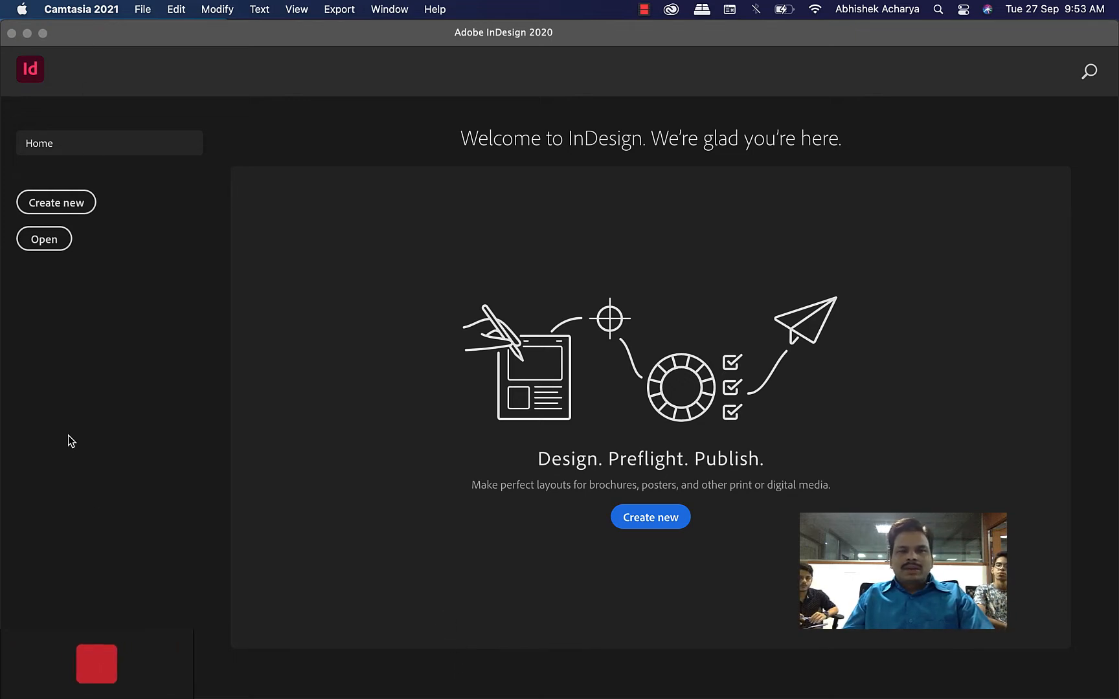
Set both the horizontal and vertical ruler units to centimetres in the Units & Increments preferences.
left_click(294, 40)
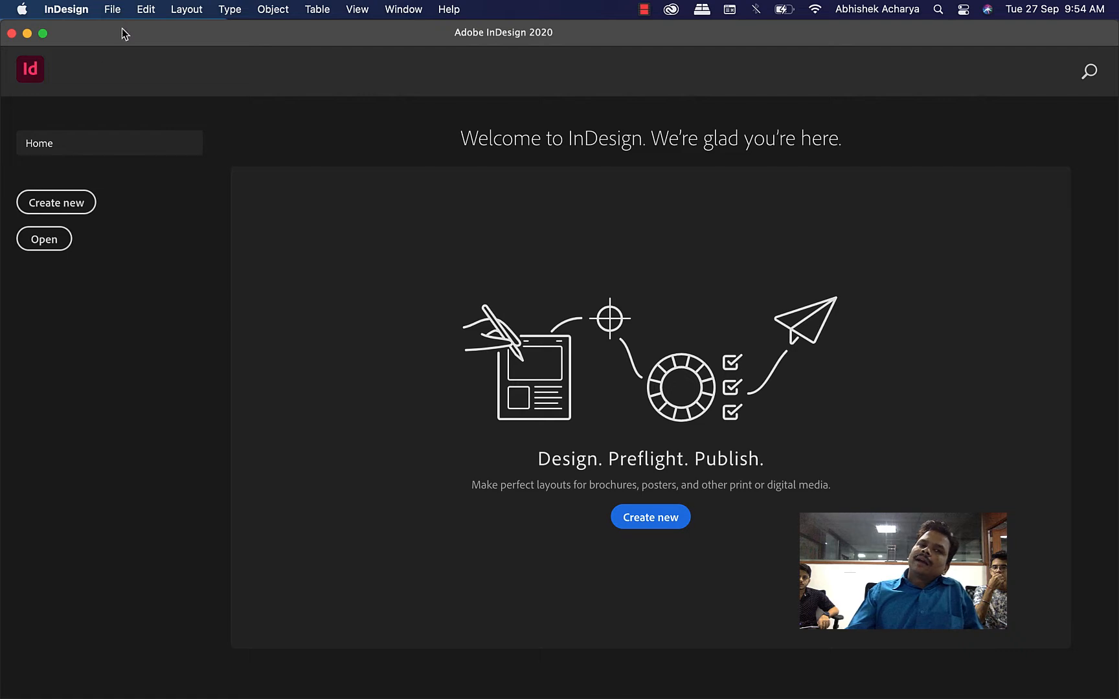
left_click(145, 11)
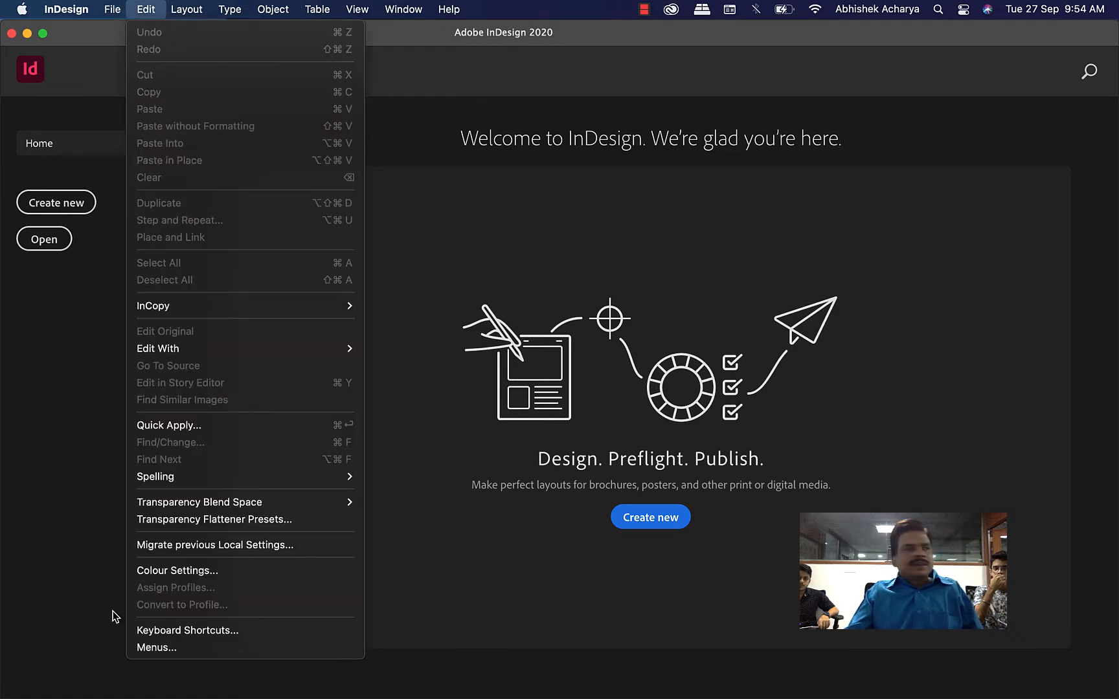
mouse_move(66, 9)
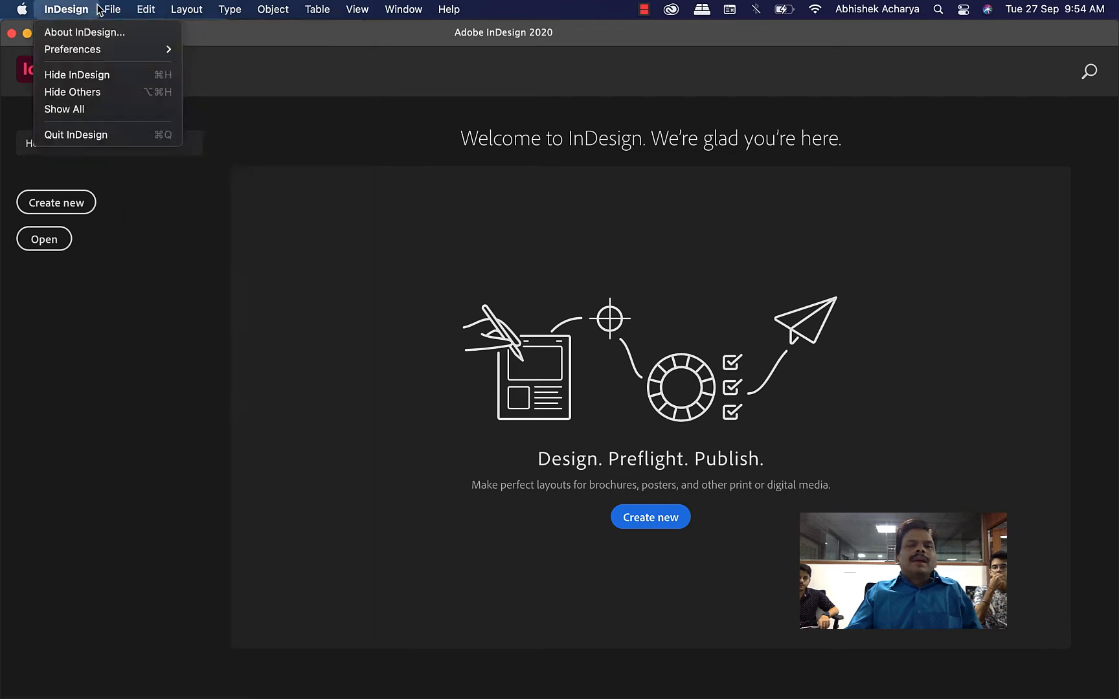
mouse_move(143, 48)
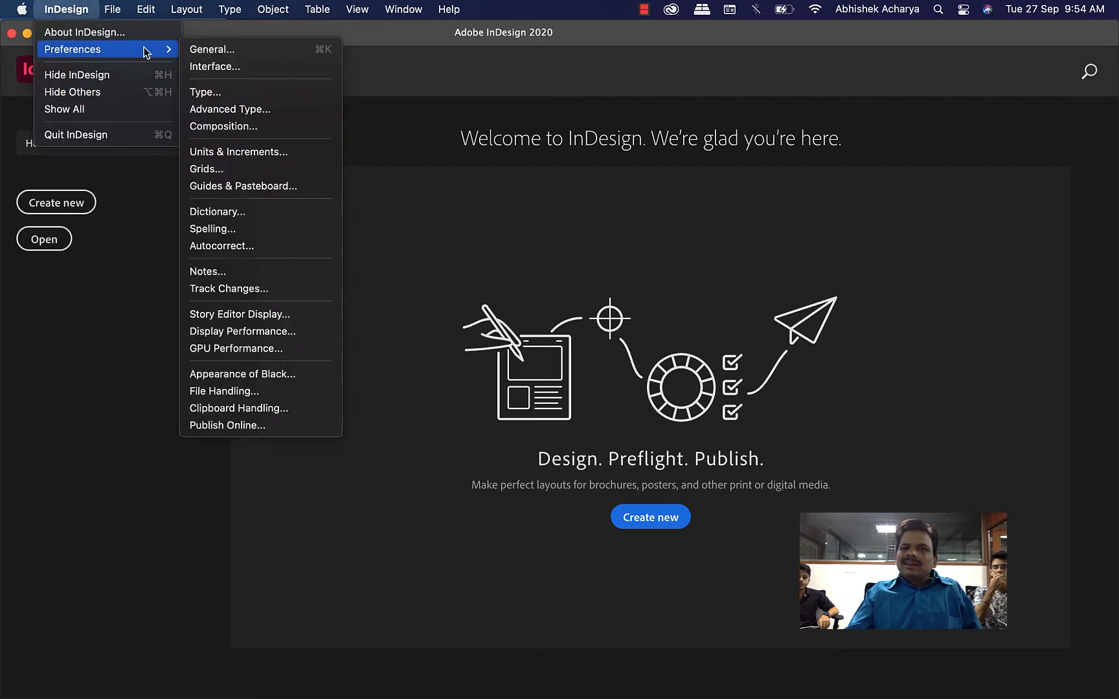
left_click(250, 153)
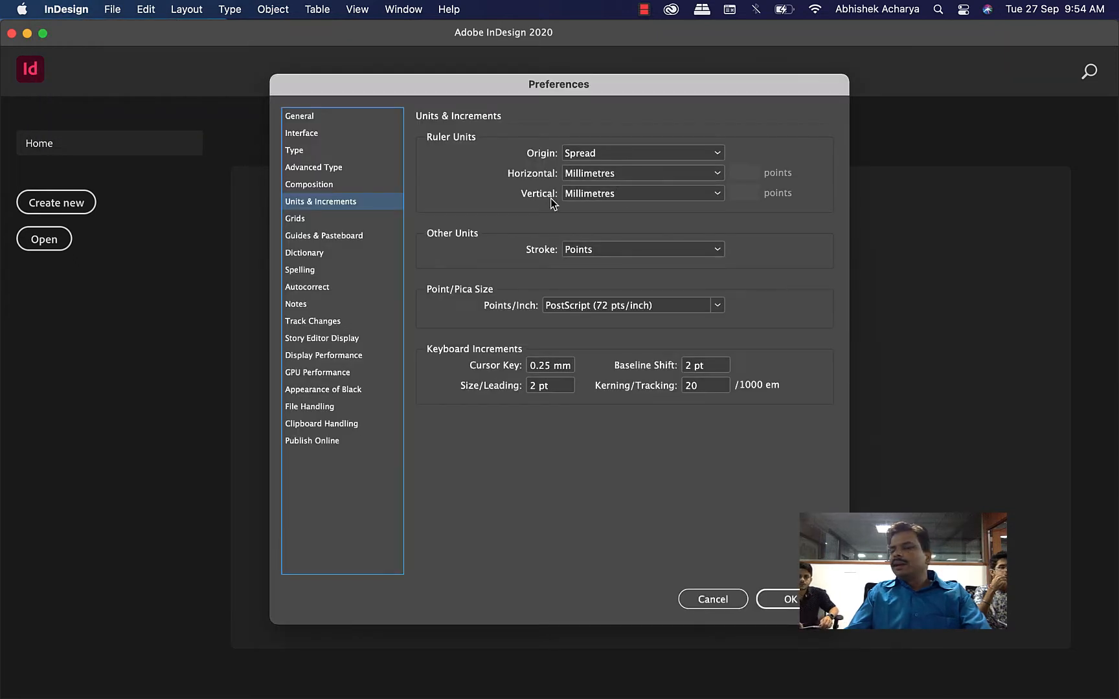
left_click(661, 169)
left_click(617, 272)
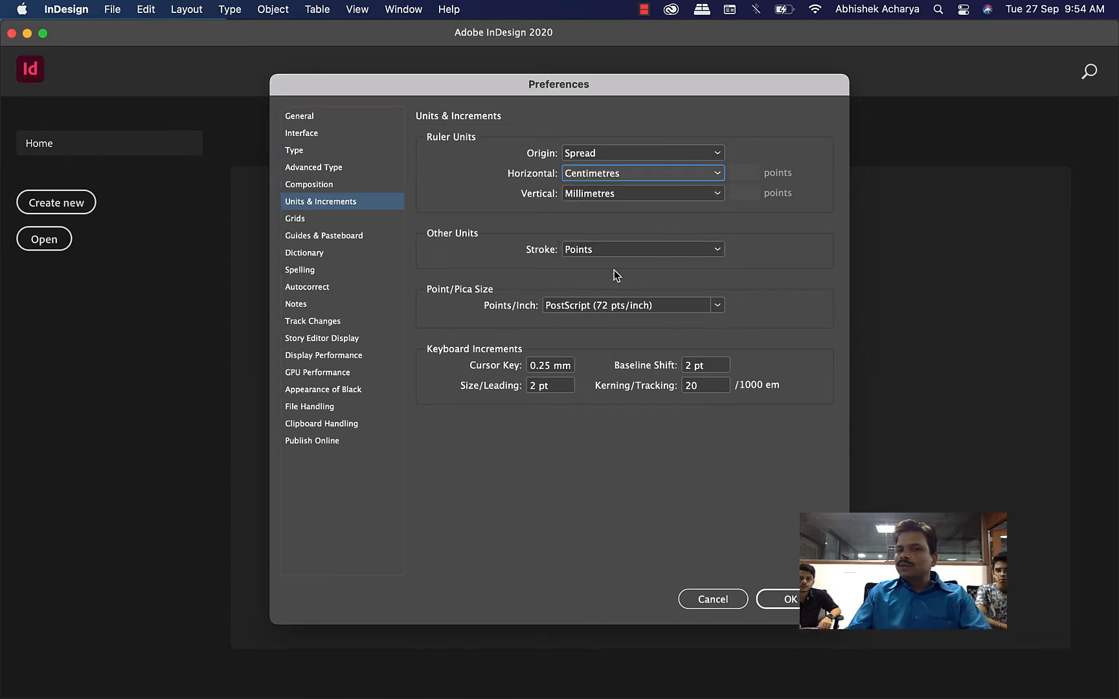
left_click(584, 192)
left_click(594, 292)
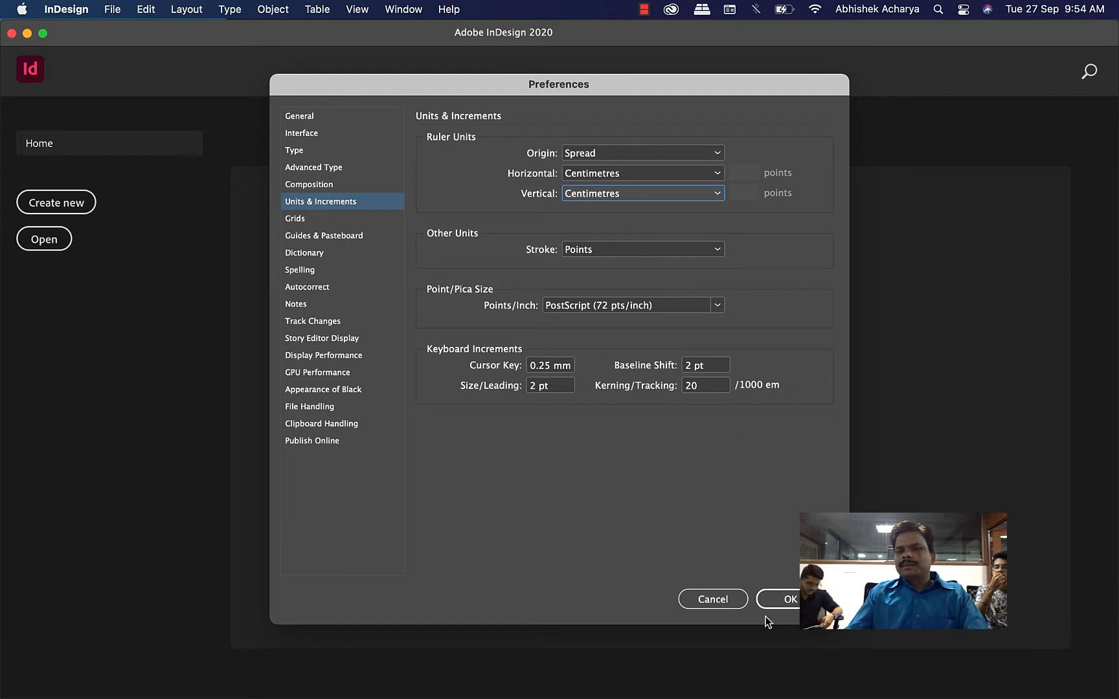
left_click(797, 604)
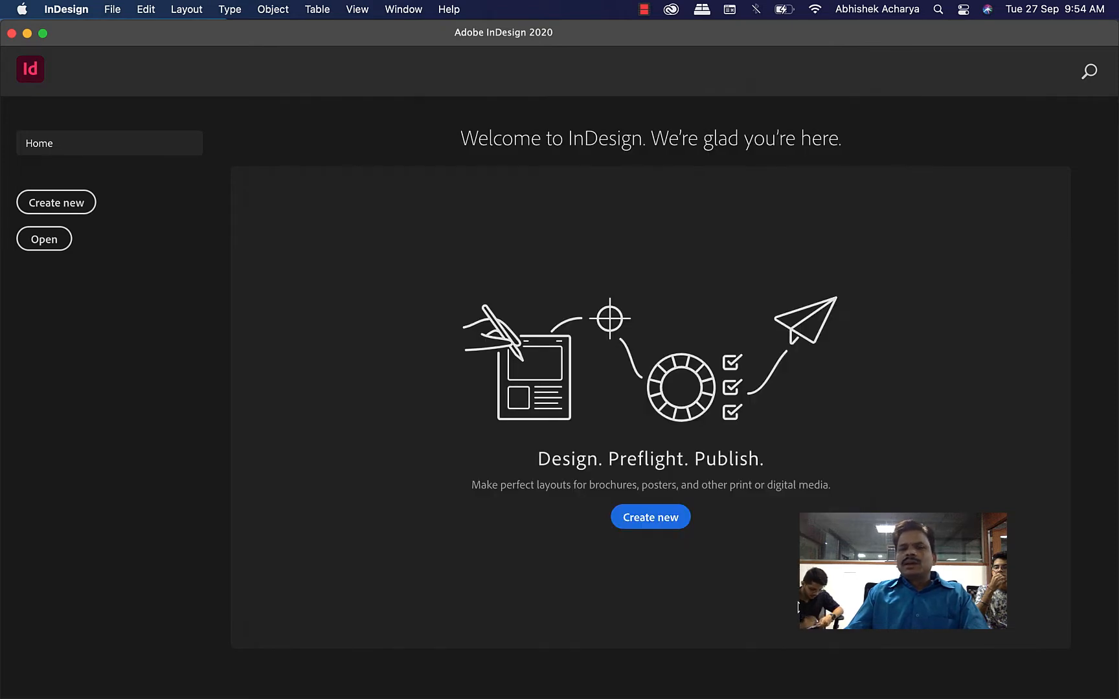
Start a new 21 x 29.7 cm document without facing pages and name it "Class 2".
left_click(44, 194)
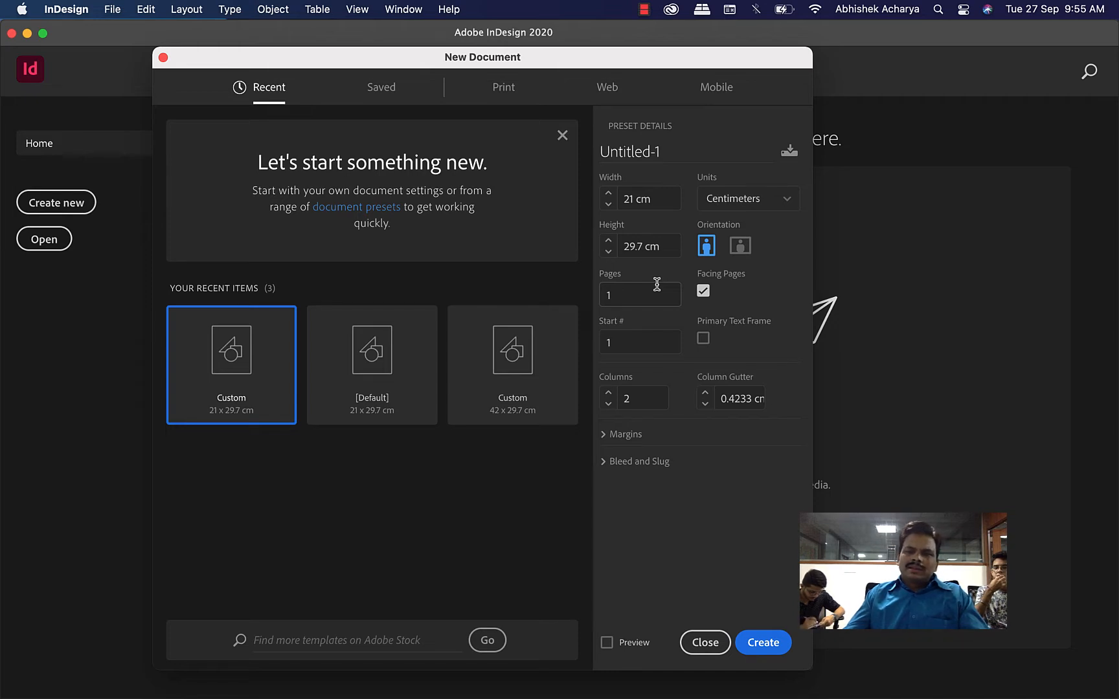
left_click(704, 292)
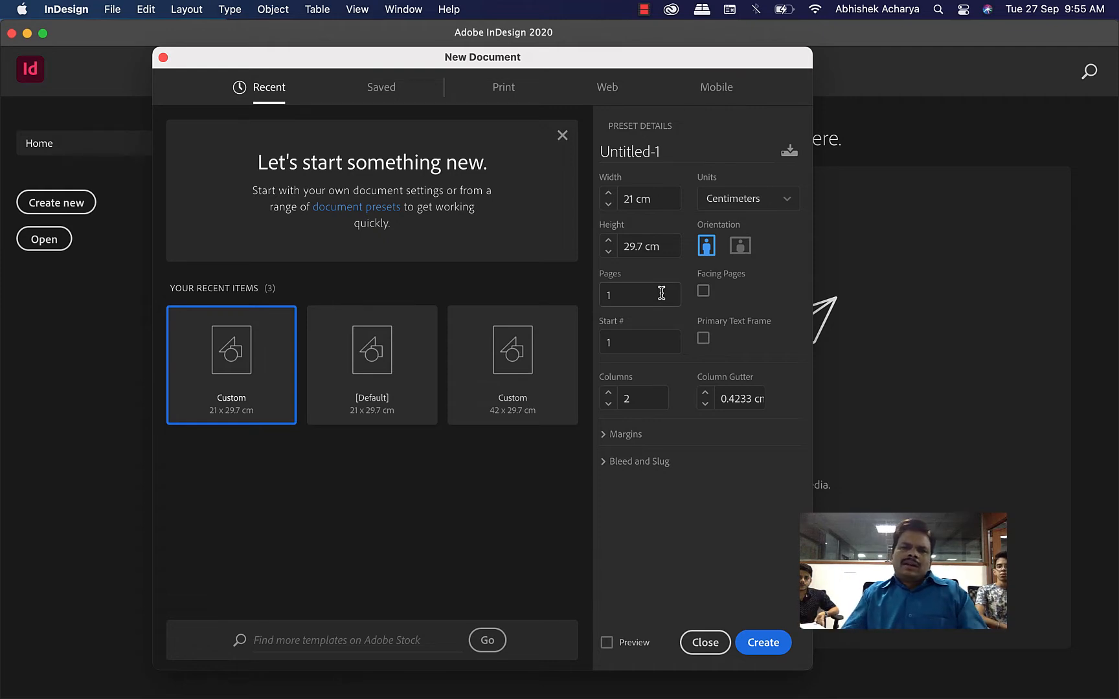
left_click(690, 153)
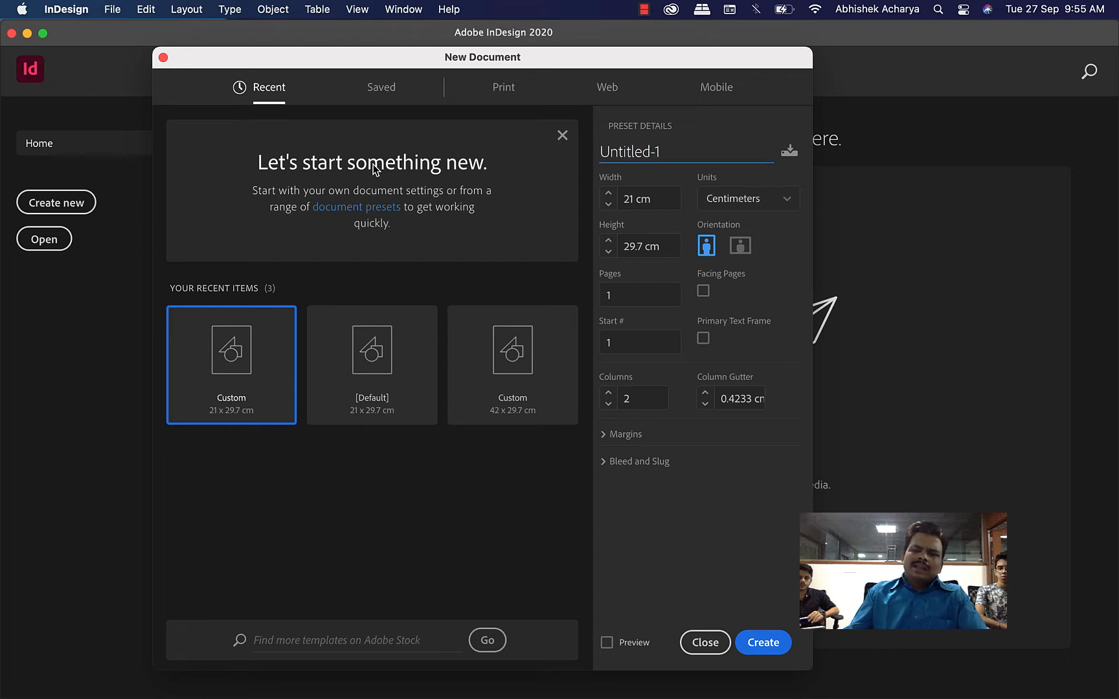
key("BackSpace")
key("BackSpace")
key("BackSpace")
key("BackSpace")
key("BackSpace")
key("BackSpace")
key("BackSpace")
key("BackSpace")
key("BackSpace")
key("BackSpace")
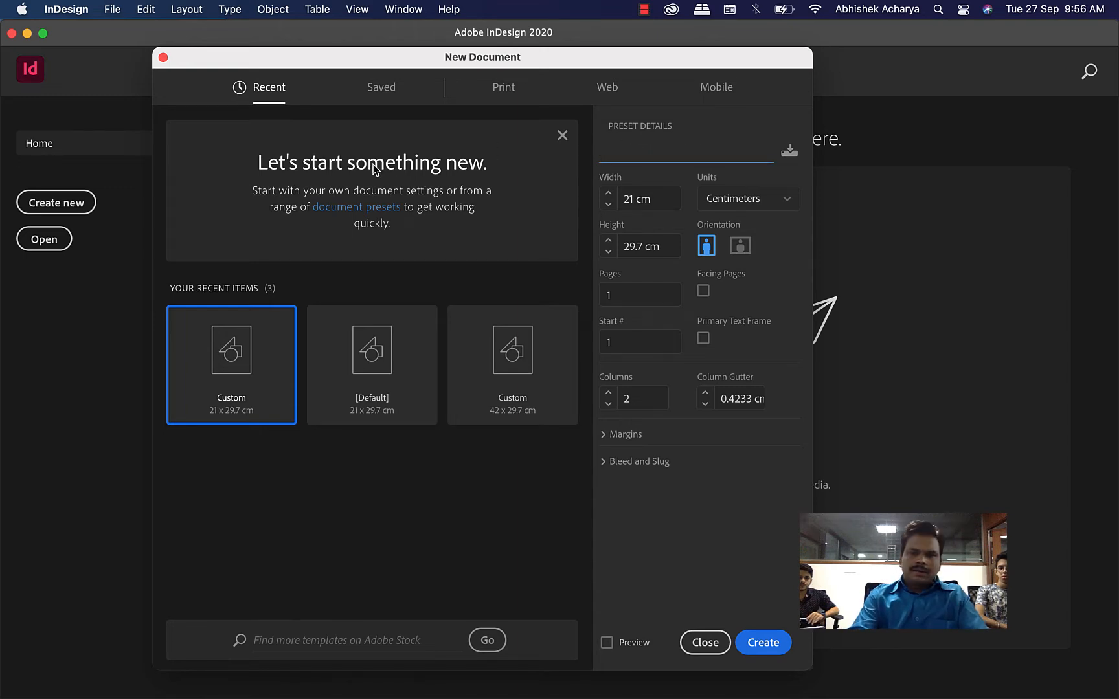
type("Clas")
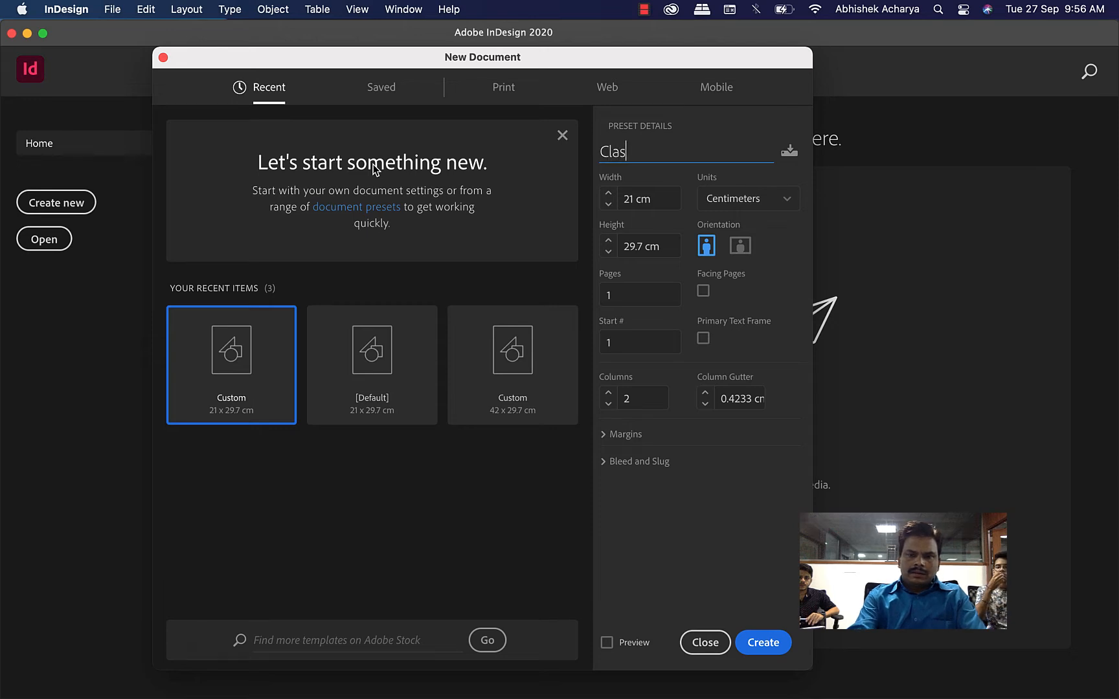
type("s 2")
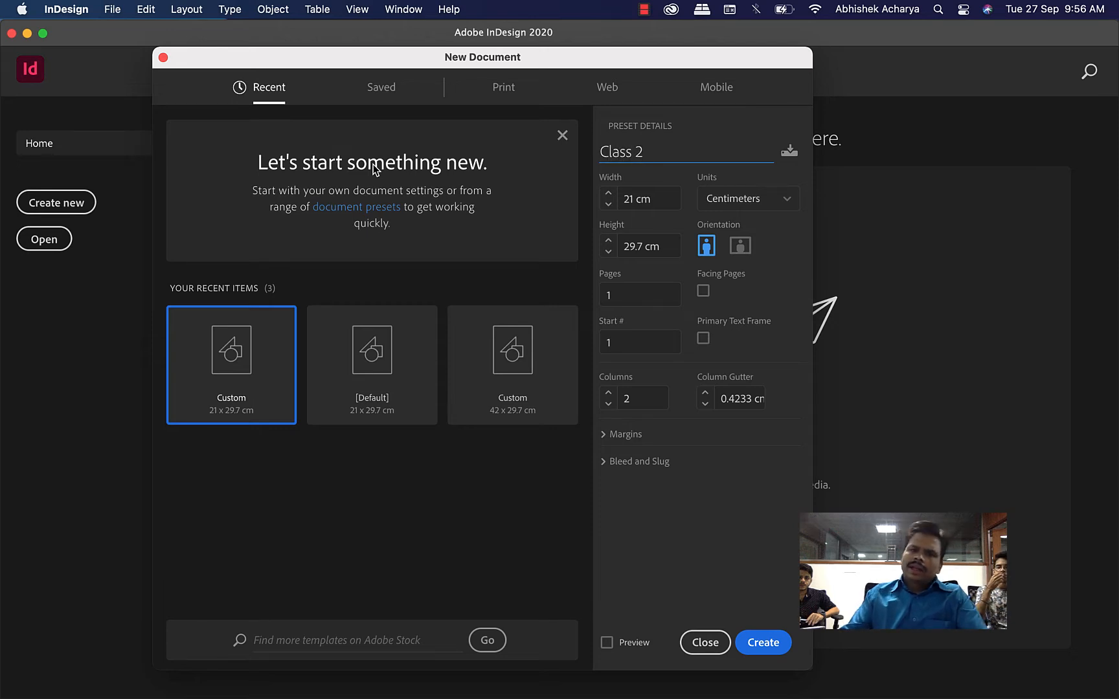
key("Tab")
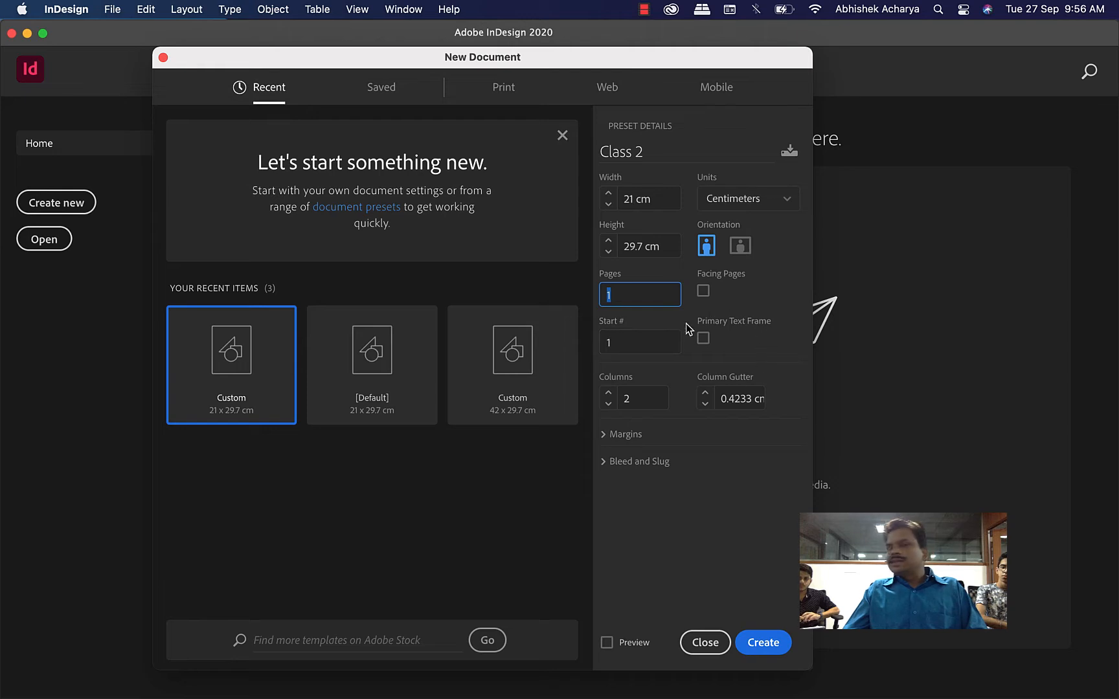
Enable the preview of the new document and move the New Document dialog aside to reveal the page.
left_click(608, 643)
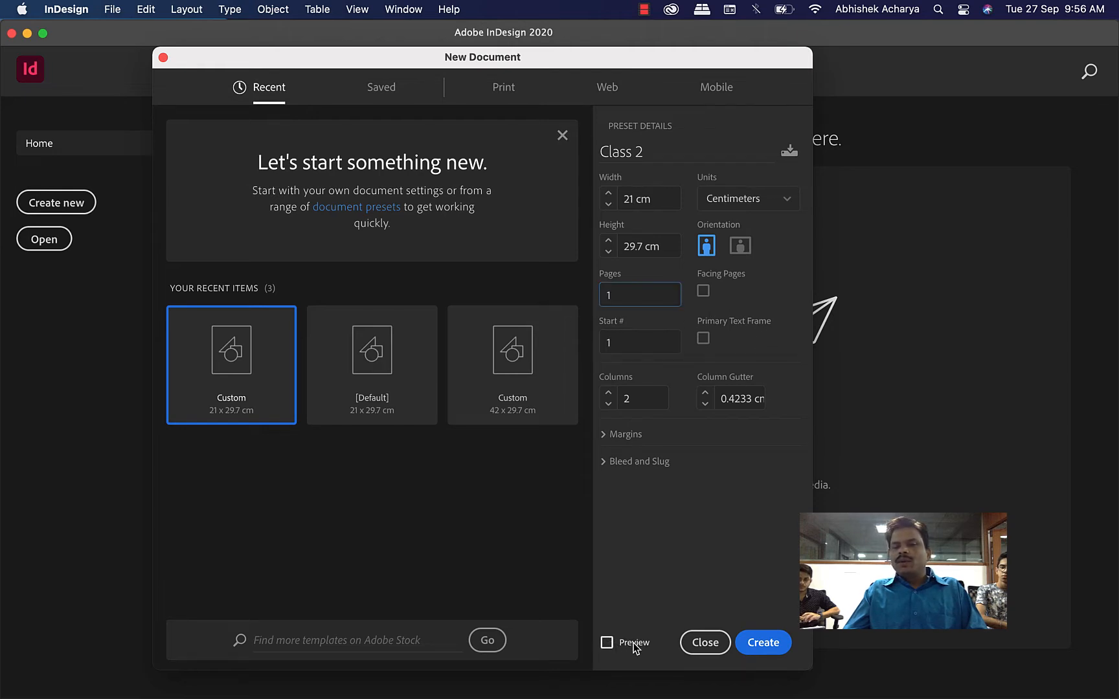
left_click(609, 645)
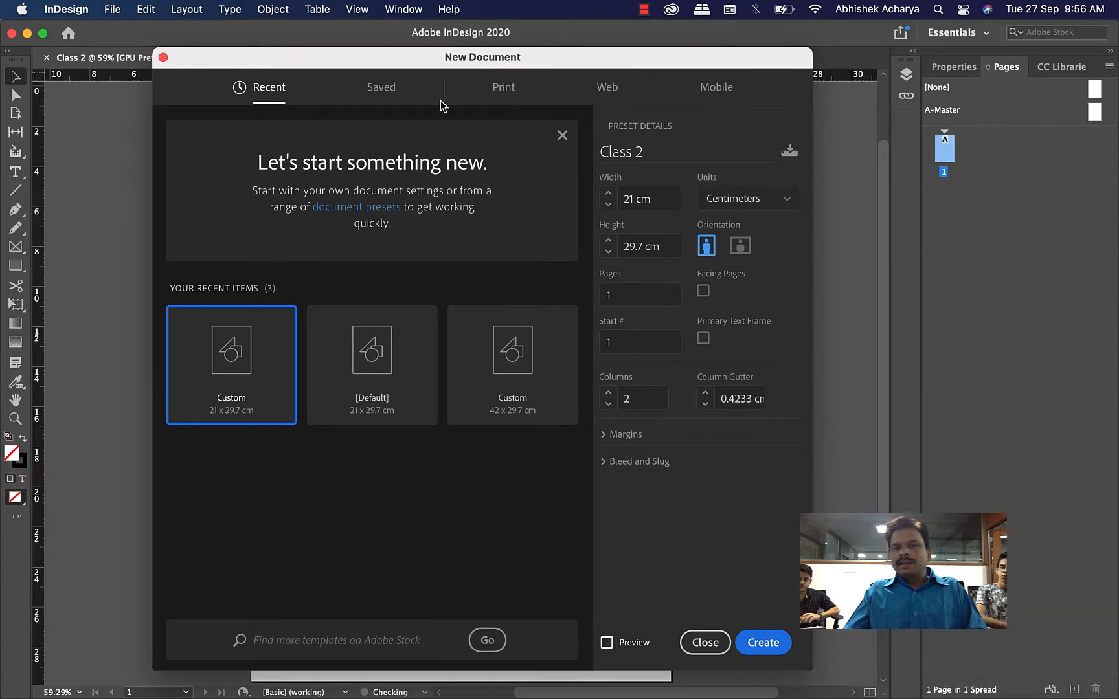
left_click_drag(295, 65, 619, 137)
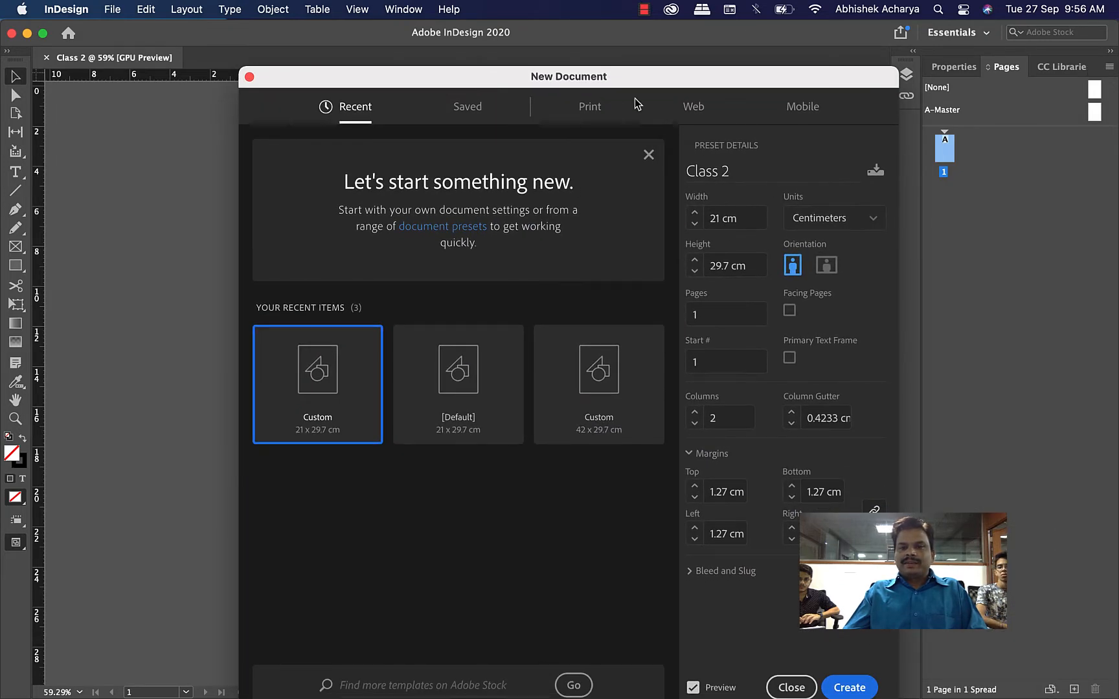
left_click_drag(624, 76, 576, 29)
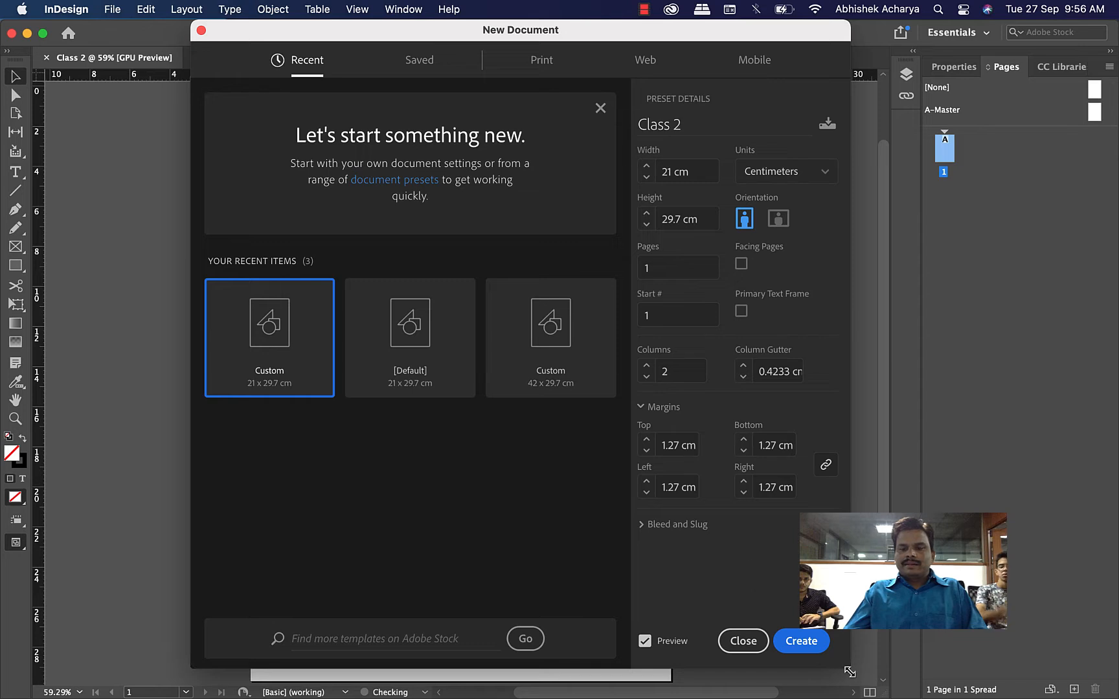
mouse_move(658, 668)
left_mouse_down()
mouse_move(658, 684)
mouse_move(658, 642)
mouse_move(658, 682)
left_mouse_up()
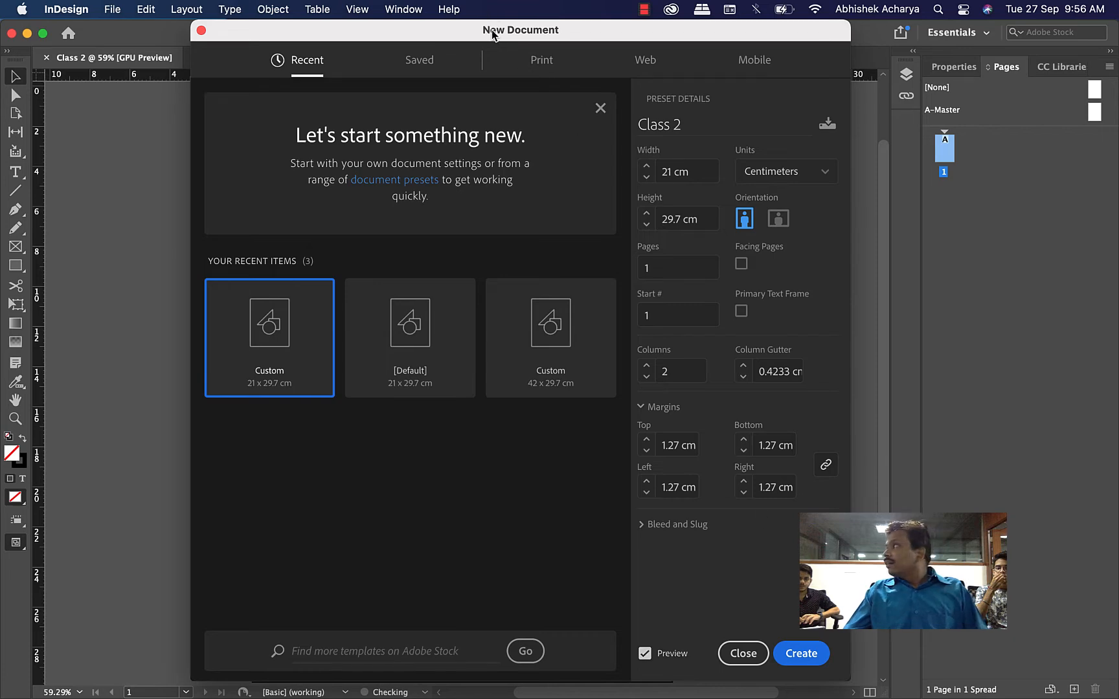
left_click_drag(492, 34, 293, 44)
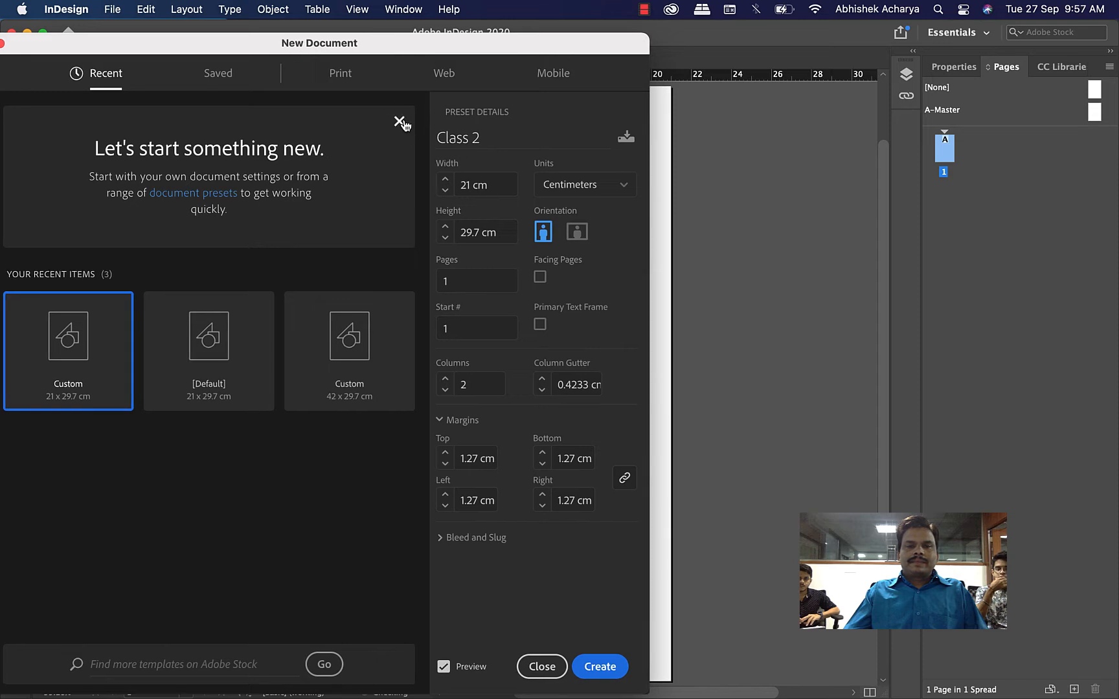
left_click_drag(399, 50, 172, 33)
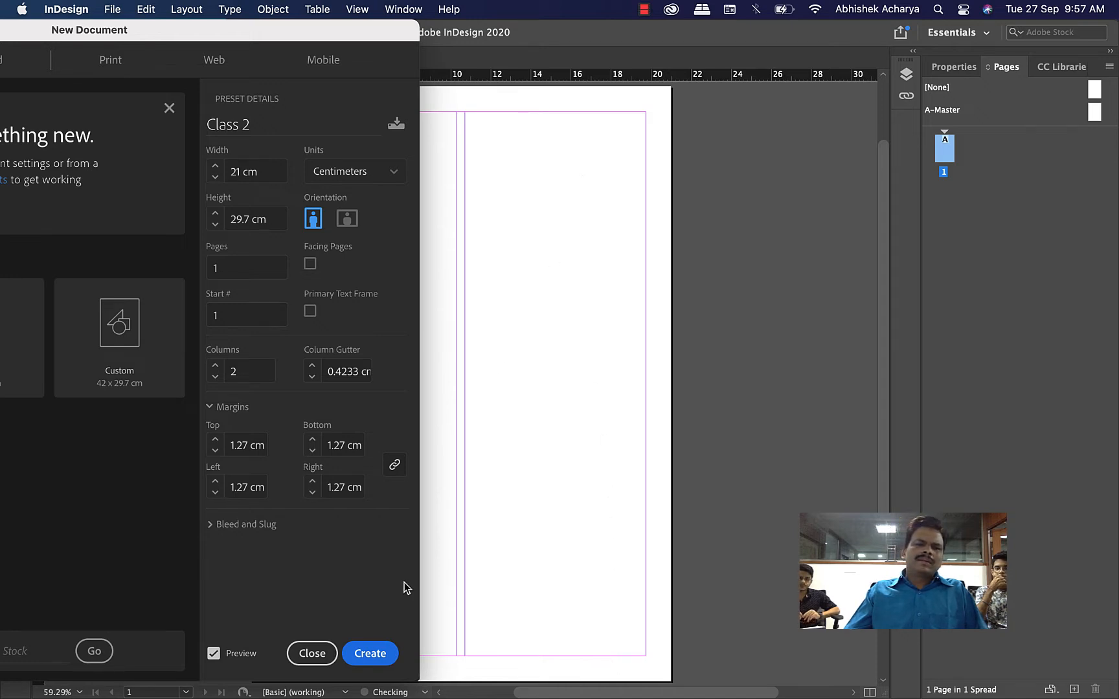
Set the column gutter of the two-column layout to 1.5 cm.
double_click(245, 373)
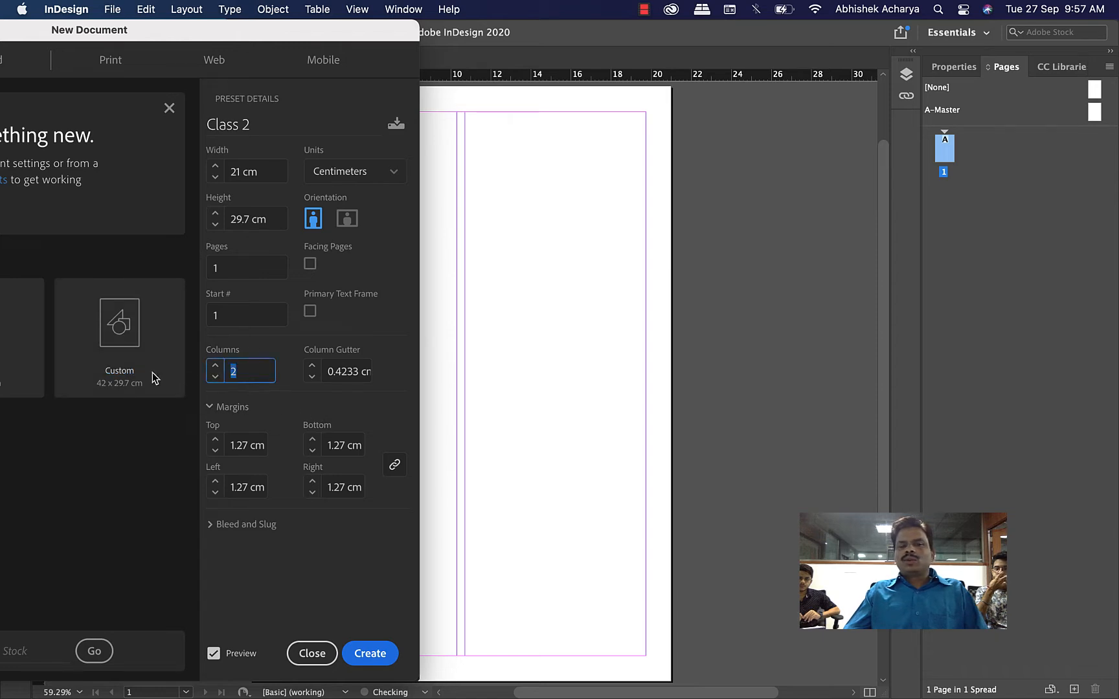
left_click(356, 371)
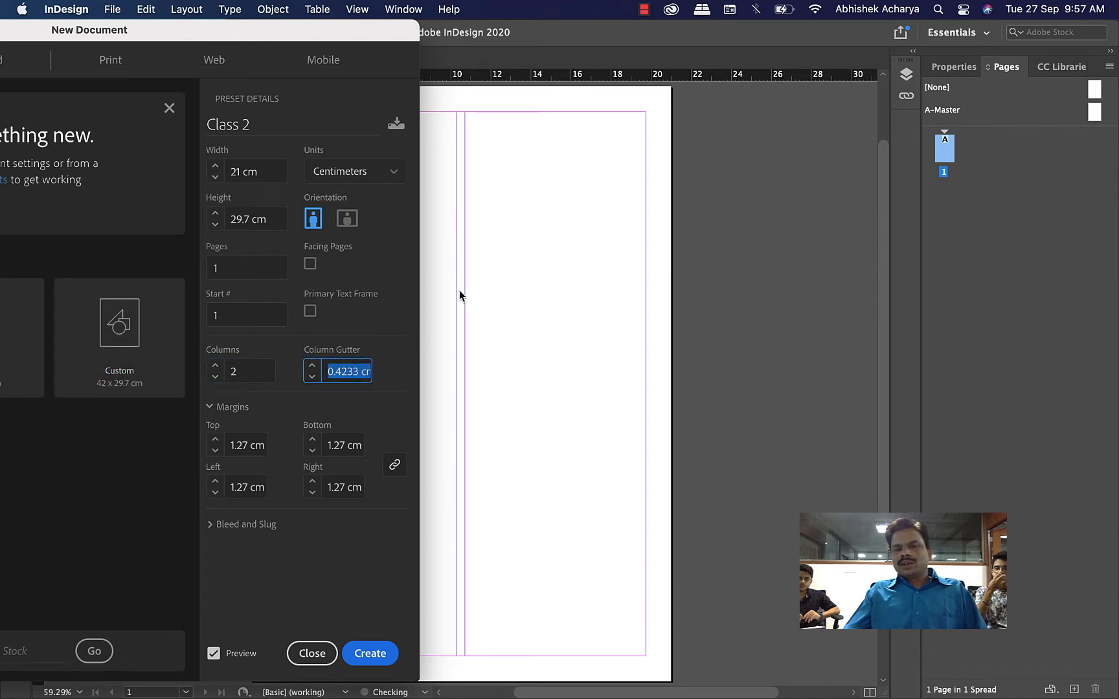
type("1")
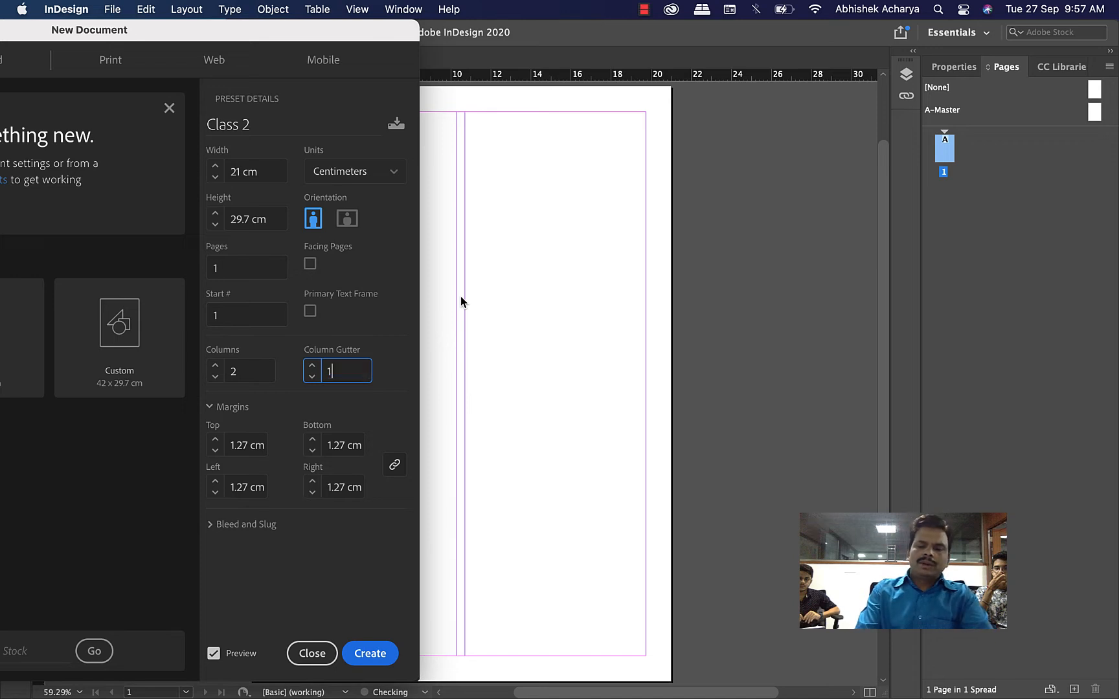
type(".5")
key("Tab")
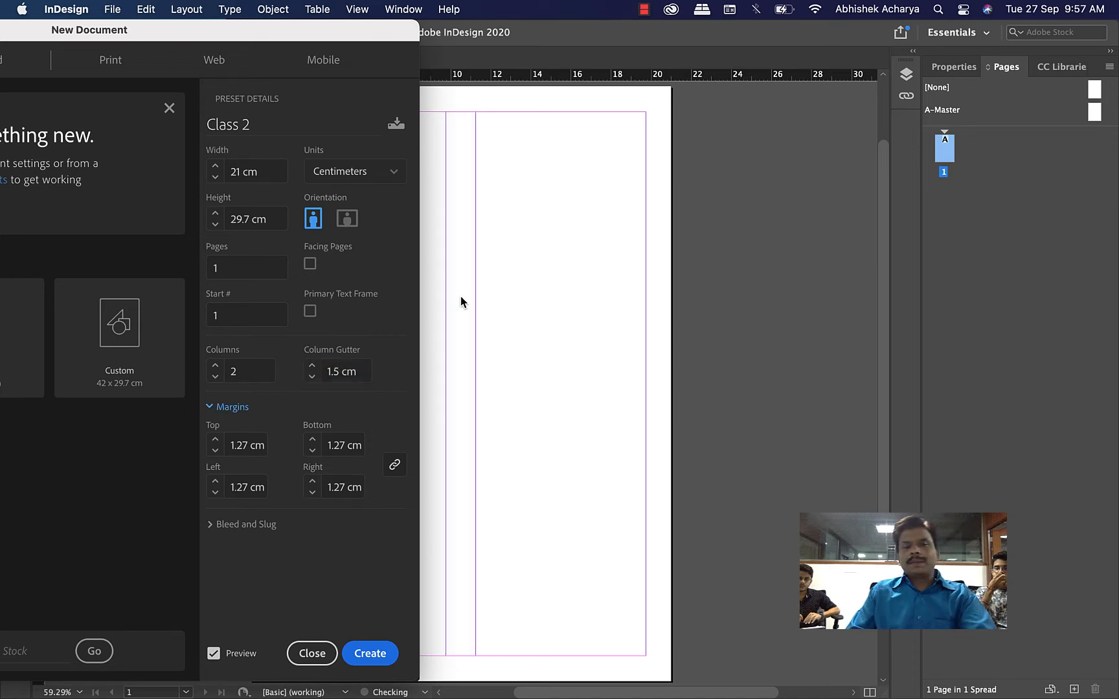
Change the column gutter to 1 cm.
left_click(355, 370)
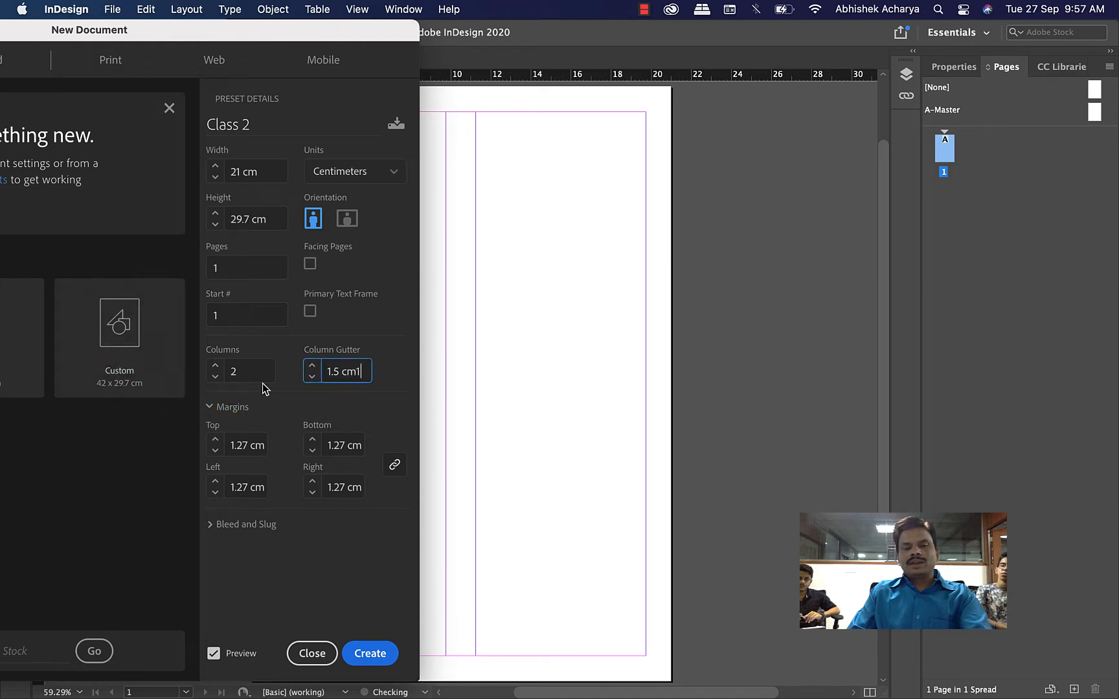
type("11")
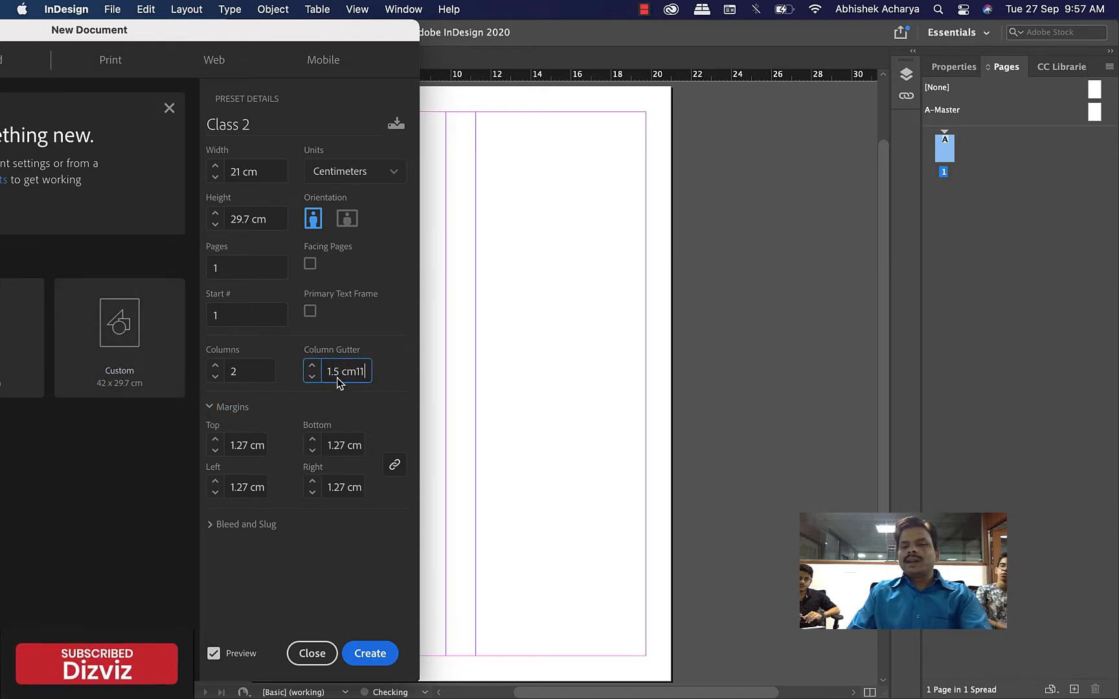
triple_click(362, 371)
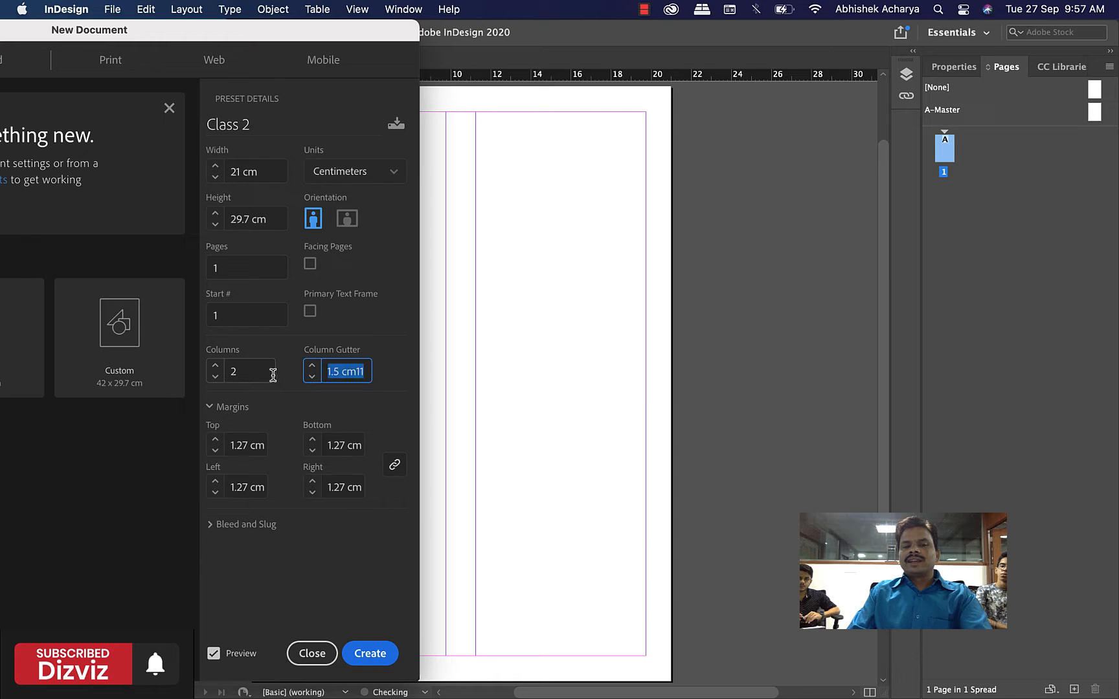
type("1")
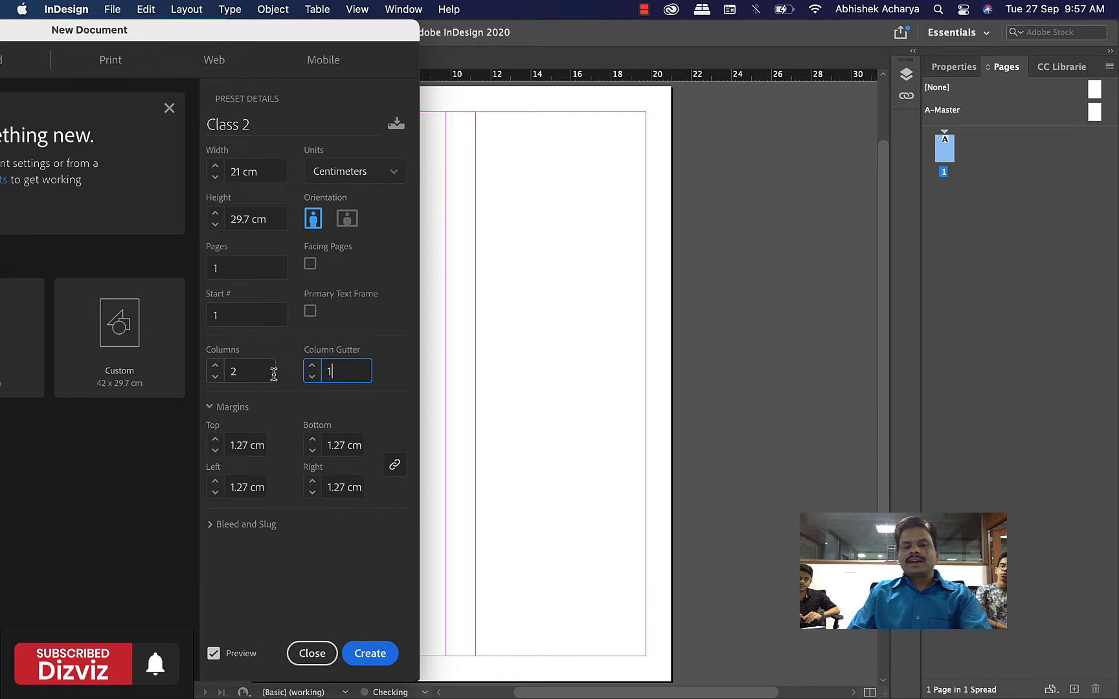
left_click(374, 412)
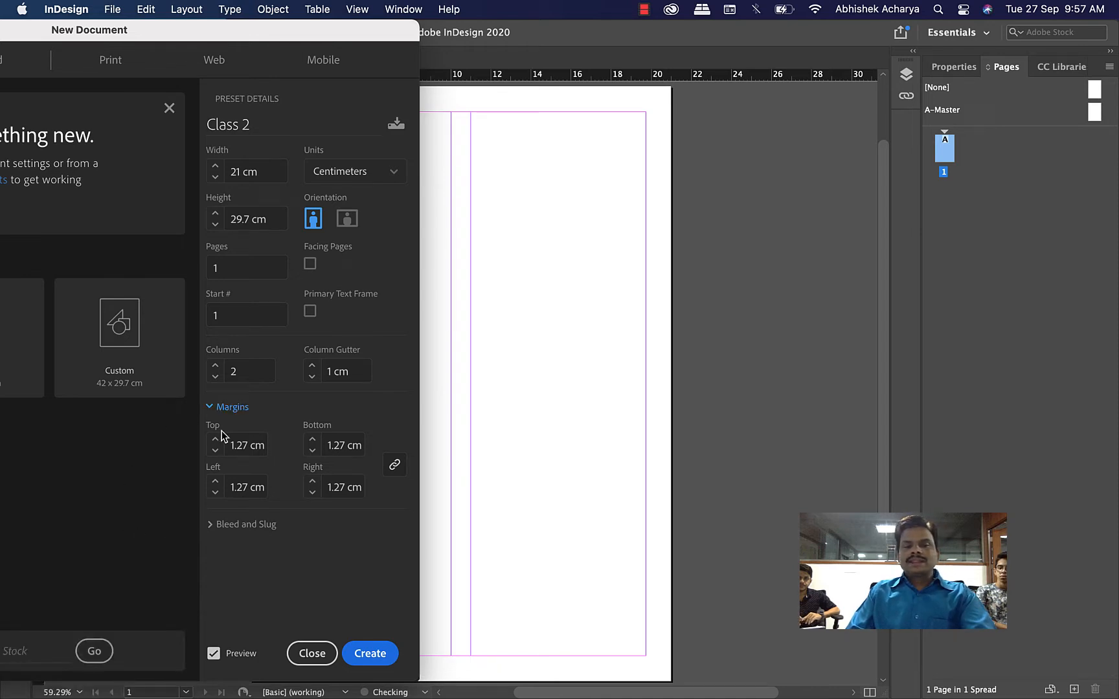
Set all four linked page margins to 3 cm.
left_click_drag(263, 445, 157, 448)
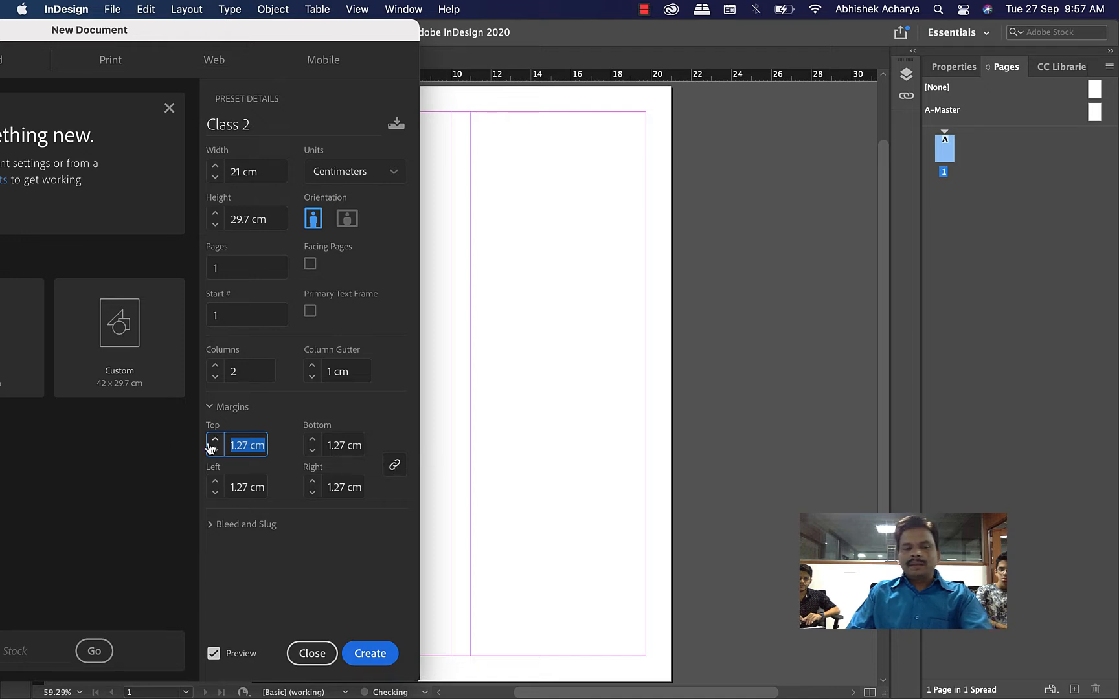
type("3")
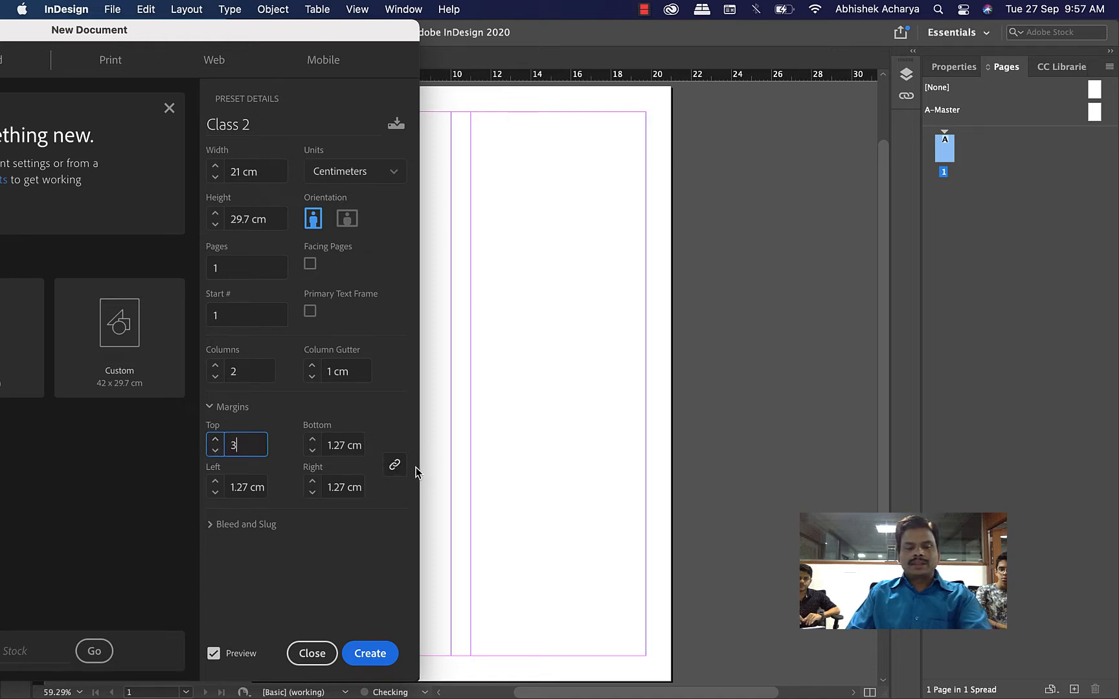
key("Tab")
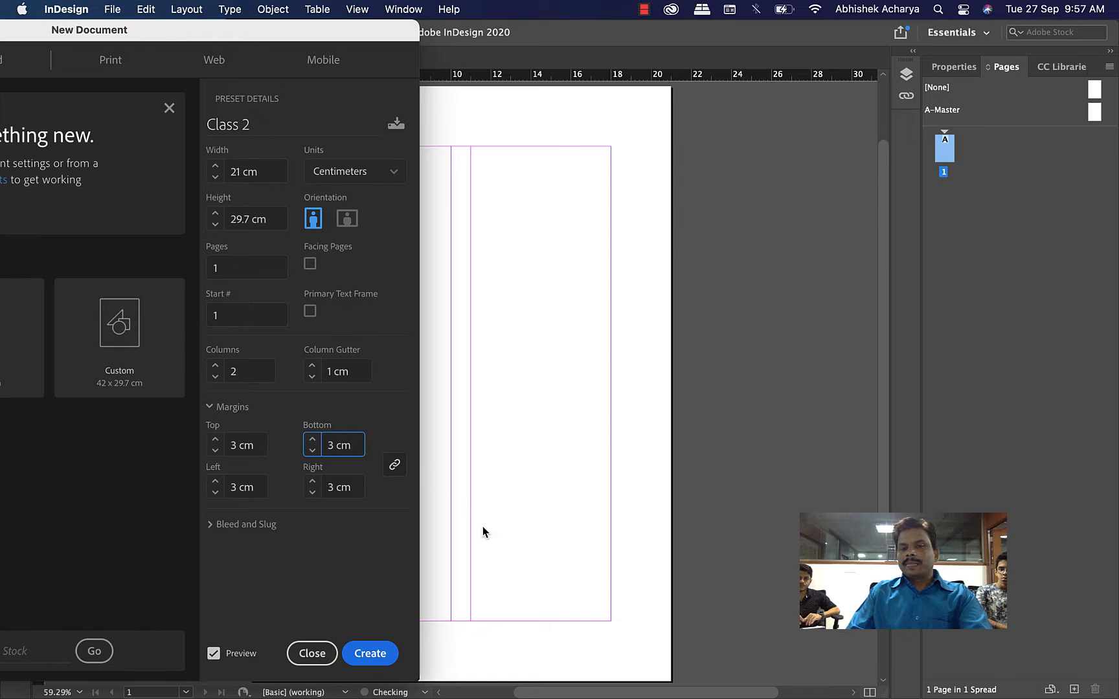
Set all four linked page margins to 1.5 cm.
left_click(257, 440)
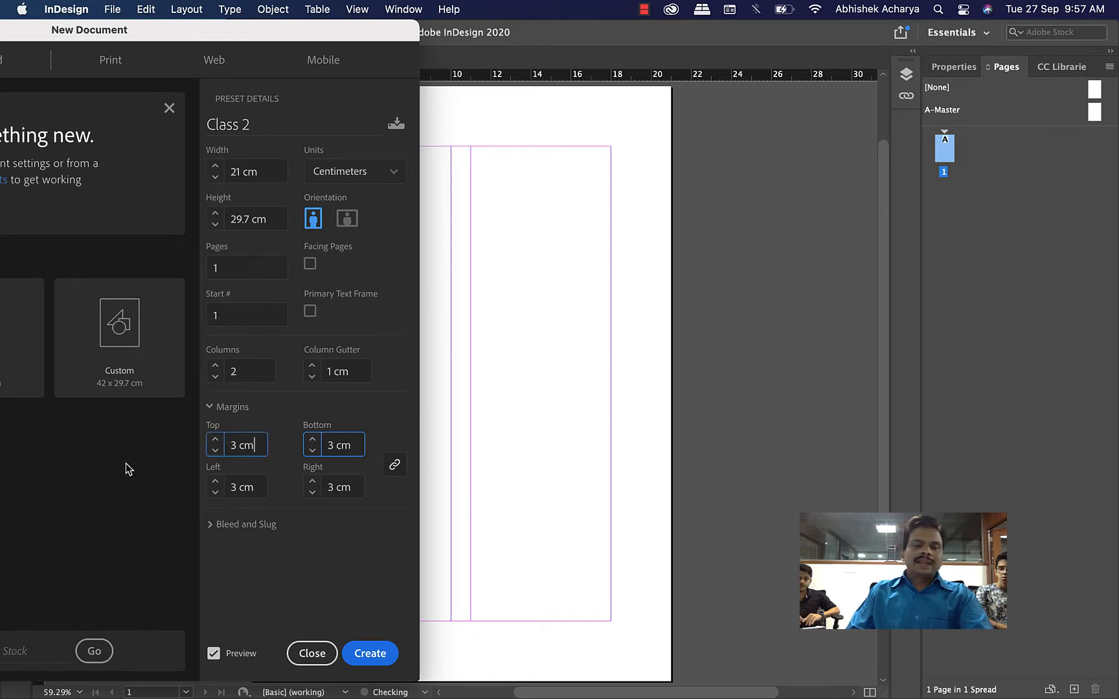
left_click_drag(265, 445, 156, 448)
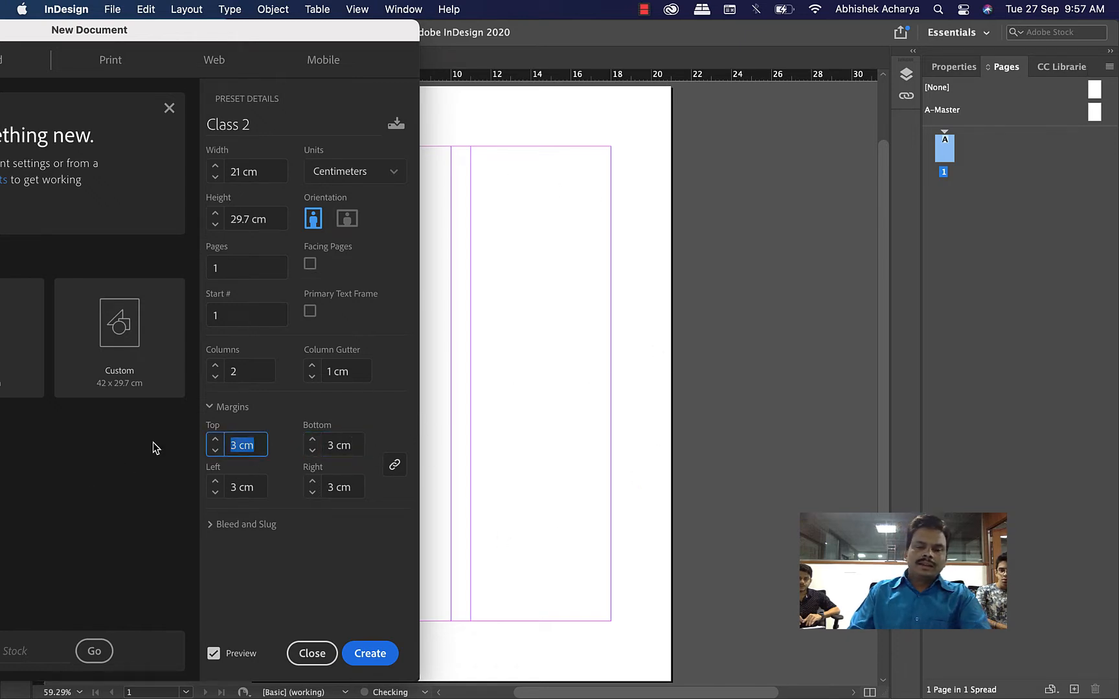
type("1.5")
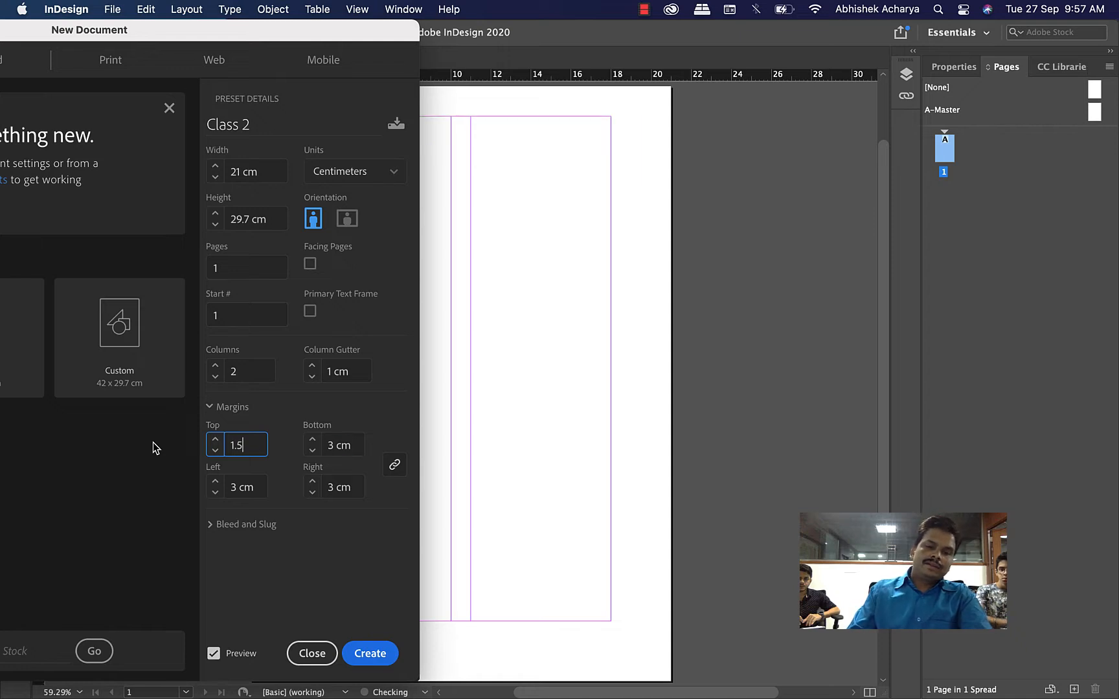
key("Tab")
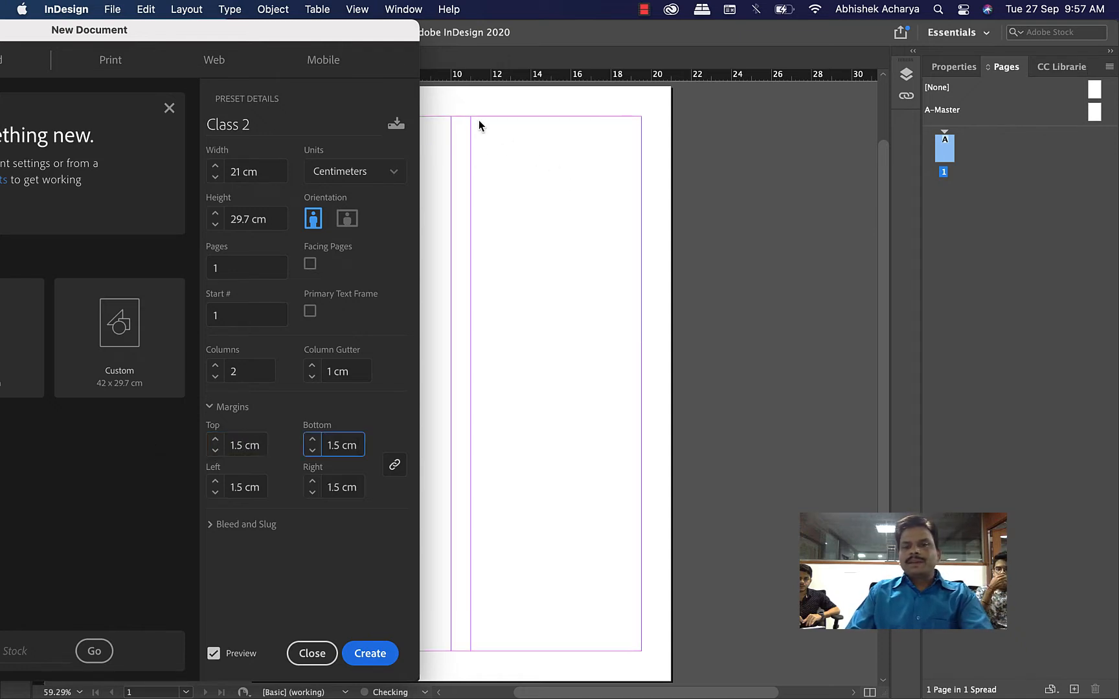
Unlink the page margins and set only the top margin to 3 cm.
left_click(395, 465)
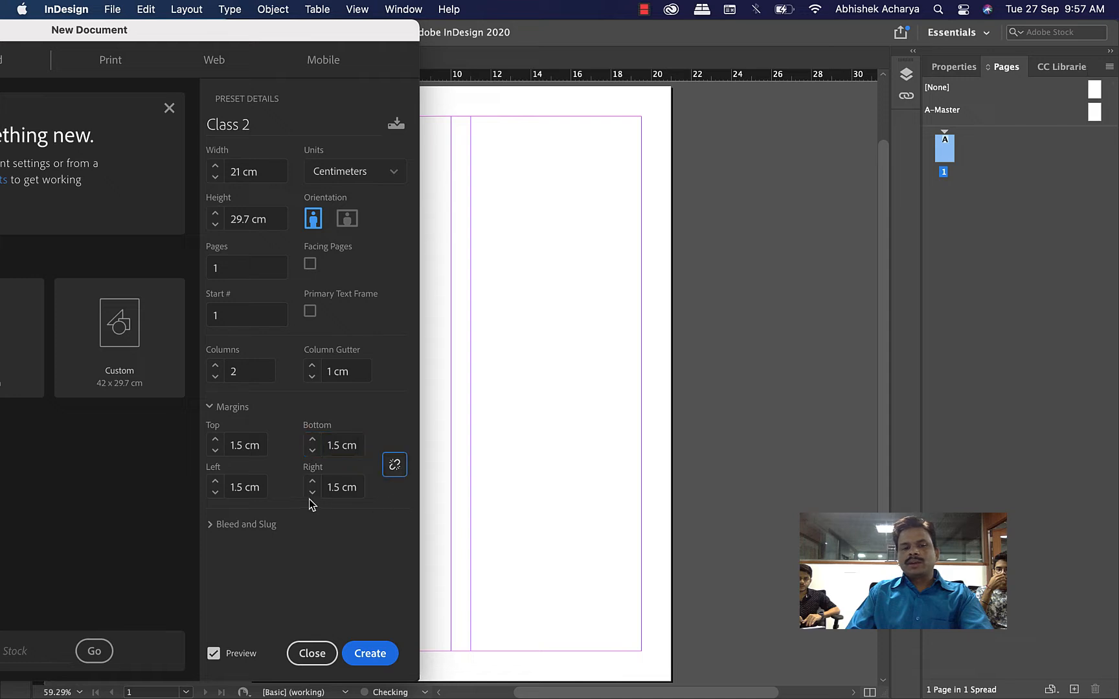
left_click(259, 445)
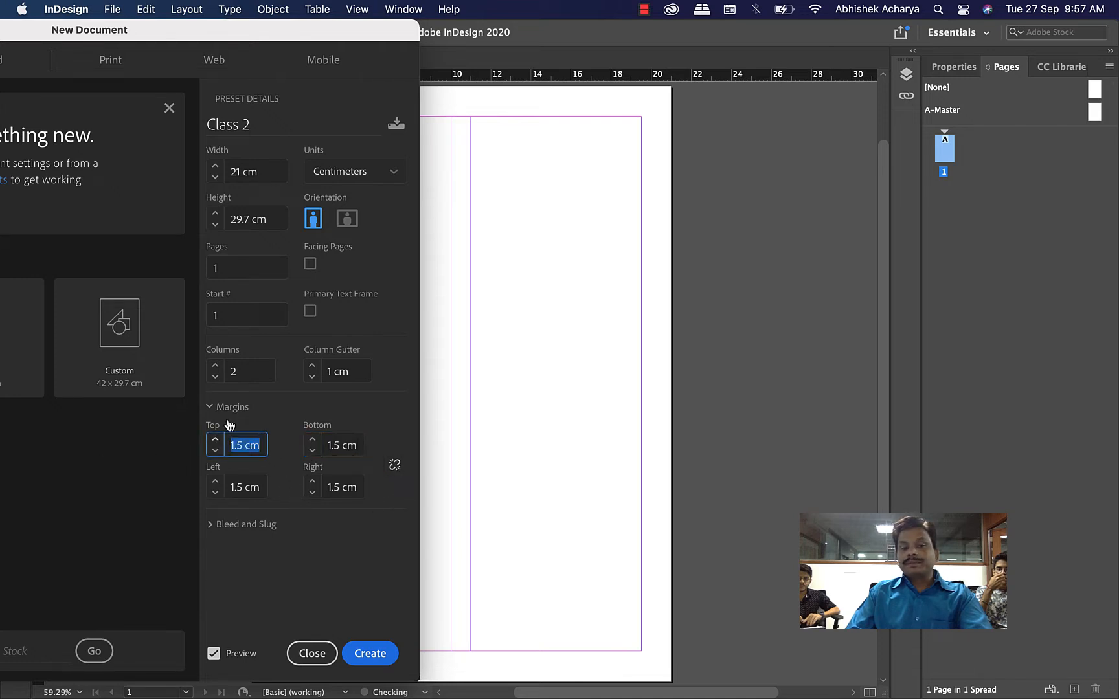
type("3")
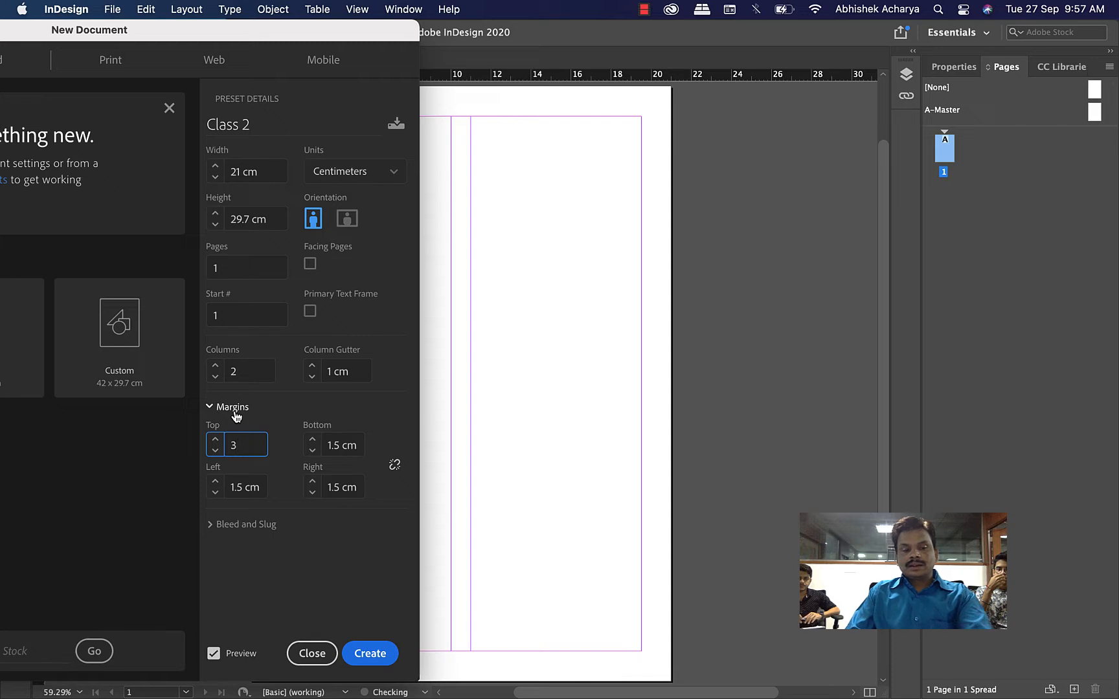
key("Tab")
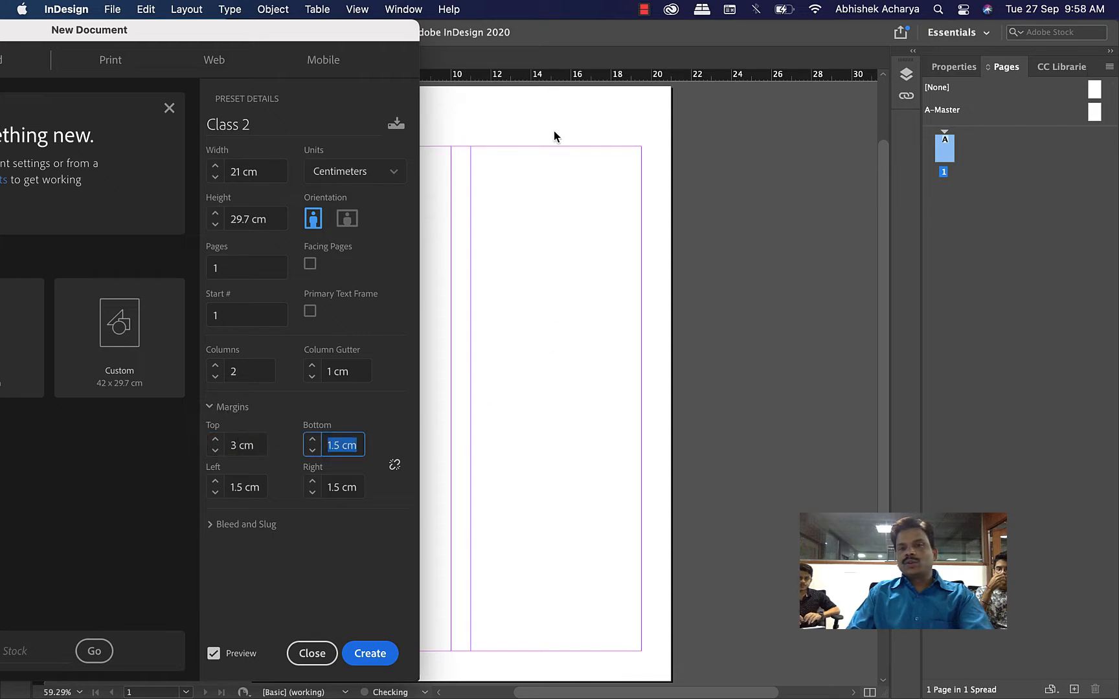
Expand the bleed and slug settings of the new document to examine them, and collapse them again.
left_click(211, 526)
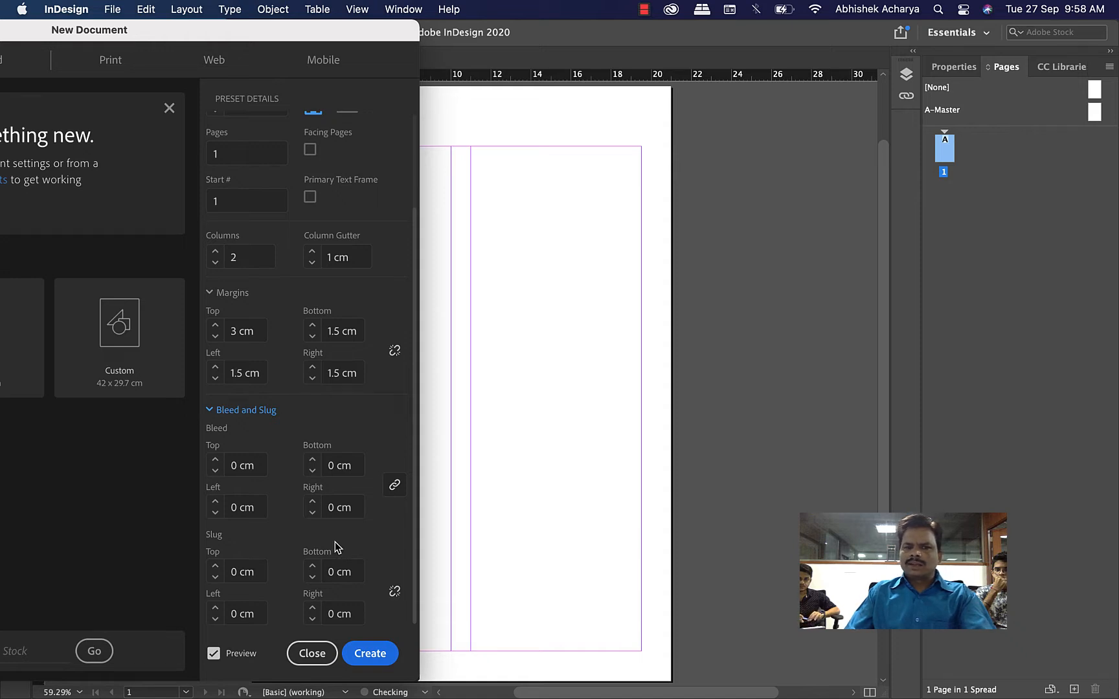
left_click(212, 411)
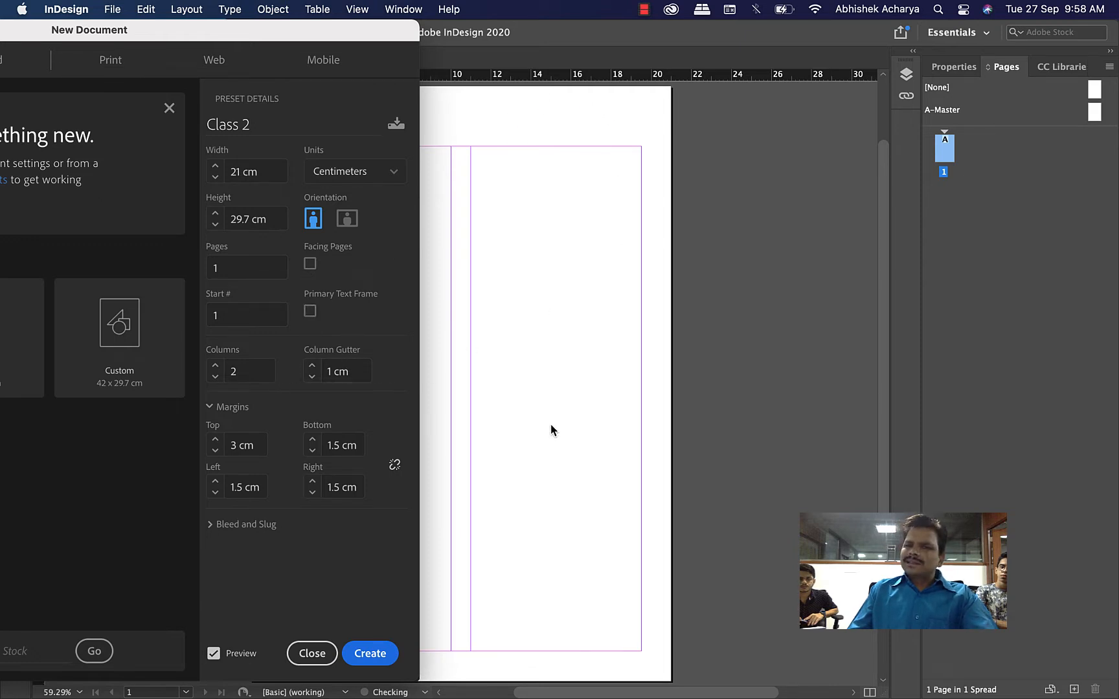
Try a single-column layout, return the column count to 2, and create the document.
left_click(218, 377)
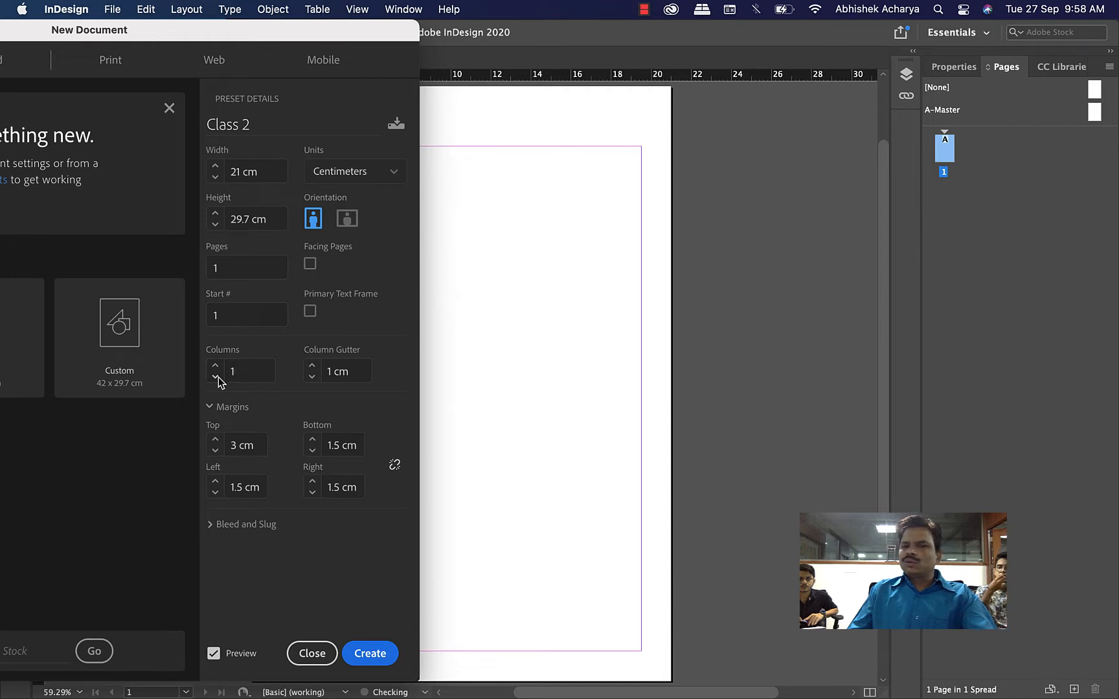
left_click(215, 365)
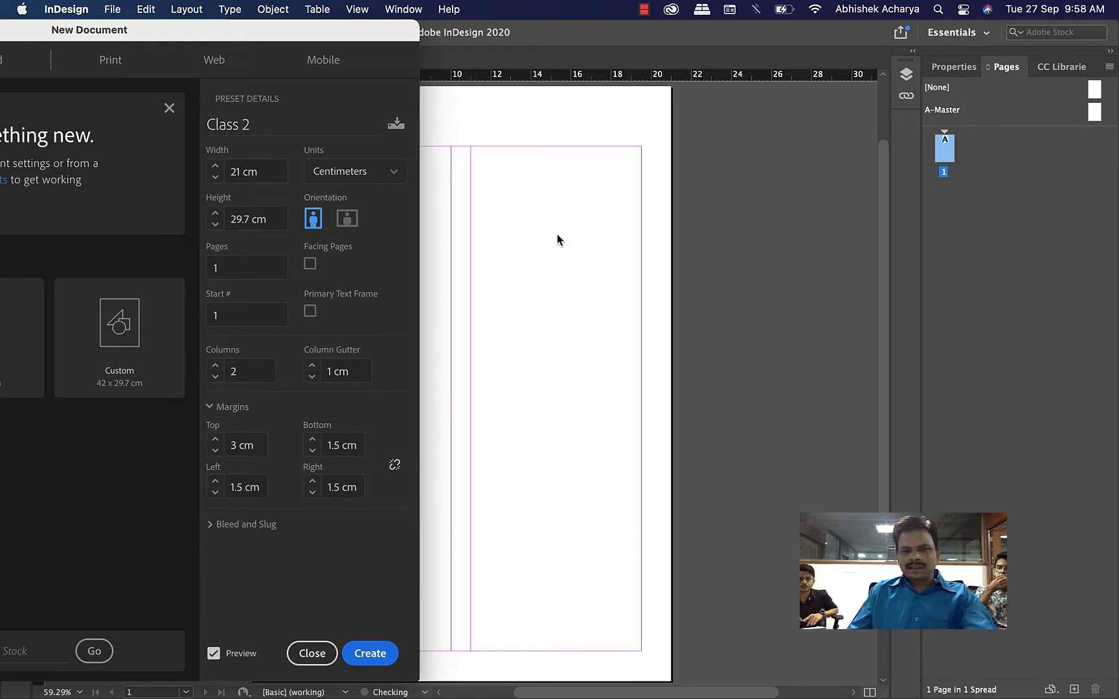
left_click(368, 654)
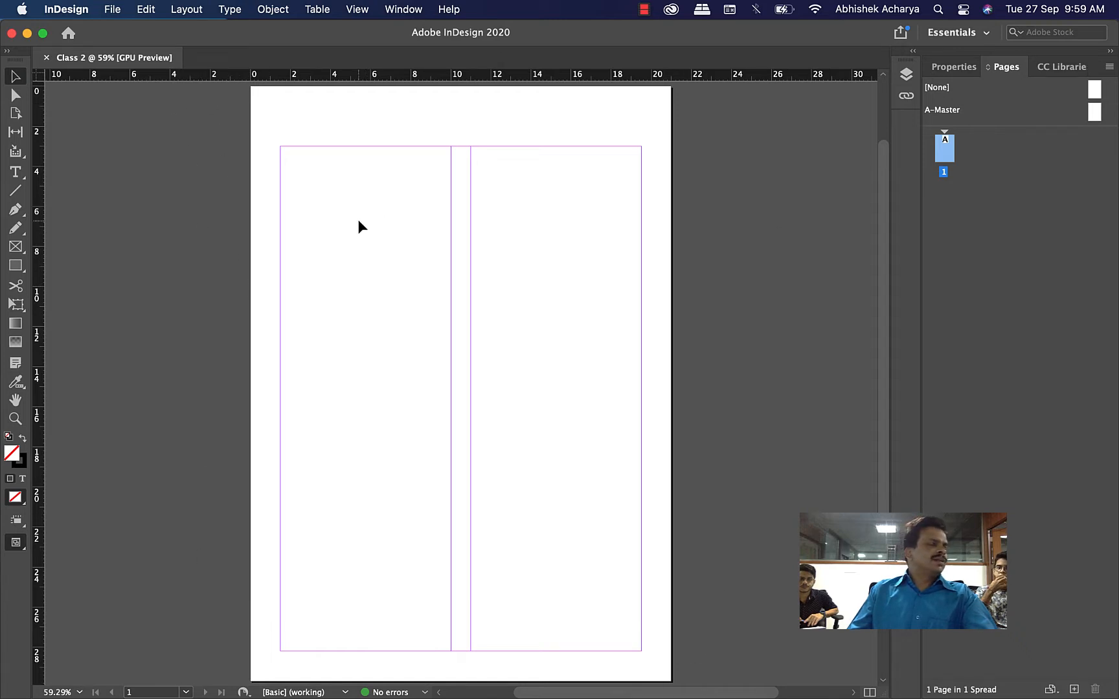
left_click(403, 9)
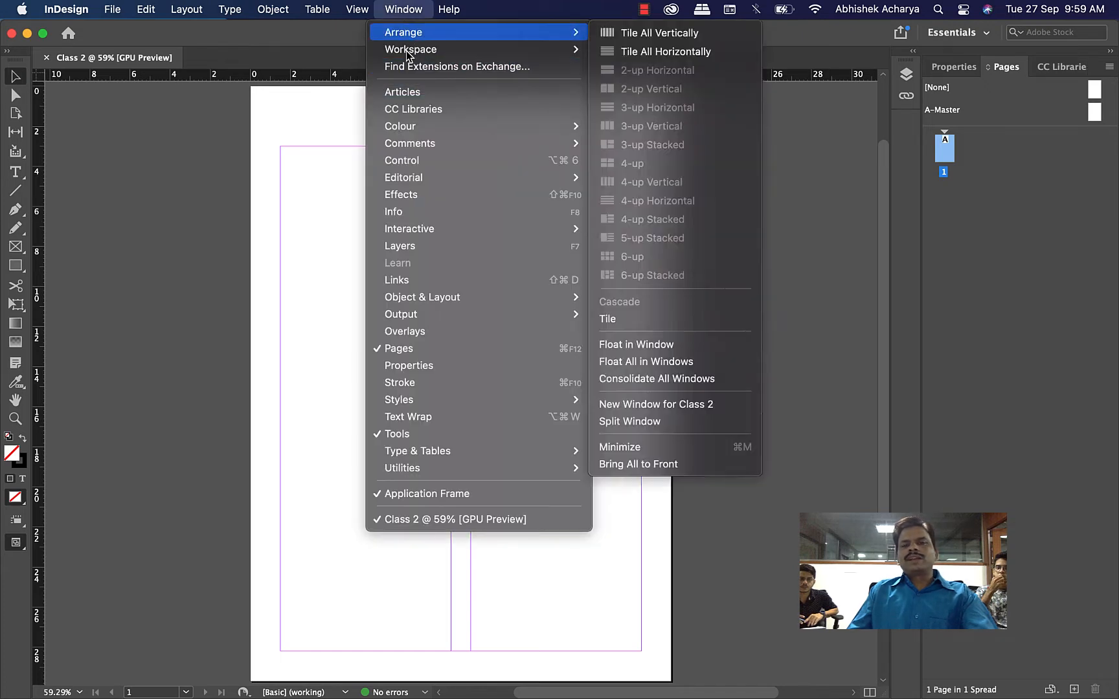
mouse_move(406, 51)
left_click(344, 107)
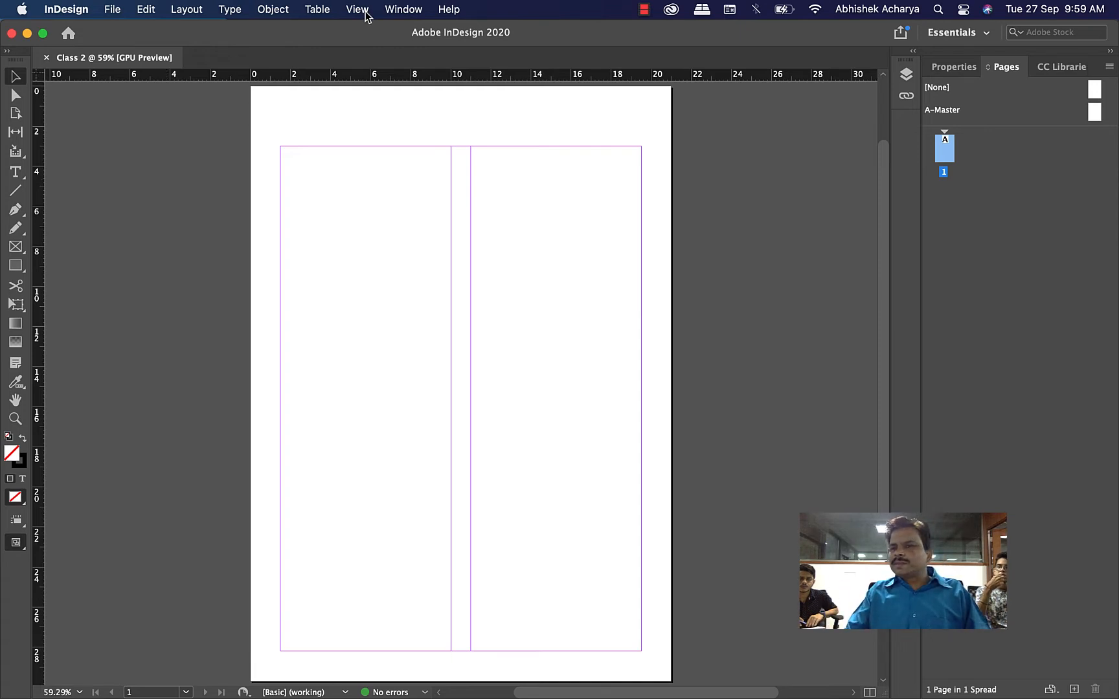
Switch the workspace to Book.
left_click(416, 11)
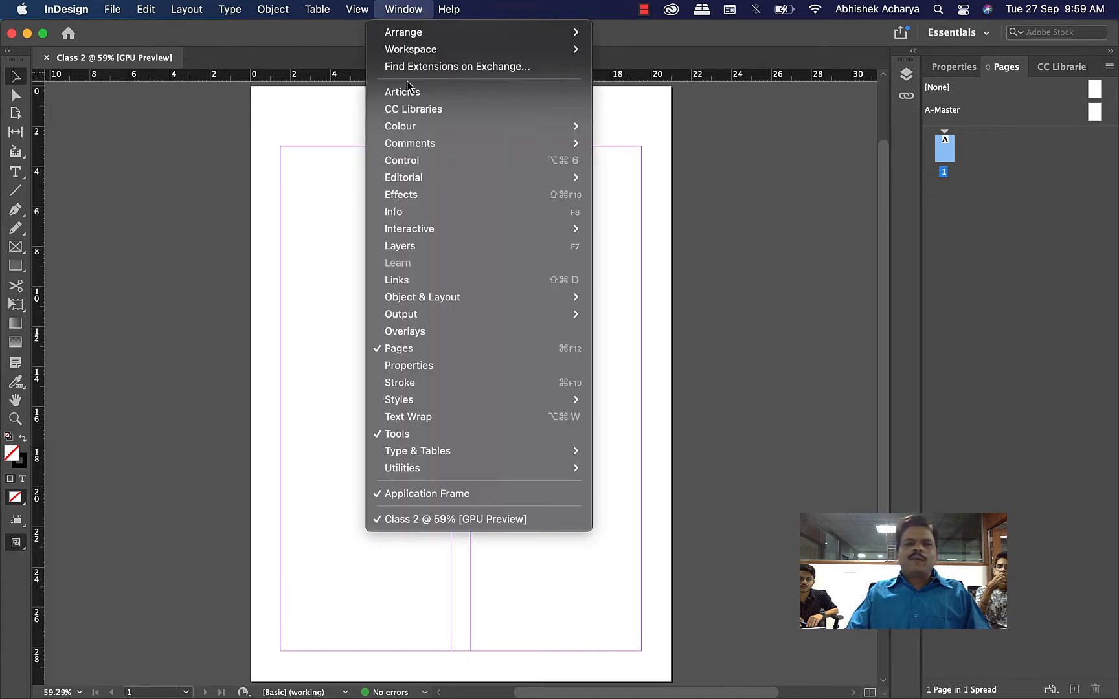
mouse_move(418, 53)
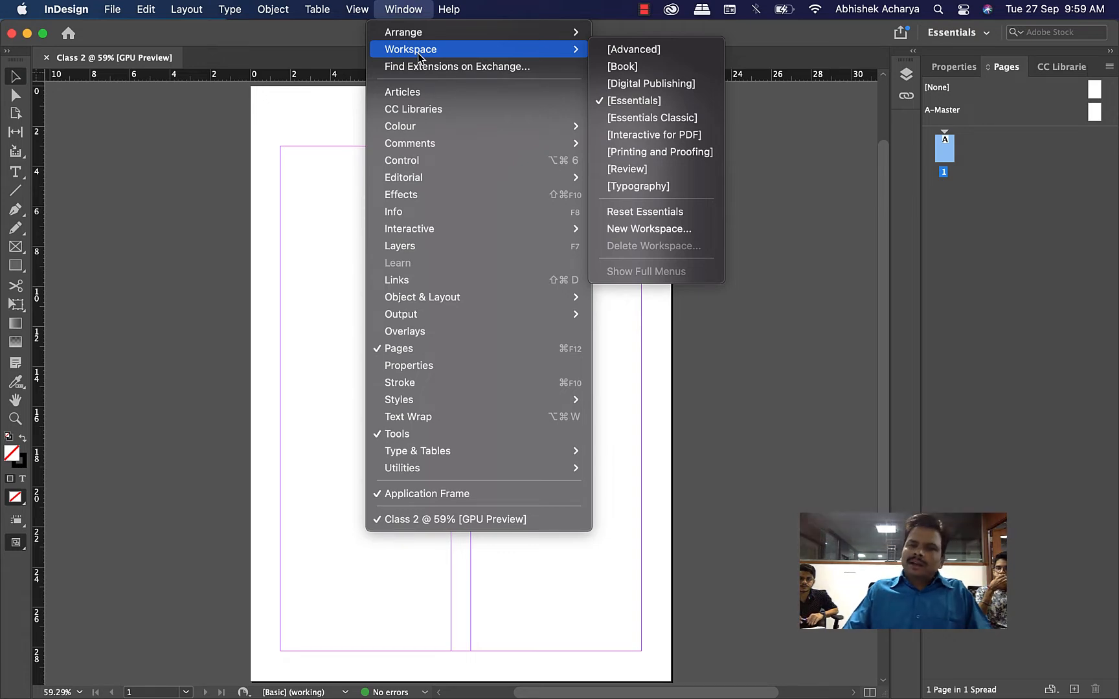
left_click(640, 65)
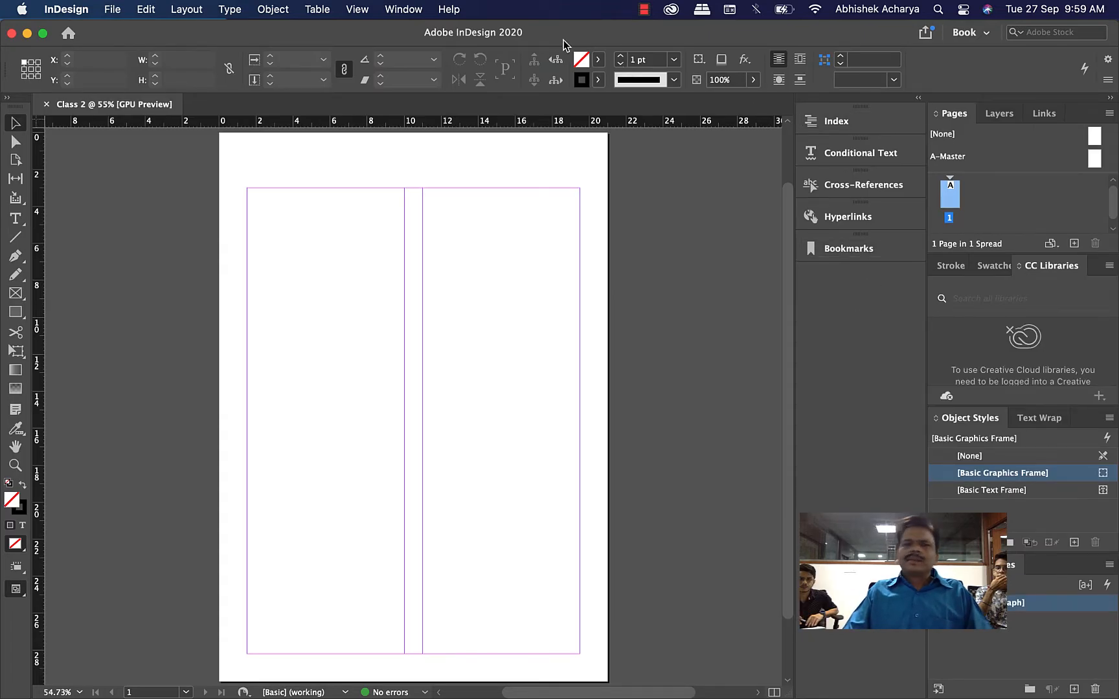
Switch the workspace to Advanced.
left_click(403, 9)
mouse_move(403, 51)
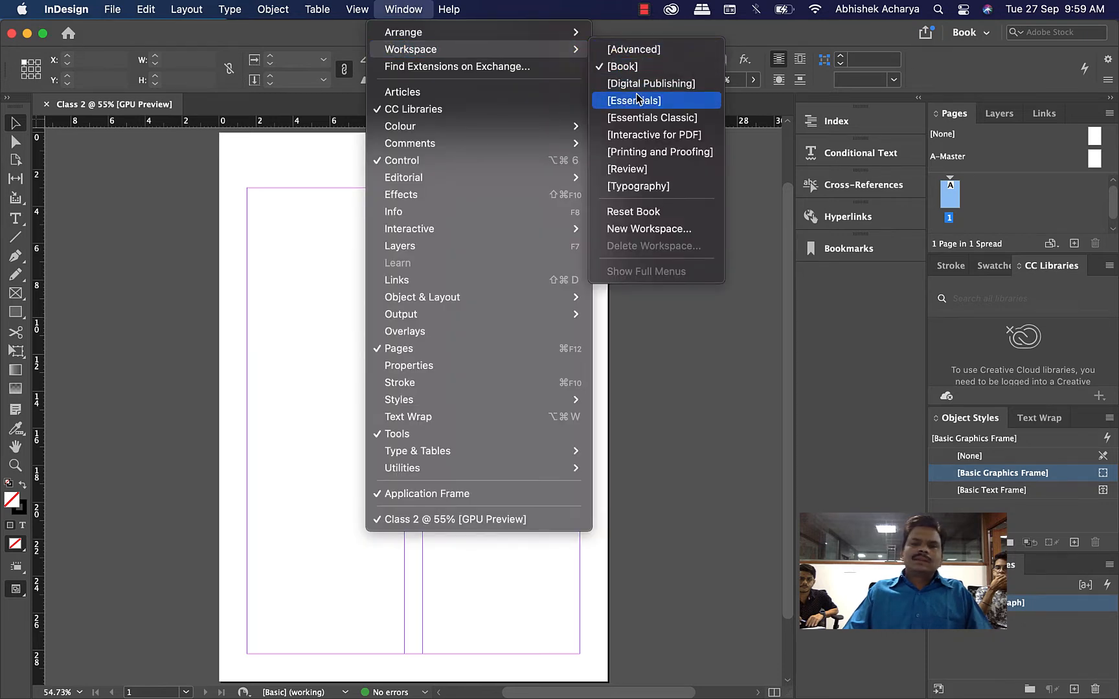
left_click(633, 47)
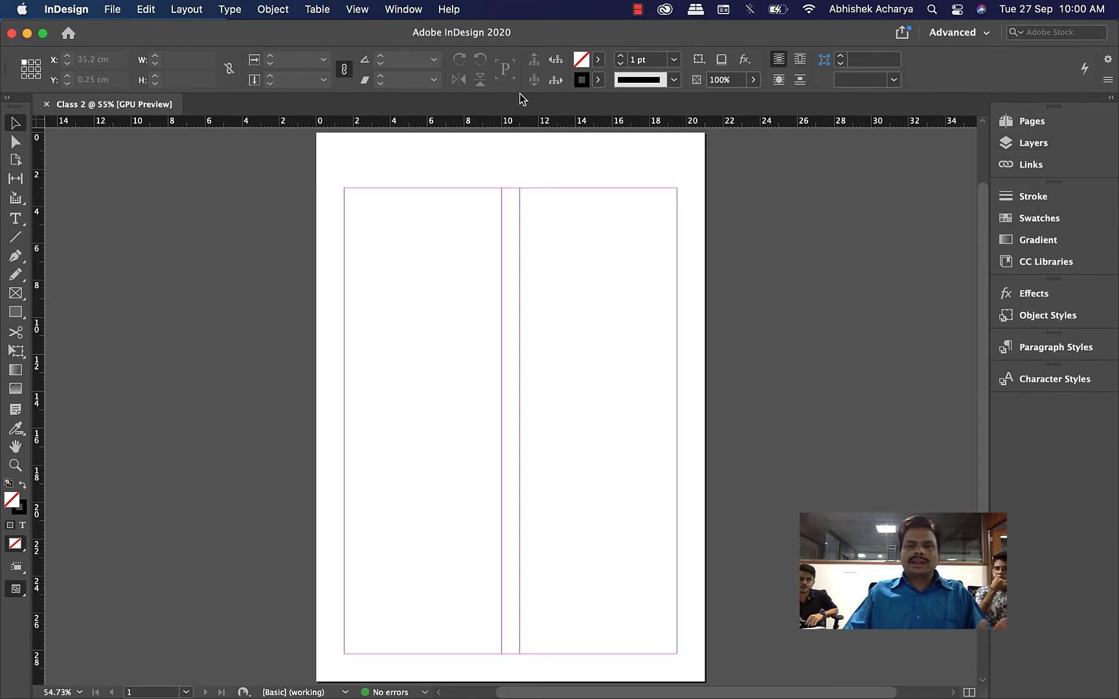
Switch the workspace to Essentials Classic and collapse the expanded Swatches panel.
left_click(396, 10)
mouse_move(551, 49)
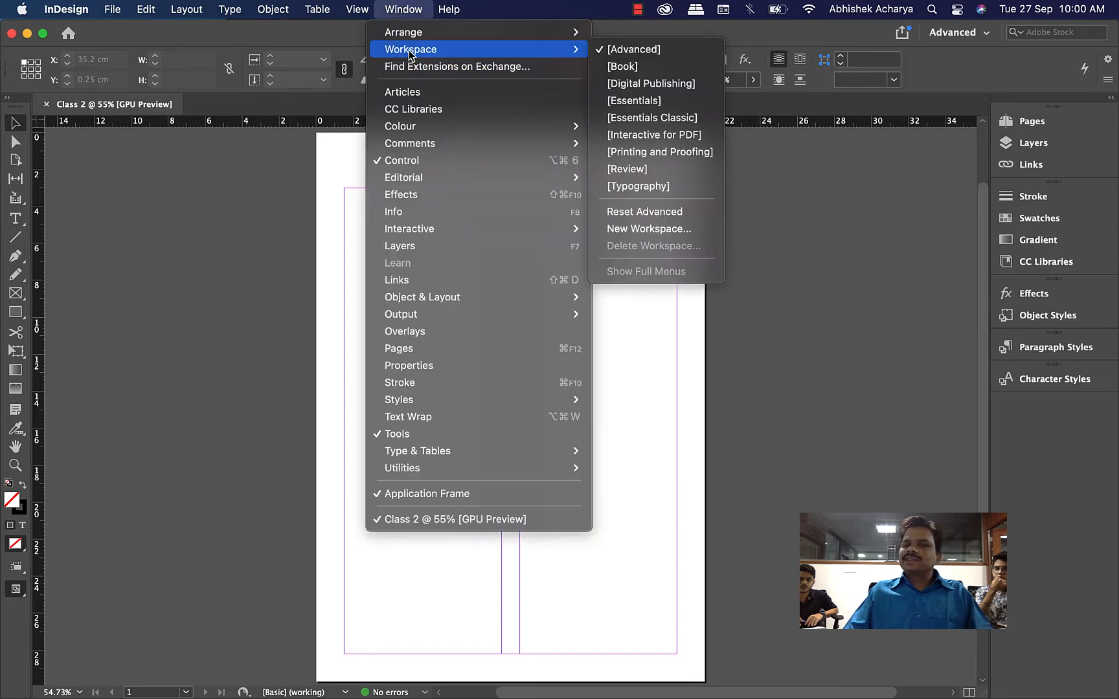
left_click(685, 118)
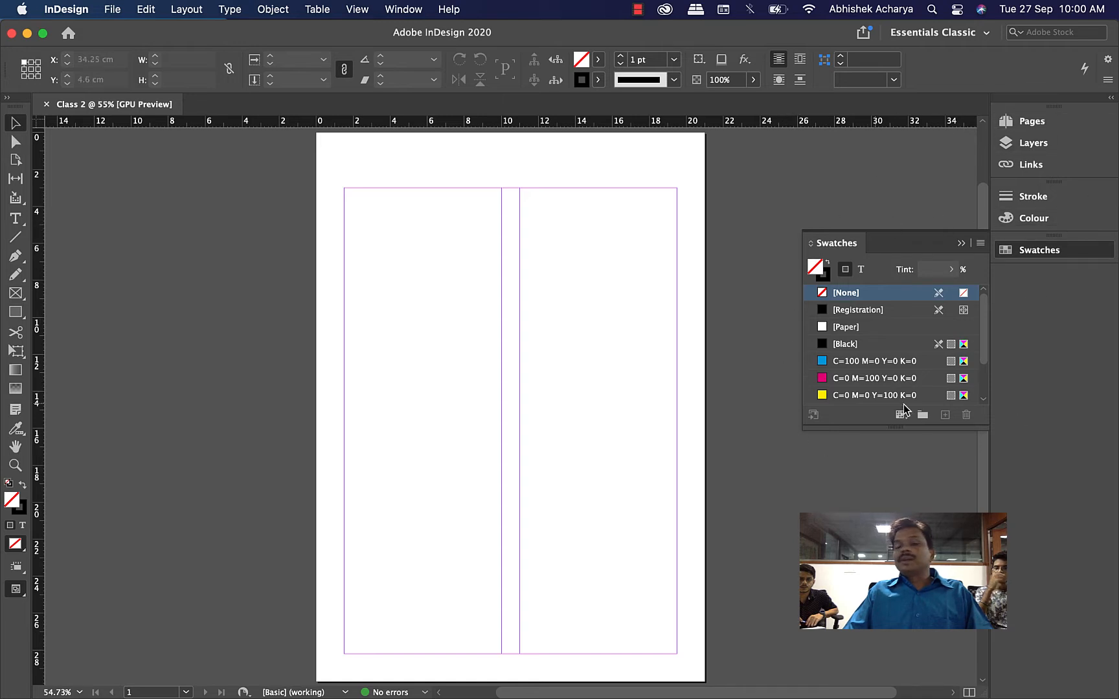
left_click(1003, 253)
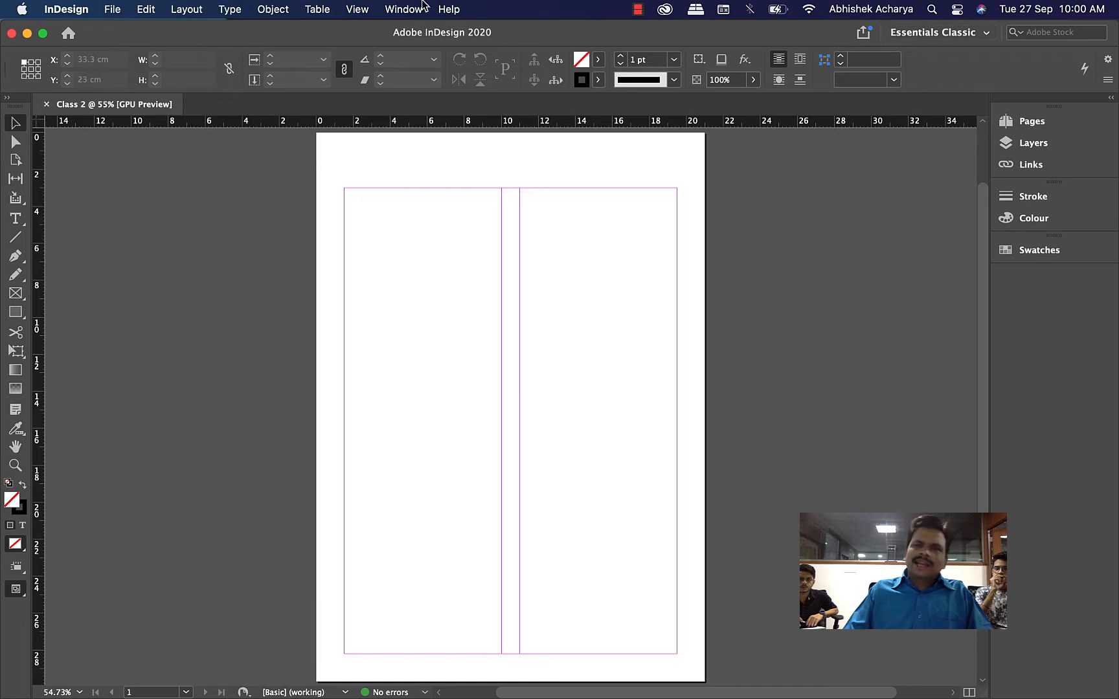
Change the workspace back from Essentials Classic to Advanced.
left_click(404, 11)
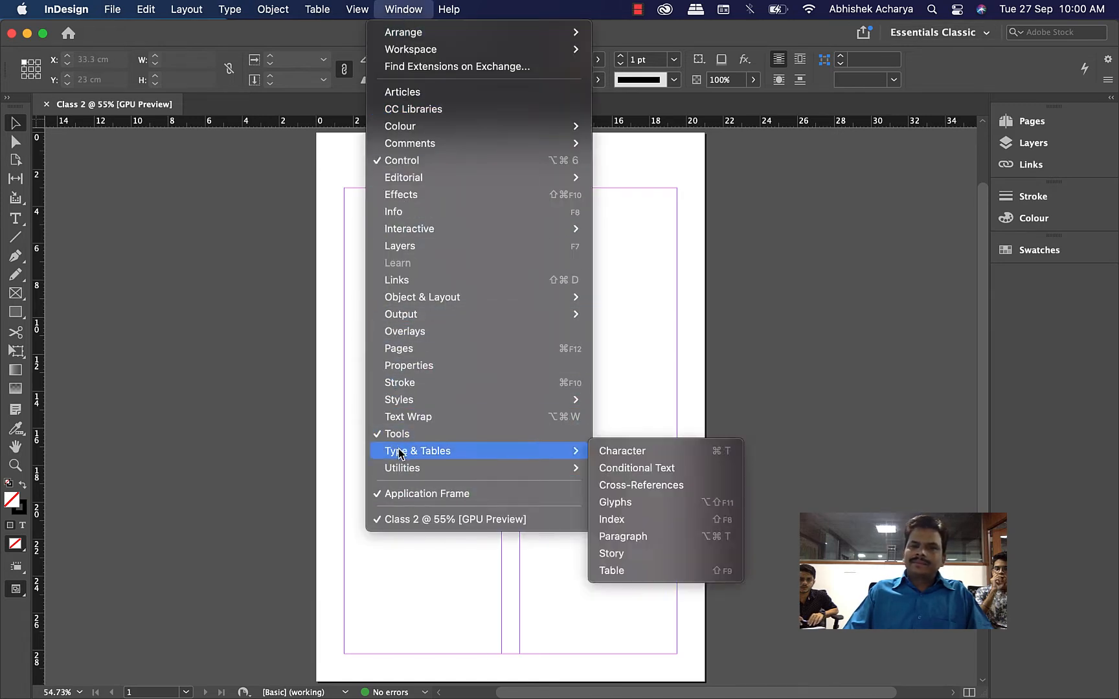
mouse_move(434, 51)
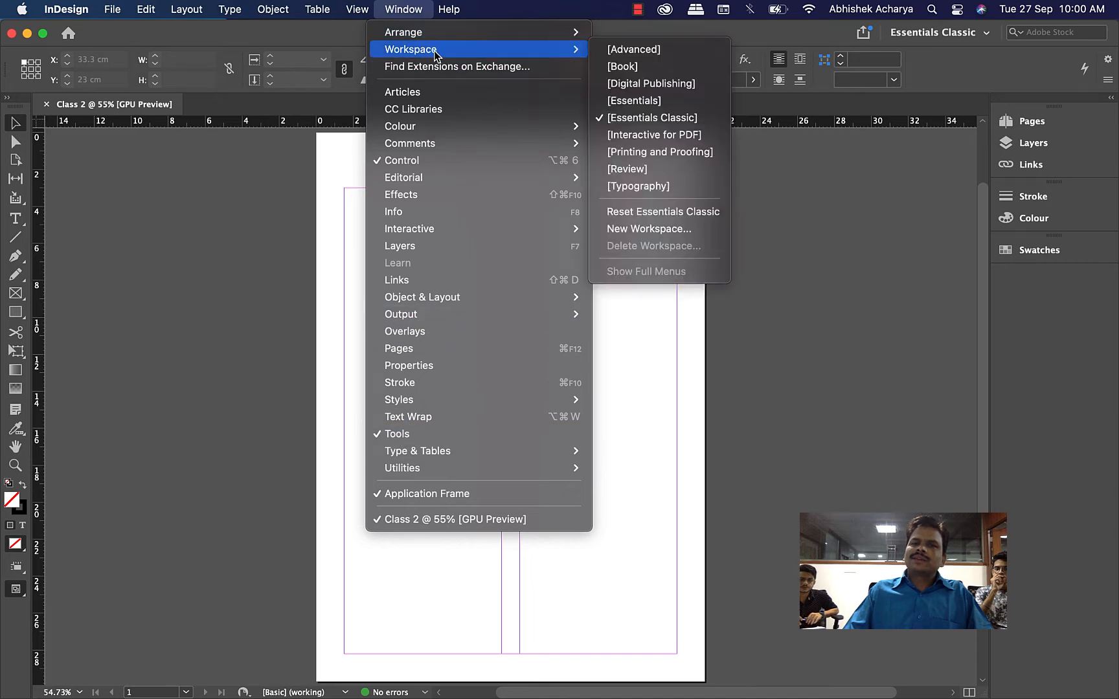
left_click(656, 49)
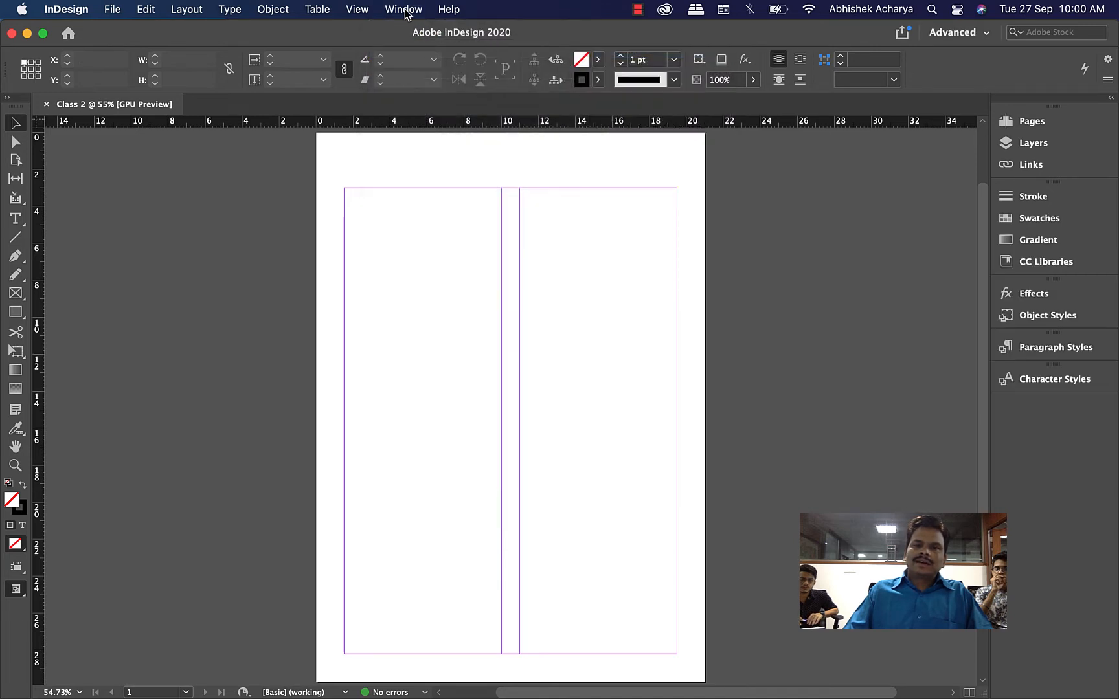
Expand the docked Layers panel to view it, and switch to the Links panel.
left_click(405, 9)
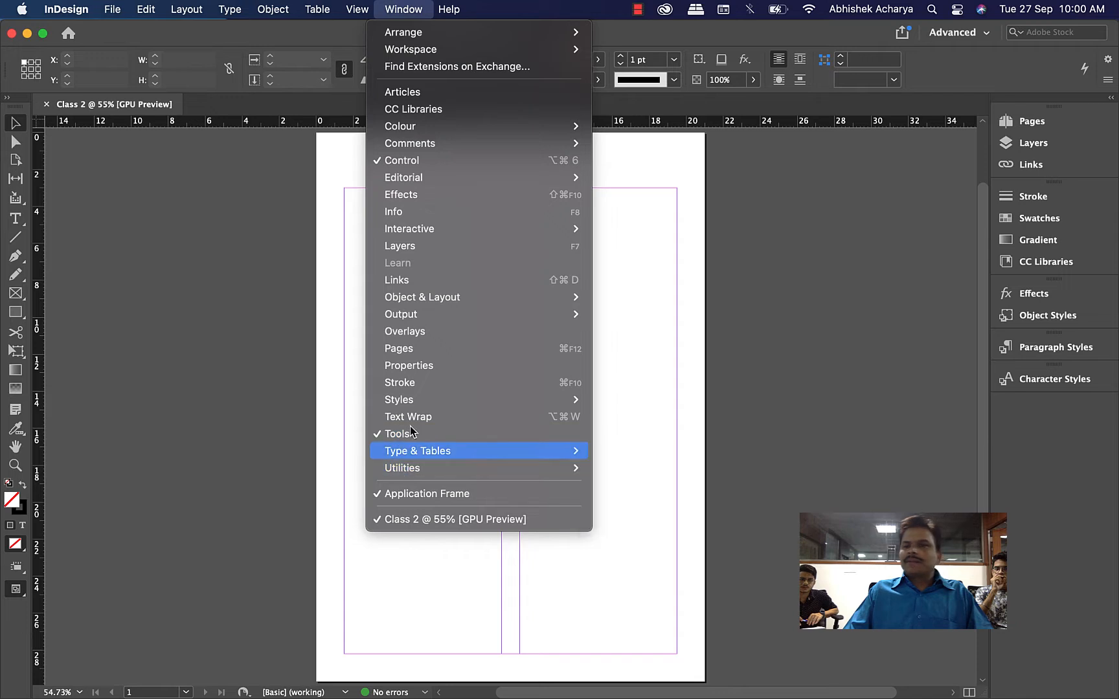
left_click(1059, 152)
left_click(1050, 143)
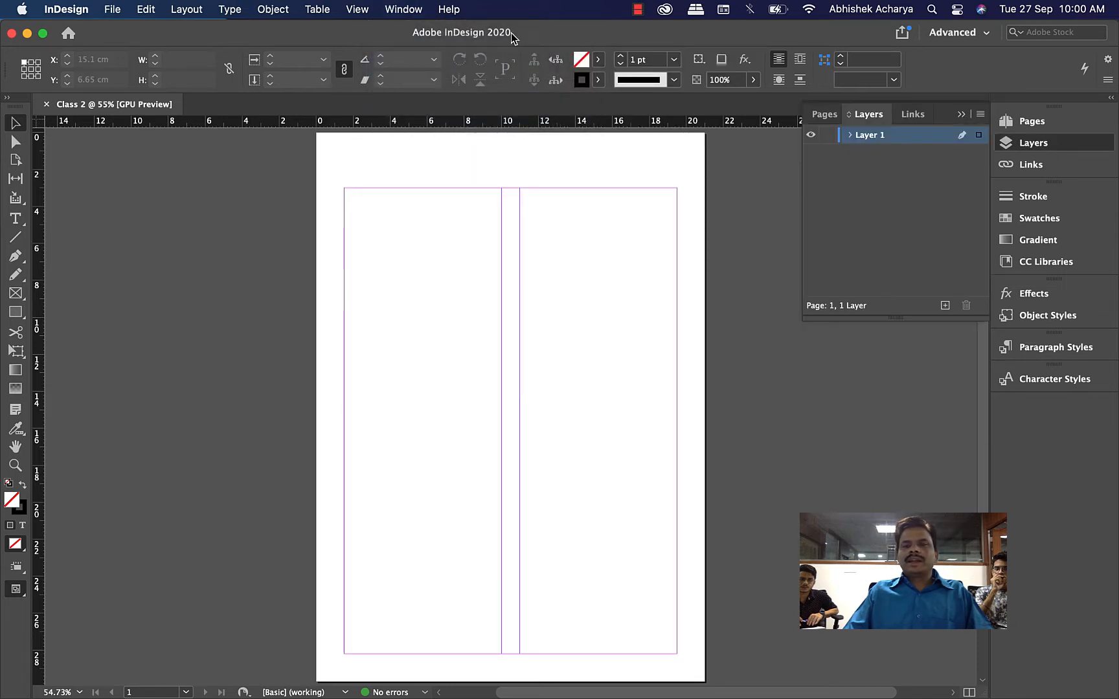
left_click(422, 12)
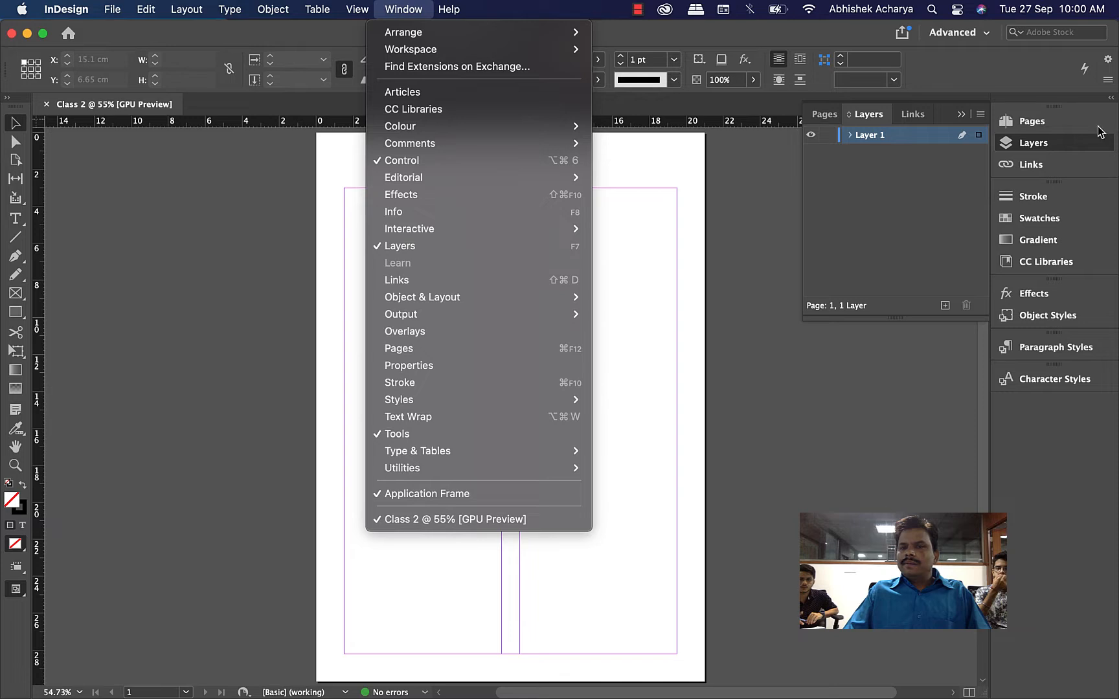
left_click(1031, 165)
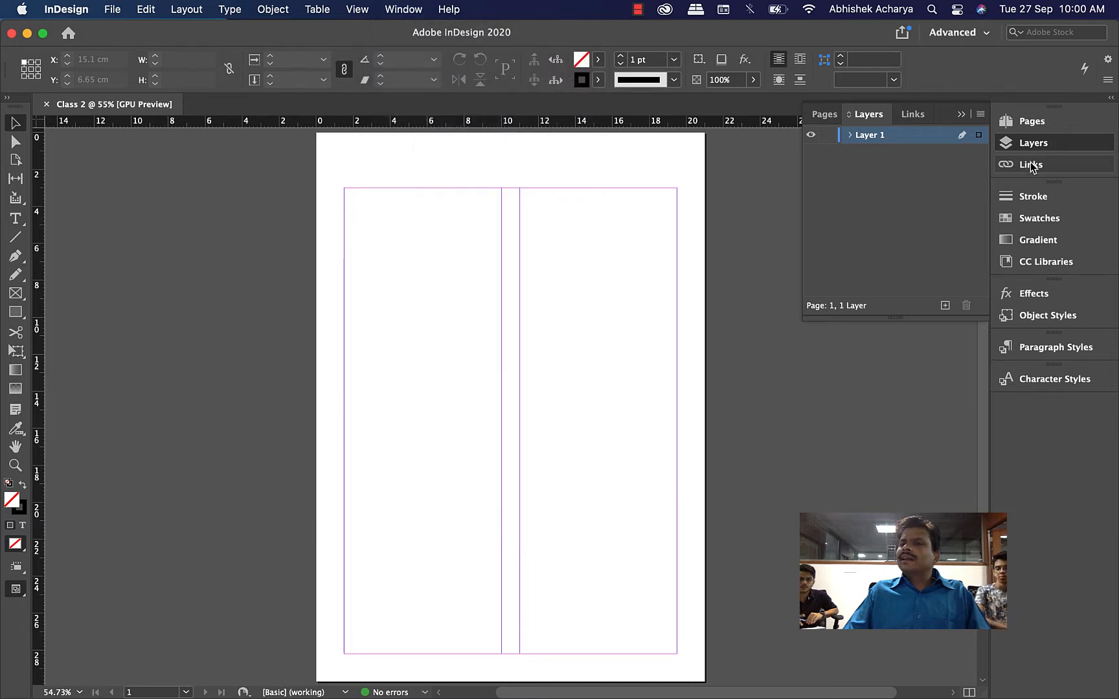
left_click(1031, 165)
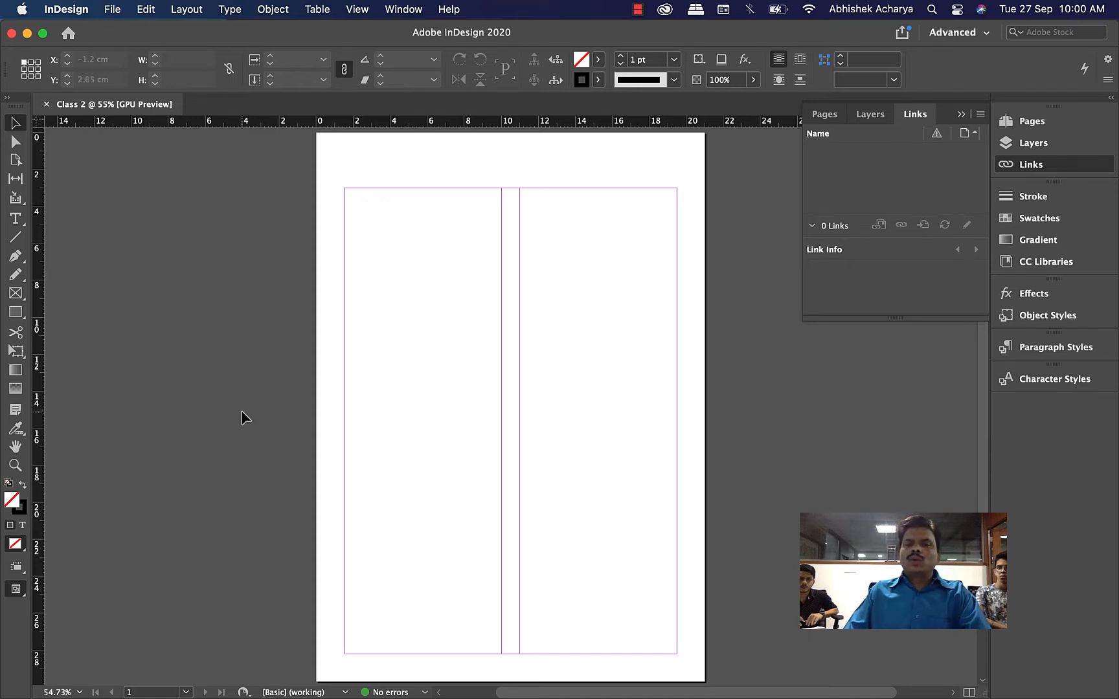
Switch to the Finder desktop, open the Indesign Class folder and select the Ref folder inside it.
mouse_move(266, 696)
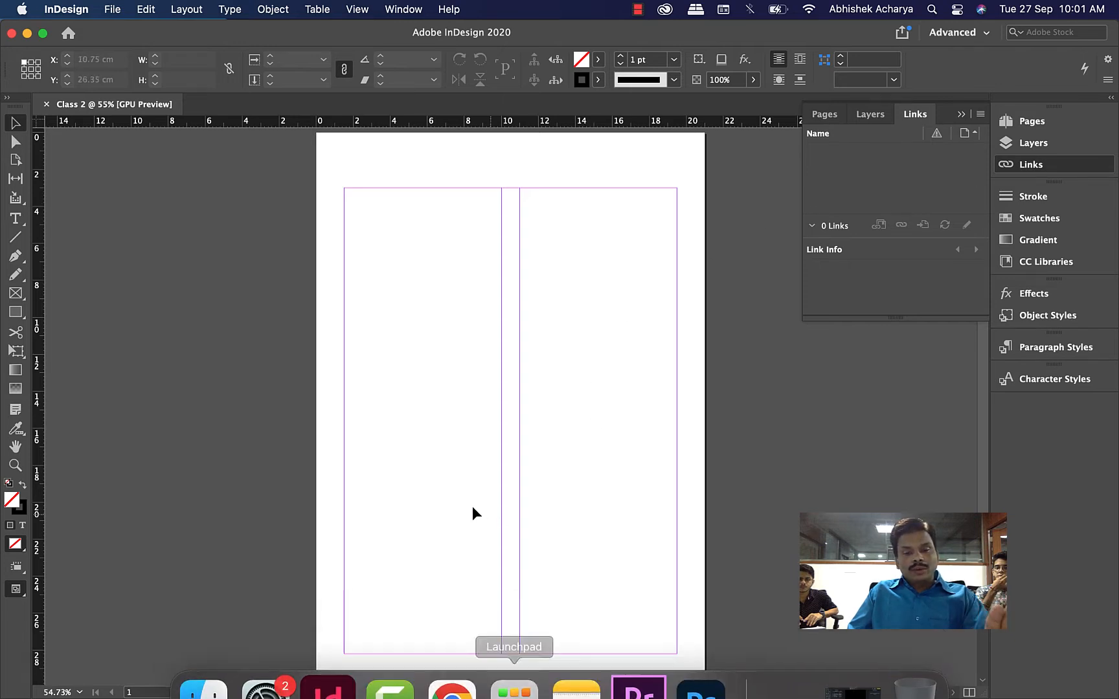
mouse_move(519, 697)
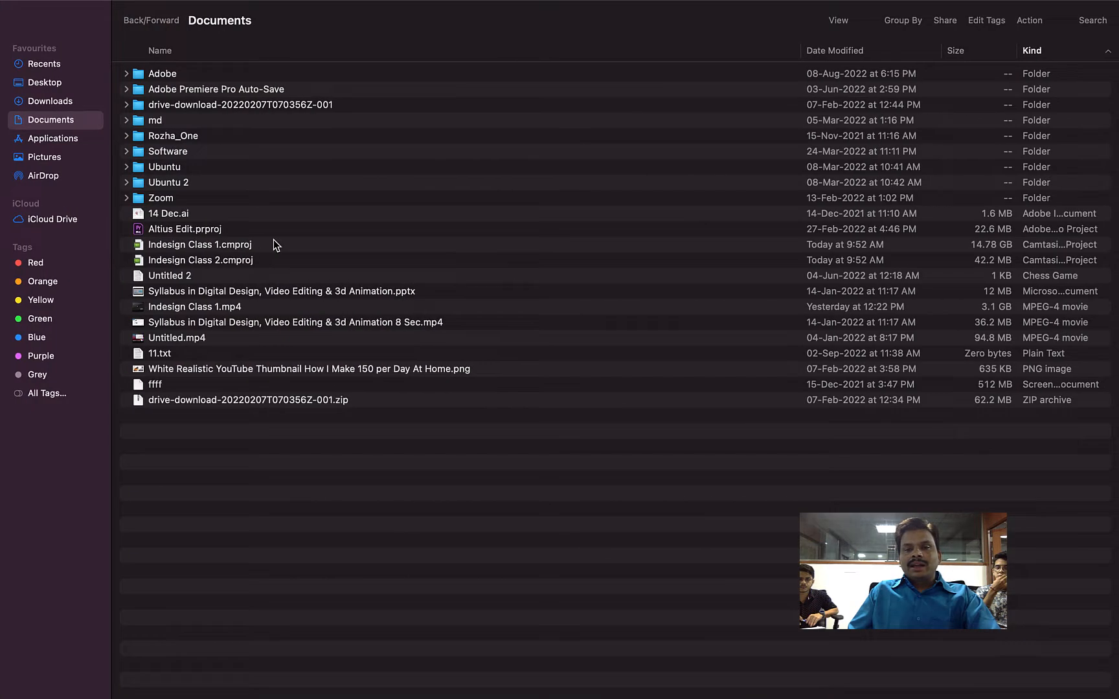
key("ctrl+Right")
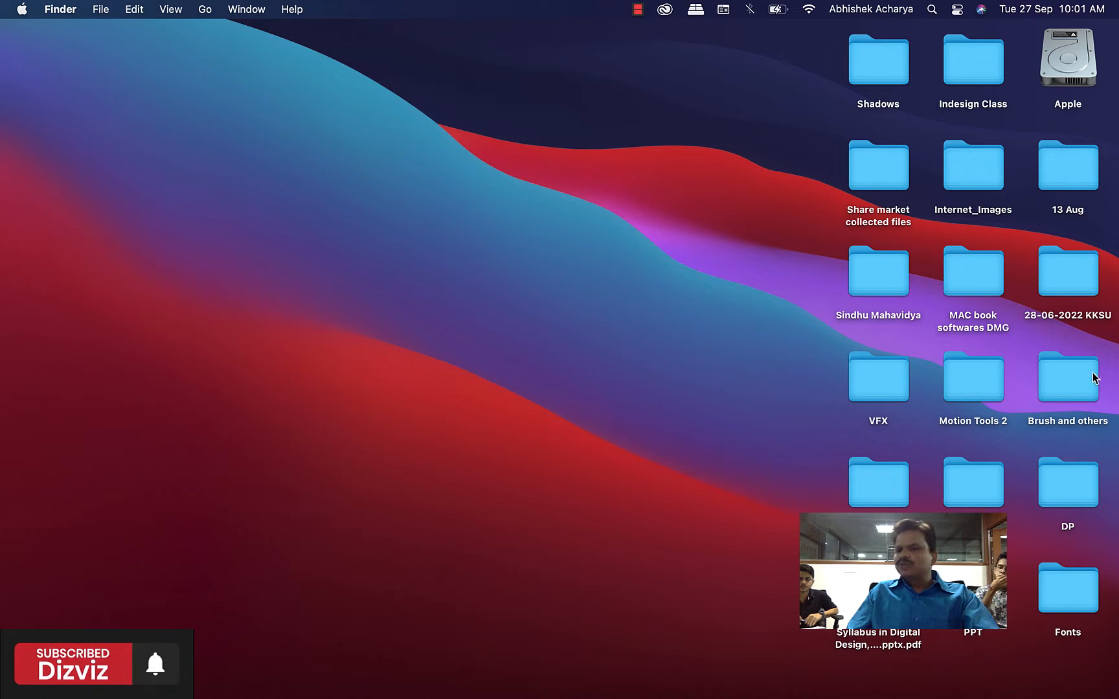
double_click(967, 70)
left_click(252, 123)
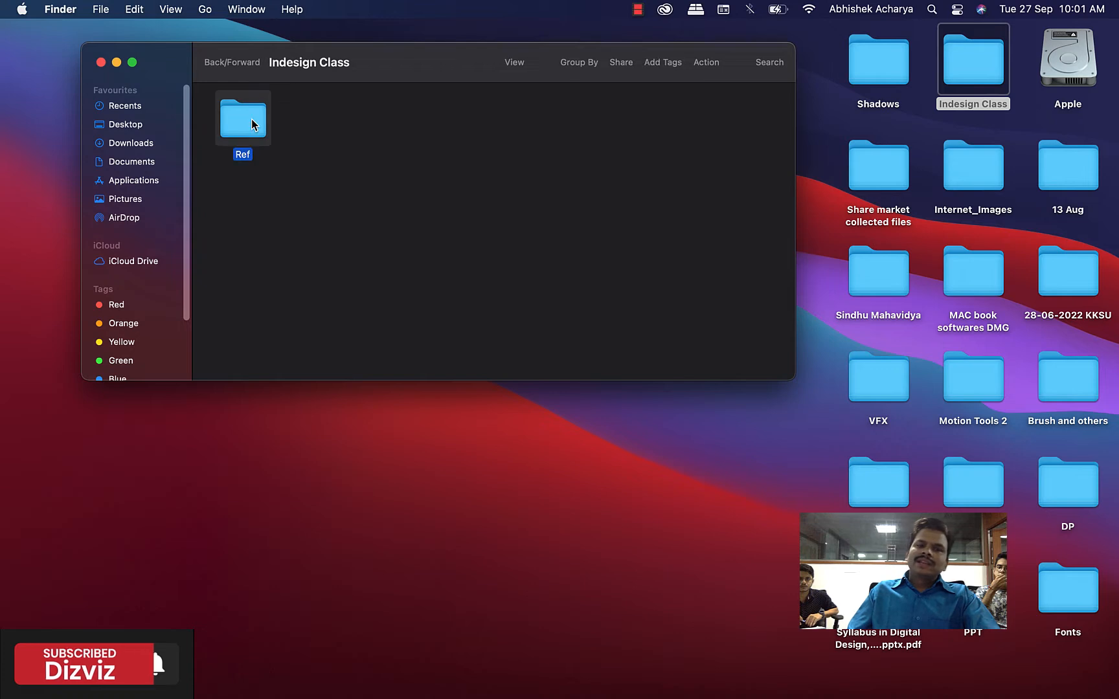
View the files in the Ref folder's 01 subfolder in Finder and switch back to InDesign.
double_click(251, 119)
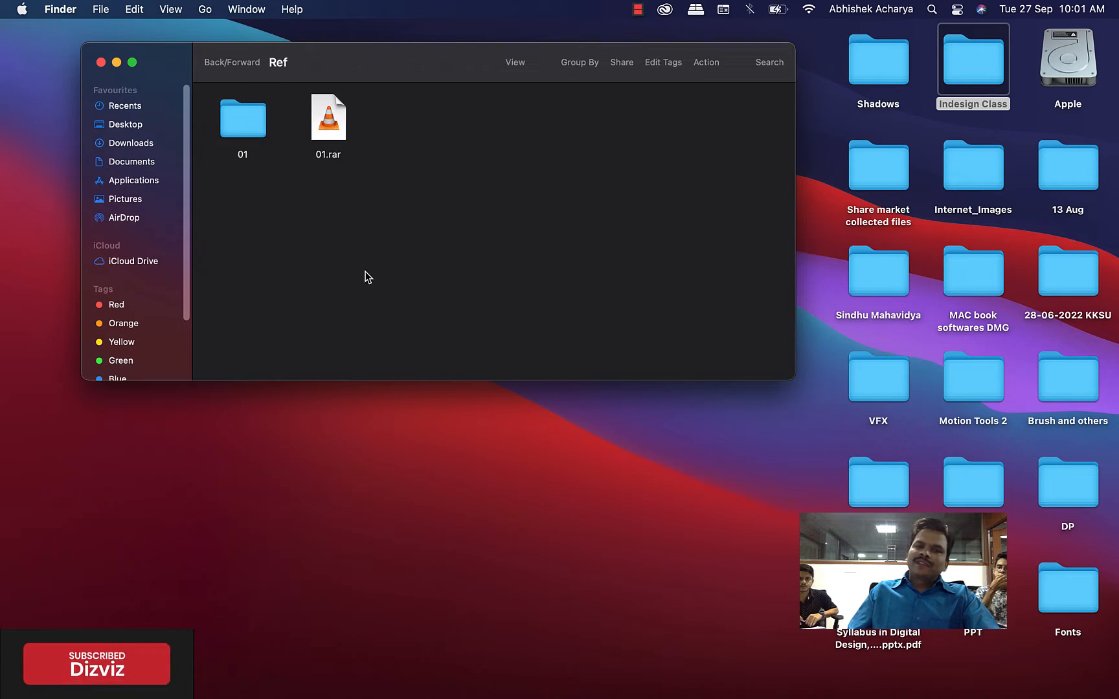
double_click(235, 117)
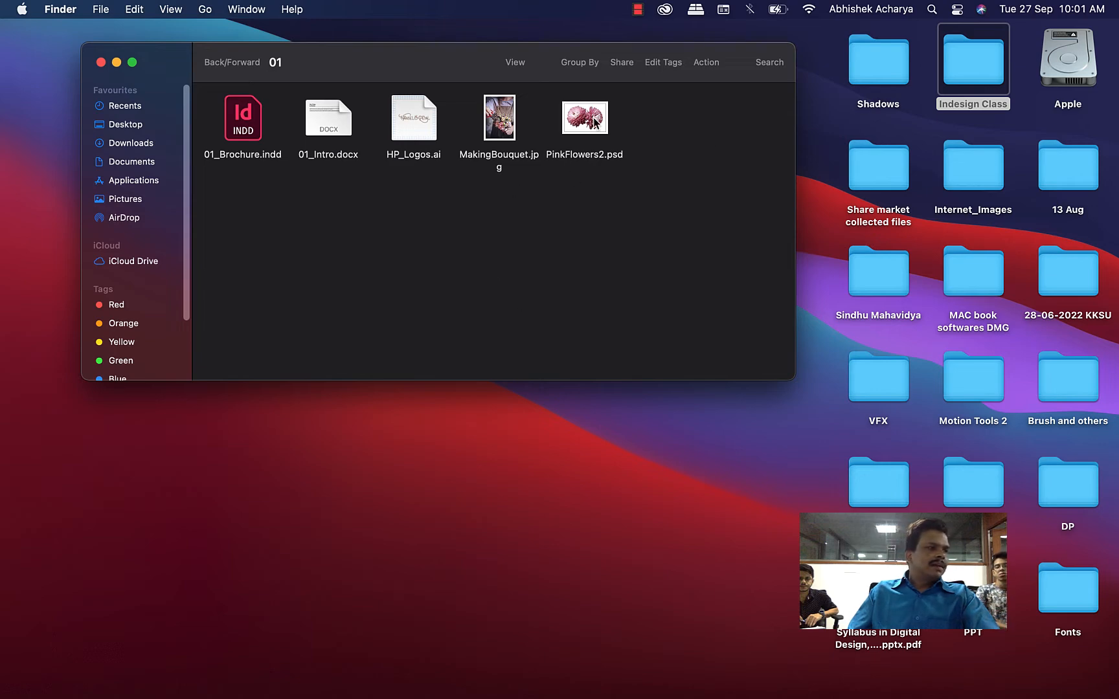
mouse_move(638, 697)
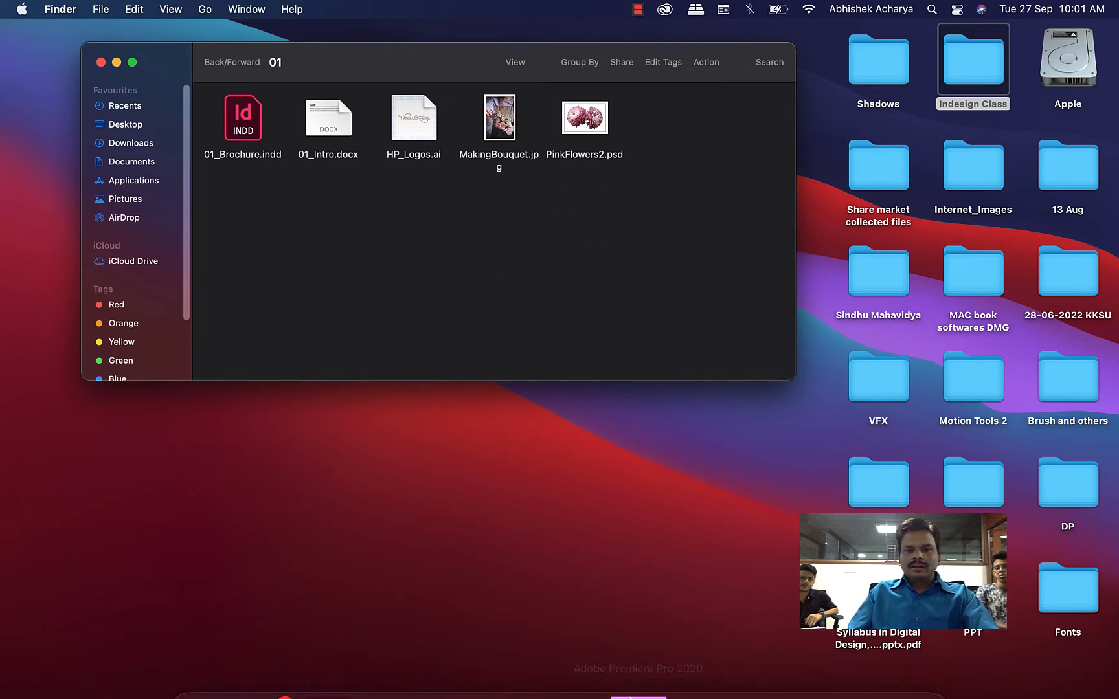
left_click(331, 658)
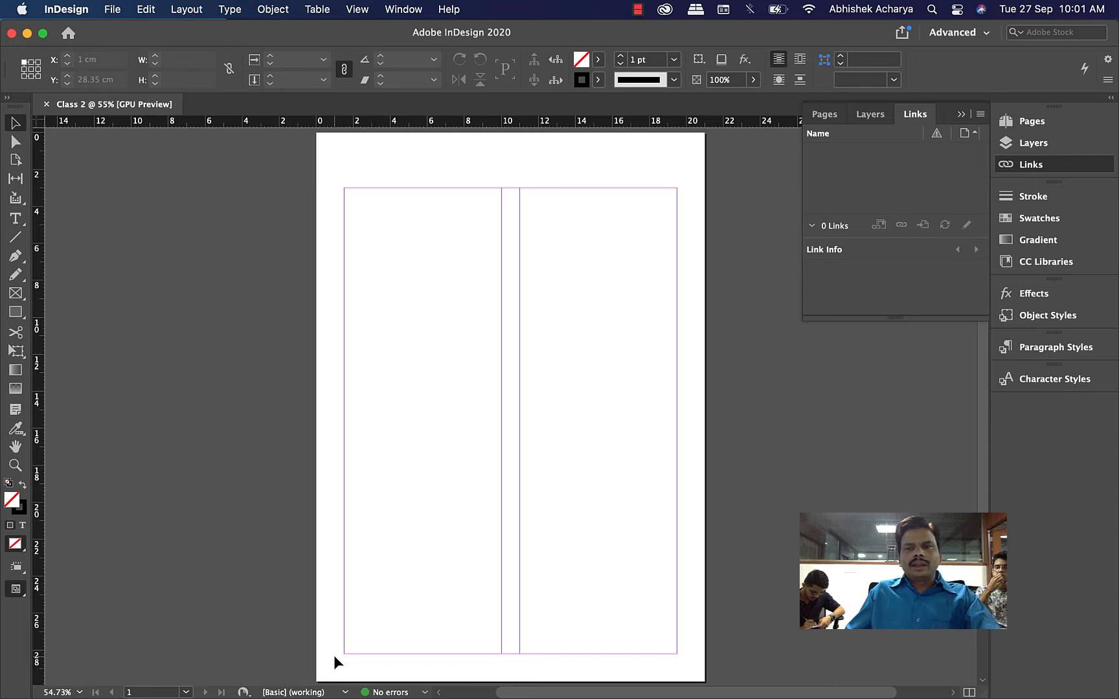
Collapse the Links panel and switch the workspace from Advanced to Typography, checking its Pages panel.
left_click(1024, 168)
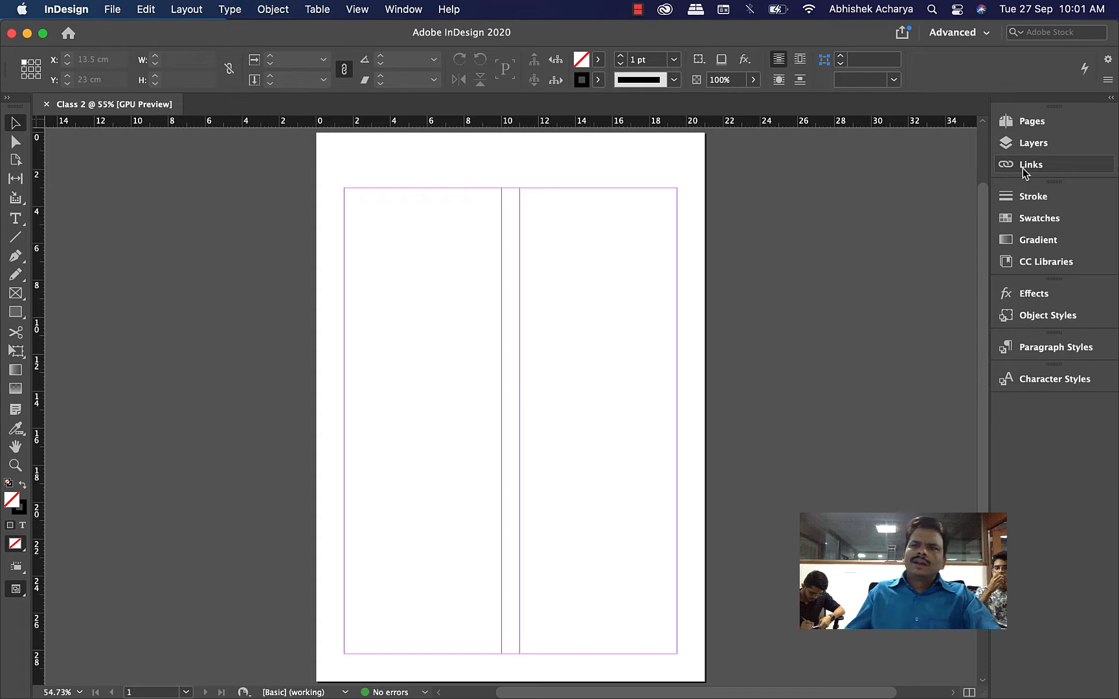
left_click(971, 32)
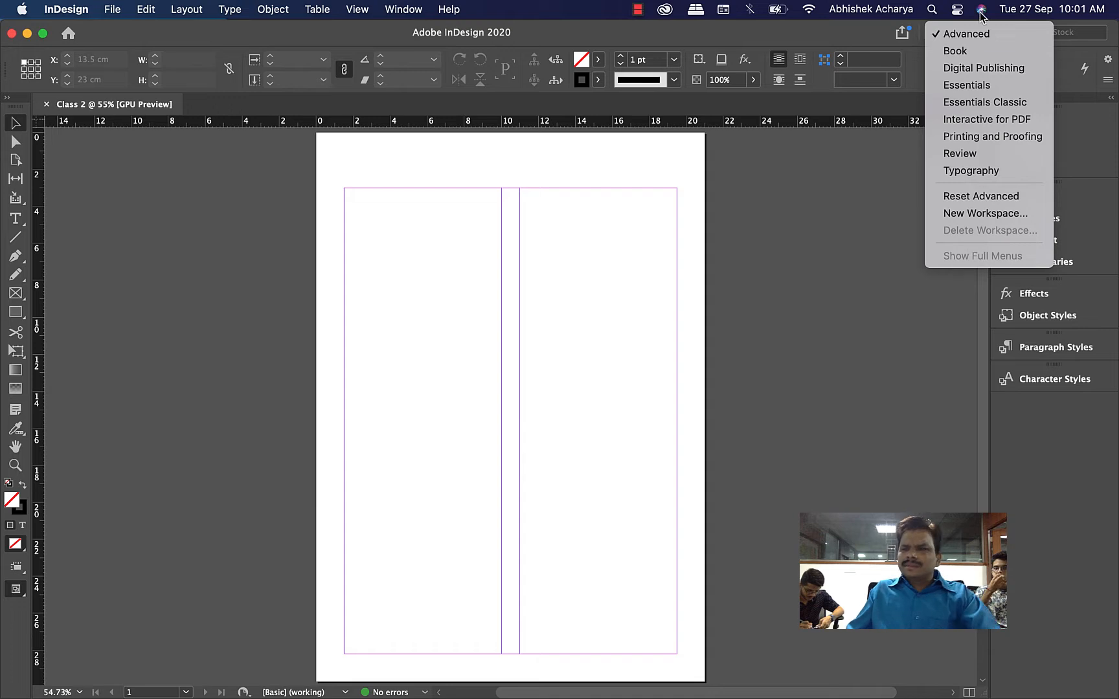
left_click(959, 170)
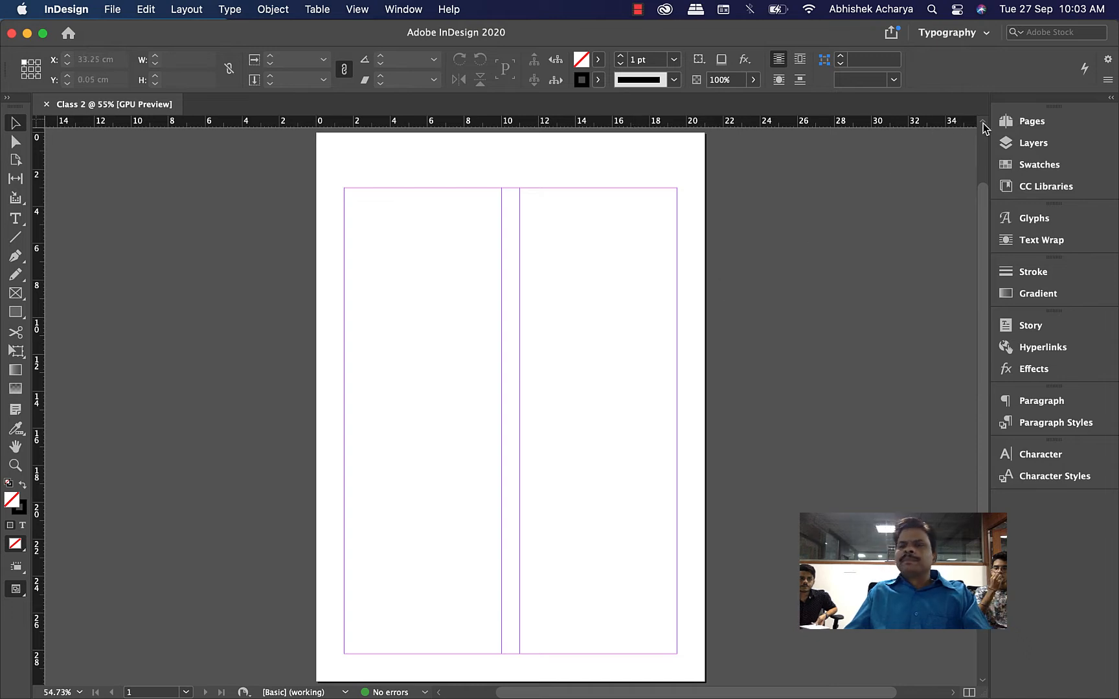
left_click(1039, 121)
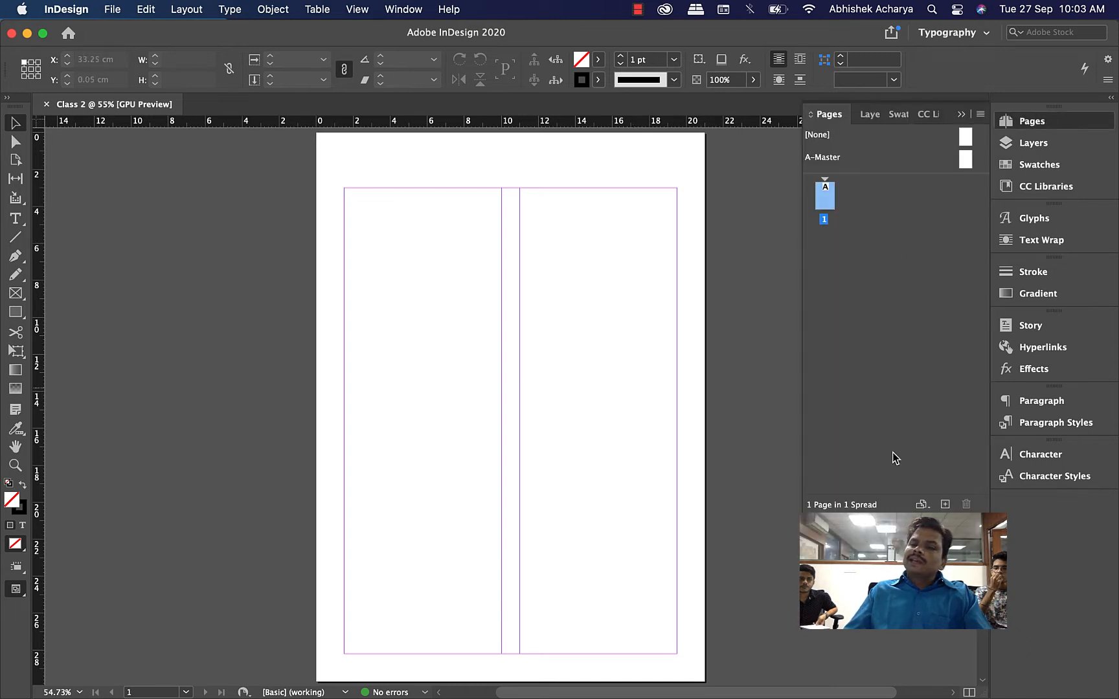
left_click(1020, 122)
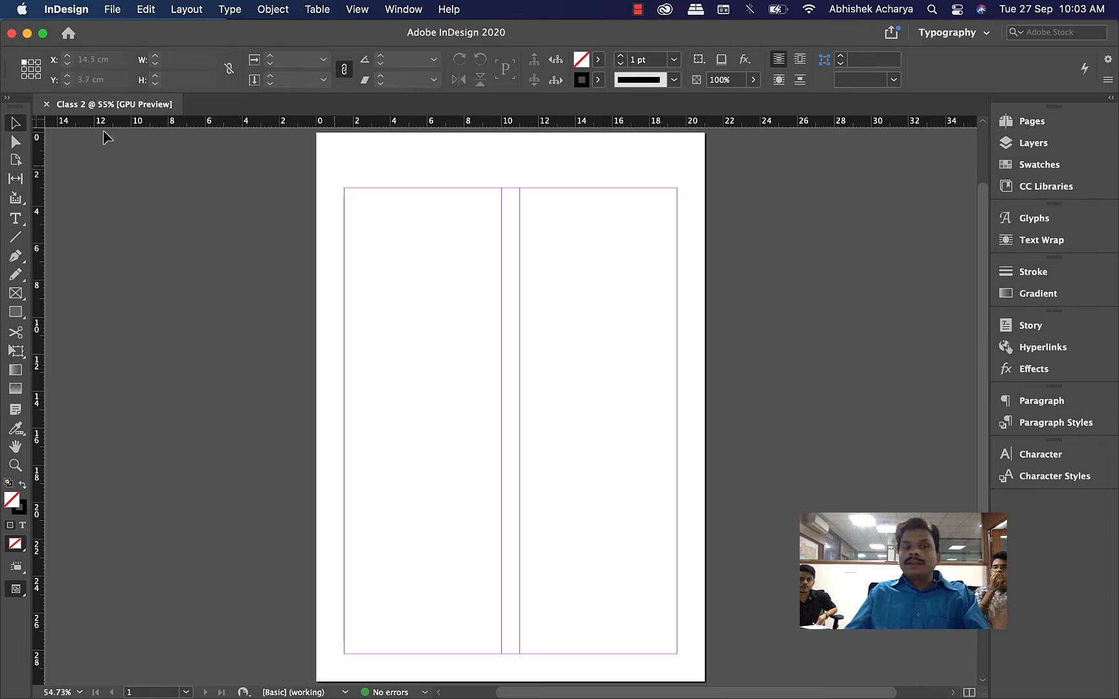
Create a new 50-page document from the home screen, starting at page 1 with two columns and a 1 cm gutter.
left_click(122, 13)
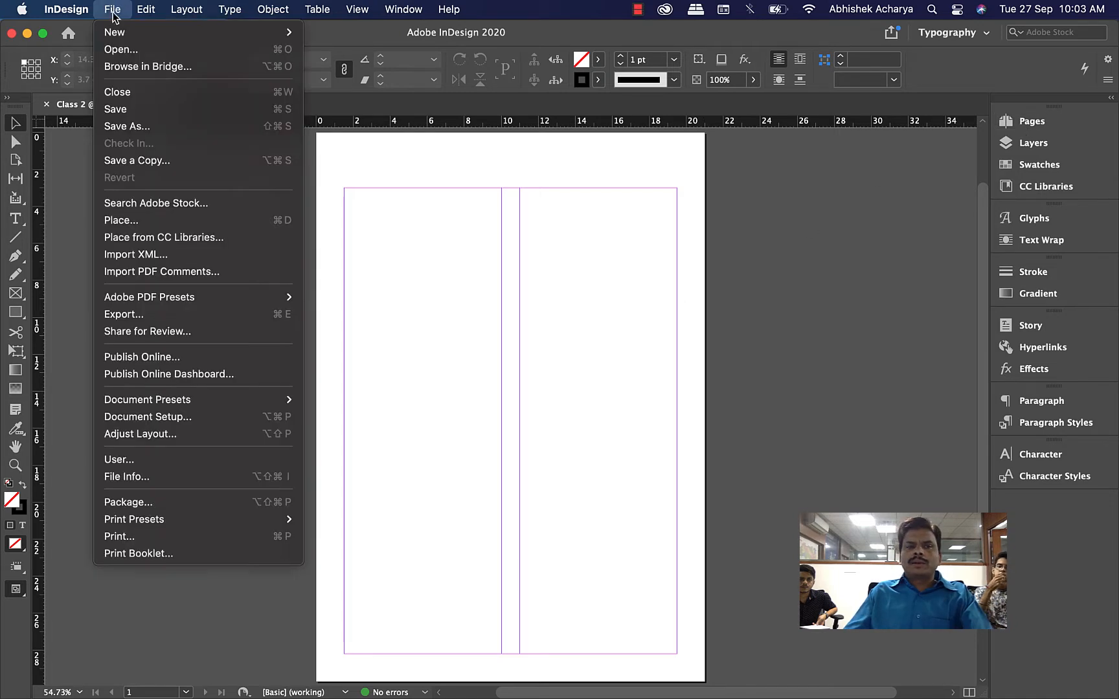
mouse_move(117, 33)
left_click(68, 33)
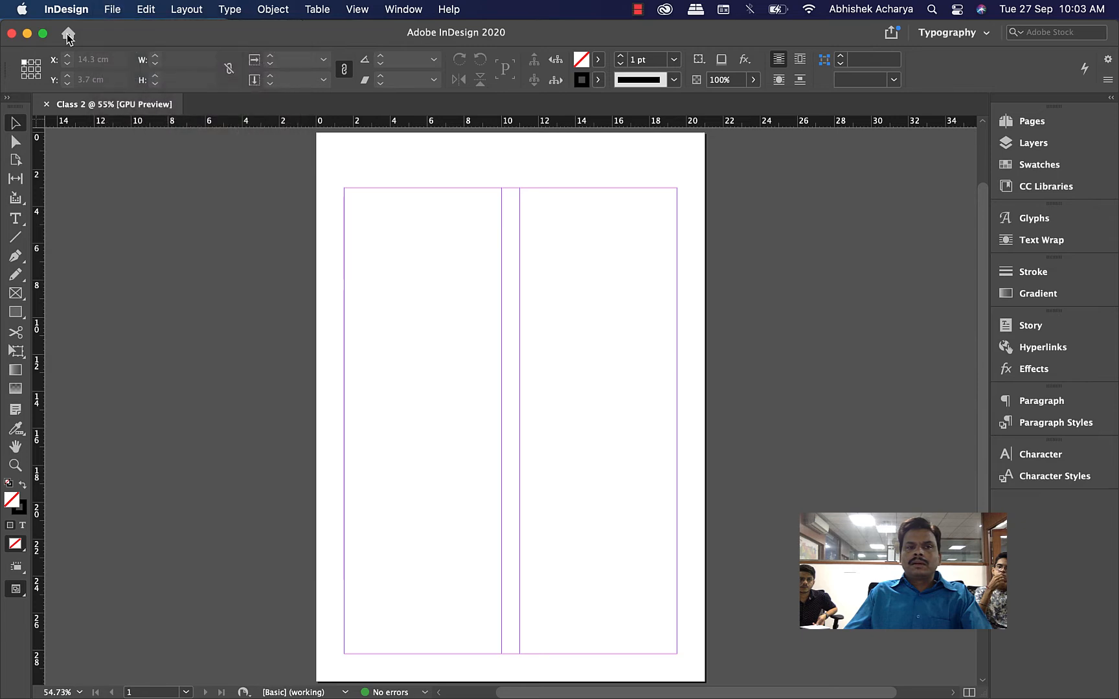
left_click(68, 33)
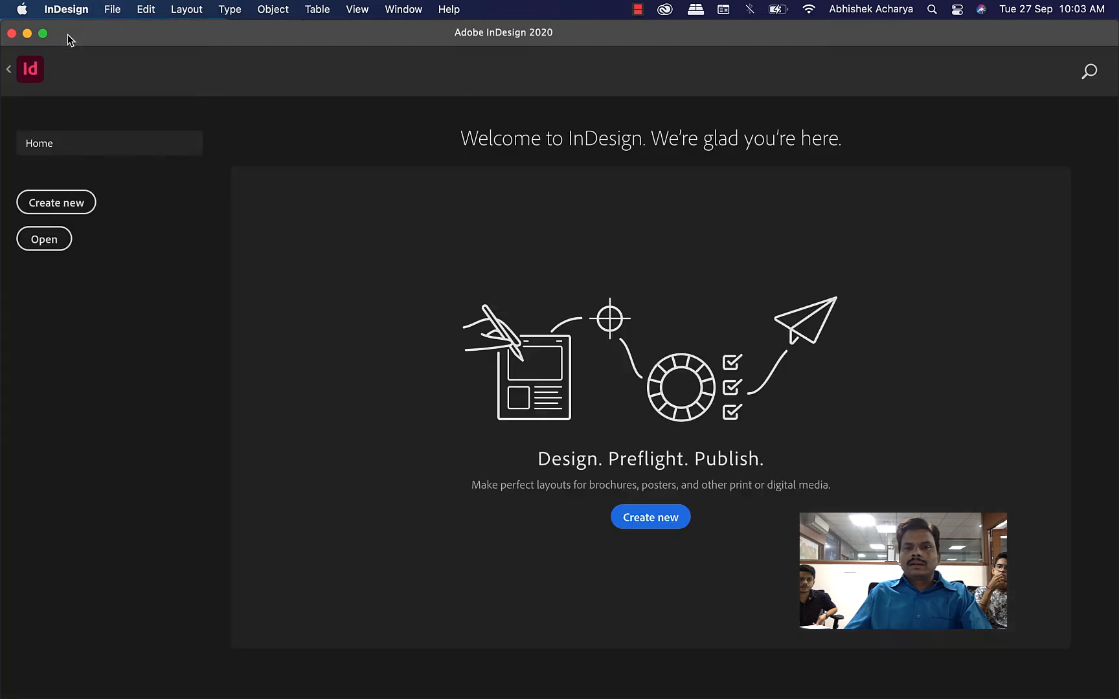
left_click(635, 522)
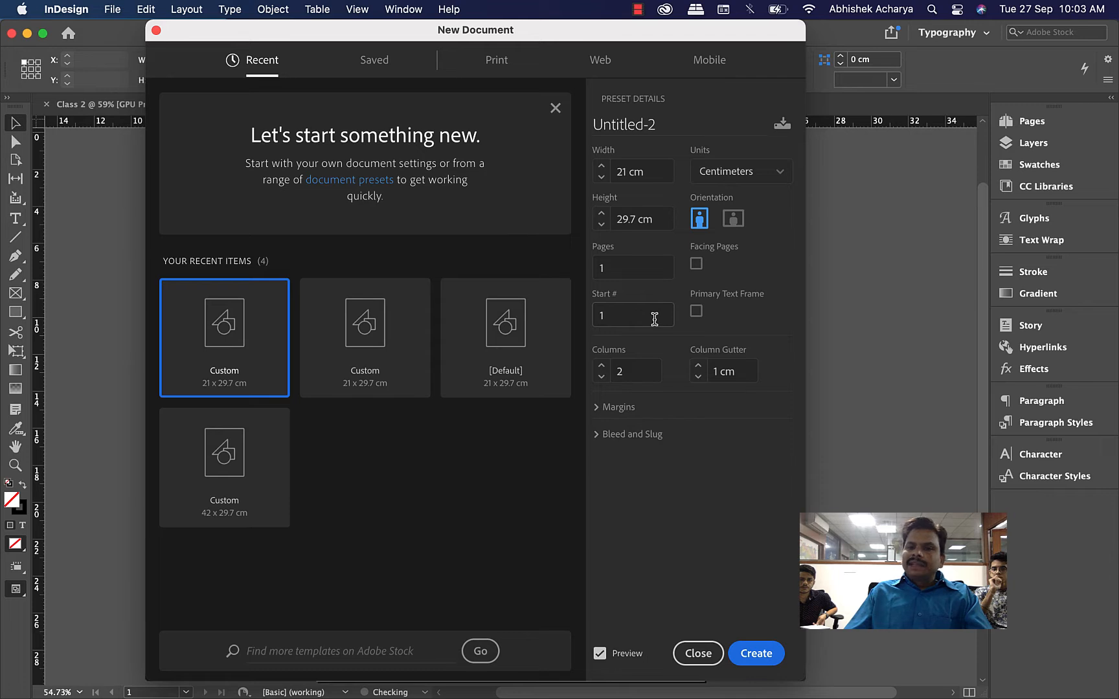
left_click(638, 262)
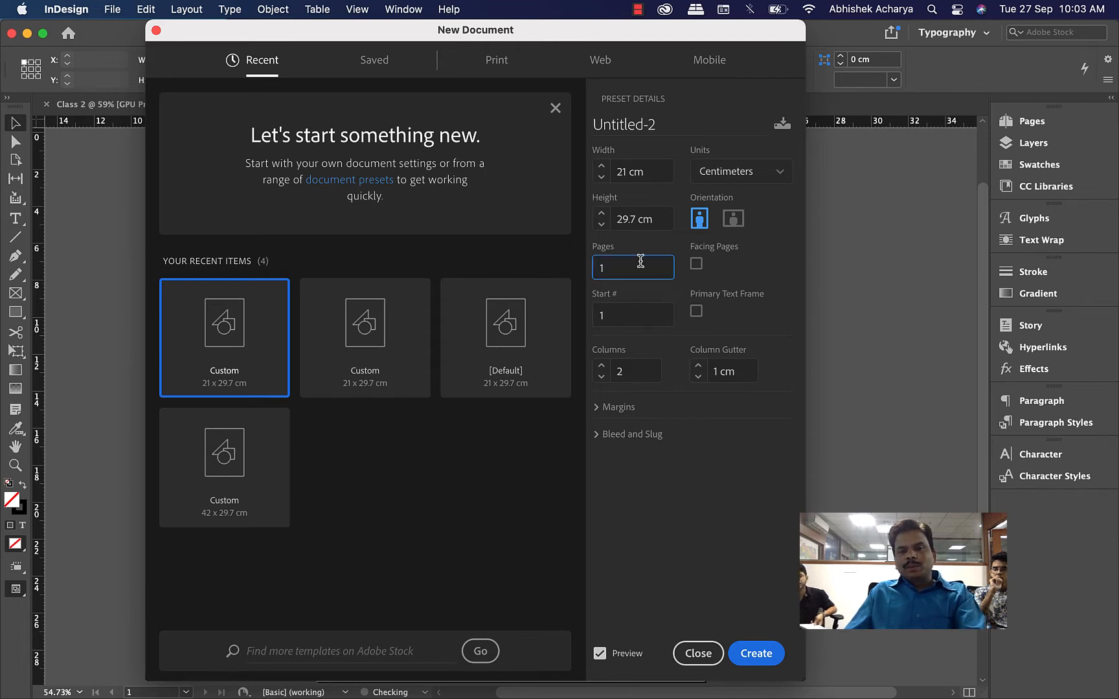
key("BackSpace")
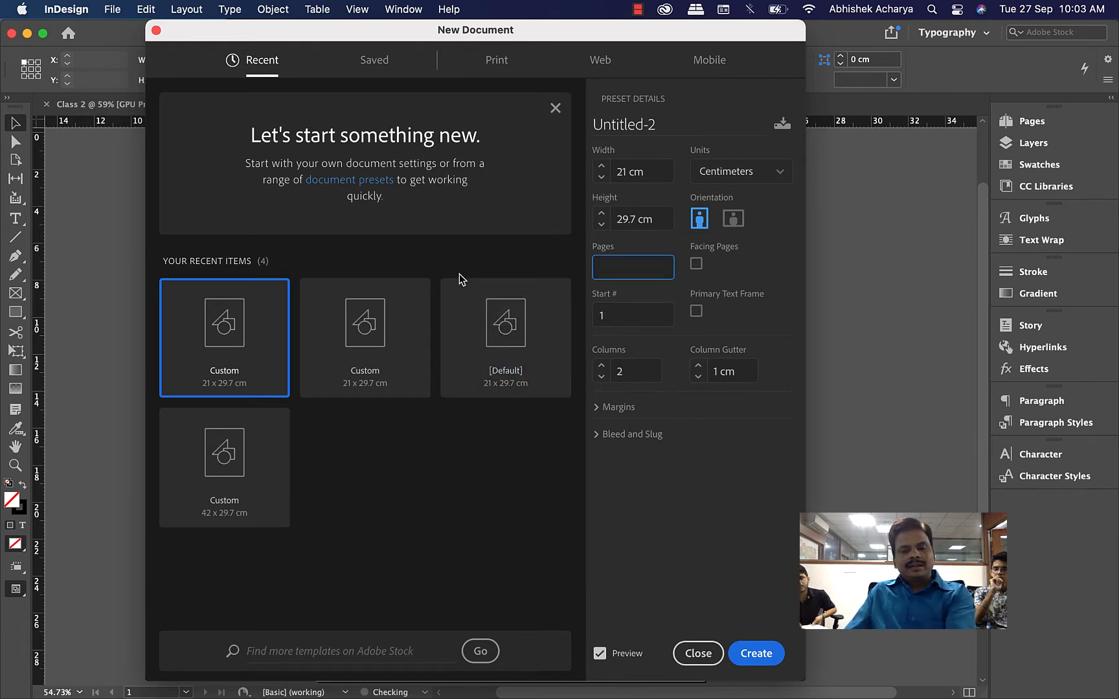
type("50")
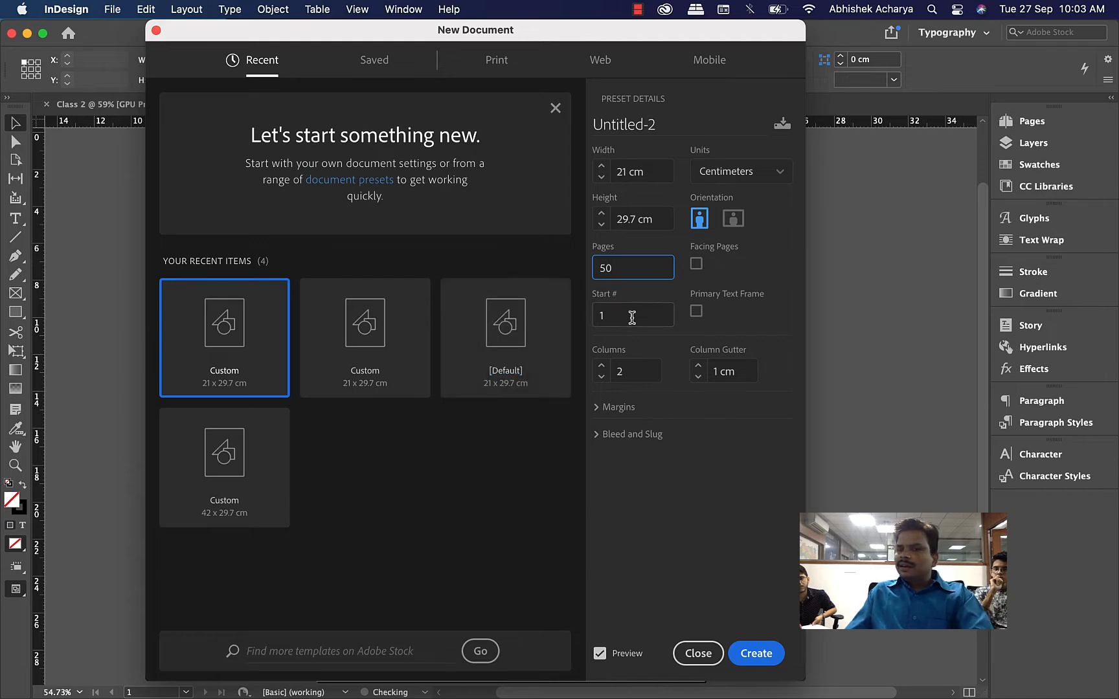
left_click(632, 318)
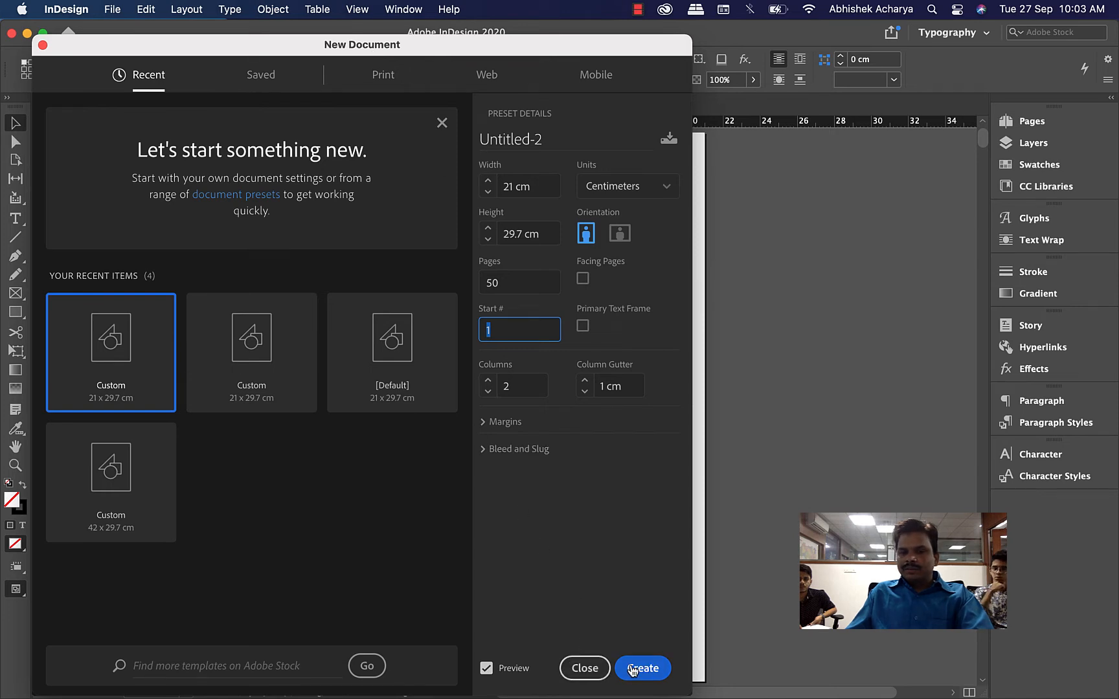
left_click(652, 671)
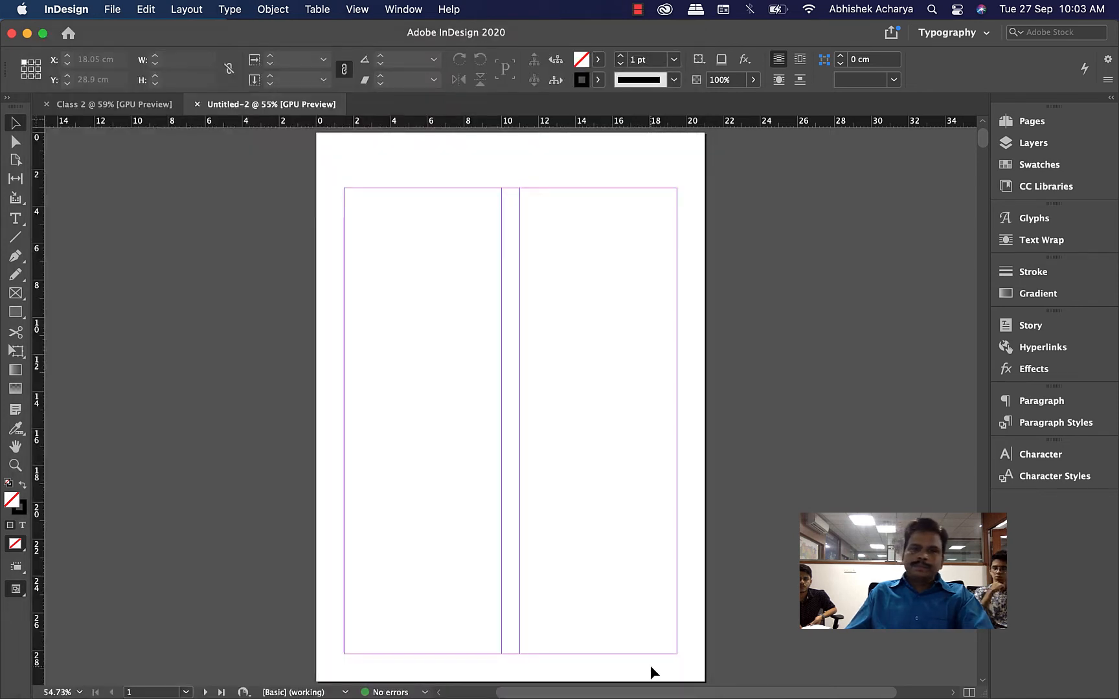
Look through the new document's page thumbnails down to page 50 and close that document.
left_click(1051, 121)
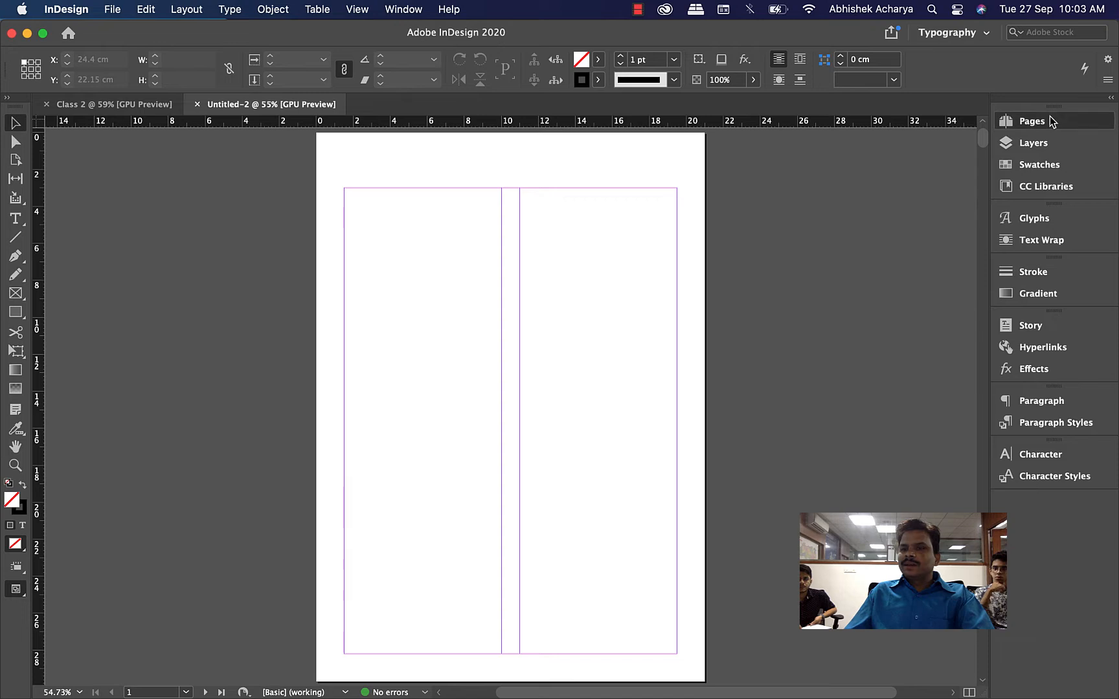
left_click_drag(985, 207, 974, 474)
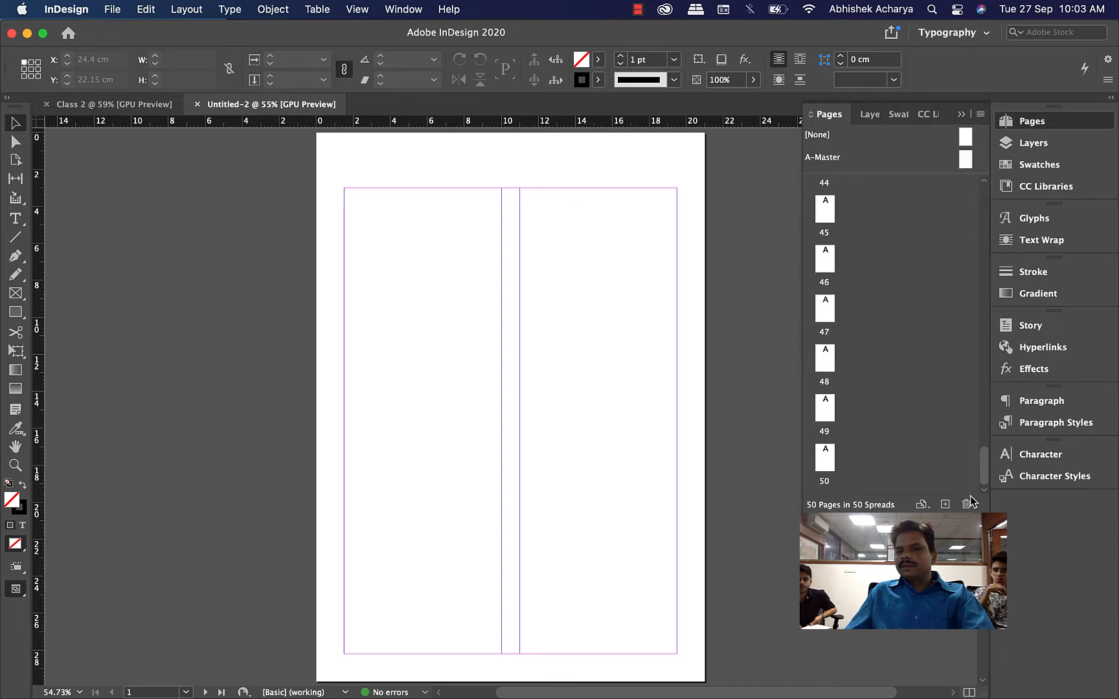
left_click(1029, 122)
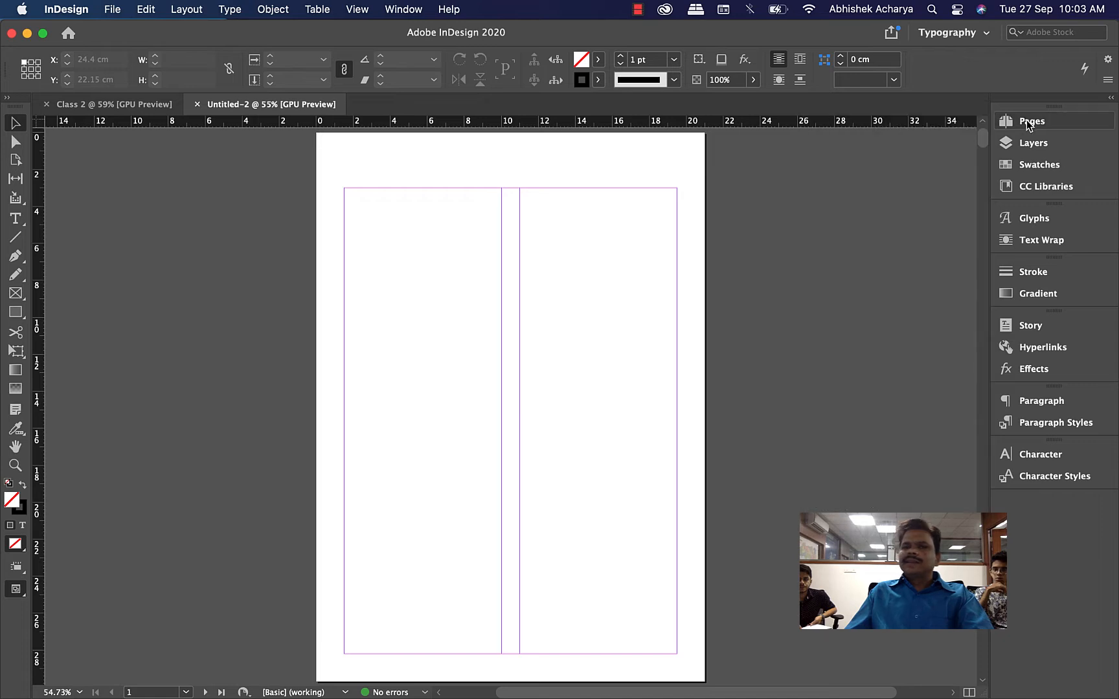
left_click(197, 105)
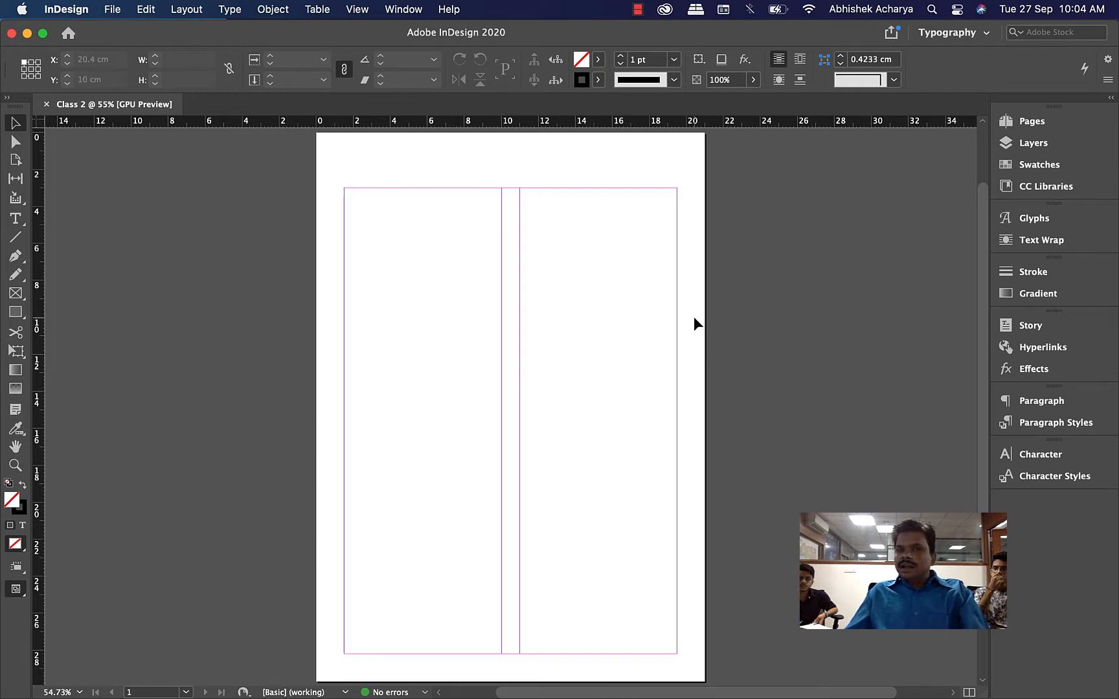
Set the top margin of the Class 2 document to 1.5 cm in Margins and Columns.
left_click(186, 9)
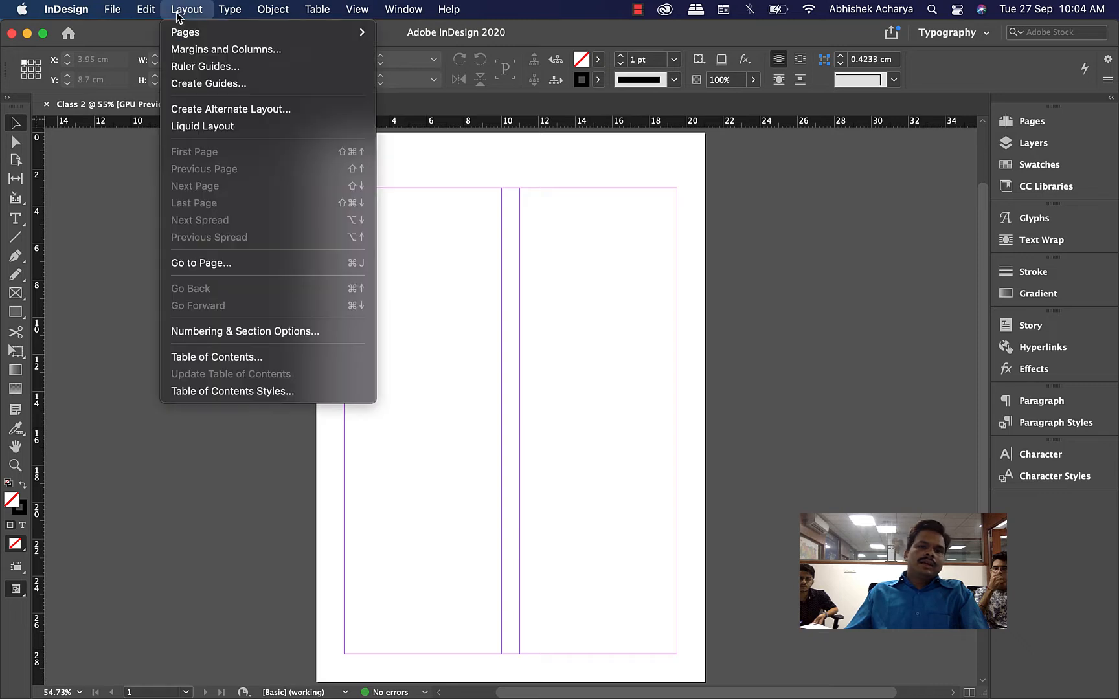
left_click(208, 50)
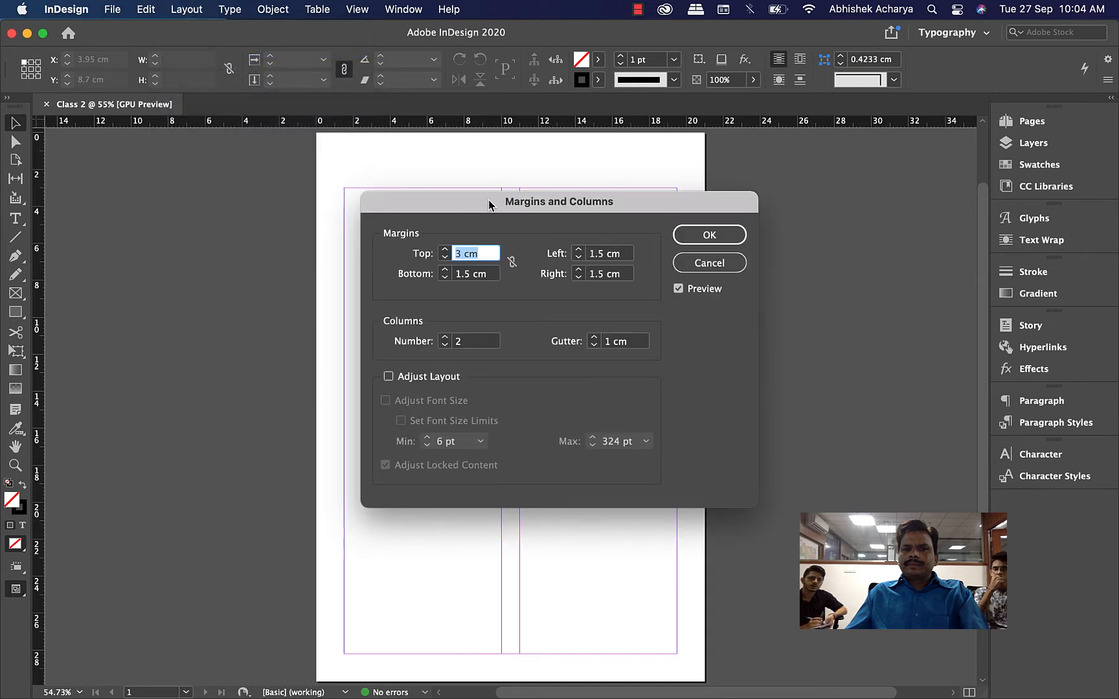
left_click_drag(489, 205, 789, 122)
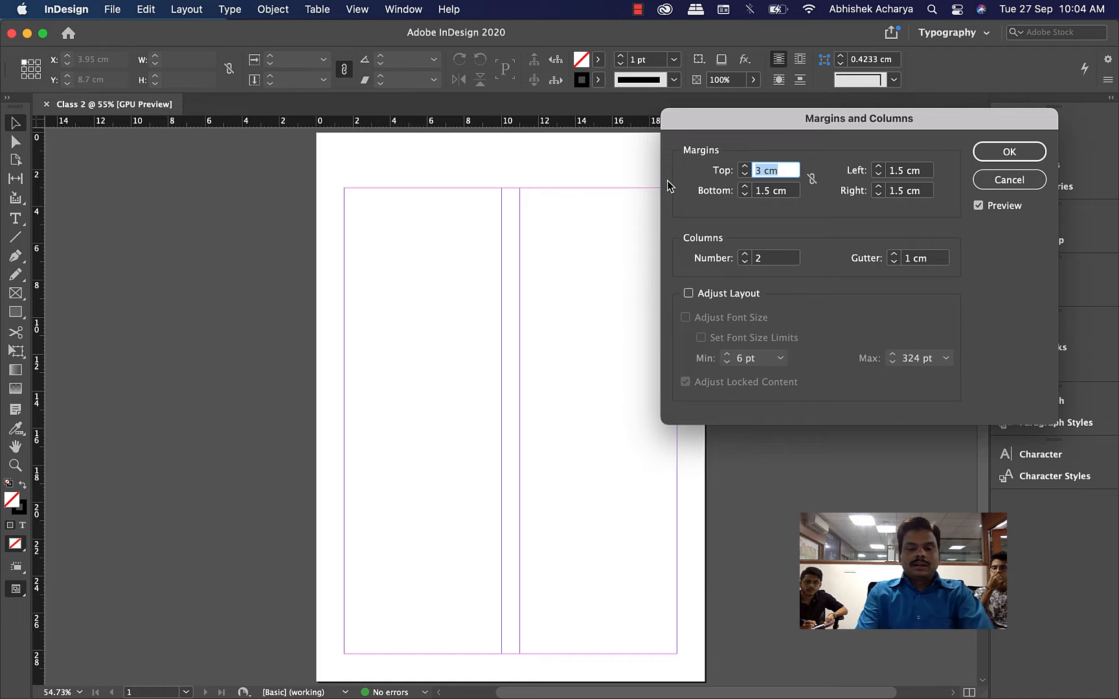
type("1.5")
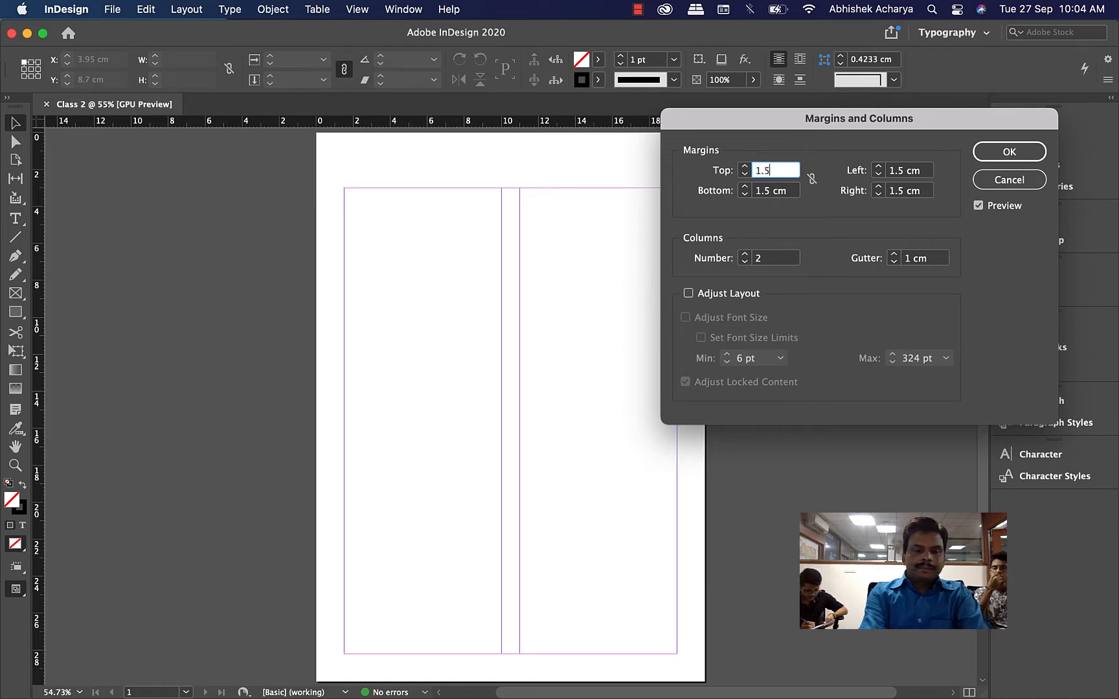
key("Tab")
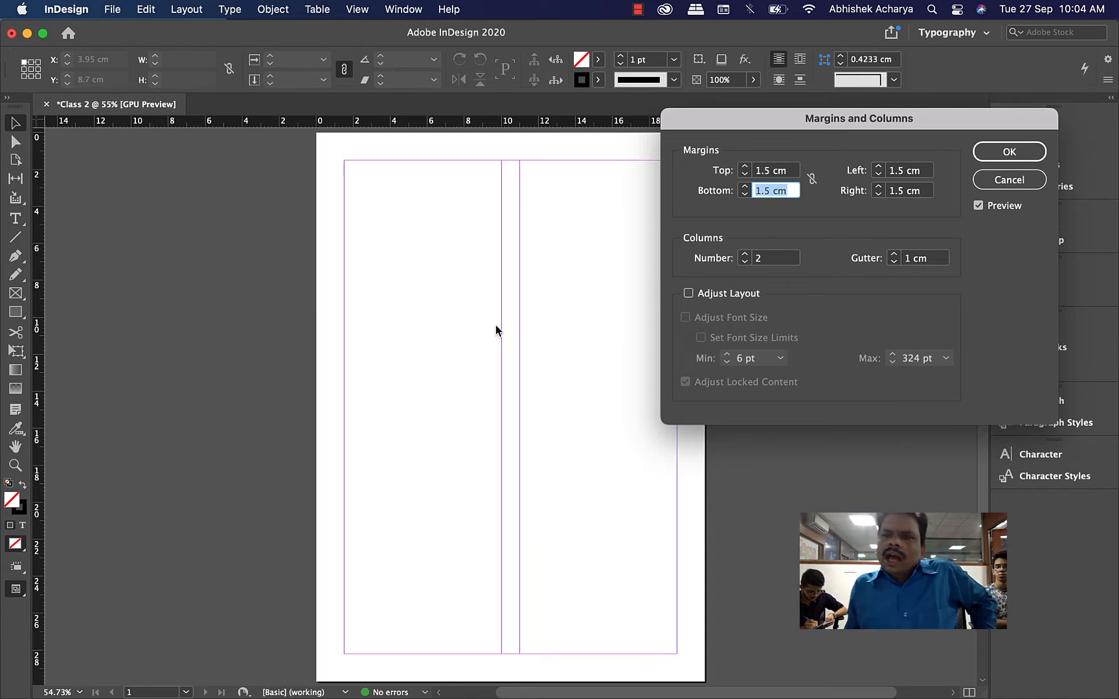
Raise the number of columns step by step to 10 in Margins and Columns.
left_click(745, 254)
left_click(745, 255)
left_click(745, 255)
left_click(745, 254)
left_click(744, 255)
left_click(744, 255)
left_click(744, 254)
left_click(745, 254)
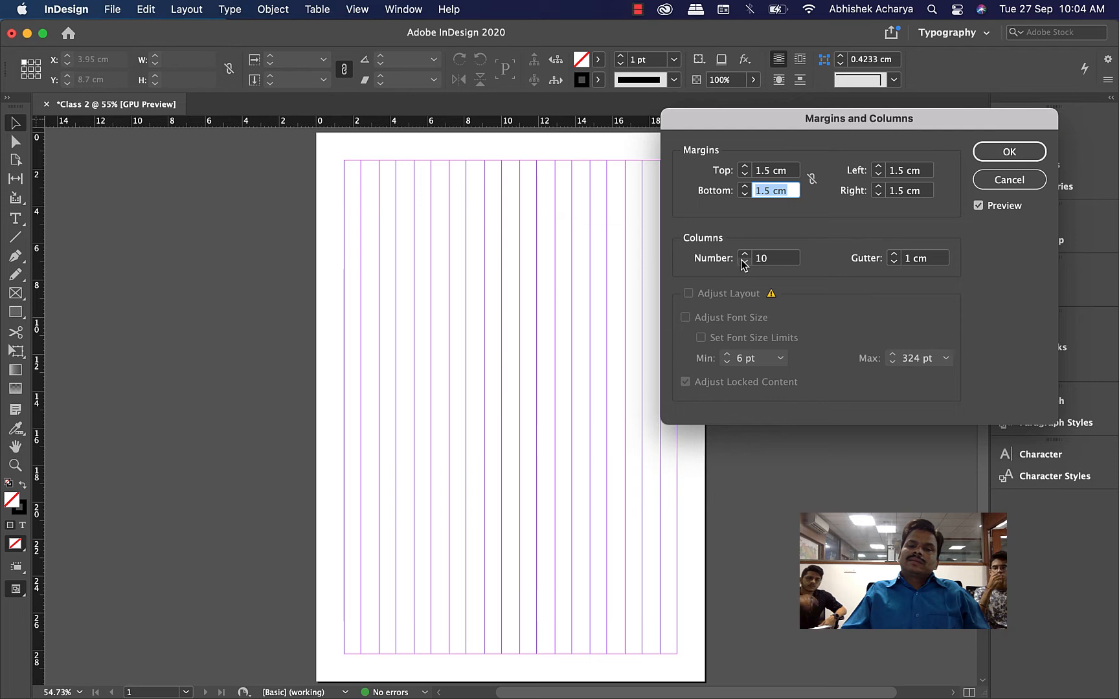
Lower the number of columns step by step and settle on 2.
left_click(744, 262)
left_click(745, 261)
left_click(745, 261)
left_click(745, 261)
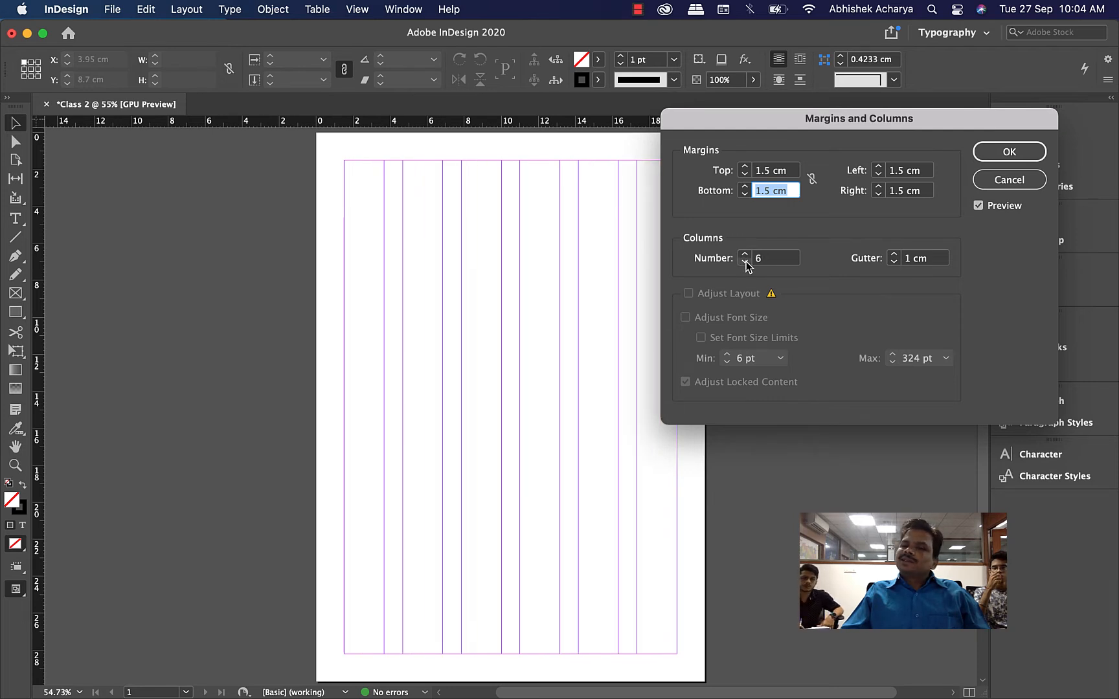
left_click(745, 262)
left_click(744, 261)
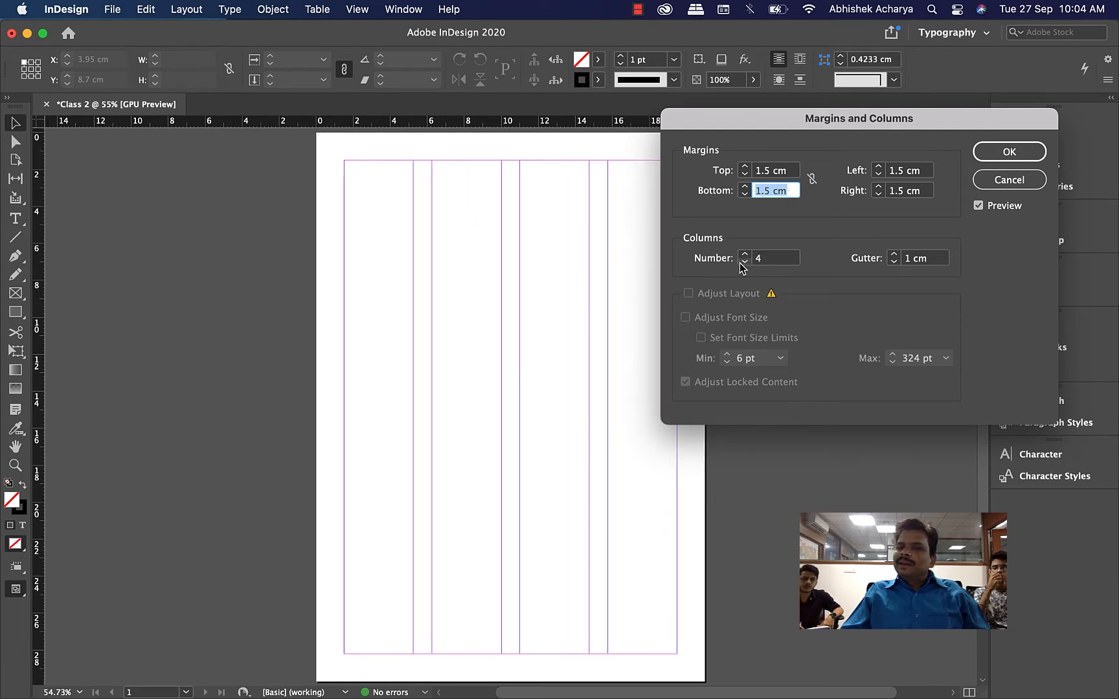
left_click(745, 262)
left_click(745, 262)
left_click(745, 262)
left_click(745, 255)
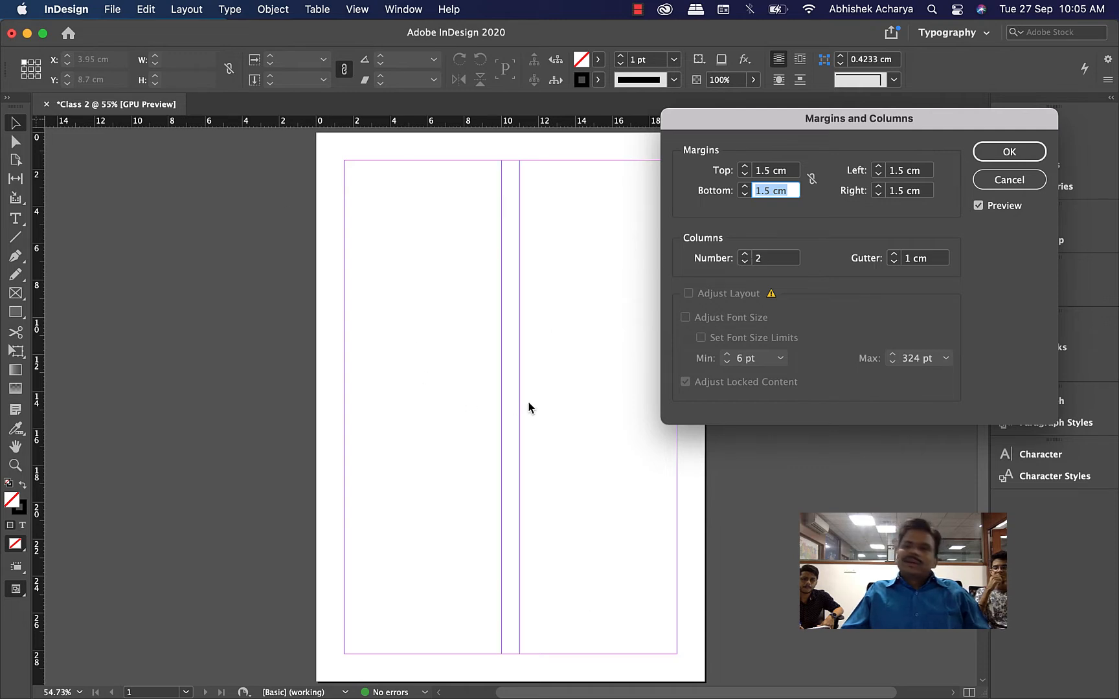
Reduce the column gutter to 0 cm to preview it, and set it to 0.25 cm.
left_click(894, 262)
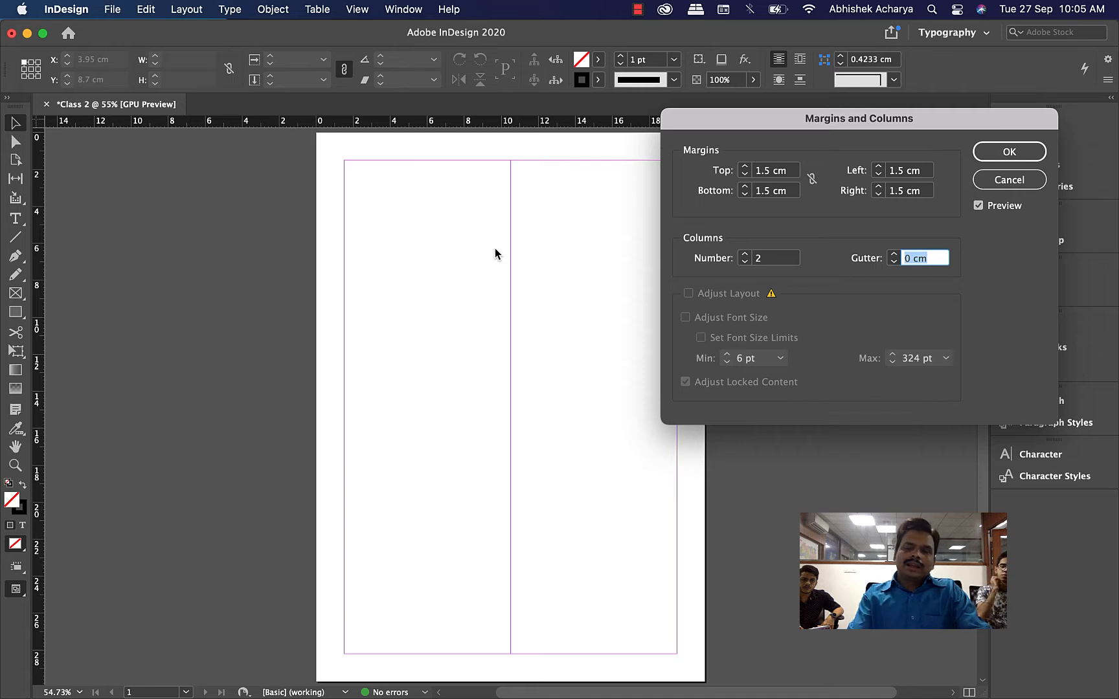
key("BackSpace")
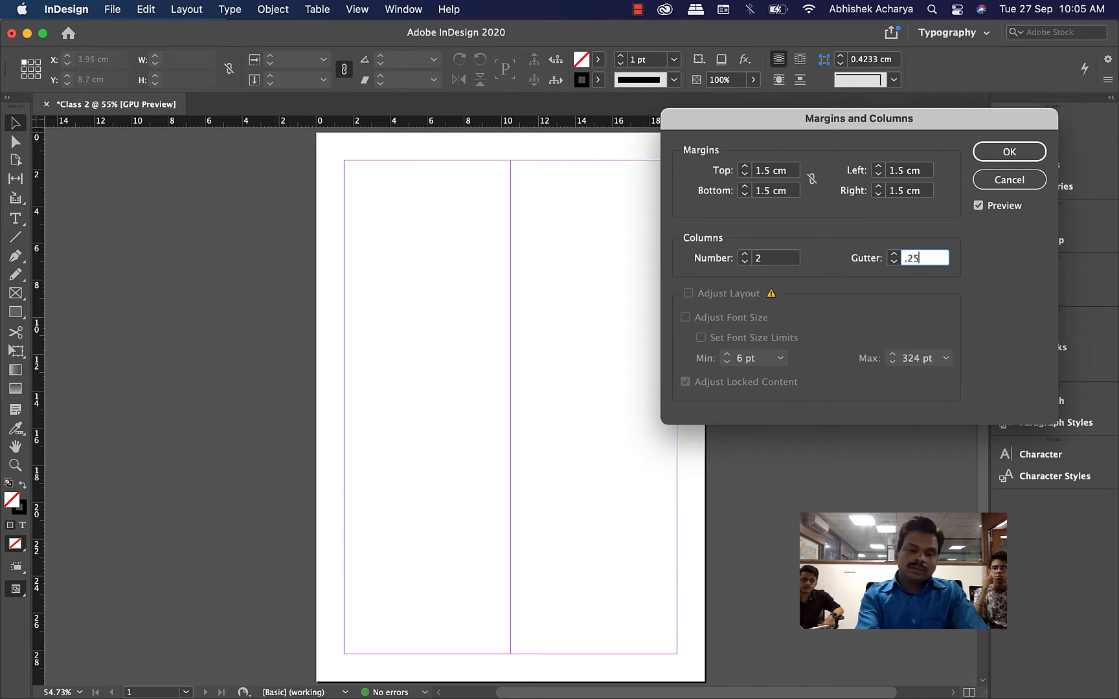
key("Tab")
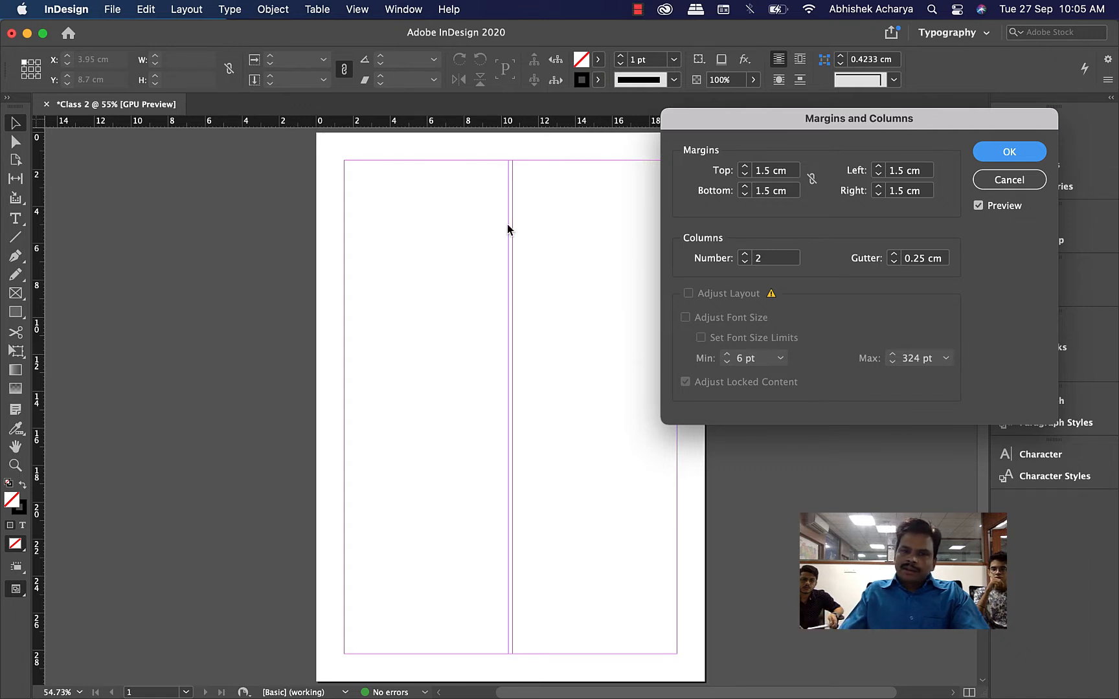
Set the column gutter to 0.5 cm, reduce the columns to 1, and apply the Margins and Columns settings.
left_click(945, 260)
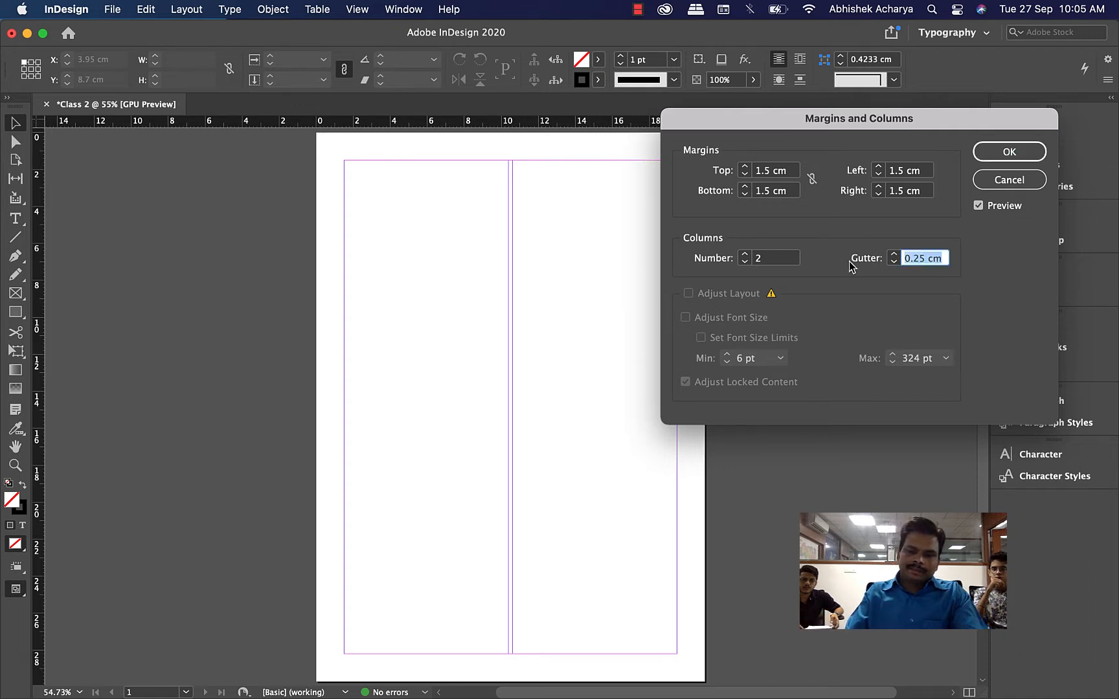
key("BackSpace")
key("Tab")
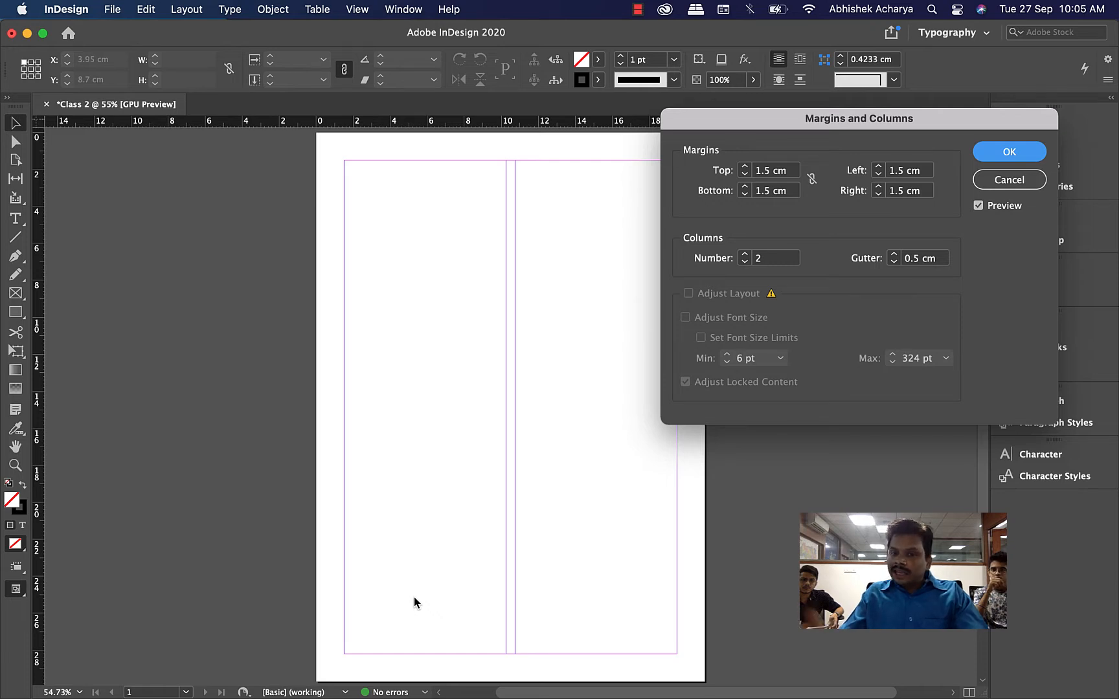
left_click(745, 262)
left_click(1010, 152)
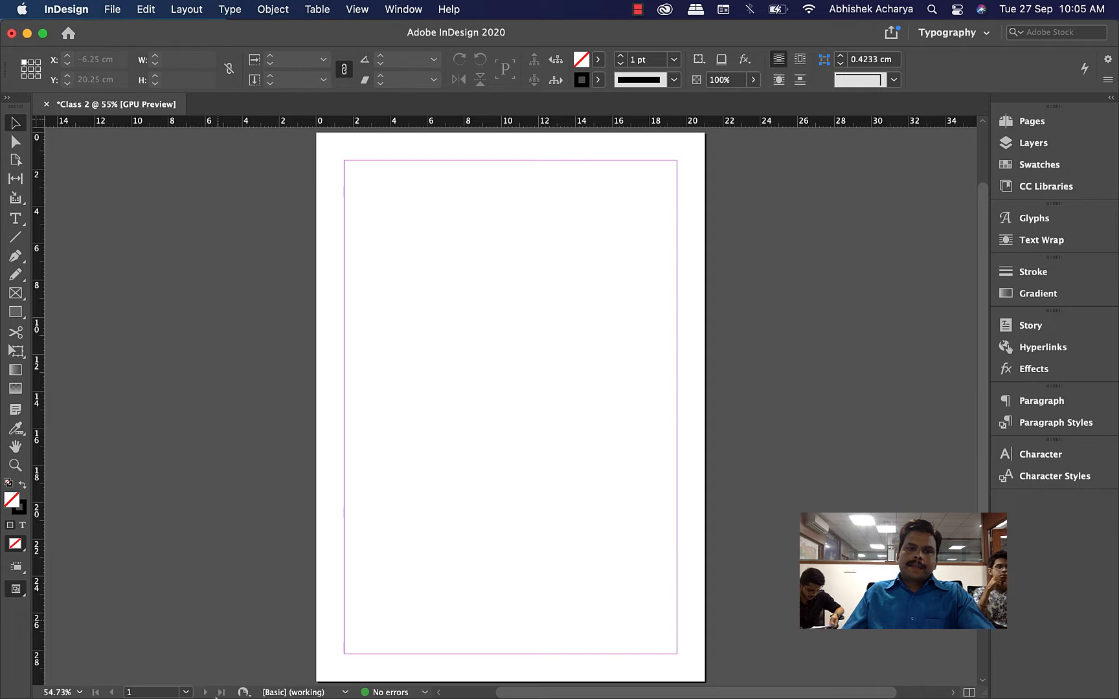
Switch to the Google Meet call in Chrome to check it, raise the system volume, and return to InDesign.
mouse_move(479, 697)
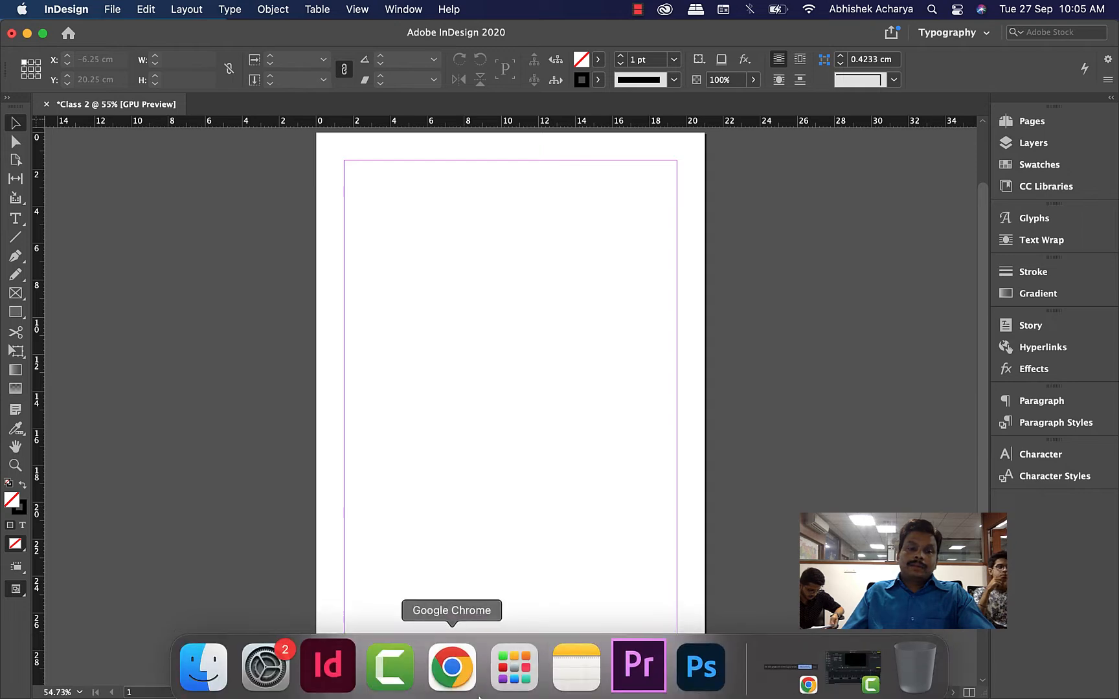
left_click(436, 672)
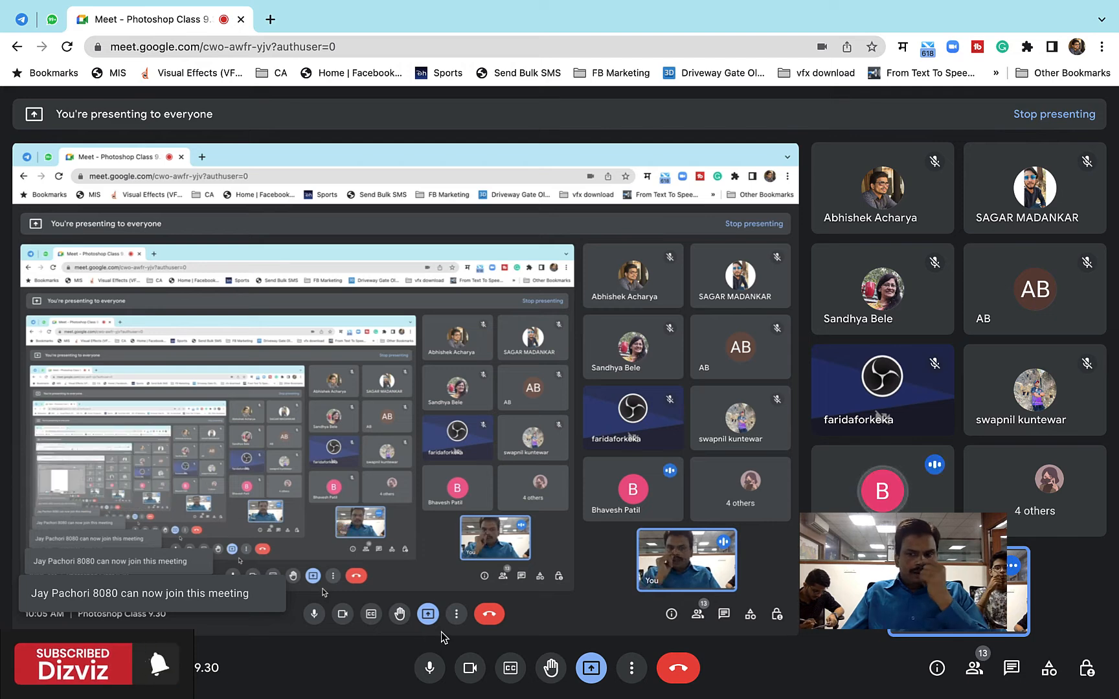
mouse_move(427, 693)
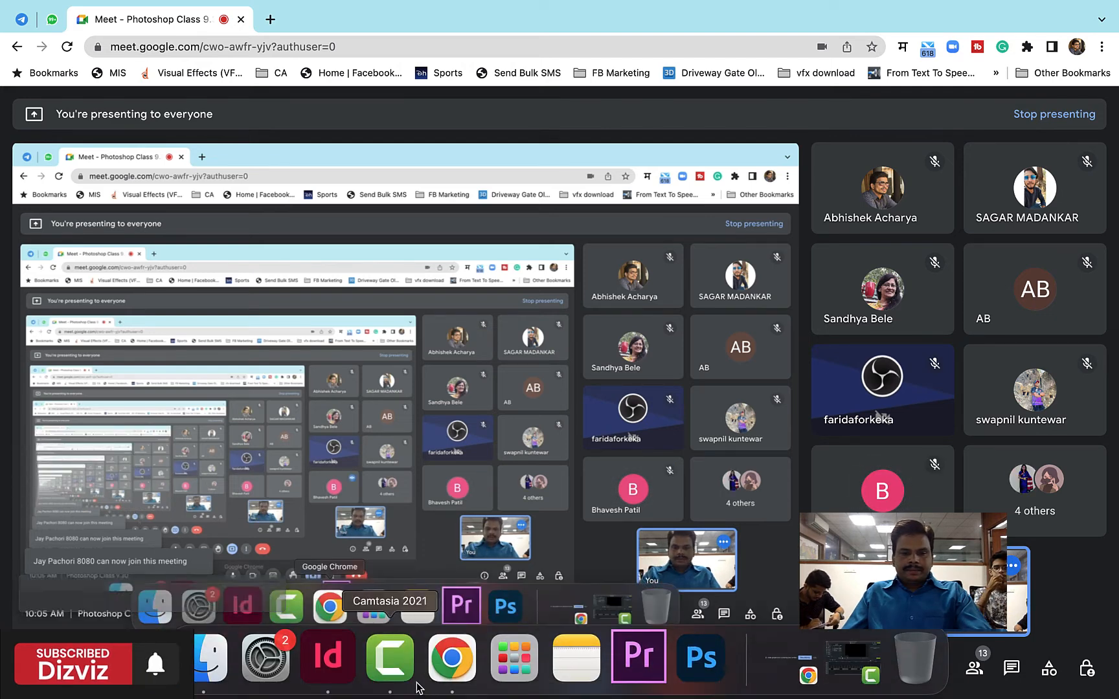
key("XF86AudioRaiseVolume")
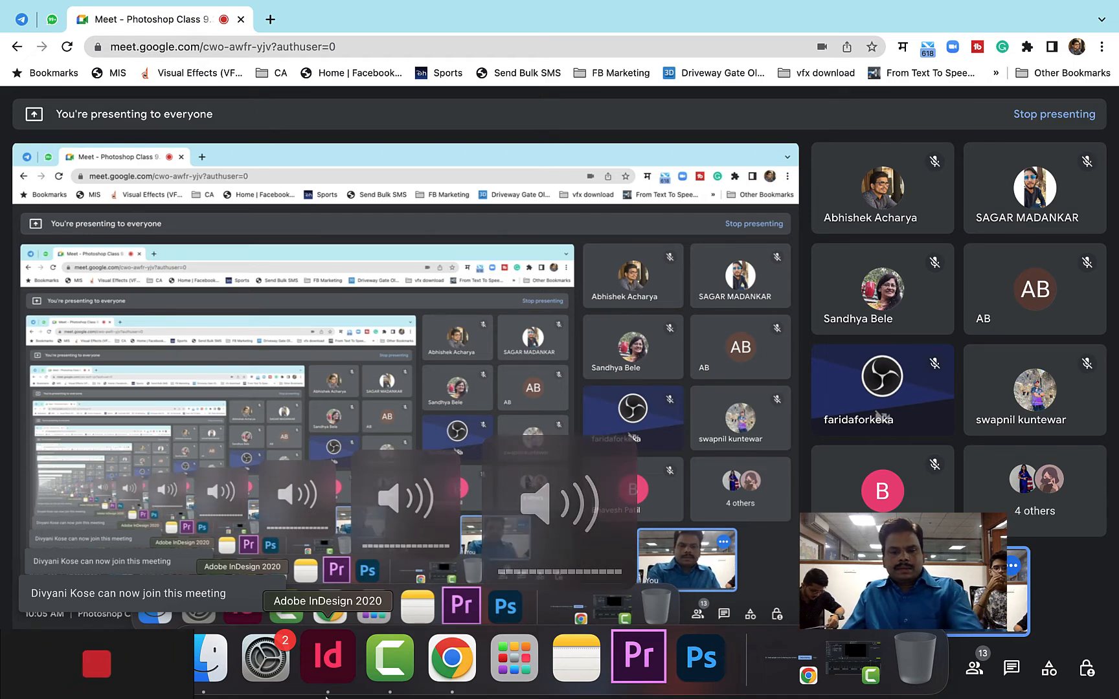
left_click(332, 656)
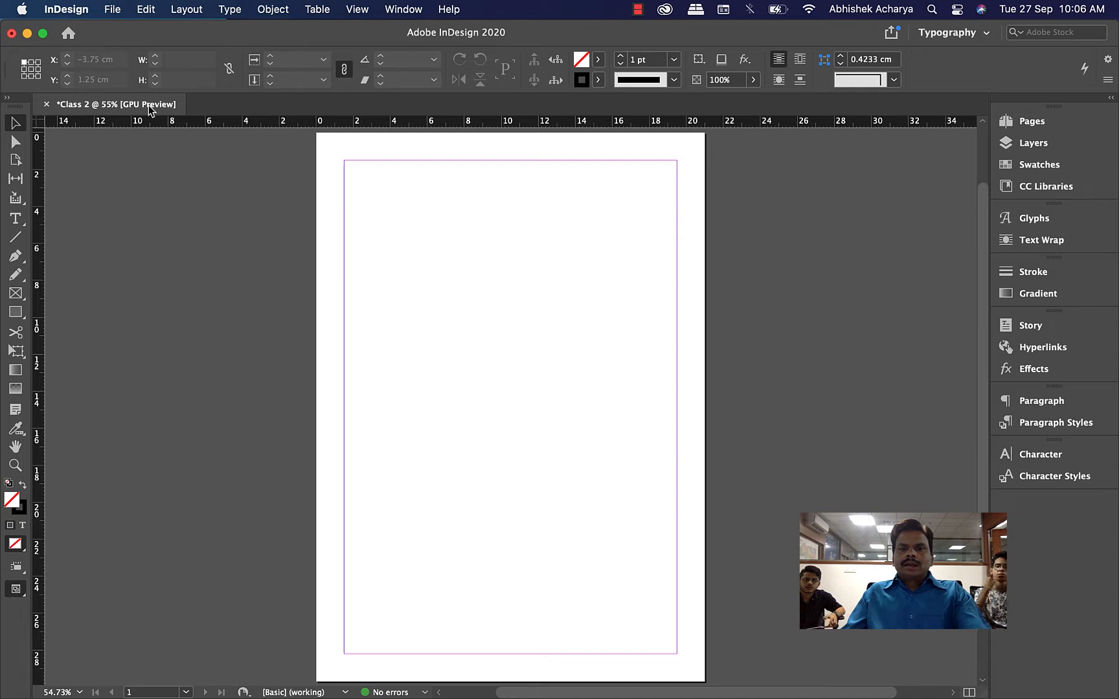
Place HP_Logos.ai at its original size on the upper part of the page, and undo the placement.
left_click(111, 10)
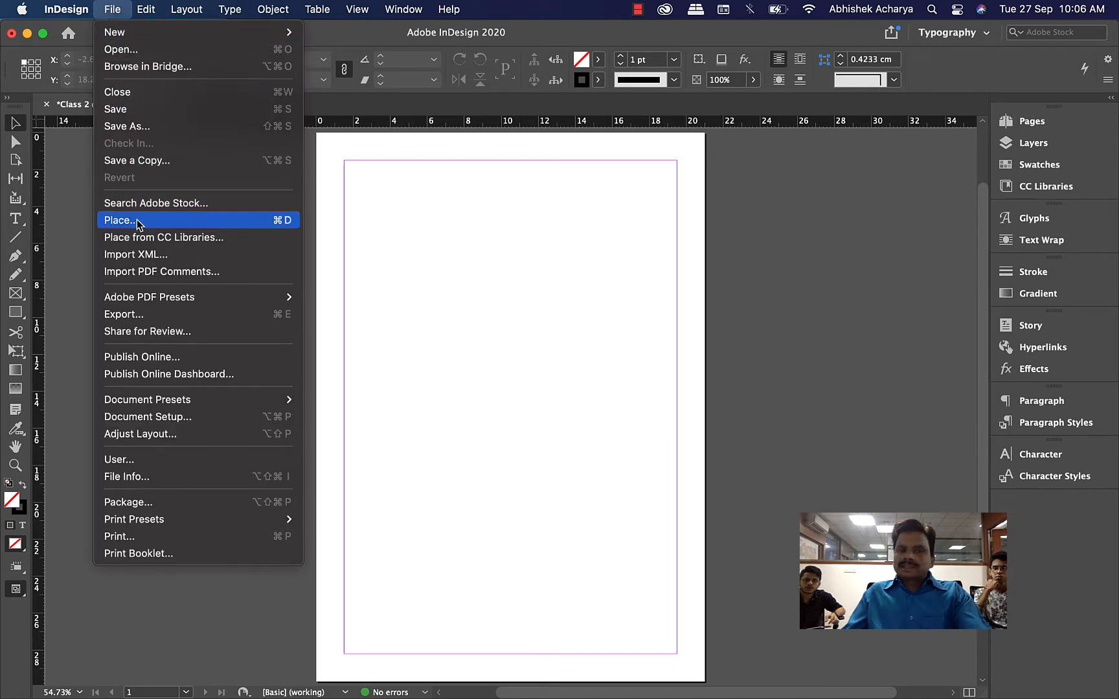
left_click(1022, 279)
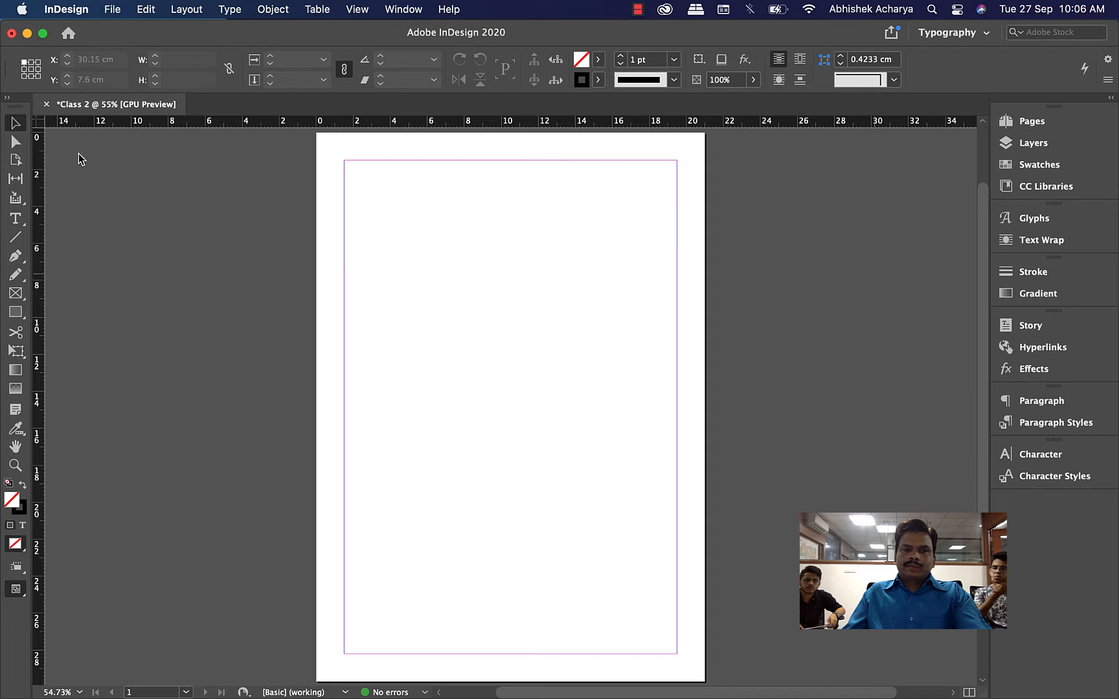
key("super+d")
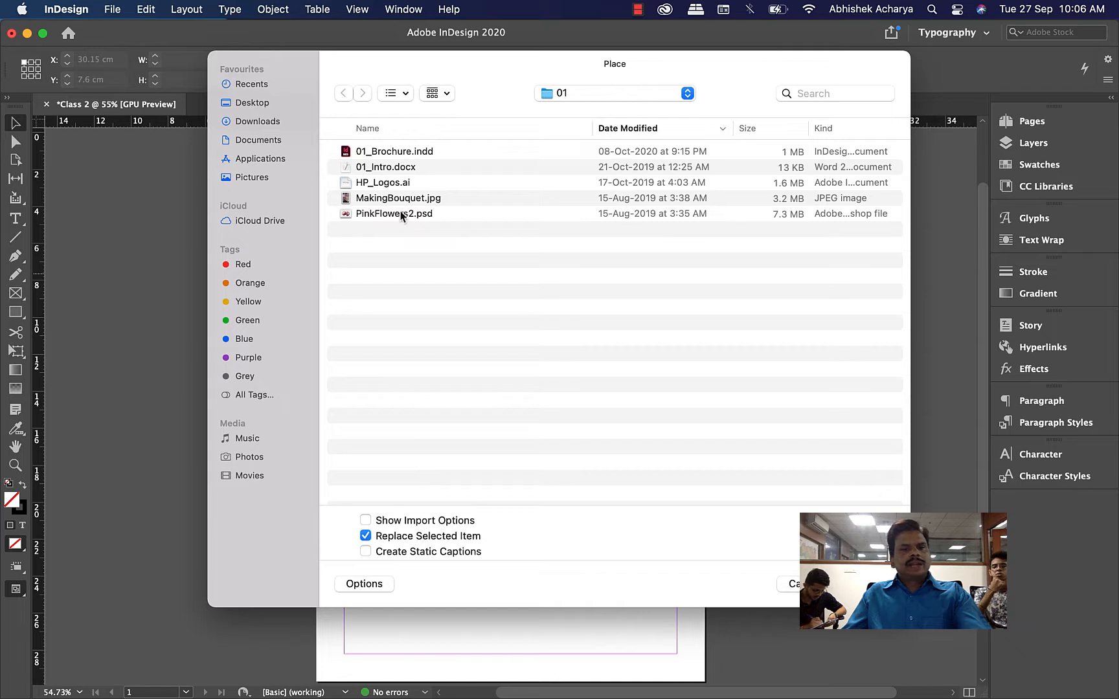
left_click(384, 183)
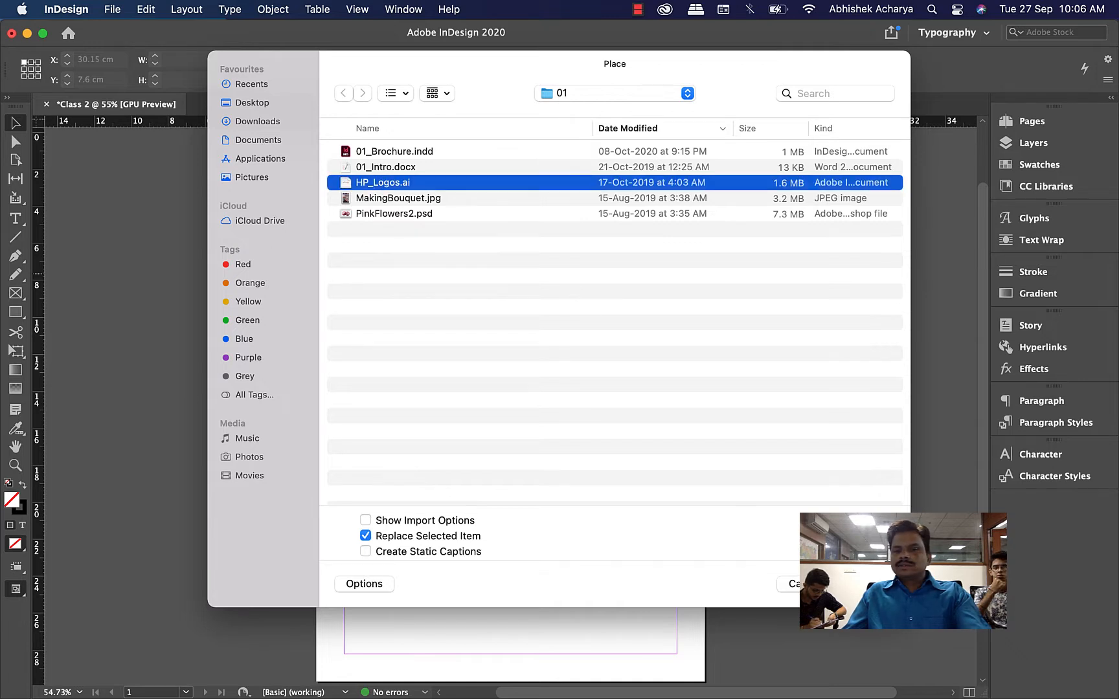
key("Return")
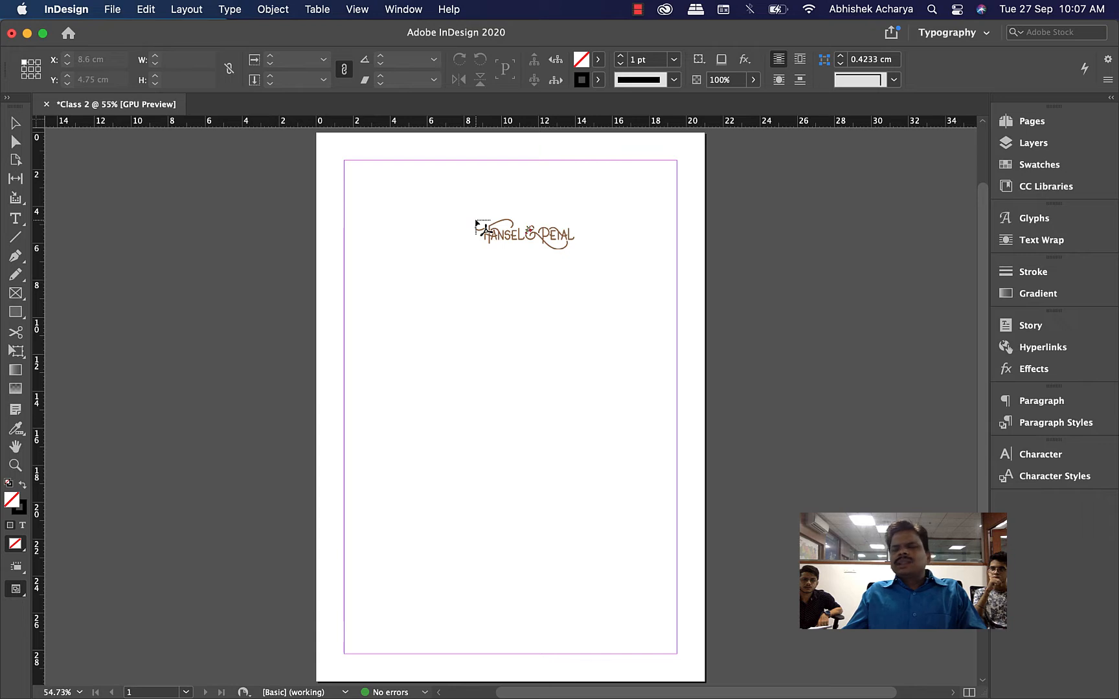
left_click_drag(476, 224, 476, 220)
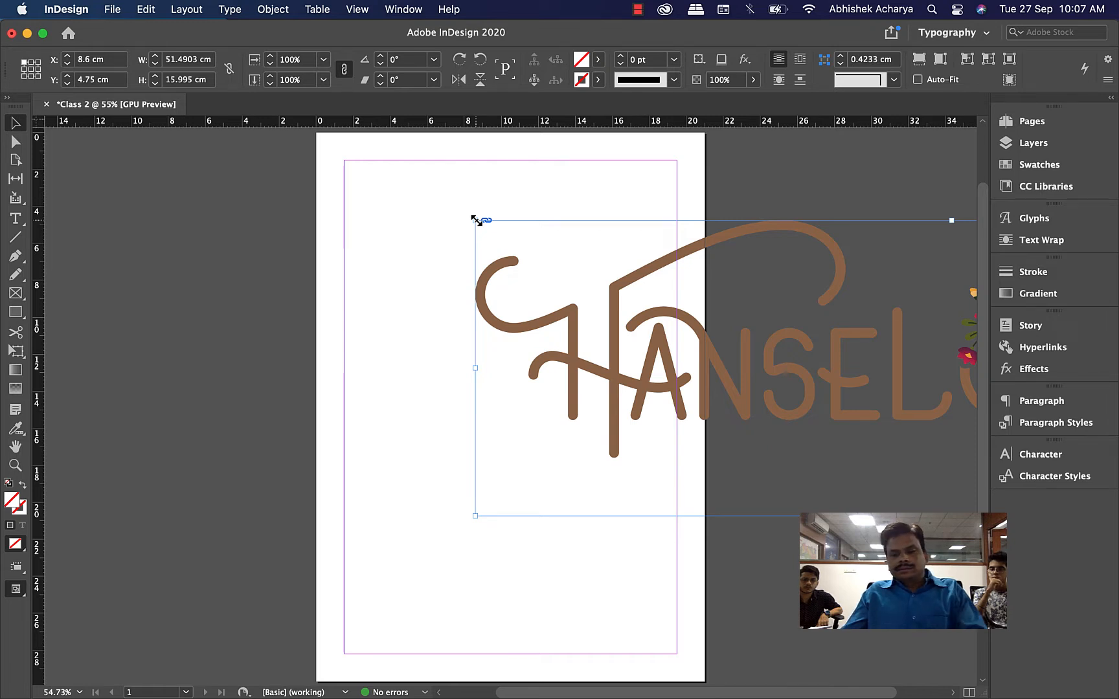
key("cmd+z")
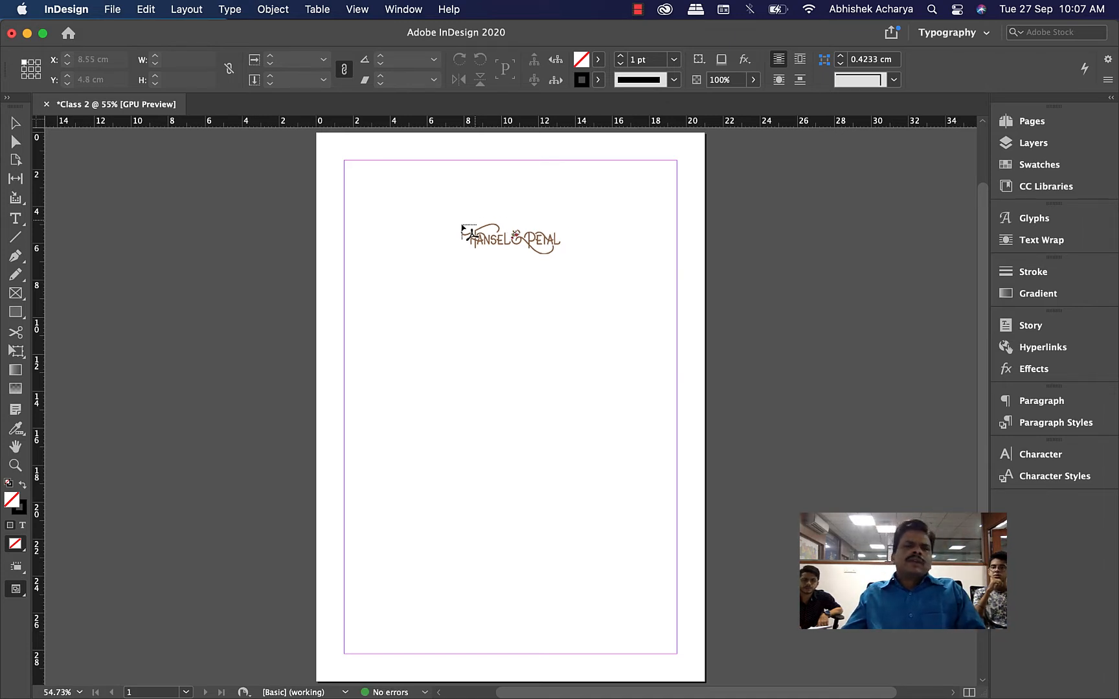
Add two vertical ruler guides on the page at X 2 cm and X 4 cm.
left_click_drag(38, 240, 352, 258)
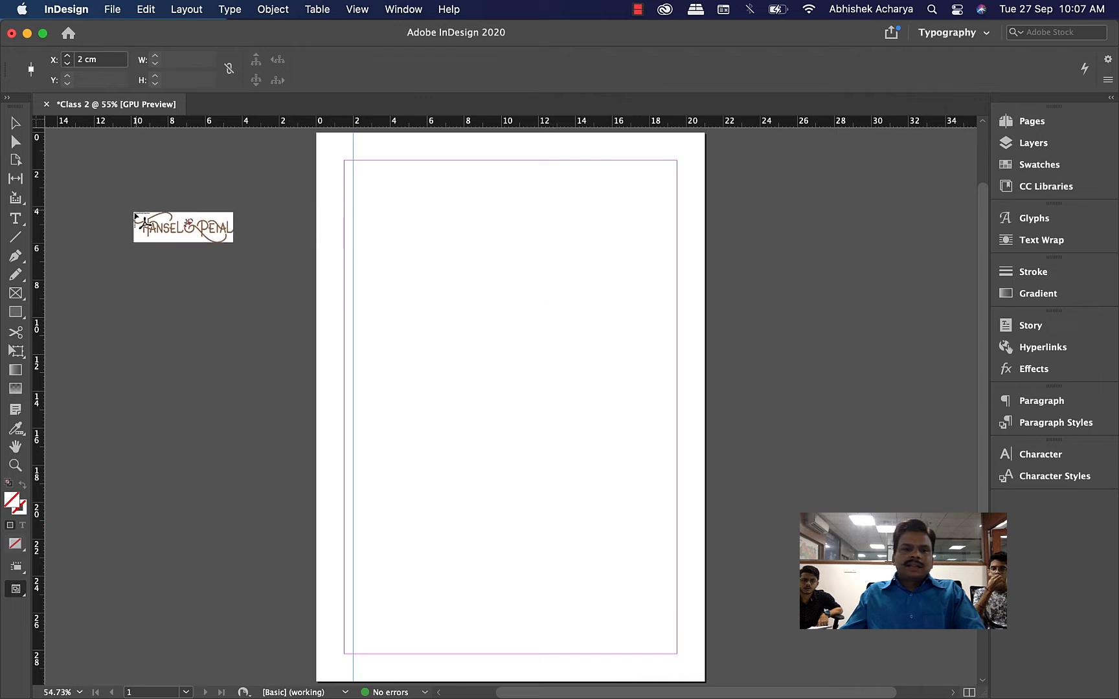
left_click_drag(38, 198, 390, 208)
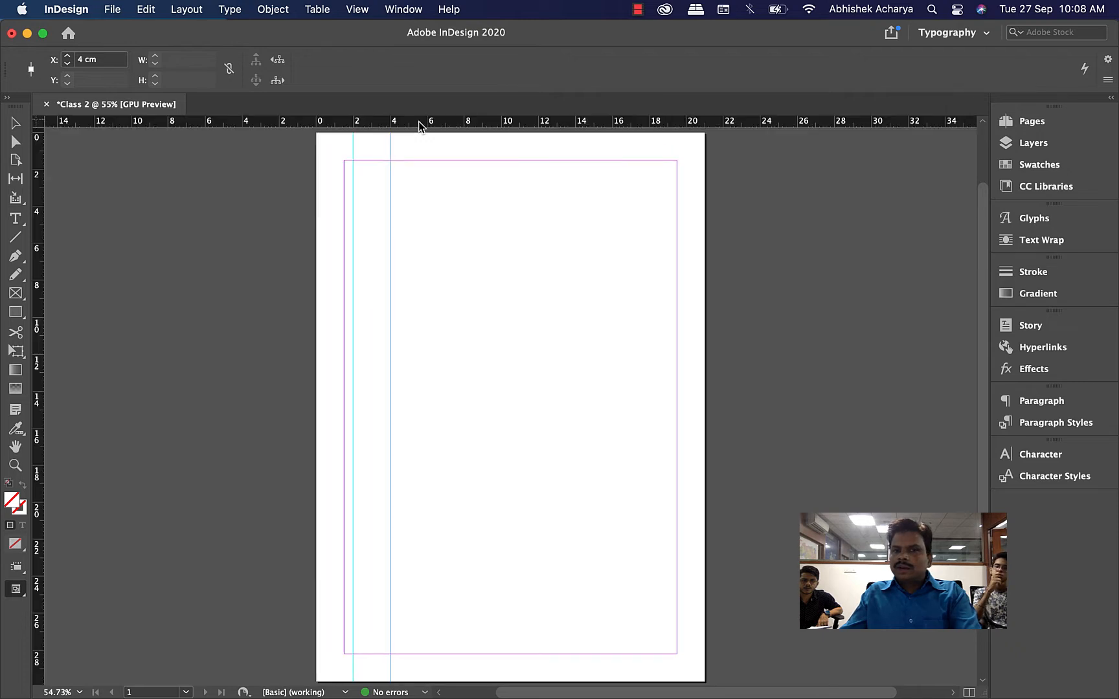
Hide the document rulers and show them again.
left_click(358, 12)
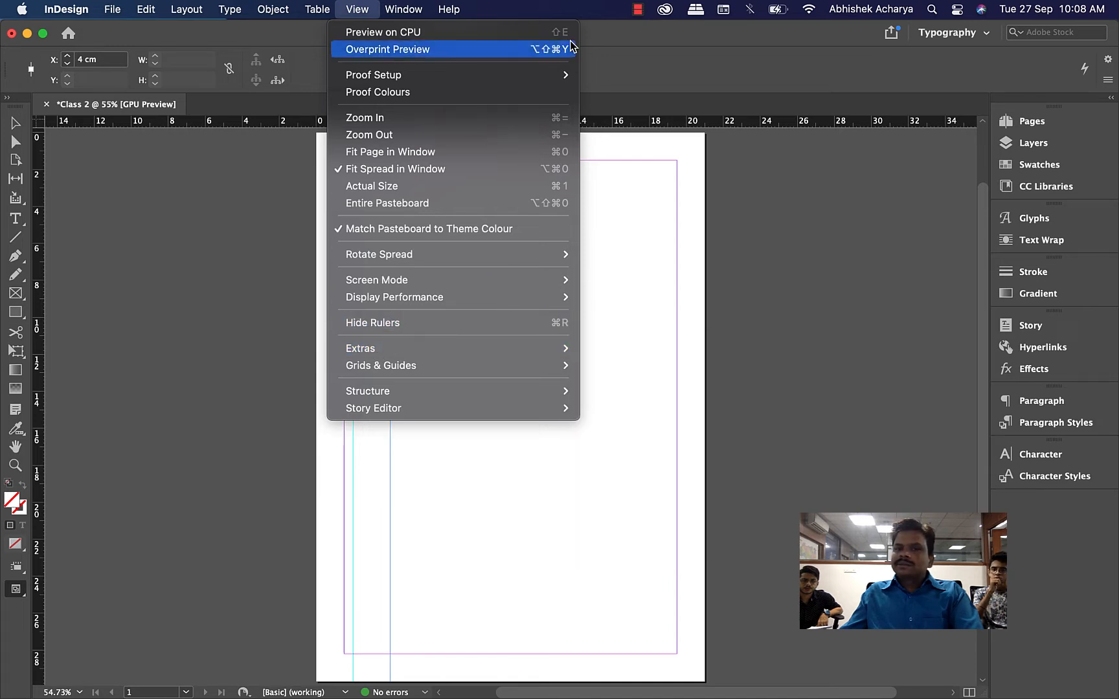
left_click(605, 31)
key("super+r")
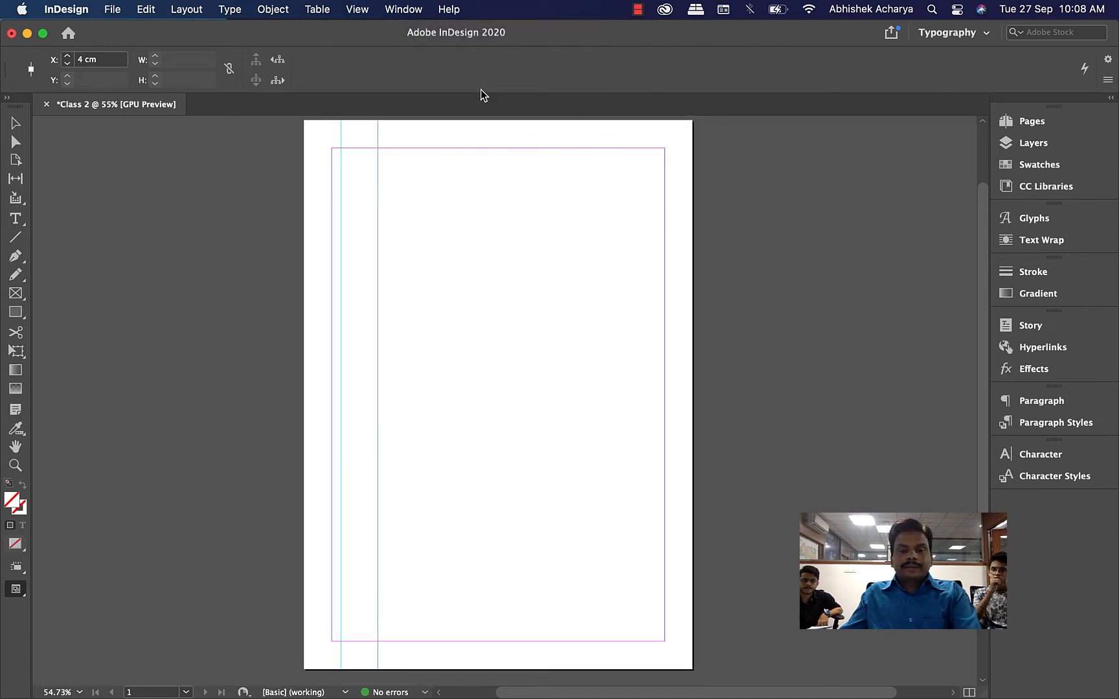
key("super+r")
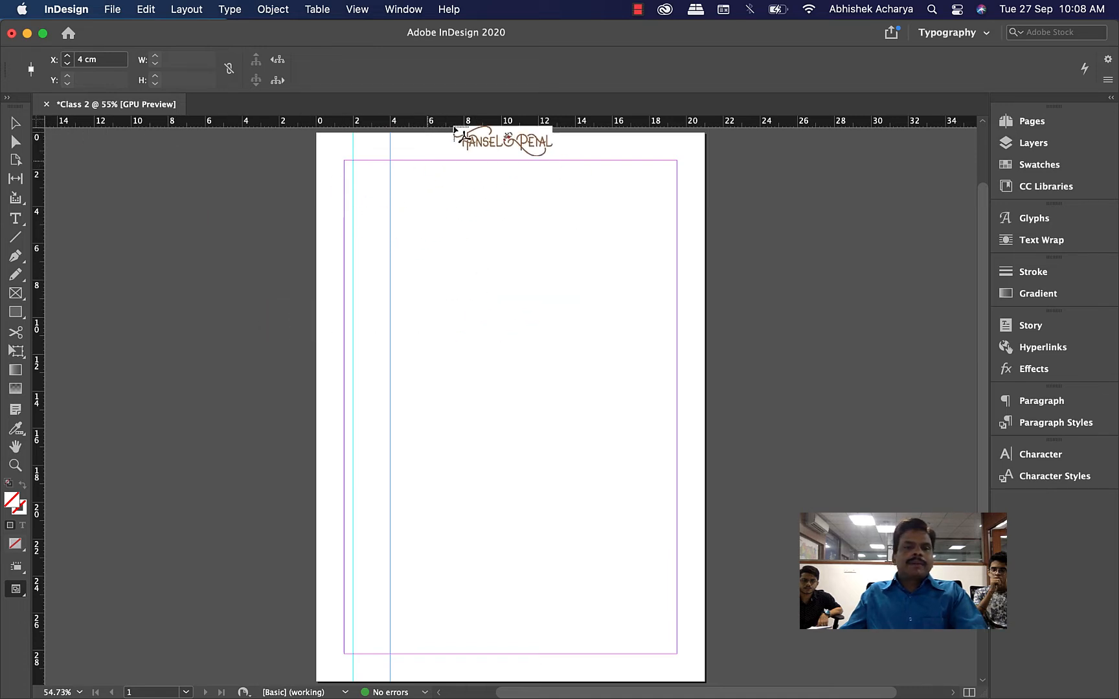
Add horizontal ruler guides at the top margin and at Y 3 cm, and discard the logo loaded for placing.
left_click_drag(414, 123, 399, 187)
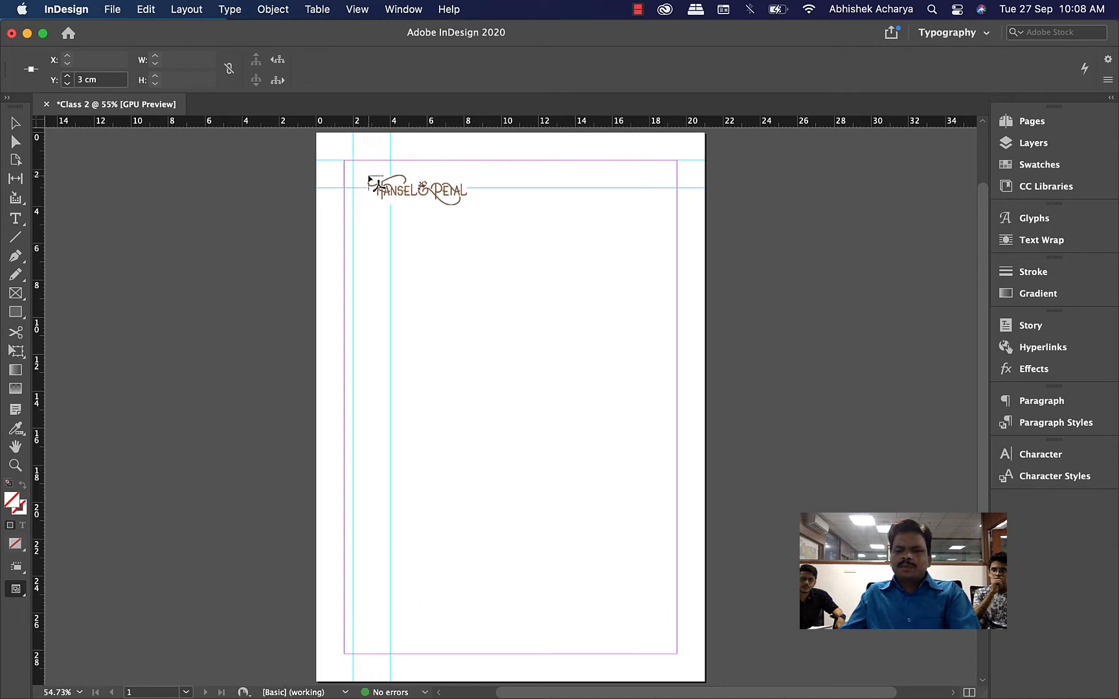
key("super+equal")
key("super+equal")
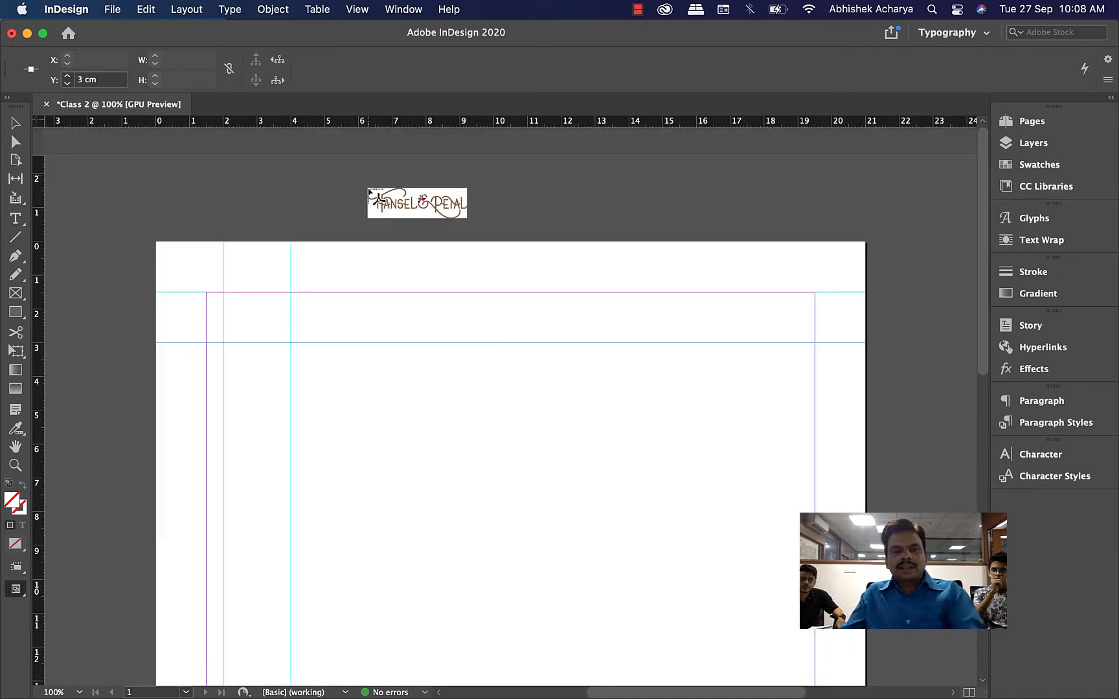
left_click_drag(307, 335, 420, 272)
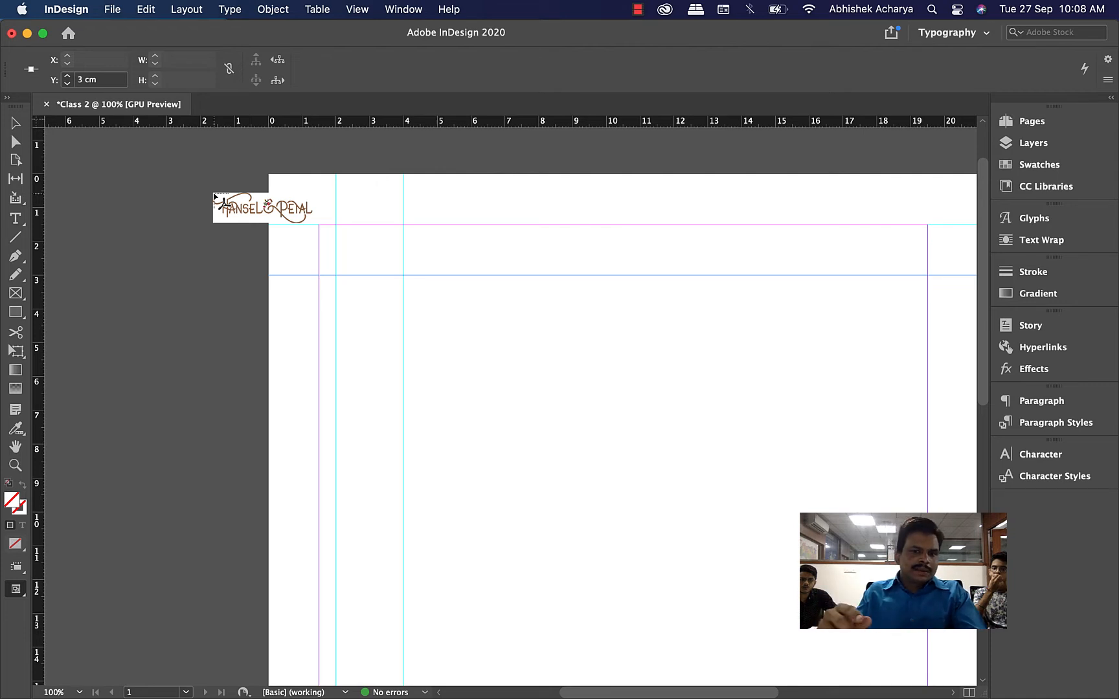
key("Escape")
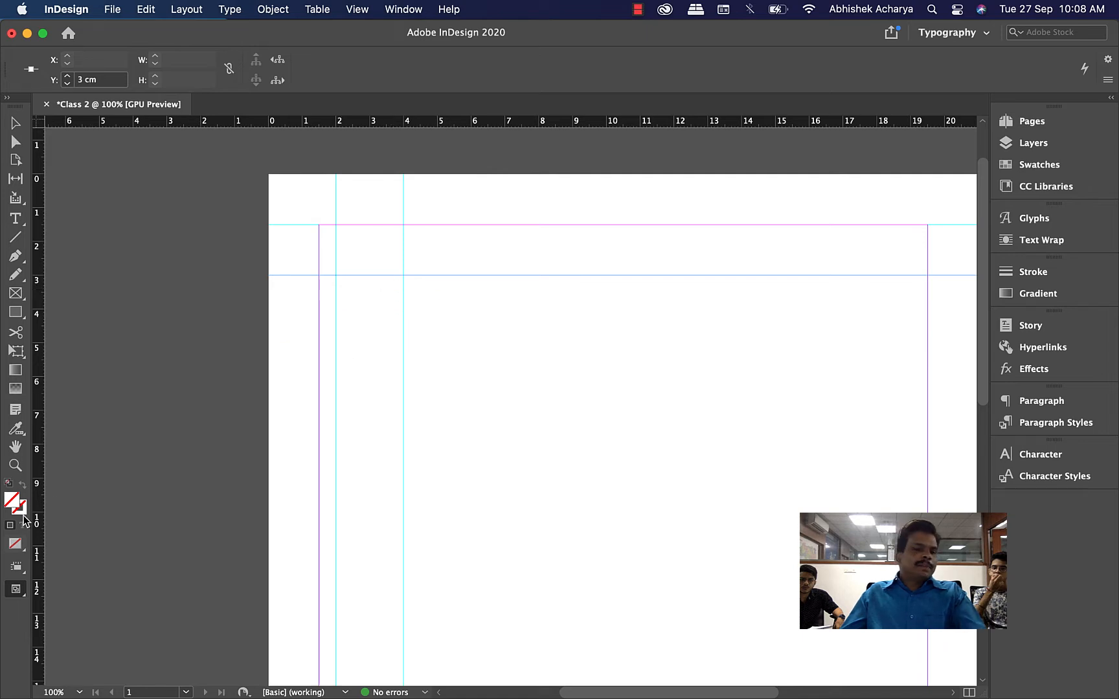
Pan around the page with the Hand tool, and again with temporary panning from the Selection tool.
left_click(11, 453)
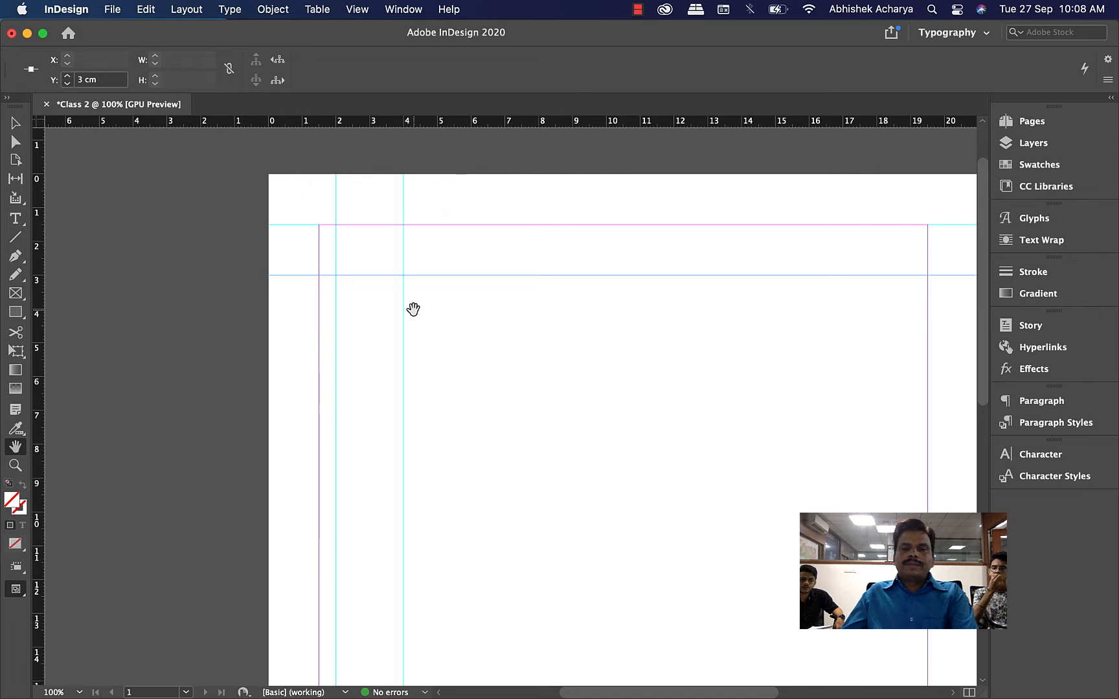
left_click_drag(415, 307, 384, 413)
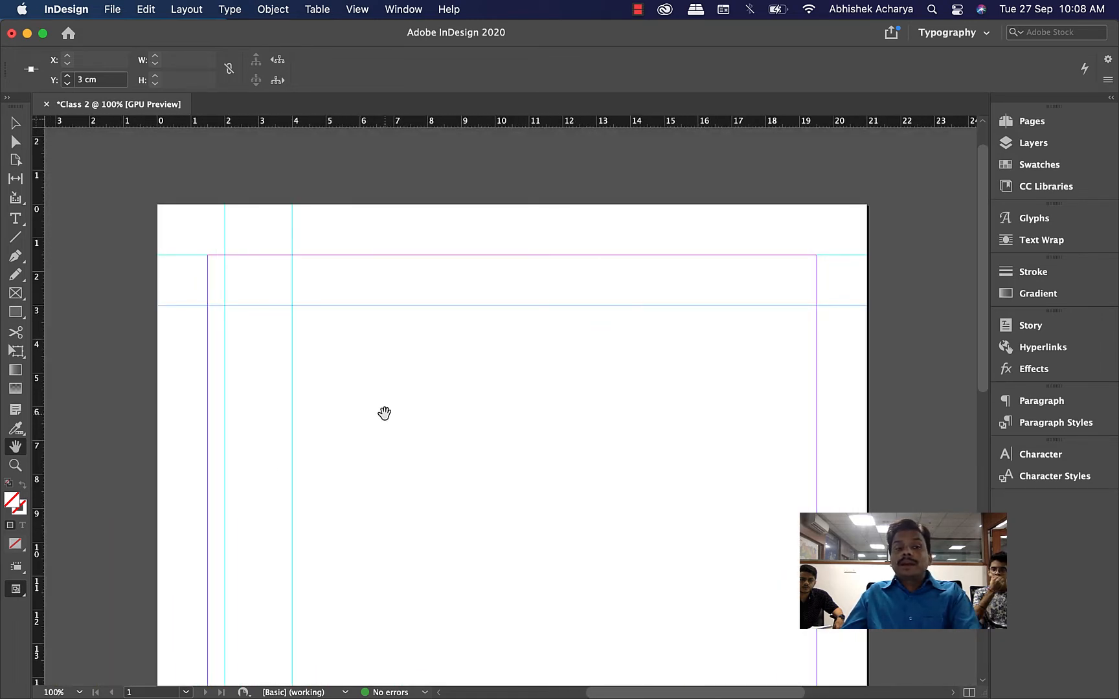
key("v")
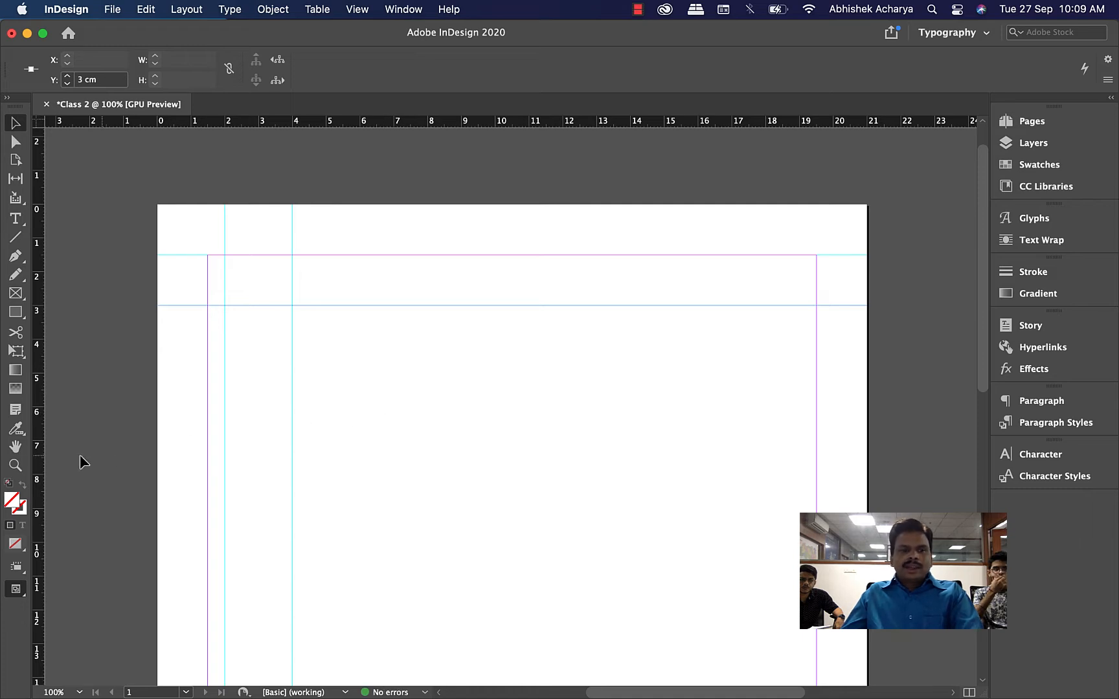
left_click(16, 447)
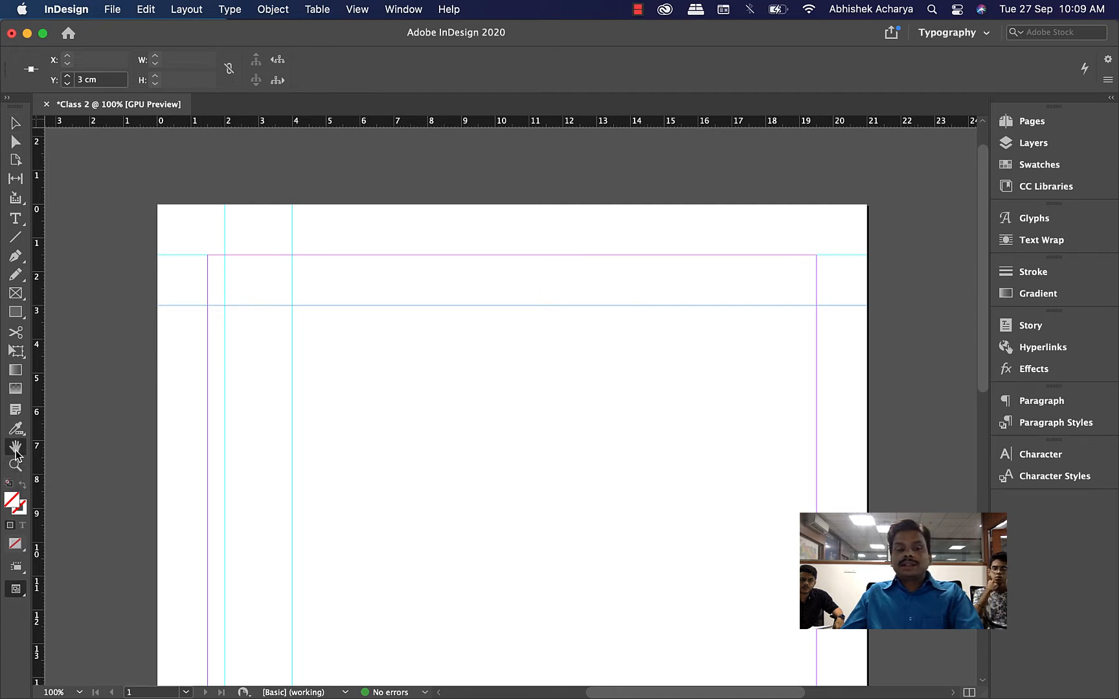
left_click(15, 122)
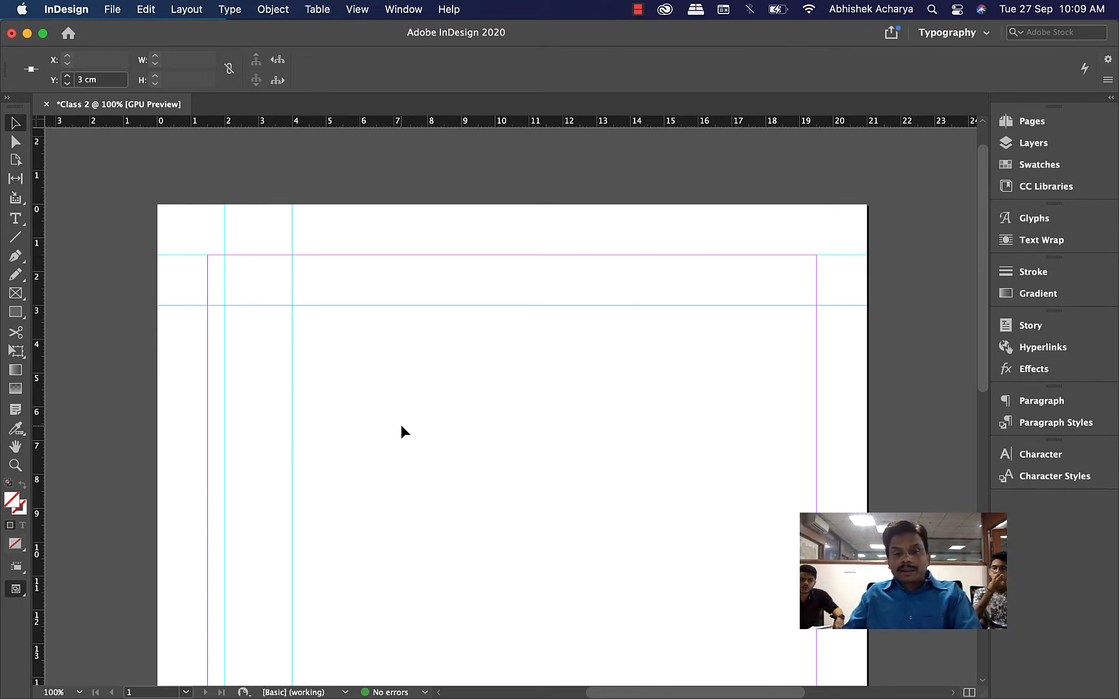
key("space")
left_click_drag(405, 402, 409, 350)
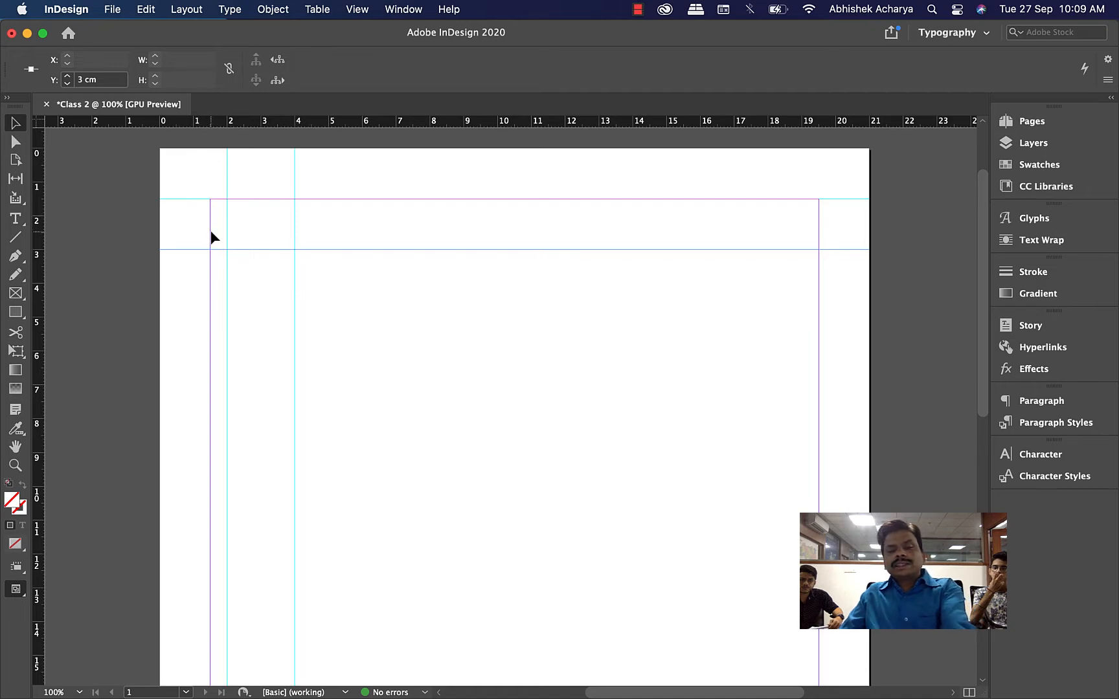
Zoom the page in and out, and magnify the area where the guides cross with the Zoom tool.
key("super+equal")
key("super+minus")
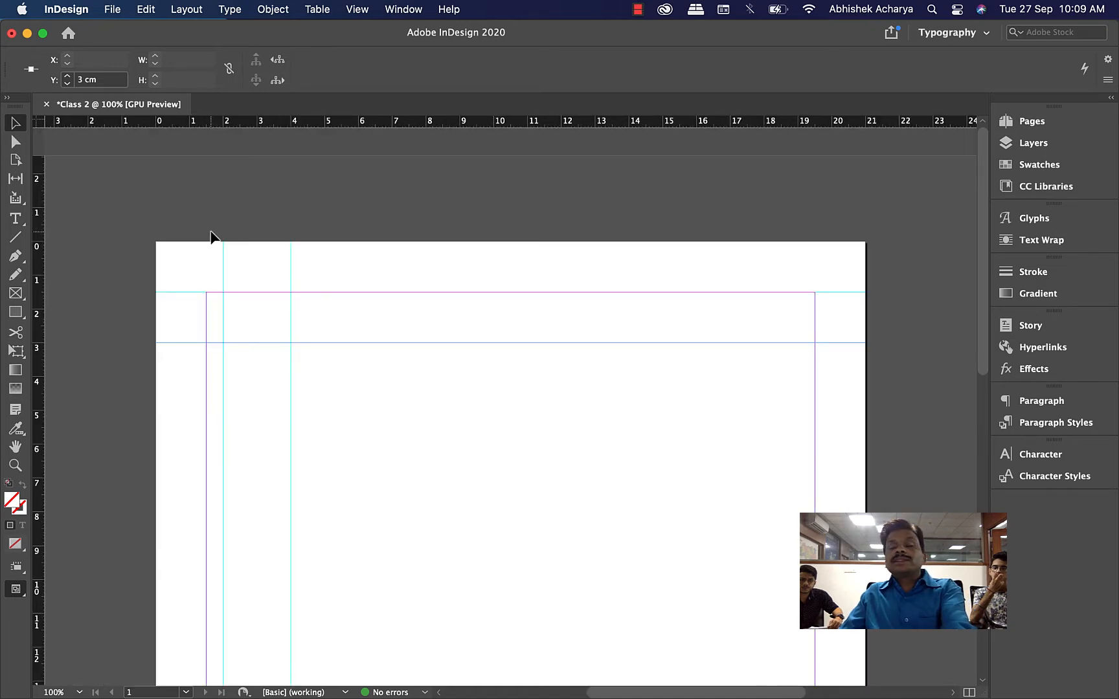
key("super+equal")
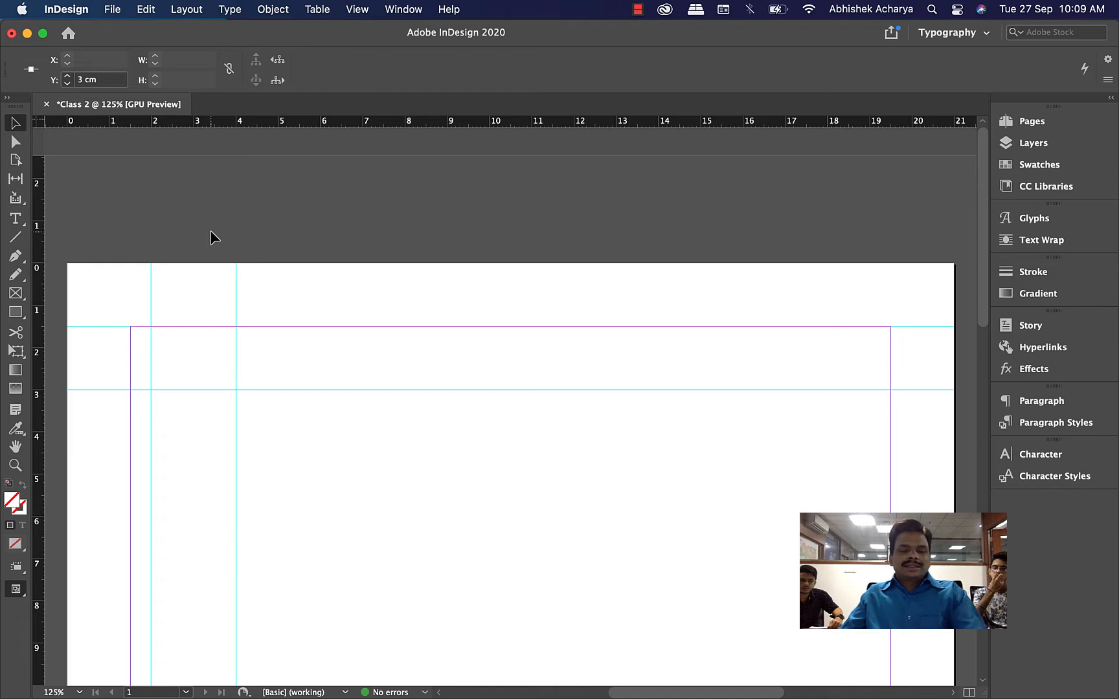
left_click_drag(172, 340, 281, 497)
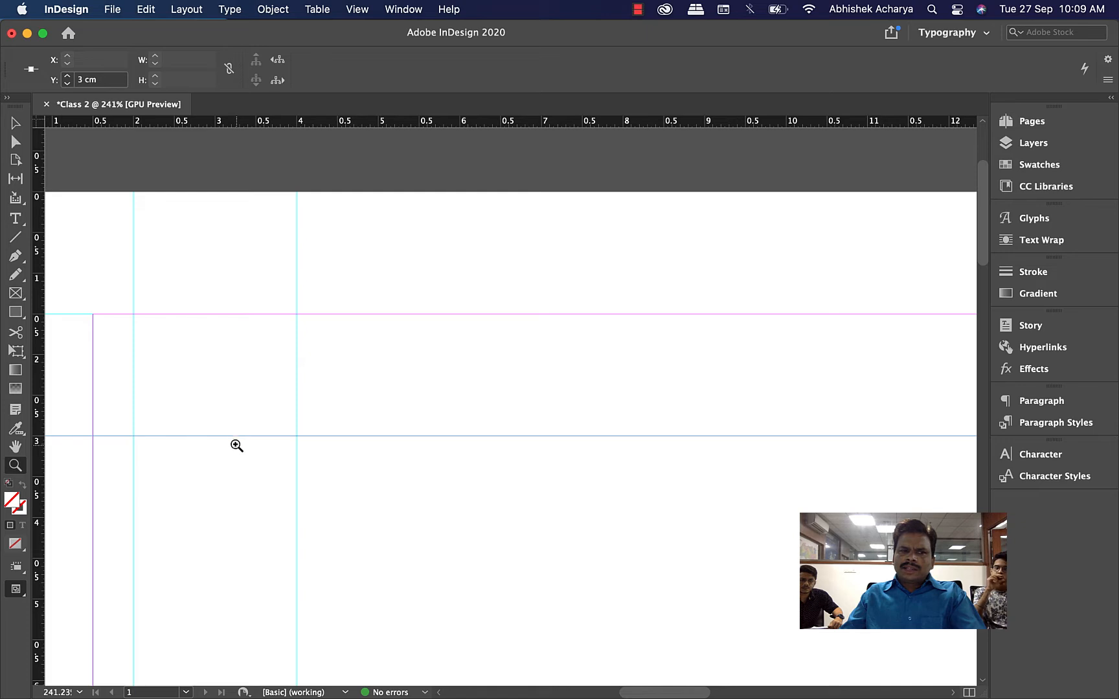
Place the HP_Logos.ai logo at the upper-left margin corner, at X 1.5 cm and Y 1.5 cm, about 2.57 cm wide.
left_click(13, 124)
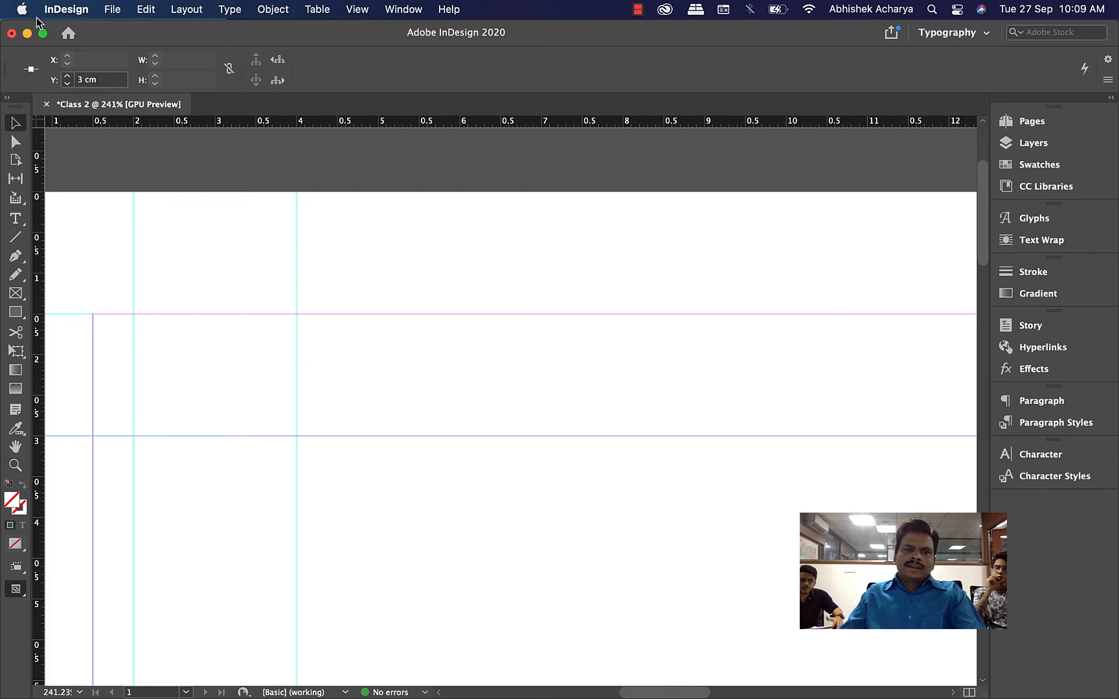
left_click(82, 12)
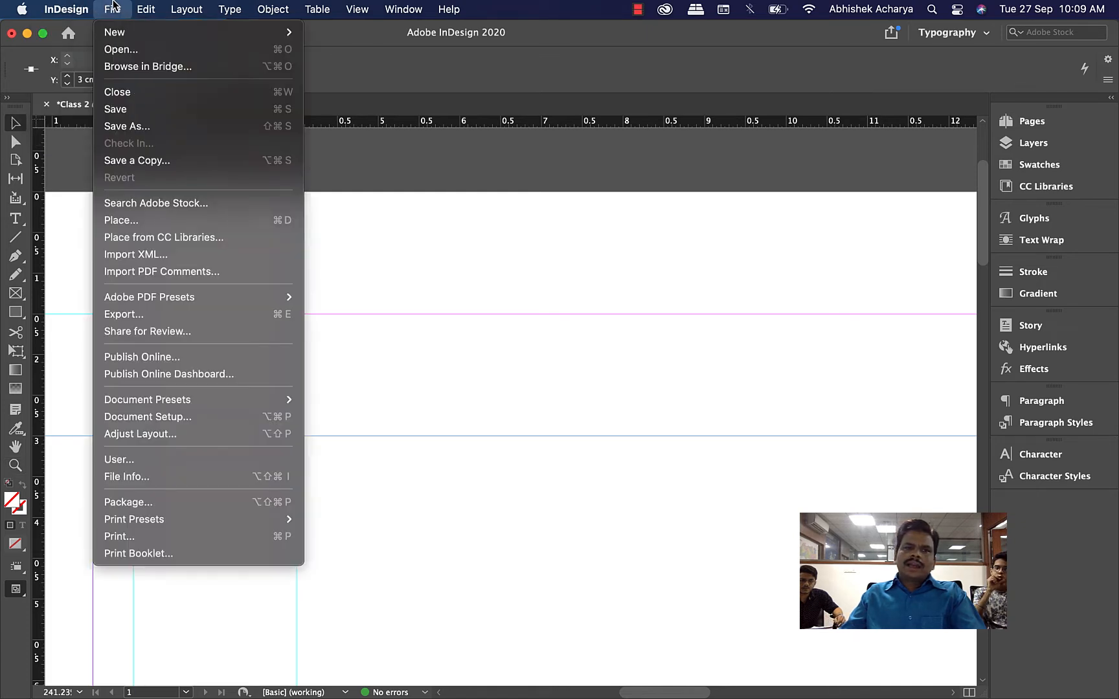
mouse_move(99, 9)
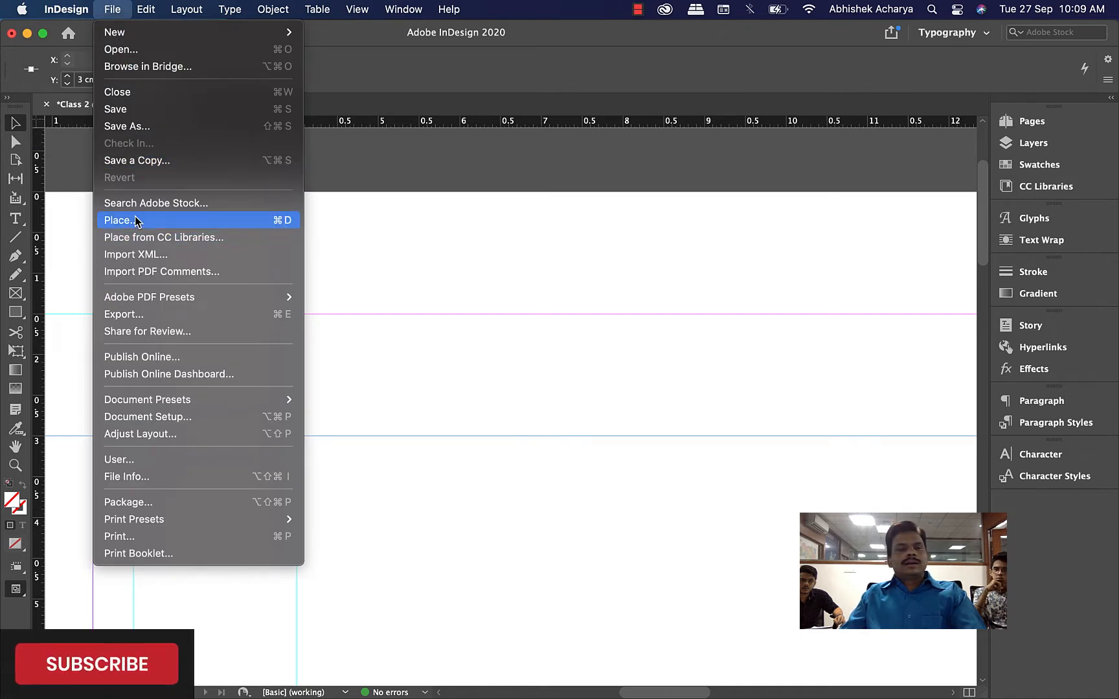
left_click(550, 34)
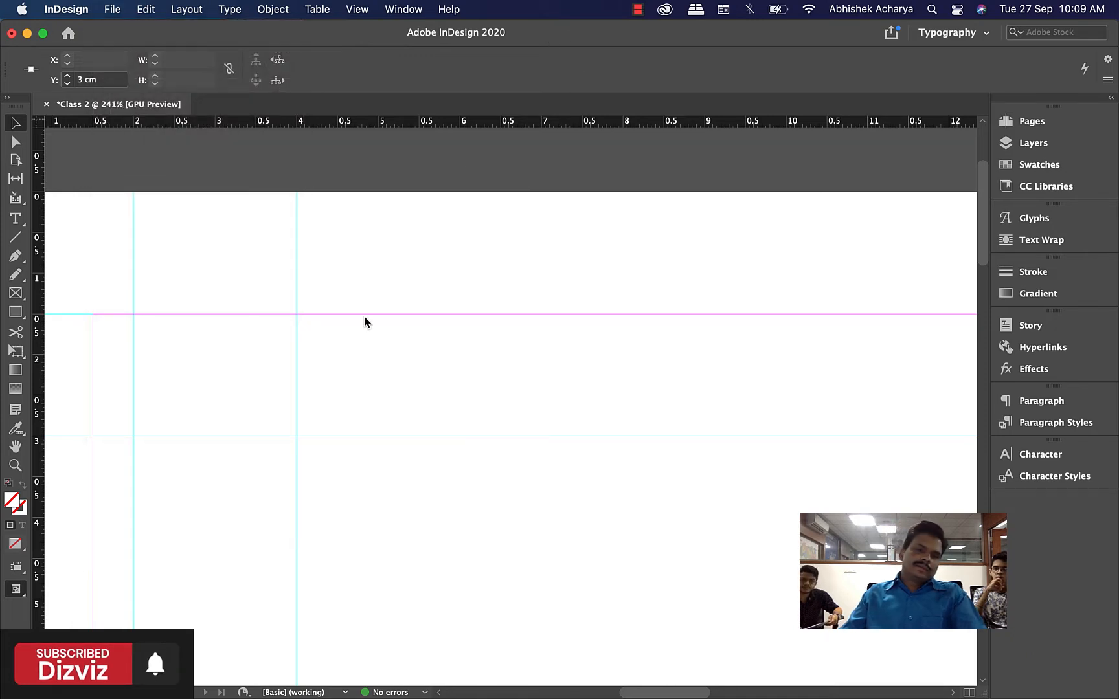
key("super+d")
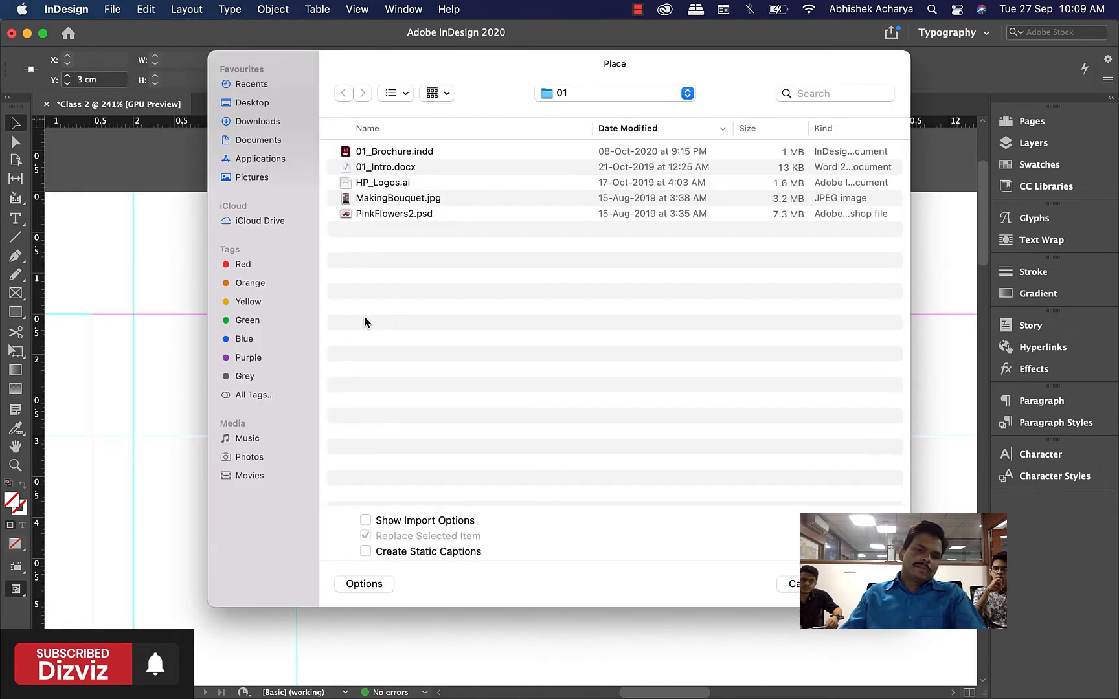
left_click(392, 184)
key("Return")
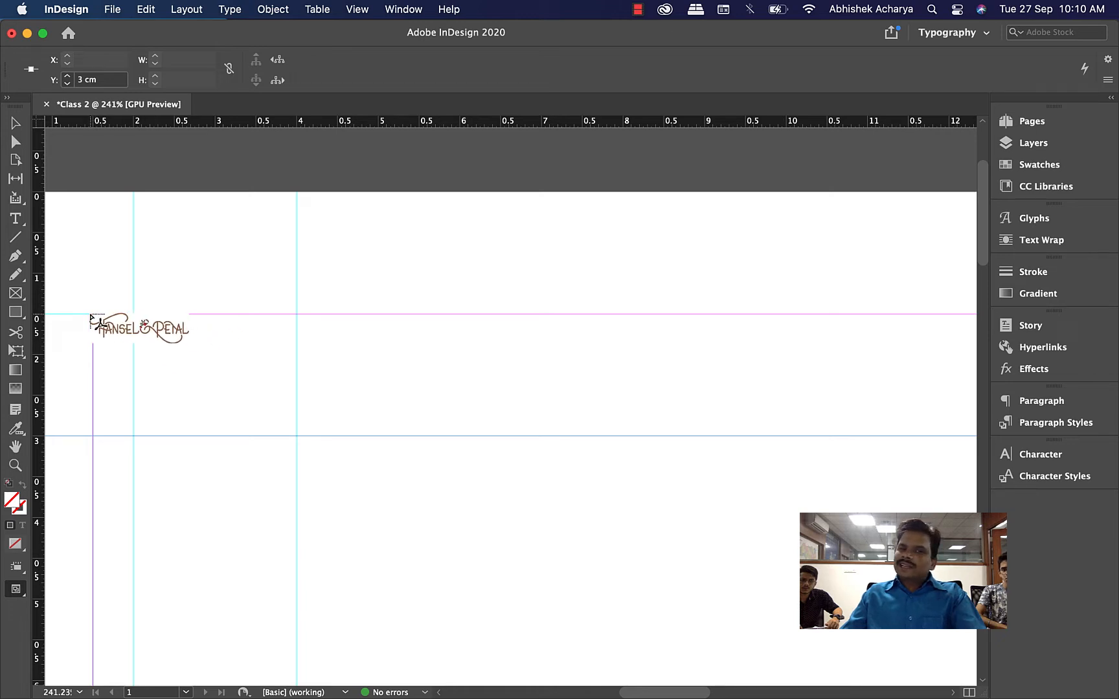
left_click_drag(93, 315, 114, 374)
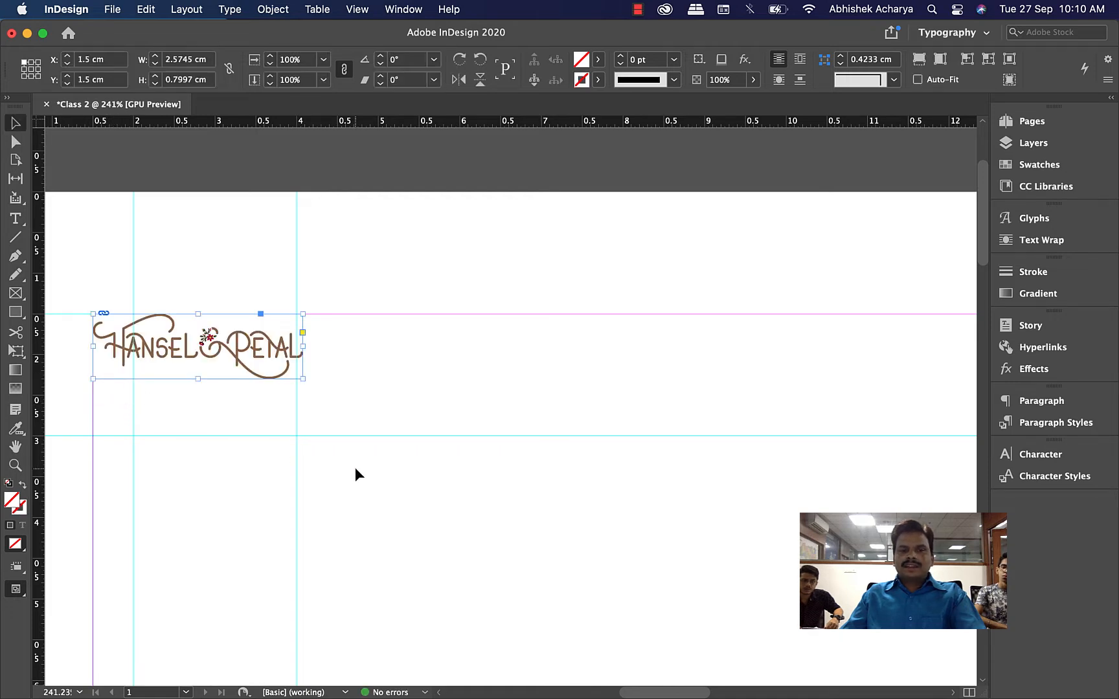
left_click(424, 246)
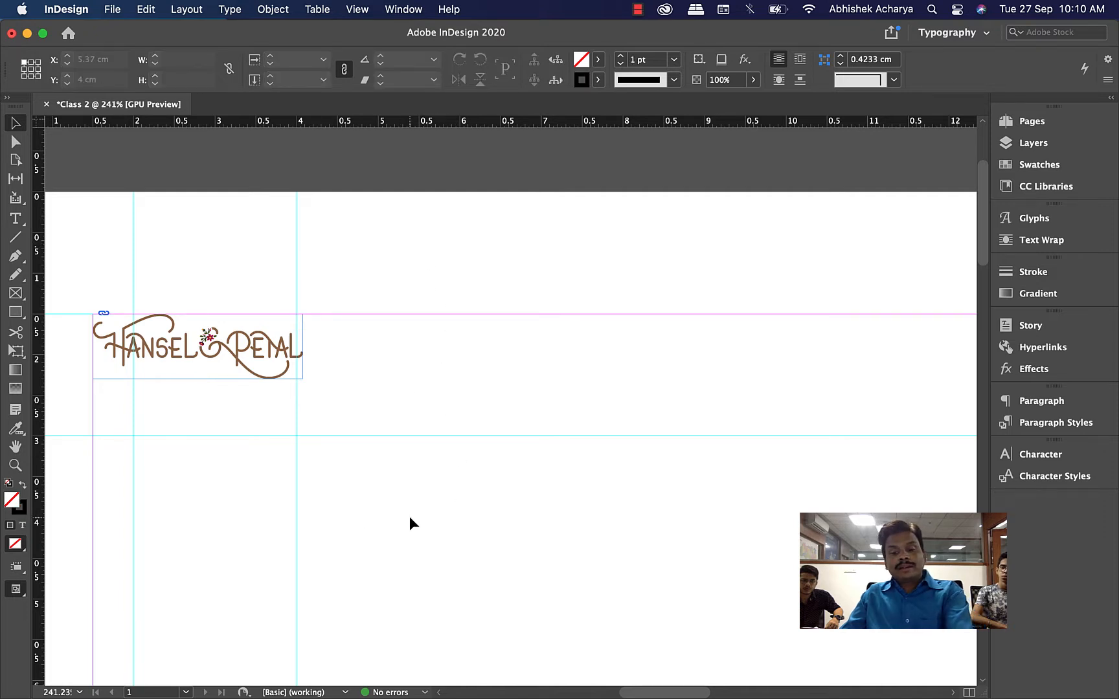
View the placed logo with more of the surrounding page and look up the display options for guides.
key("super+minus")
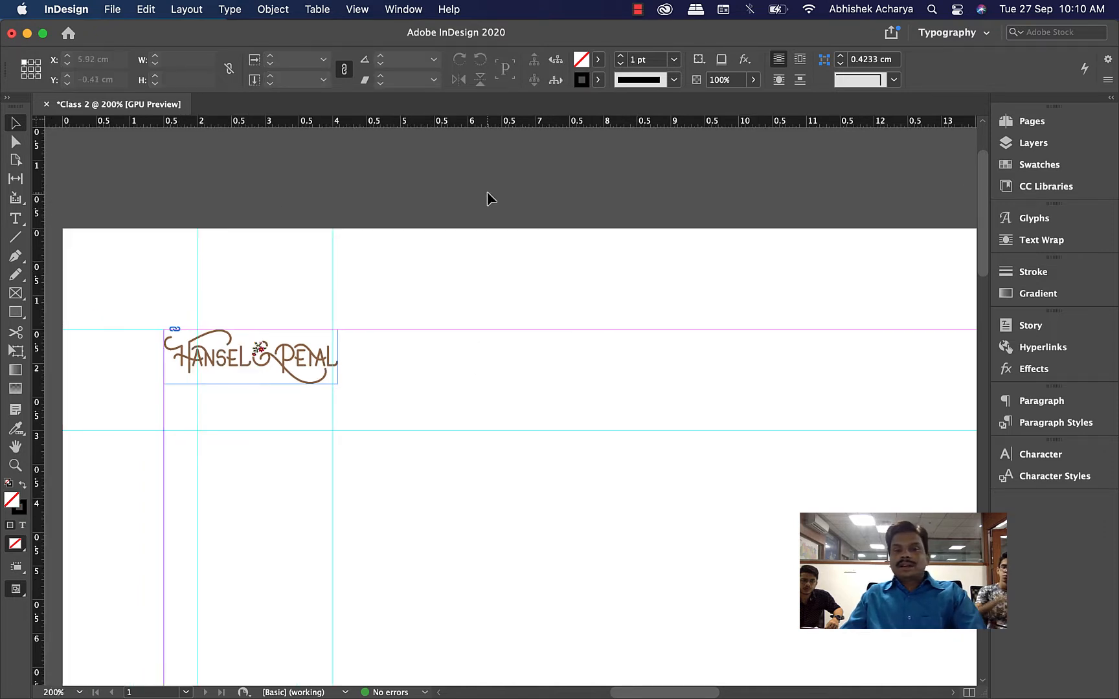
left_click(251, 357)
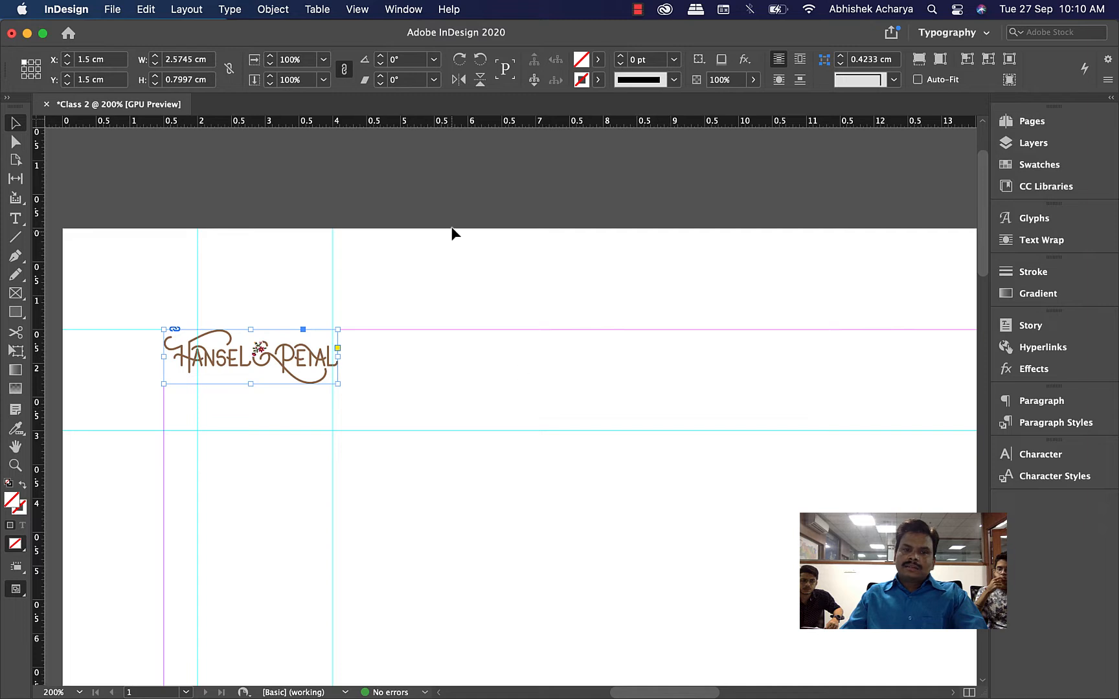
left_click(460, 189)
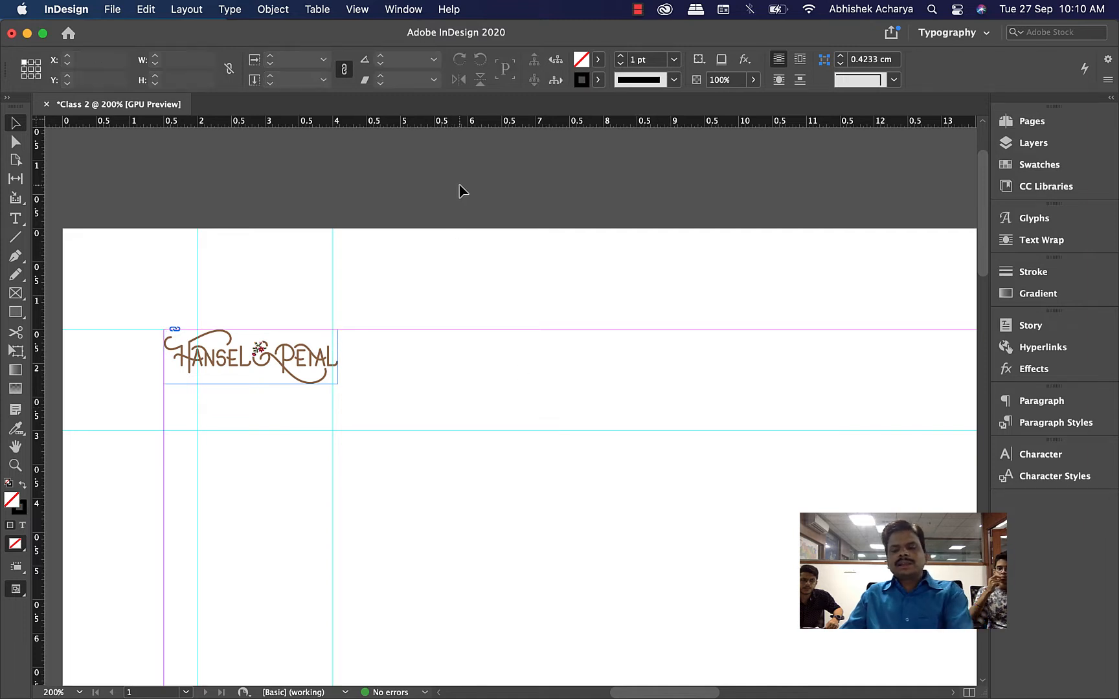
key("super+minus")
left_click_drag(568, 467, 557, 417)
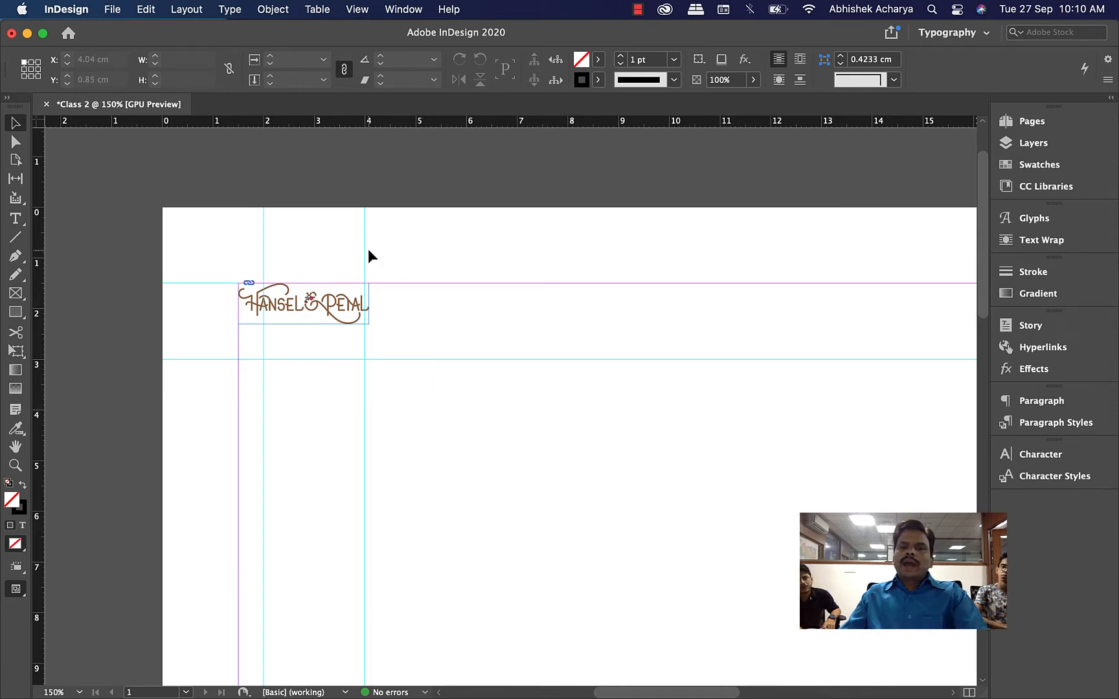
left_click(357, 10)
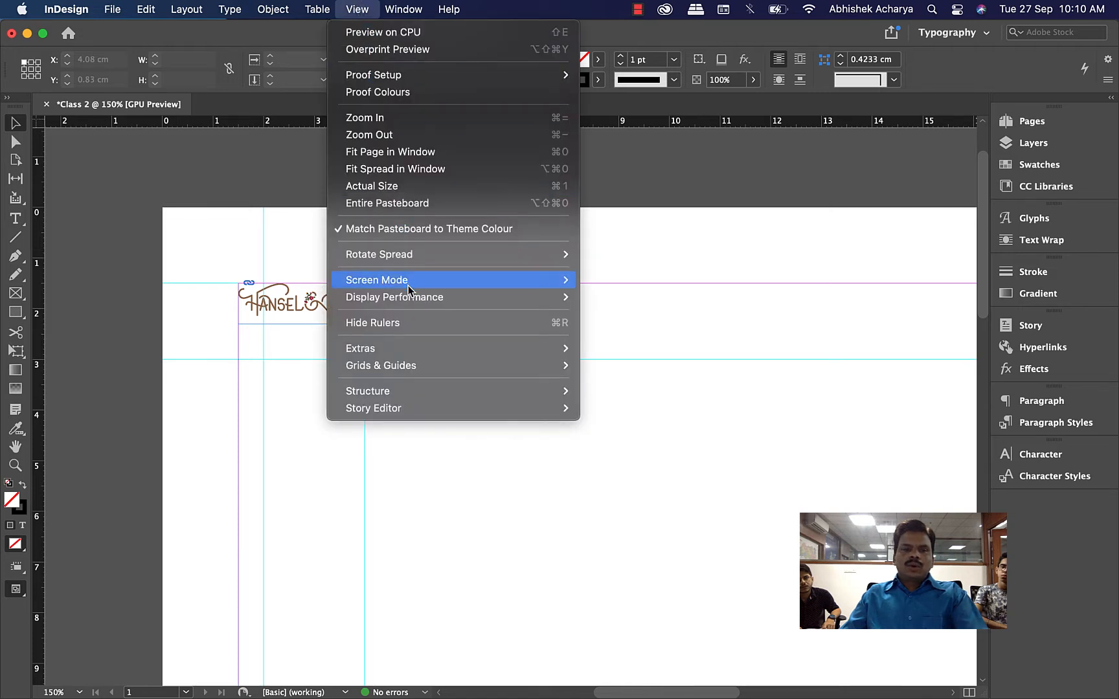
mouse_move(392, 368)
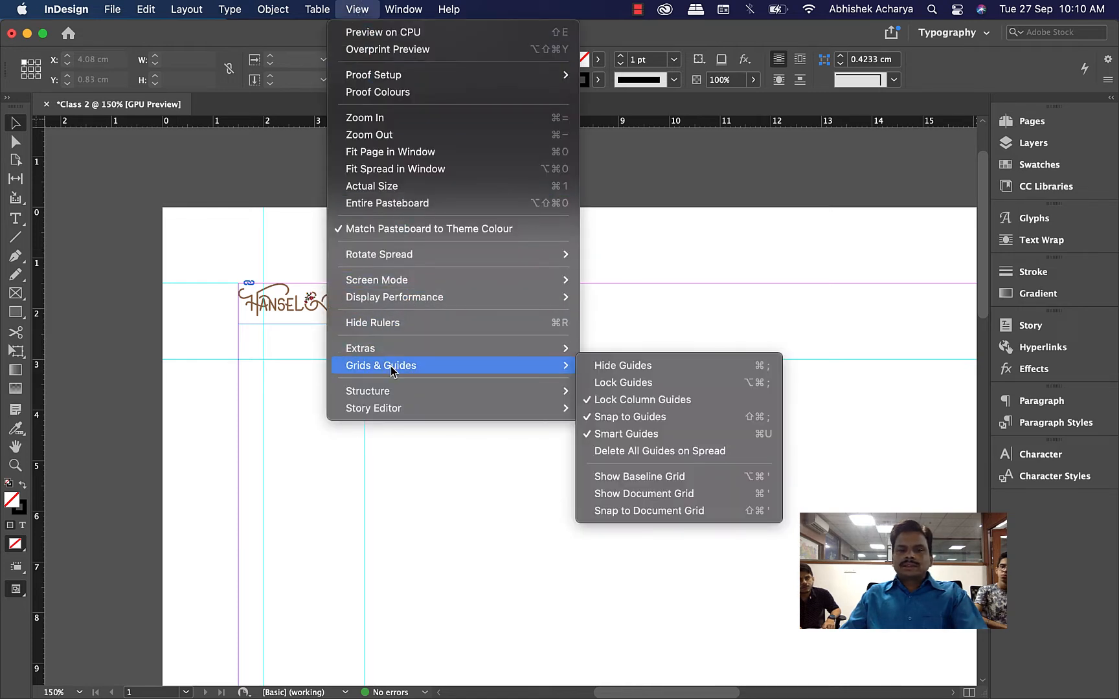
left_click(861, 178)
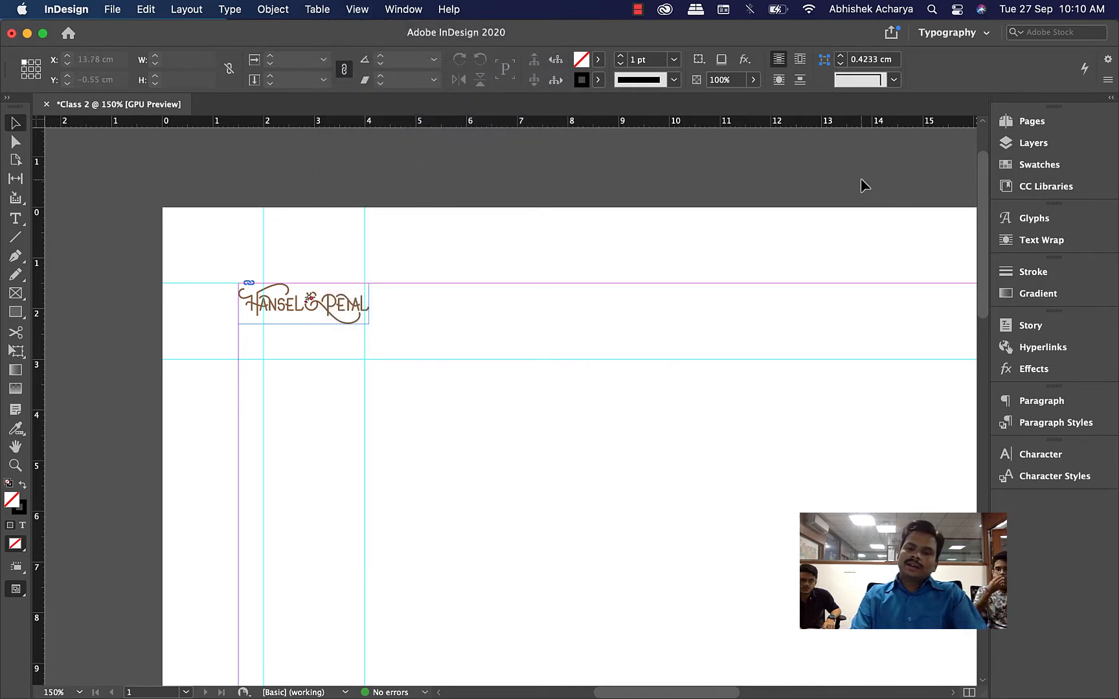
Toggle the guides off and on several times, set the page to actual size, and show the guides again.
key("super+semicolon")
key("super+semicolon")
key("super+semicolon")
key("super+semicolon")
key("super+semicolon")
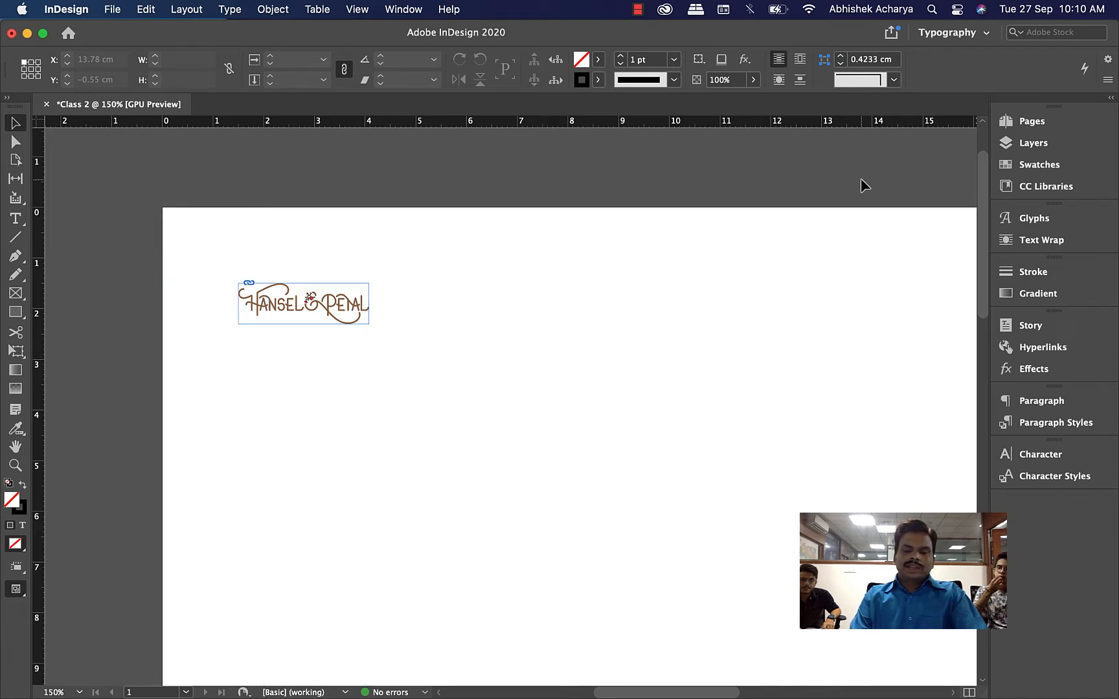
key("super+semicolon")
key("super+semicolon")
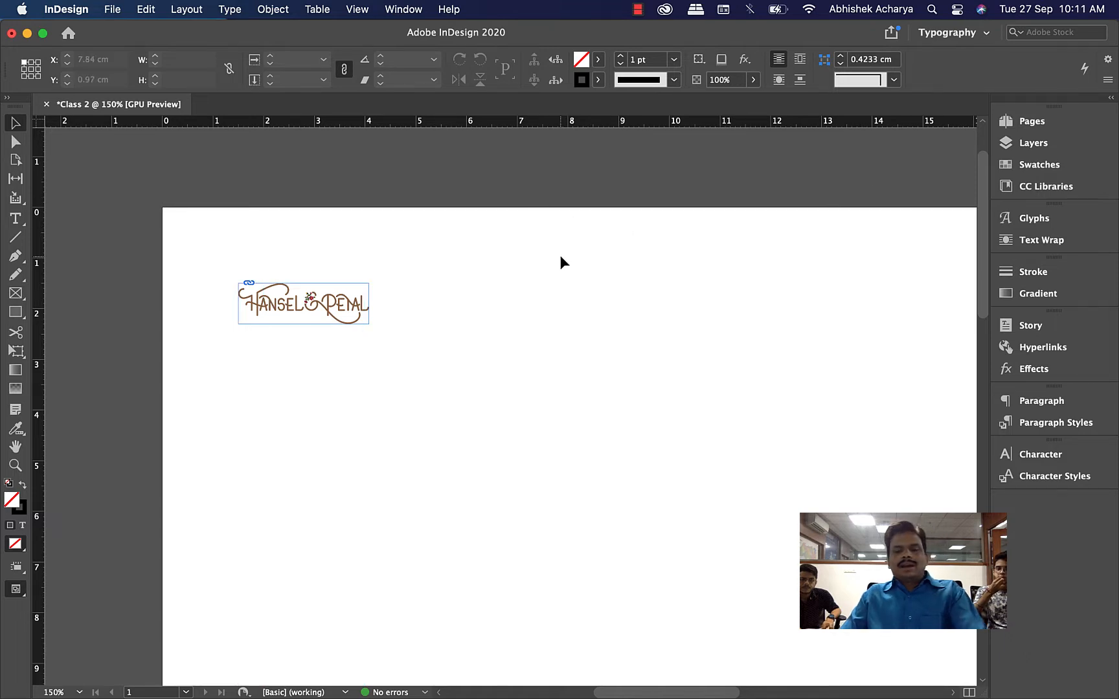
key("super+1")
left_click_drag(636, 412, 535, 205)
scroll(402, 429, "up", 3)
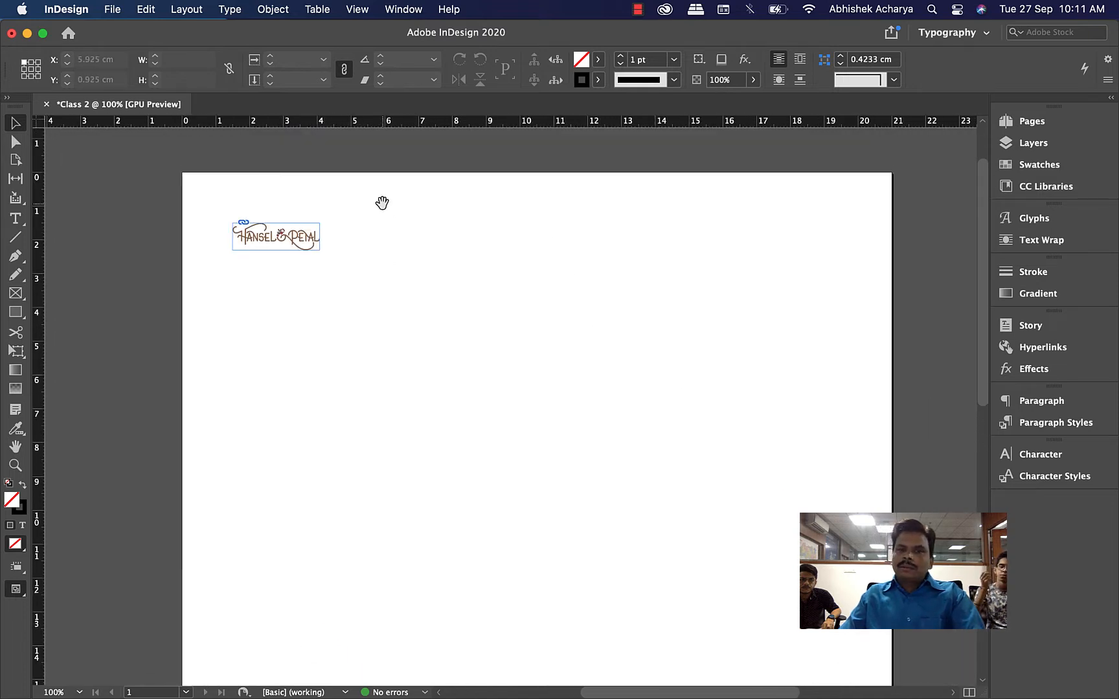
key("super+semicolon")
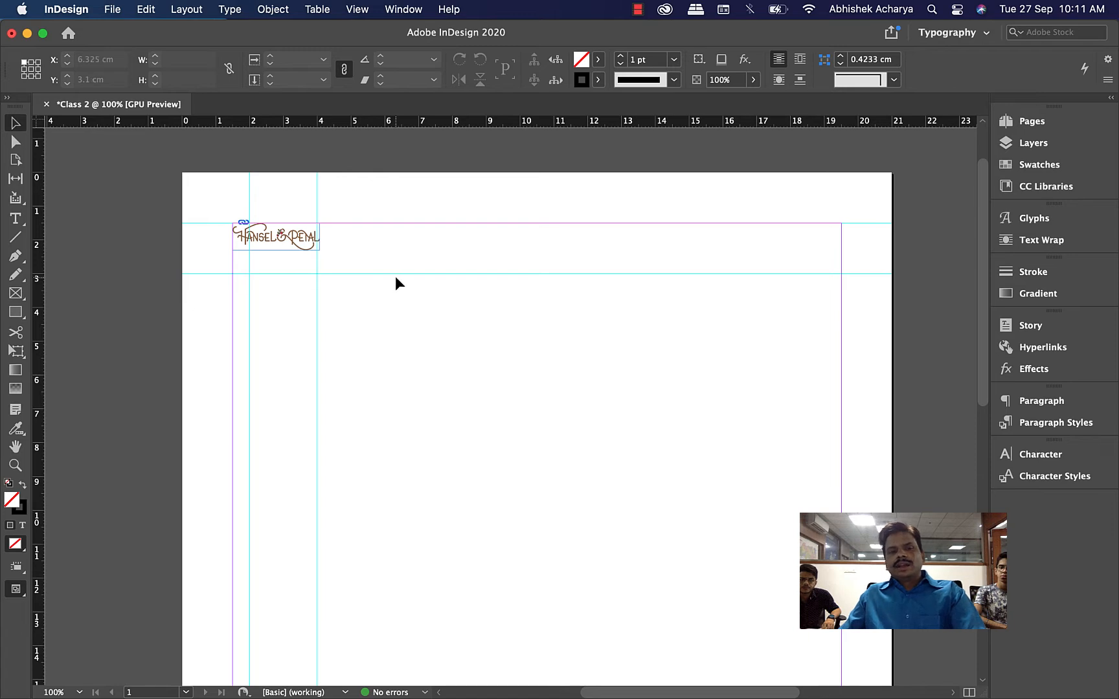
Align the guides to the logo's edges, moving the lower one to Y 2.2997 cm and the two vertical ones to its sides.
left_click_drag(395, 272, 387, 251)
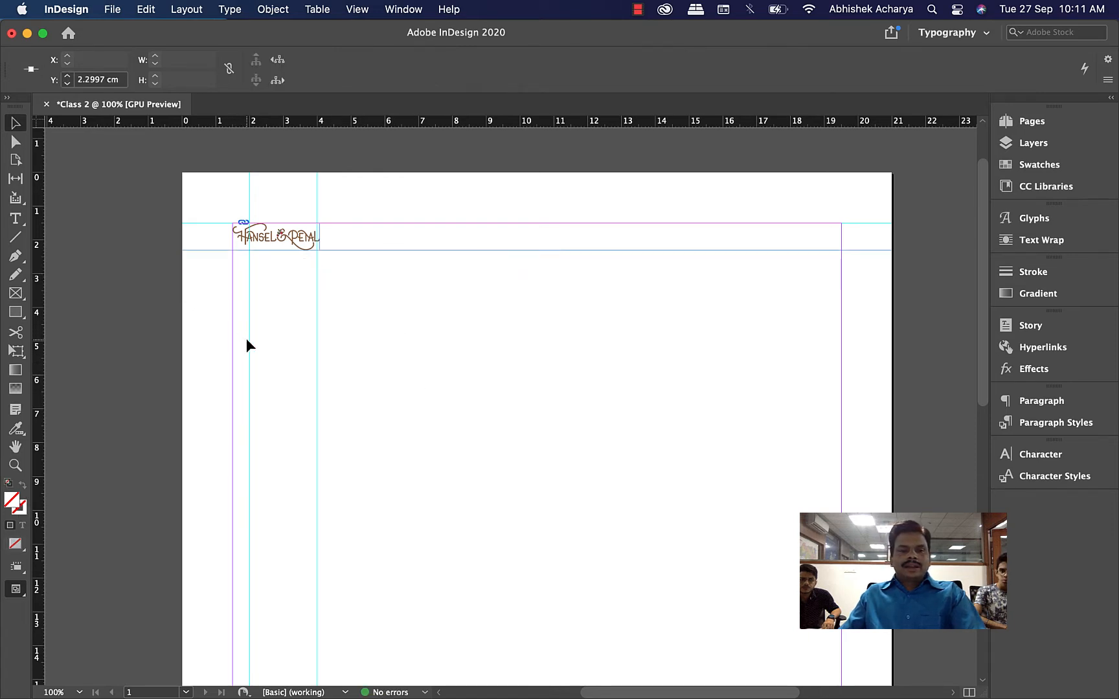
left_click_drag(248, 343, 235, 346)
left_click(317, 345)
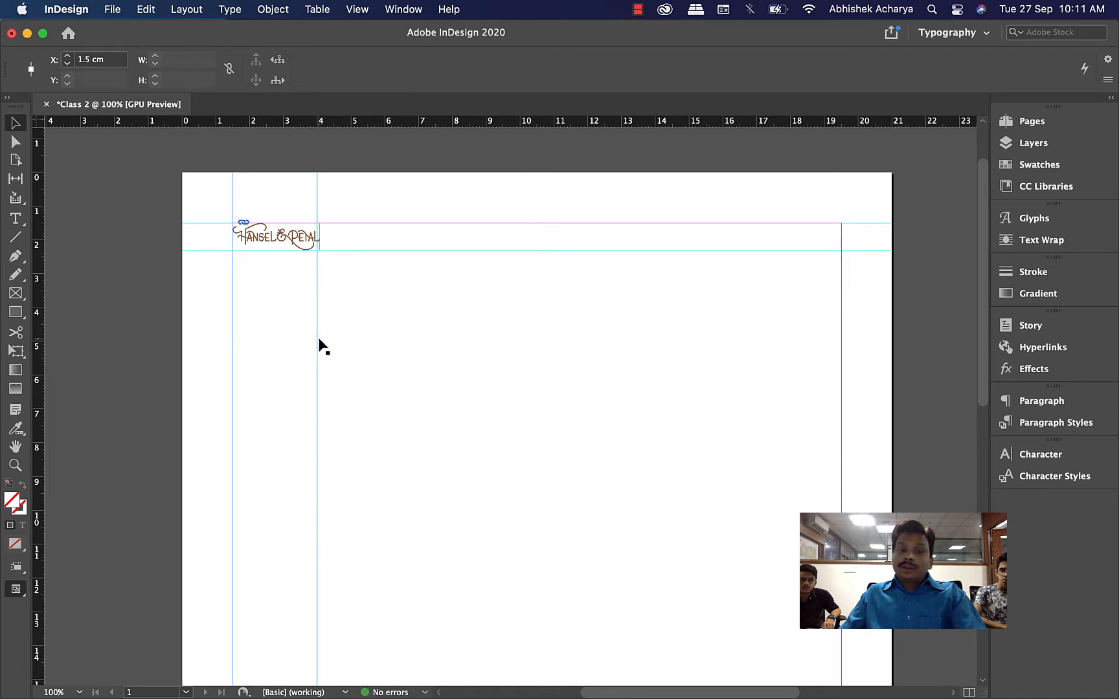
left_click_drag(320, 341, 323, 342)
left_click(439, 309)
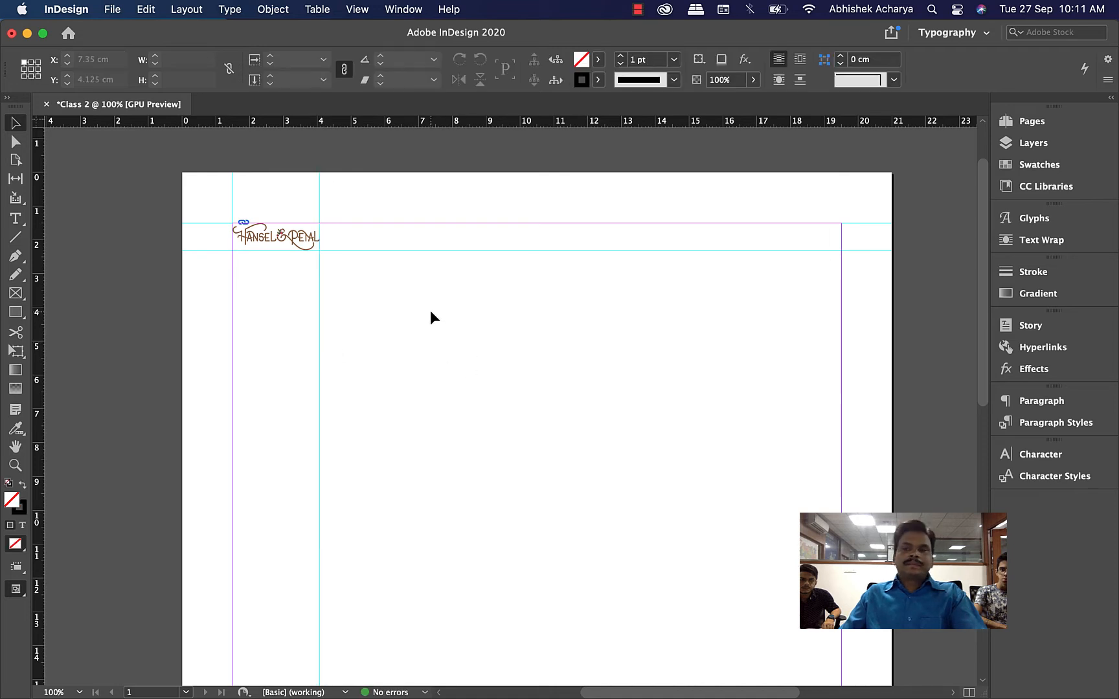
Display the document's layers and view more of the page at 75%.
left_click(1040, 145)
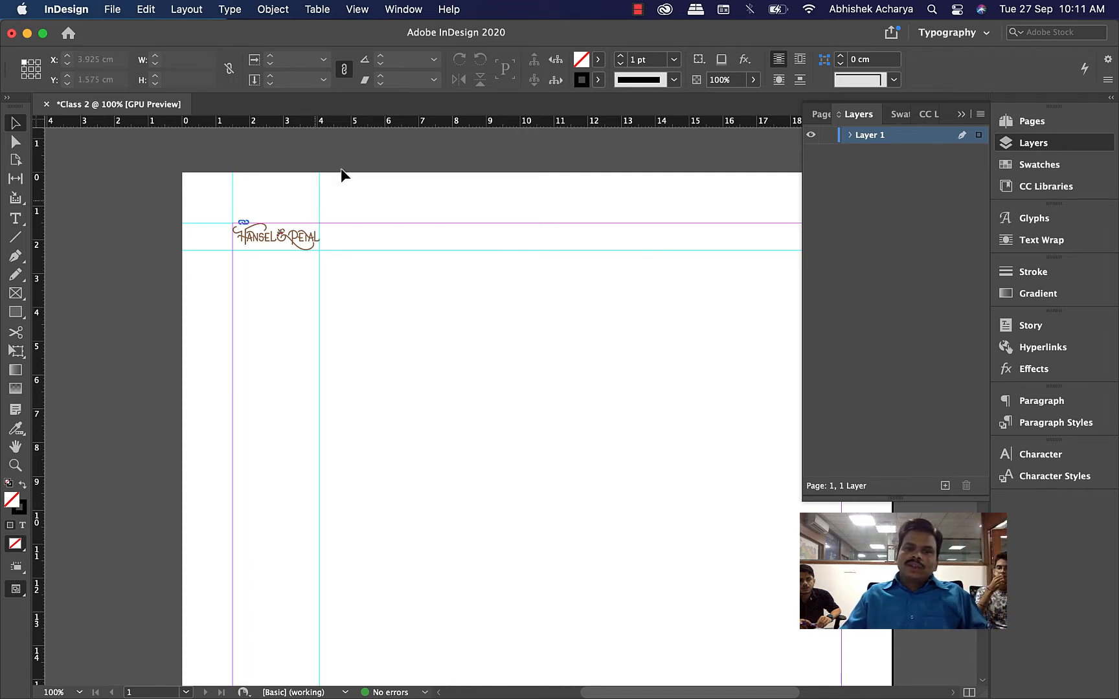
left_click(766, 223)
left_click(403, 409)
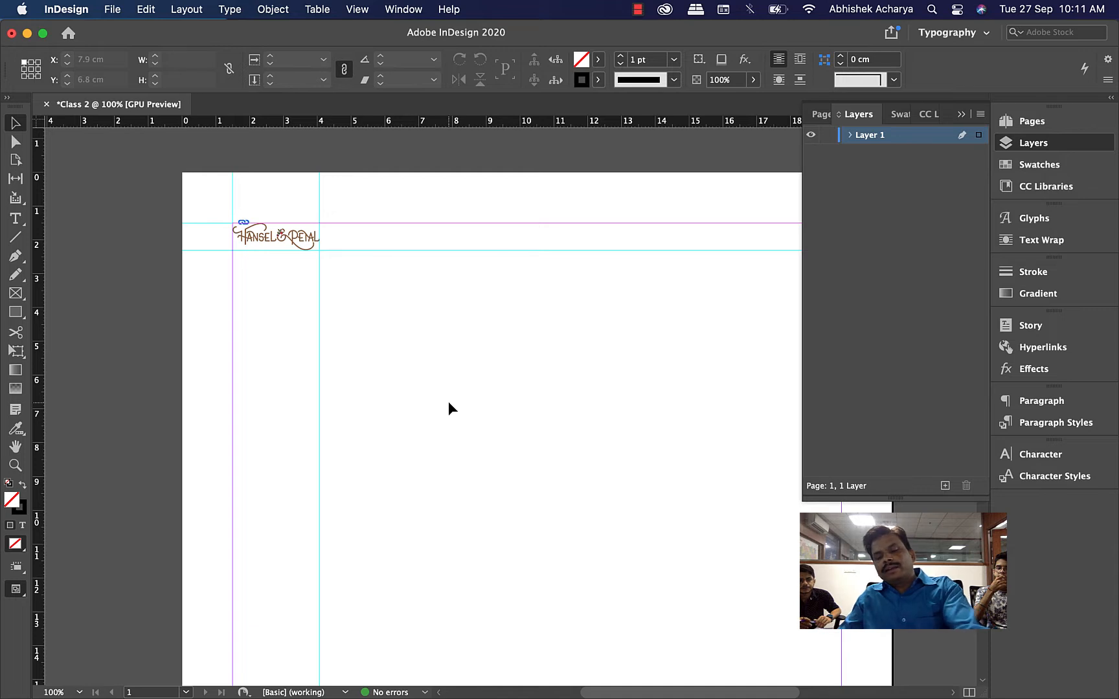
key("super+minus")
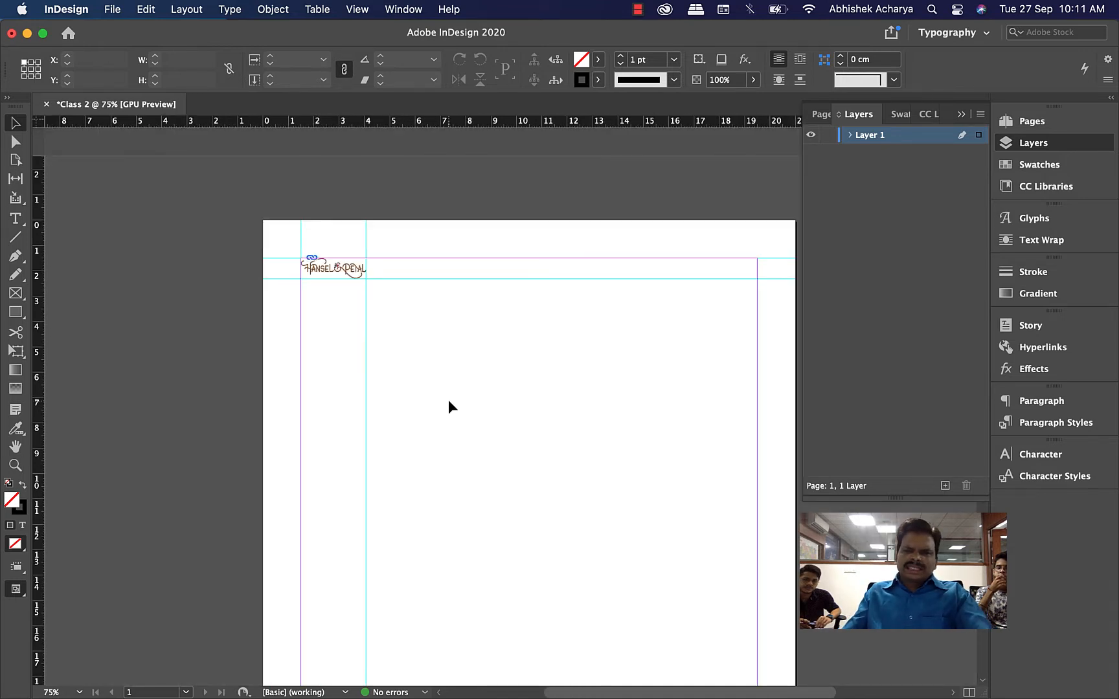
left_click_drag(556, 425, 528, 322)
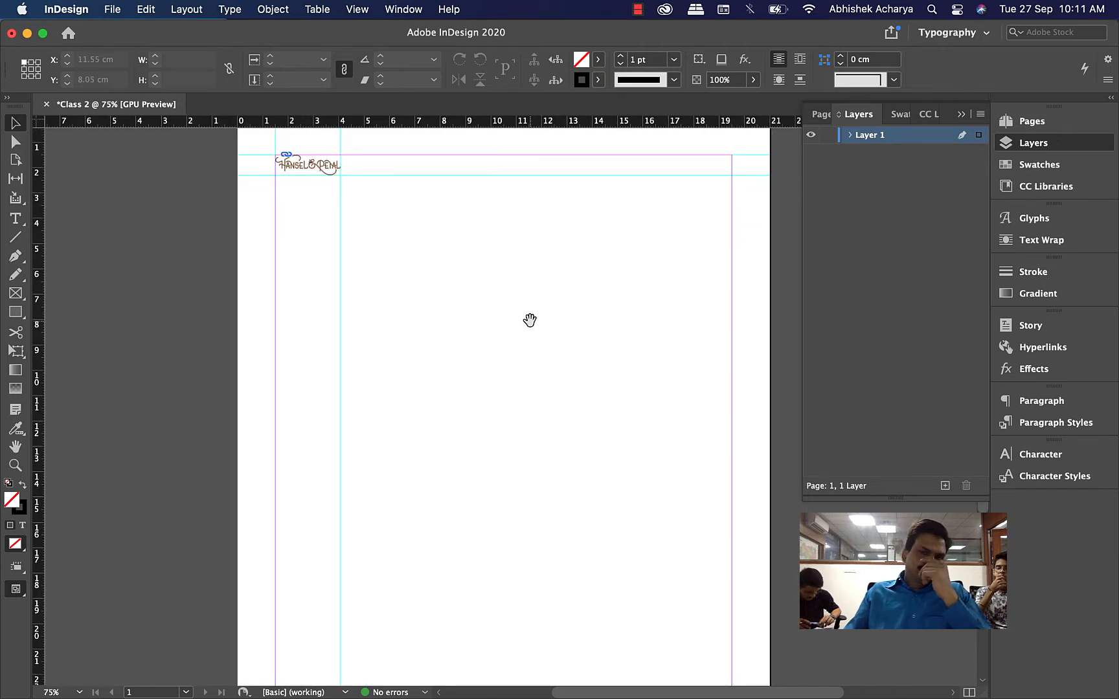
Move the horizontal guide below the logo down to Y 4.75 cm and undo the move.
left_click(366, 175)
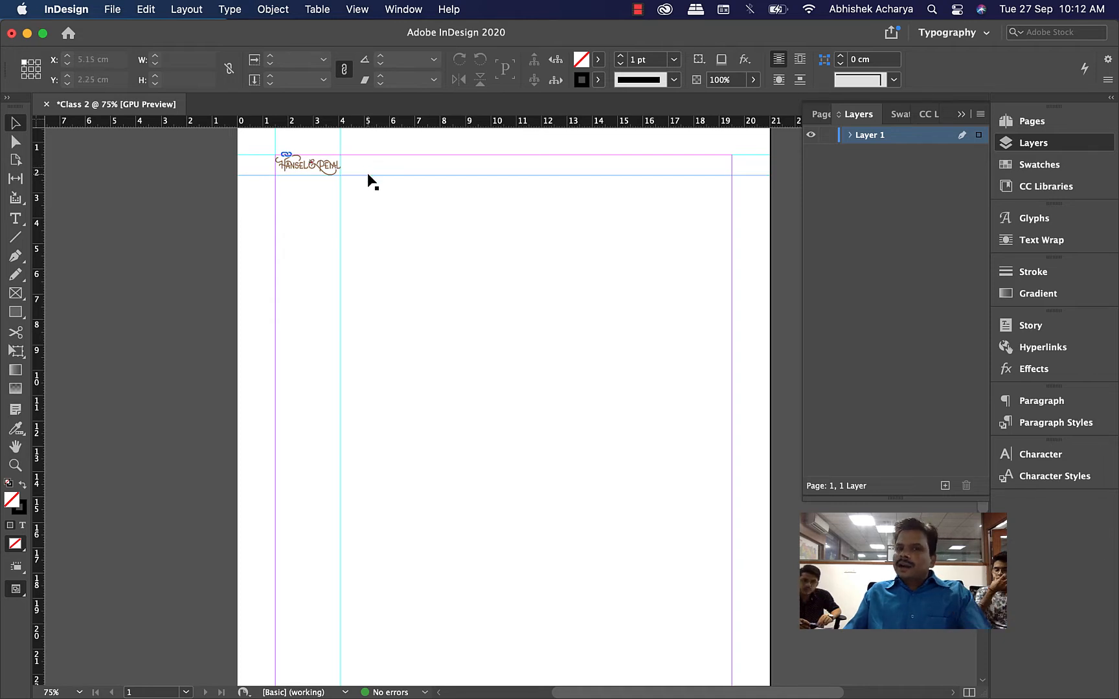
left_click_drag(365, 176, 366, 237)
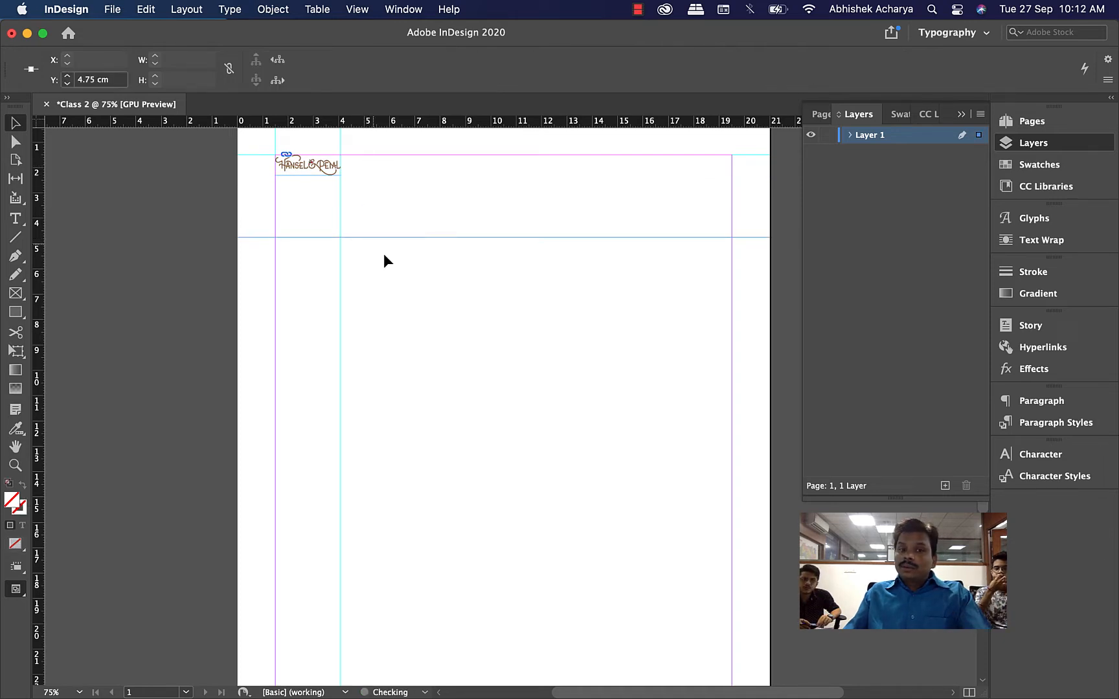
key("super+z")
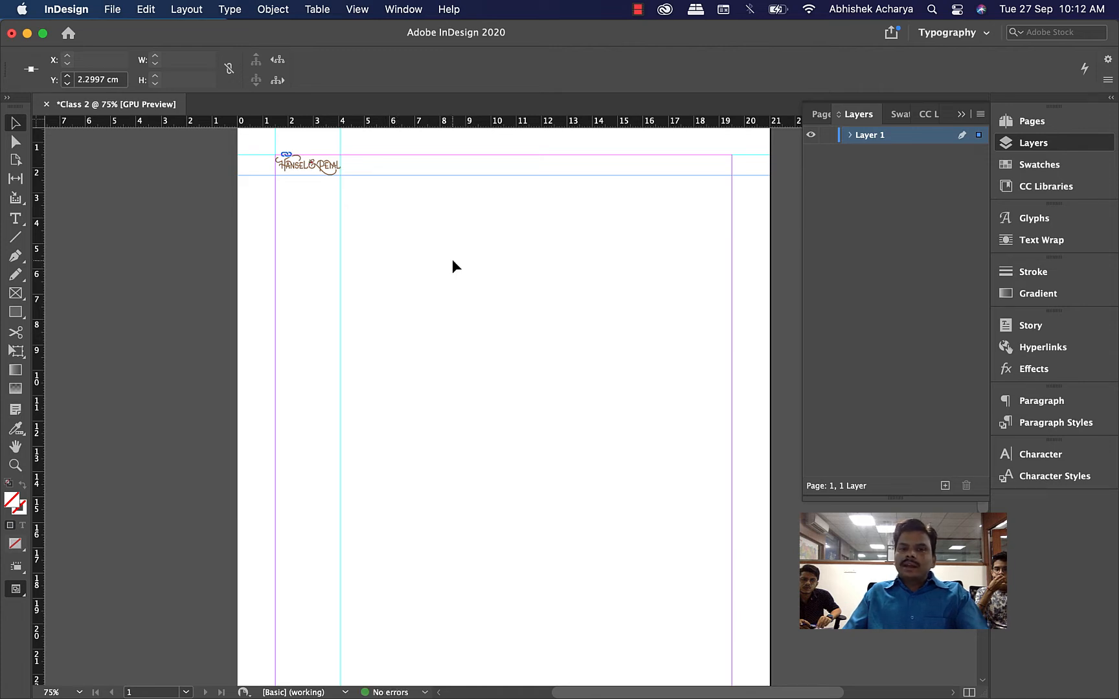
Lock the guides, clear the guide selection, and try selecting around the logo and the empty page area.
left_click(361, 7)
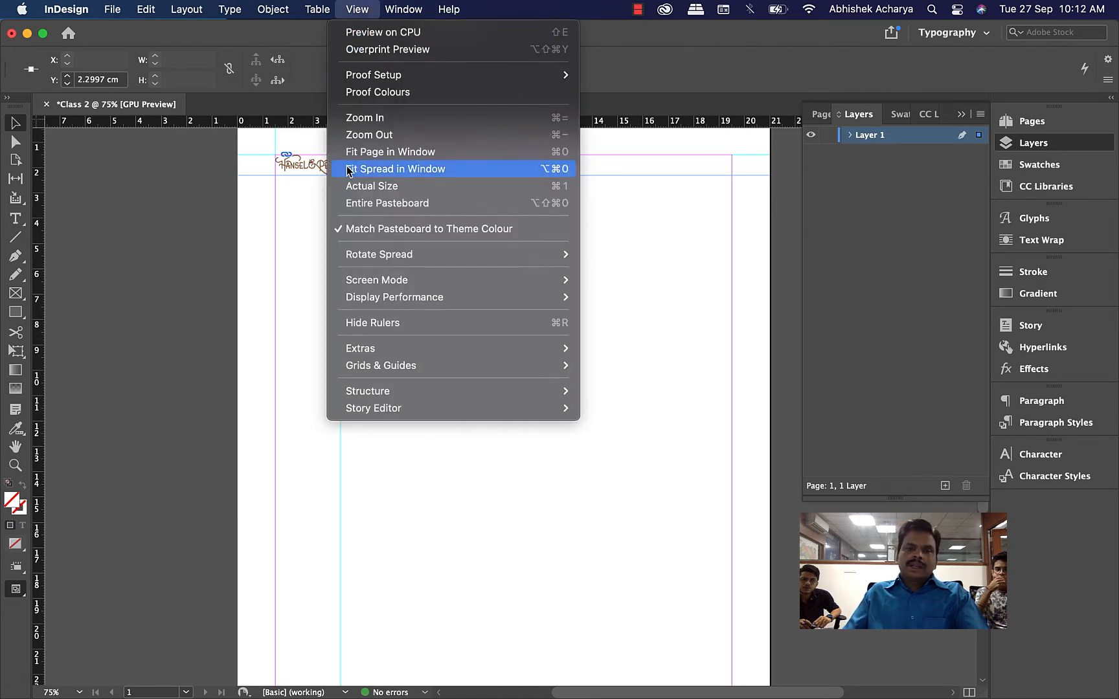
mouse_move(367, 365)
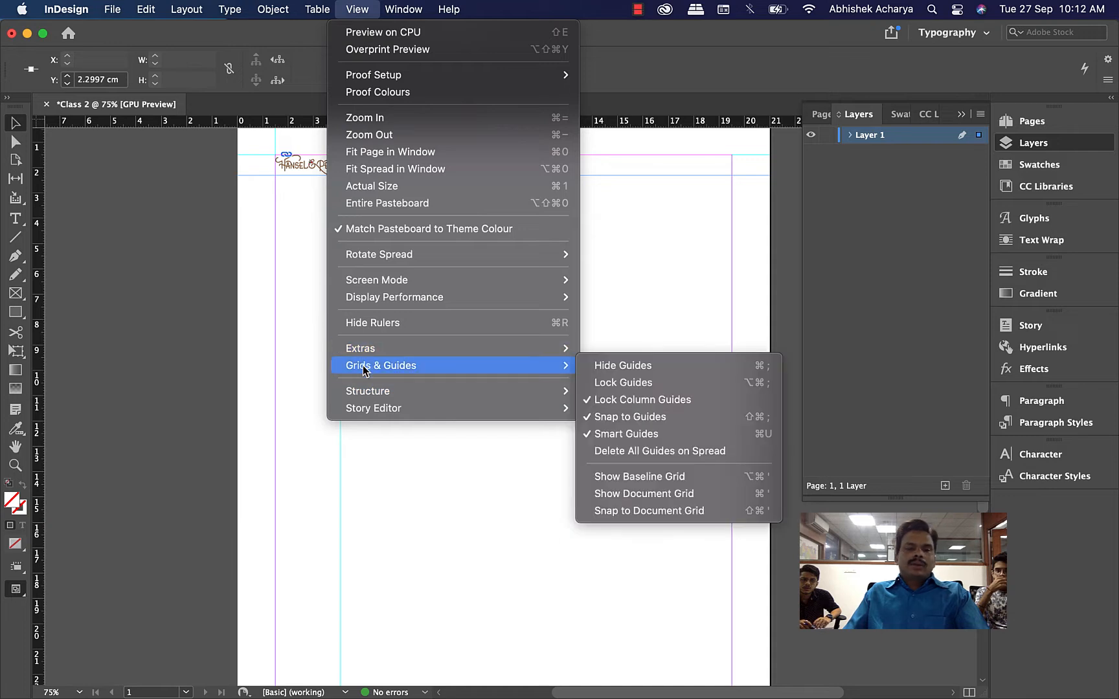
left_click(683, 381)
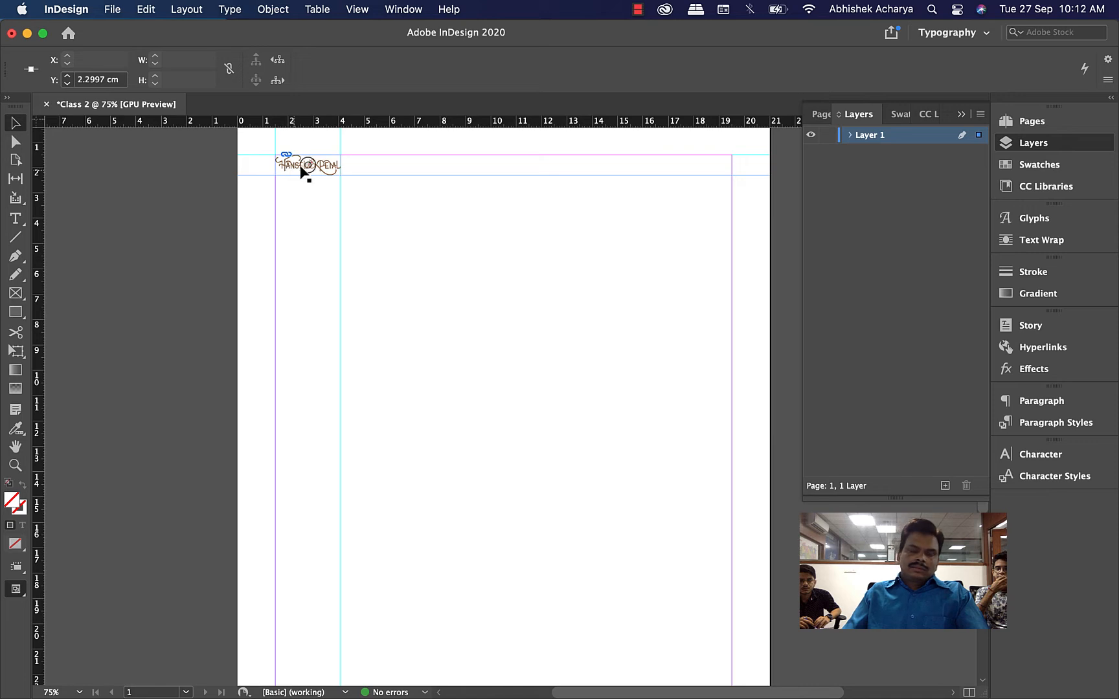
left_click(339, 170)
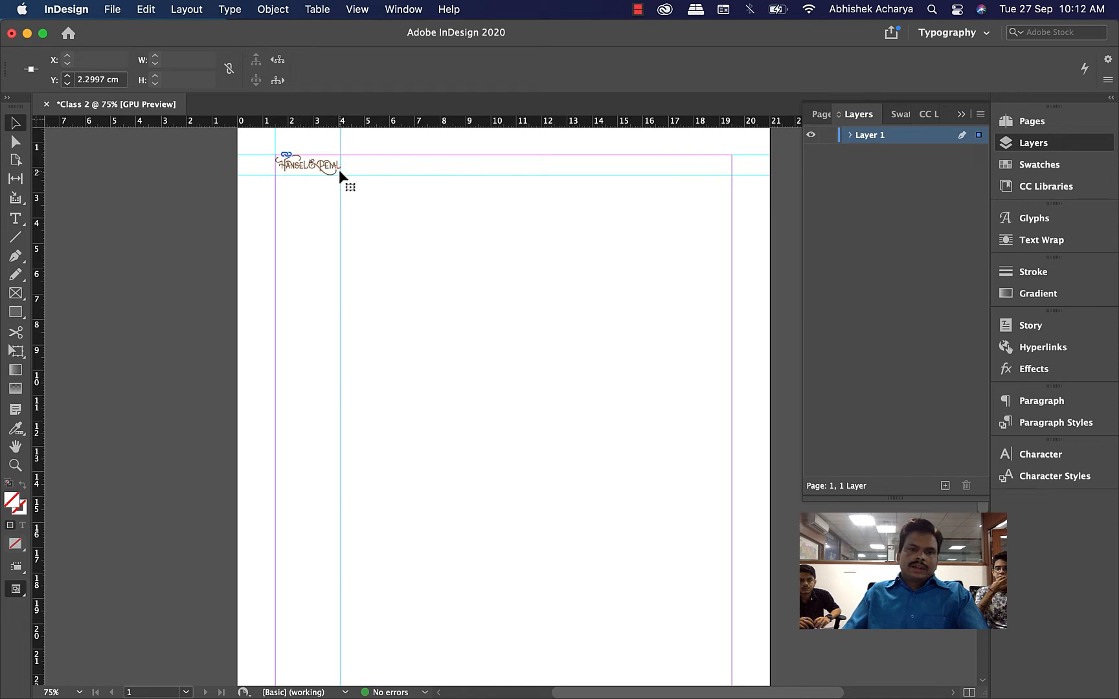
left_click(431, 206)
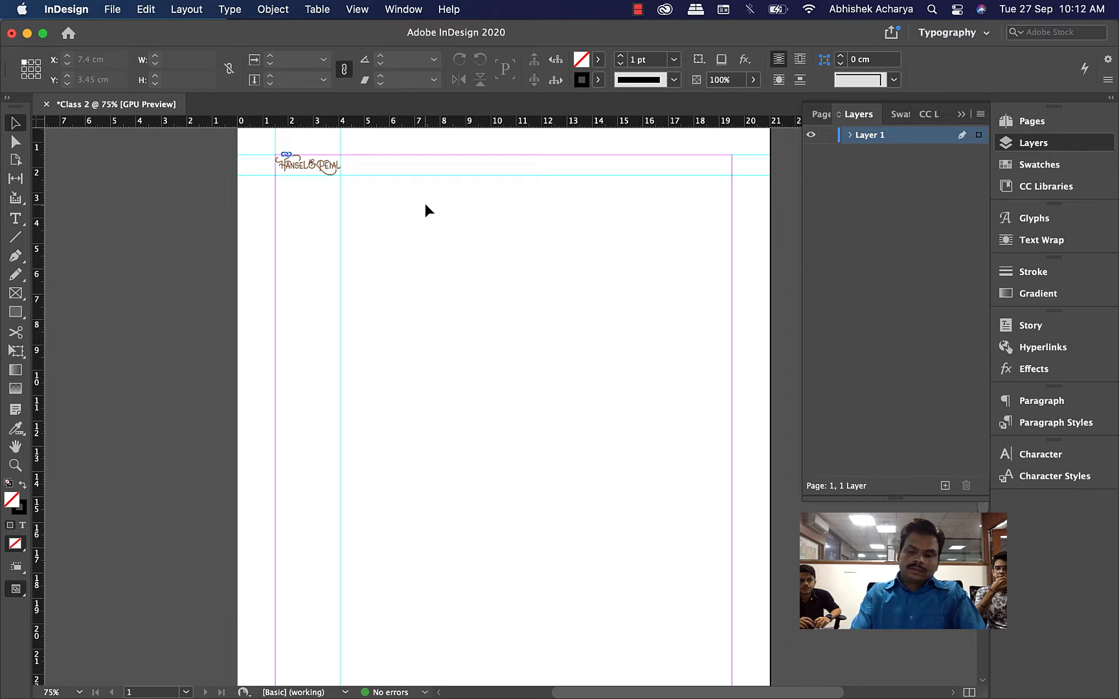
left_click_drag(411, 236, 410, 291)
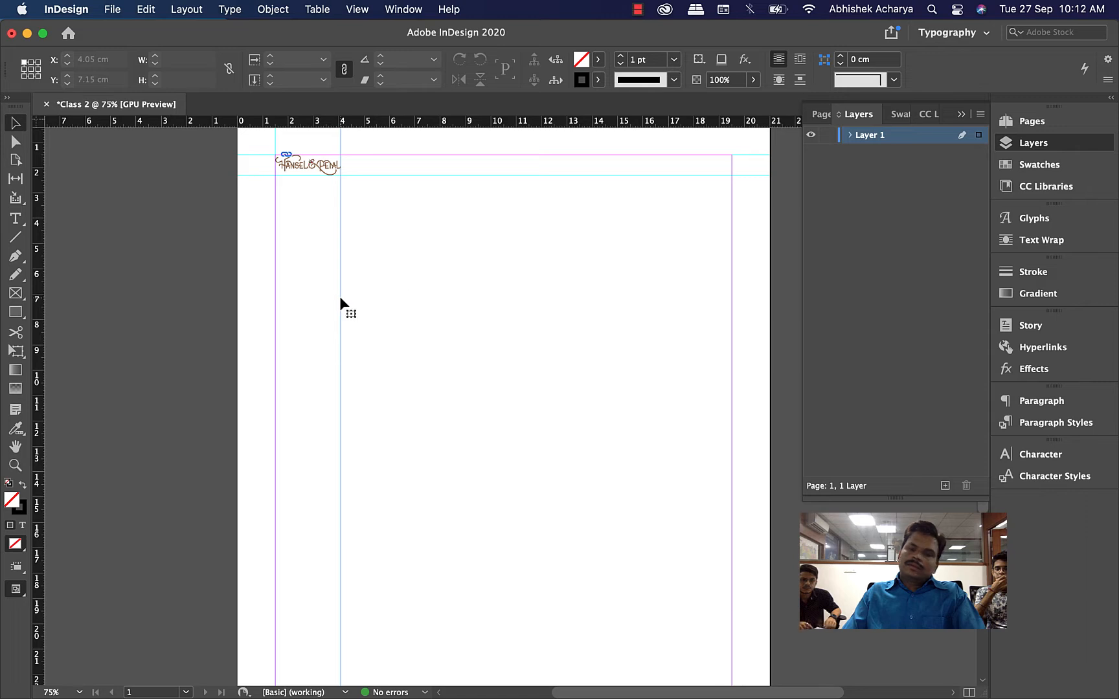
Switch the workspace from Typography to Advanced.
left_click(559, 304)
left_click_drag(420, 273, 325, 334)
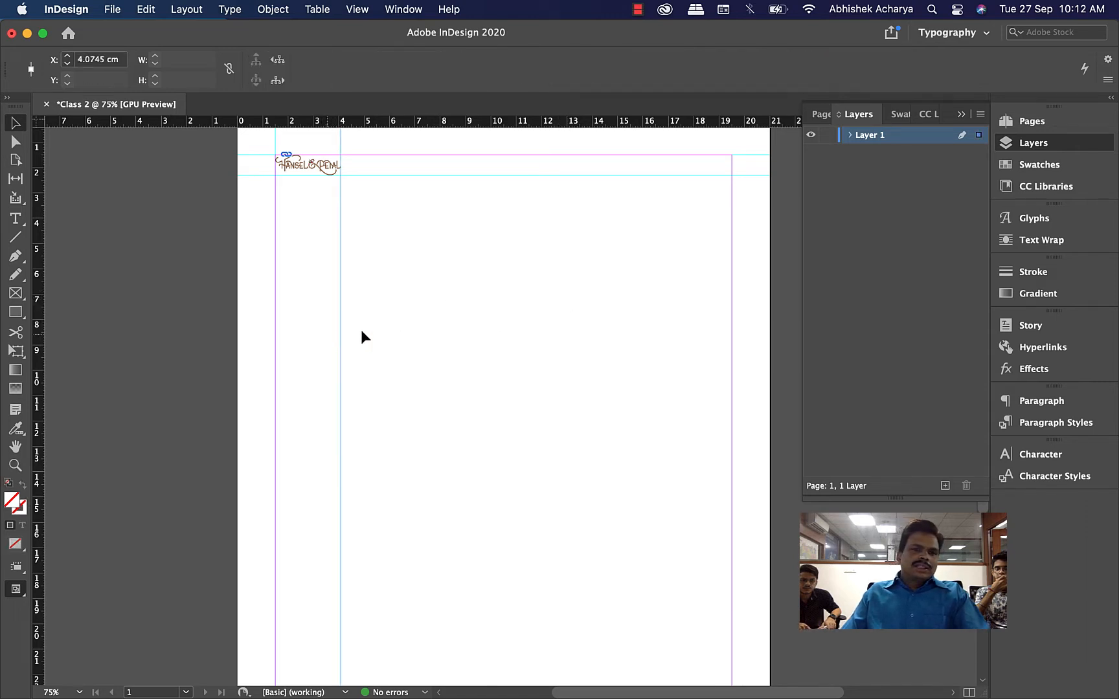
left_click(404, 9)
mouse_move(415, 56)
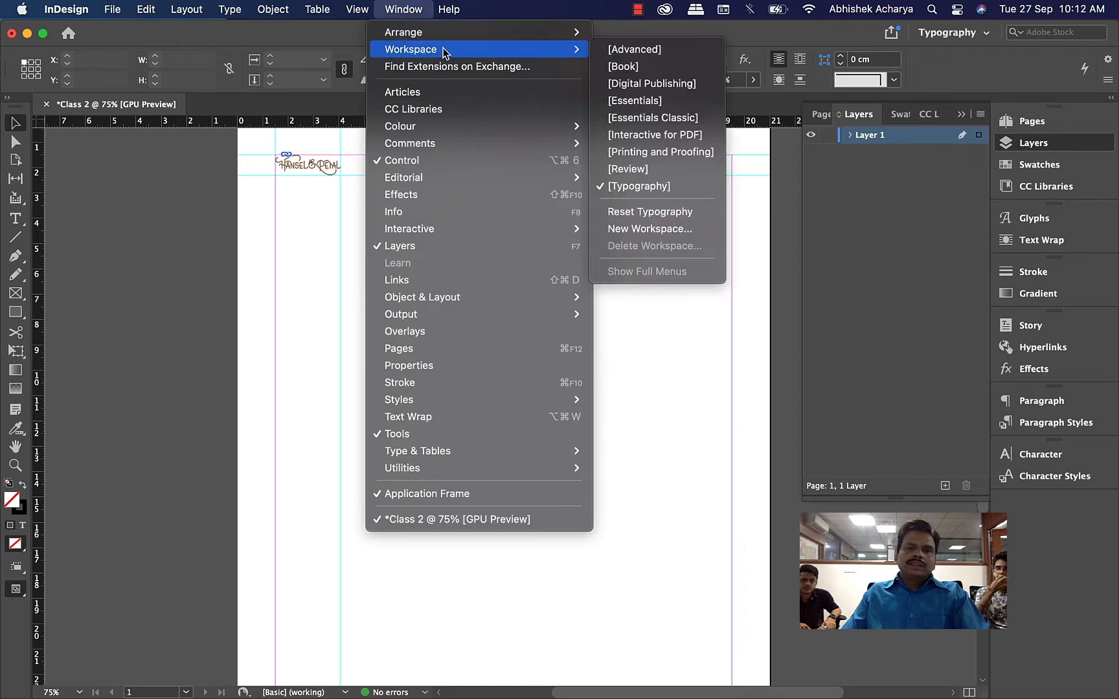
left_click(653, 50)
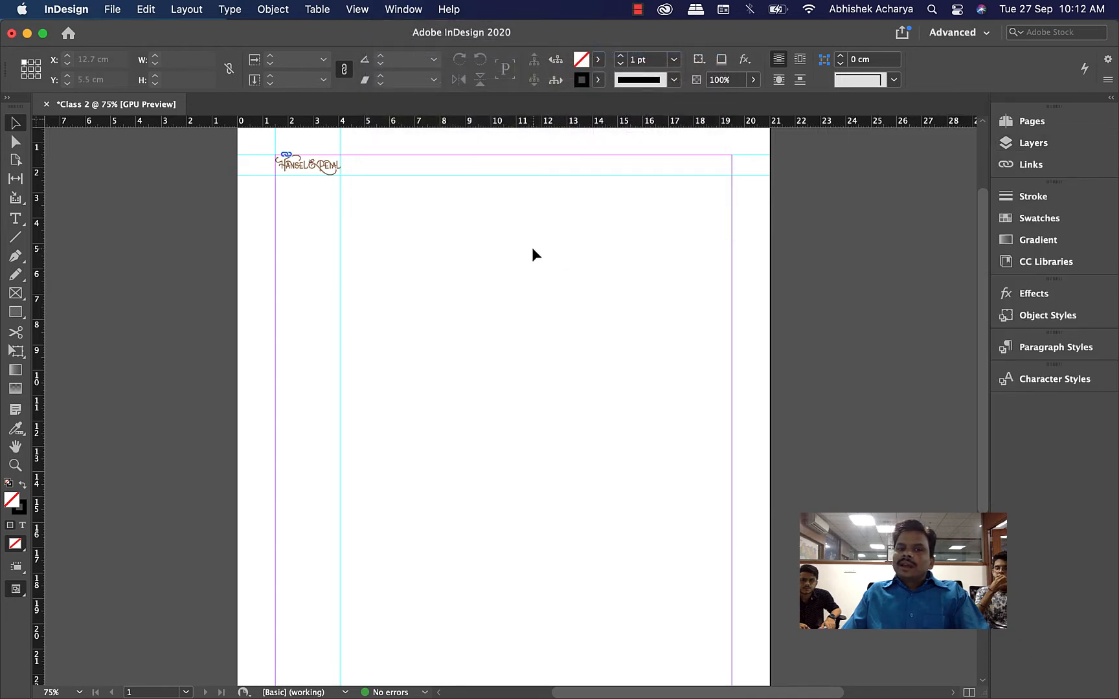
Select the logo and each of the two vertical guides beside it in turn to compare their X positions.
left_click_drag(449, 267, 342, 327)
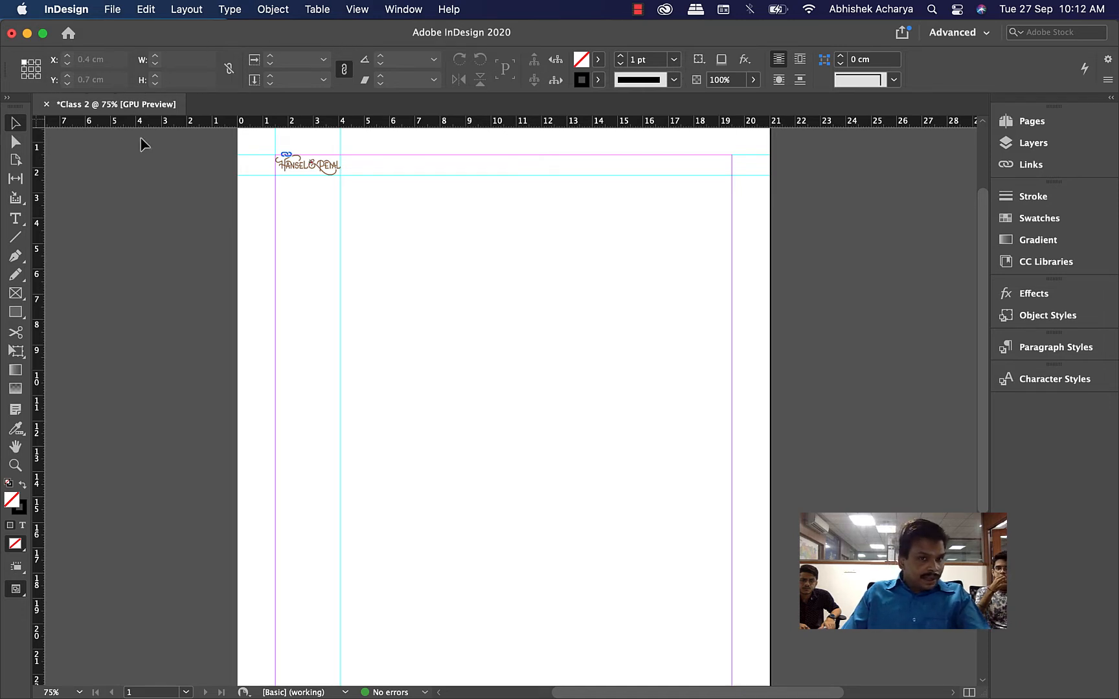
key("super+equal")
key("super+equal")
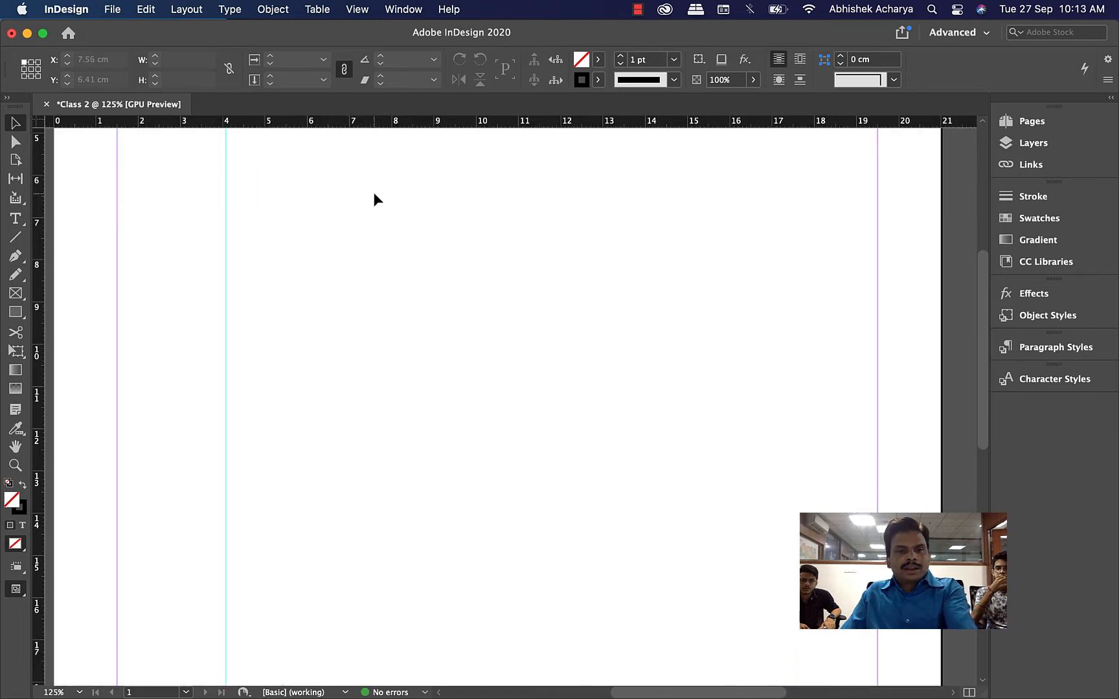
left_click_drag(479, 354, 638, 503)
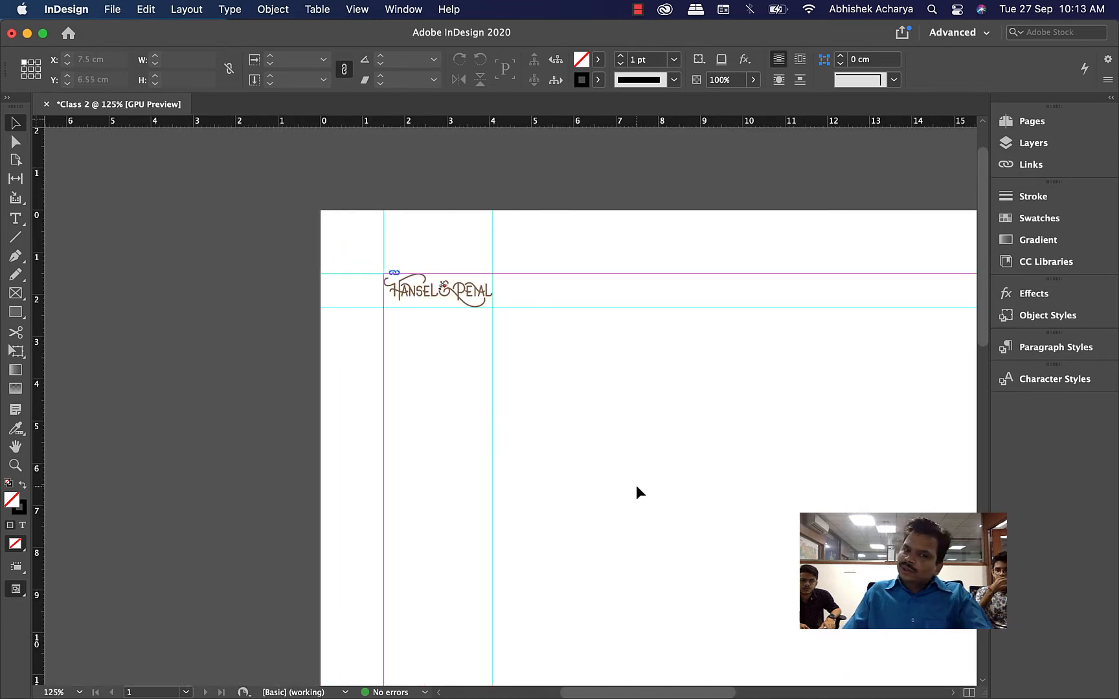
left_click(412, 294)
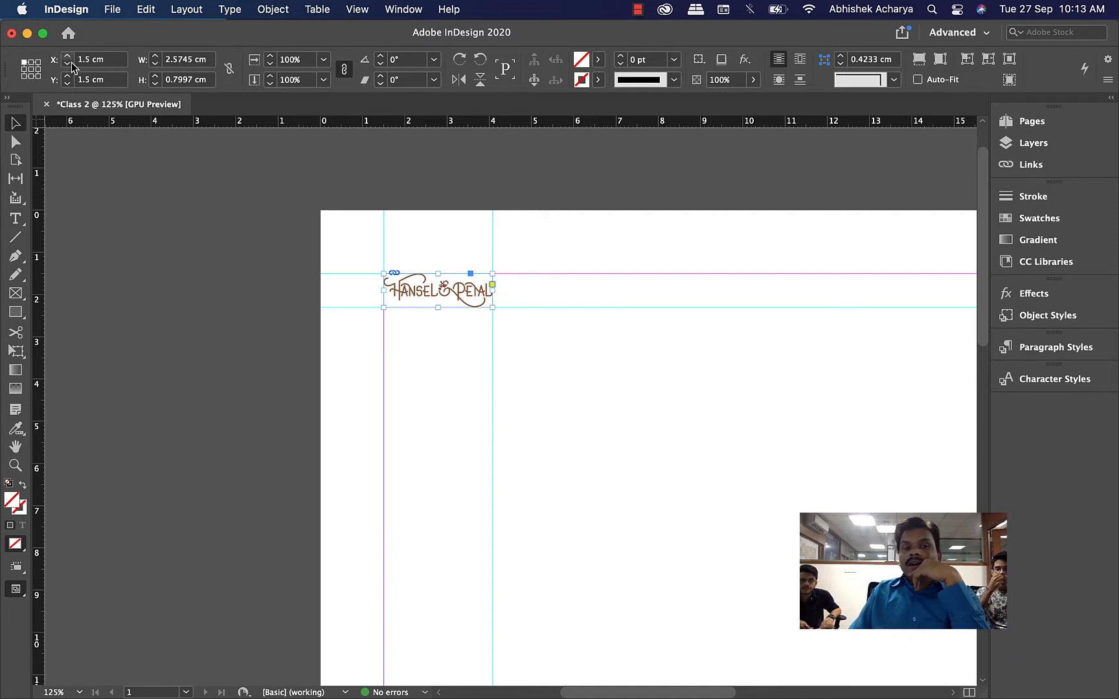
left_click(570, 415)
left_click_drag(549, 382, 480, 421)
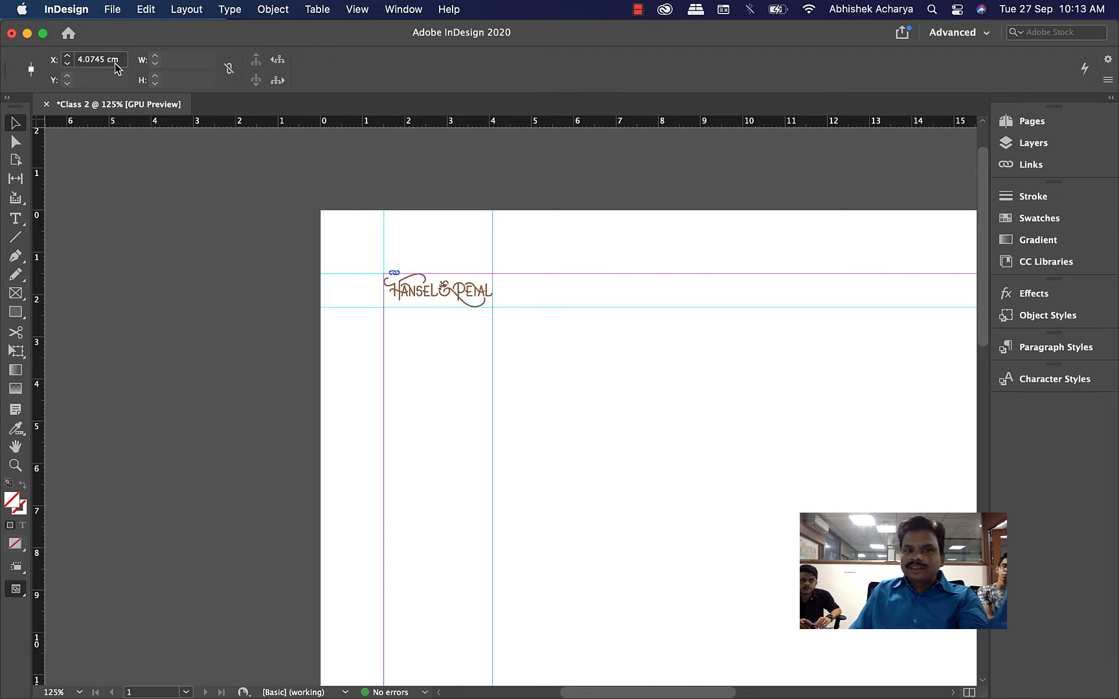
left_click_drag(405, 223, 359, 236)
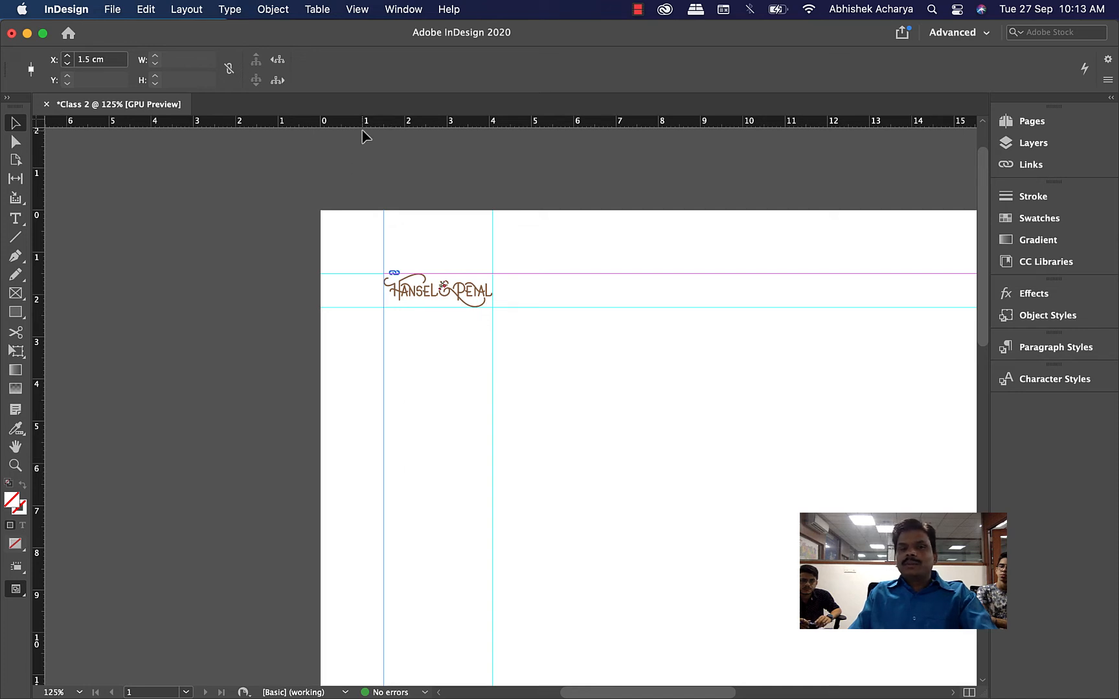
Add a vertical page guide to the right of the logo at about X 7.4 cm and select it.
key("super+equal")
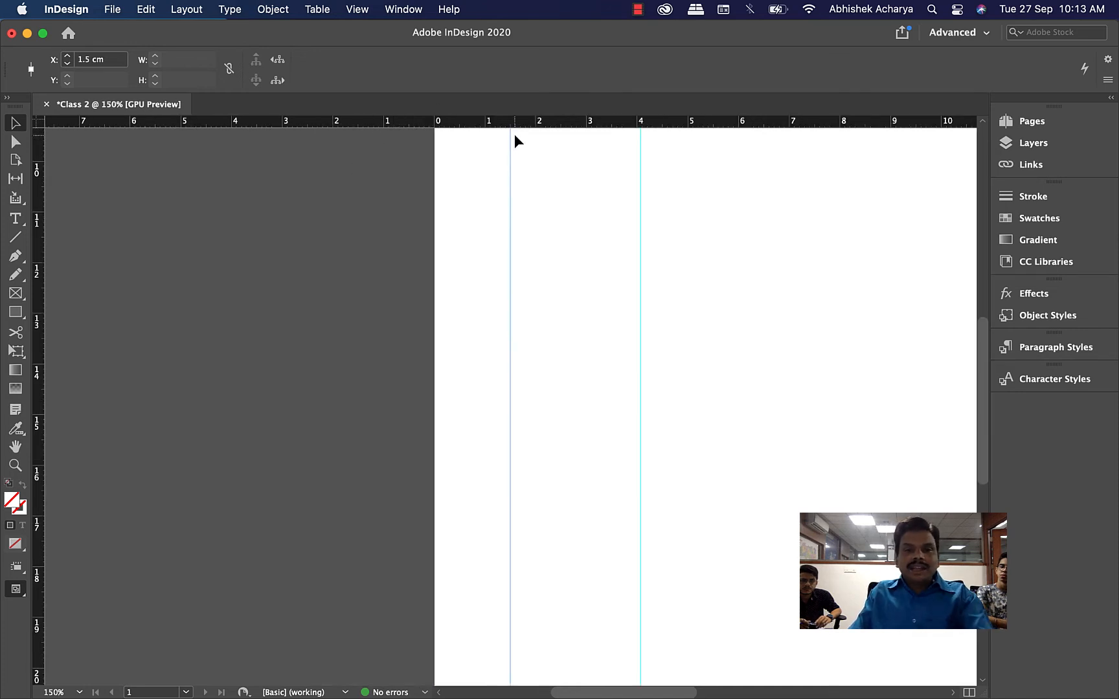
key("super+equal")
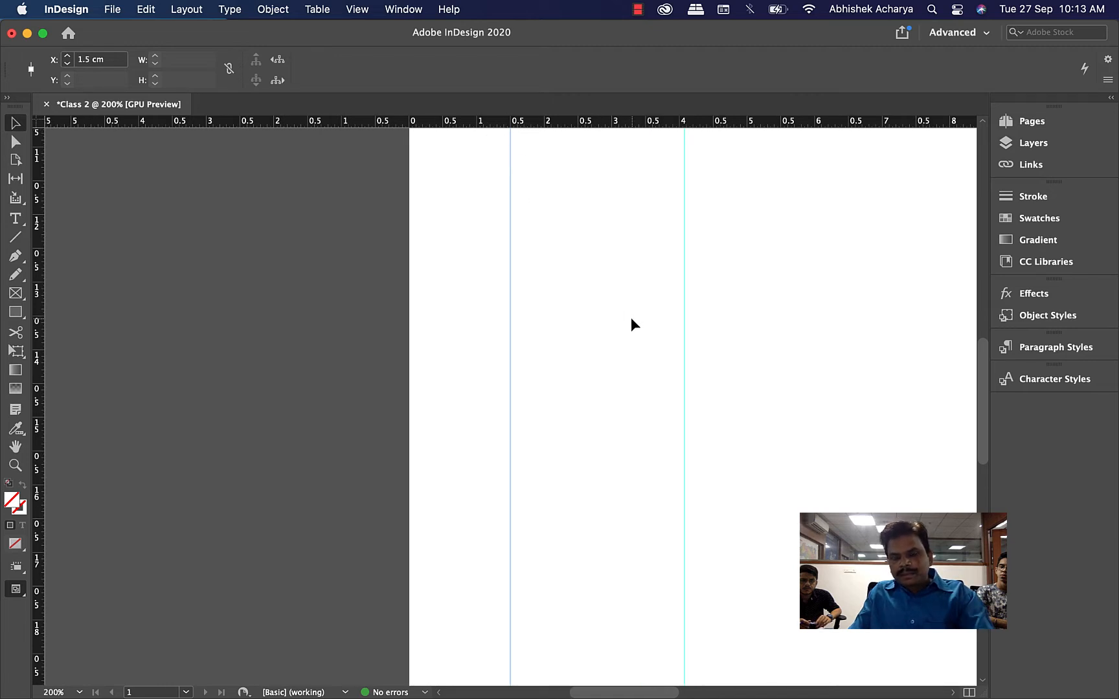
left_click_drag(597, 227, 546, 591)
scroll(527, 400, "right", 2)
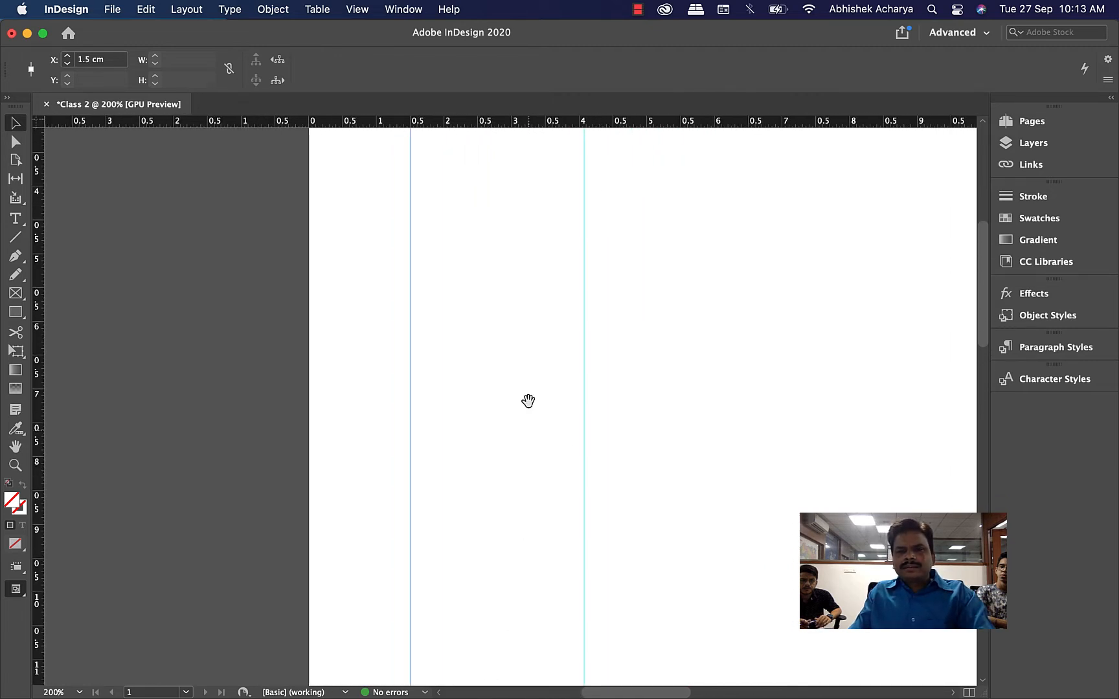
scroll(652, 583, "up", 8)
left_click_drag(652, 619, 532, 472)
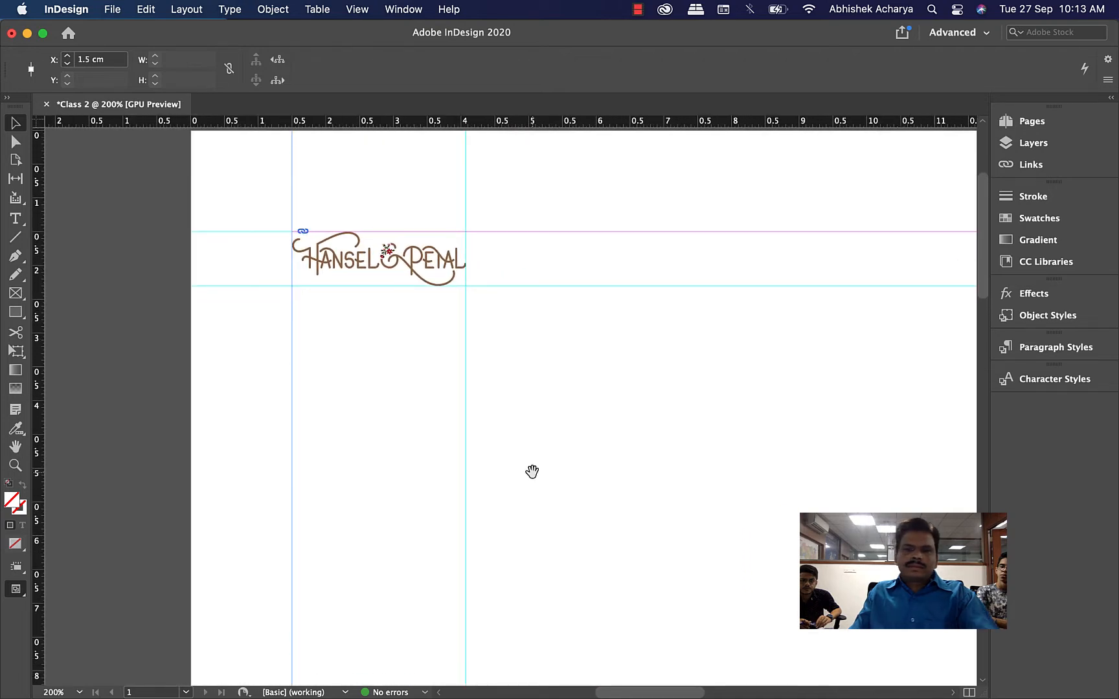
left_click(582, 379)
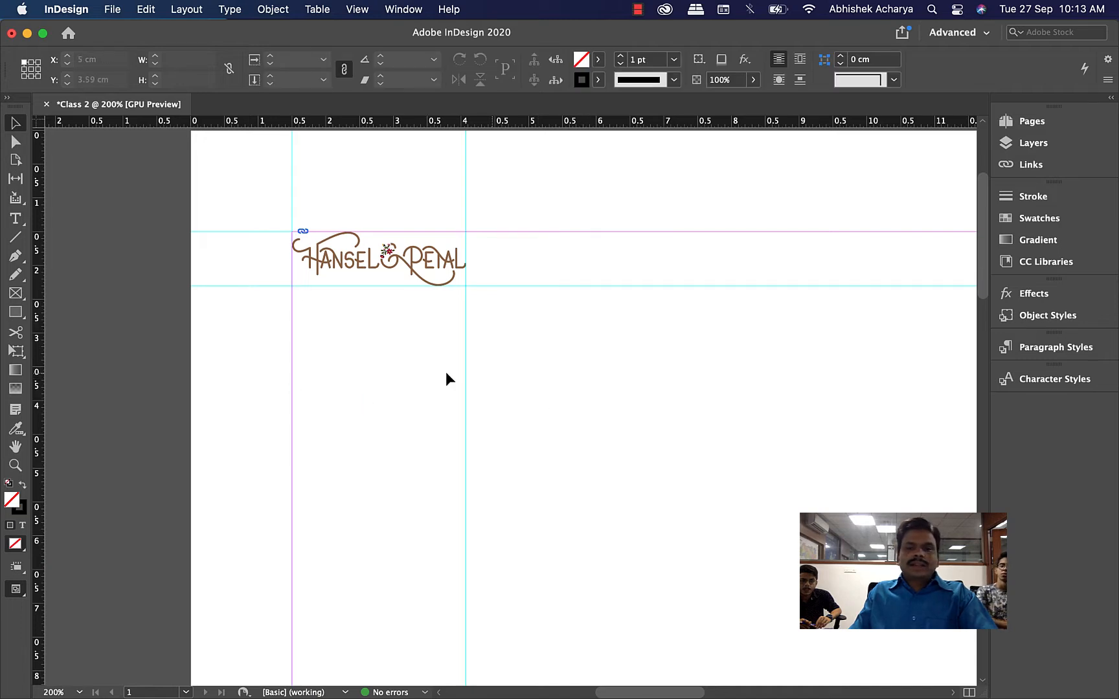
left_click_drag(37, 333, 691, 402)
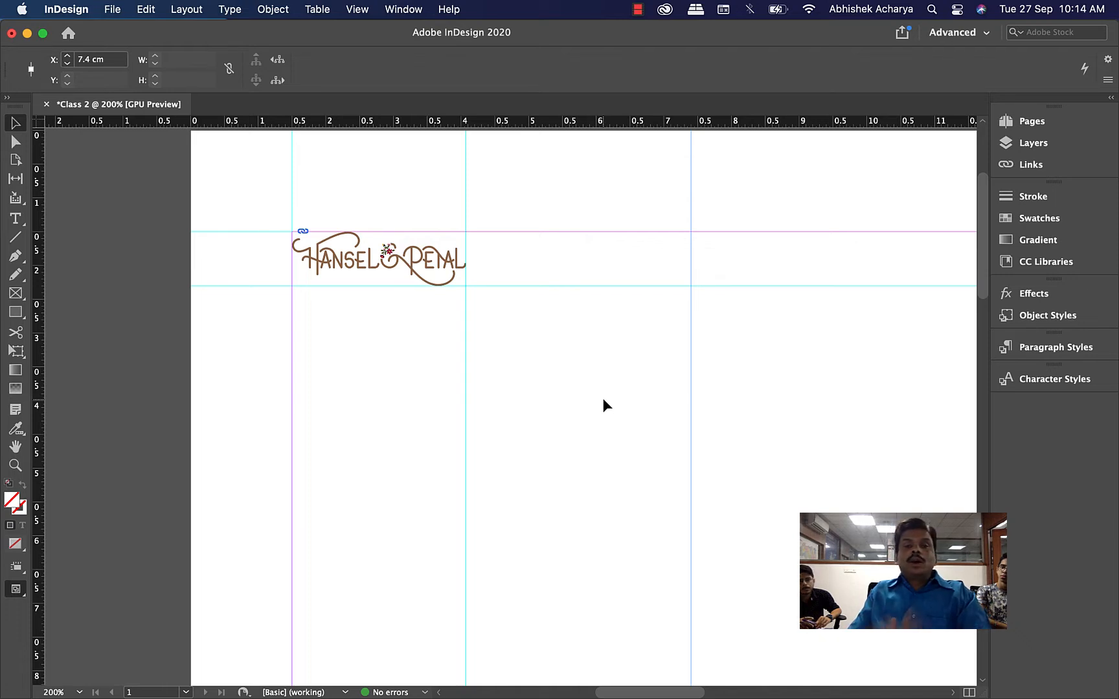
left_click_drag(831, 349, 599, 453)
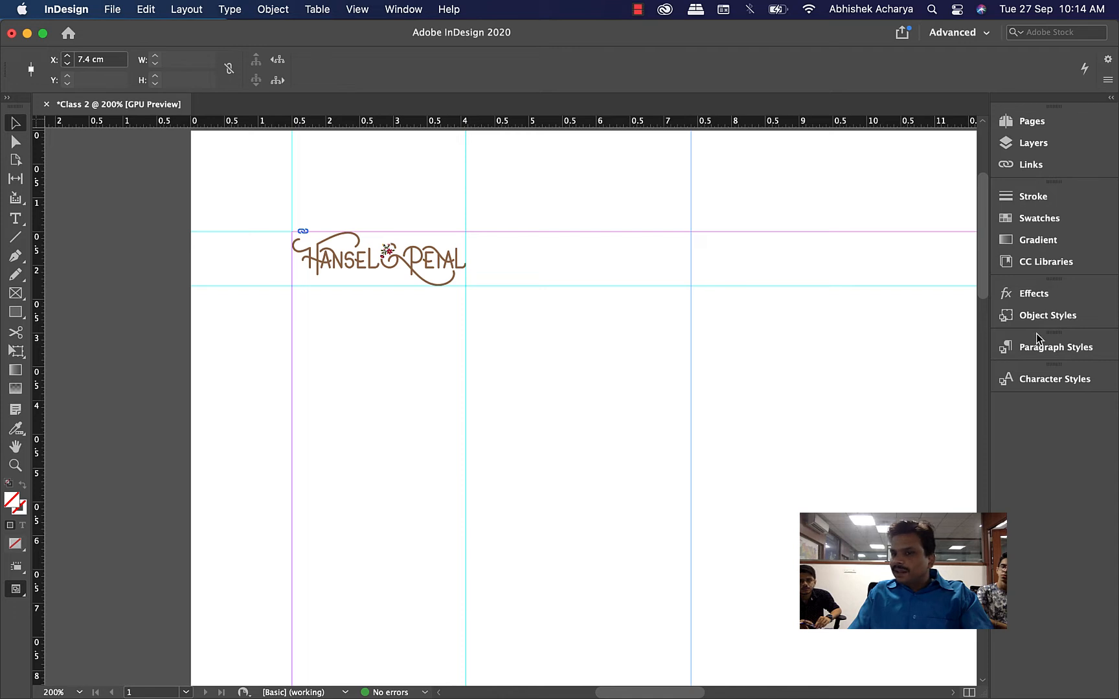
Show the Properties panel for the new vertical guide and hide it again.
left_click(396, 9)
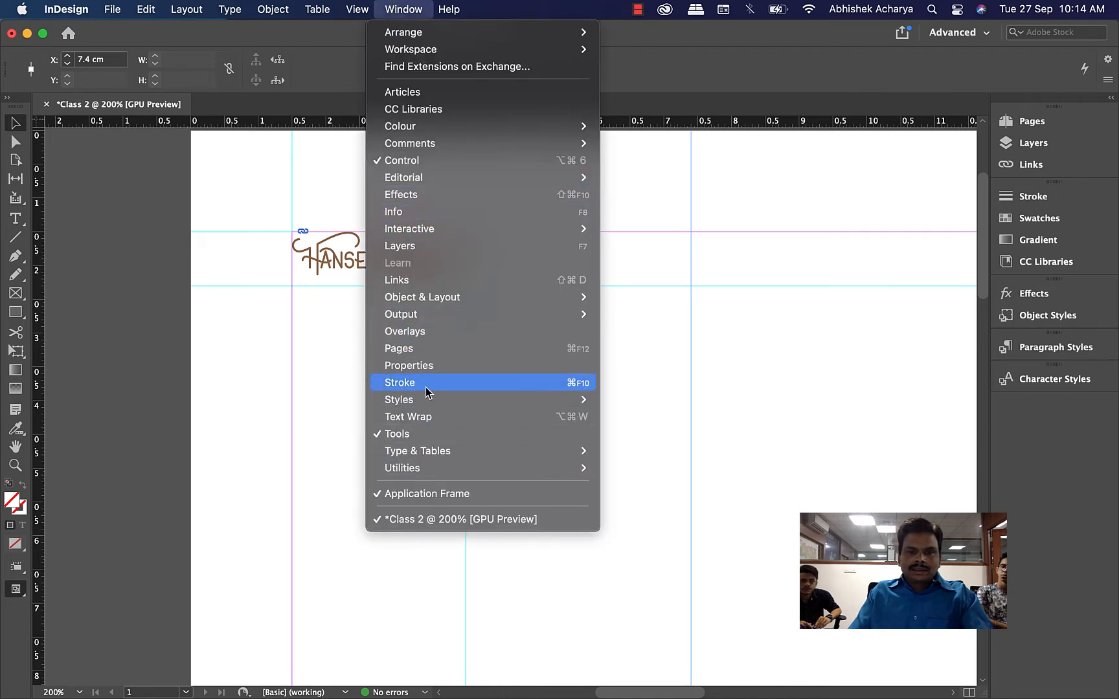
left_click(416, 371)
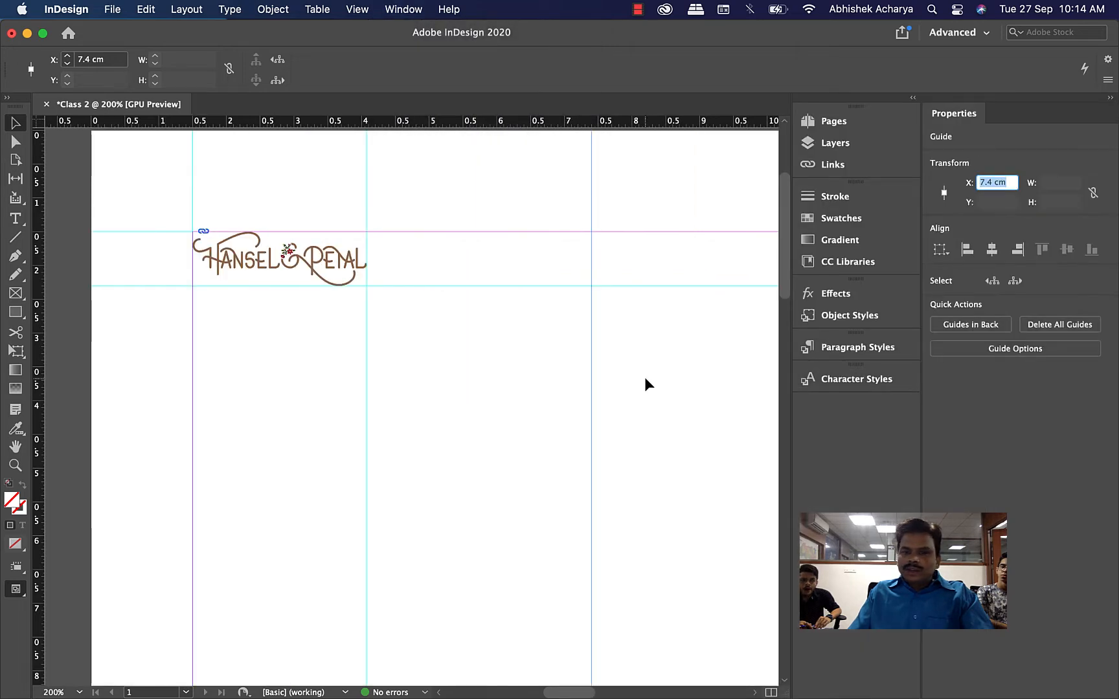
left_click(525, 446)
left_click(591, 446)
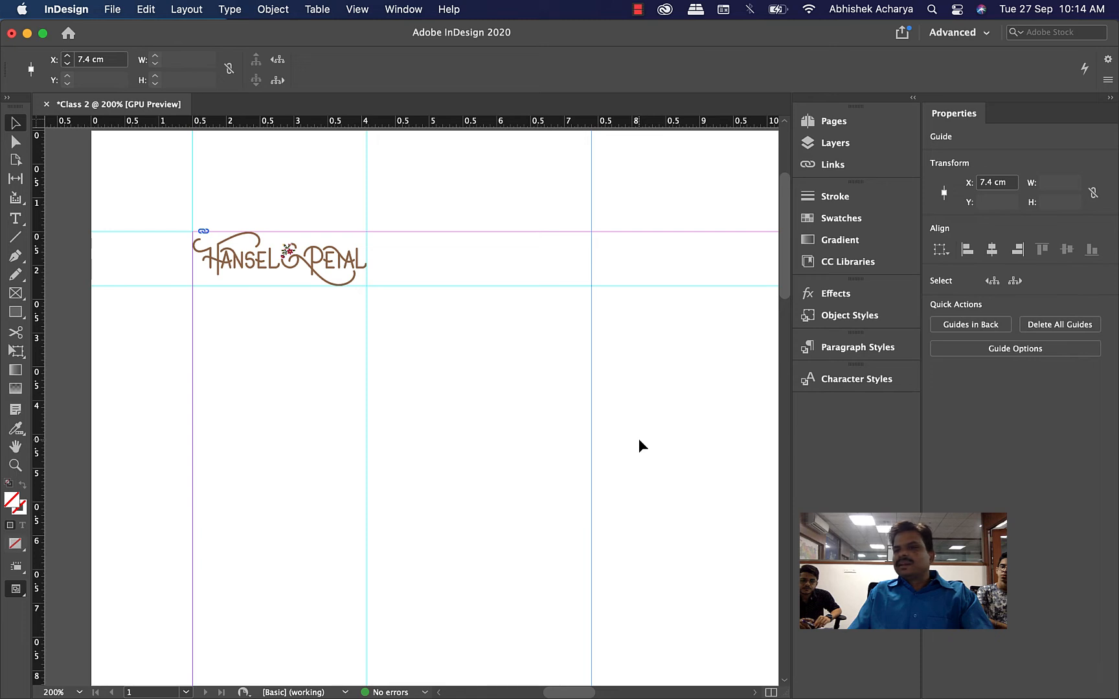
left_click(410, 9)
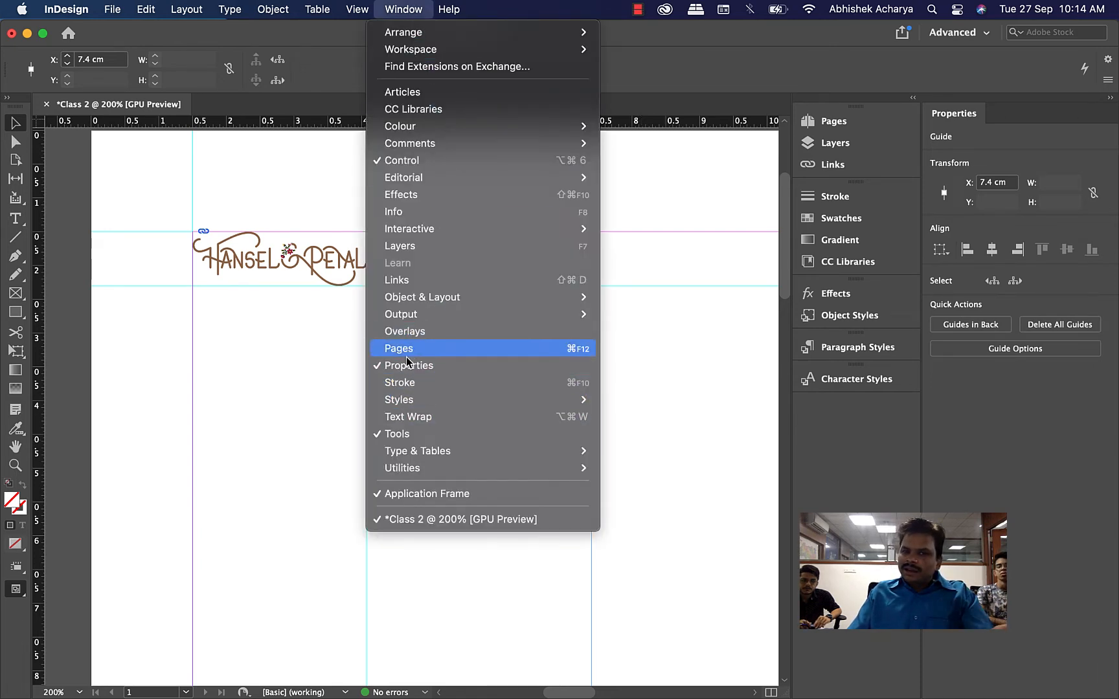
left_click(525, 363)
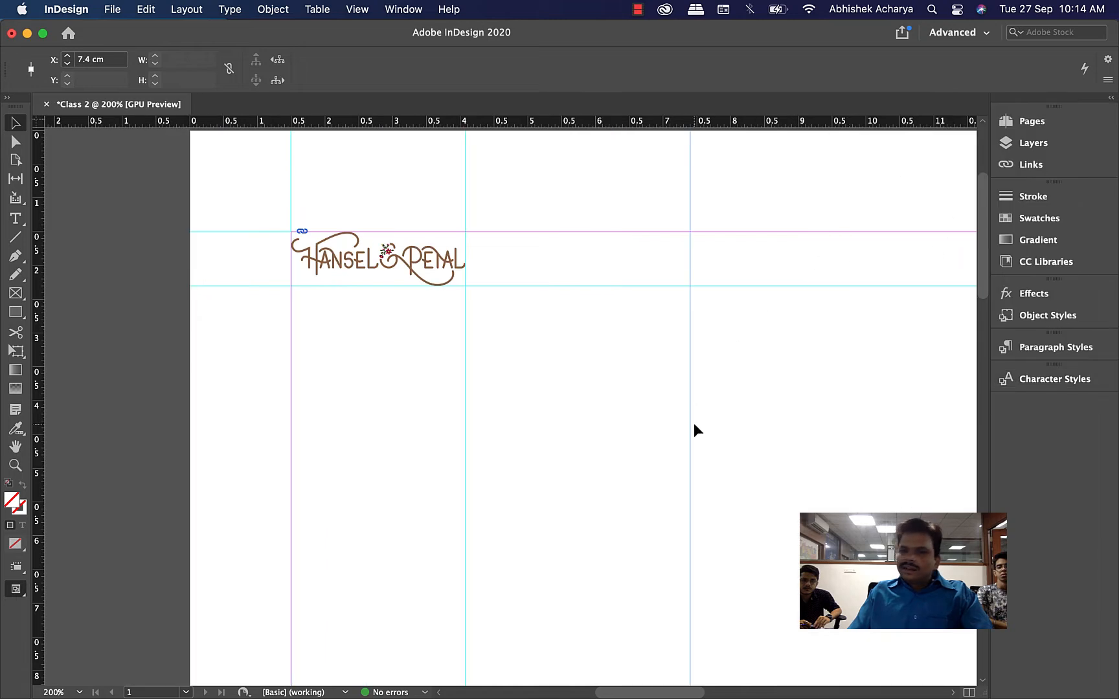
left_click(400, 9)
mouse_move(428, 52)
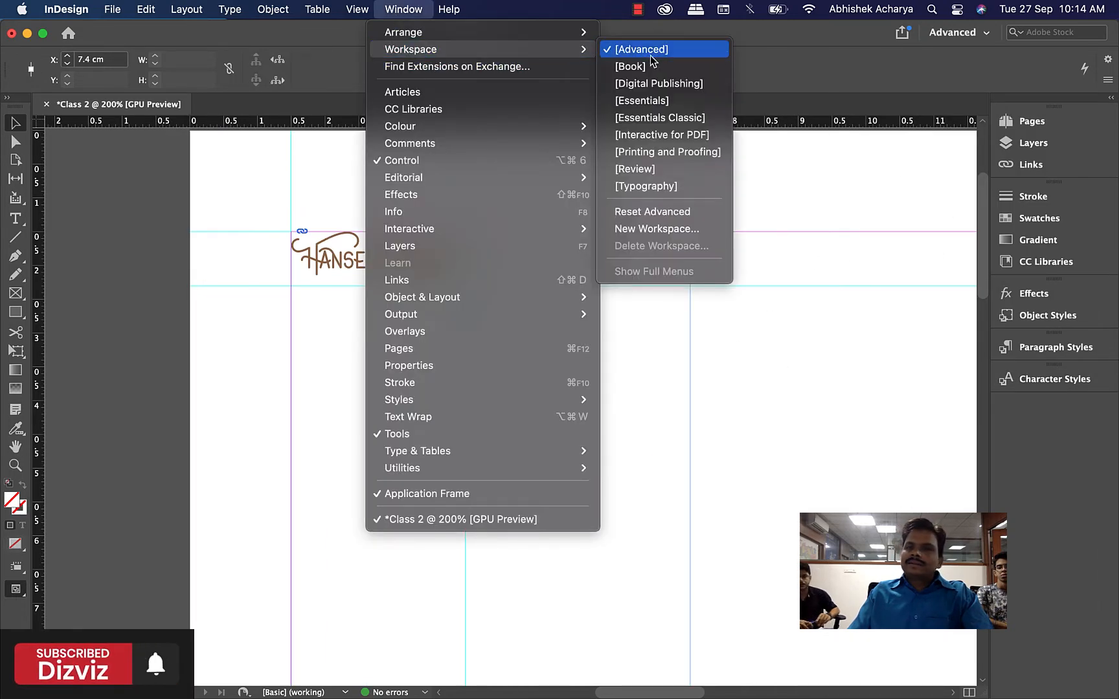
left_click(817, 310)
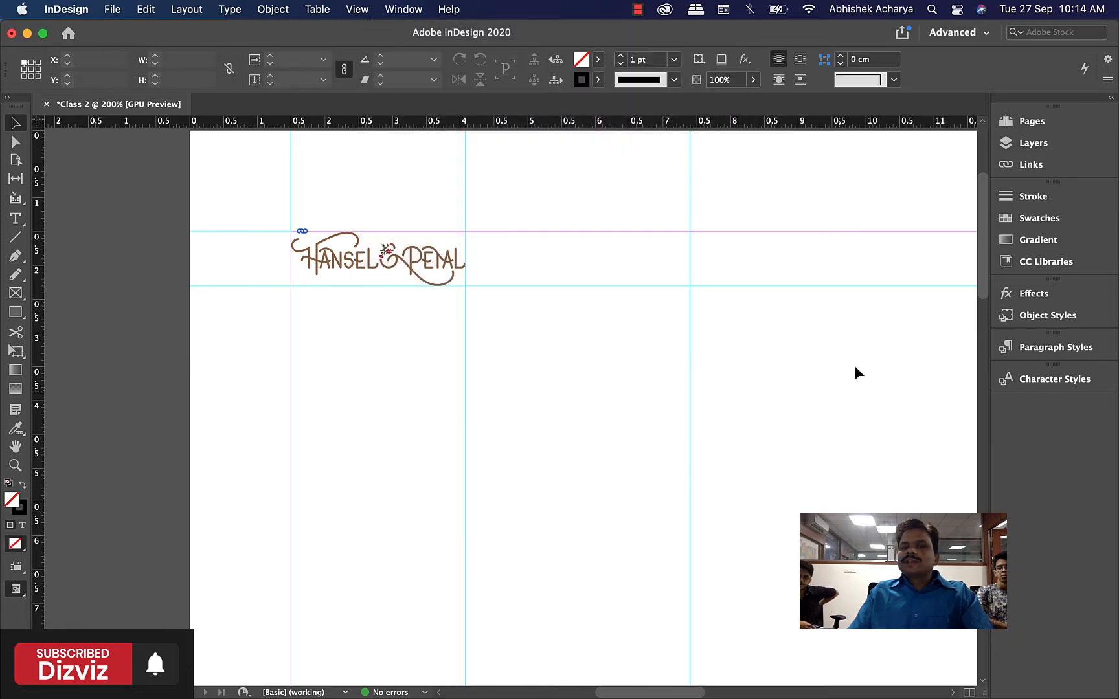
Select the rightmost vertical guide and set its X position to 9 cm.
left_click_drag(836, 379, 614, 510)
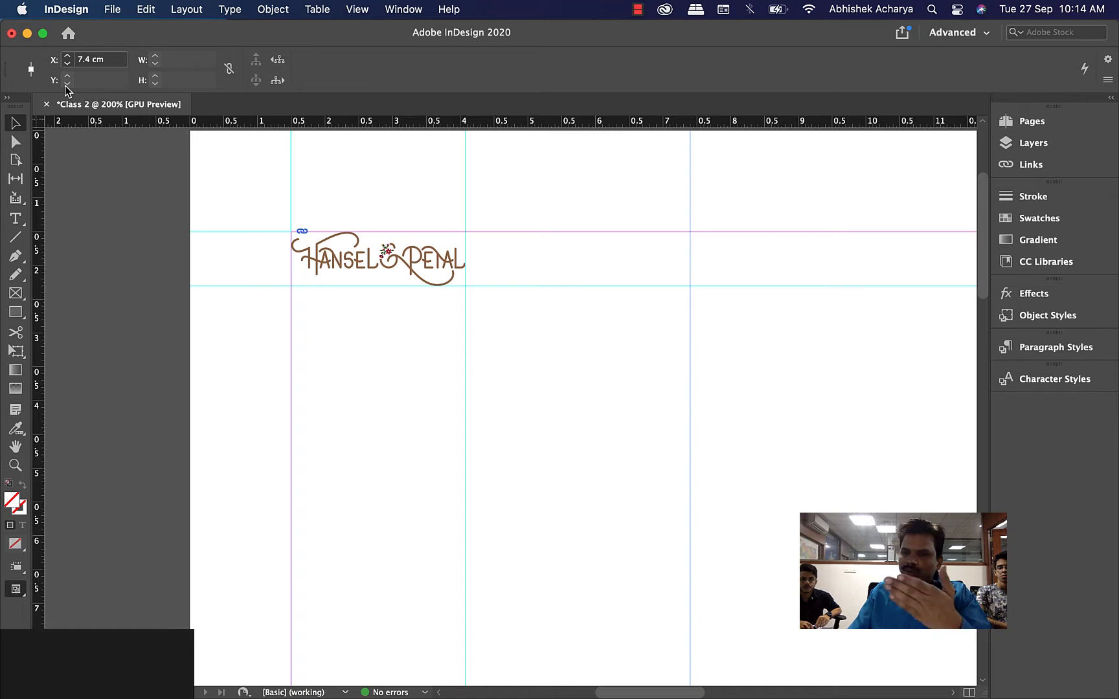
left_click(114, 60)
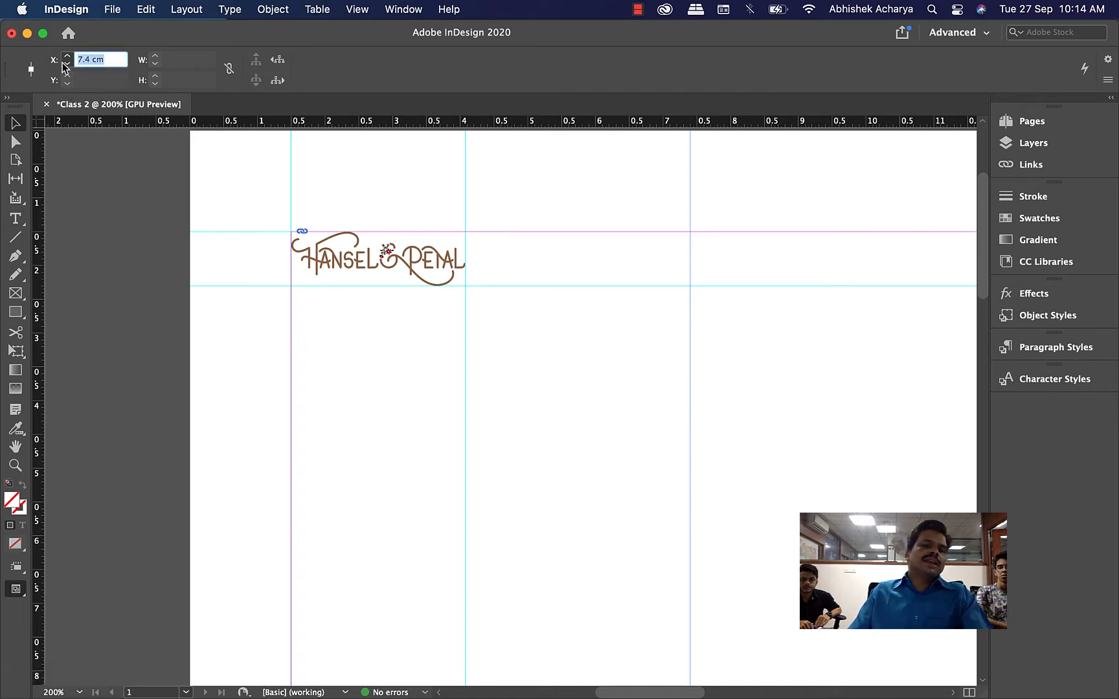
type("9")
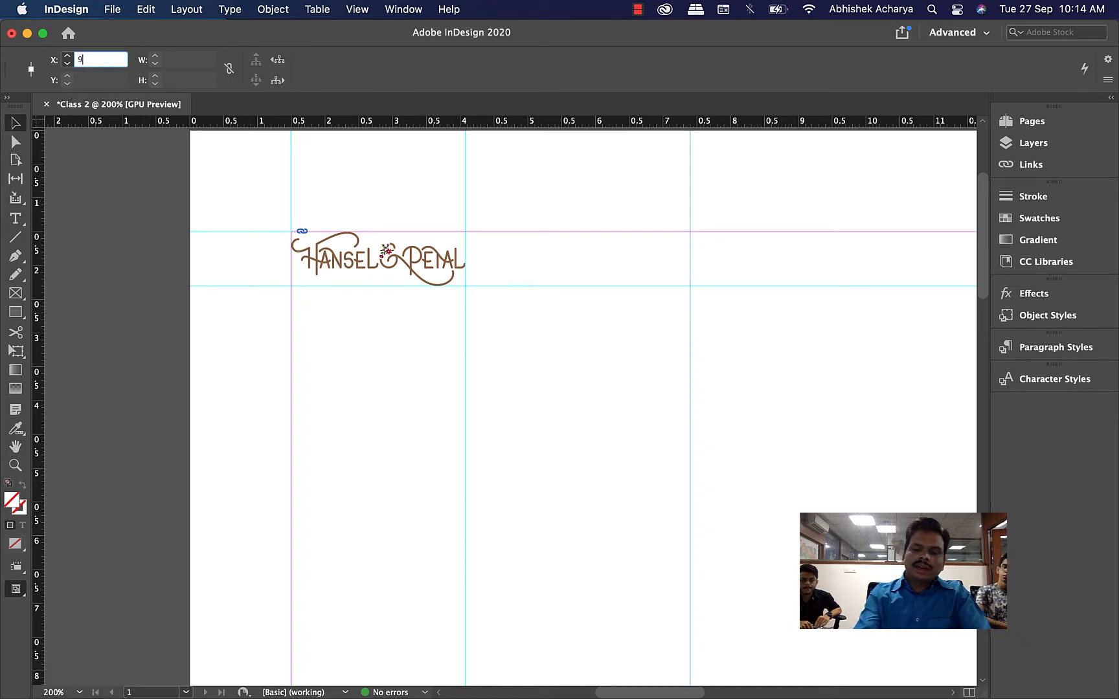
key("Return")
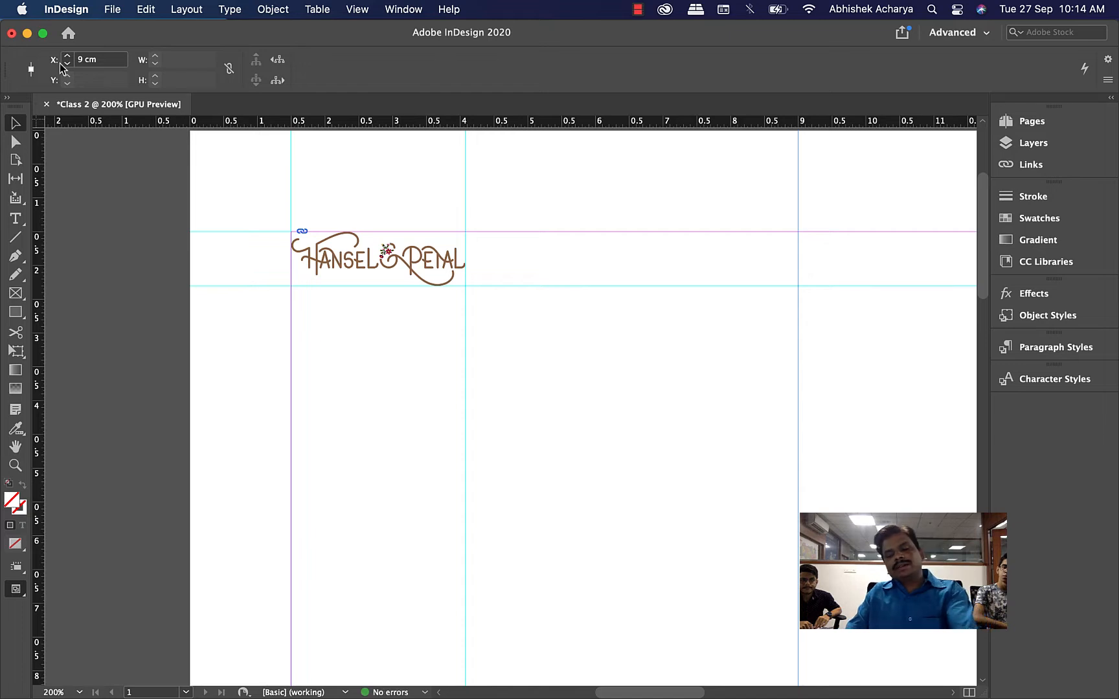
Add a horizontal guide spanning the pasteboard at about Y 16.55 cm and set its Y position to 20 cm.
key("super+1")
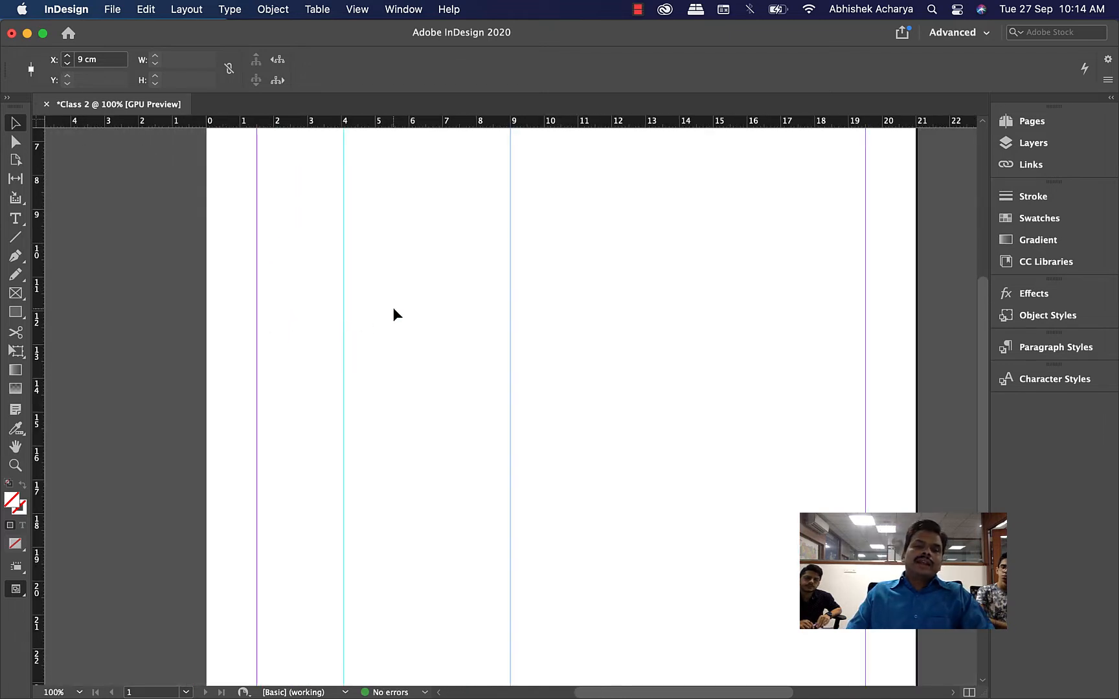
left_click(262, 167)
left_click_drag(165, 124, 156, 464)
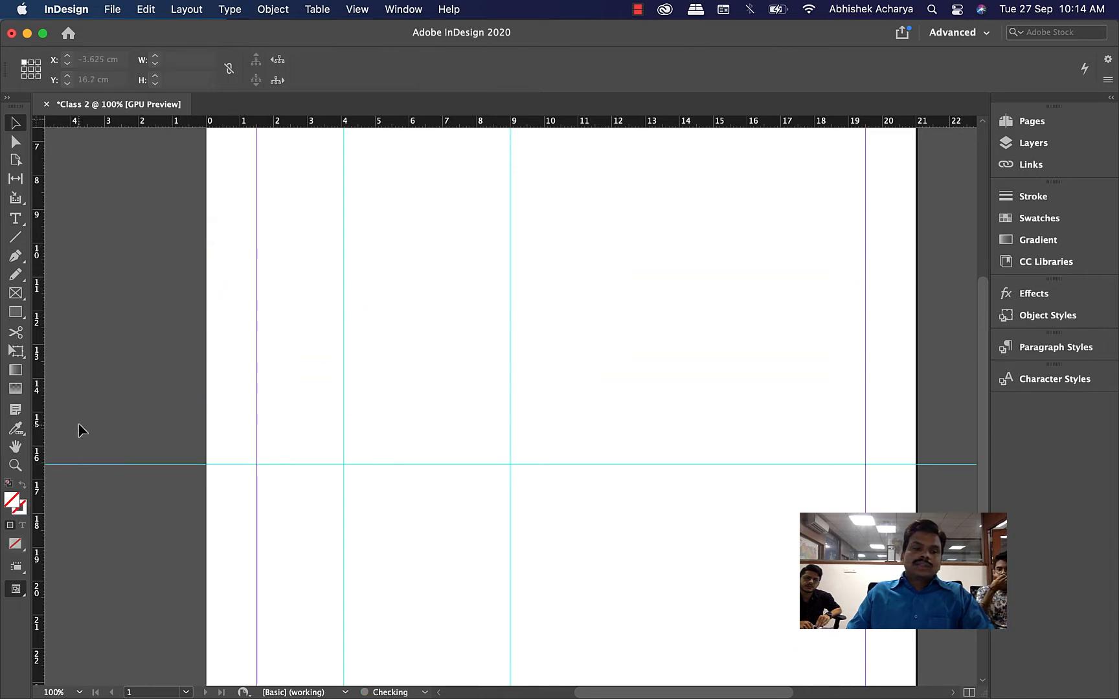
left_click_drag(103, 388, 128, 533)
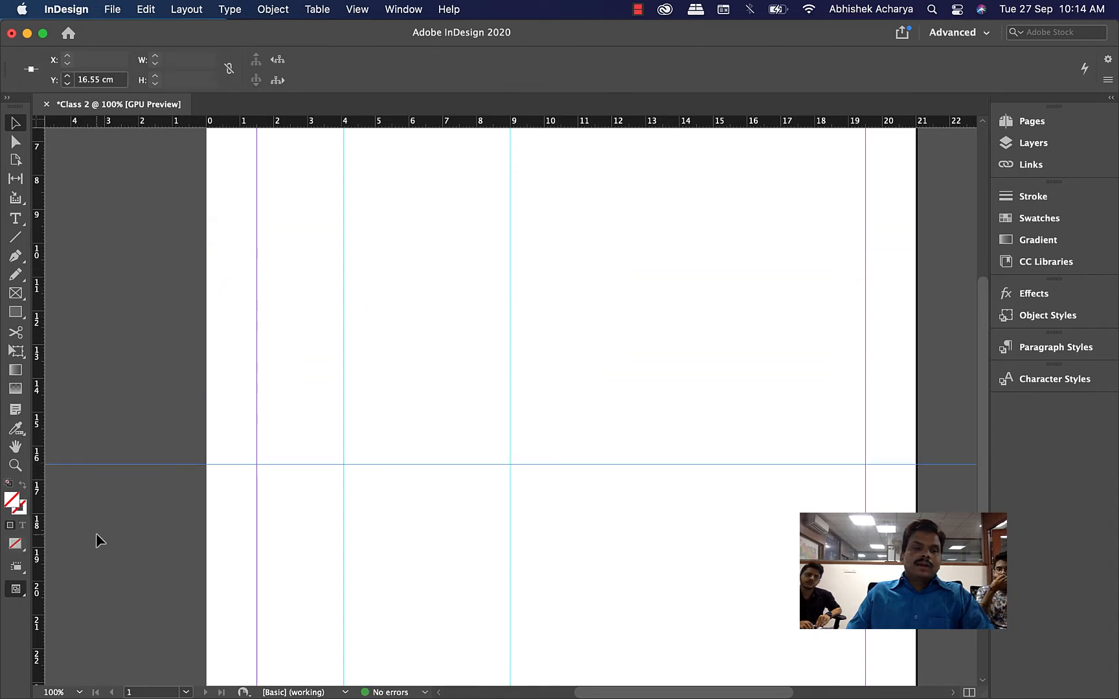
left_click(114, 85)
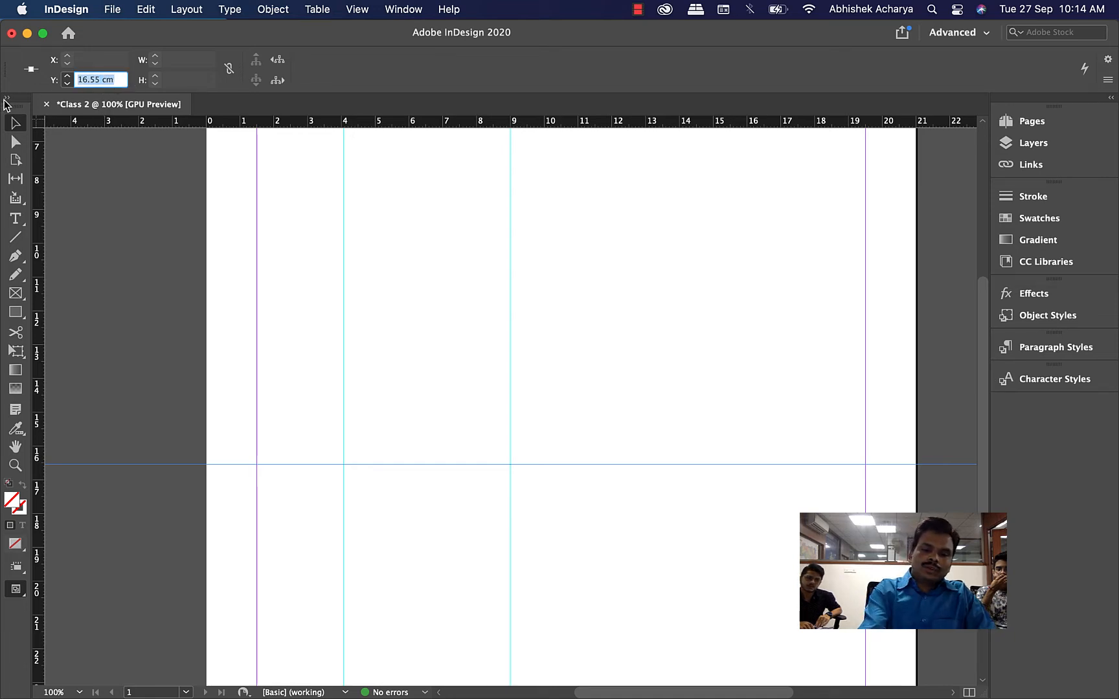
type("20")
key("Return")
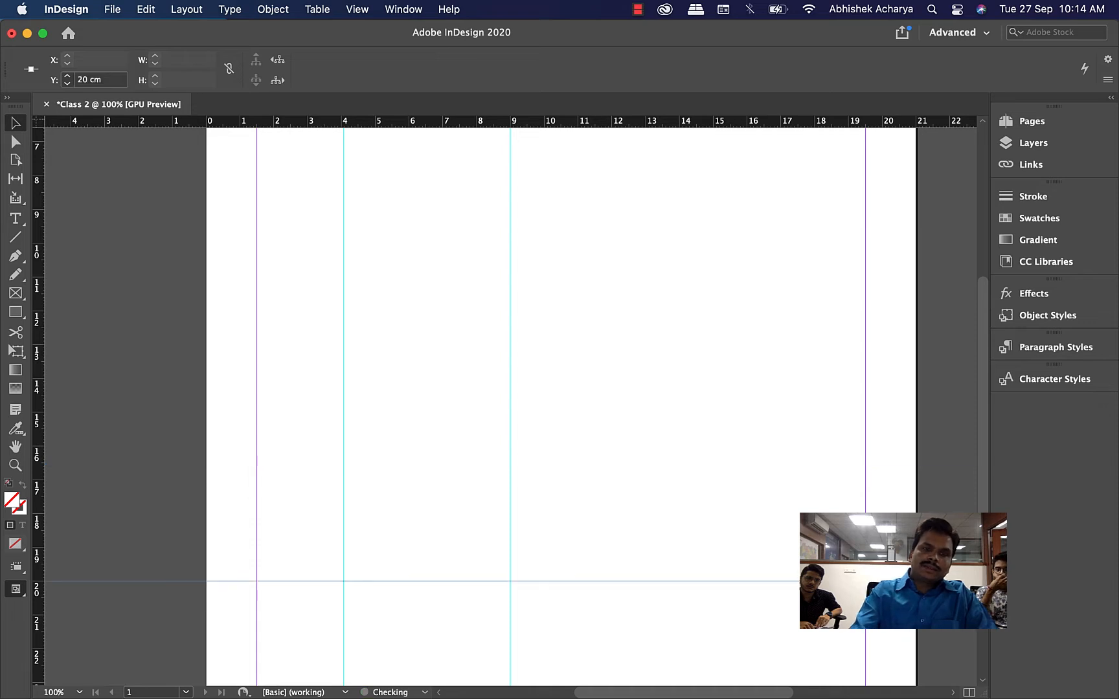
Select the vertical guide at 9 cm together with the horizontal guide at 20 cm and delete both.
key("super+minus")
key("super+minus")
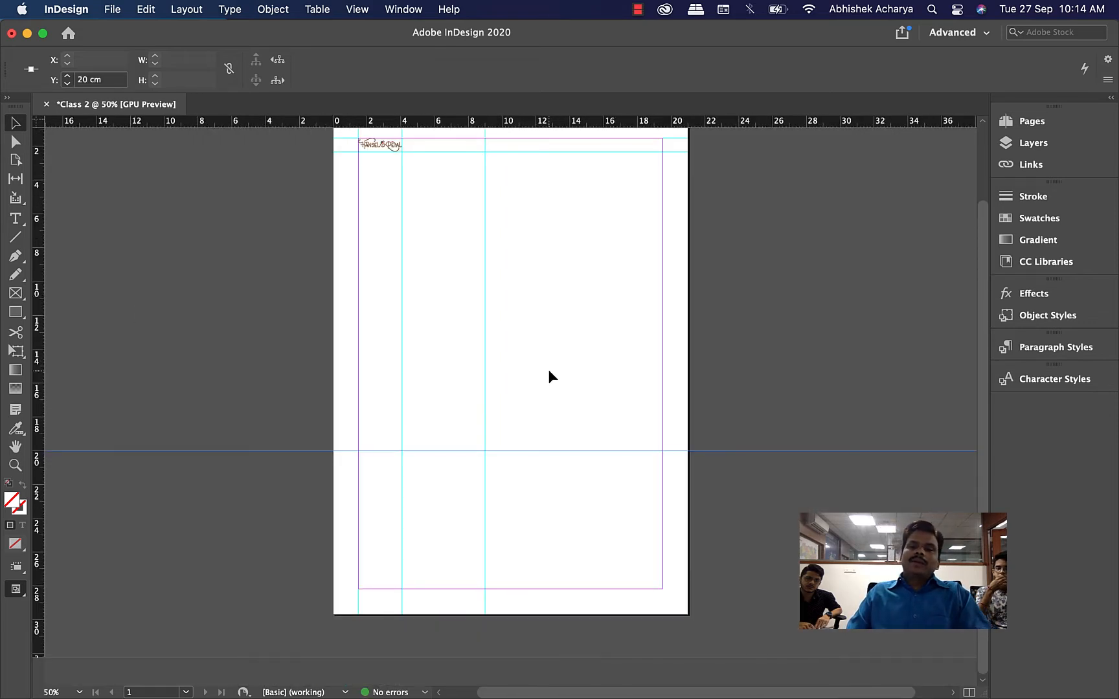
left_click_drag(549, 405, 467, 496)
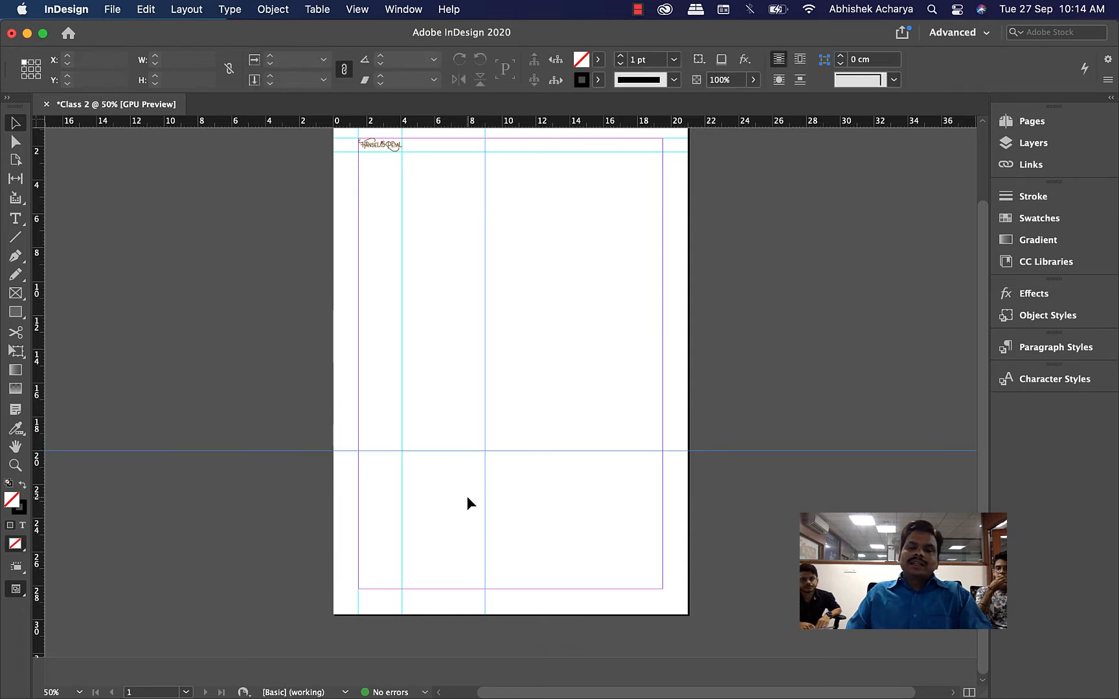
key("Delete")
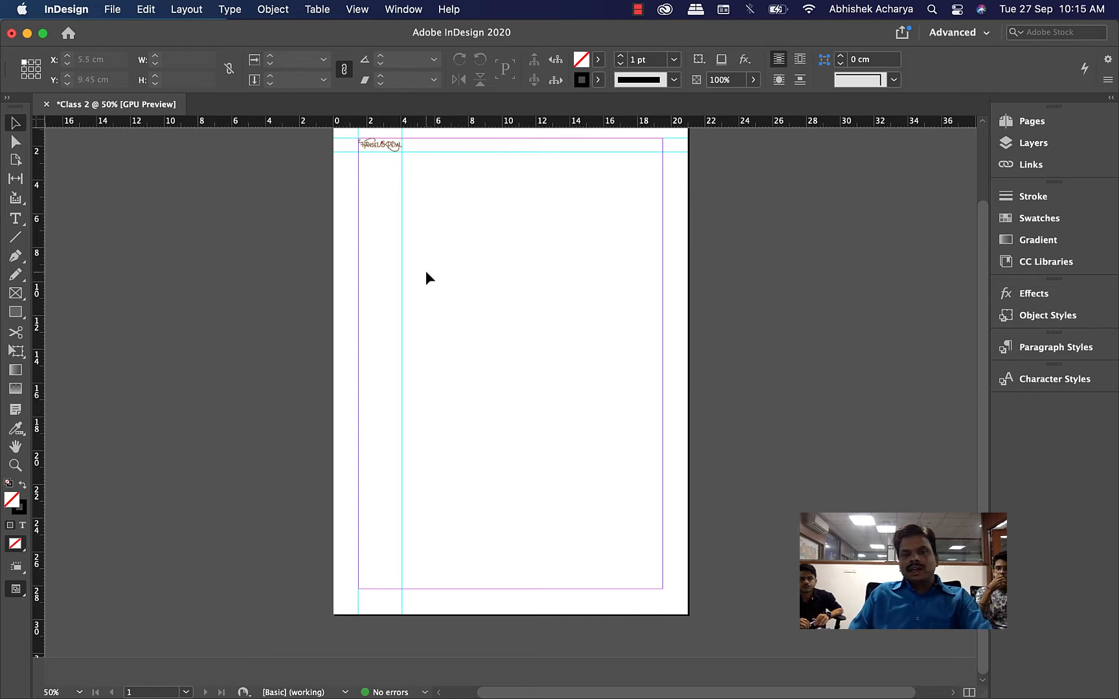
Examine the small logo at the page's upper margin and how it fits between its guides.
left_click_drag(495, 242, 480, 276)
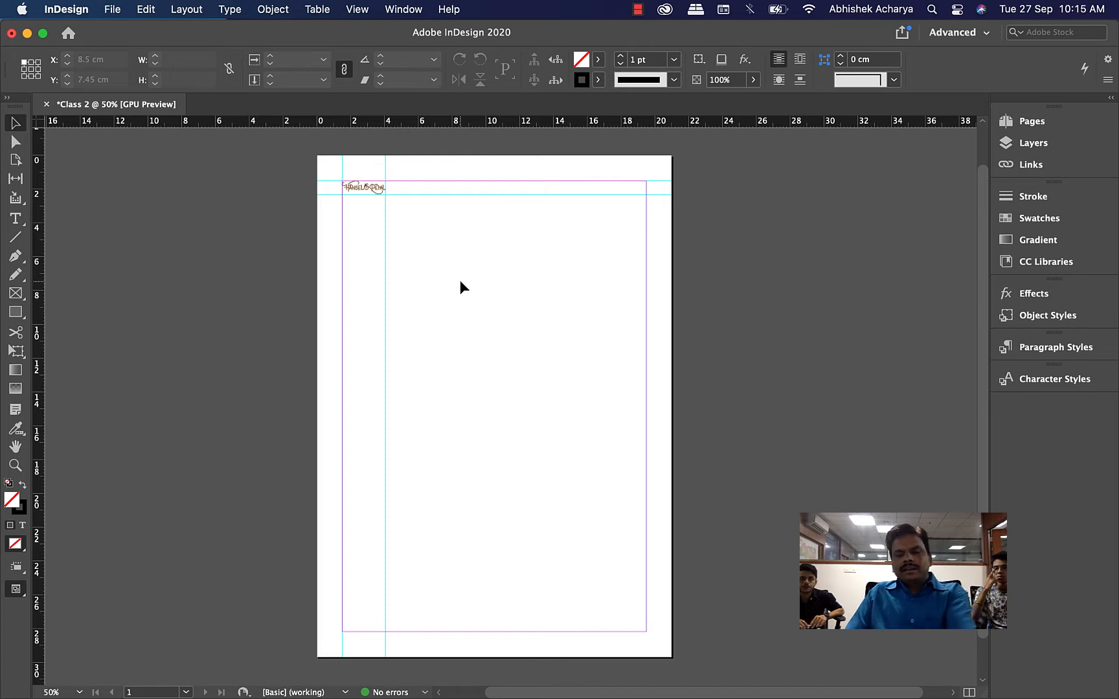
key("super+1")
key("space")
left_click_drag(307, 192, 472, 445)
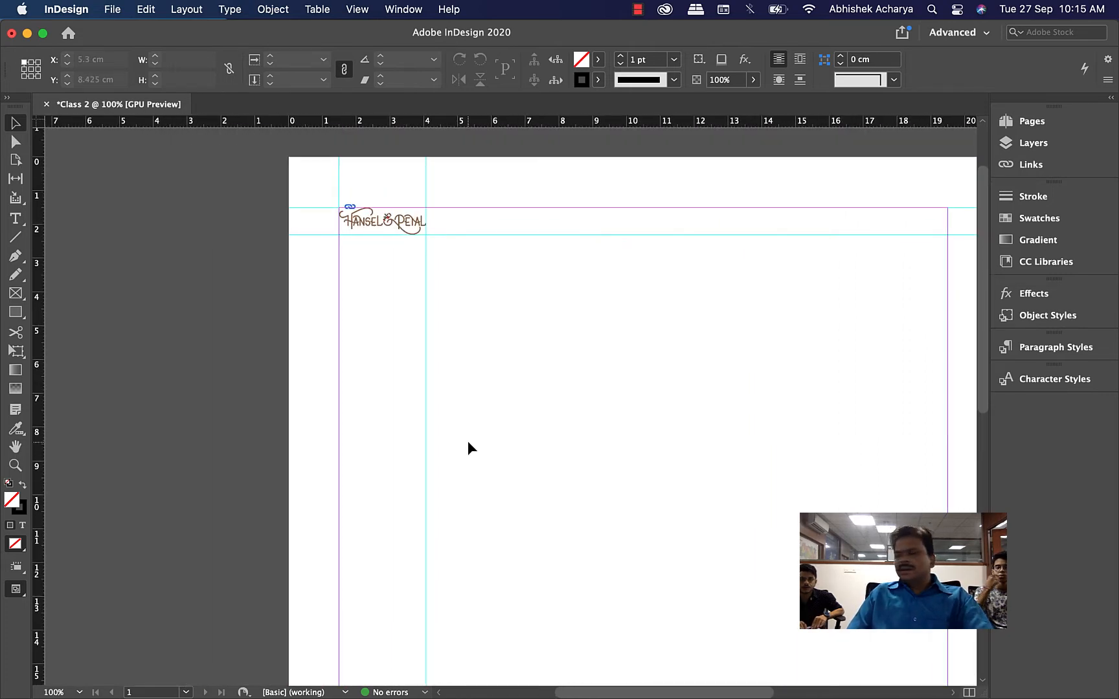
left_click(391, 223)
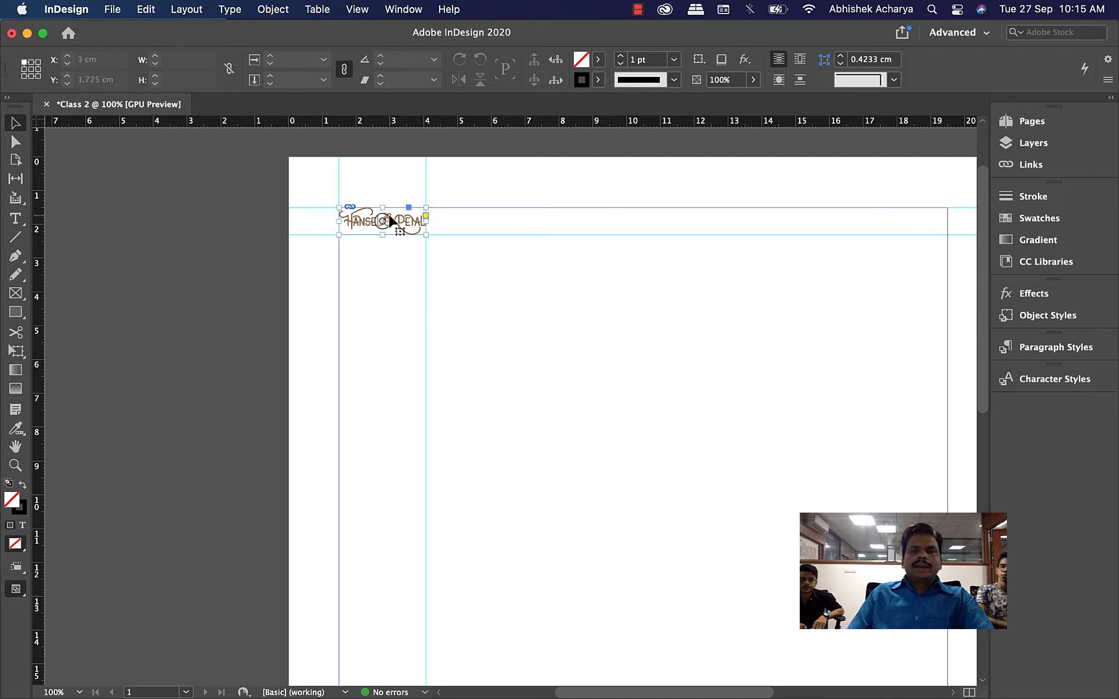
left_click(547, 280)
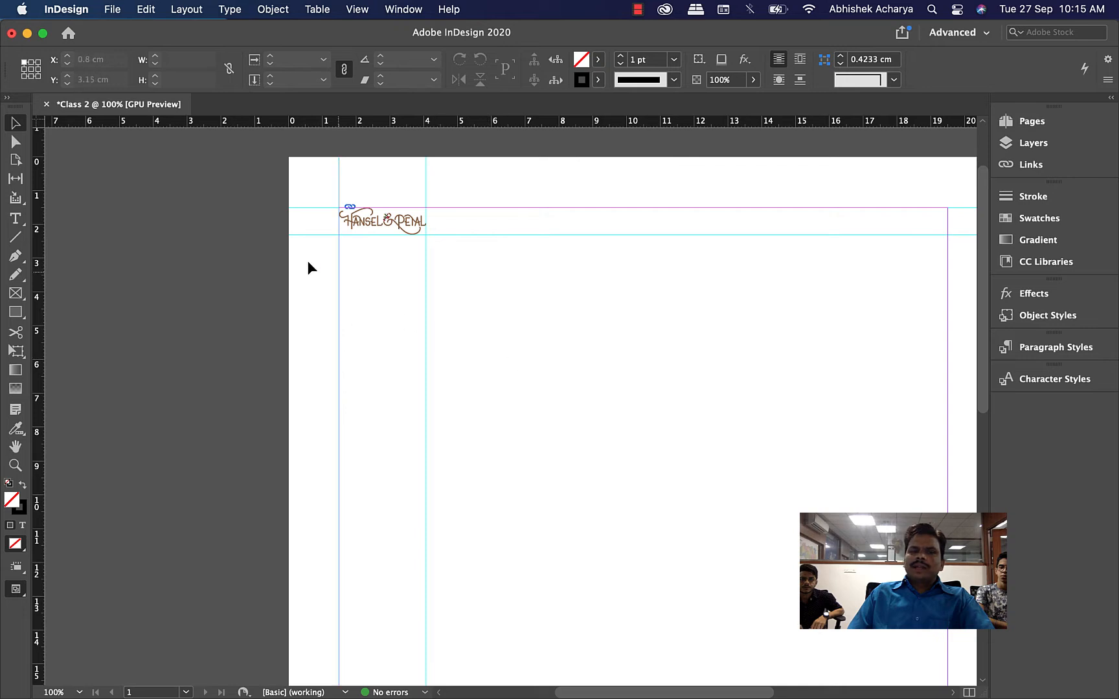
Add page guides: vertical ones at X 7 cm and 14 cm, horizontal ones at about Y 13.5 cm and Y 10 cm.
scroll(623, 481, "down", 1)
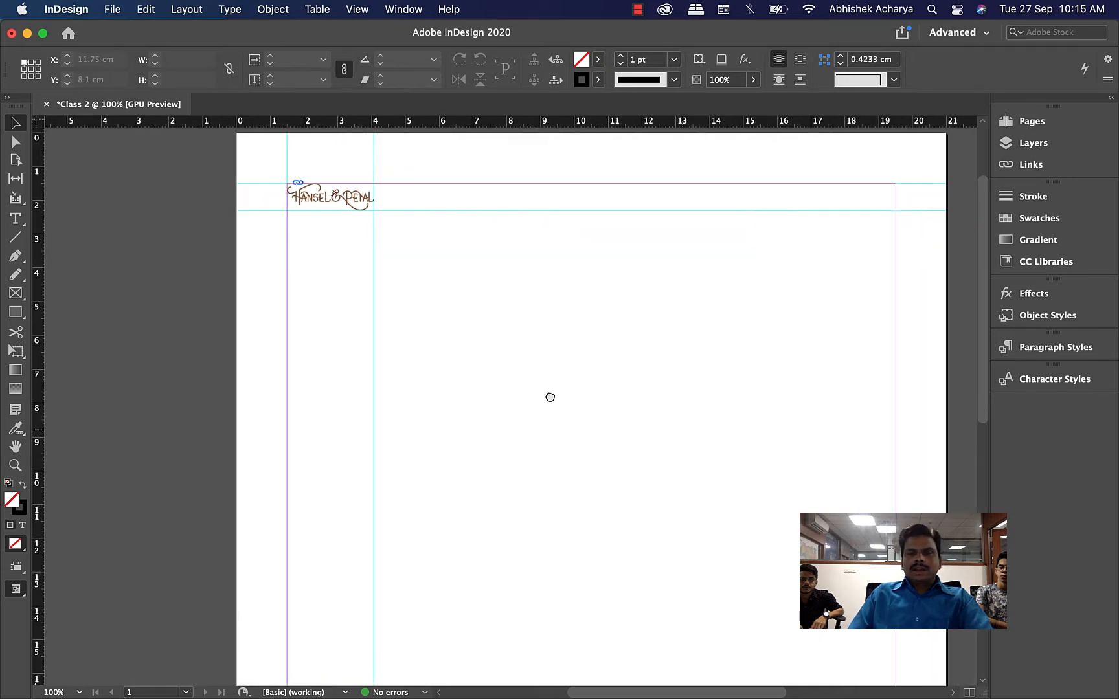
scroll(550, 395, "right", 5)
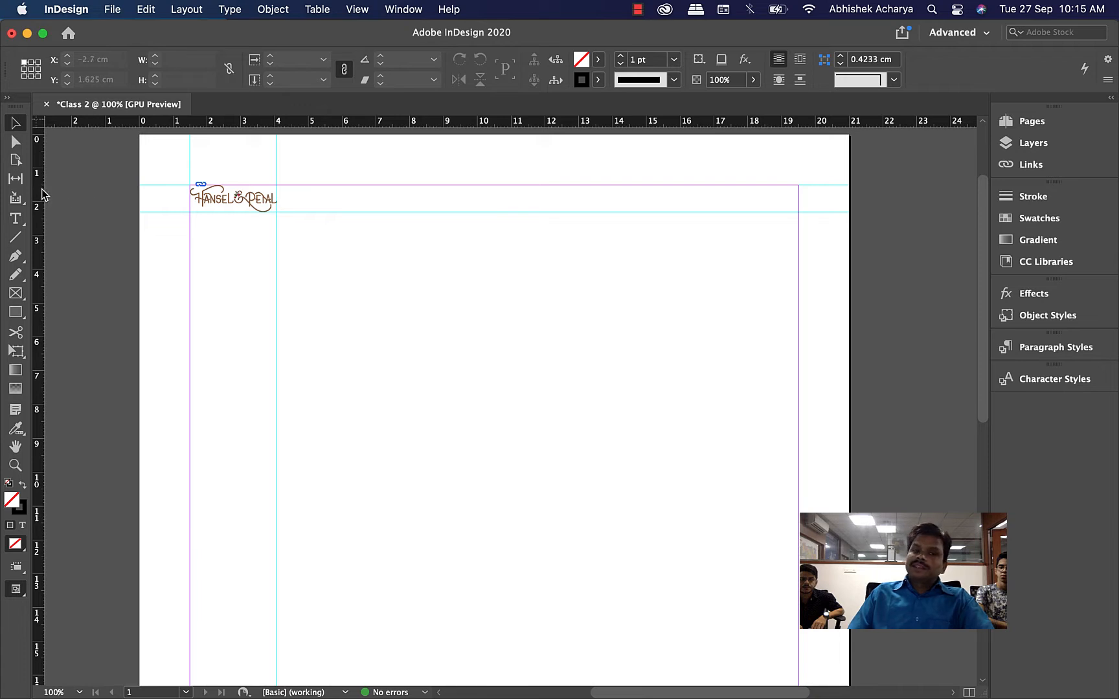
left_click_drag(40, 195, 379, 301)
left_click_drag(36, 370, 614, 389)
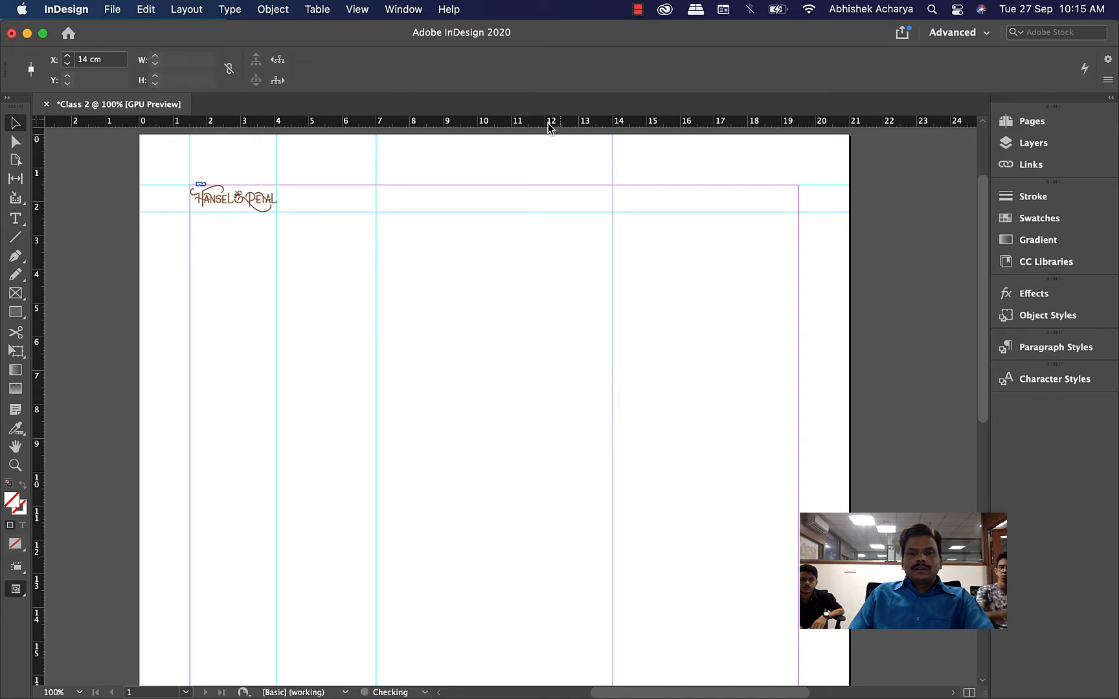
left_click_drag(551, 123, 565, 590)
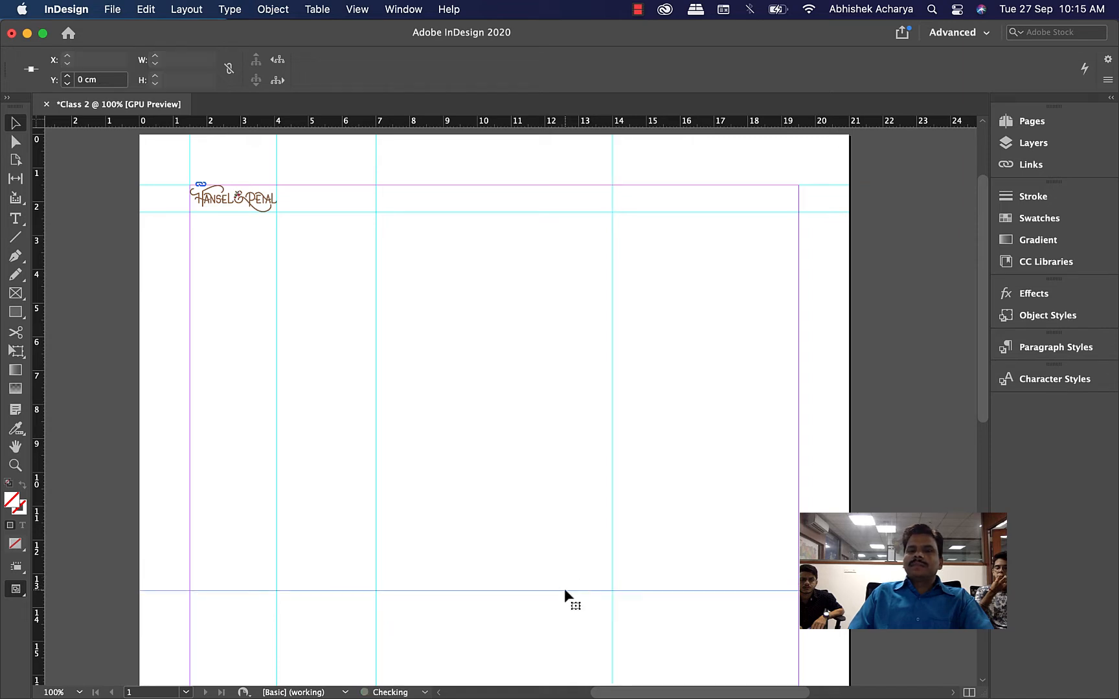
left_click_drag(561, 123, 563, 472)
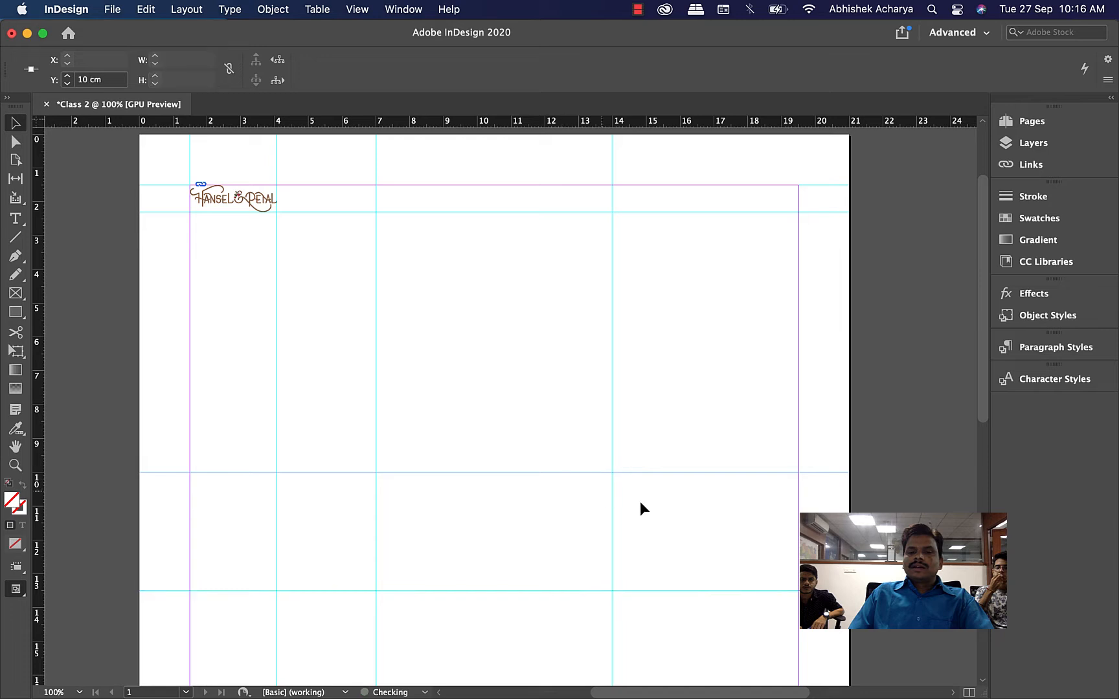
Place HP_Logos.ai from X 7 cm, Y 10 cm at 7 cm wide between the new guides, with no stroke.
left_click(541, 350)
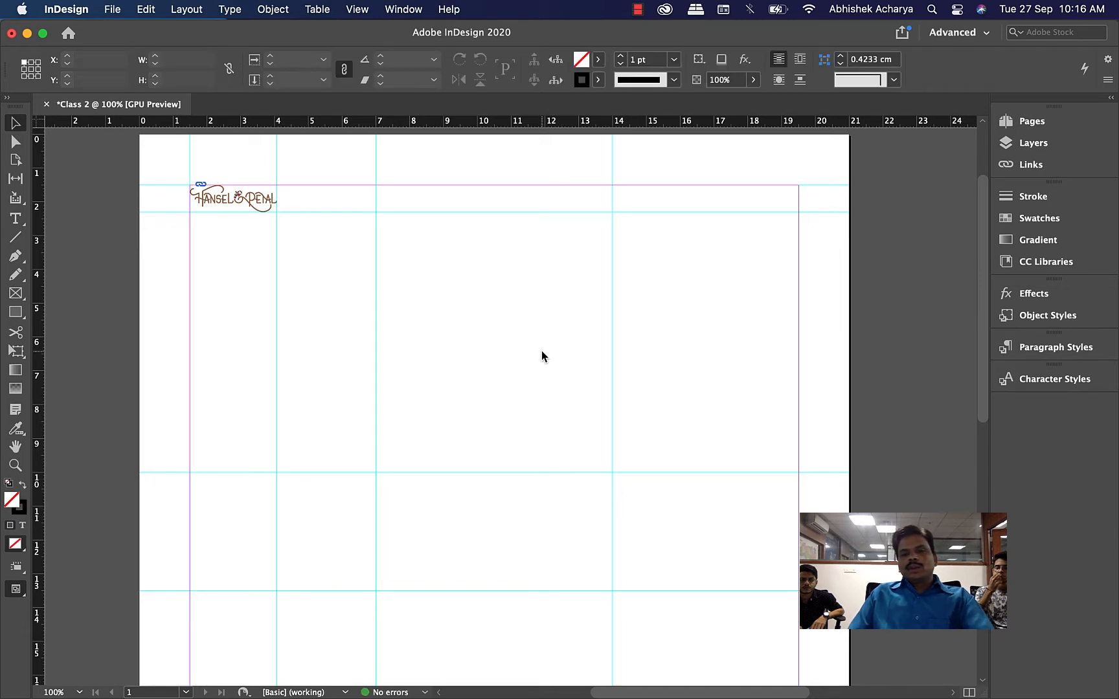
key("super+d")
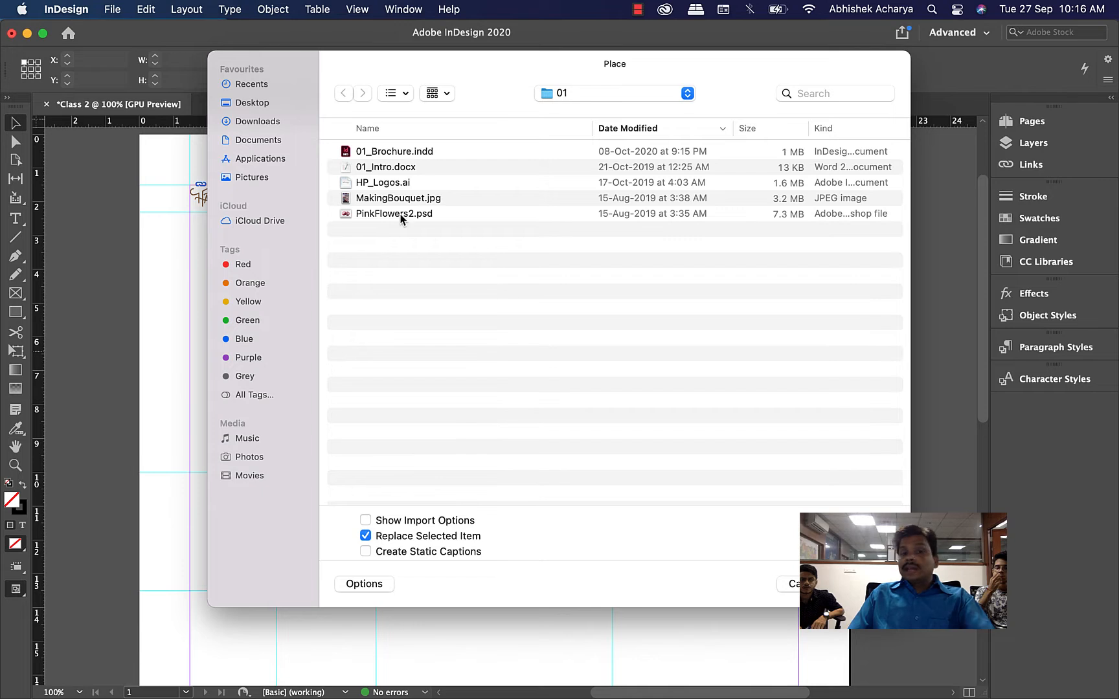
key("h")
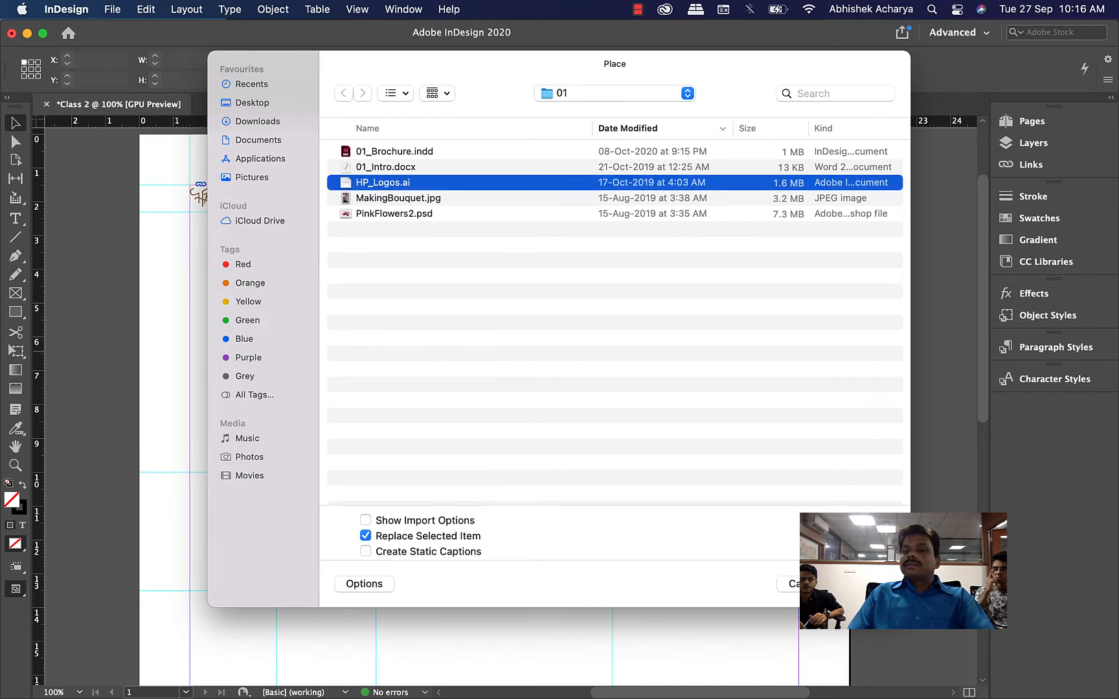
key("Return")
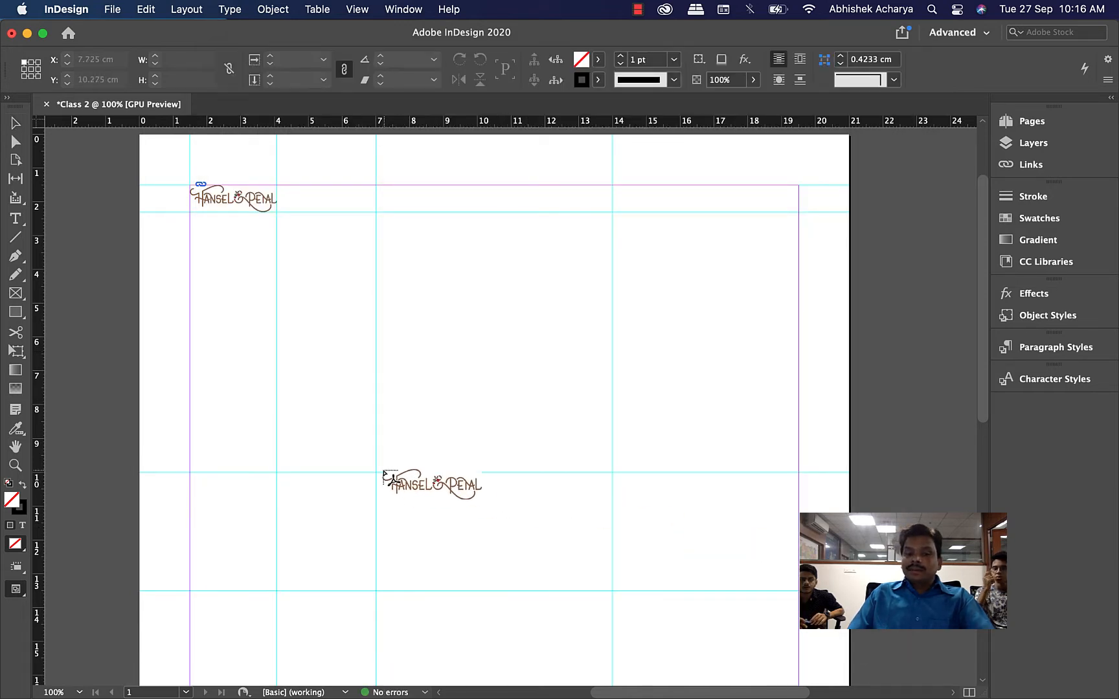
left_click_drag(376, 473, 613, 626)
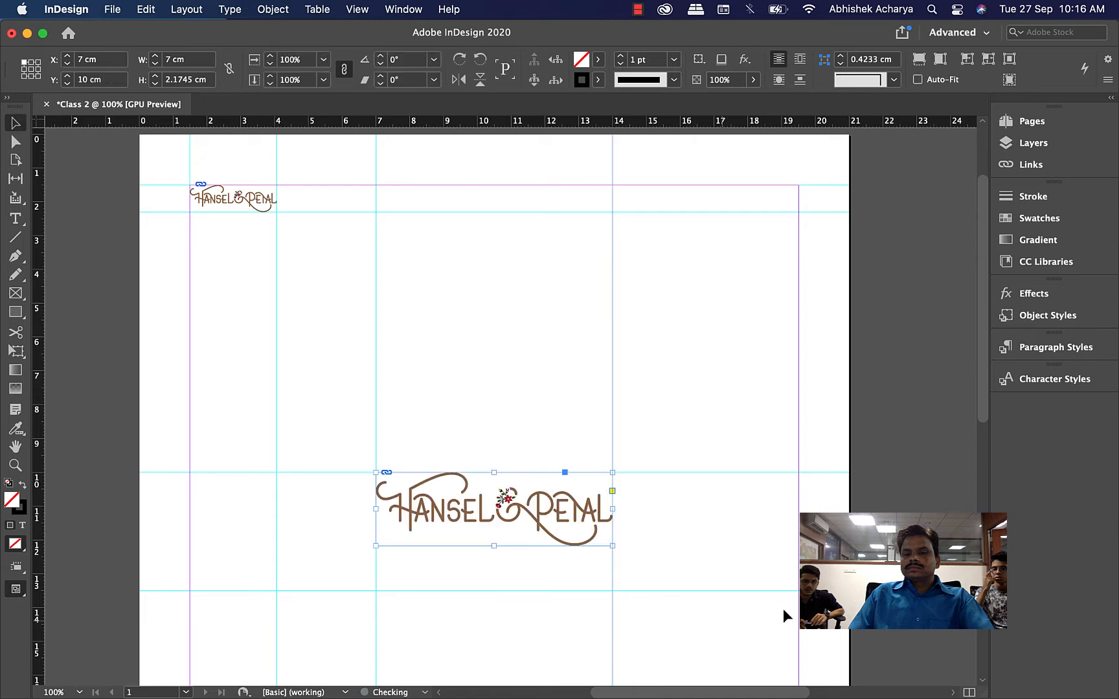
key("slash")
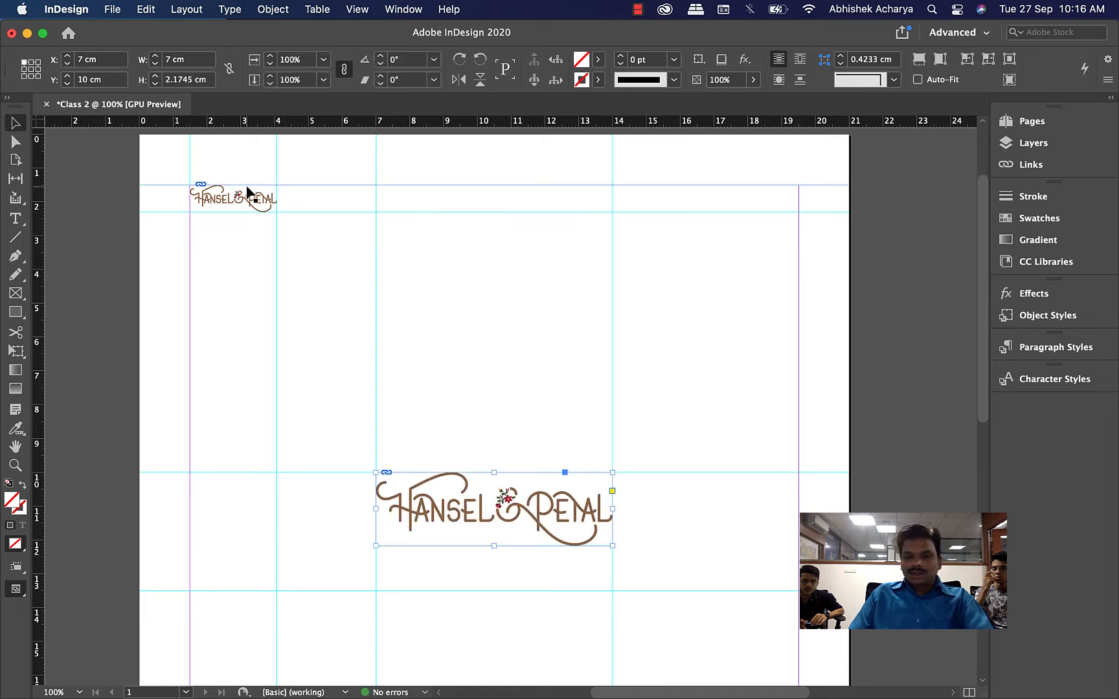
Check how the large logo fits between the new guides and delete it.
left_click(504, 395)
left_click(556, 519)
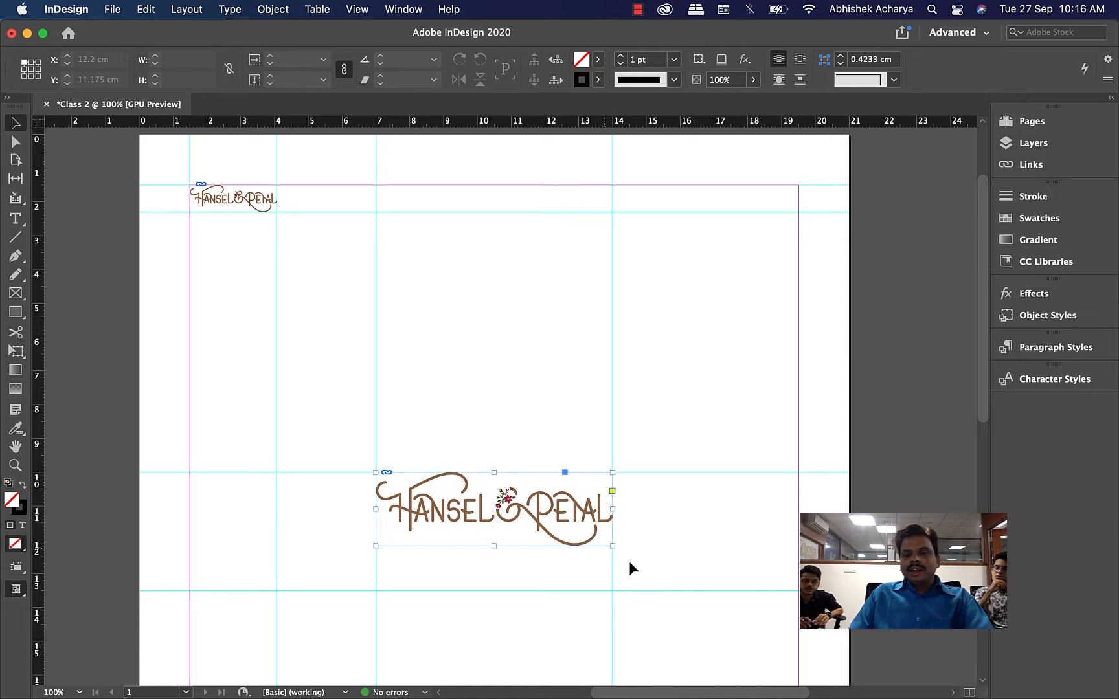
left_click(711, 491)
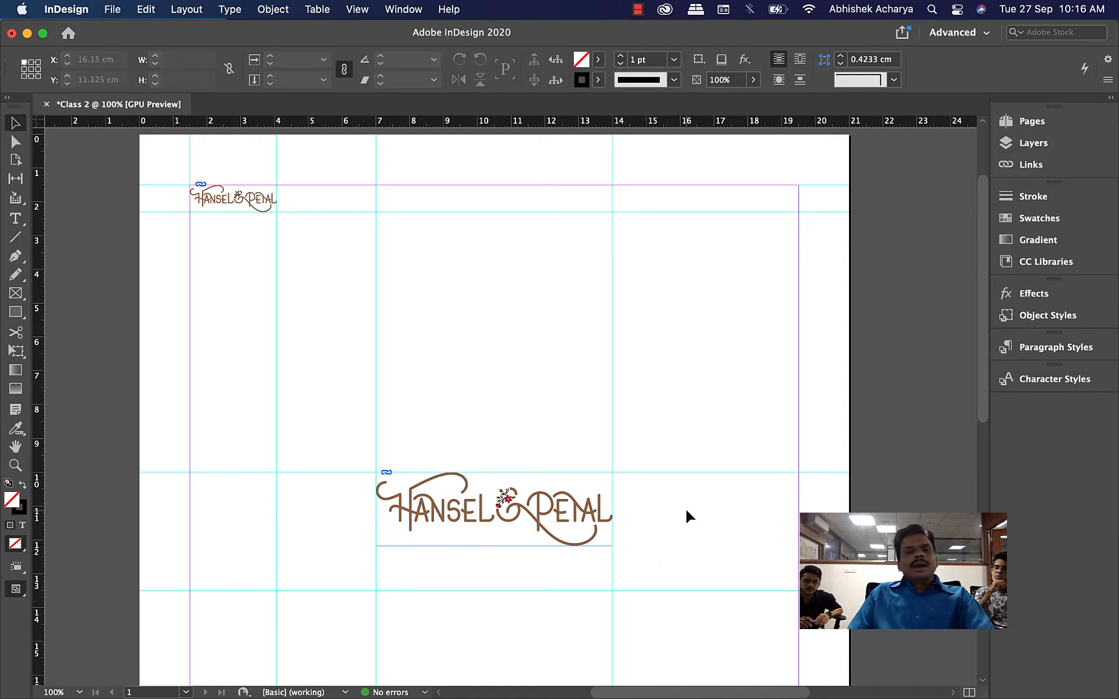
left_click(521, 521)
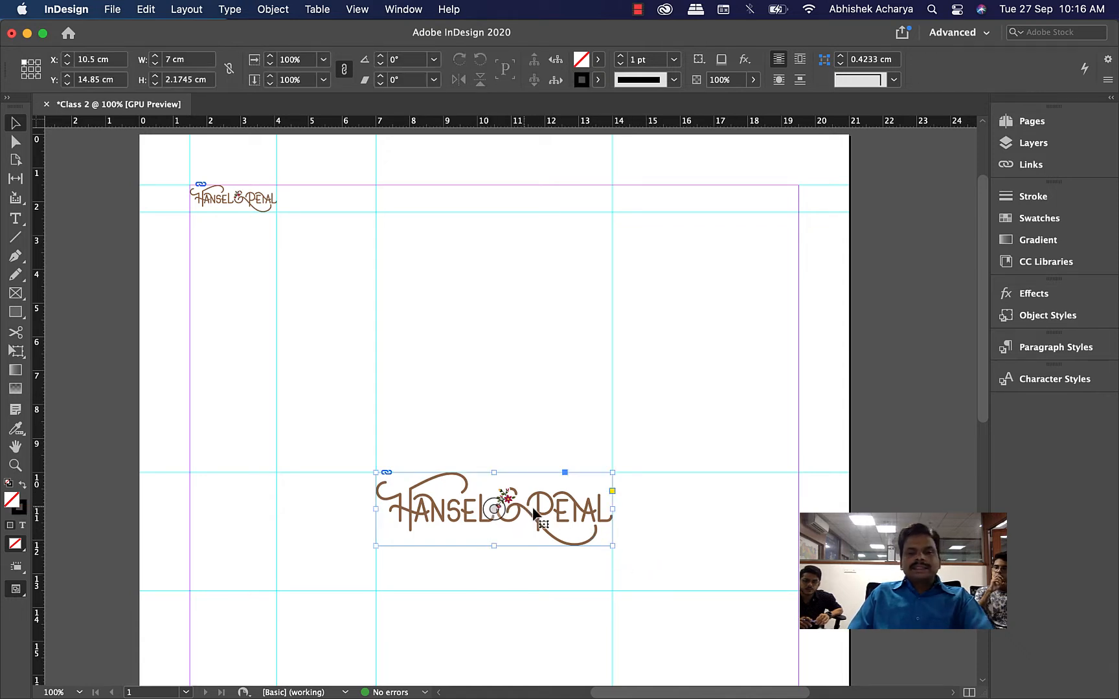
left_click(724, 528)
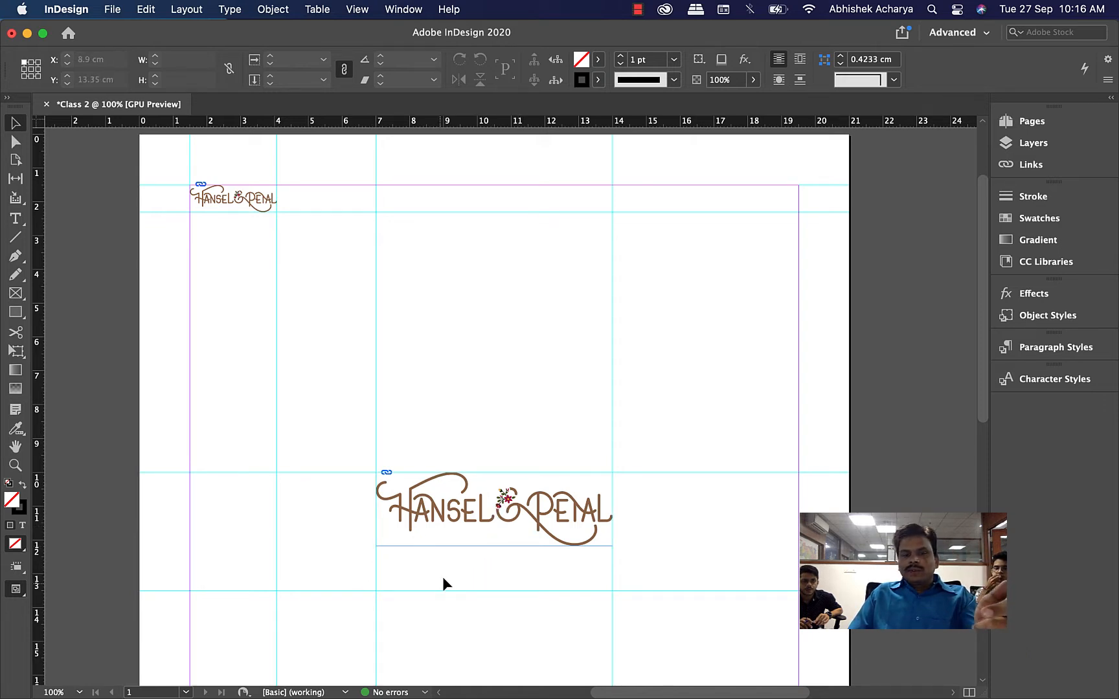
left_click_drag(444, 577, 528, 507)
key("Delete")
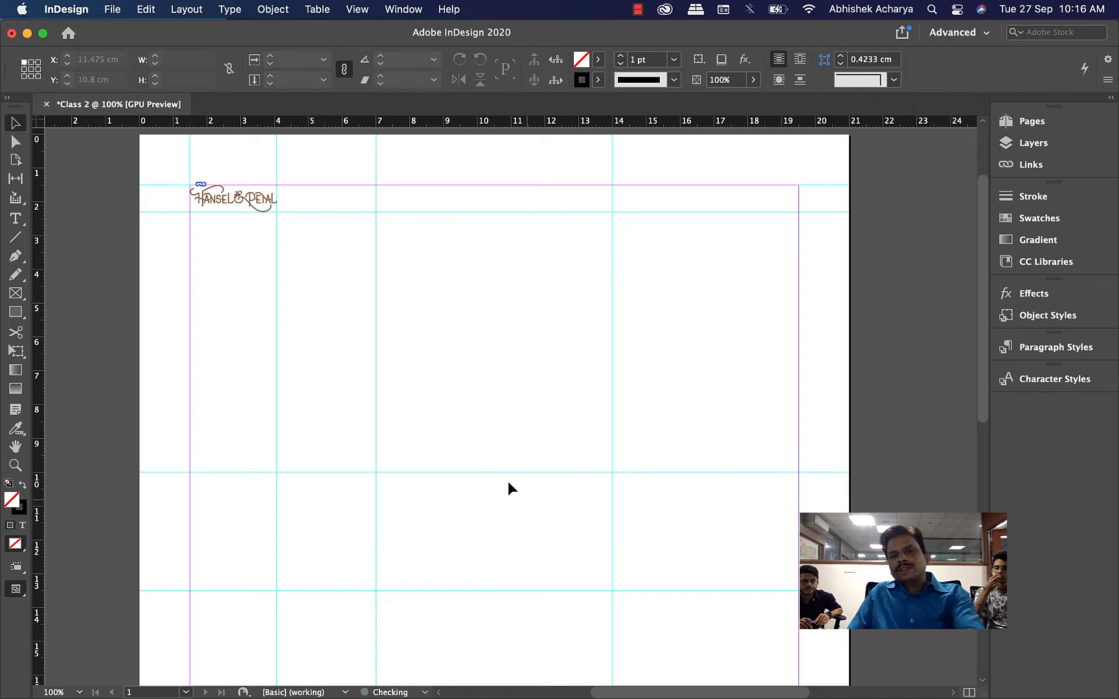
Delete the horizontal guides at Y 10 cm and about 13.5 cm and the vertical guides at X 7 cm and 14 cm.
left_click_drag(505, 402, 515, 641)
key("Delete")
key("Delete")
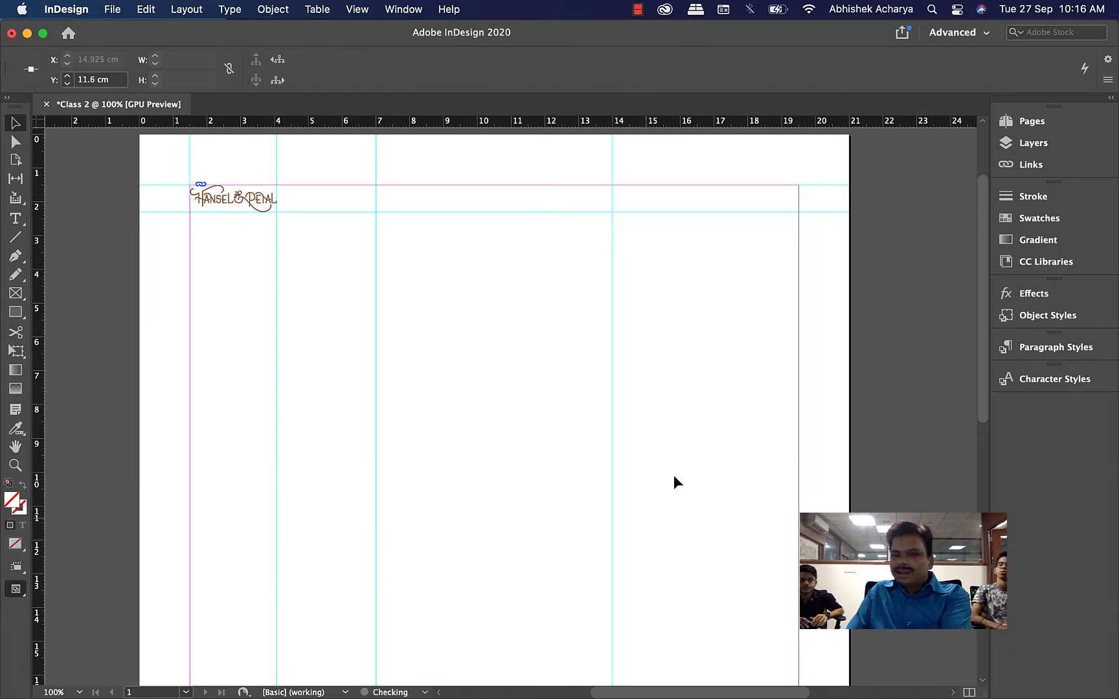
left_click_drag(679, 467, 295, 561)
key("Delete")
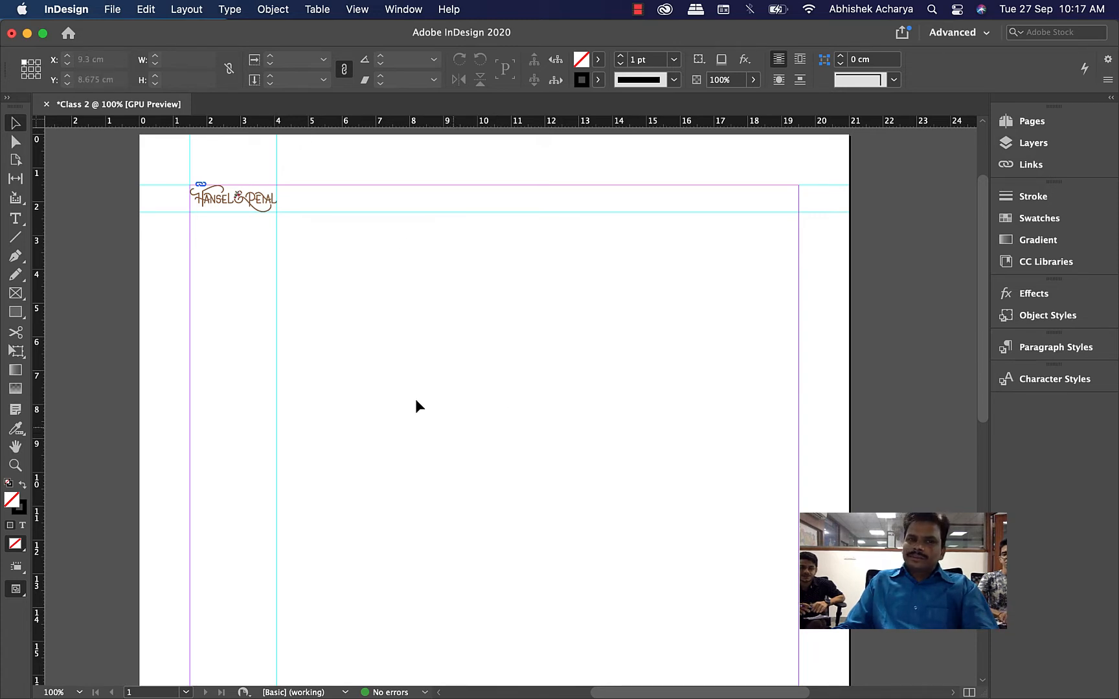
Show the Guides & Pasteboard preferences and examine the guide colour, snapping and smart guide options.
left_click(144, 11)
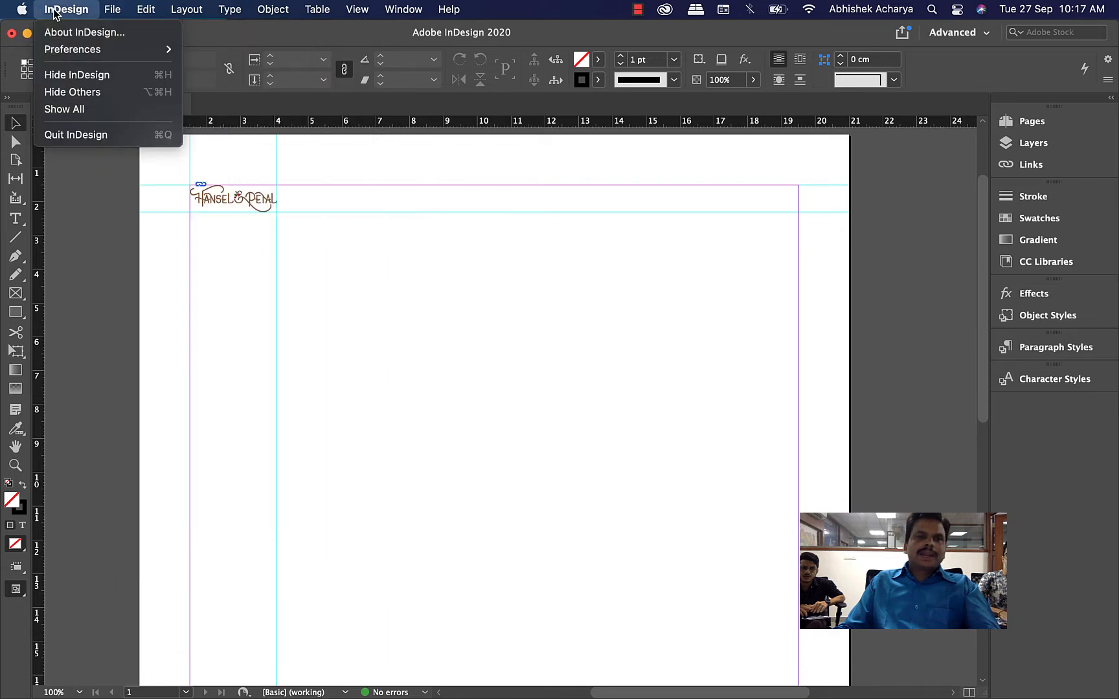
mouse_move(71, 51)
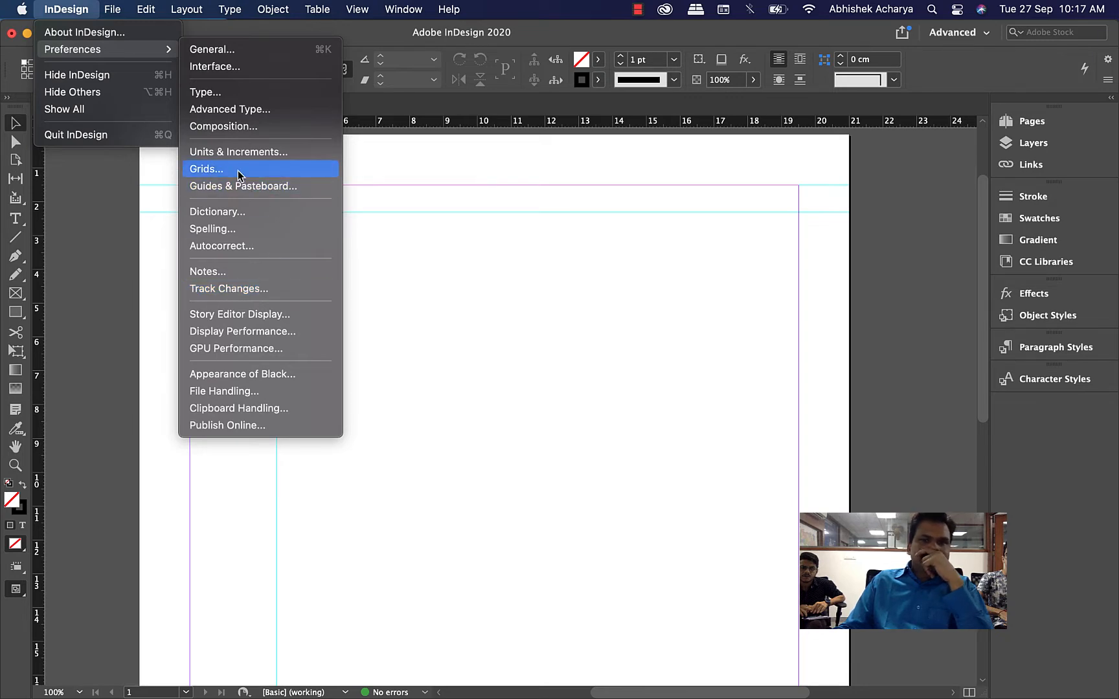
left_click(233, 187)
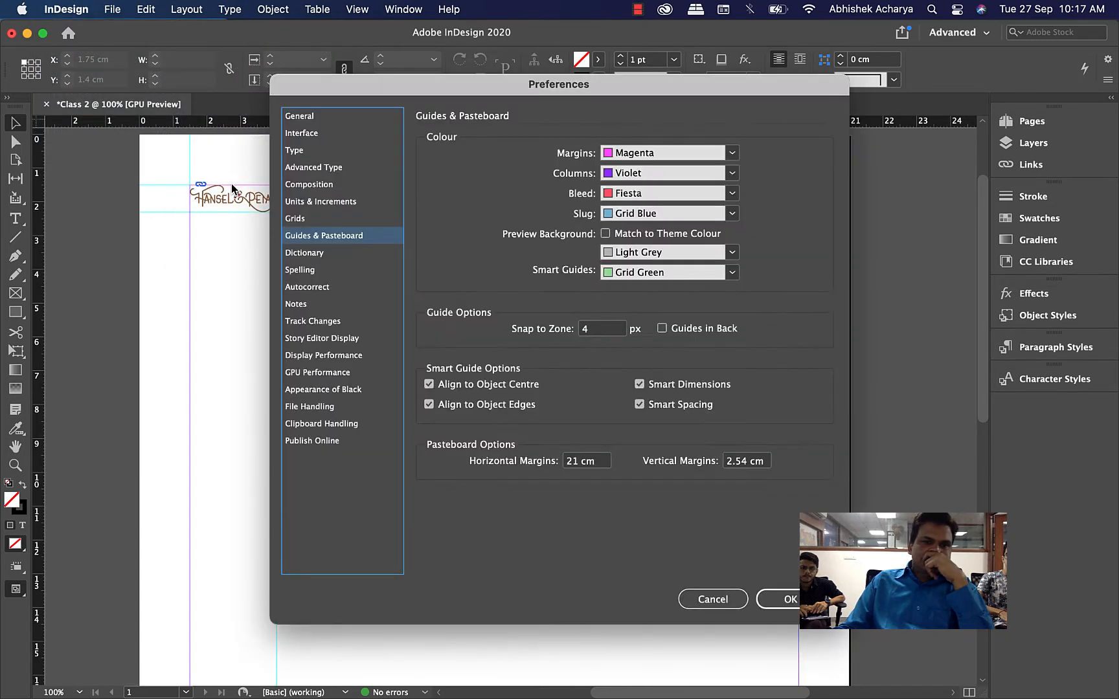
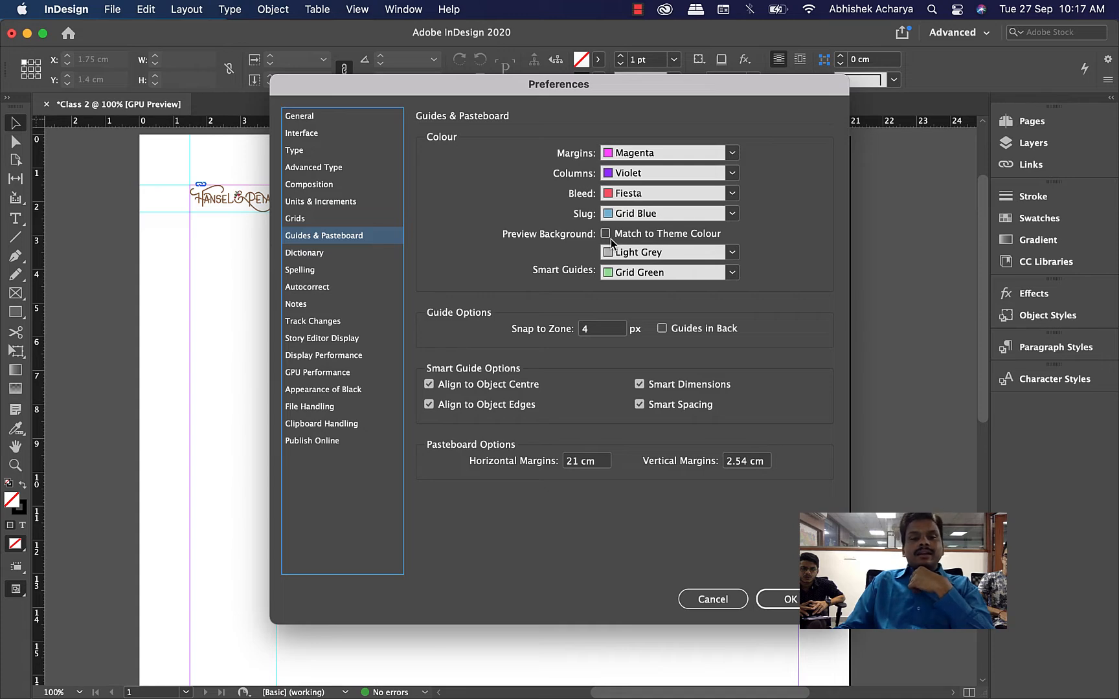
left_click_drag(574, 89, 507, 95)
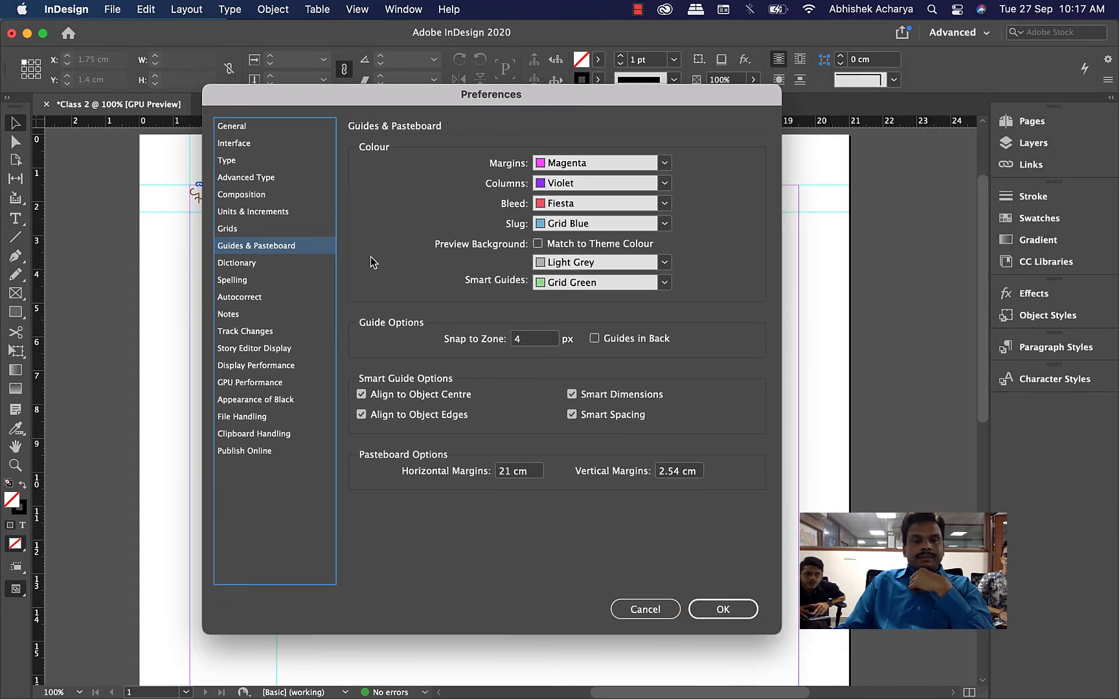
Look through the Grids, Units & Increments, Type, Autocorrect and Guides & Pasteboard preferences and leave them without changes.
left_click(233, 233)
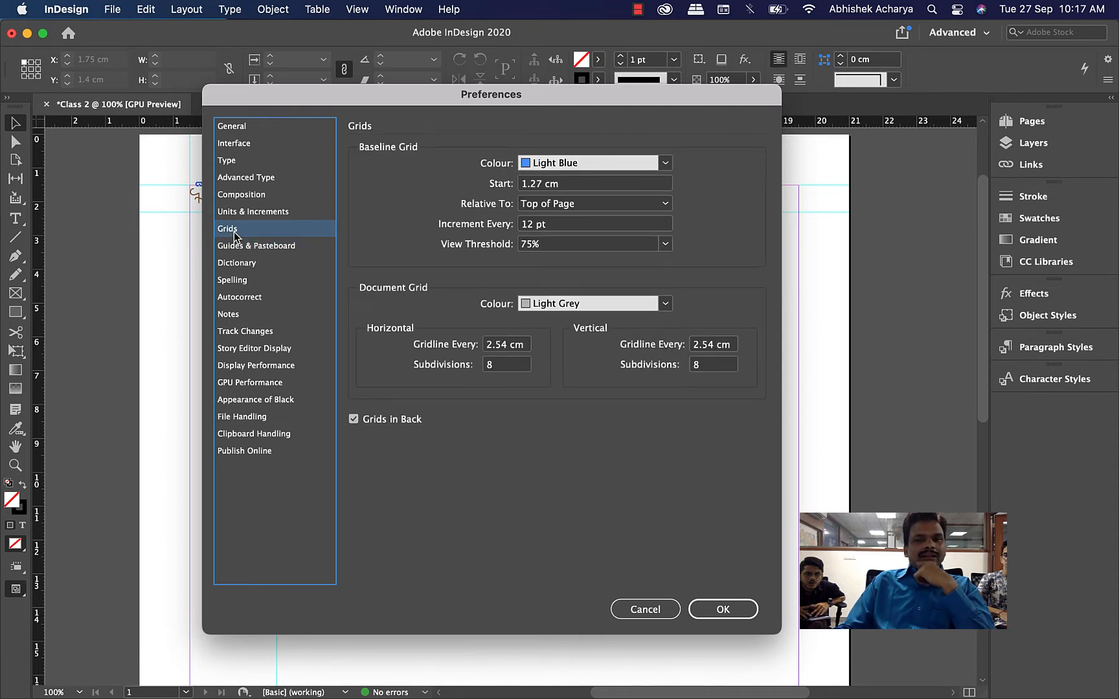
left_click(246, 211)
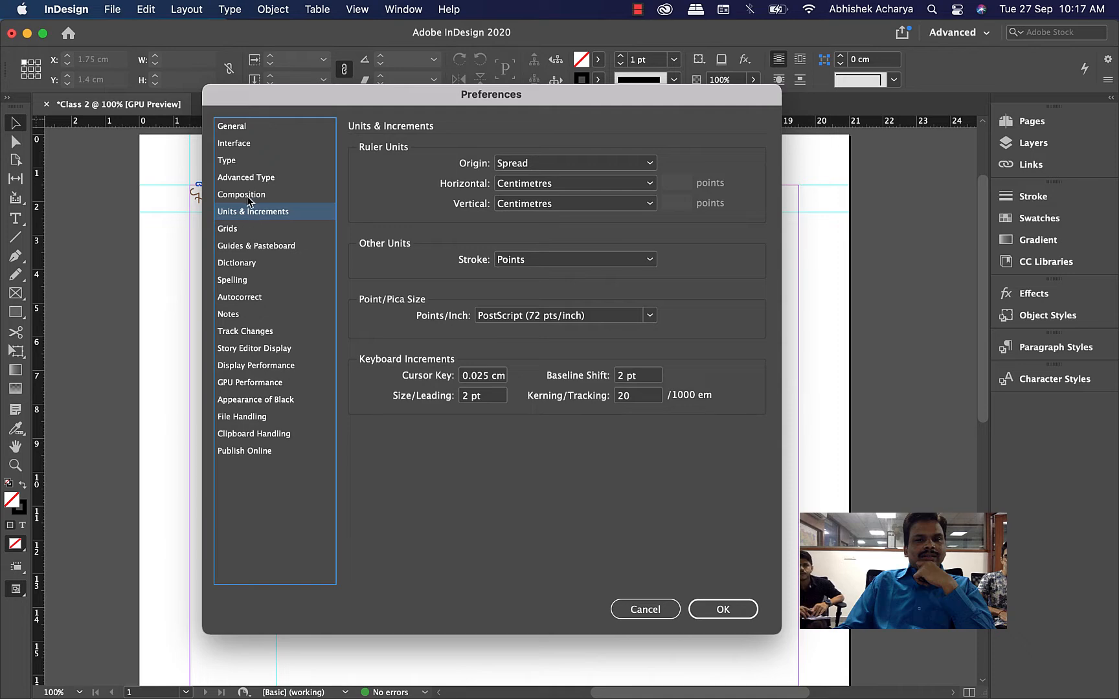
left_click(245, 195)
left_click(241, 177)
left_click(230, 162)
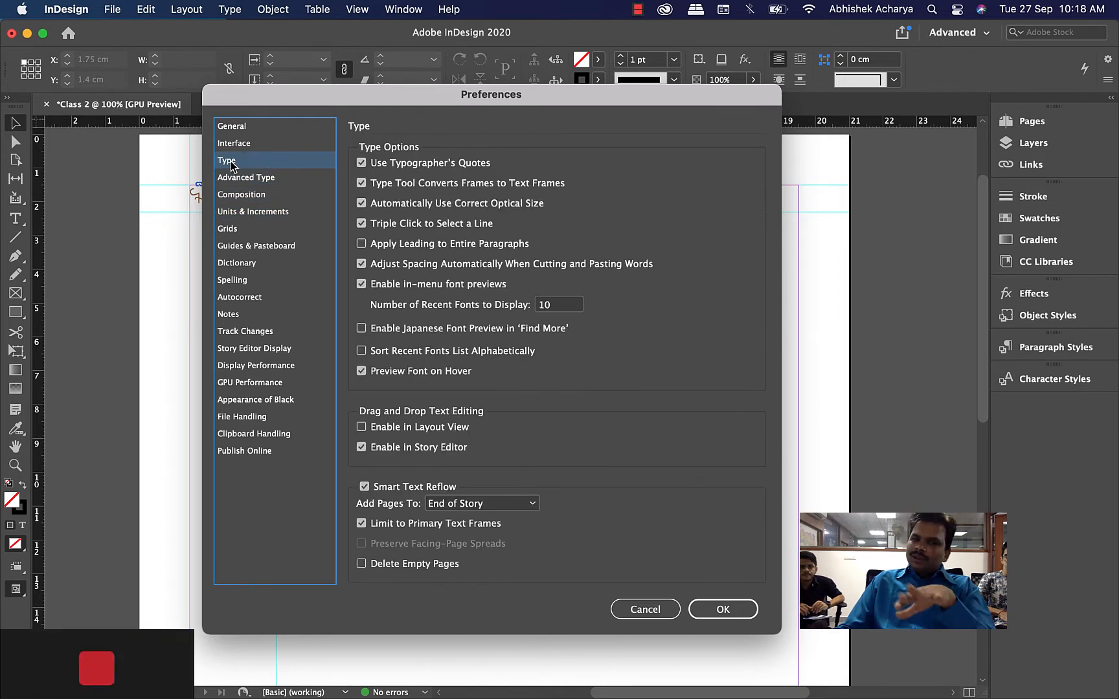
left_click(245, 295)
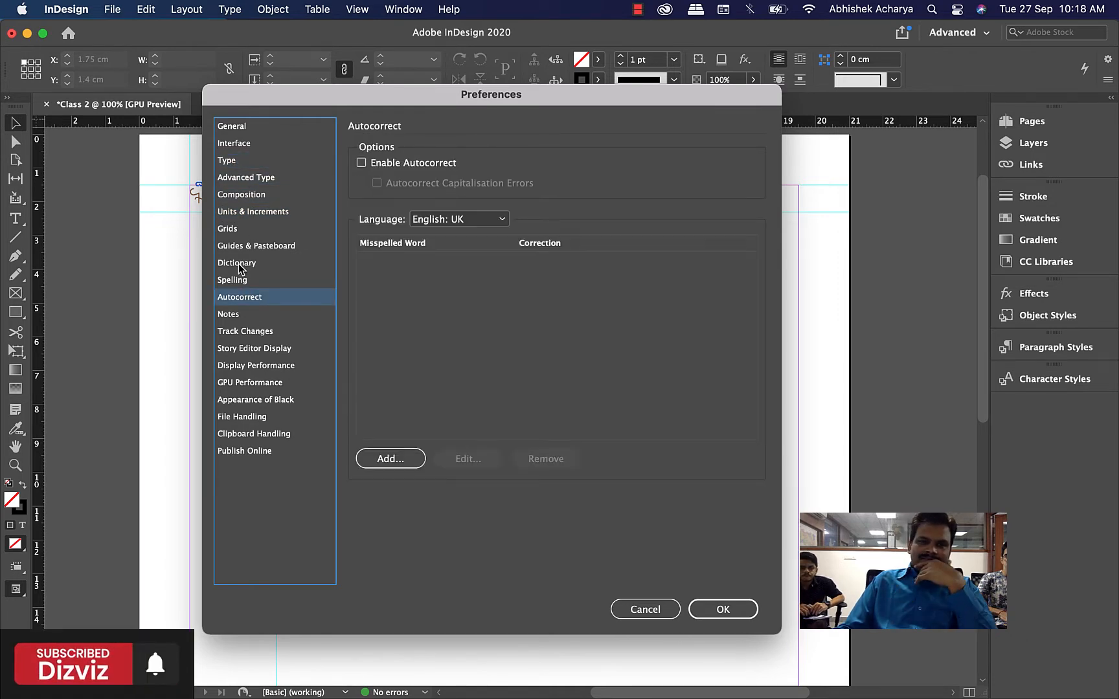
left_click(239, 265)
left_click(239, 249)
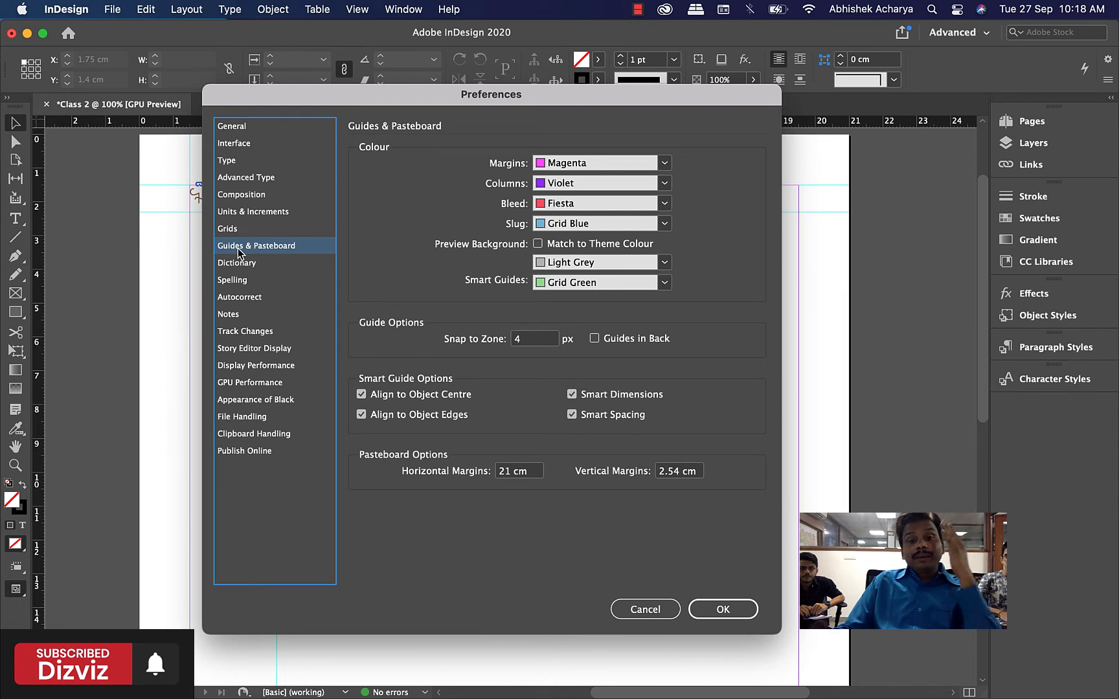
left_click(644, 602)
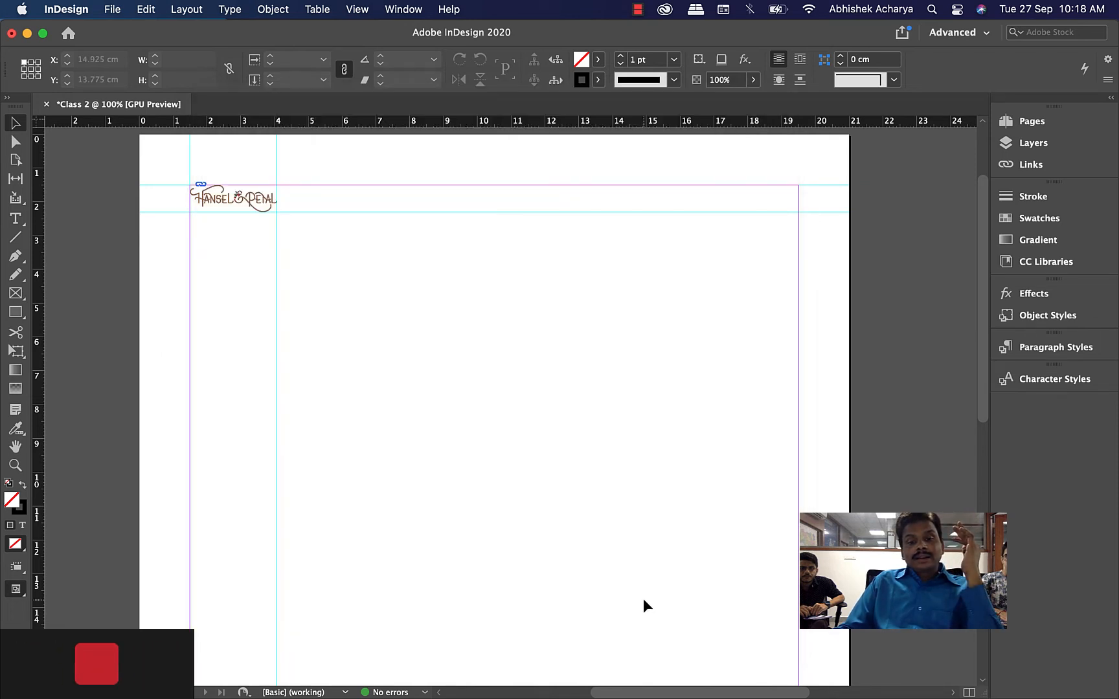
right_click(431, 386)
left_click(399, 353)
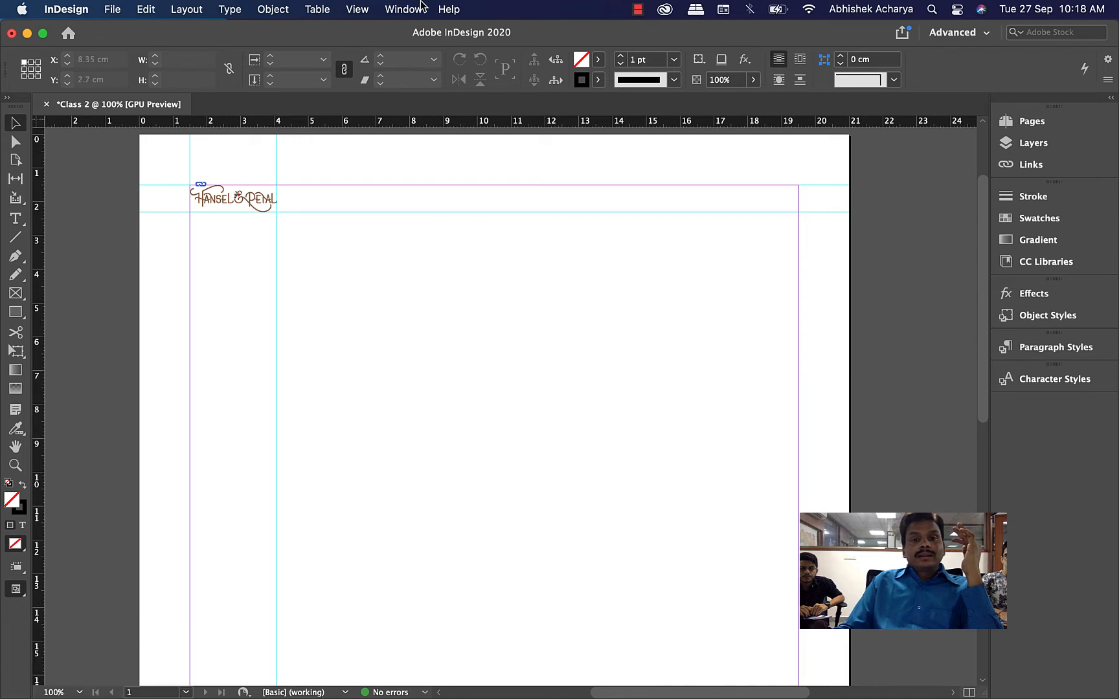
left_click_drag(330, 307, 241, 374)
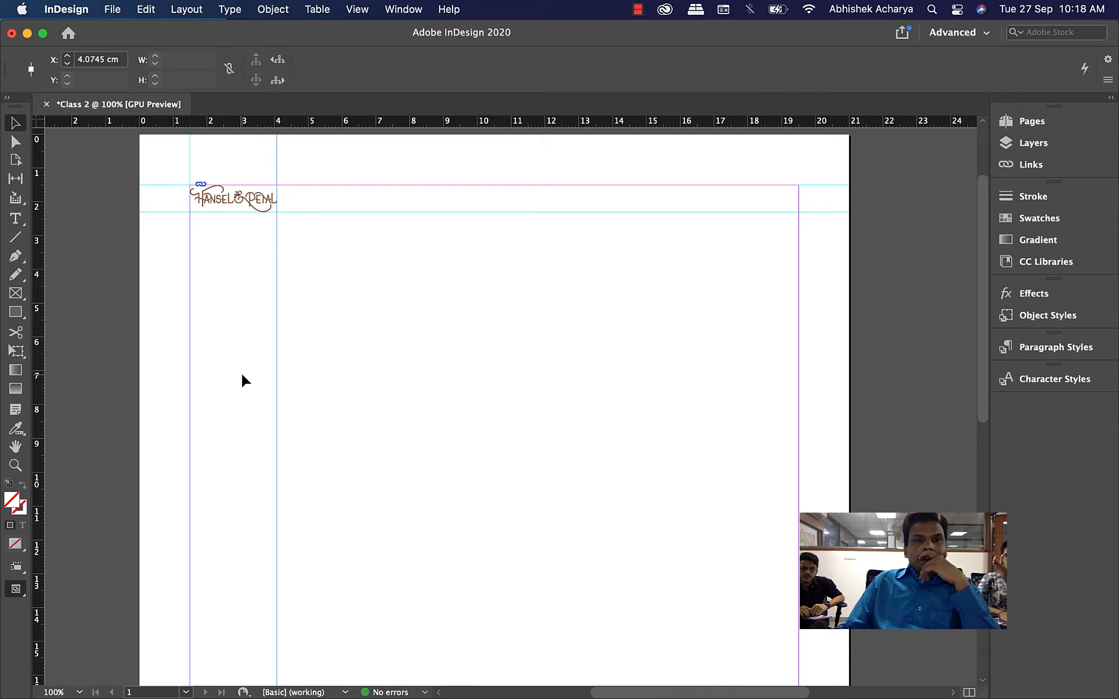
left_click(391, 302)
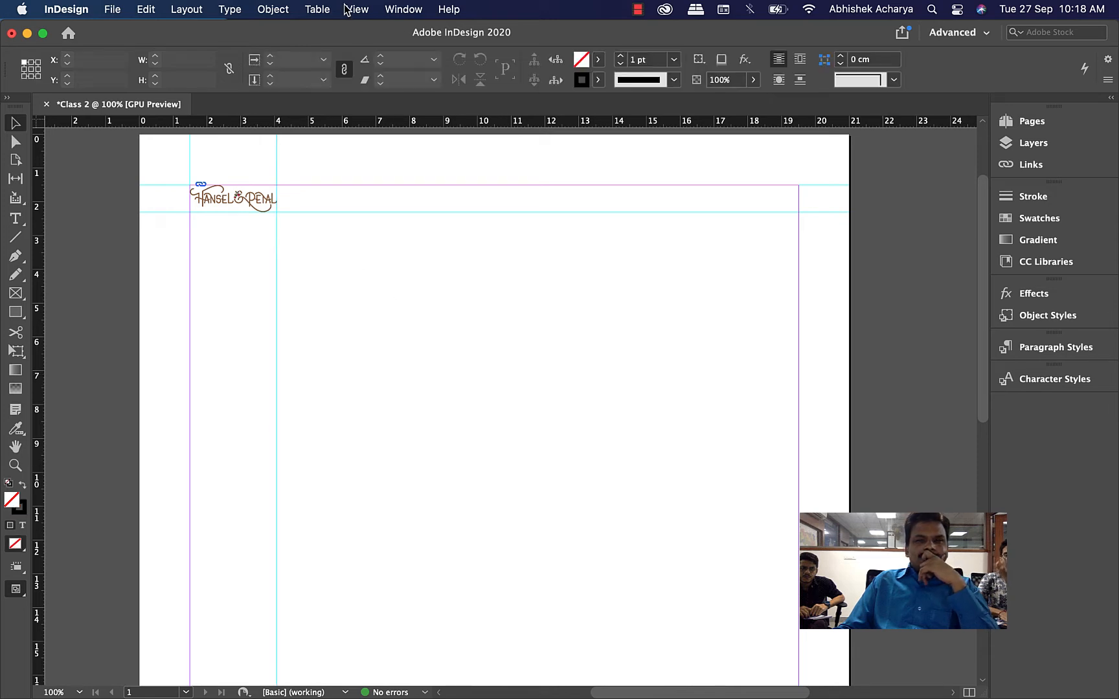
Examine the Grids & Guides viewing options, including hiding, locking and snapping guides, and leave them without changes.
left_click(357, 9)
mouse_move(386, 365)
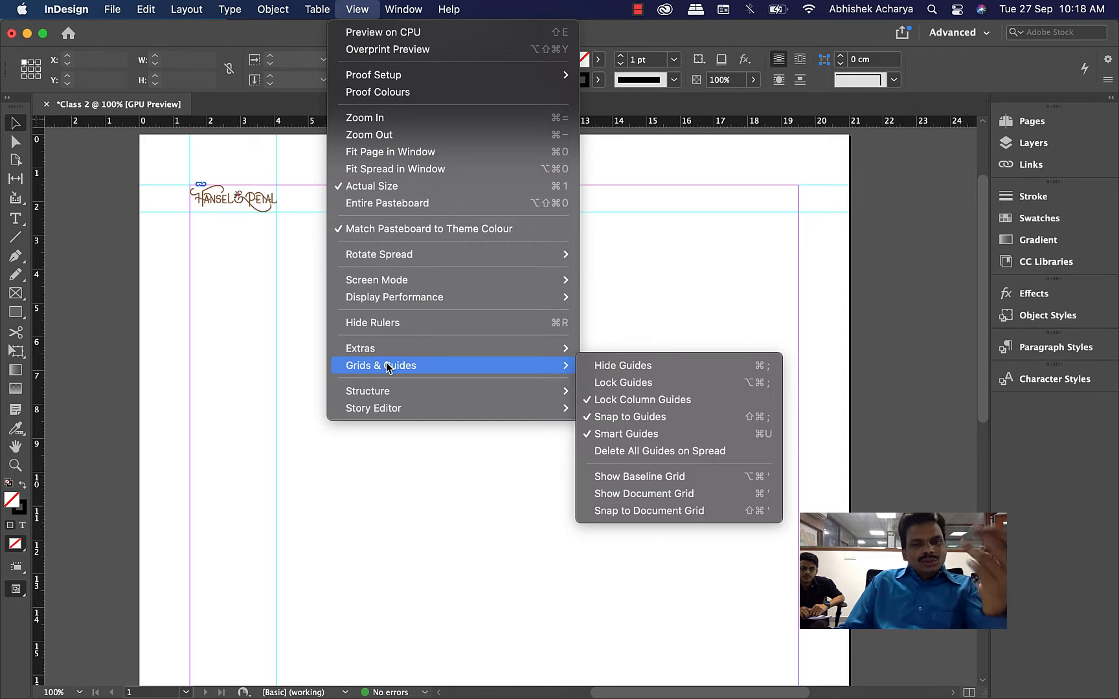
mouse_move(401, 290)
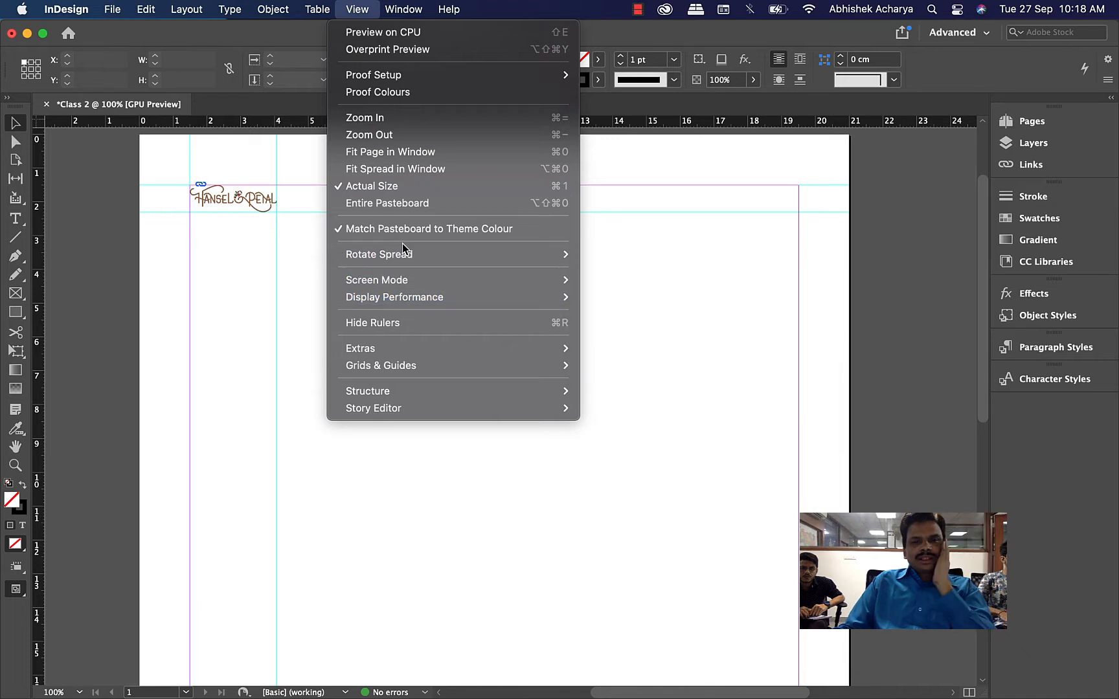
mouse_move(365, 409)
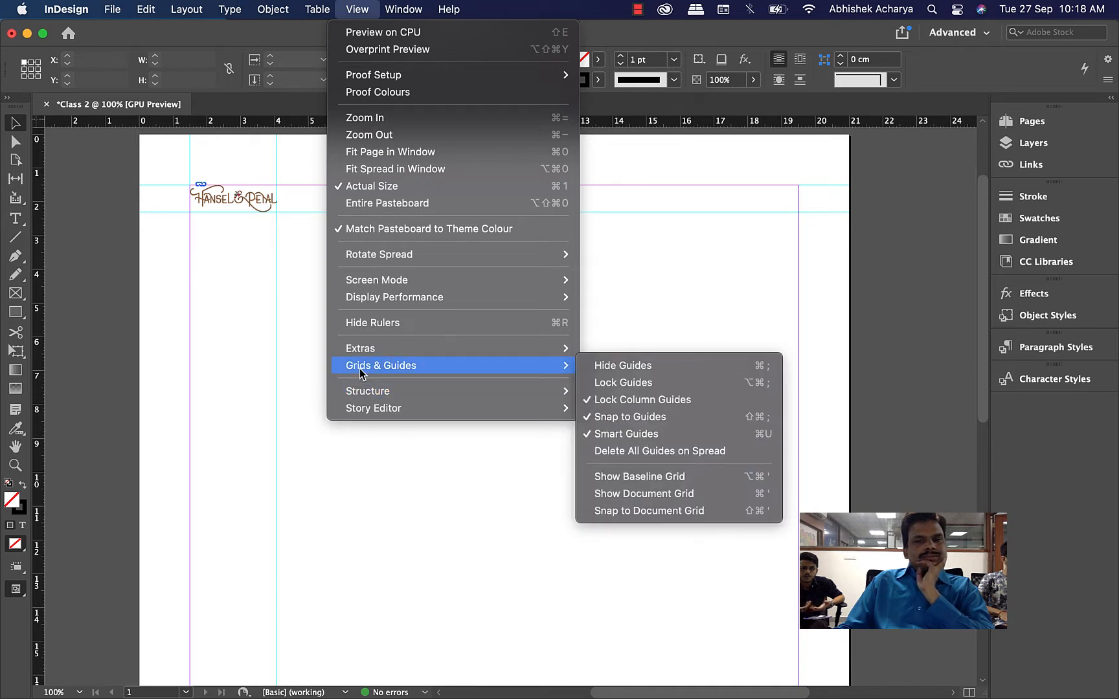
left_click(607, 253)
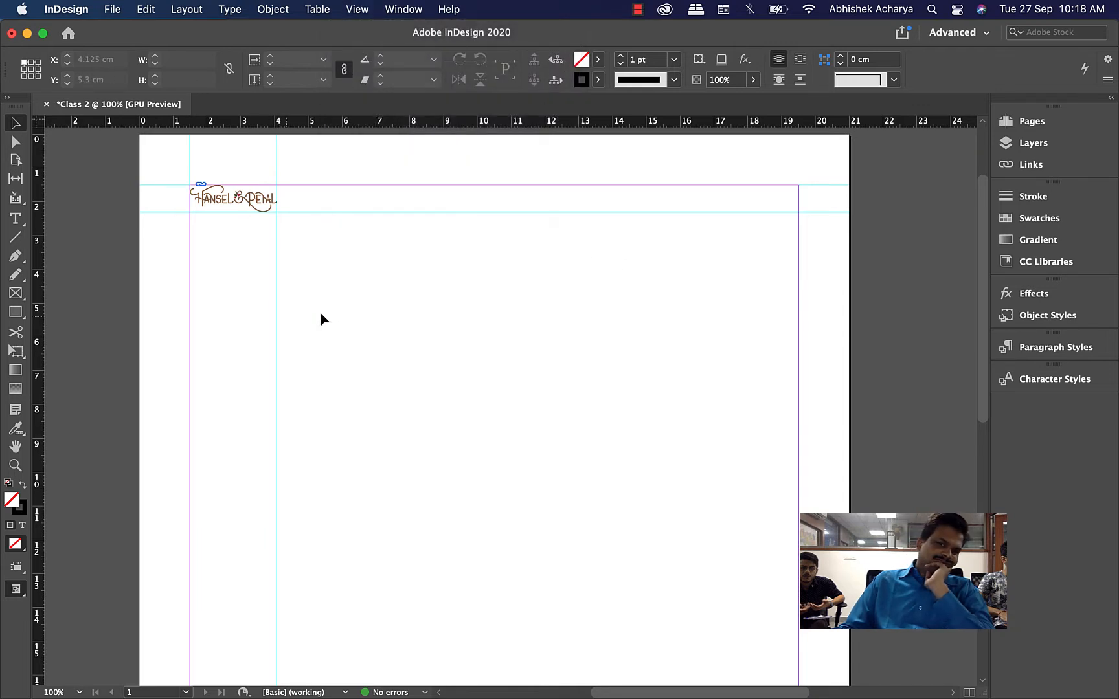
left_click_drag(358, 274, 250, 396)
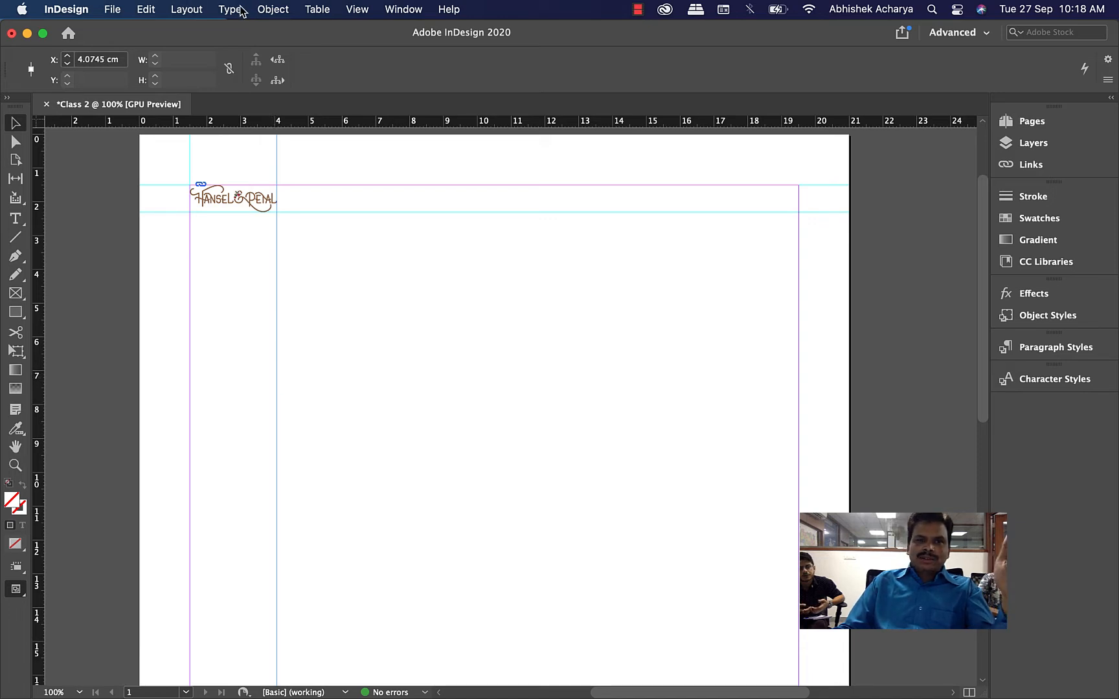
left_click(358, 9)
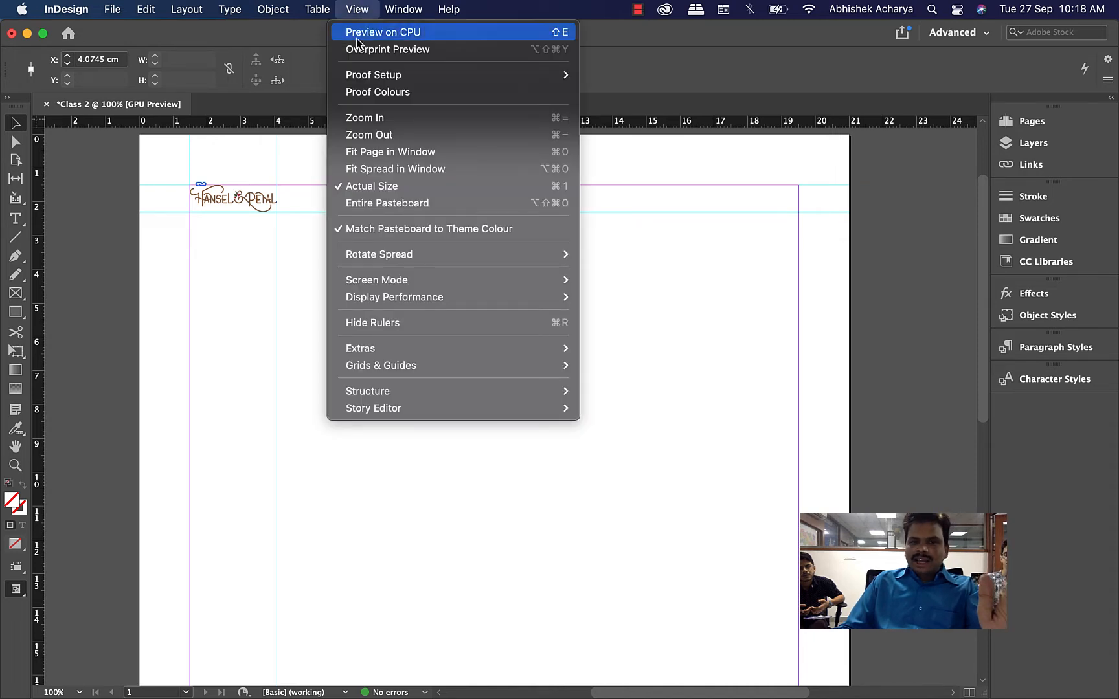
mouse_move(65, 9)
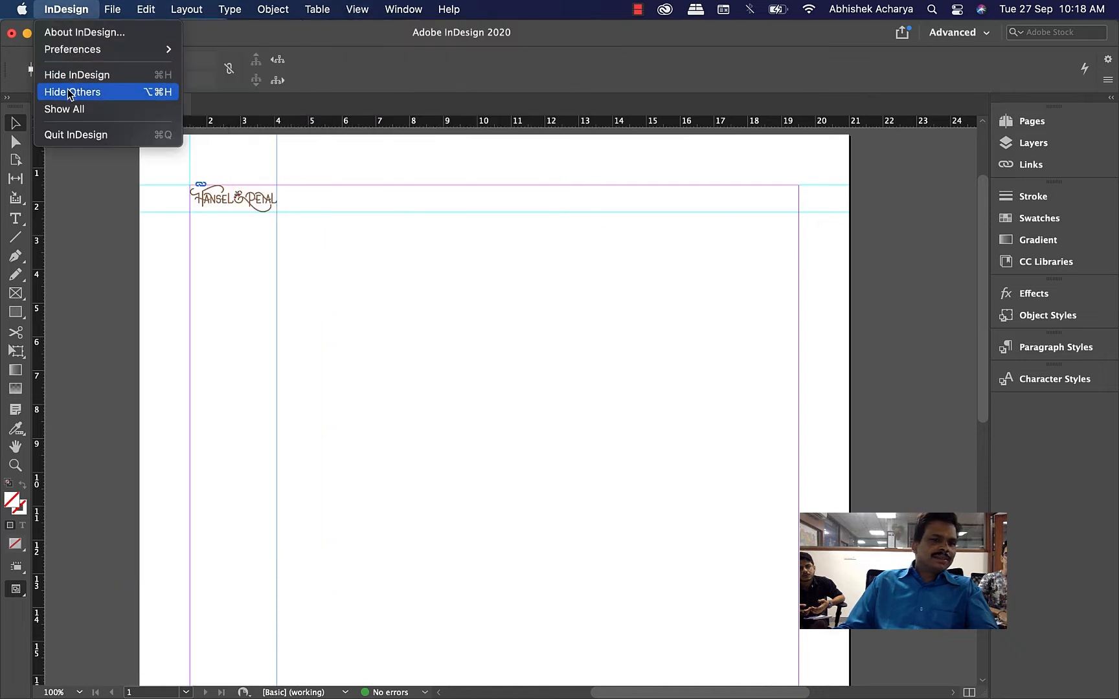
mouse_move(76, 54)
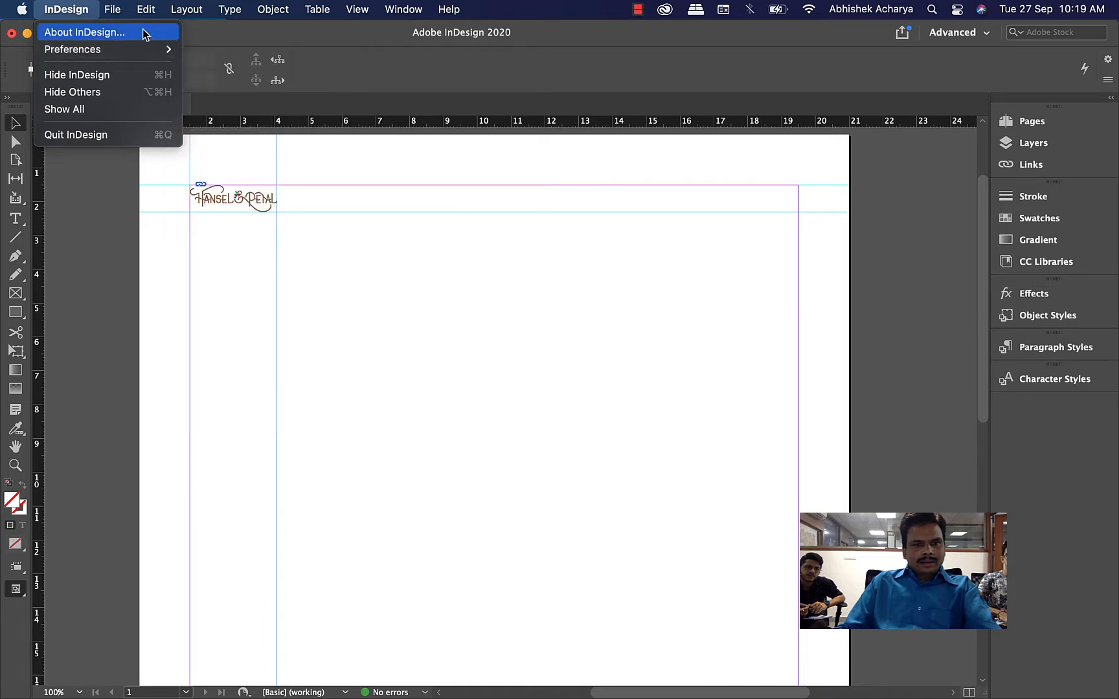
mouse_move(123, 18)
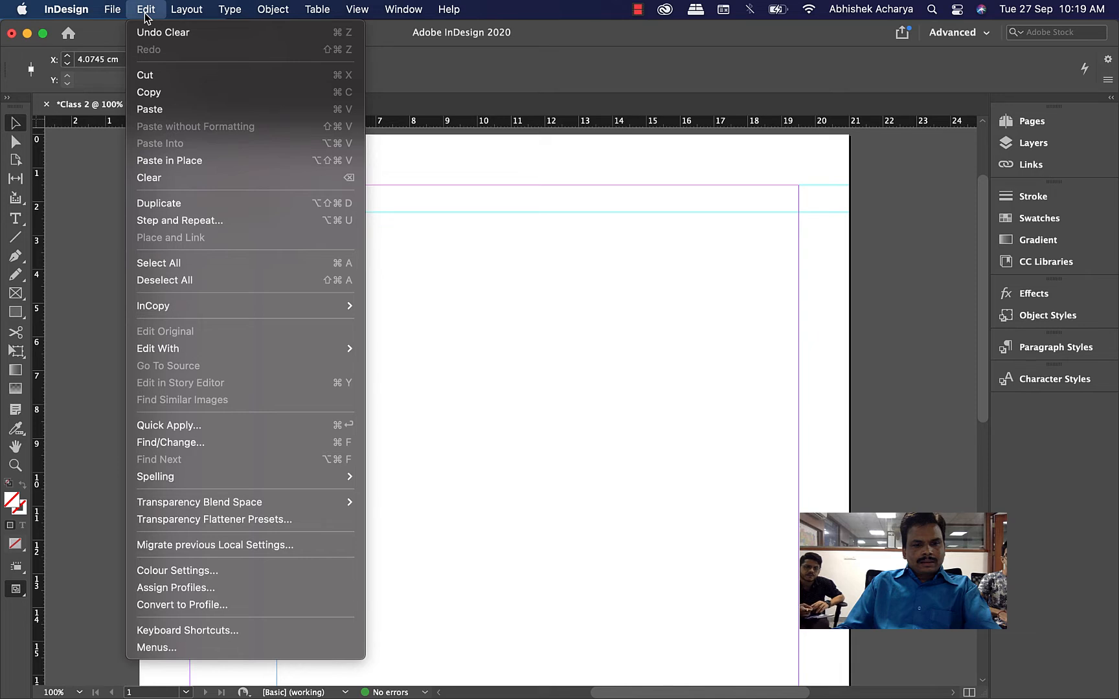
mouse_move(207, 17)
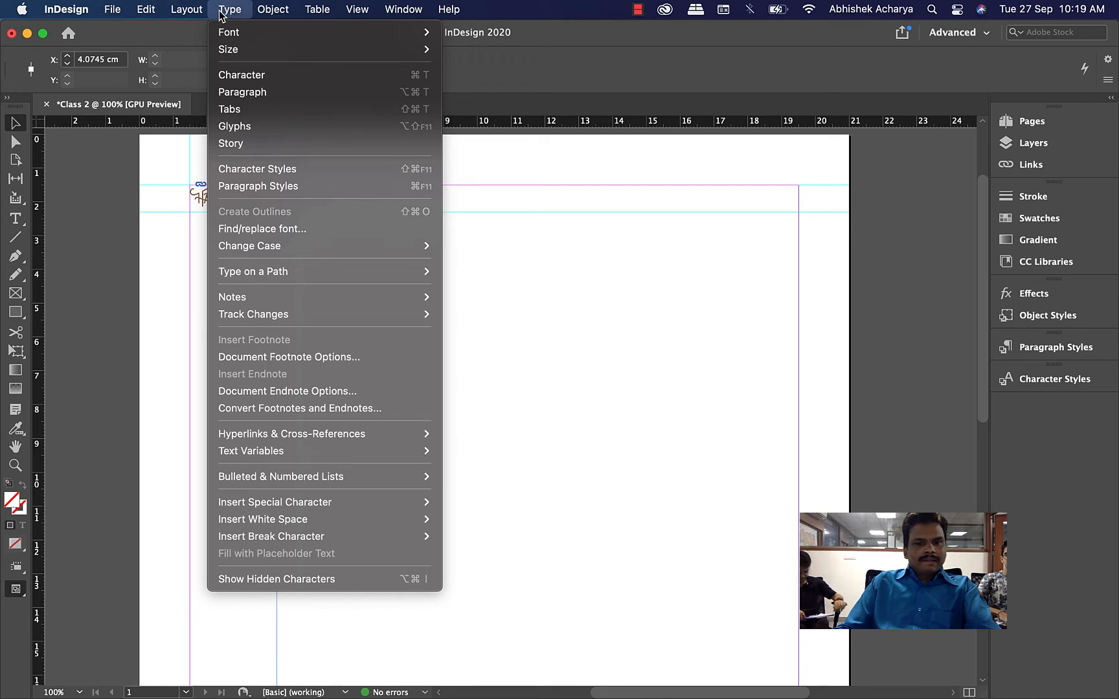
mouse_move(269, 5)
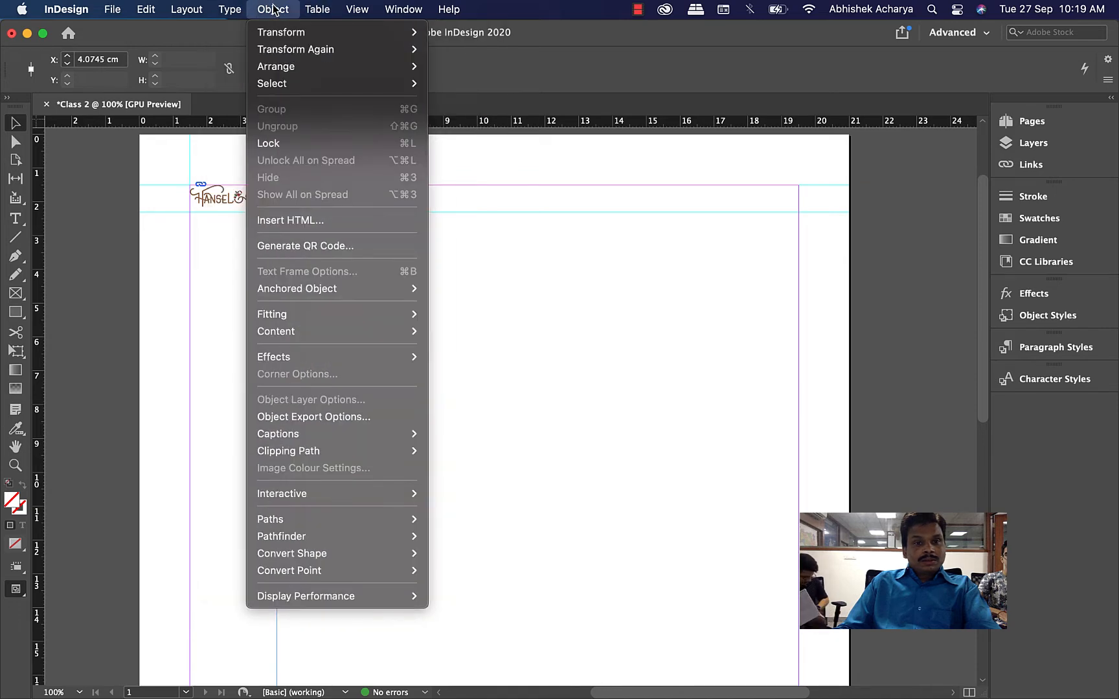
mouse_move(337, 5)
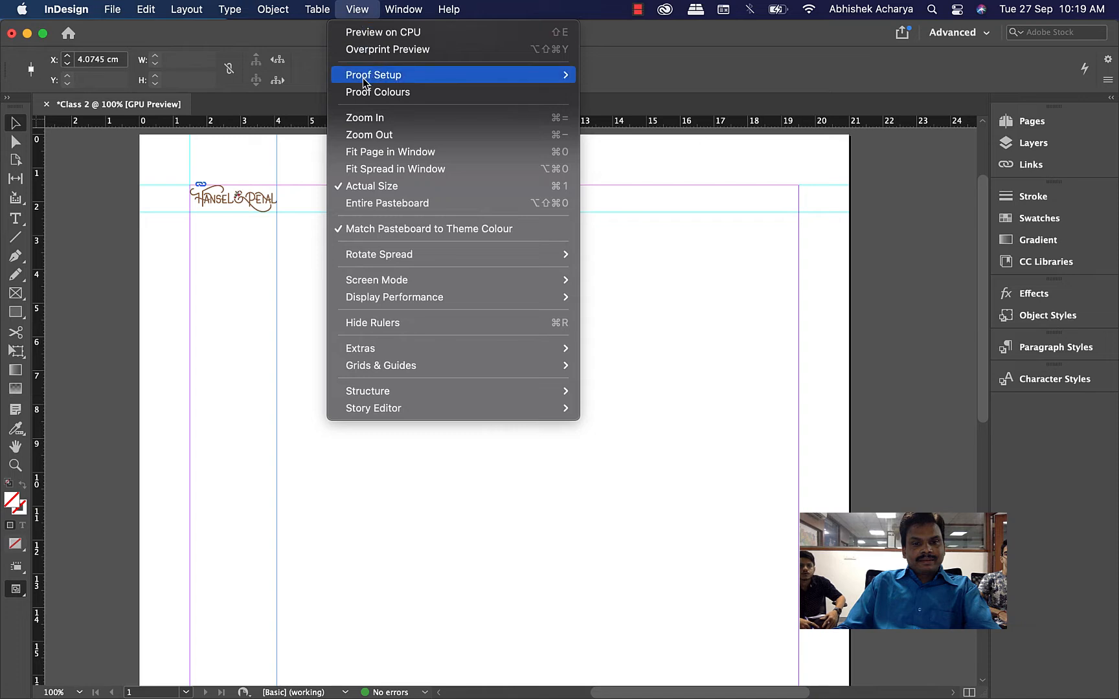
mouse_move(402, 391)
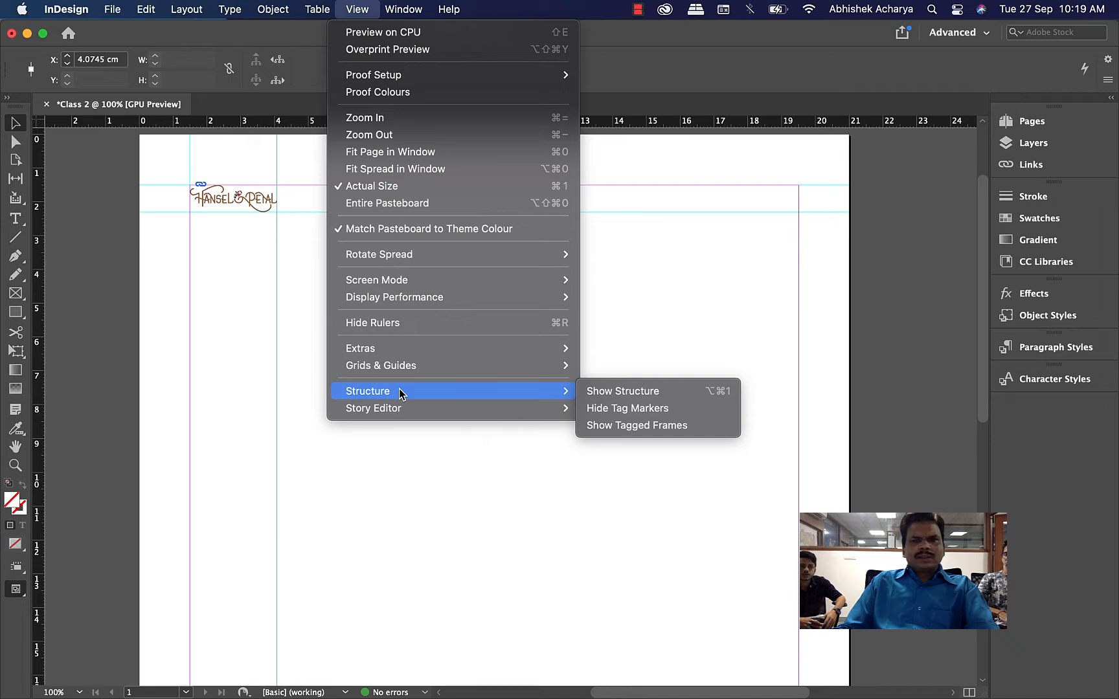
mouse_move(399, 9)
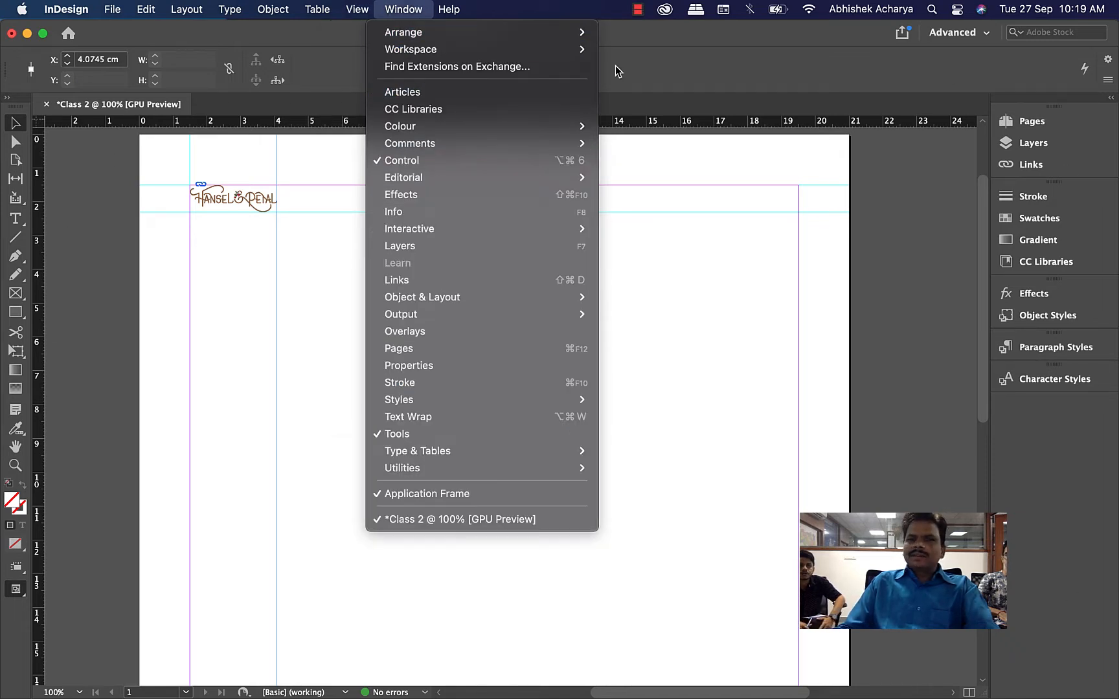
mouse_move(416, 128)
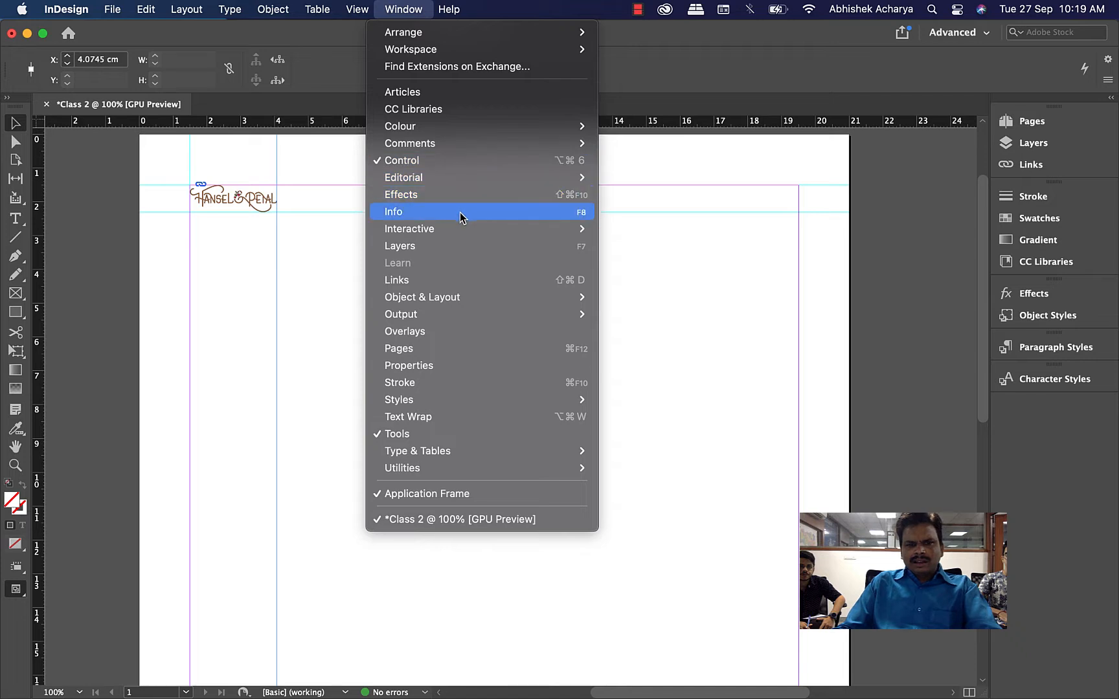
mouse_move(476, 318)
mouse_move(468, 298)
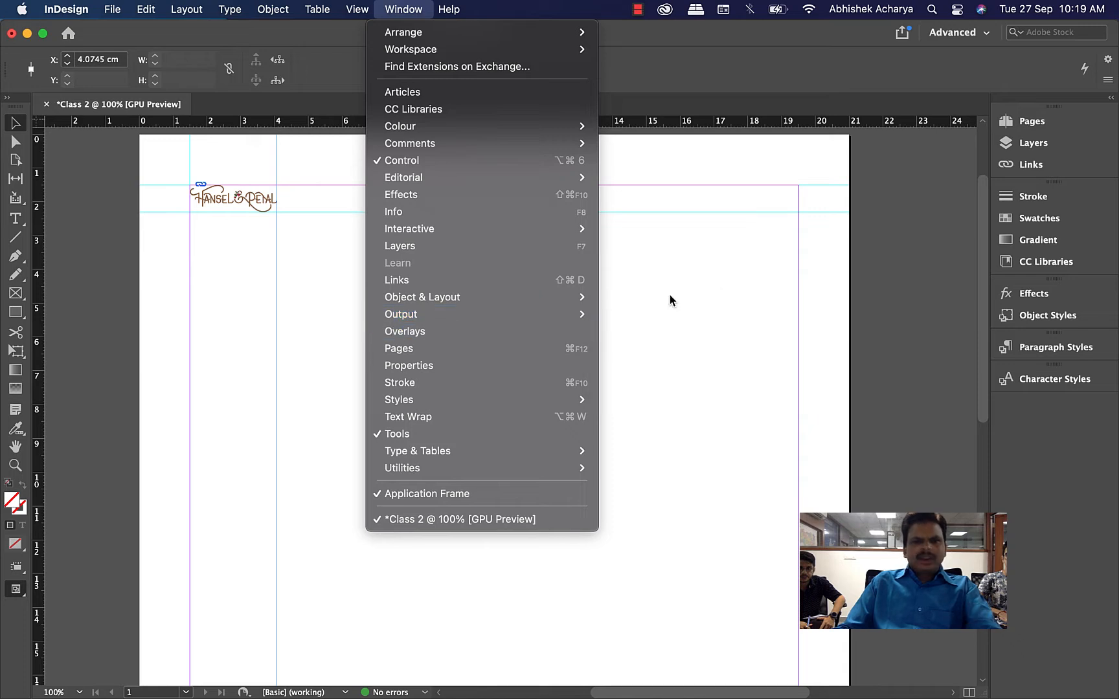
left_click(757, 288)
left_click(473, 338)
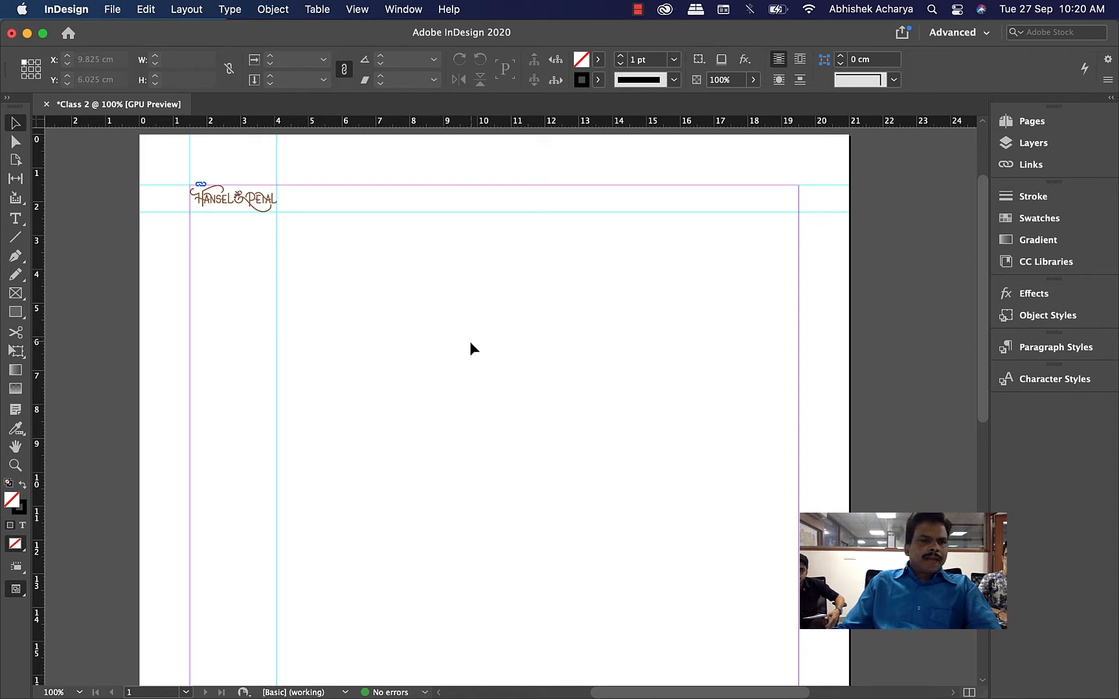
Draw a rectangular placeholder frame about 11.8 cm wide and 7.05 cm high on the page below the logo.
key("super+minus")
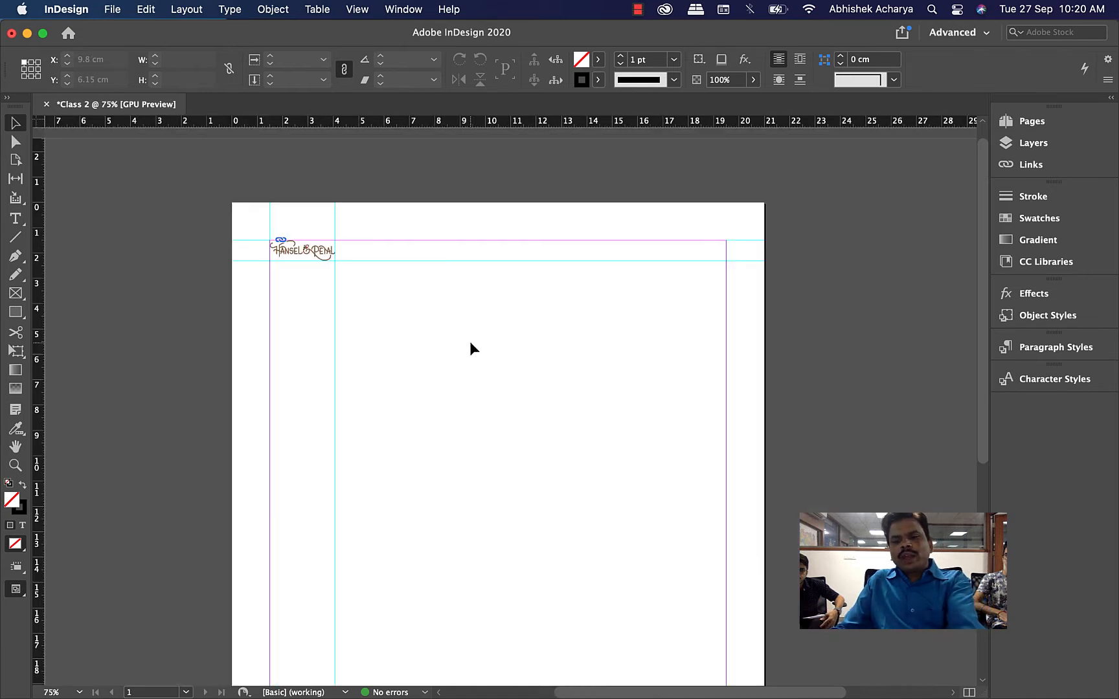
scroll(438, 342, "down", 2)
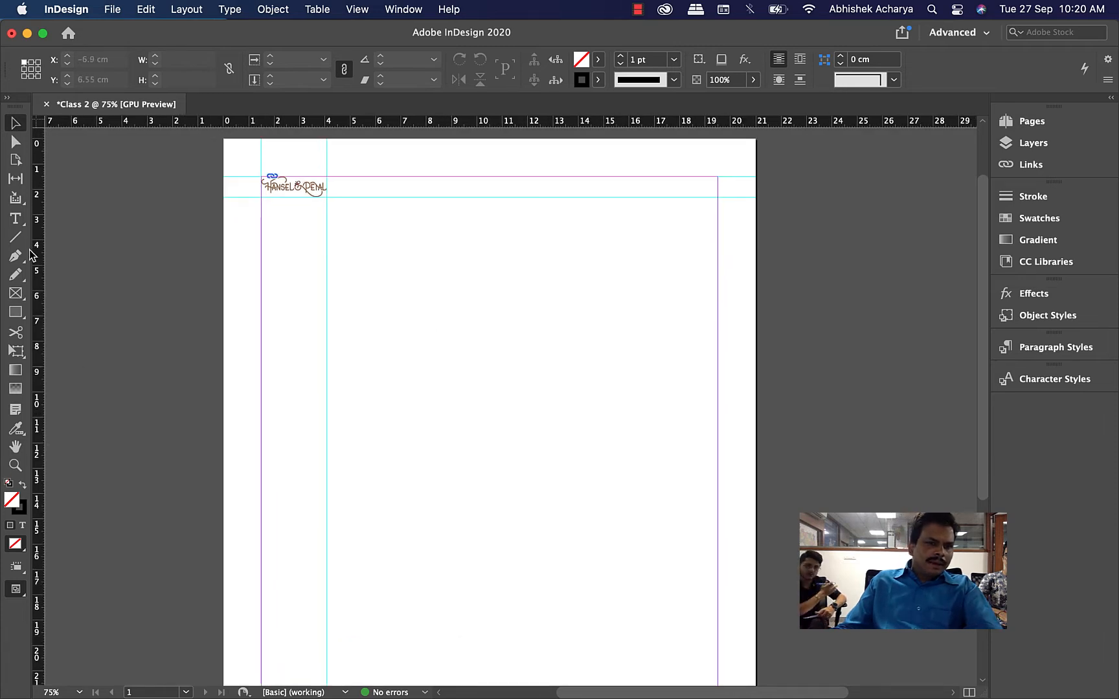
left_click(18, 295)
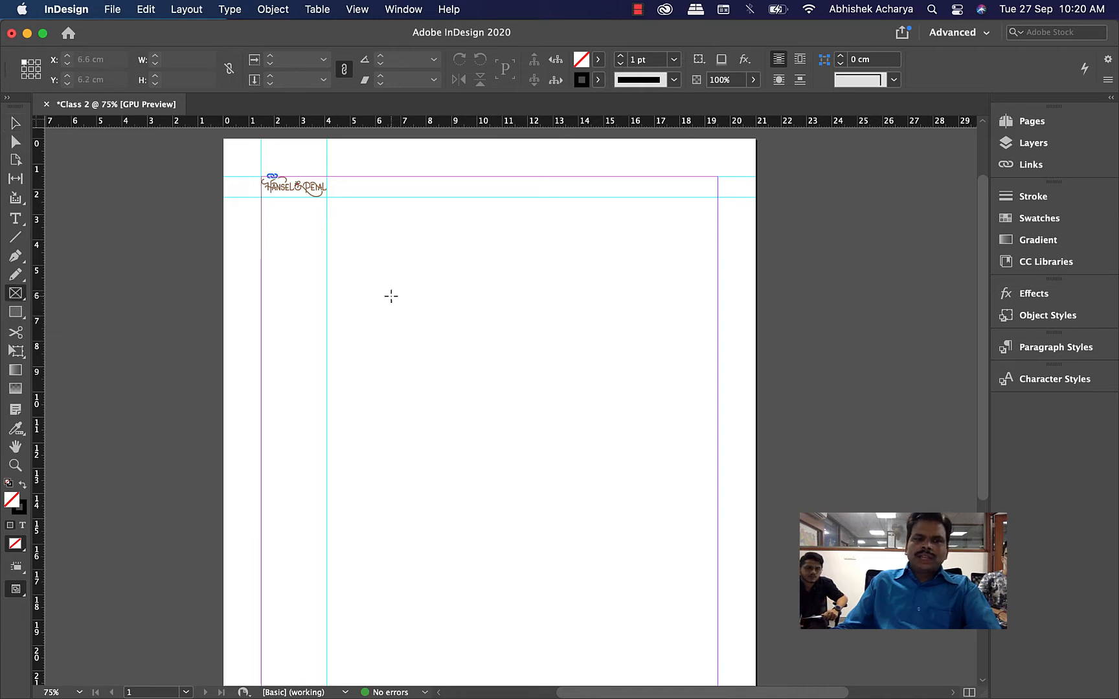
left_click_drag(341, 252, 642, 430)
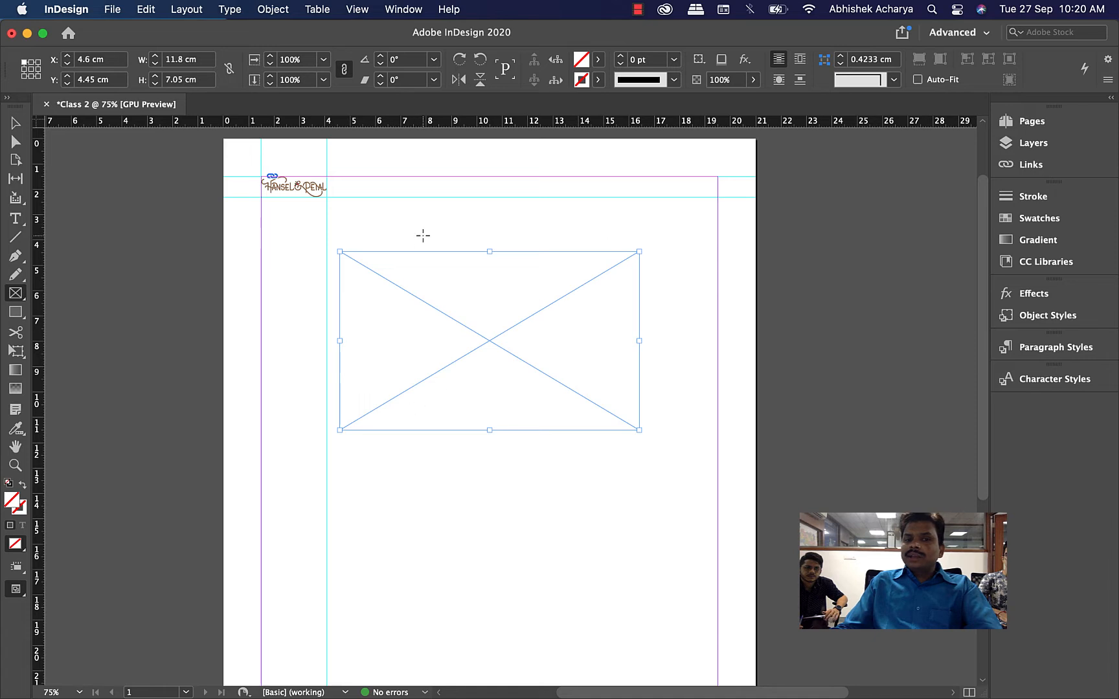
left_click(15, 122)
left_click(492, 555)
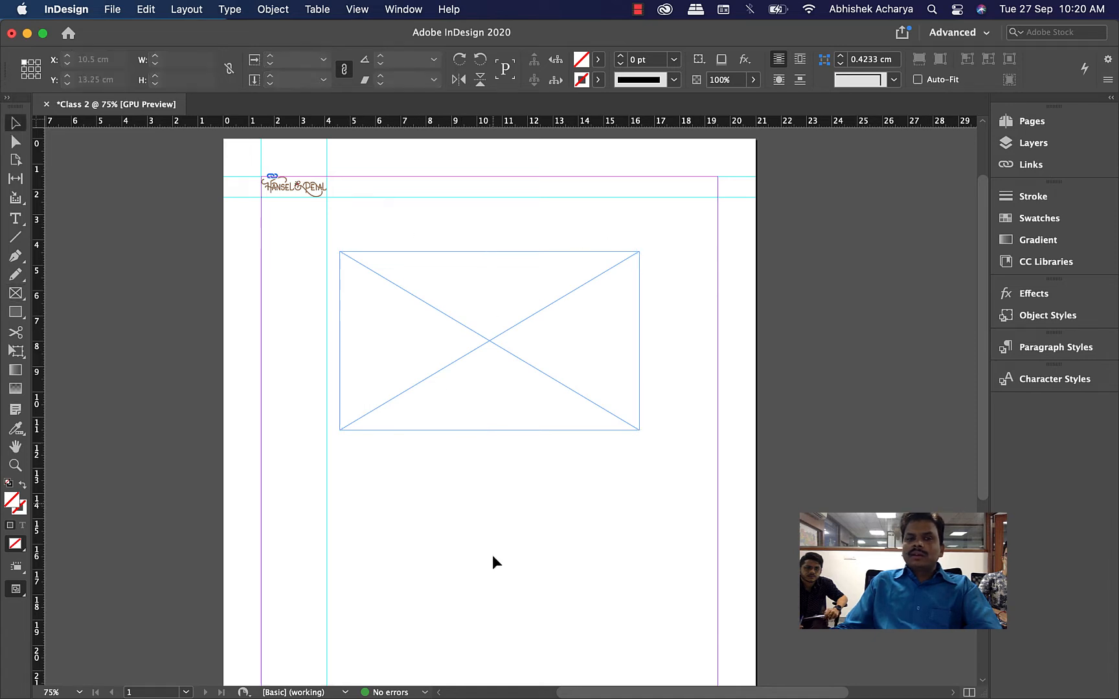
Move the placeholder frame down to about X 5 cm, Y 8.6 cm, undo the move and delete the frame.
left_click_drag(449, 541, 570, 336)
left_click_drag(501, 340, 507, 446)
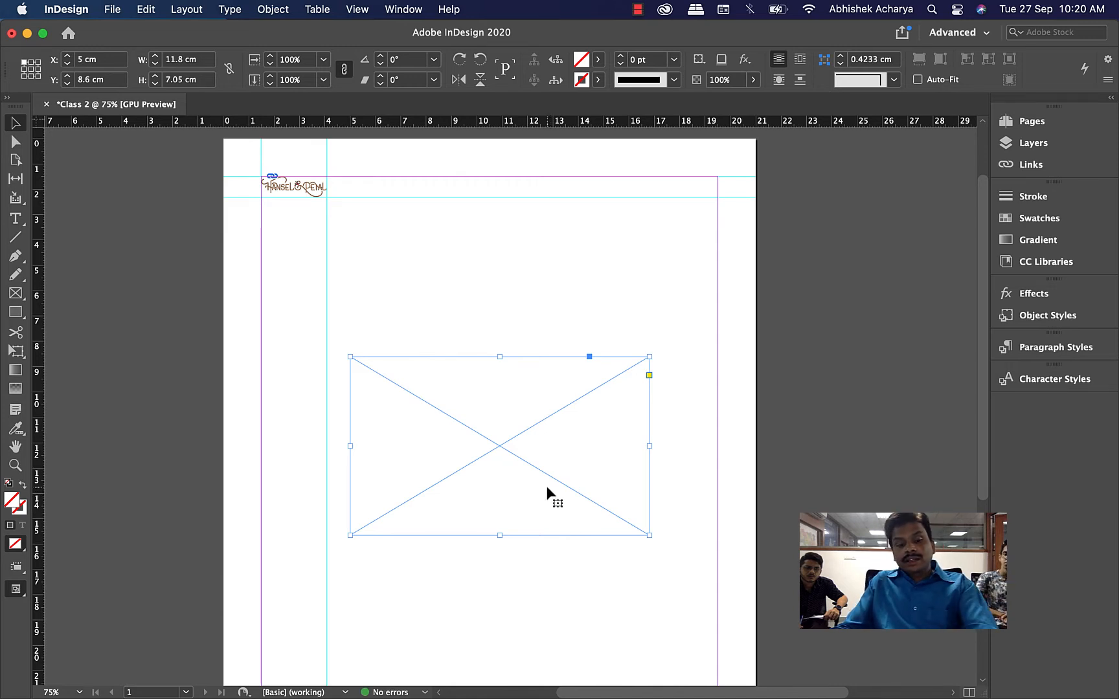
key("super+z")
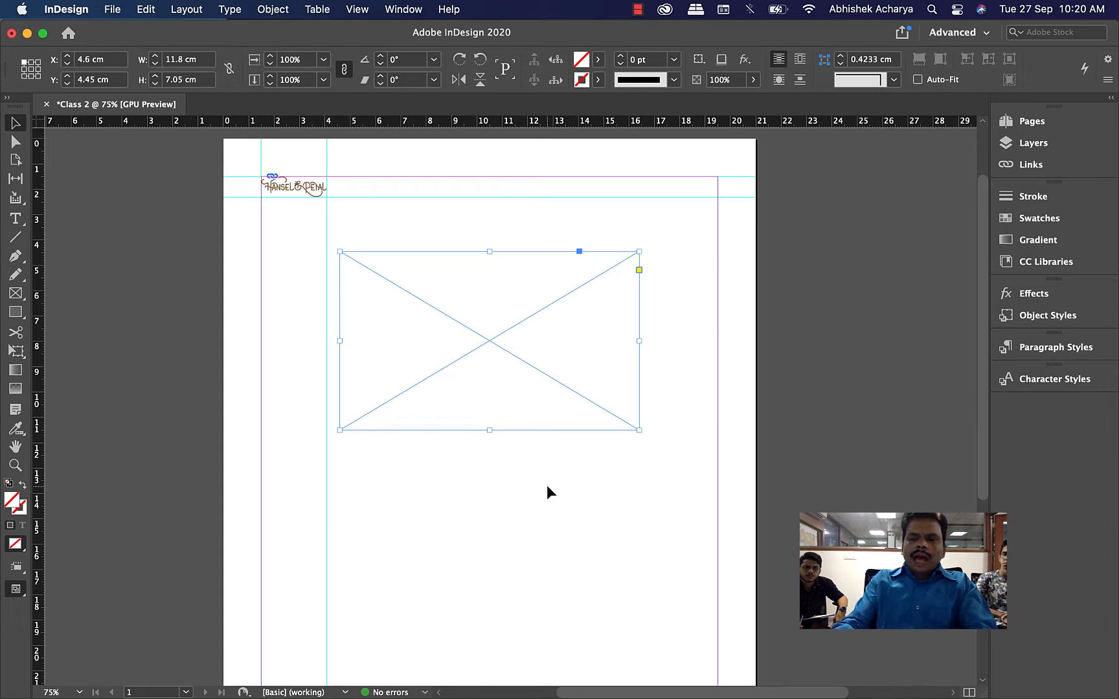
key("Delete")
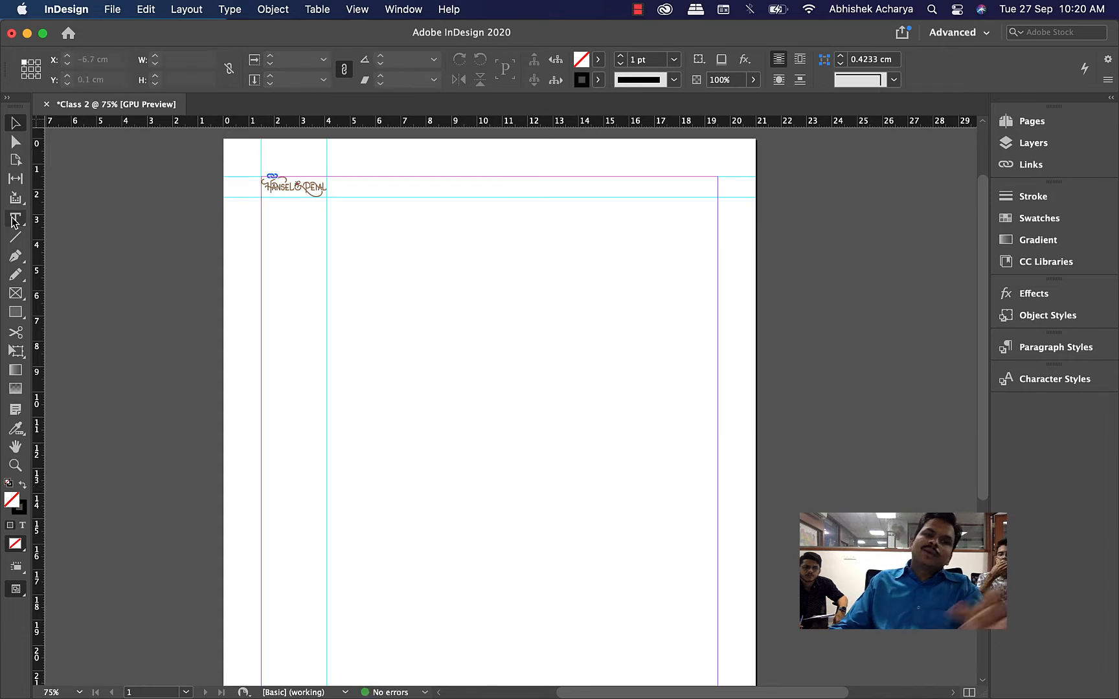
Draw an empty text frame below the logo, starting at the vertical guide along the logo's right edge.
left_click(13, 220)
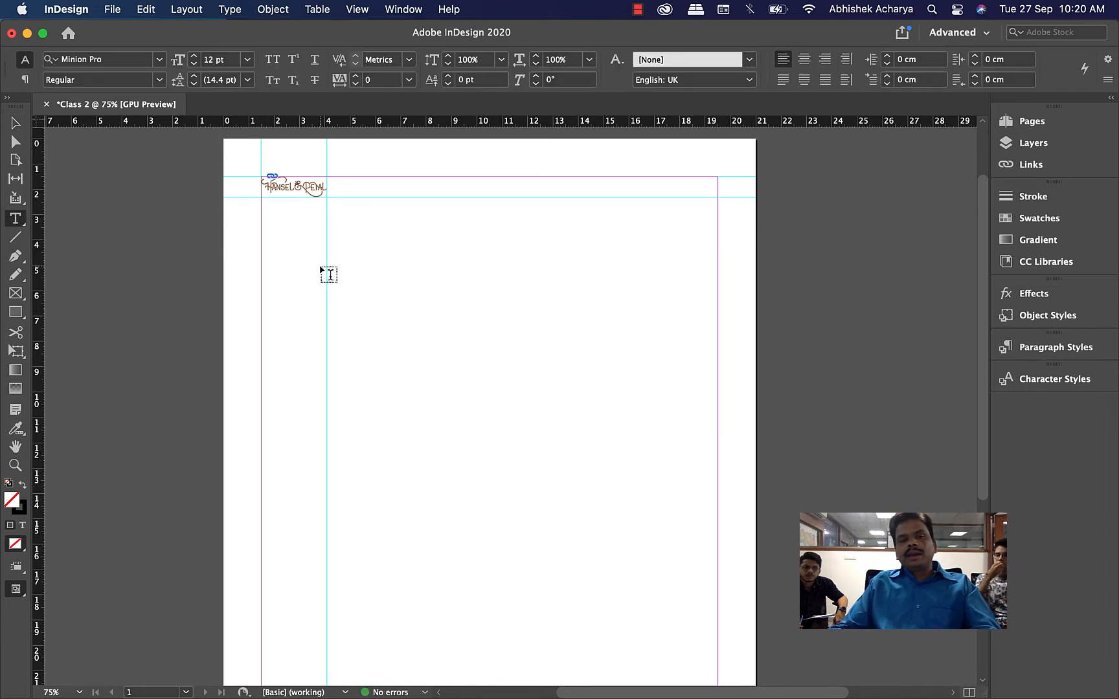
left_click(350, 236)
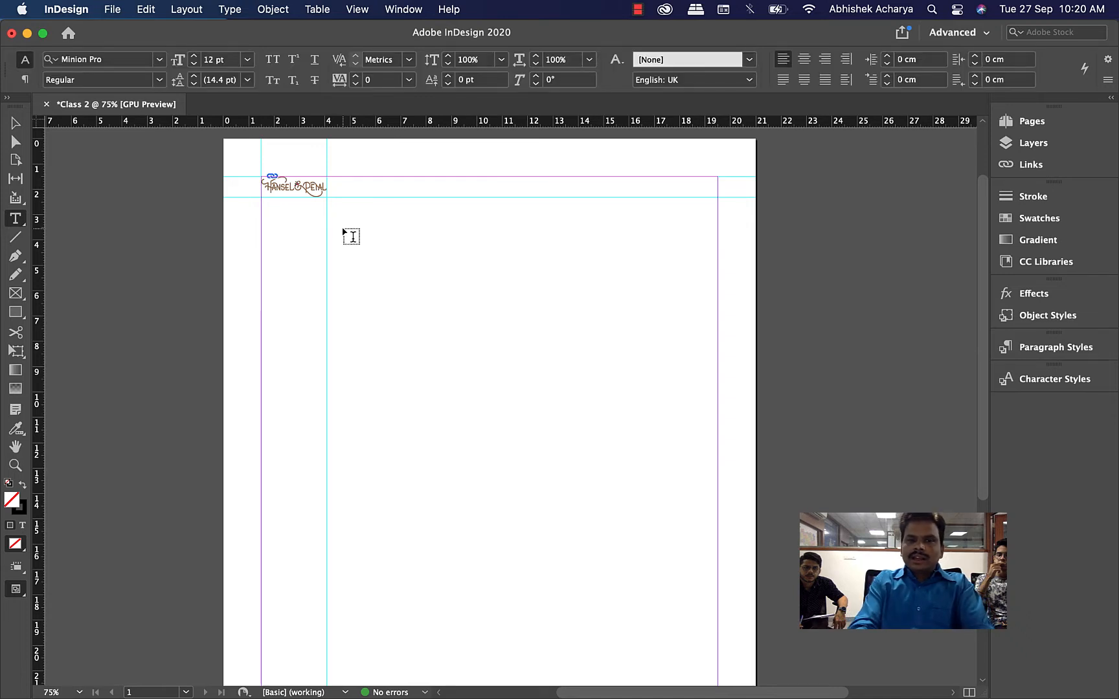
key("Escape")
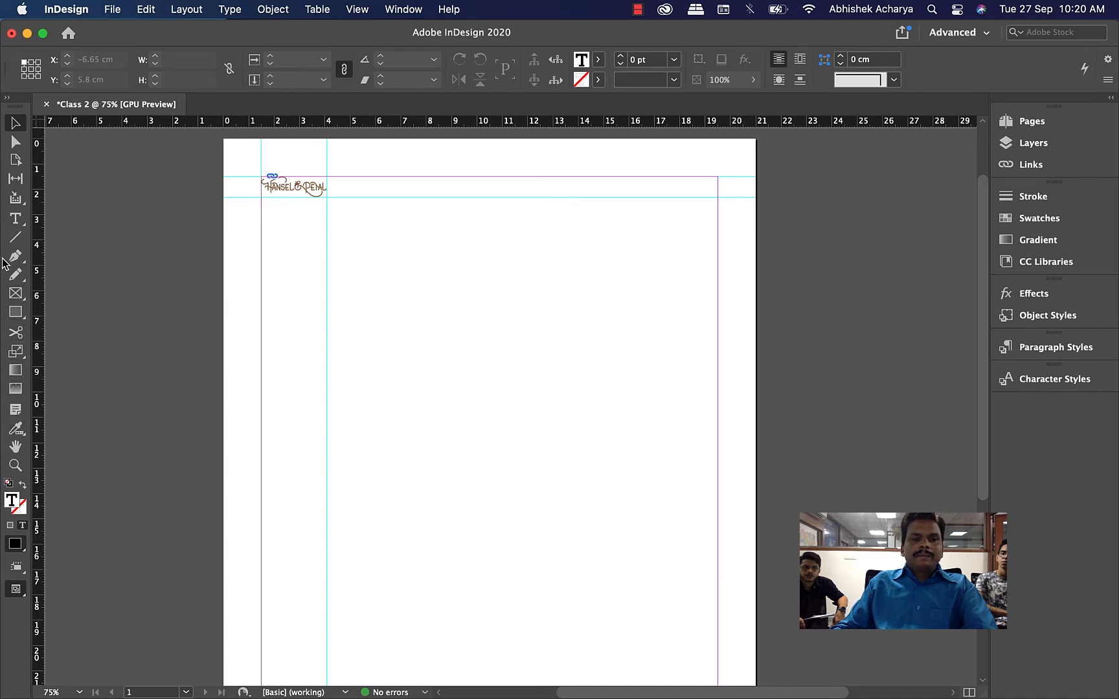
left_click(16, 218)
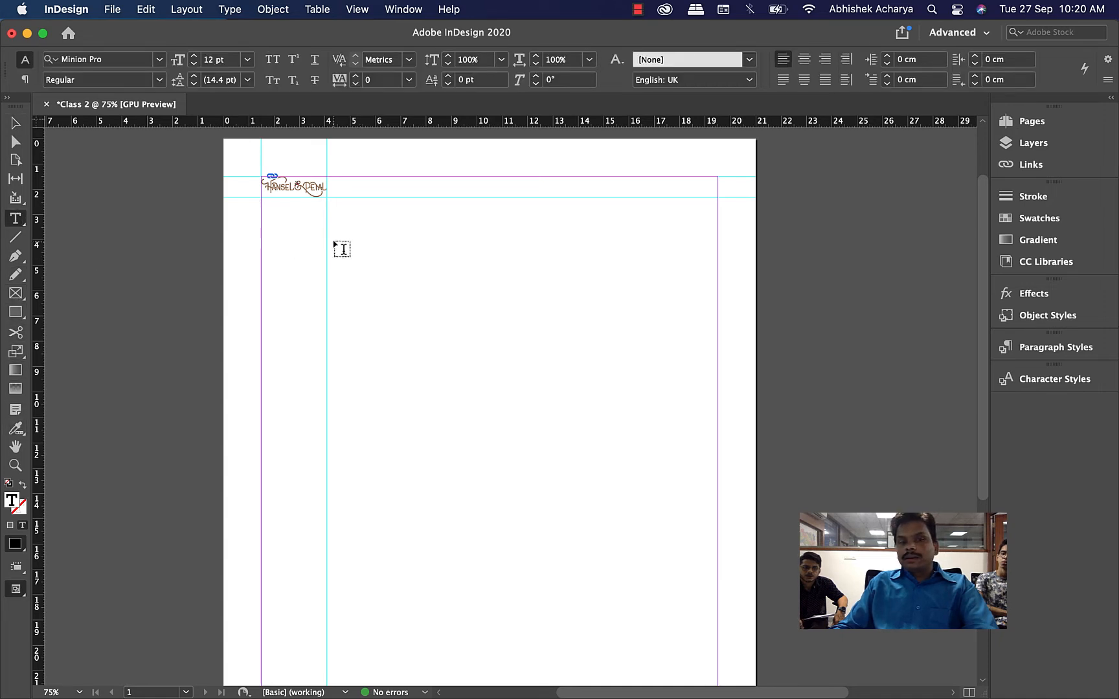
left_click_drag(327, 237, 613, 390)
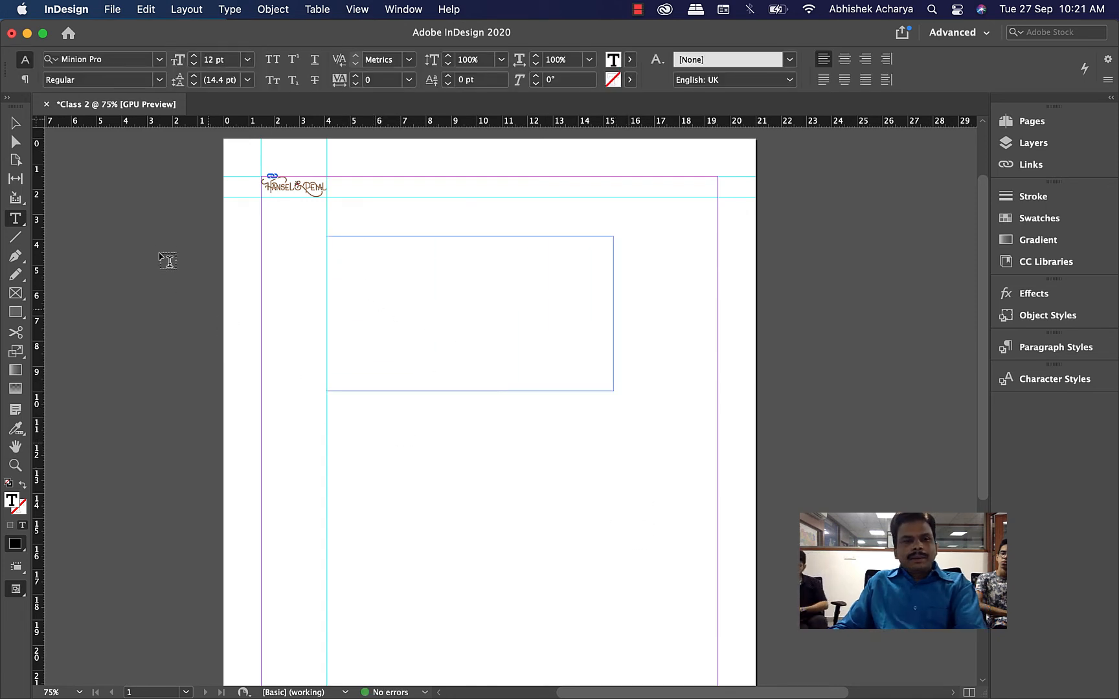
Select the empty text frame below the logo and delete it.
left_click(16, 123)
left_click(519, 485)
left_click_drag(518, 484, 577, 370)
key("Delete")
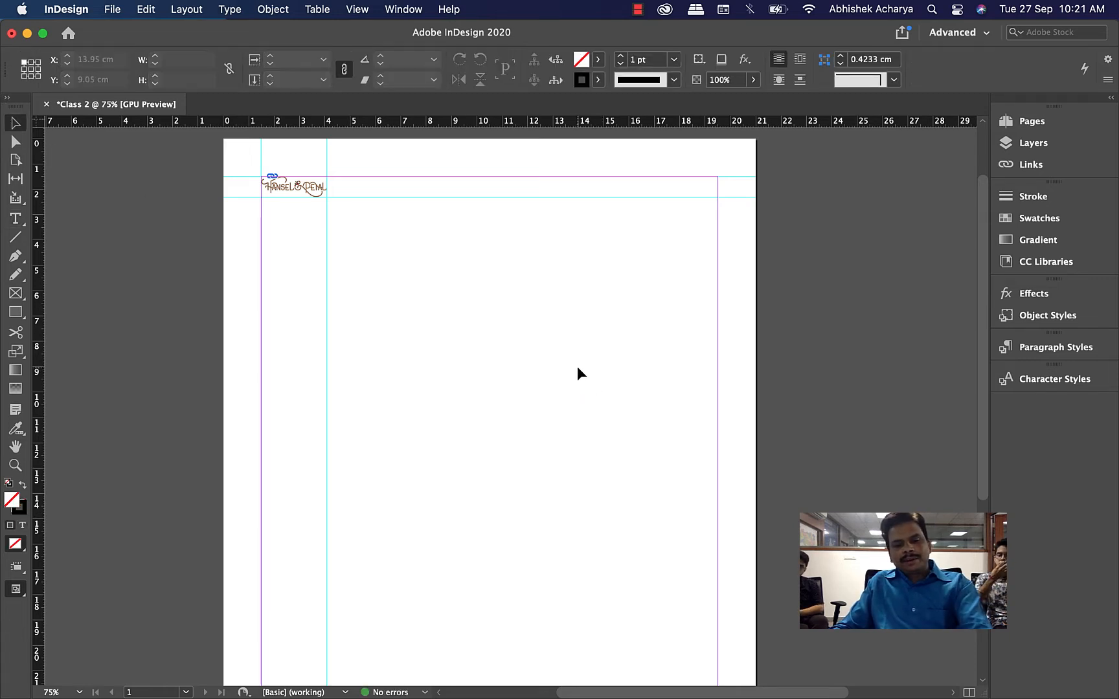
key("super+n")
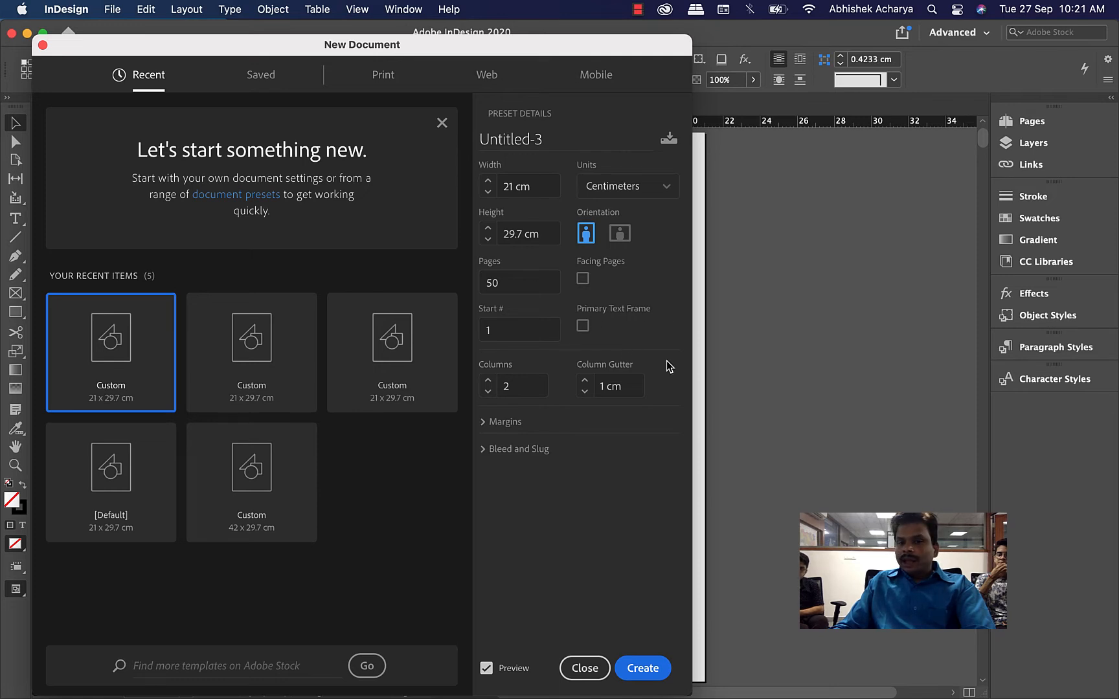
left_click(585, 669)
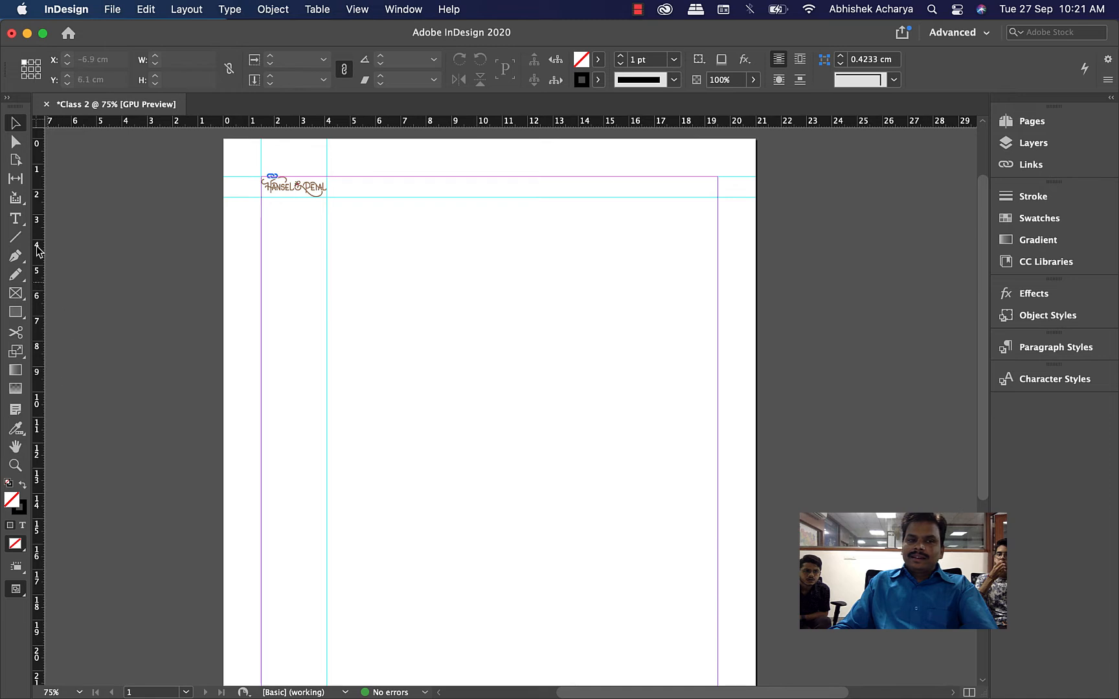
Draw an empty text frame about 18 cm wide and 5.2 cm high between the margins below the logo.
left_click(15, 218)
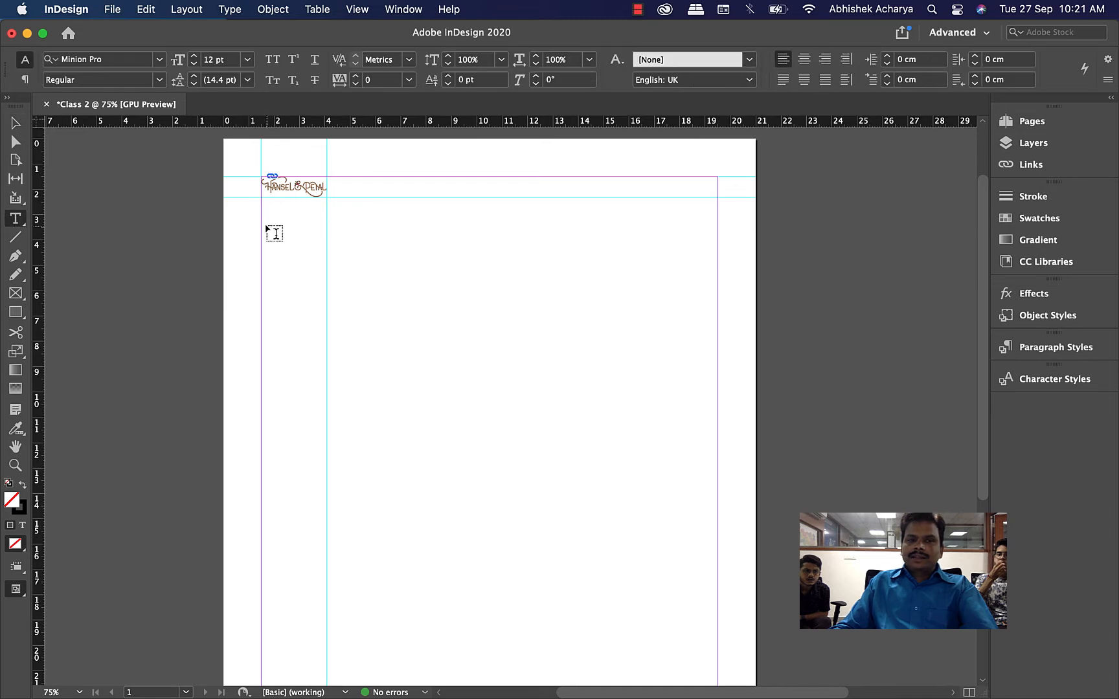
left_click_drag(263, 220, 719, 350)
left_click(15, 122)
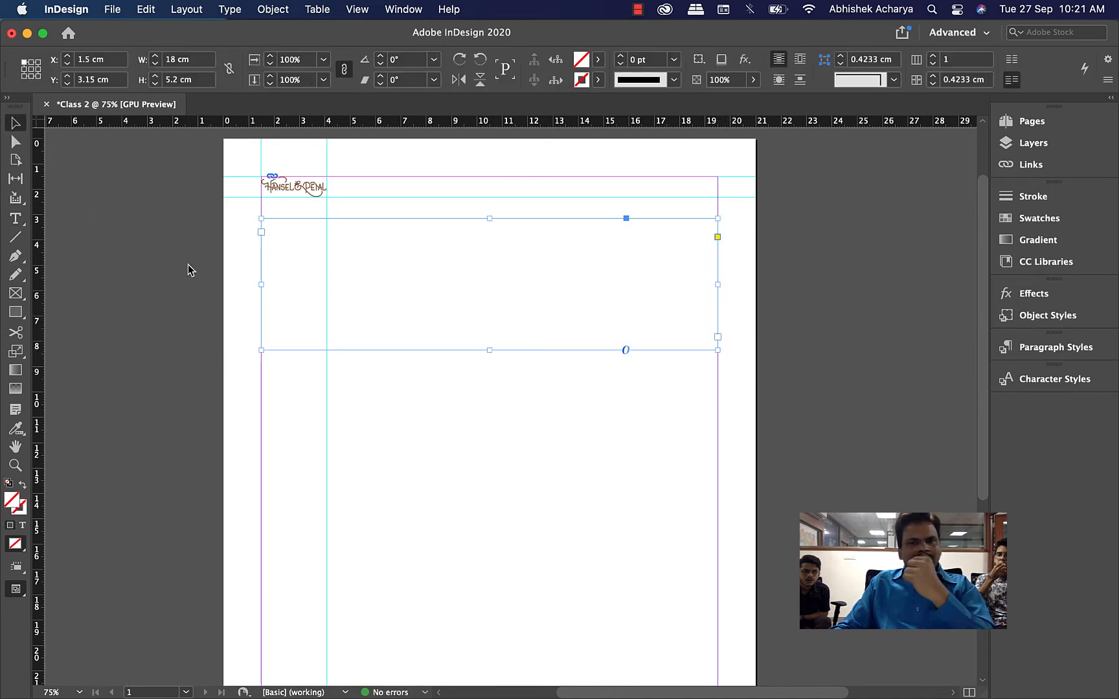
Narrow the empty text frame to about 14.8 cm by moving its right edge inward, and remove the frame.
key("super+equal")
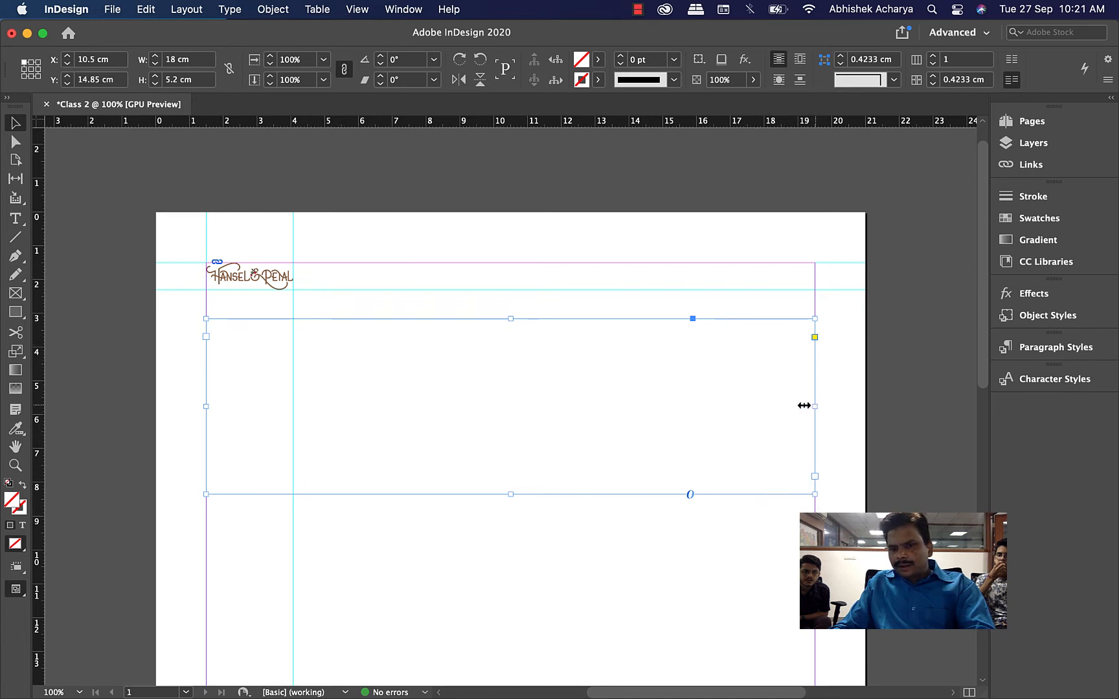
left_click_drag(814, 407, 708, 443)
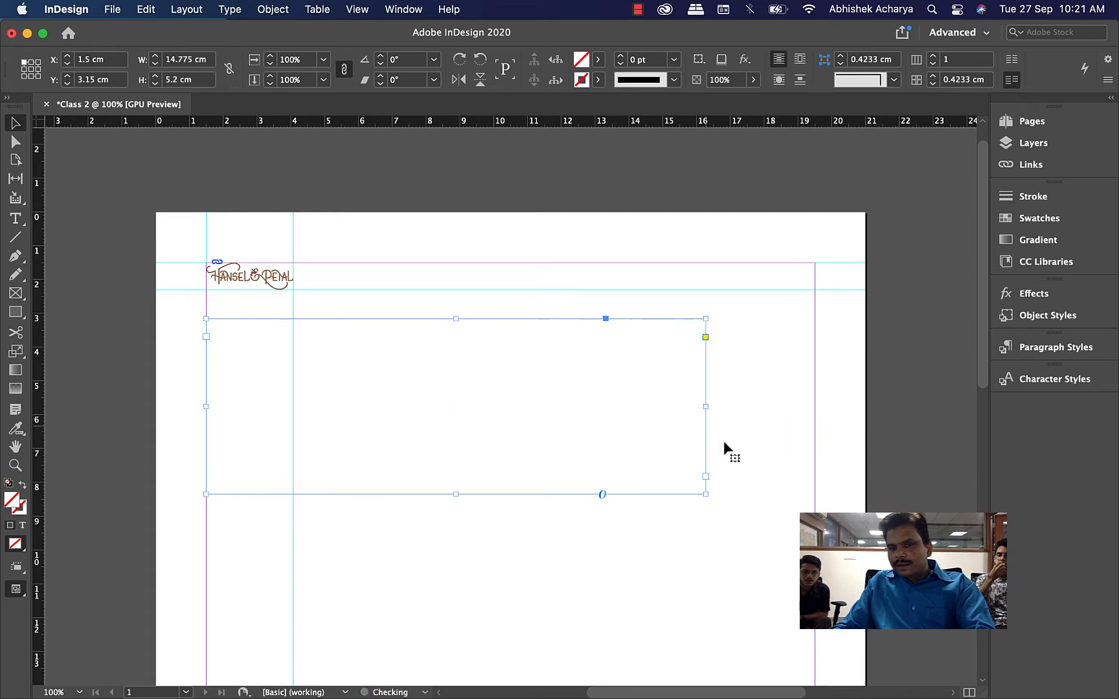
left_click(735, 445)
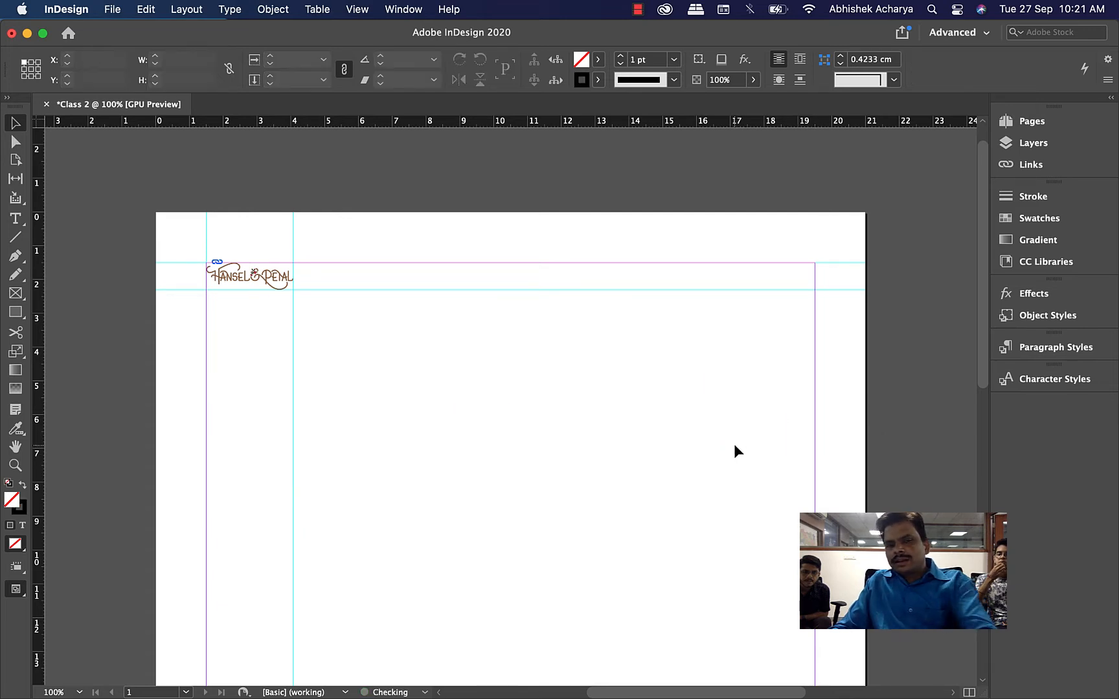
Turn off Snap to Guides for the document.
left_click(404, 9)
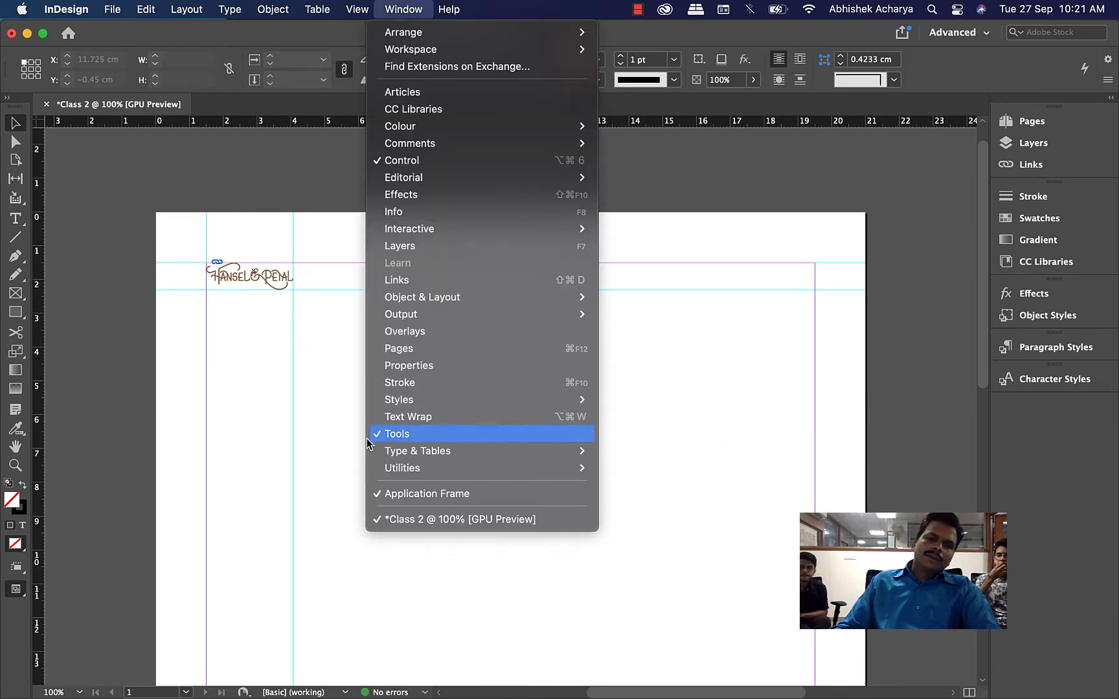
mouse_move(357, 9)
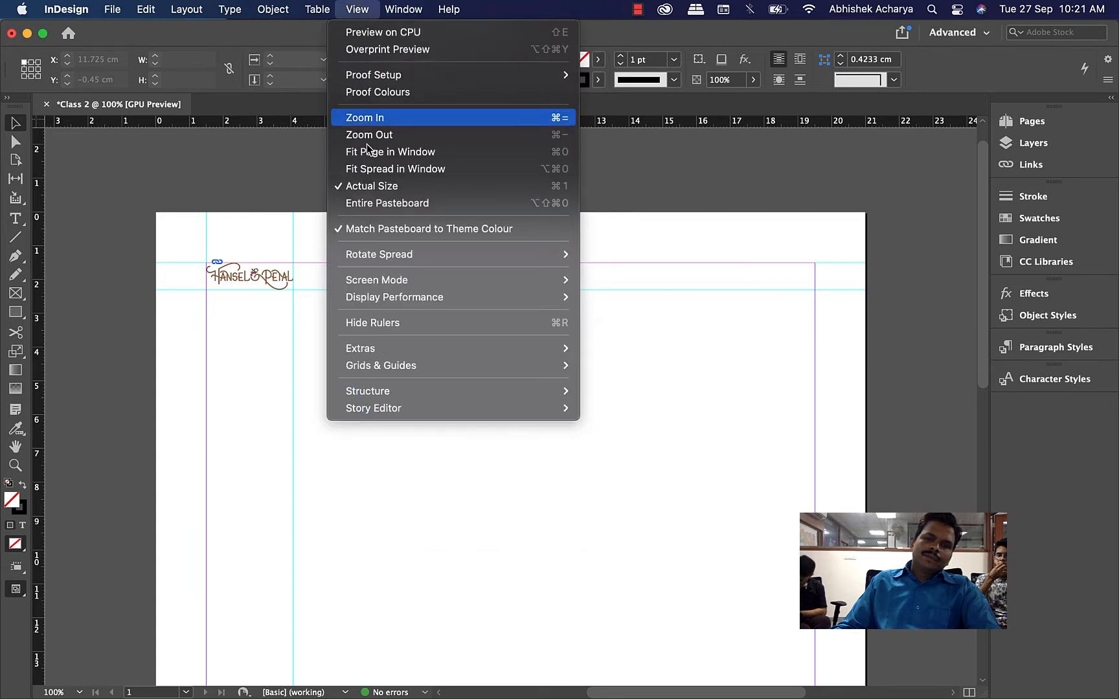
mouse_move(371, 366)
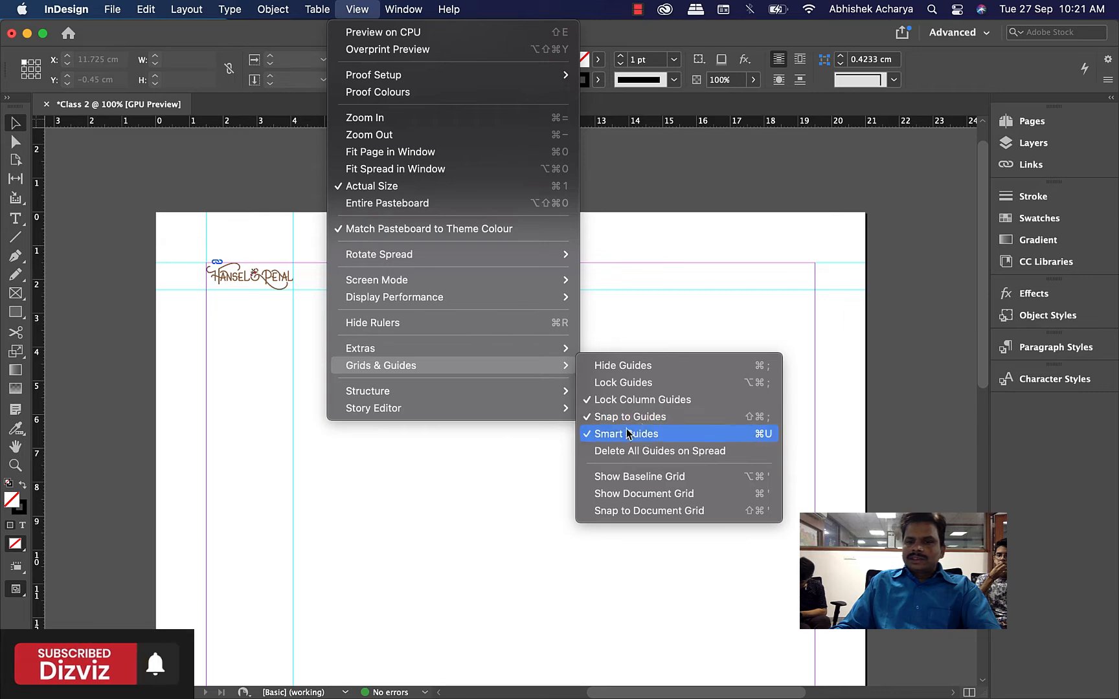
left_click(669, 418)
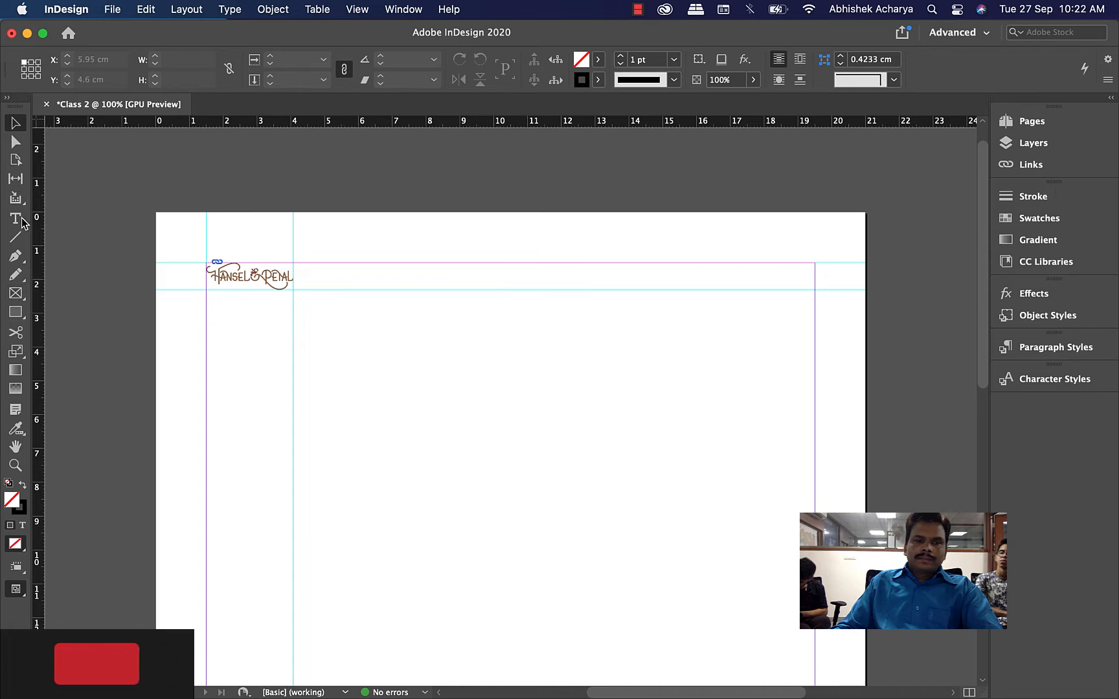
Draw a shallow text frame spanning the page margins below the logo and delete it.
key("t")
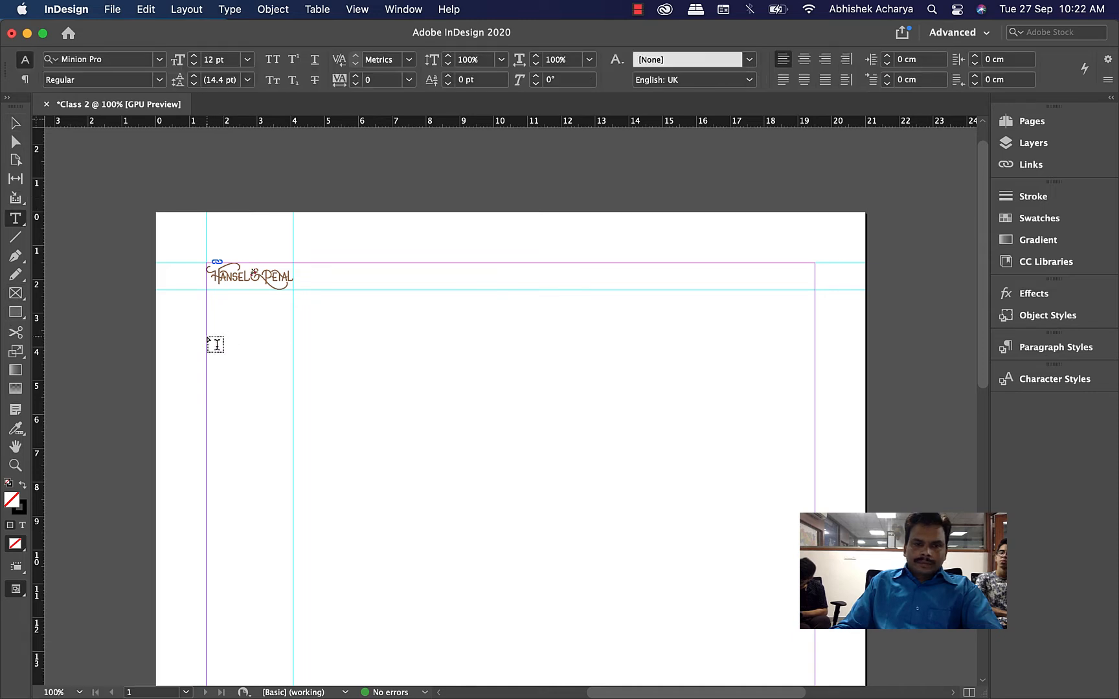
left_click_drag(208, 338, 815, 414)
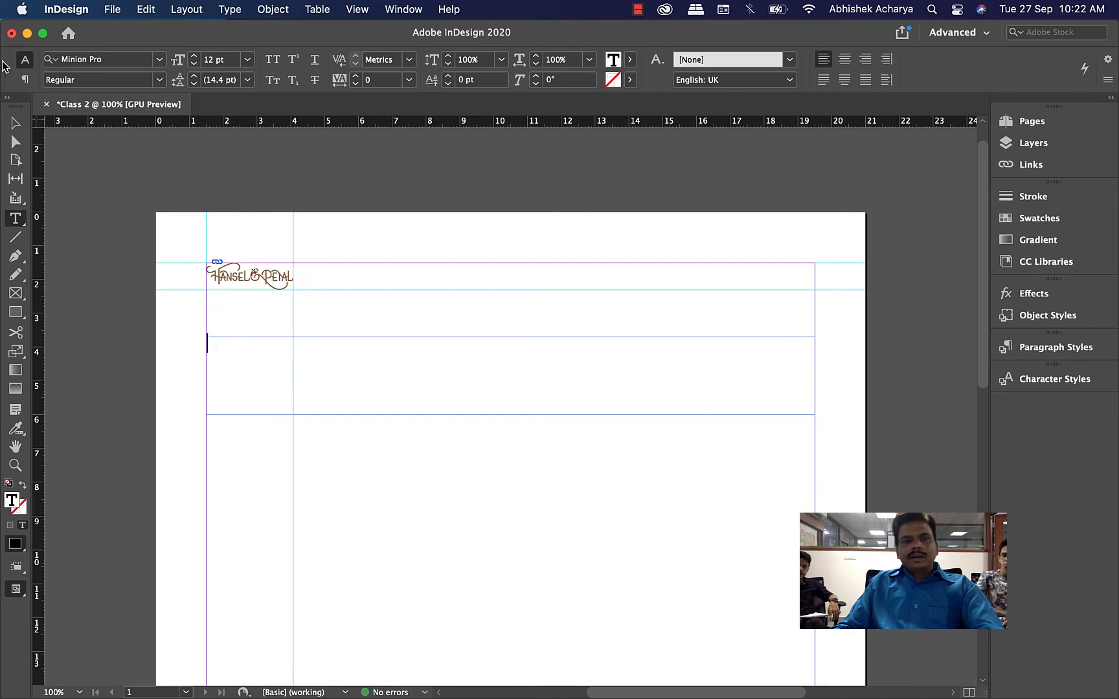
left_click(15, 123)
key("BackSpace")
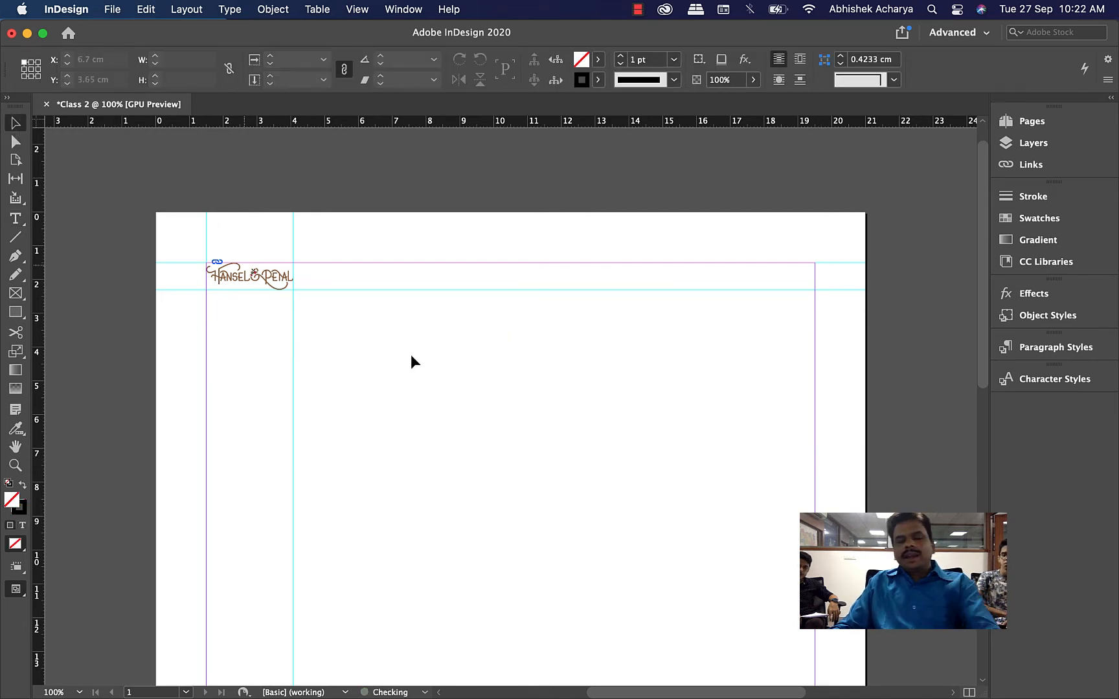
Draw a rectangular placeholder frame about 8.4 cm wide and 6.9 cm high mid-page and move it to about X 6.3 cm, Y 8.3 cm.
key("super+minus")
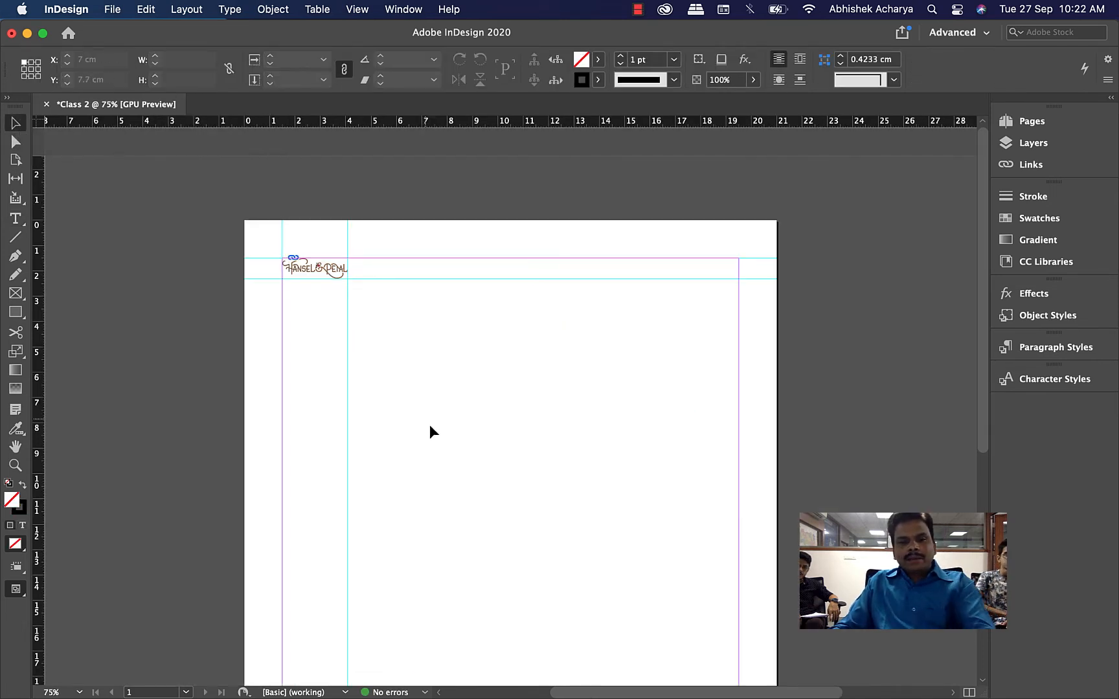
left_click_drag(490, 413, 472, 352)
left_click(17, 296)
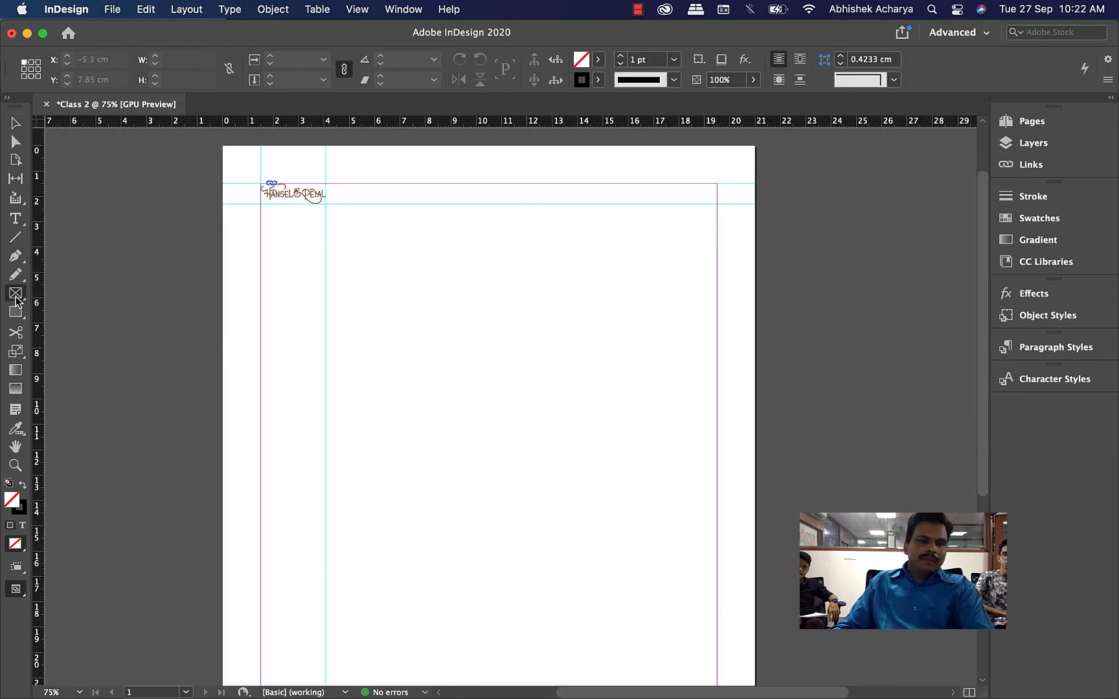
left_click_drag(390, 339, 603, 513)
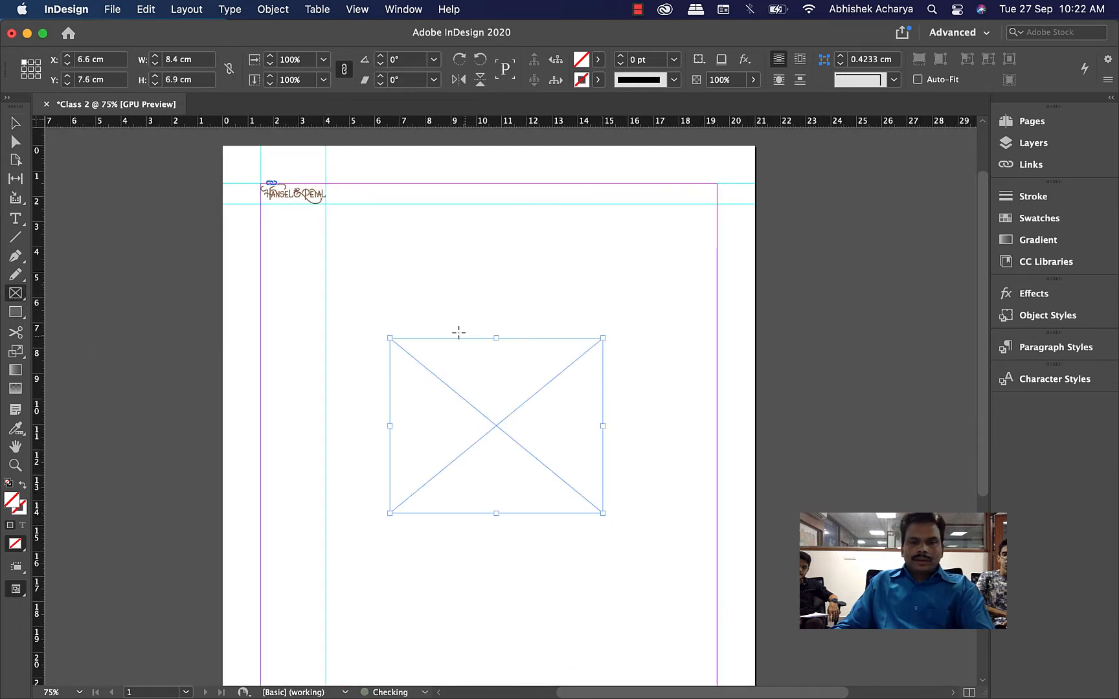
left_click(15, 123)
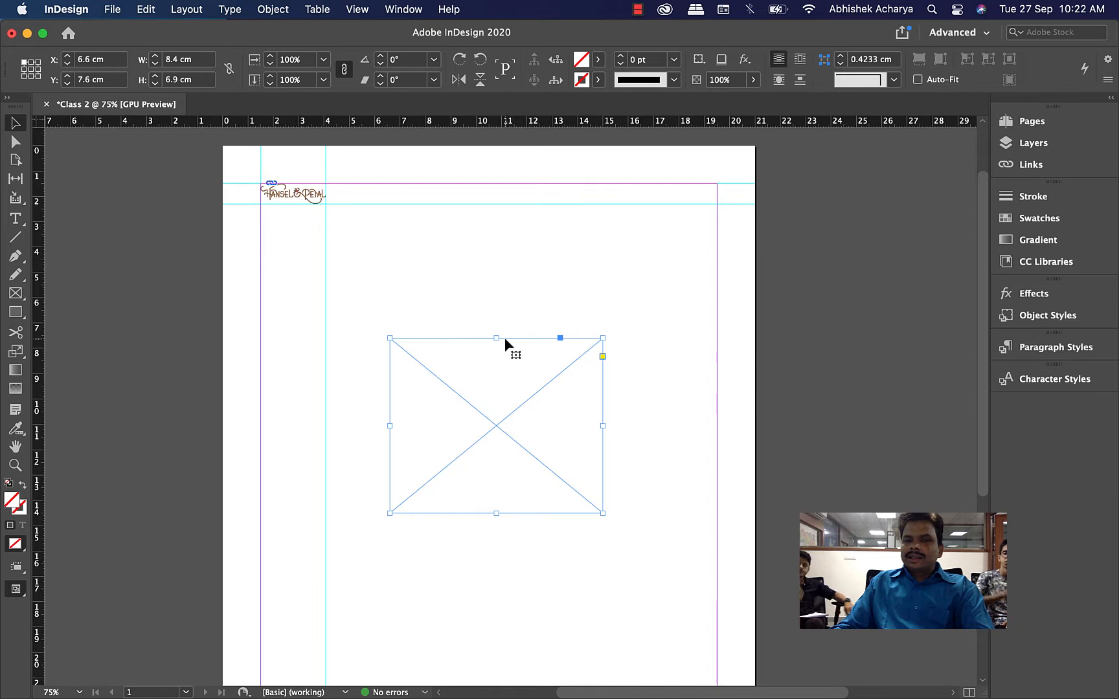
left_click_drag(504, 338, 501, 375)
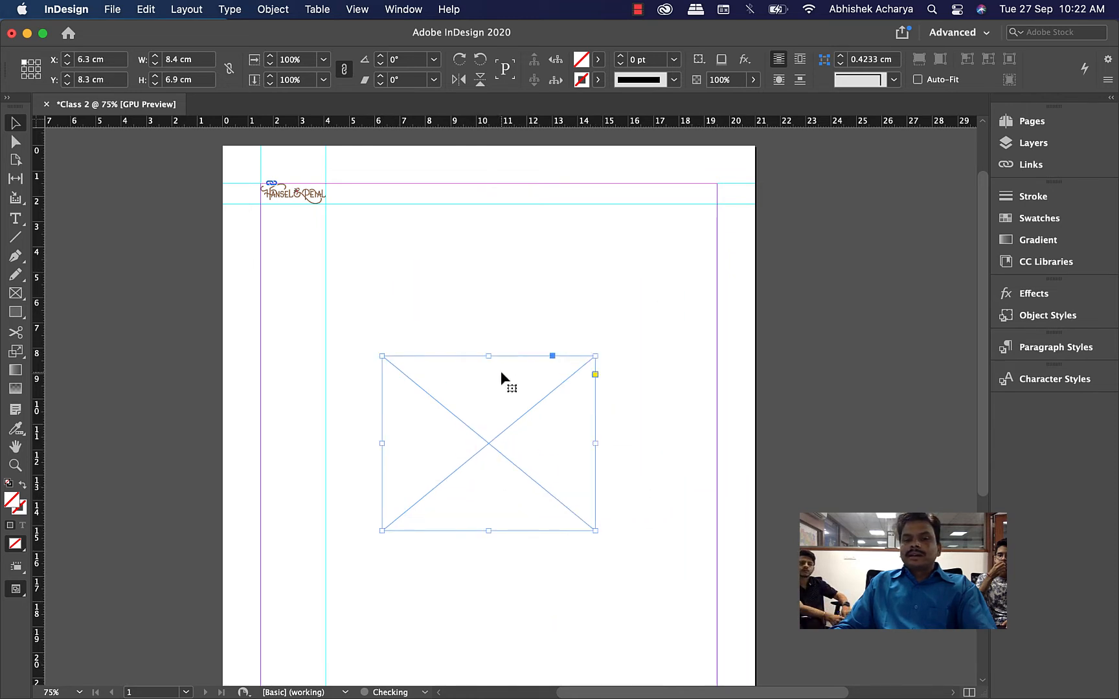
Turn off Smart Guides and move the placeholder frame up to the guide below the logo, and back down to about X 5.15 cm, Y 7.3 cm.
left_click(337, 11)
mouse_move(353, 11)
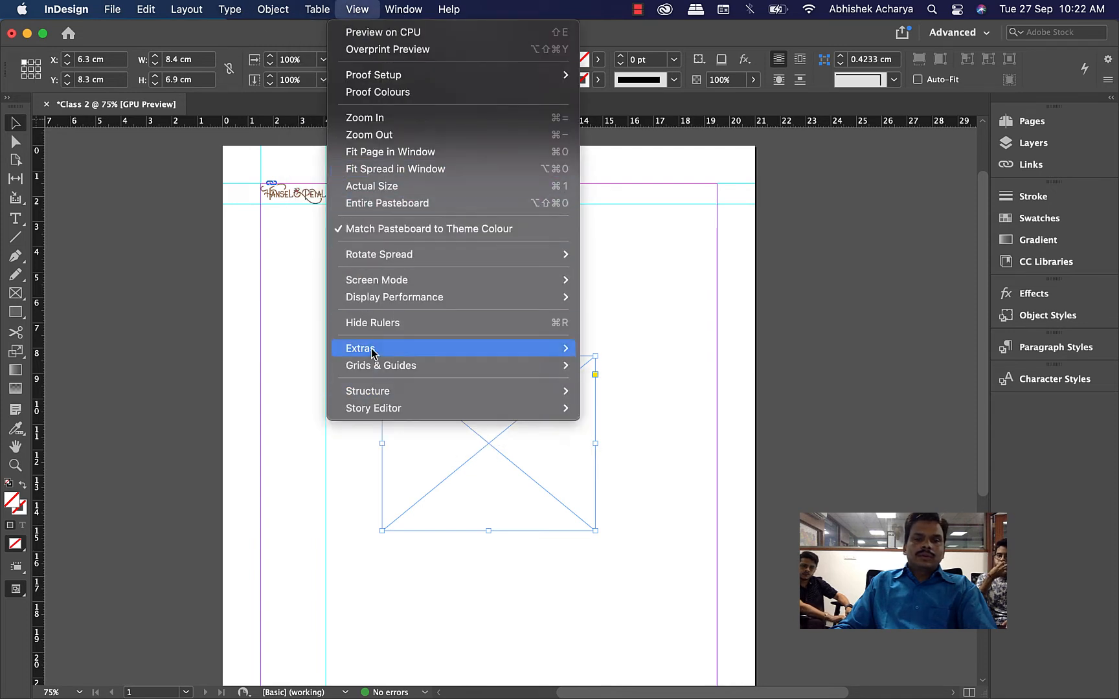
mouse_move(374, 367)
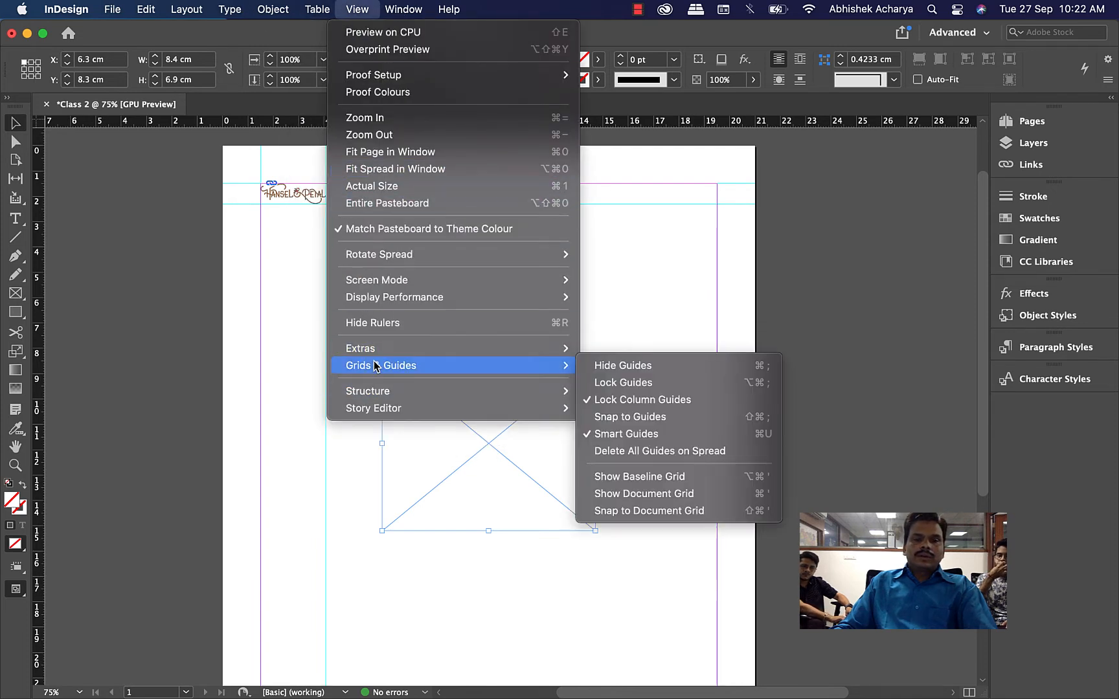
left_click(640, 433)
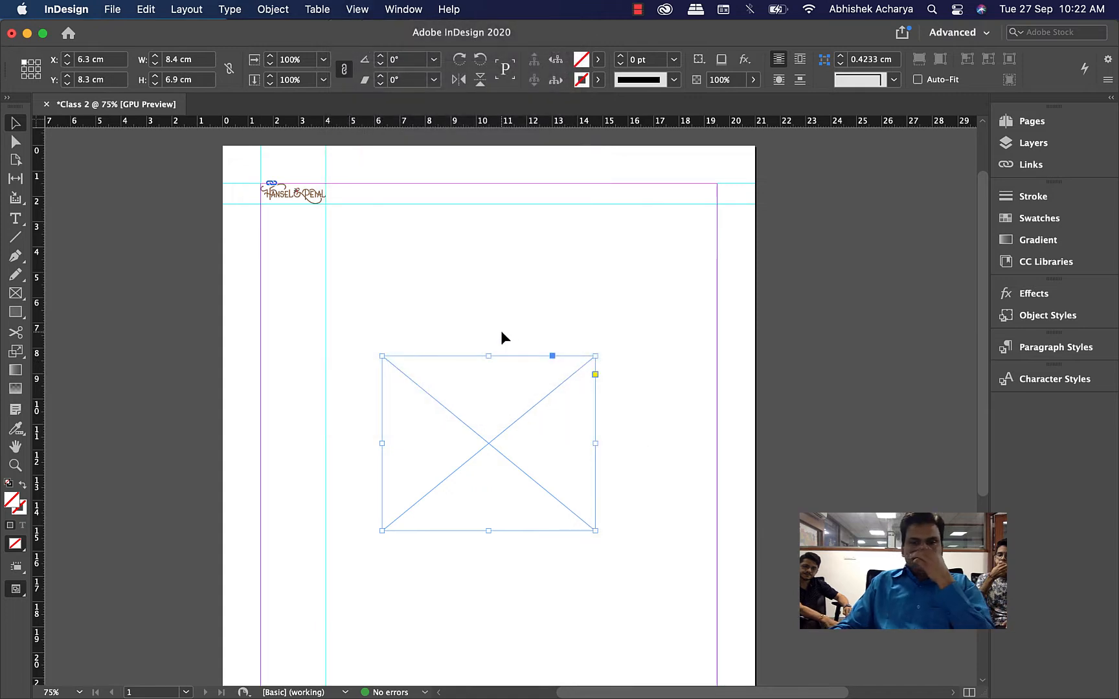
left_click_drag(499, 355, 518, 204)
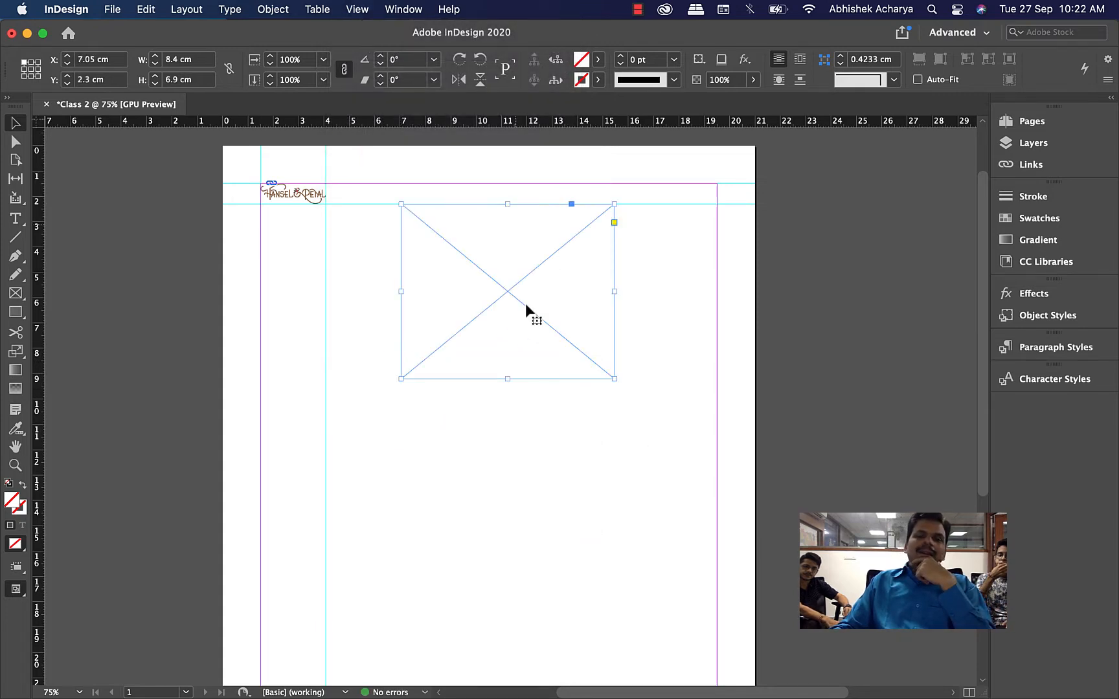
left_click_drag(513, 292, 460, 419)
Turn Snap to Guides and Smart Guides back on.
left_click(357, 9)
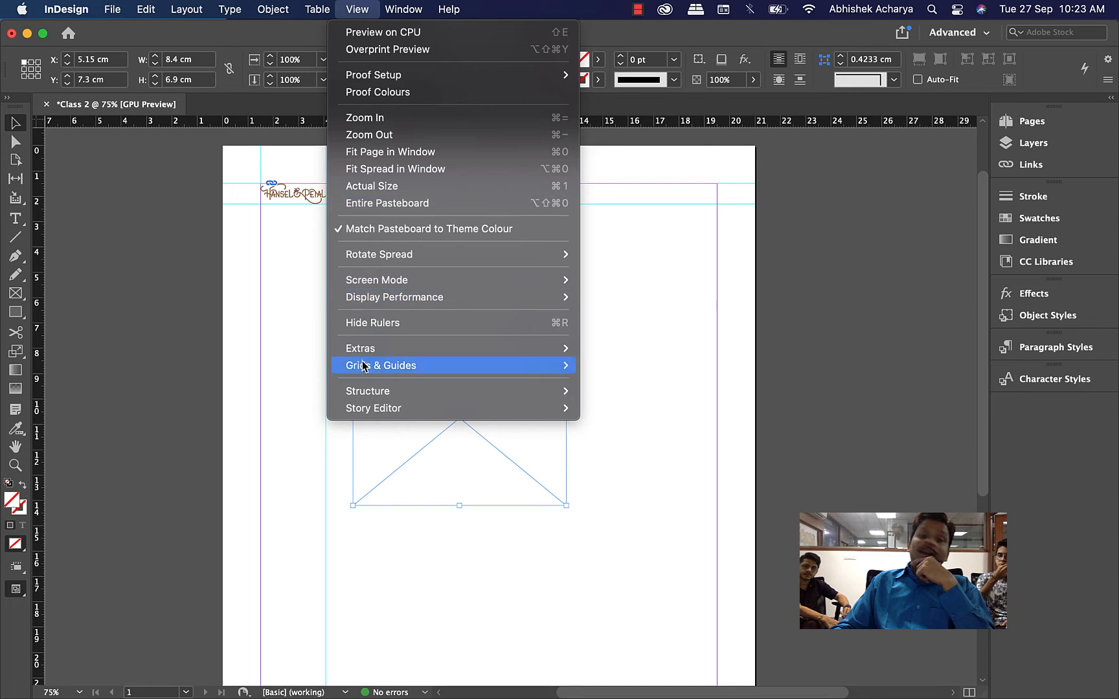
mouse_move(366, 366)
left_click(647, 425)
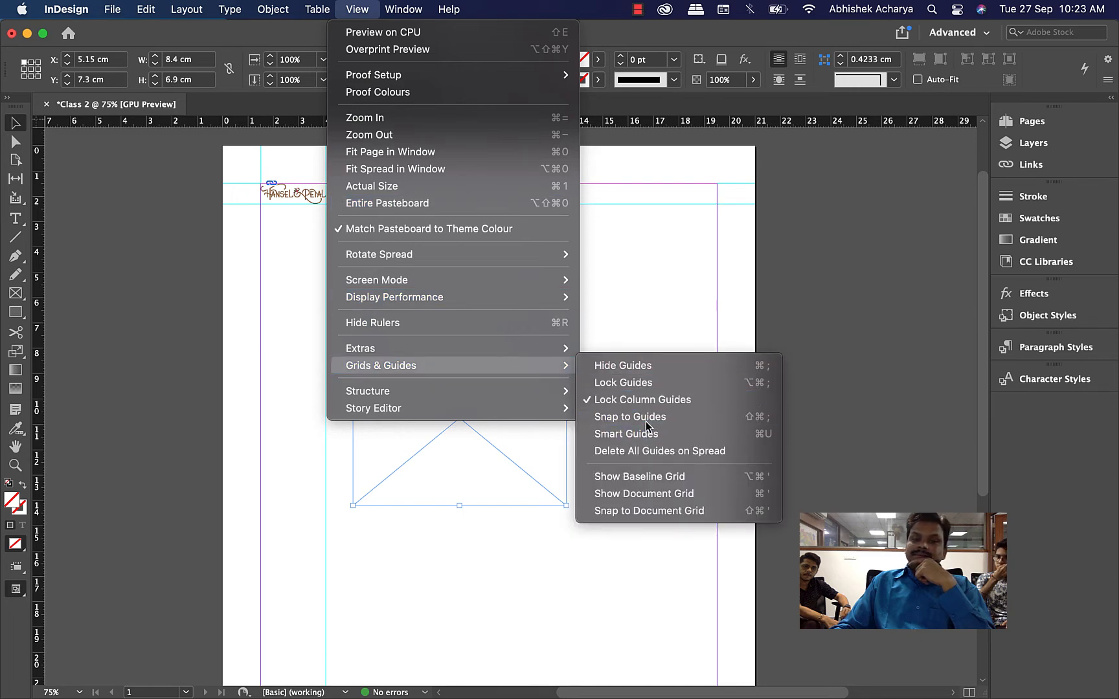
left_click(357, 9)
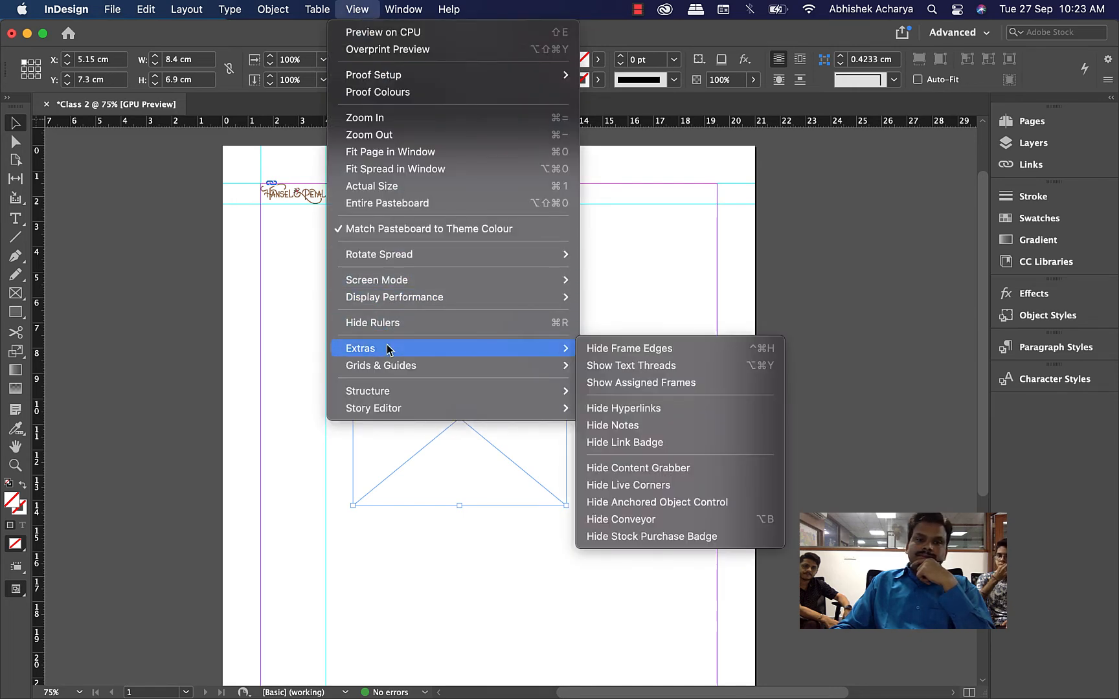
mouse_move(387, 370)
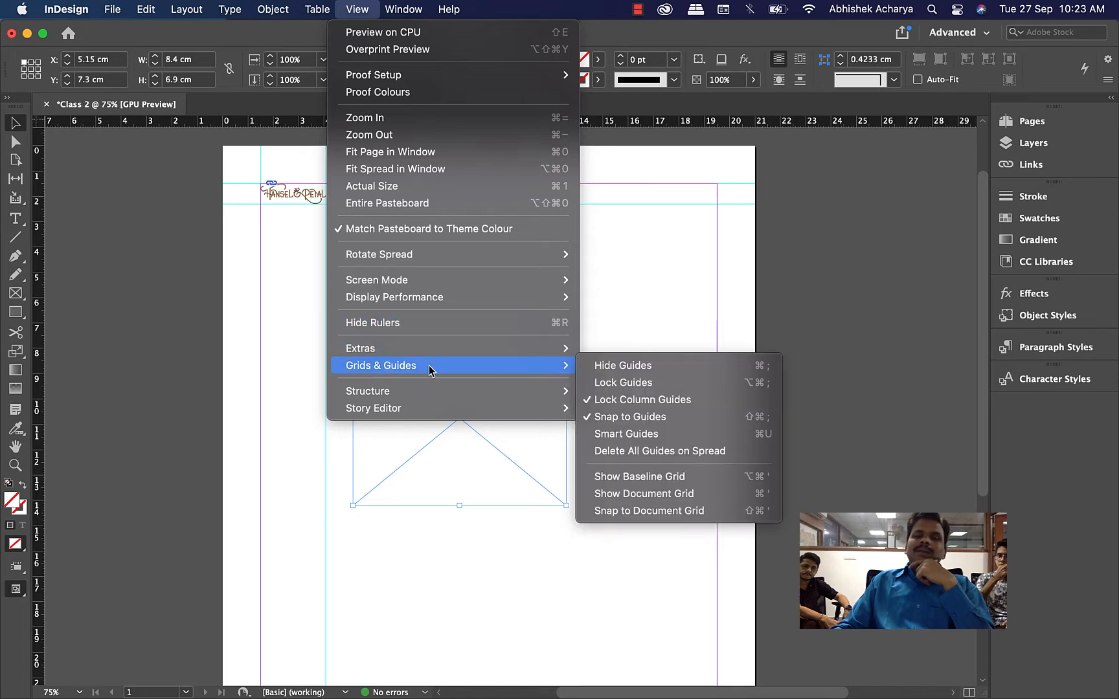
left_click(643, 434)
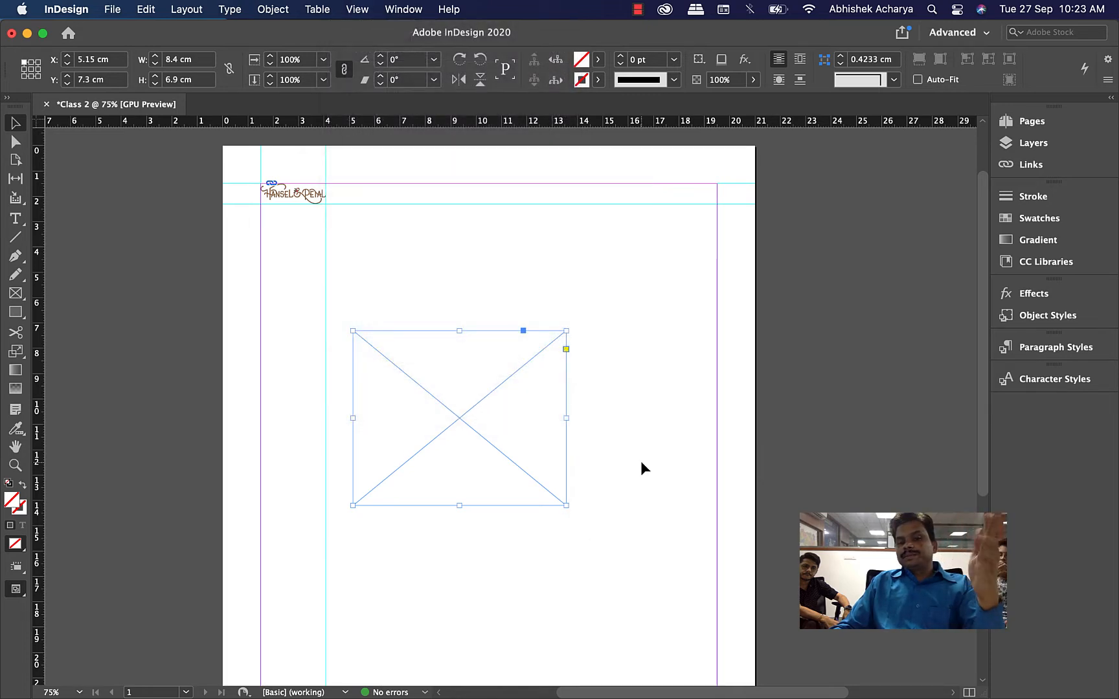
Move the placeholder frame to about X 7.55 cm, Y 7.95 cm and delete it.
left_click_drag(464, 418, 522, 435)
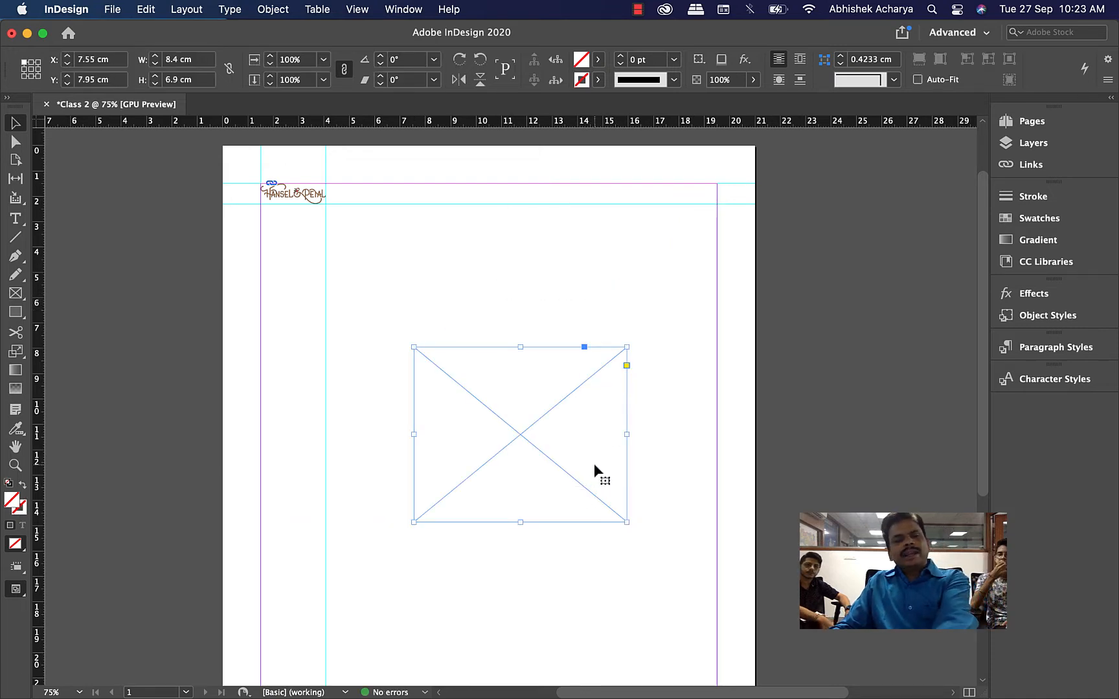
key("Delete")
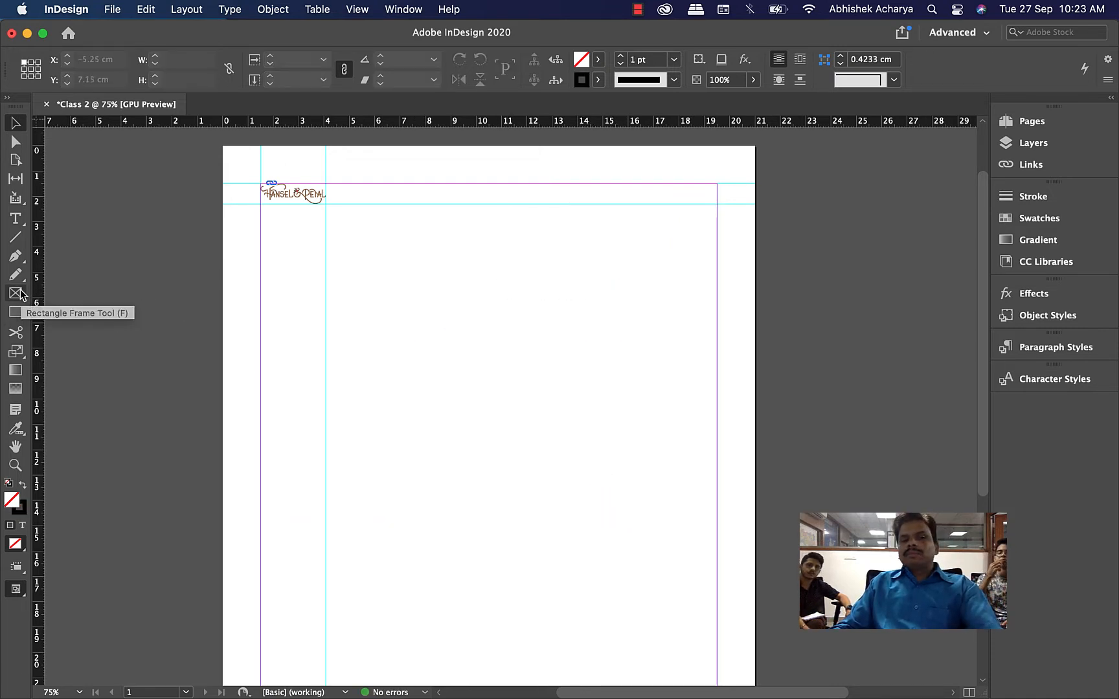
Draw an elliptical placeholder frame below the logo with the Ellipse Frame Tool and undo it.
left_click(17, 295)
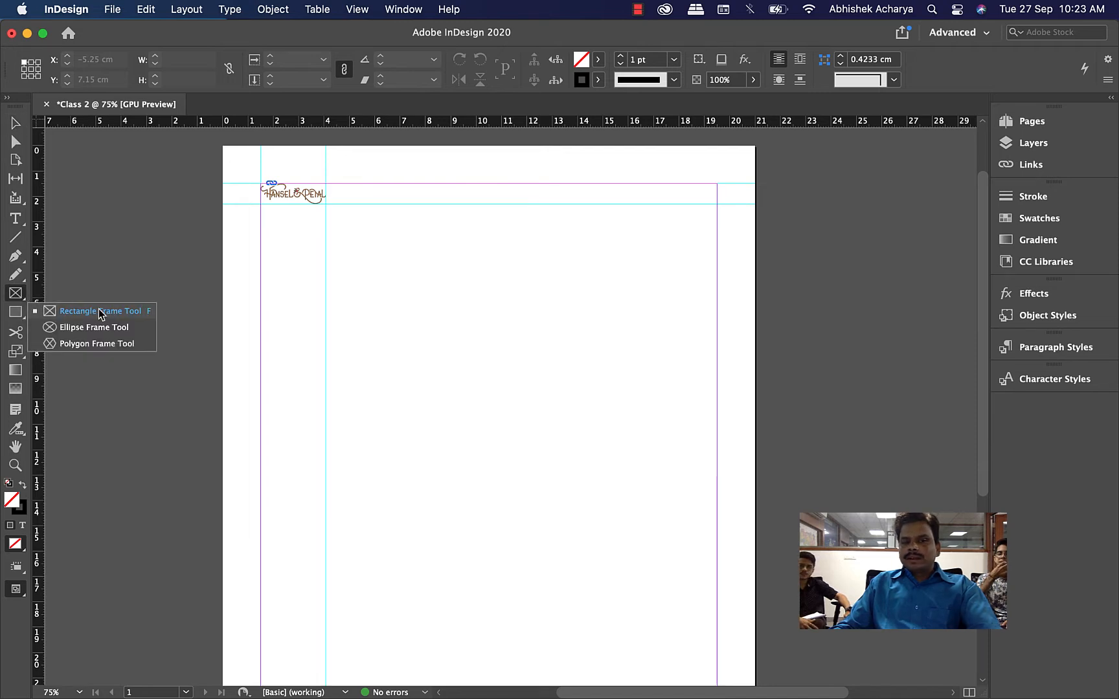
left_click(98, 328)
left_click_drag(362, 294, 463, 371)
key("super+z")
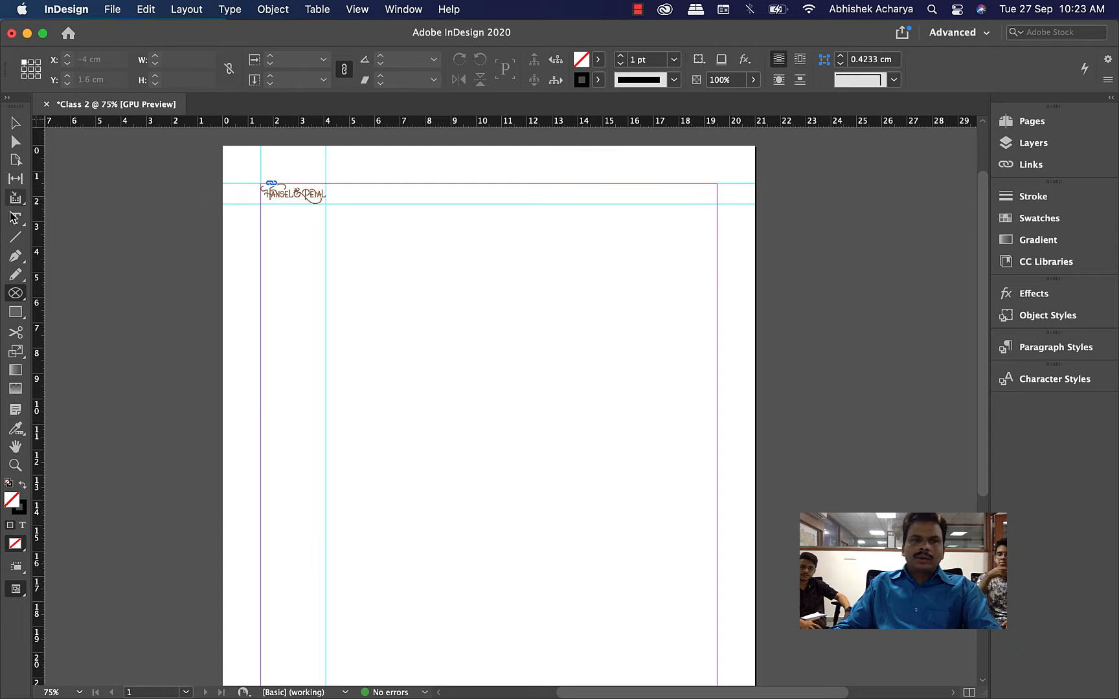
Add a vertical guide at about X 12.75 cm and a horizontal guide at Y 17.6 cm.
left_click_drag(37, 231, 546, 454)
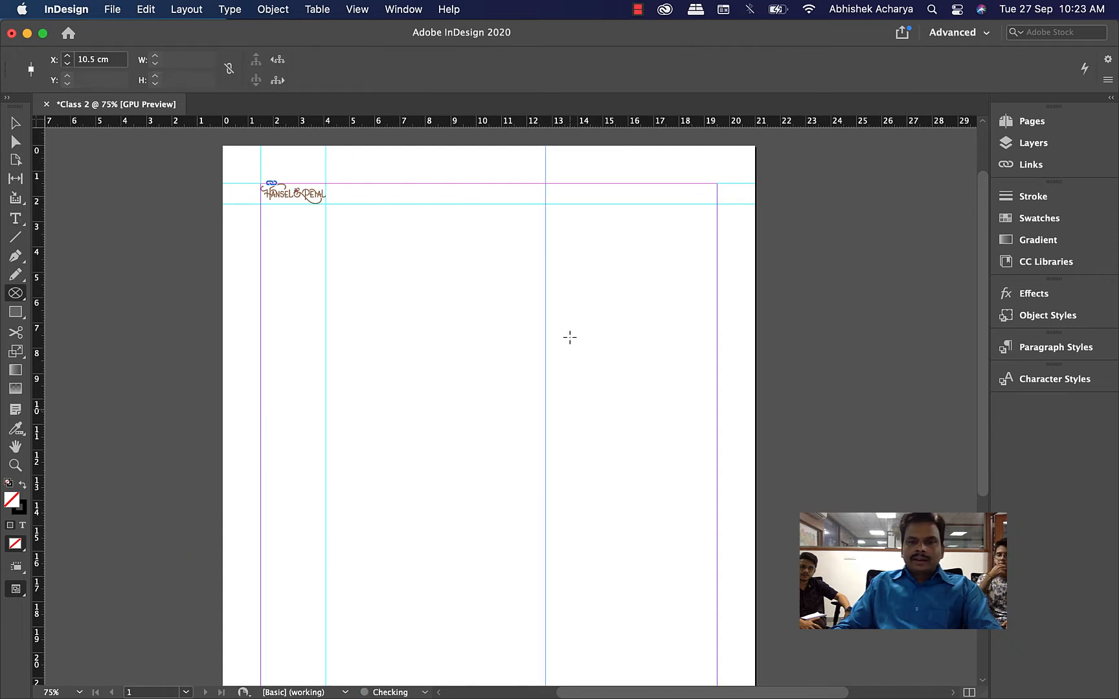
left_click_drag(535, 130, 555, 592)
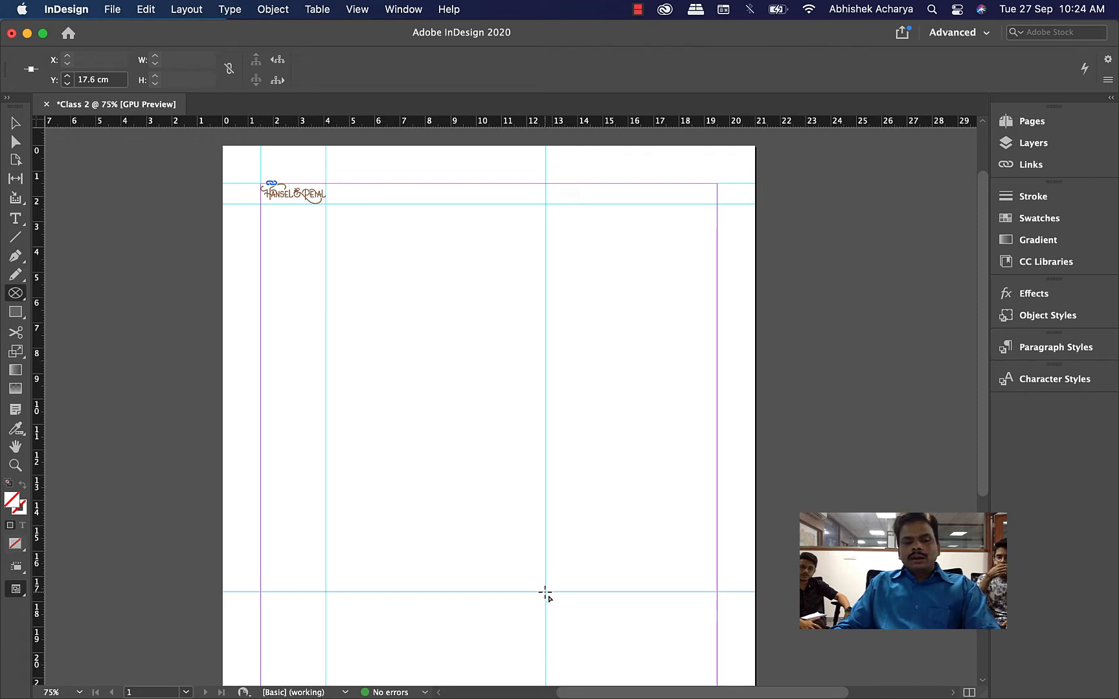
Draw a circular placeholder frame about 9.6 cm across, centred on the crossing of the new guides, and delete it.
left_click_drag(545, 593, 614, 664)
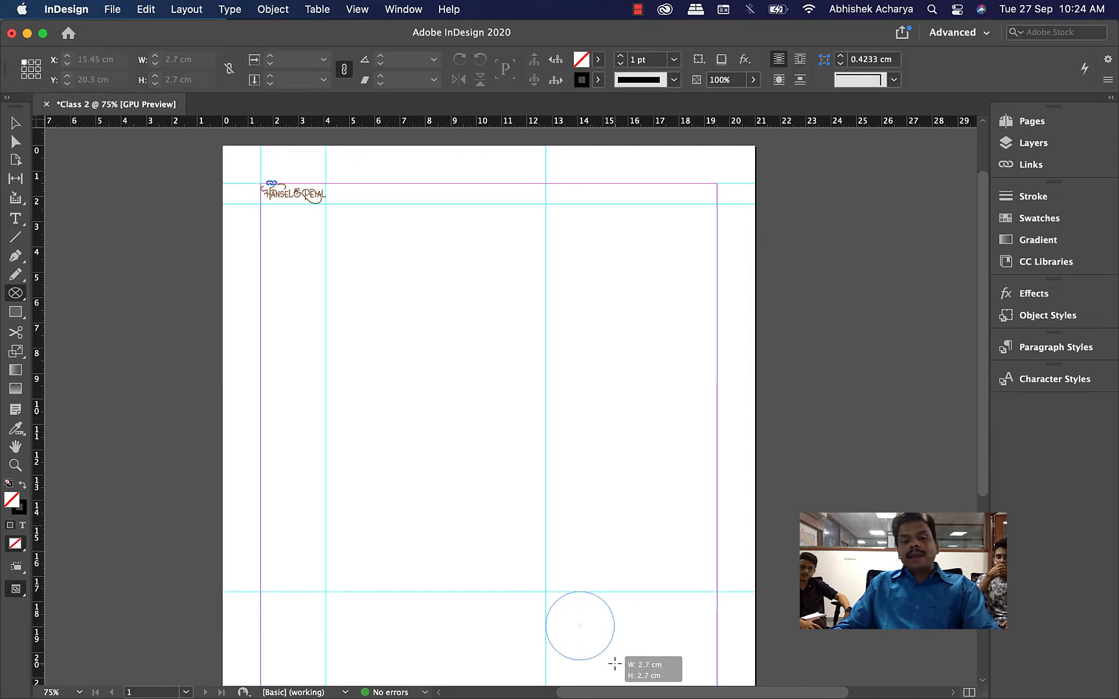
left_click_drag(614, 664, 667, 642)
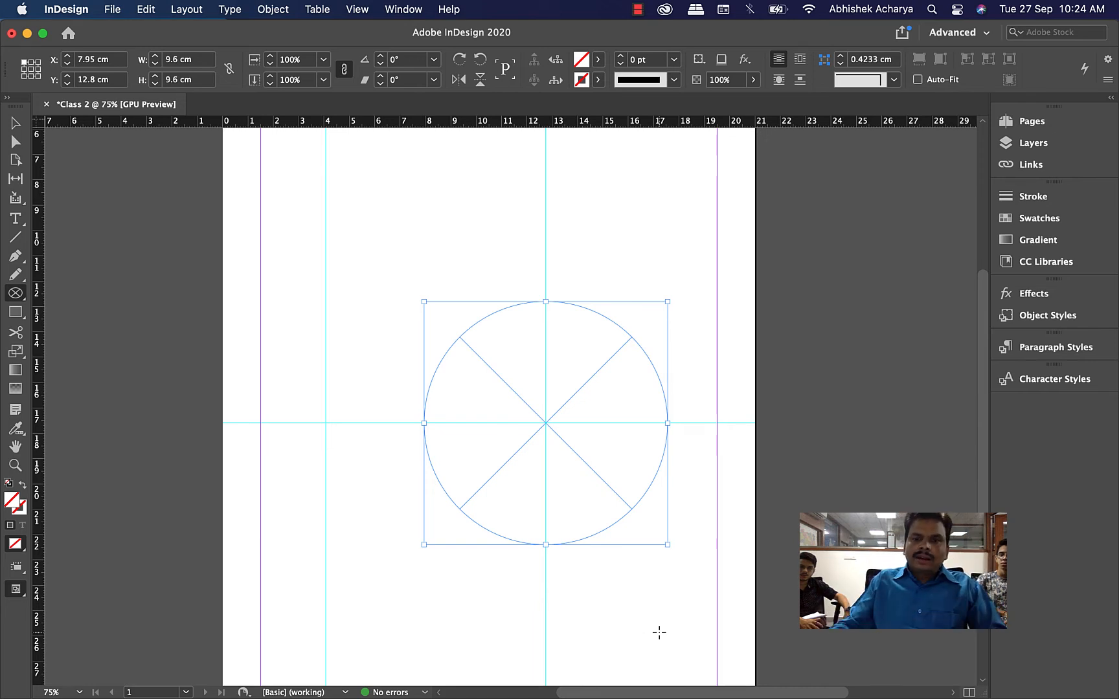
left_click(14, 123)
key("Delete")
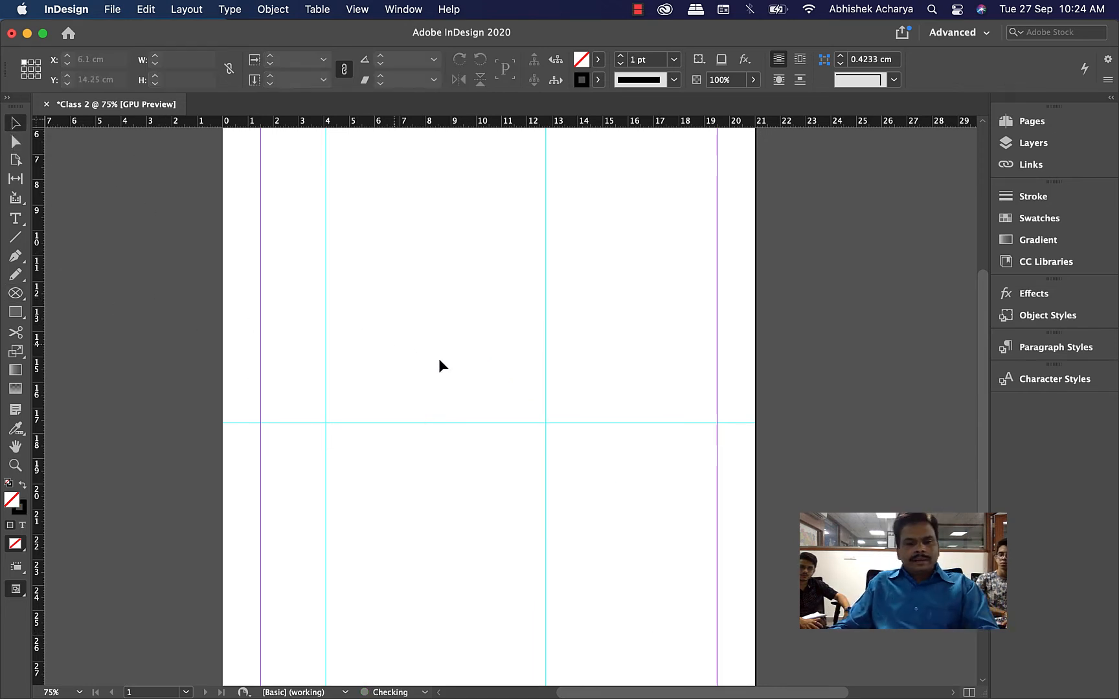
Draw an elliptical placeholder frame about 10.1 by 2.3 cm, centred on the guide crossing, and delete it.
left_click(16, 293)
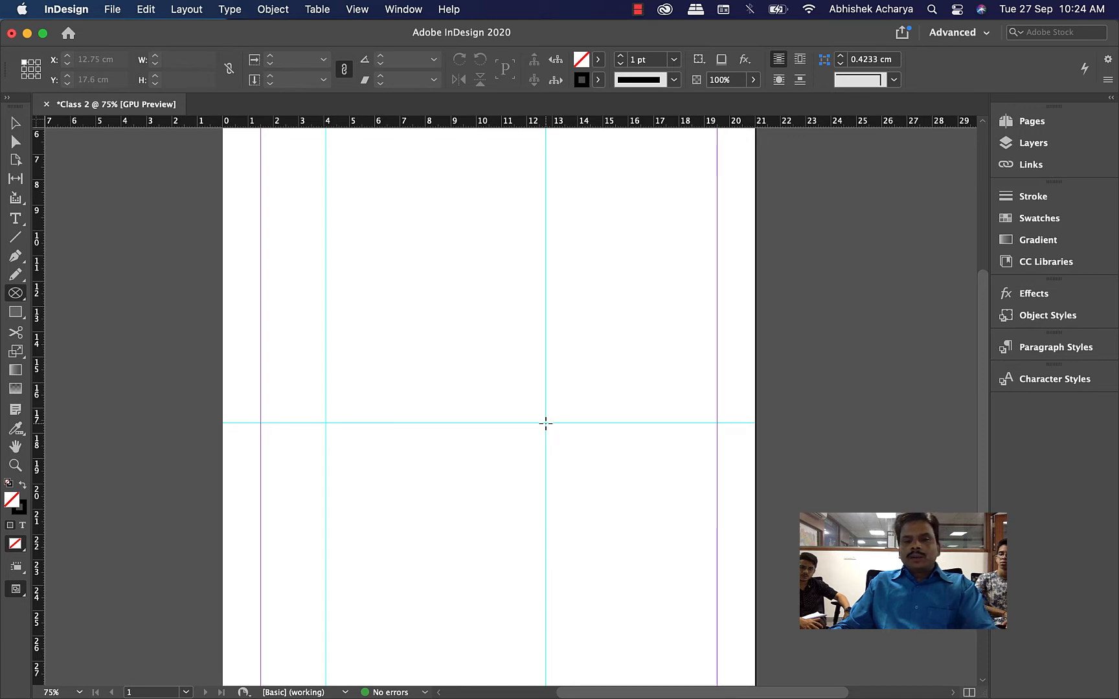
left_click_drag(546, 423, 674, 452)
key("v")
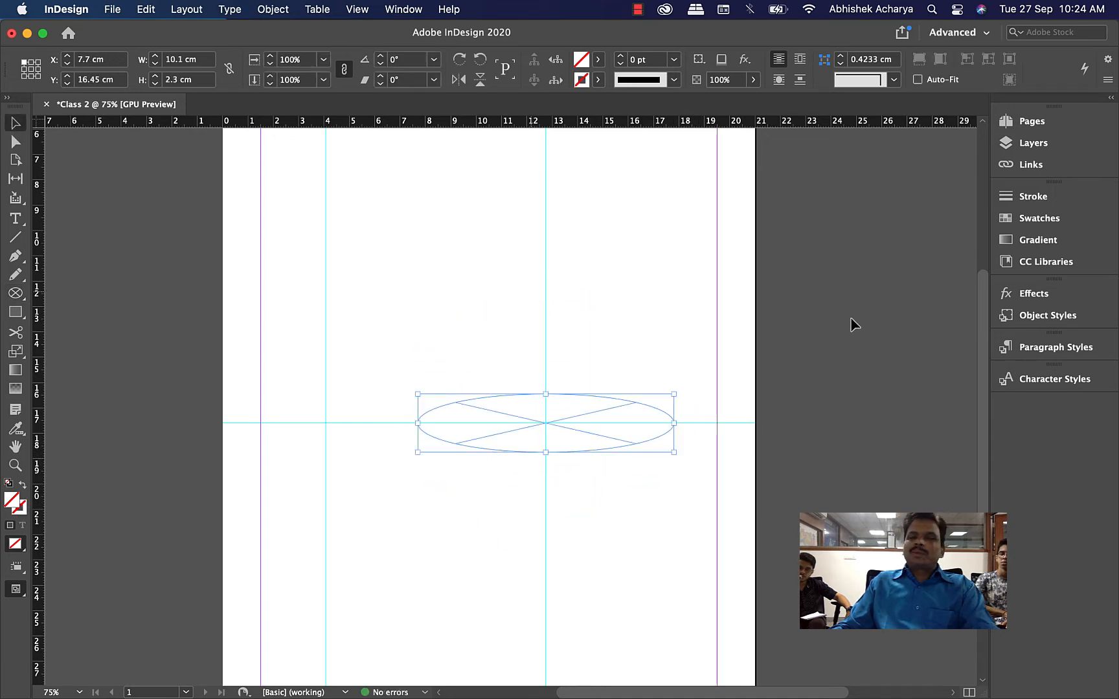
left_click(864, 321)
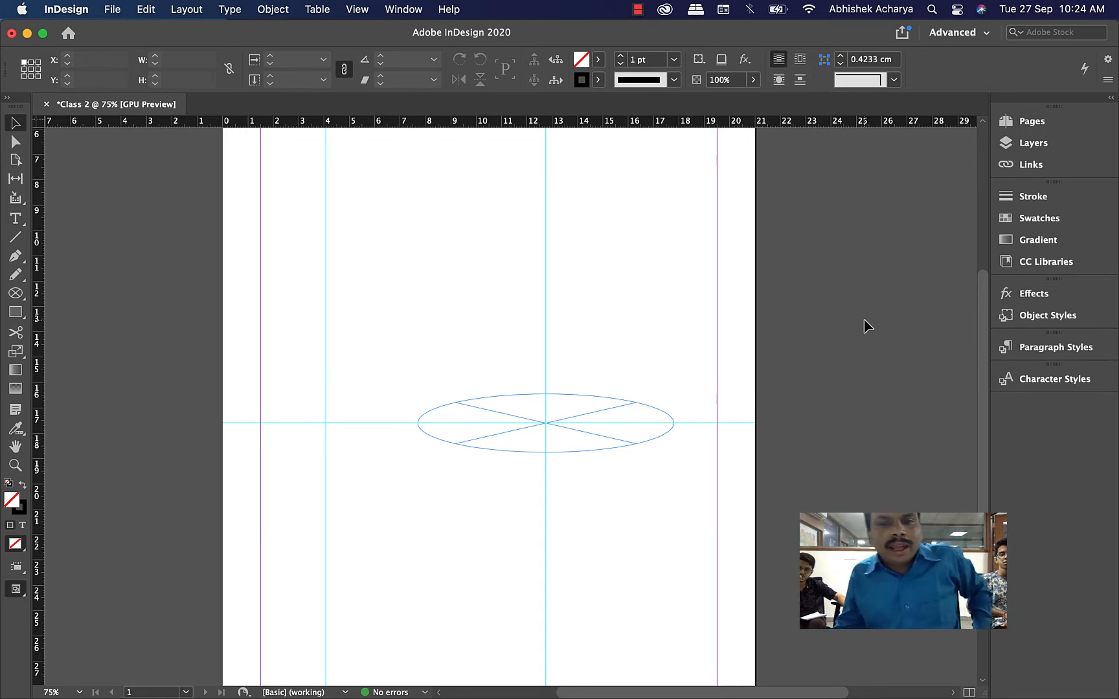
left_click_drag(605, 353, 627, 431)
key("Delete")
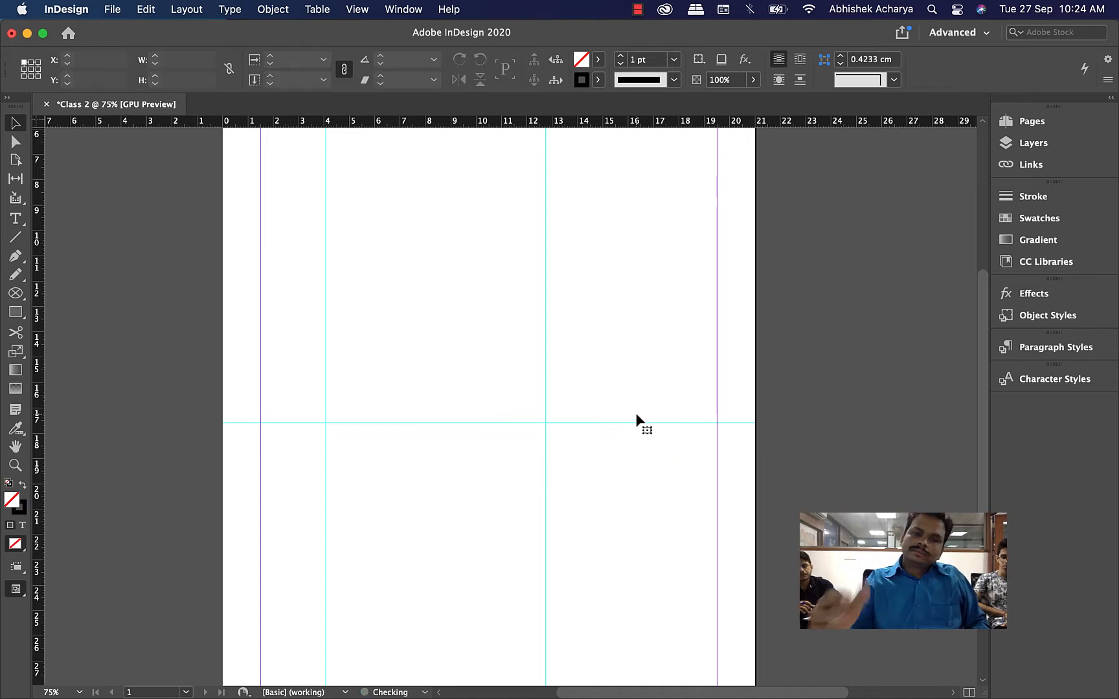
Delete the two guides that cross in the lower part of the page.
left_click_drag(607, 312, 516, 470)
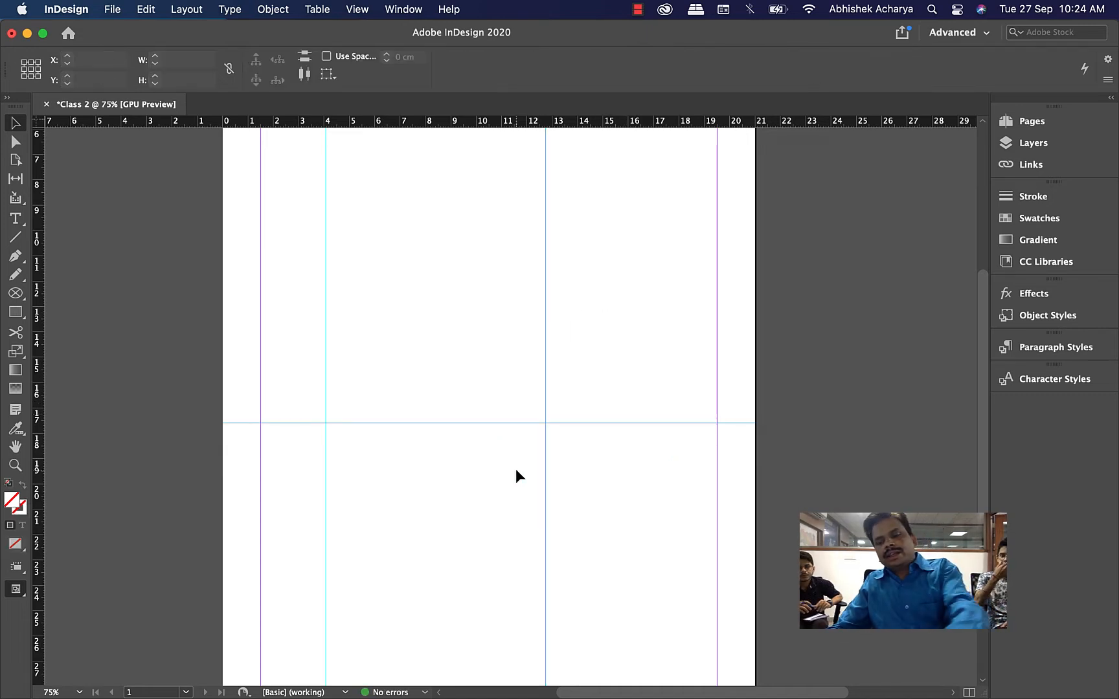
key("Delete")
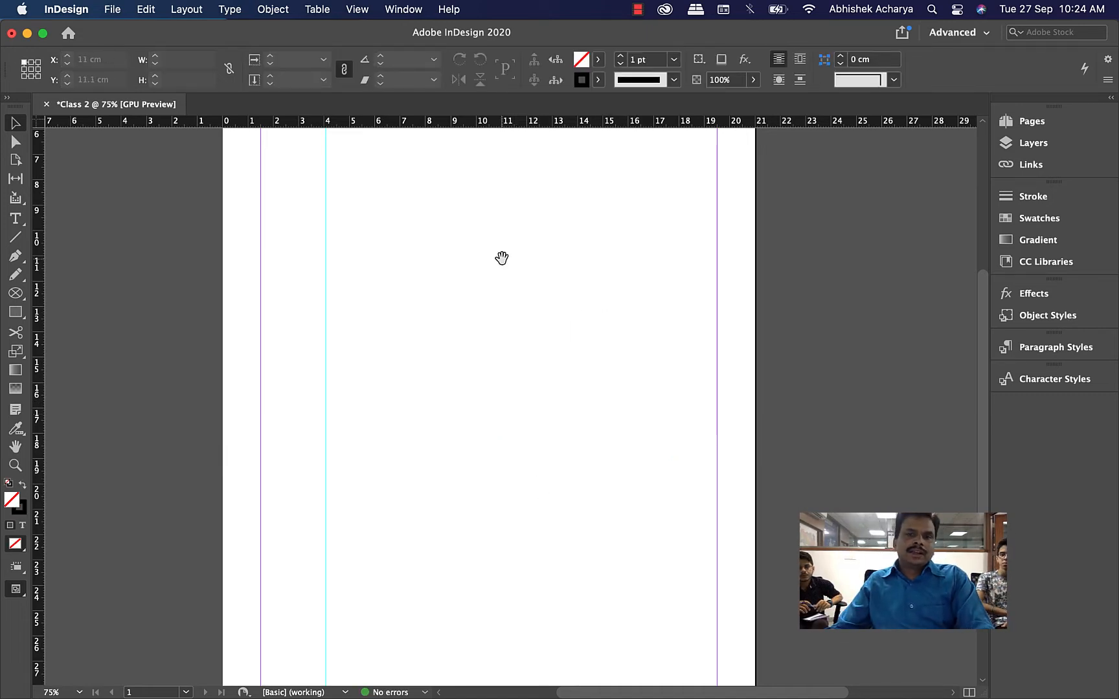
left_click_drag(502, 258, 507, 406)
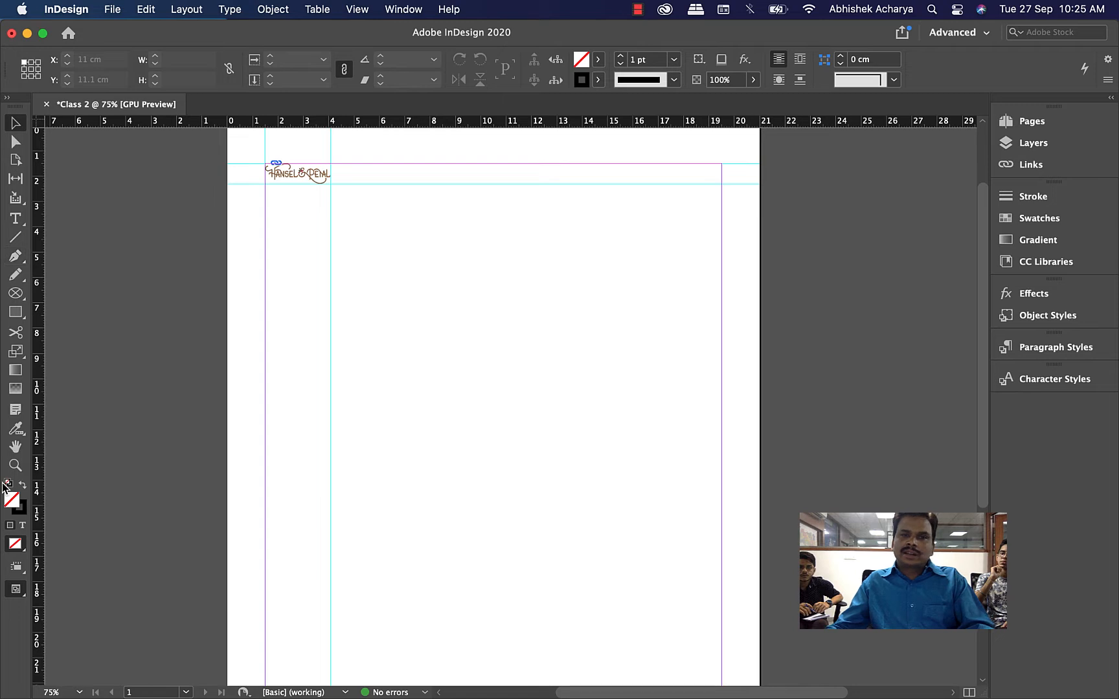
left_click(155, 8)
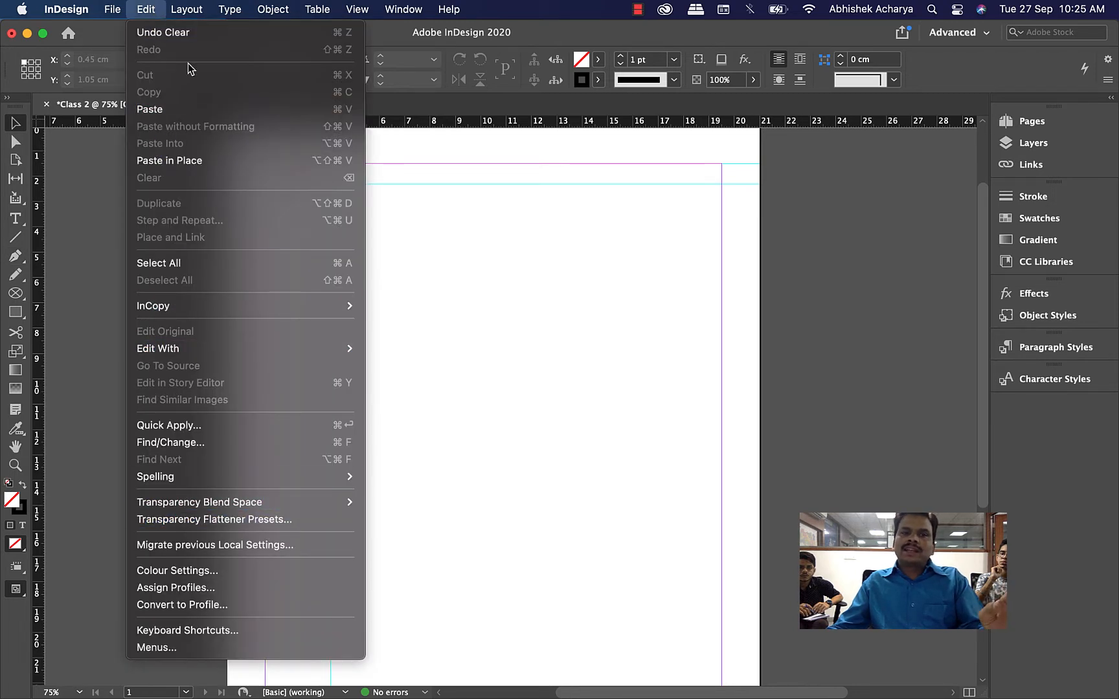
mouse_move(192, 14)
mouse_move(231, 9)
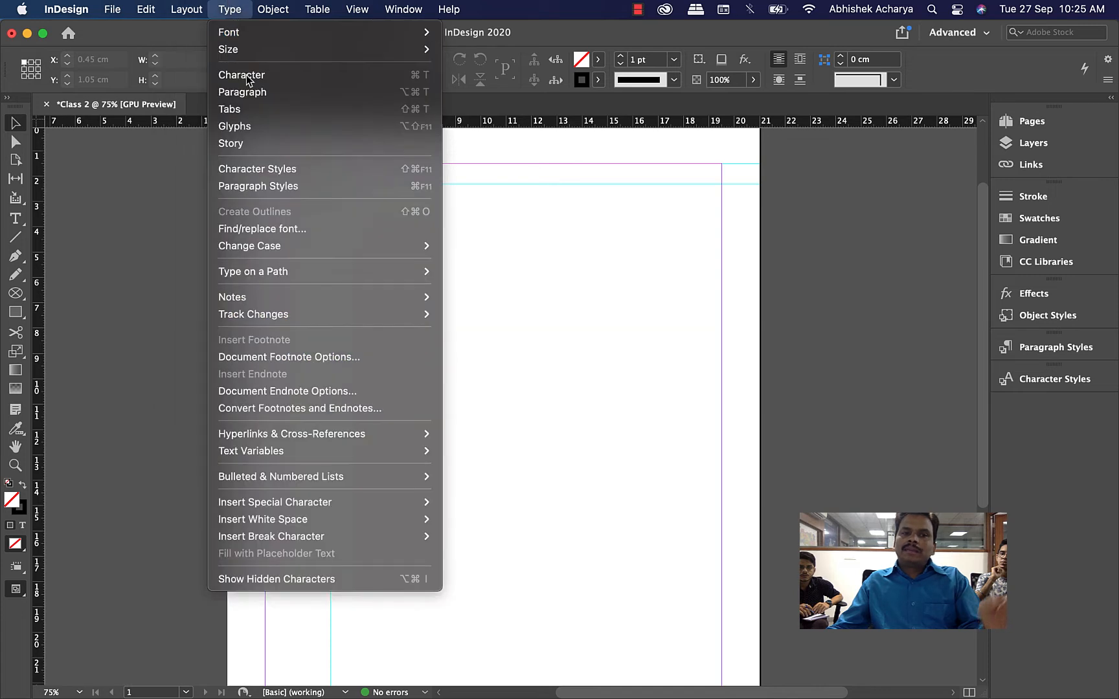
mouse_move(272, 9)
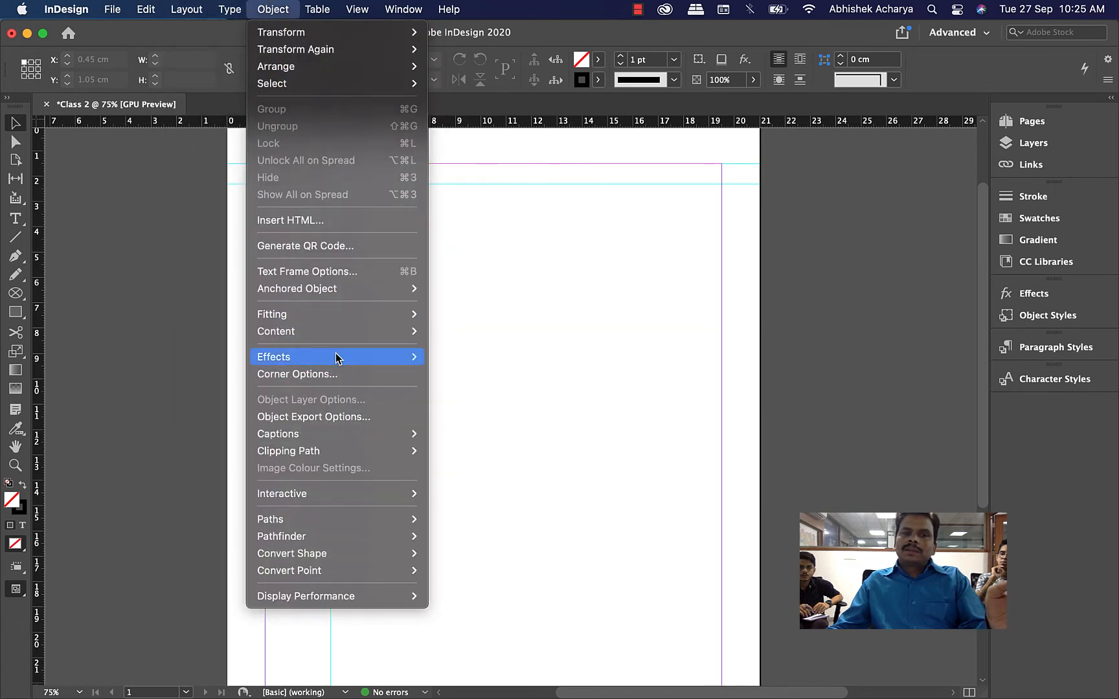
mouse_move(309, 88)
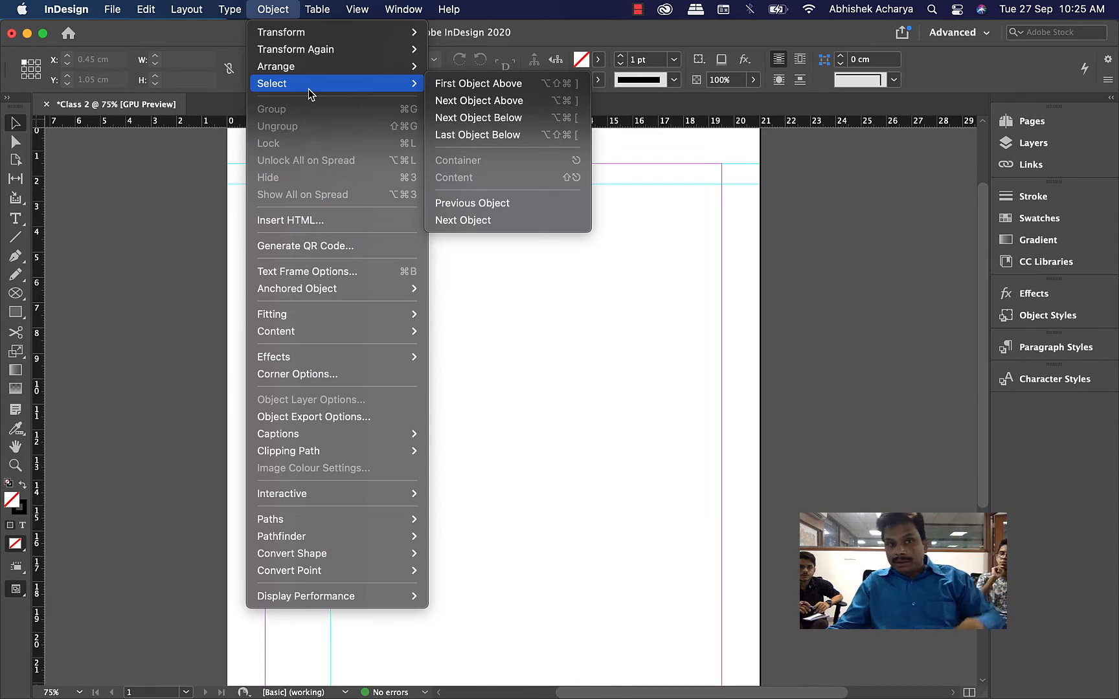
mouse_move(319, 6)
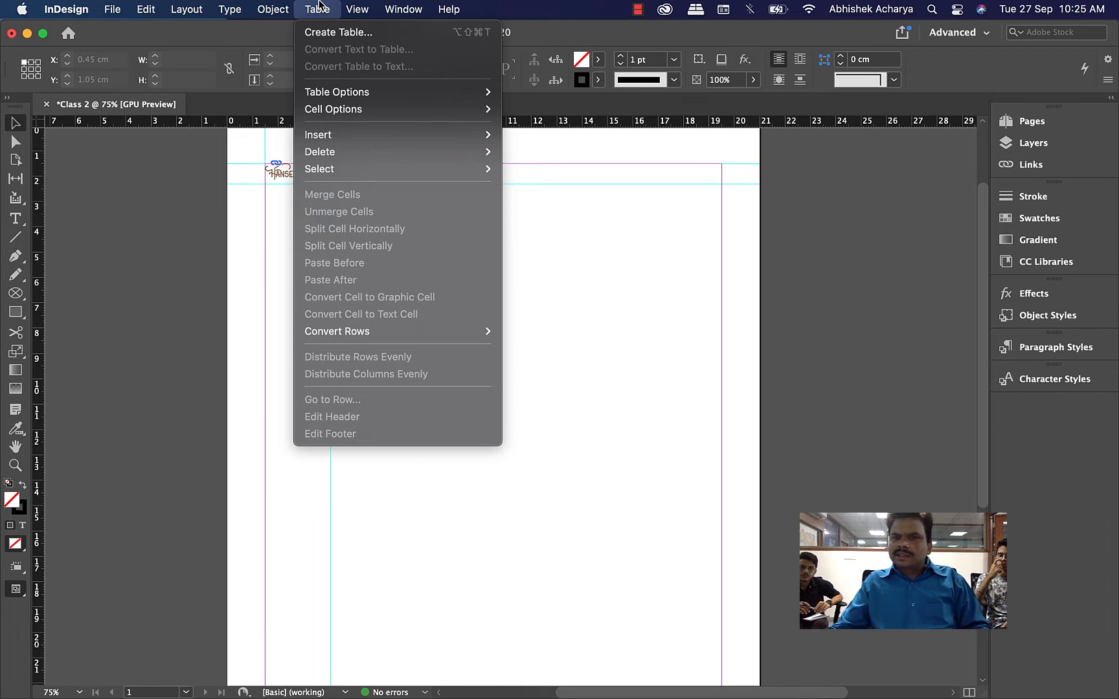
mouse_move(363, 9)
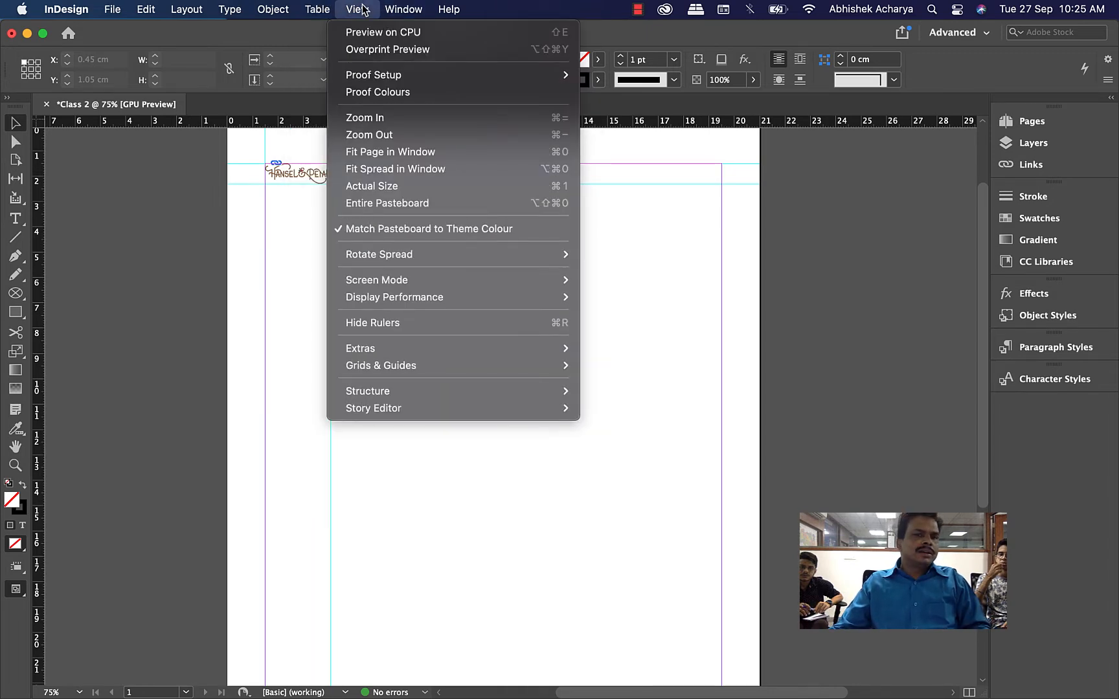
left_click(497, 197)
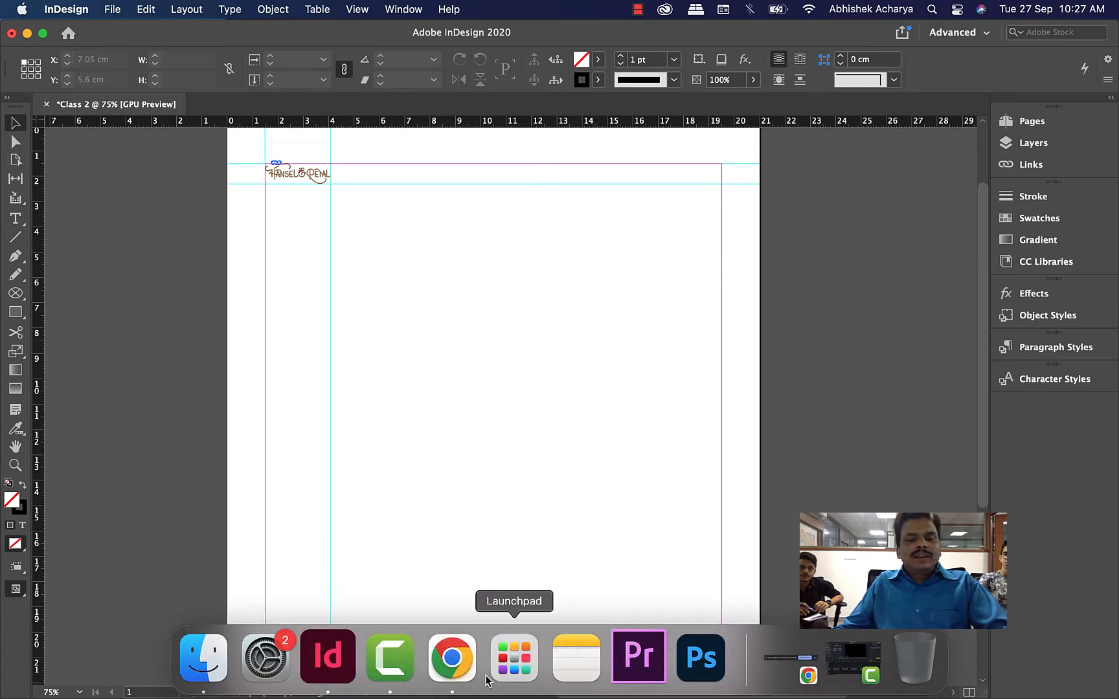
Switch to Chrome and search Google for "nuke" in a new tab.
left_click(439, 671)
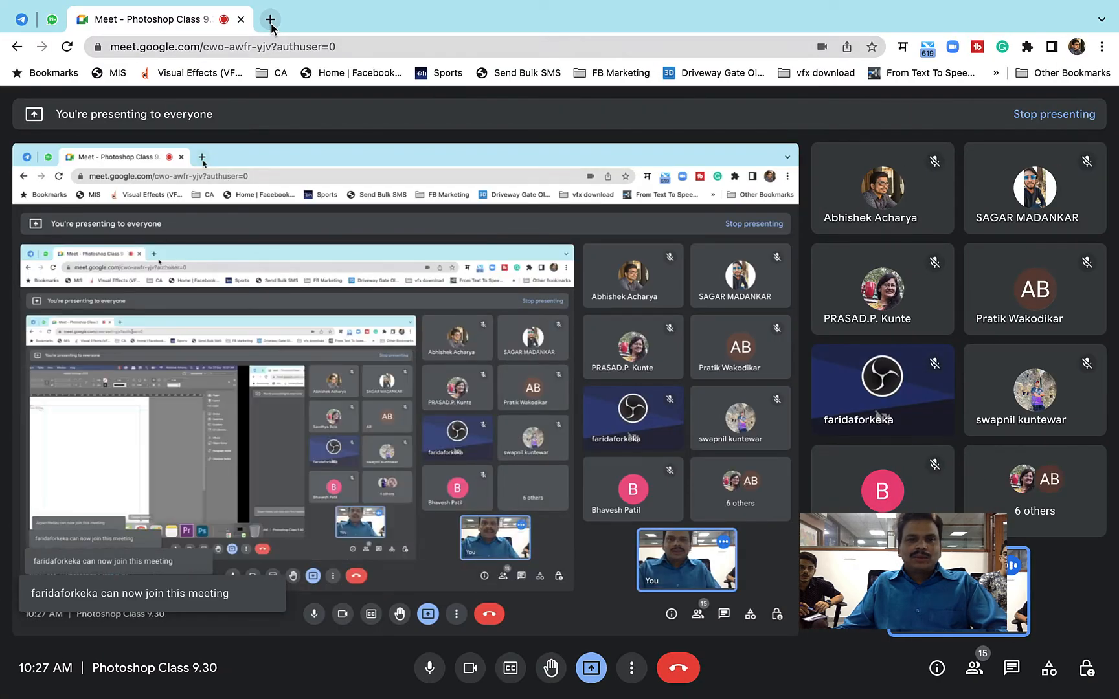
left_click(270, 18)
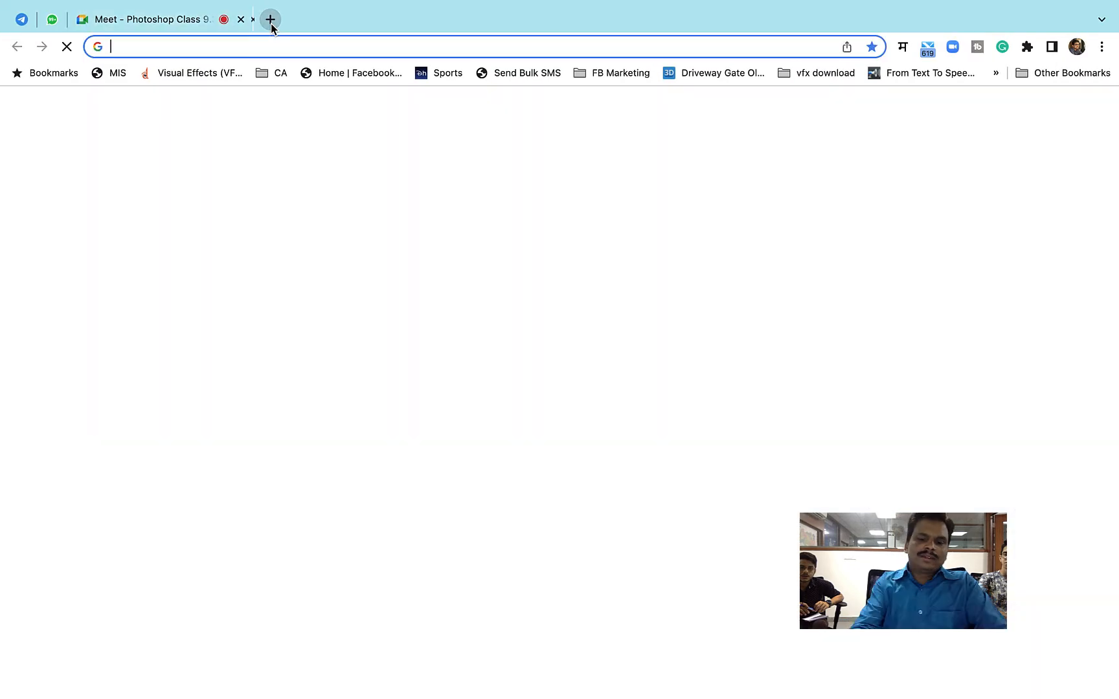
type("nu")
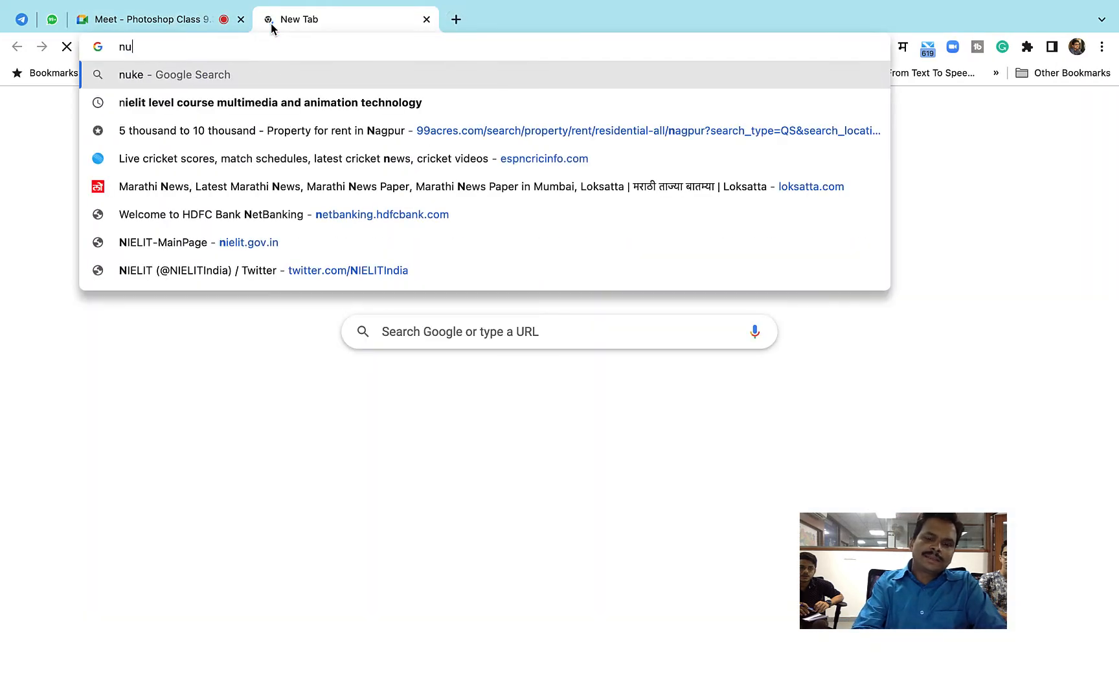
type("keke")
key("BackSpace")
key("BackSpace")
key("BackSpace")
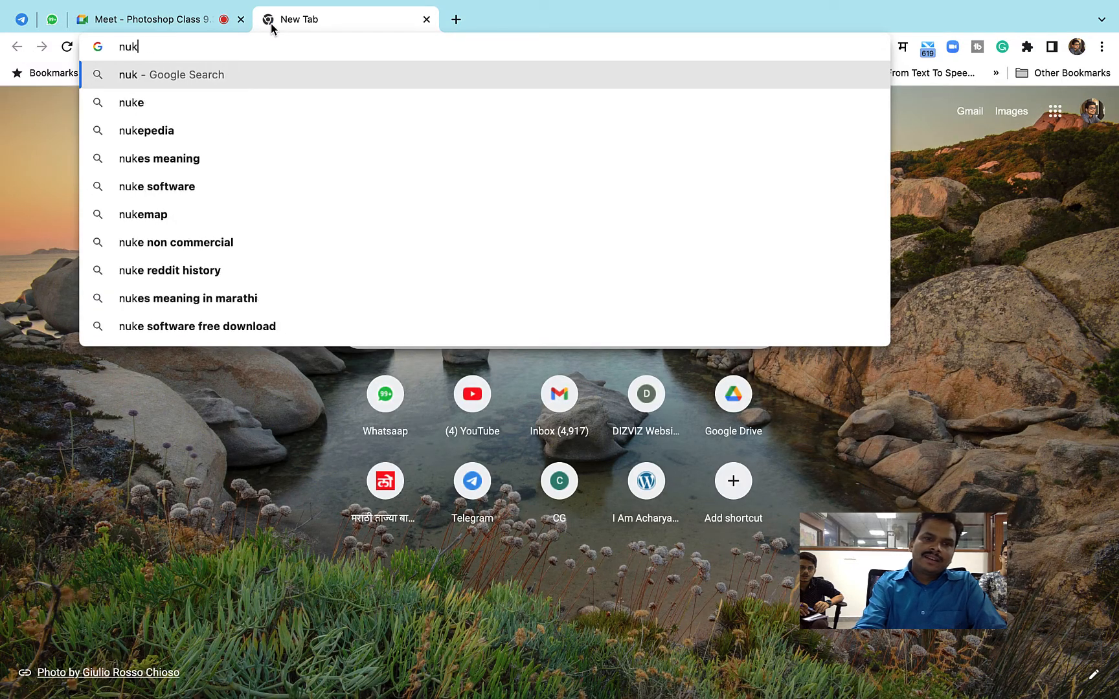
type("e")
key("Return")
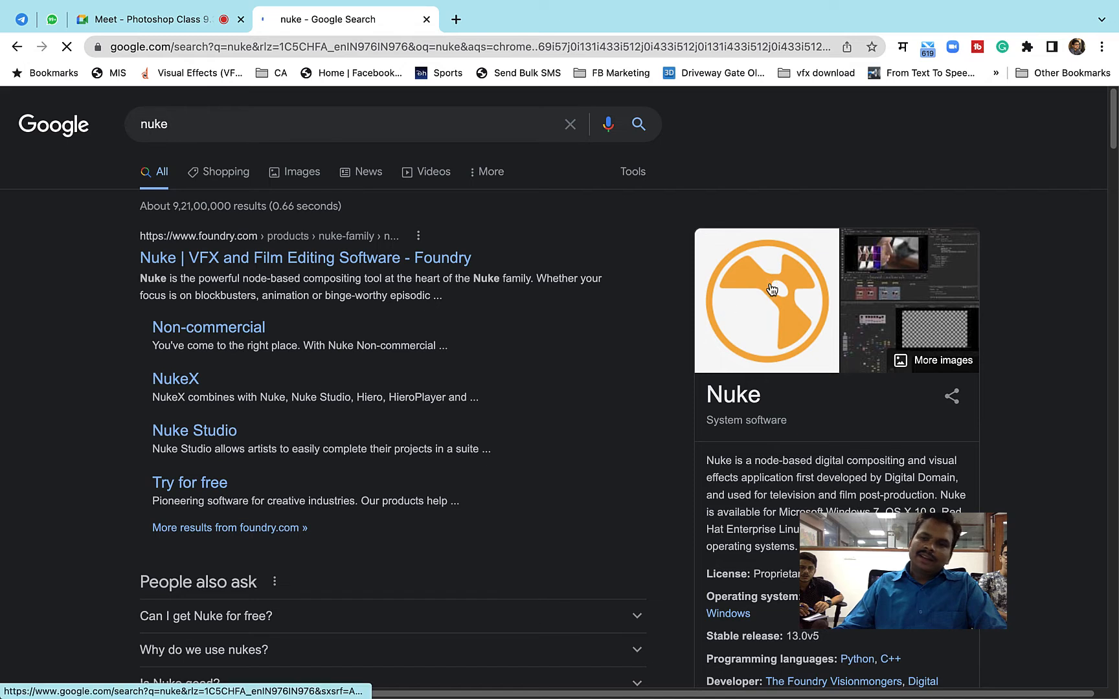
Look through the image results for "nuke" and close the search tab.
left_click(785, 297)
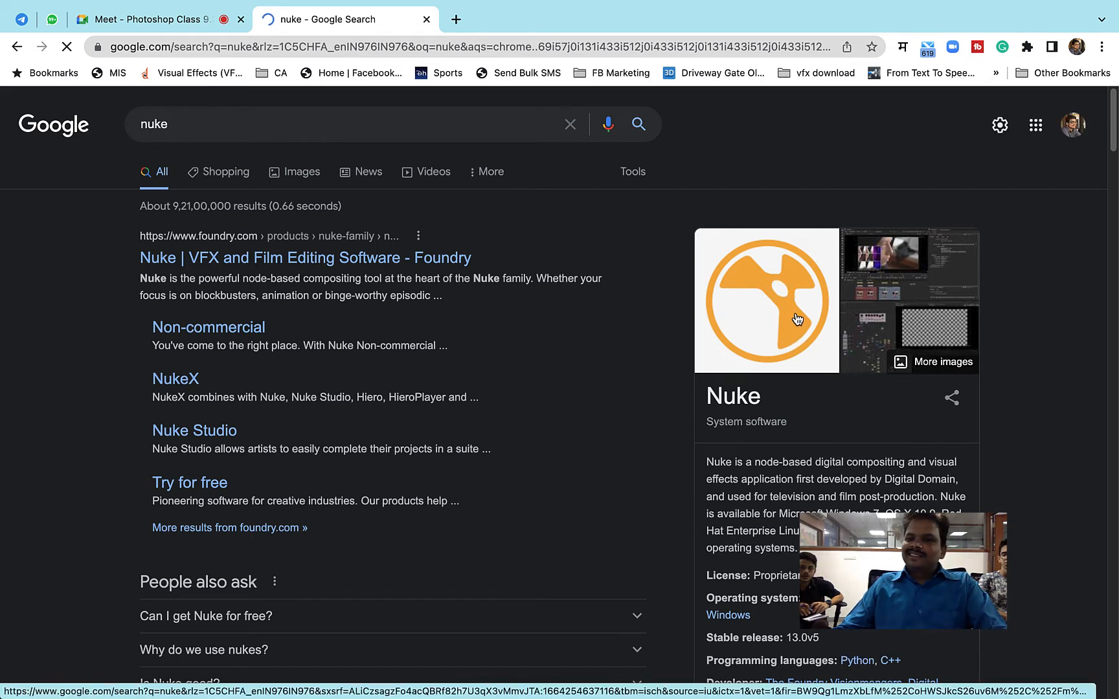
left_click(307, 182)
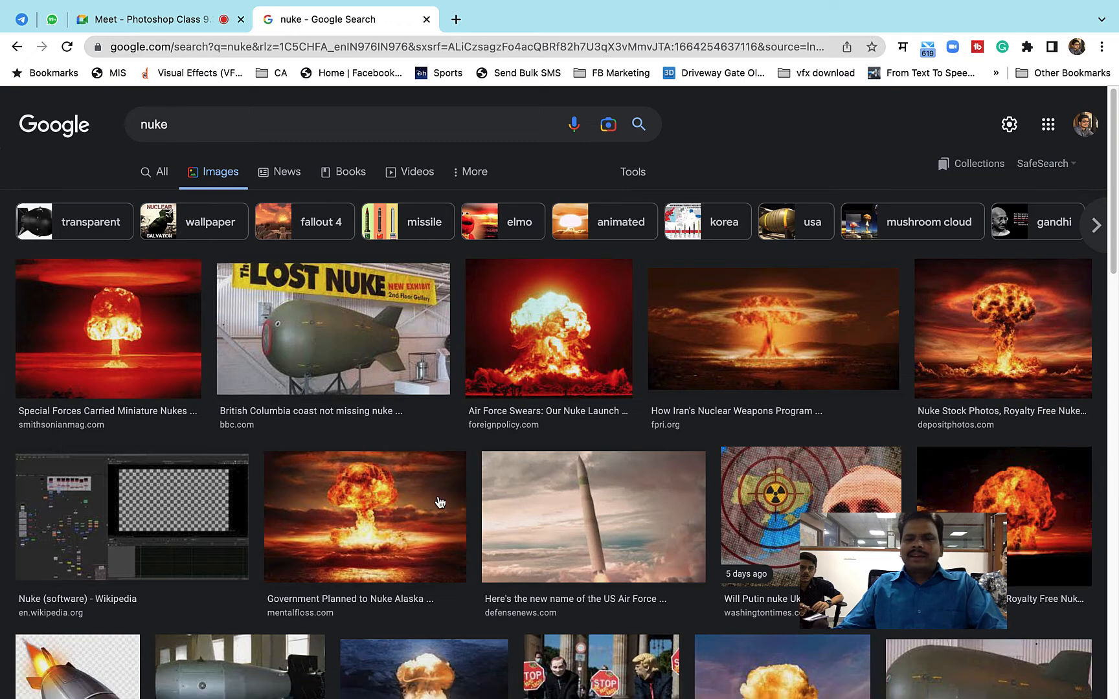
scroll(440, 503, "down", 8)
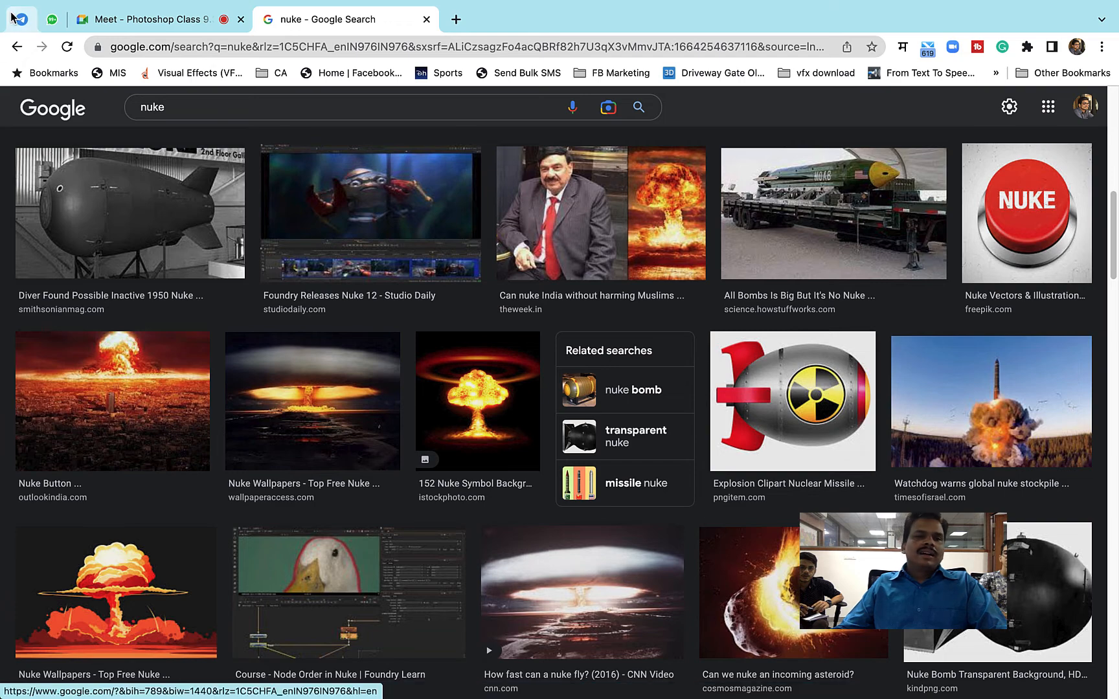
left_click(17, 47)
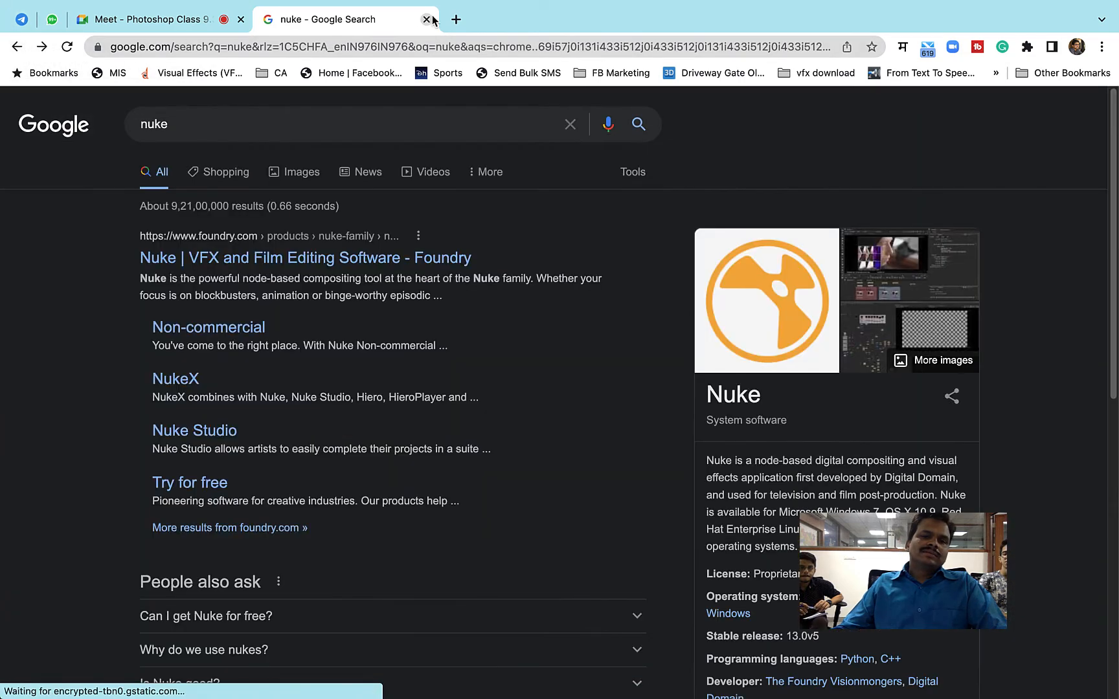
left_click(426, 20)
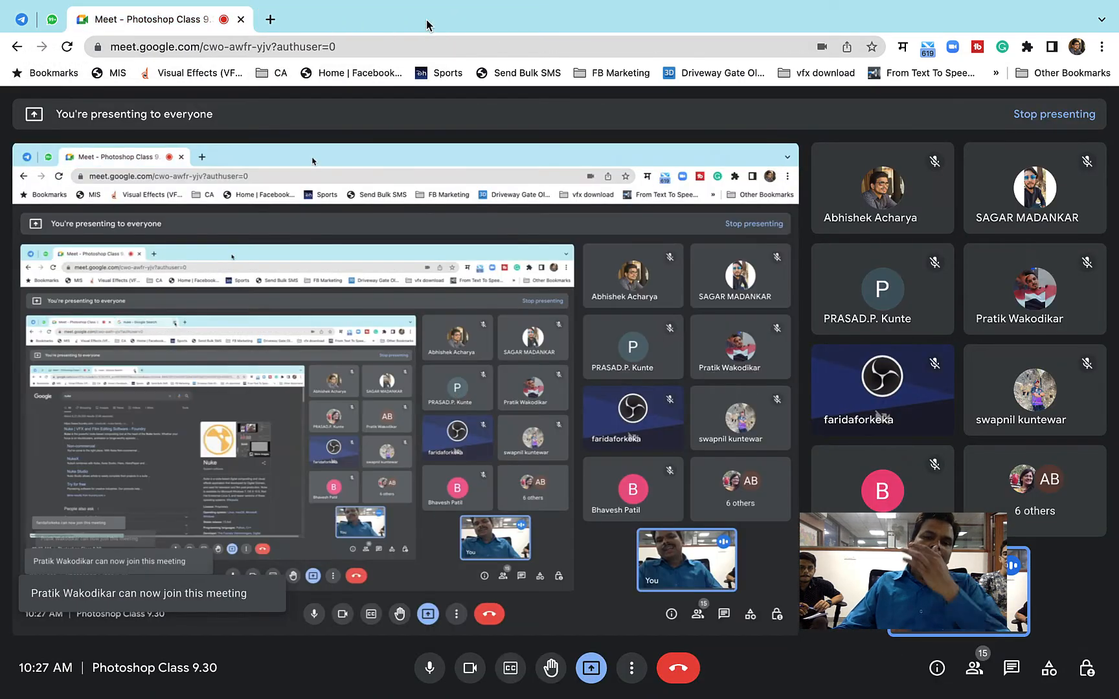
Switch back to the Class 2 document in InDesign.
mouse_move(484, 698)
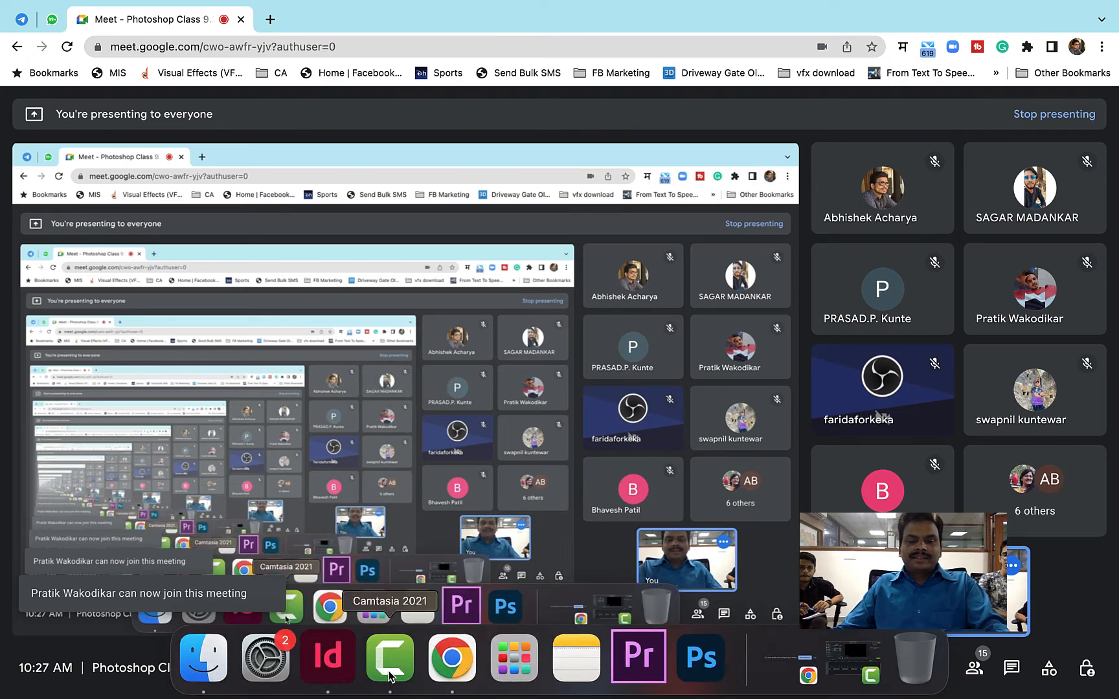
left_click(367, 677)
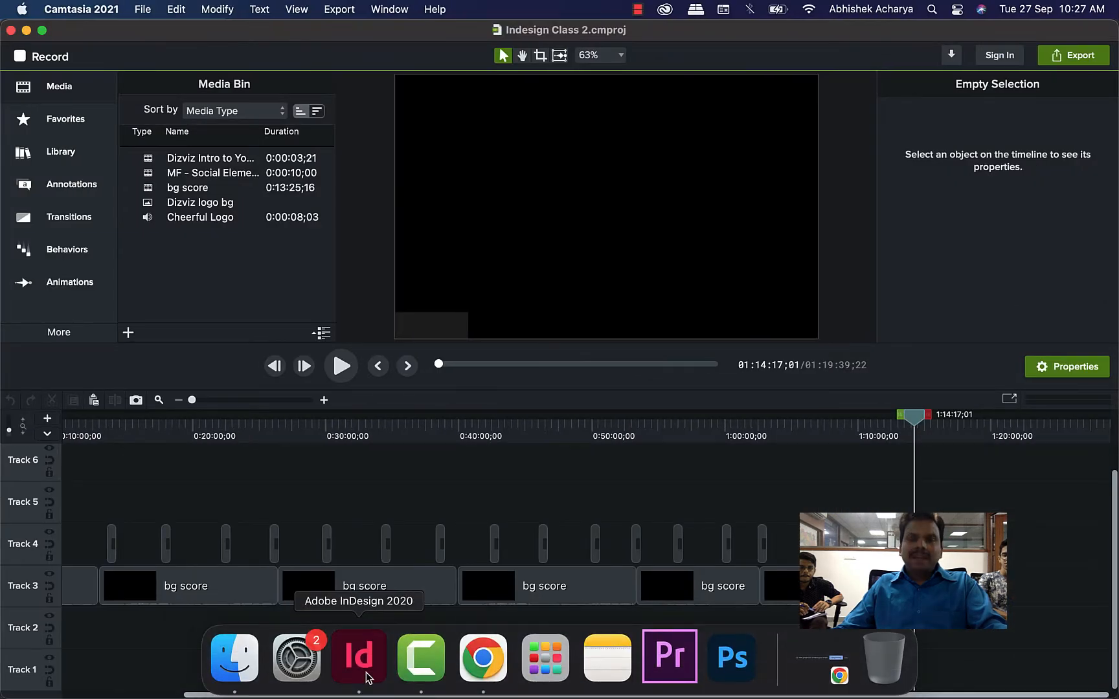
left_click(363, 676)
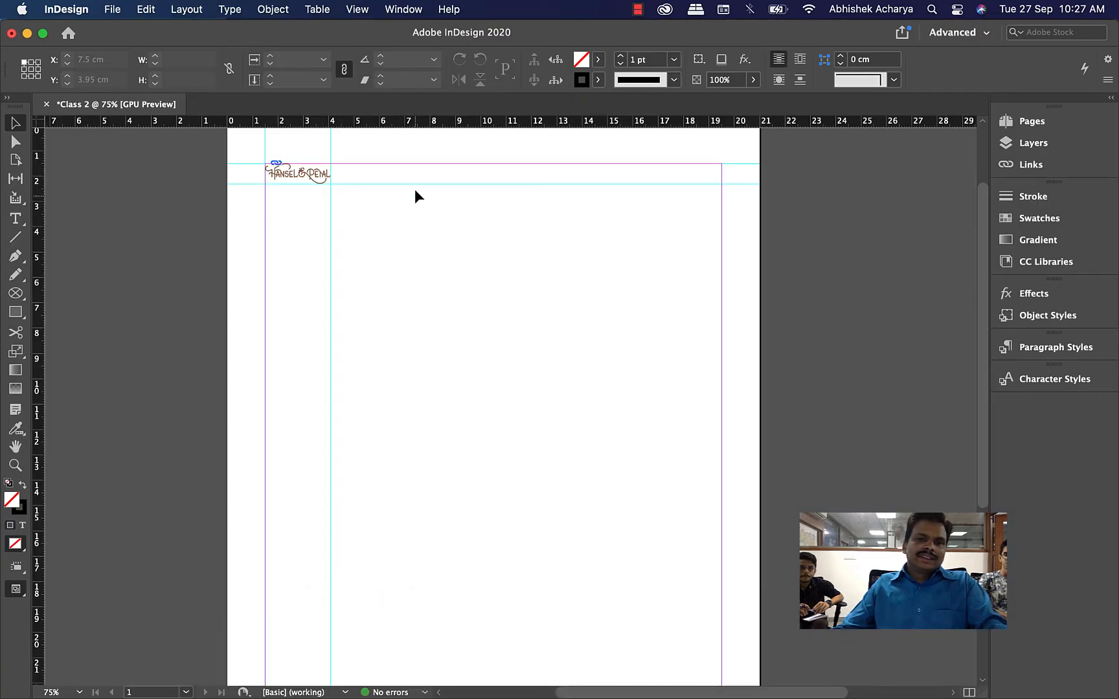
left_click_drag(364, 149, 422, 300)
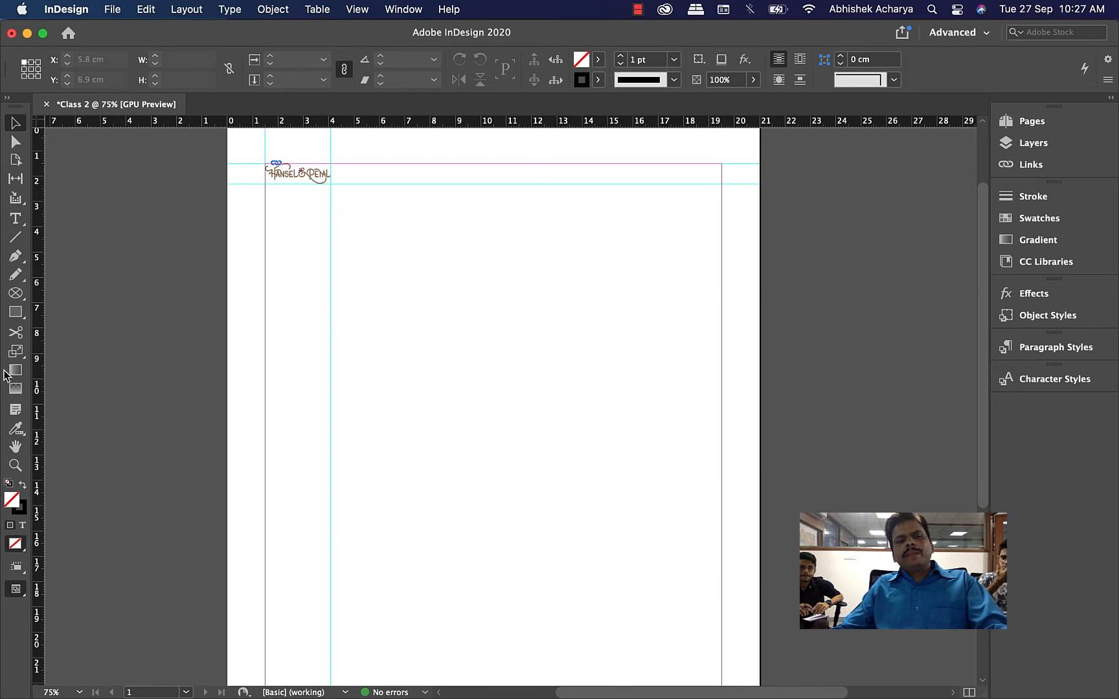
Draw a circular ellipse frame about 8.55 cm in diameter on the page below the logo.
left_click(16, 293)
left_click_drag(324, 266, 540, 484)
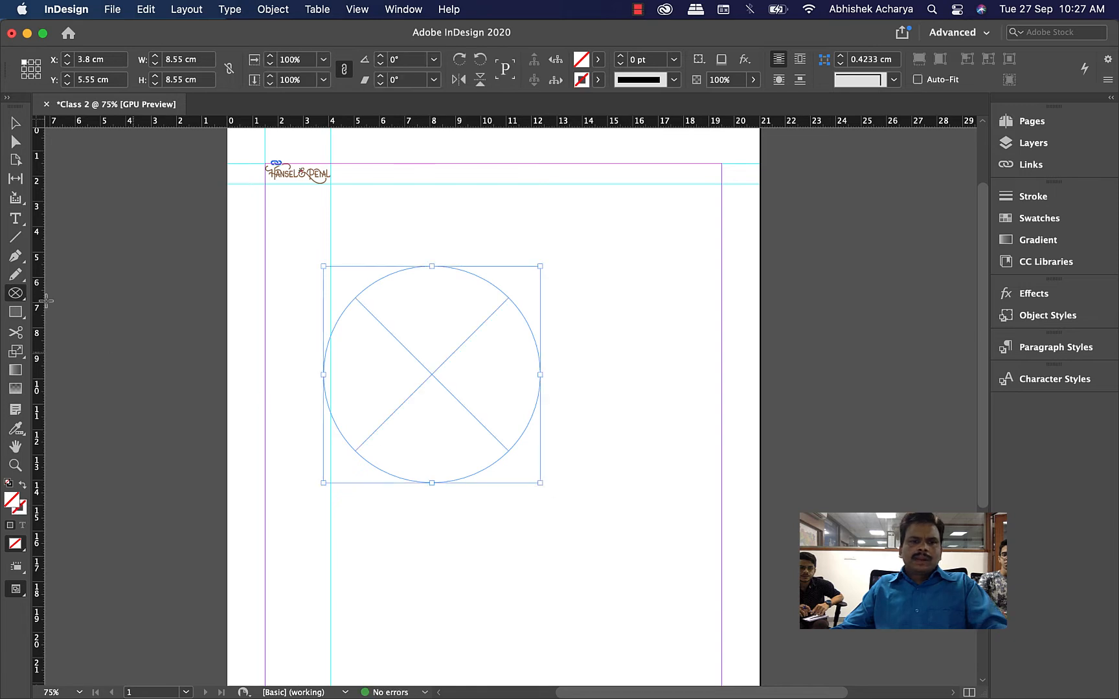
left_click(16, 218)
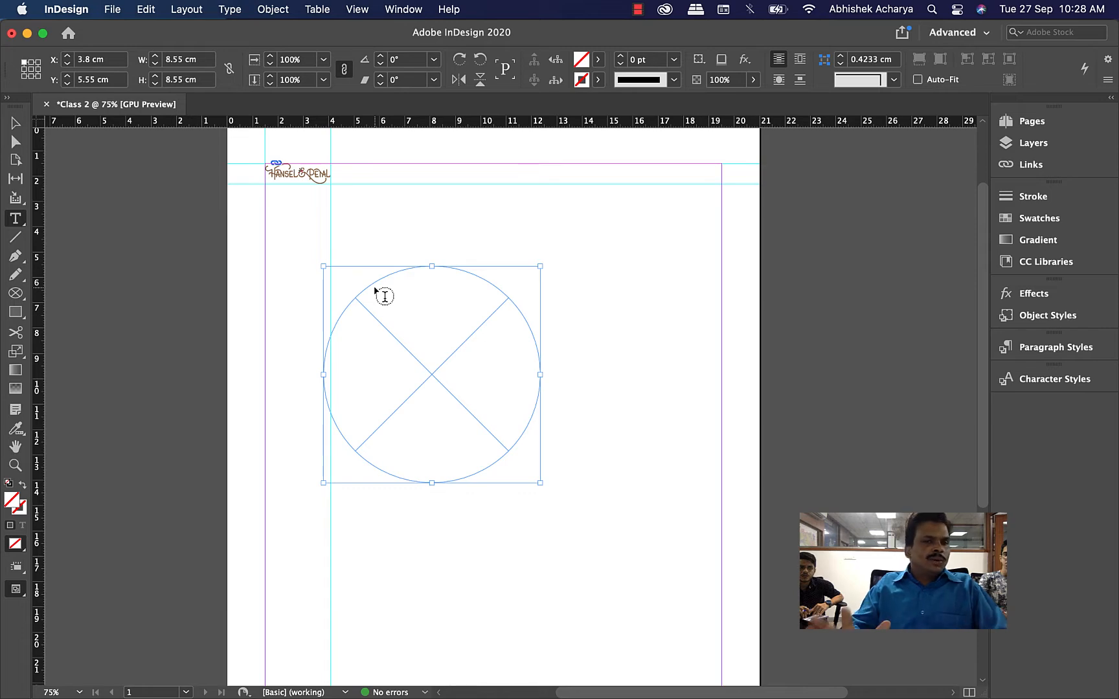
Switch to Chrome and search Google for "navaratri" in a new tab.
mouse_move(360, 686)
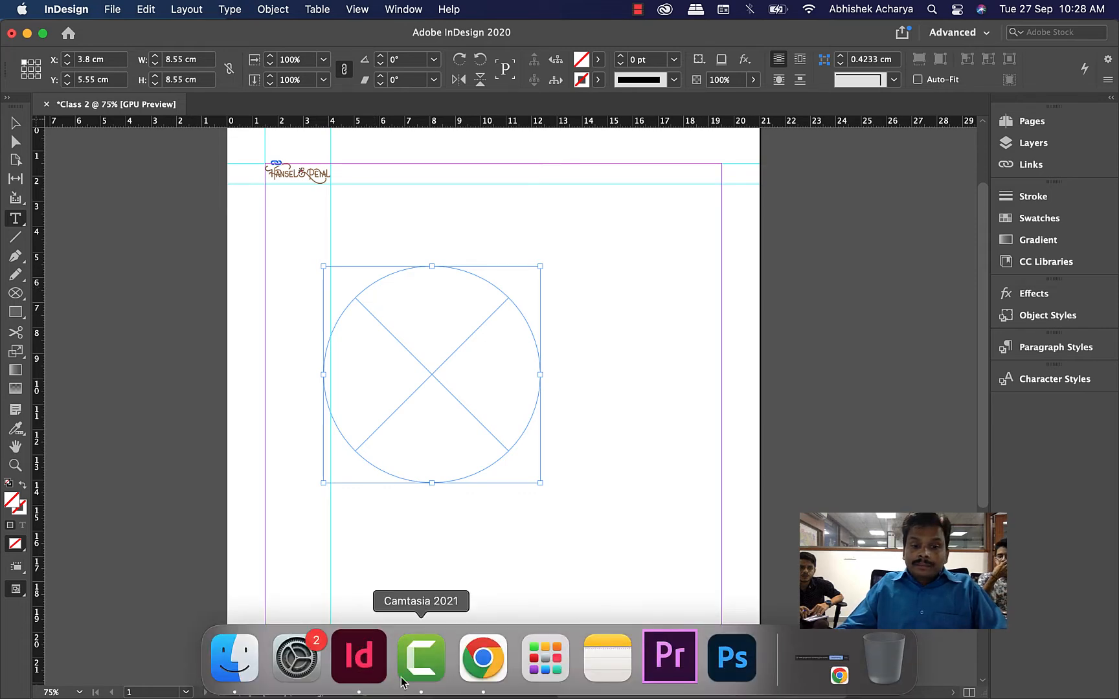
left_click(490, 669)
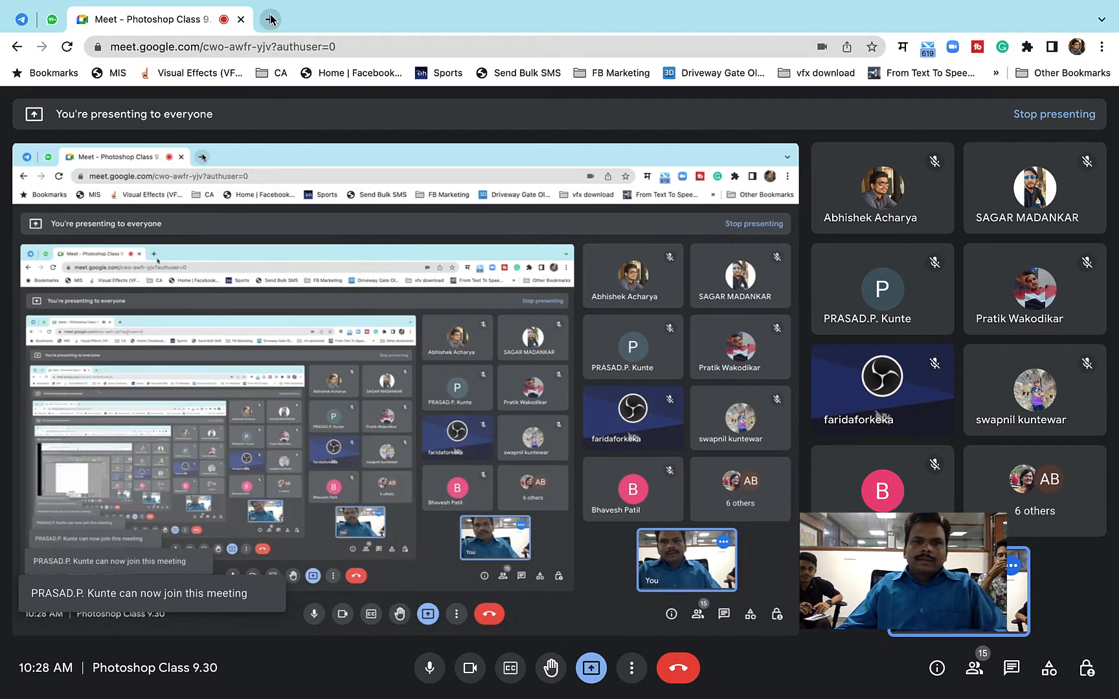
left_click(271, 20)
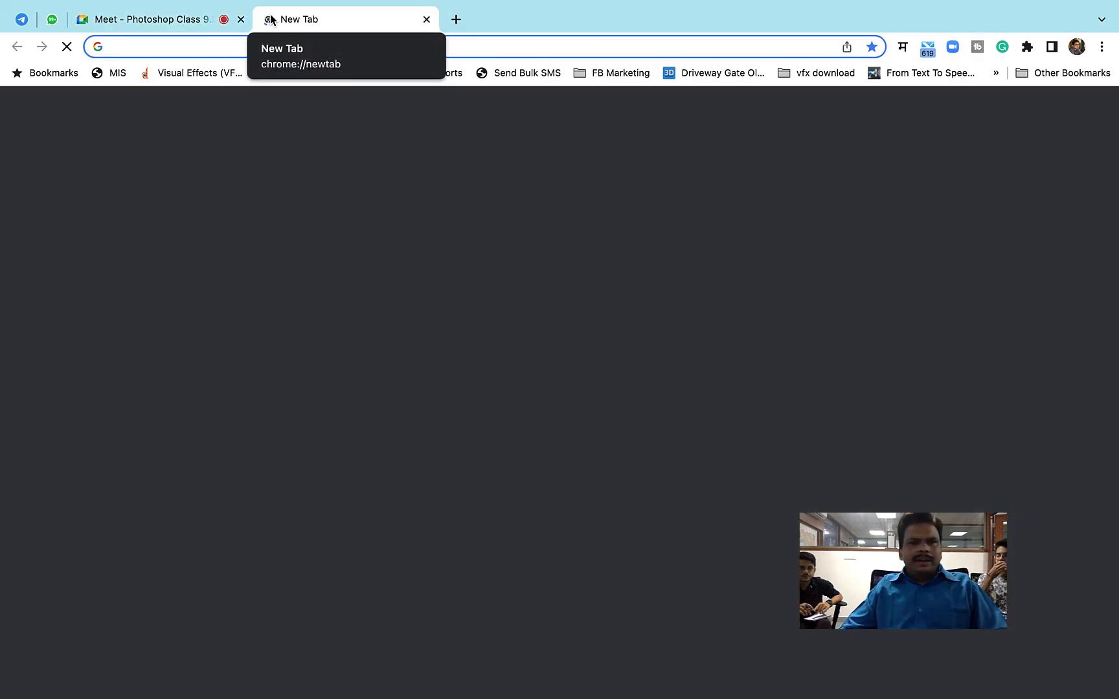
type("nava")
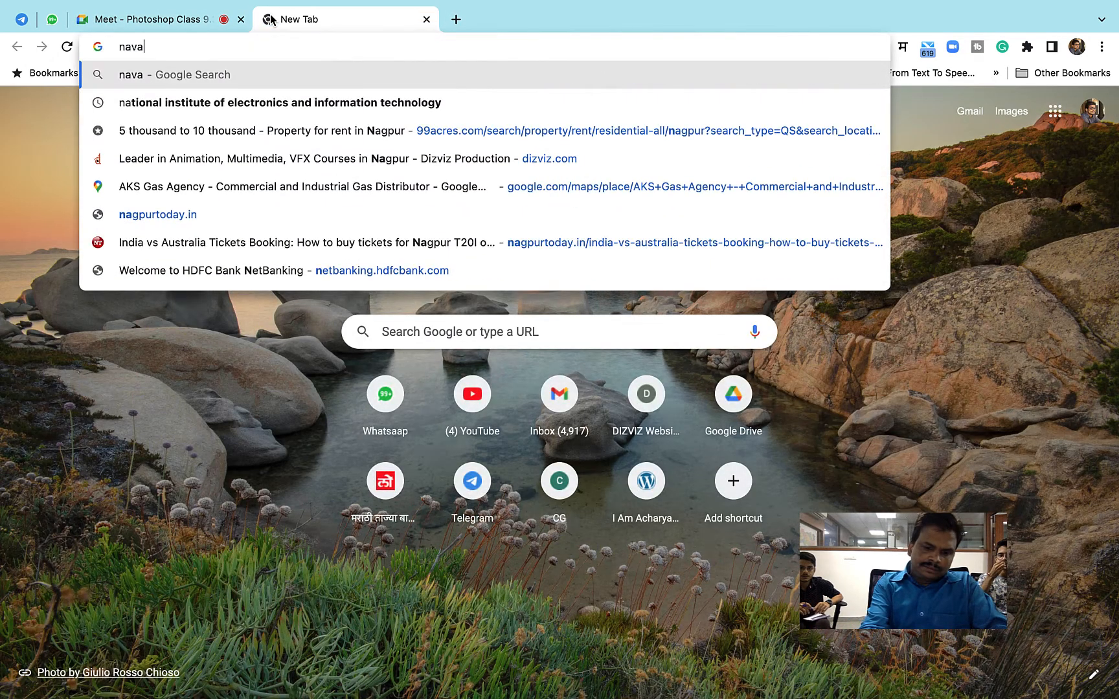
type("ratri")
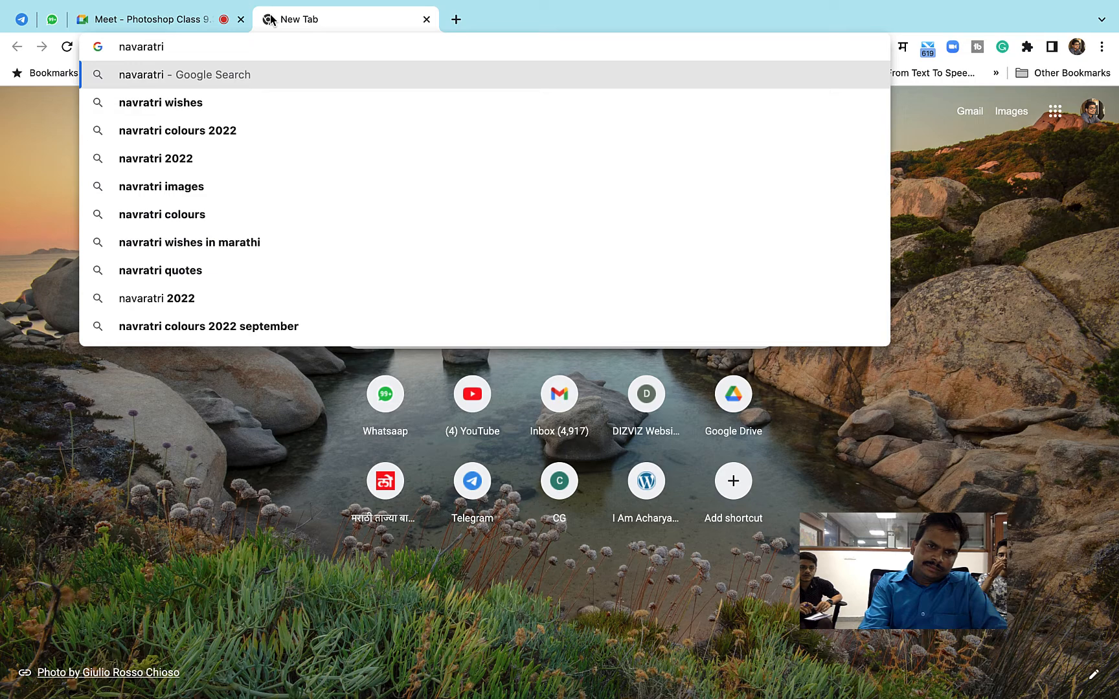
key("Return")
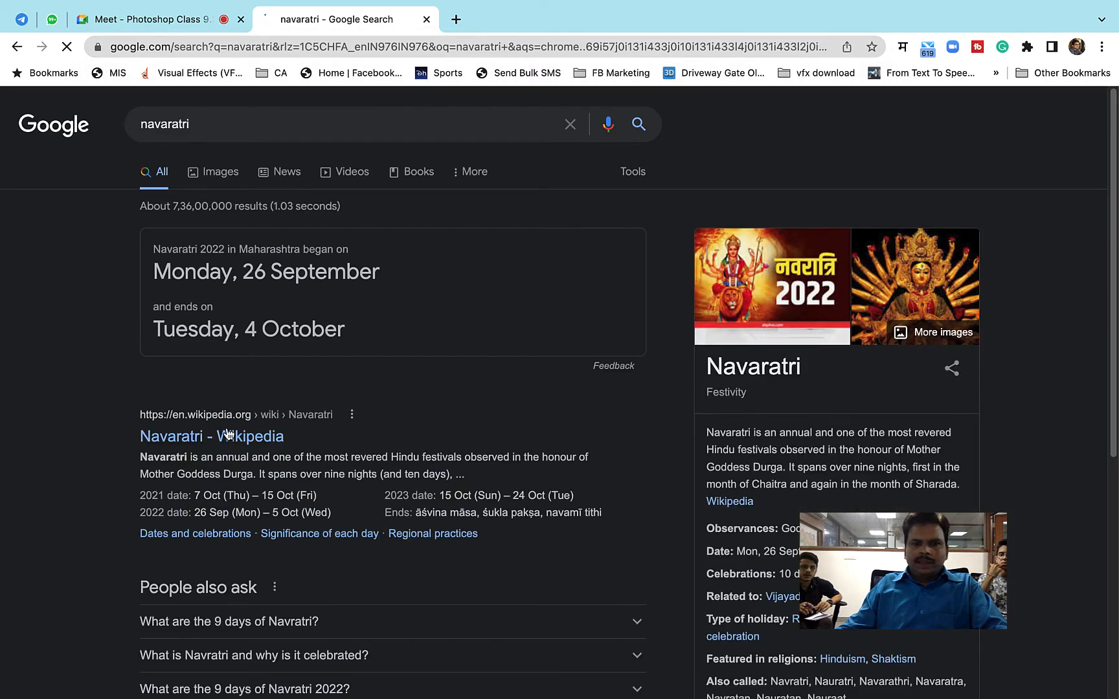
Copy the introductory paragraph of the Navaratri Wikipedia article and switch back to InDesign.
left_click(212, 441)
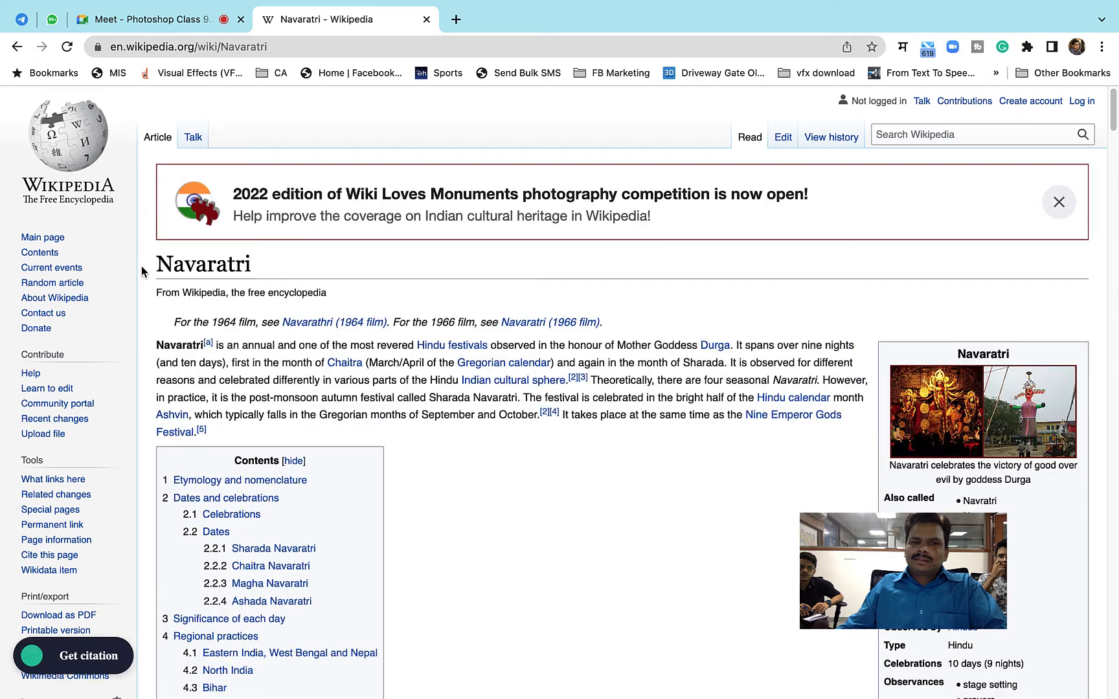
left_click_drag(157, 343, 250, 429)
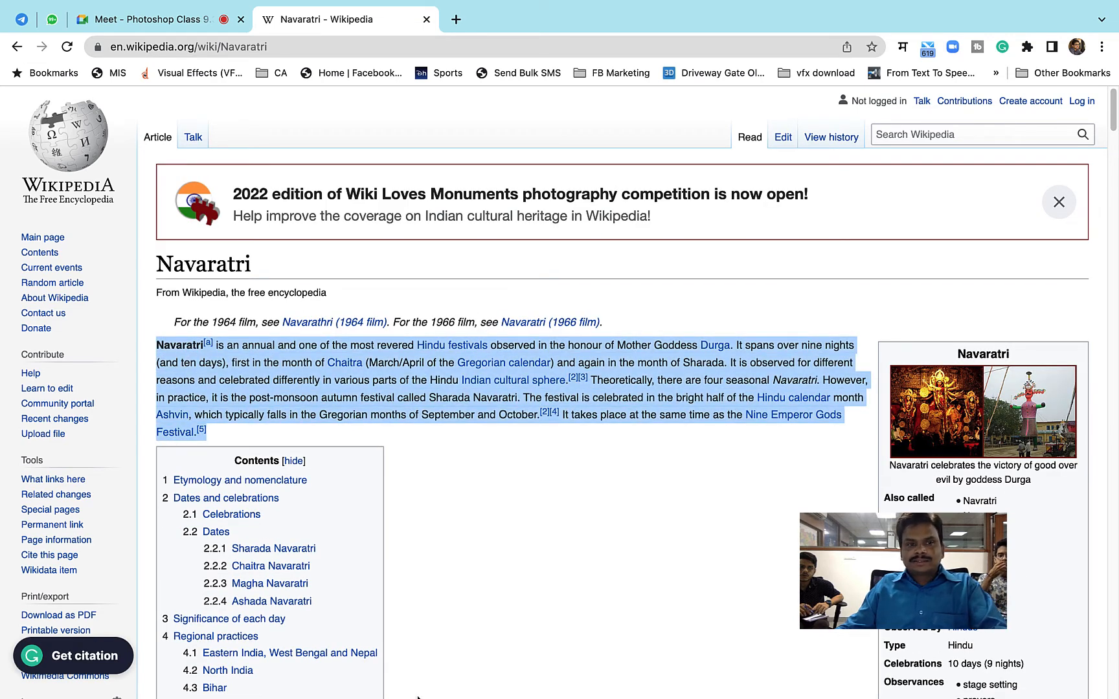
mouse_move(428, 680)
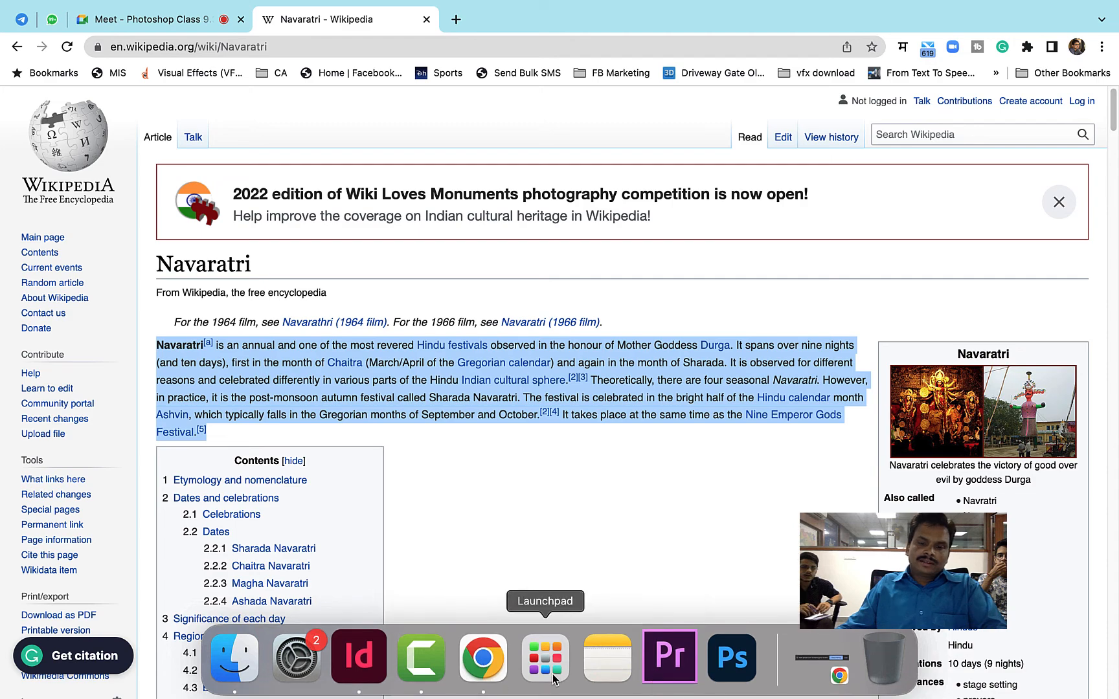
left_click(358, 659)
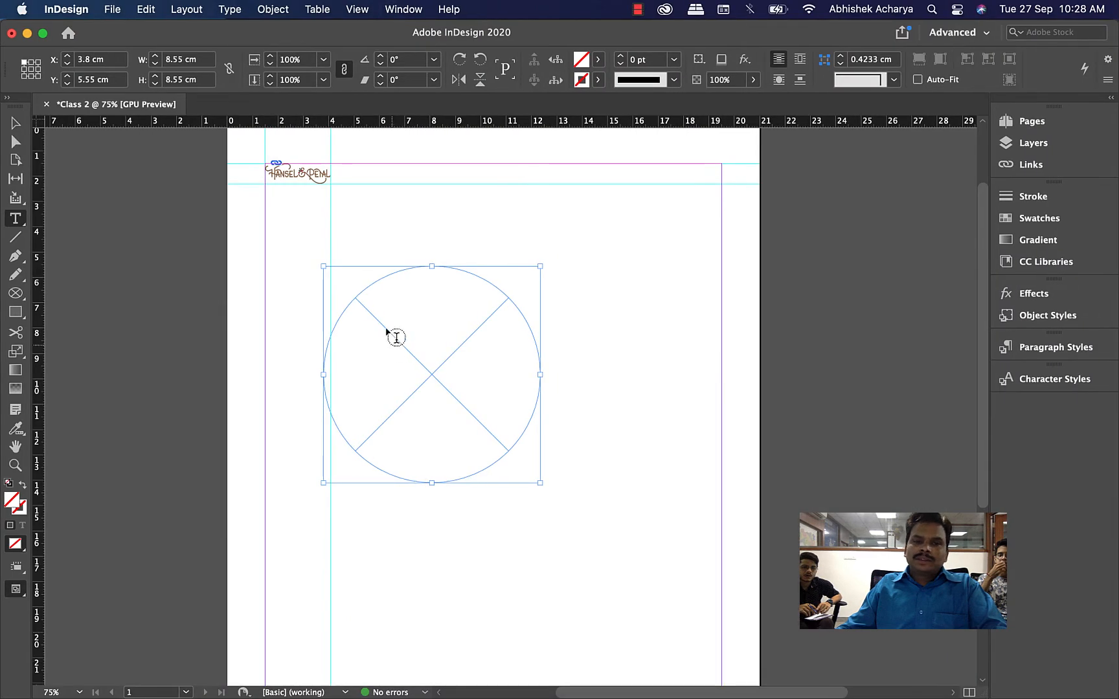
Turn the circular frame into a text frame and set its font size to 10 pt.
left_click(375, 282)
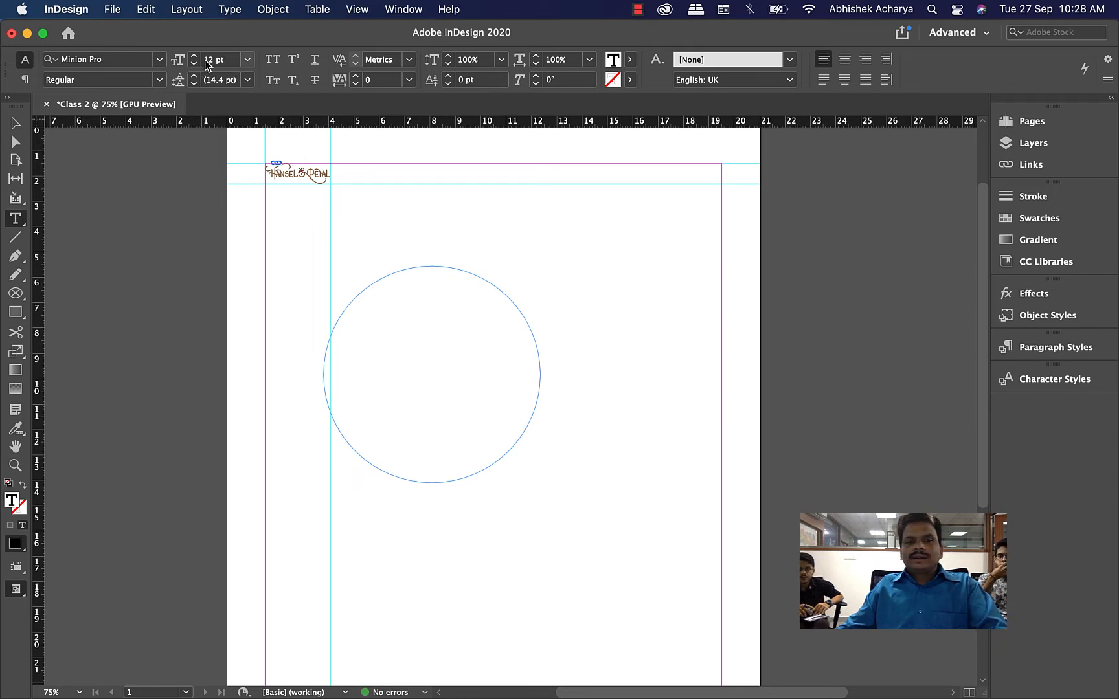
left_click_drag(207, 62, 228, 58)
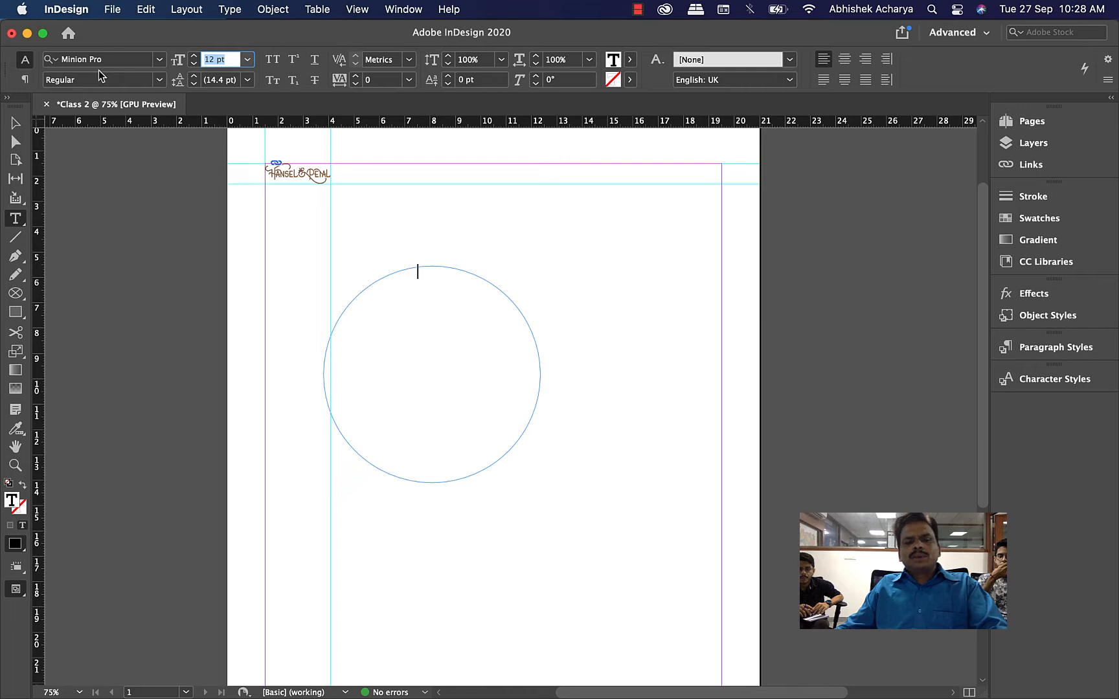
type("10")
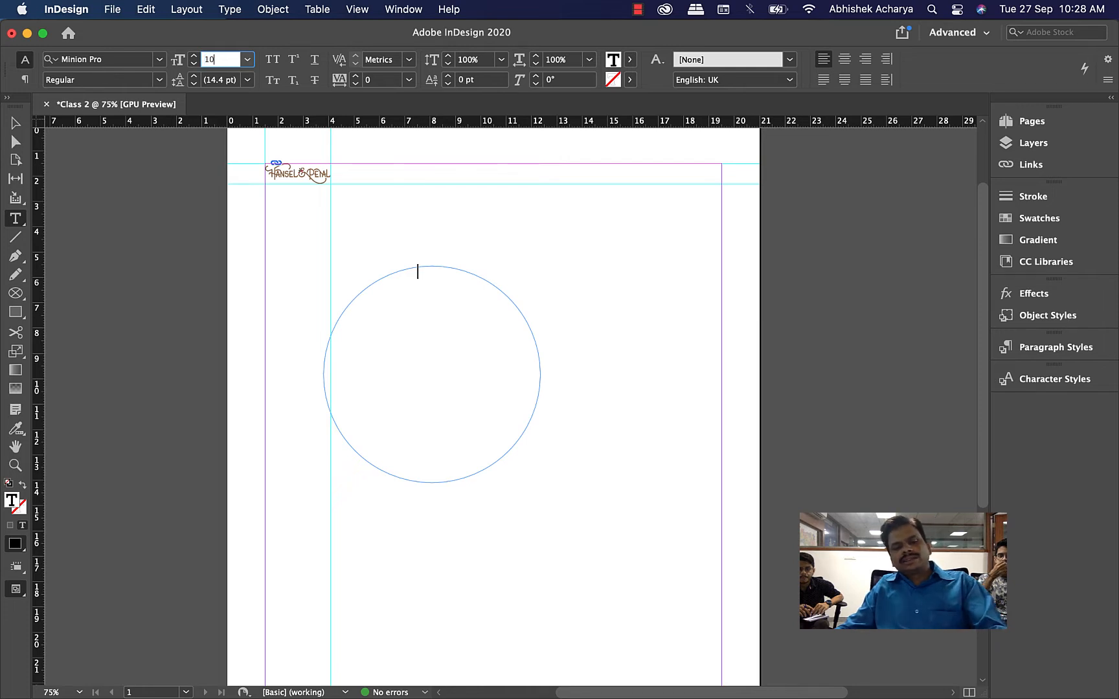
key("Tab")
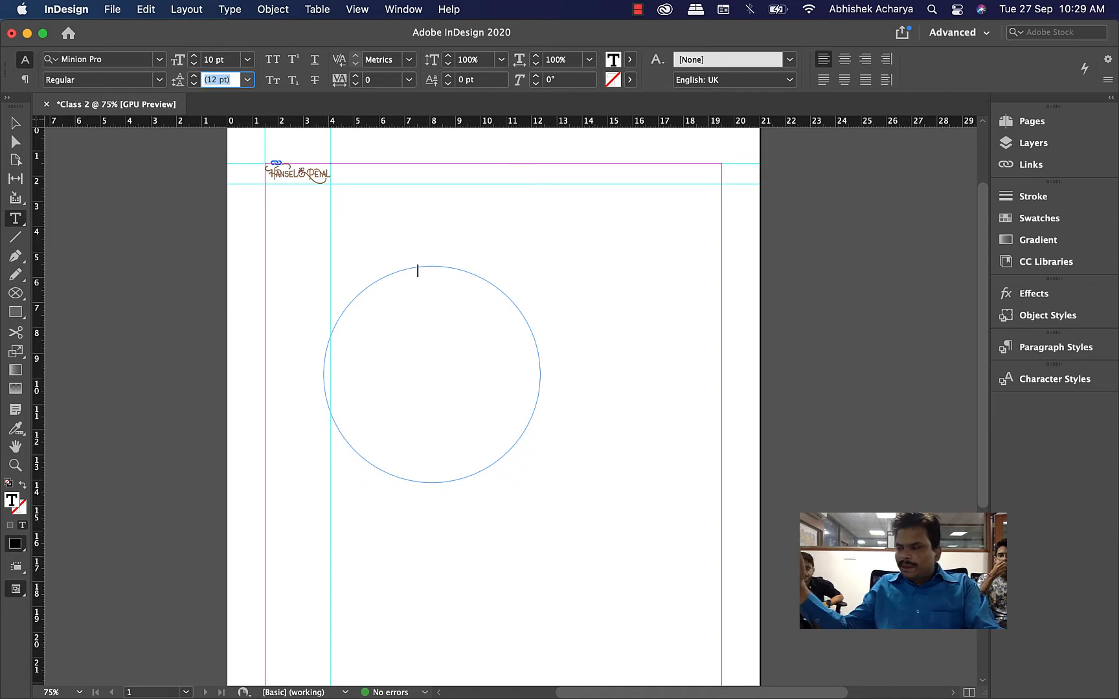
type("Navaratri")
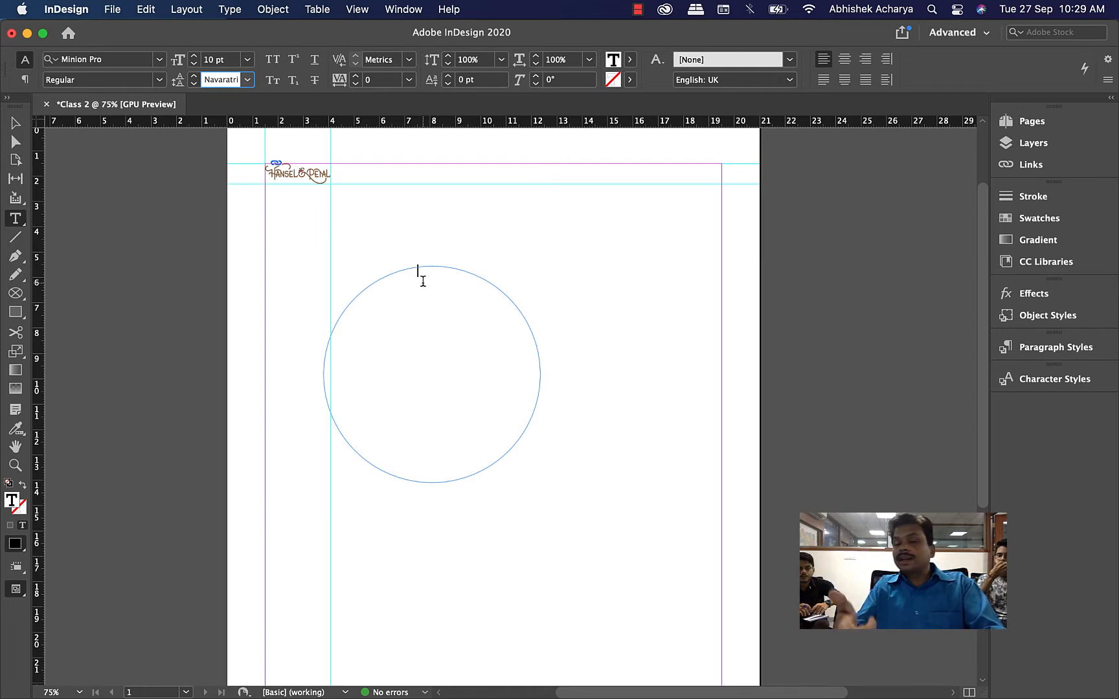
left_click(142, 9)
left_click(149, 110)
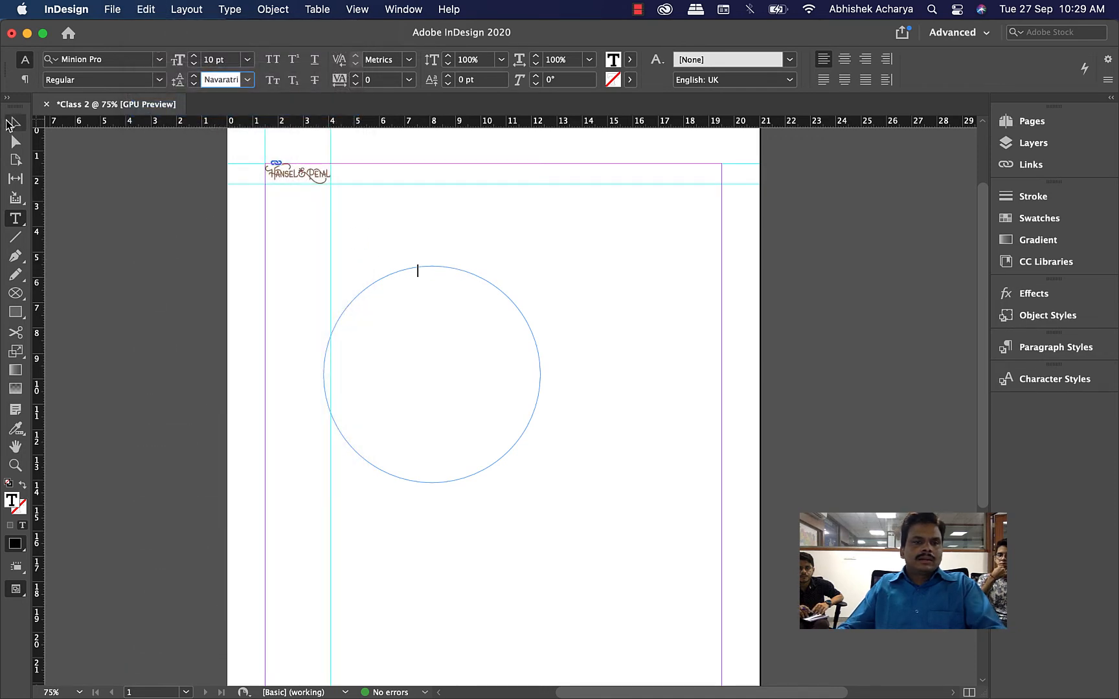
left_click(356, 280)
left_click(599, 389)
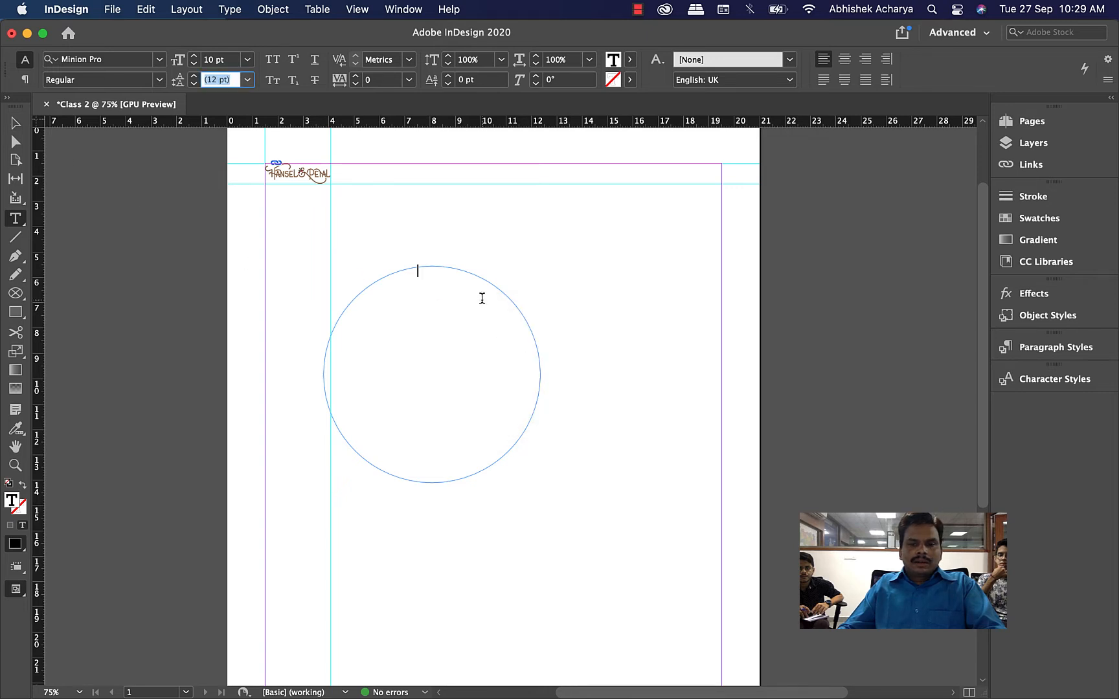
left_click(11, 128)
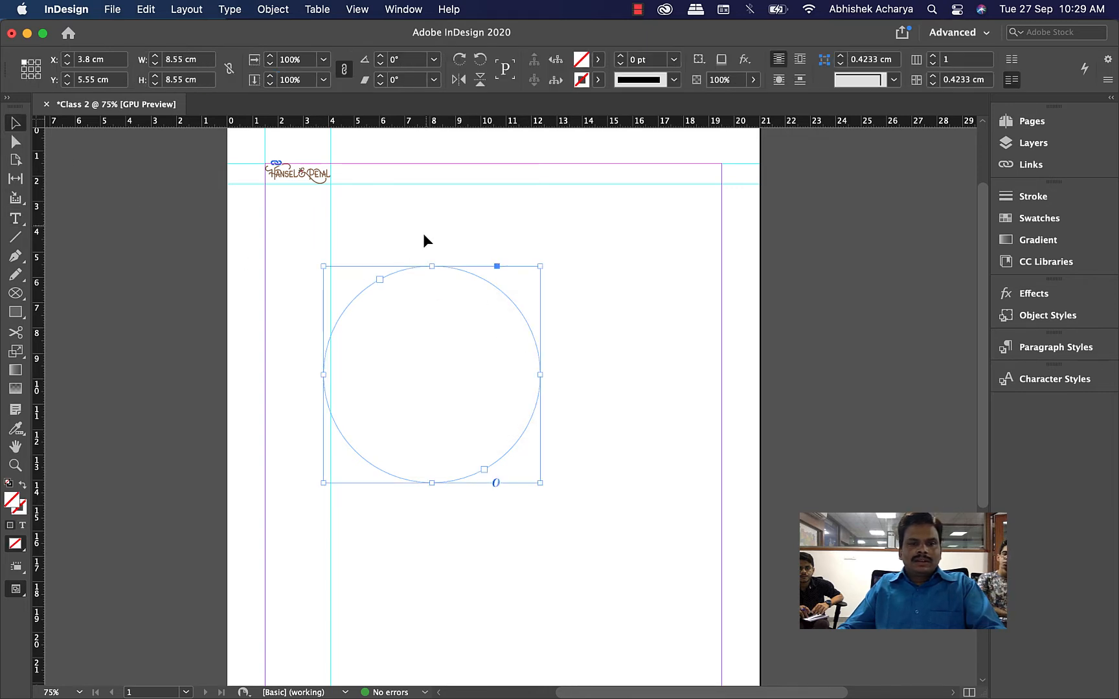
Paste the copied Navaratri paragraph into the circular text frame.
double_click(420, 283)
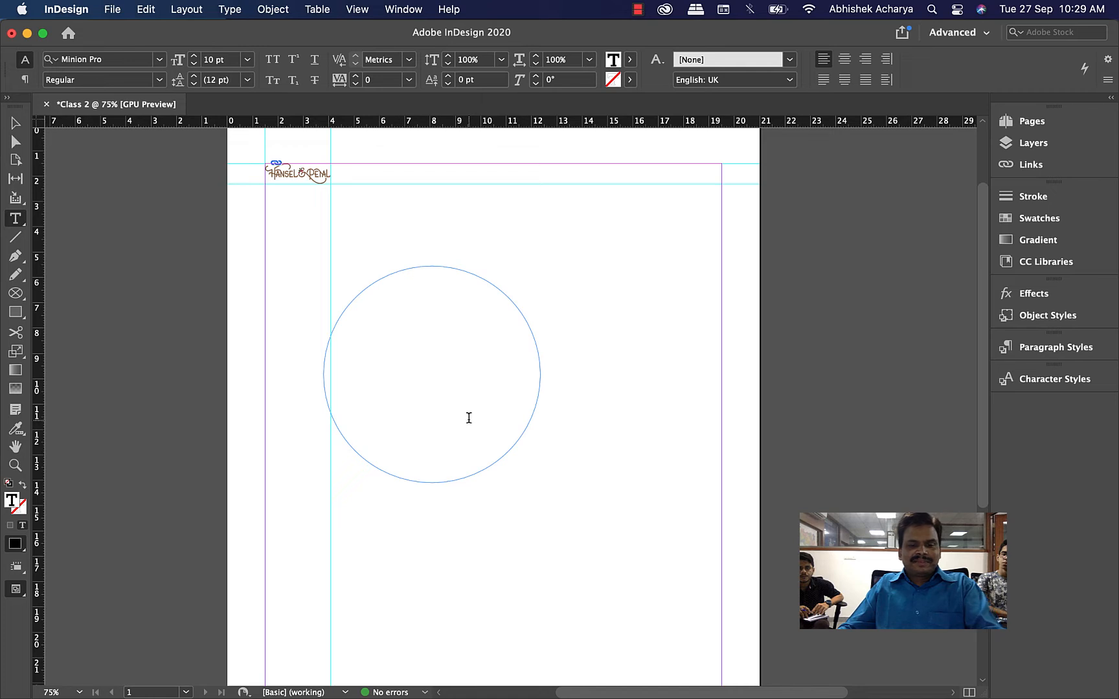
key("super+v")
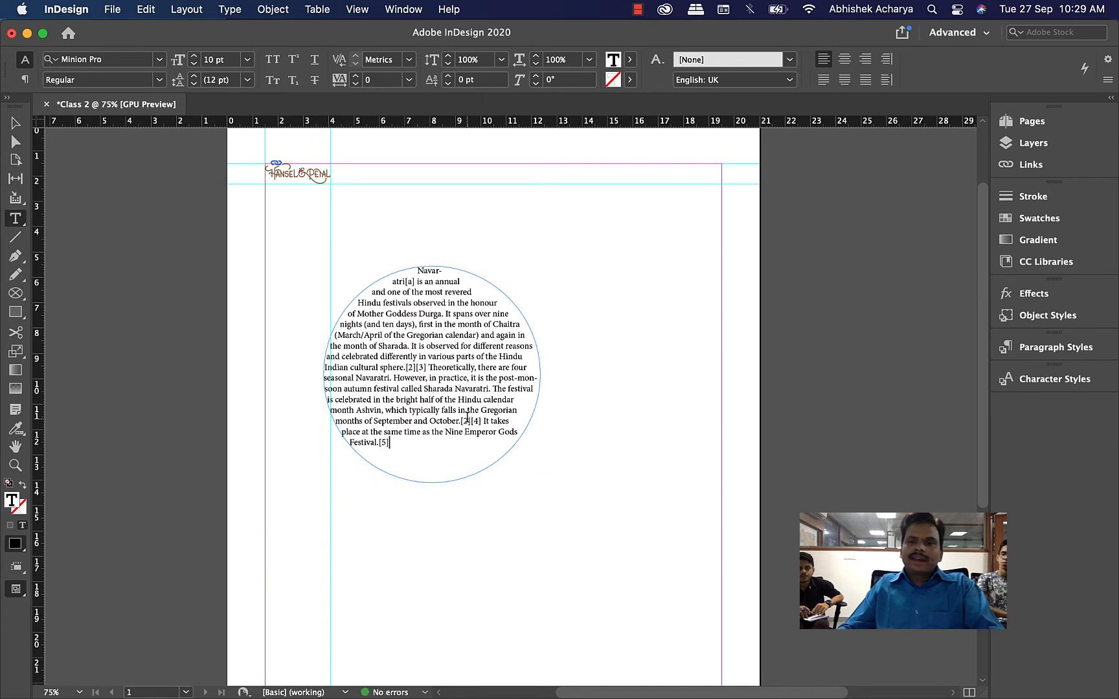
key("Escape")
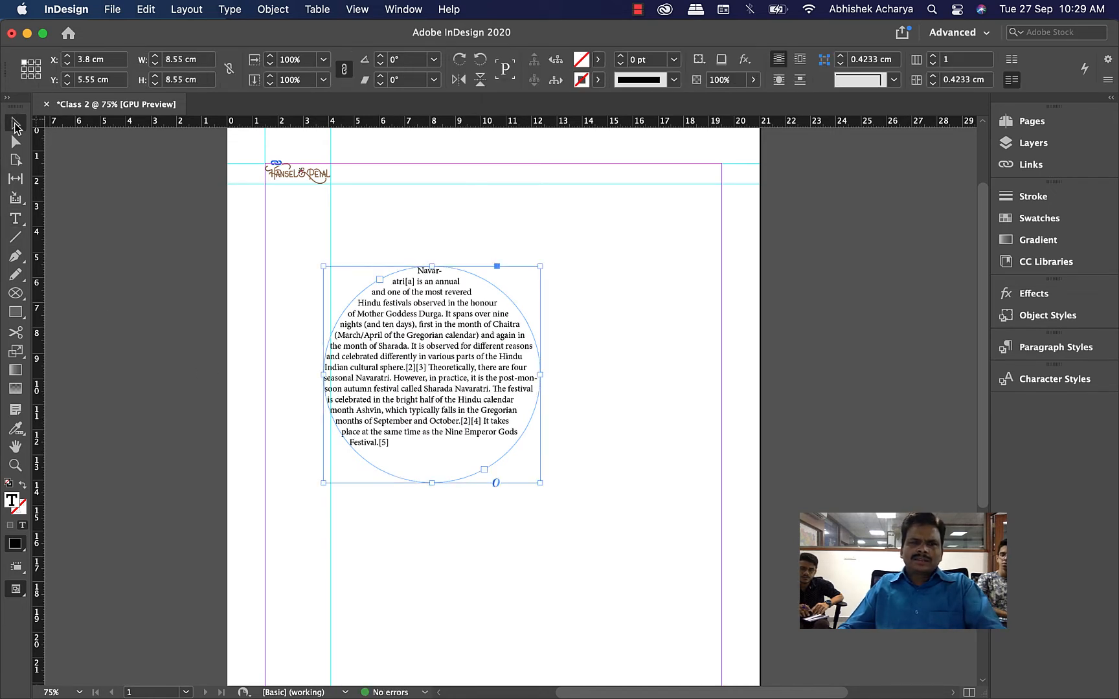
Move the circular text frame against the left margin and stretch it to an oval about 10.85 cm wide and 14.25 cm high.
left_click(589, 464)
left_click_drag(436, 396, 516, 393)
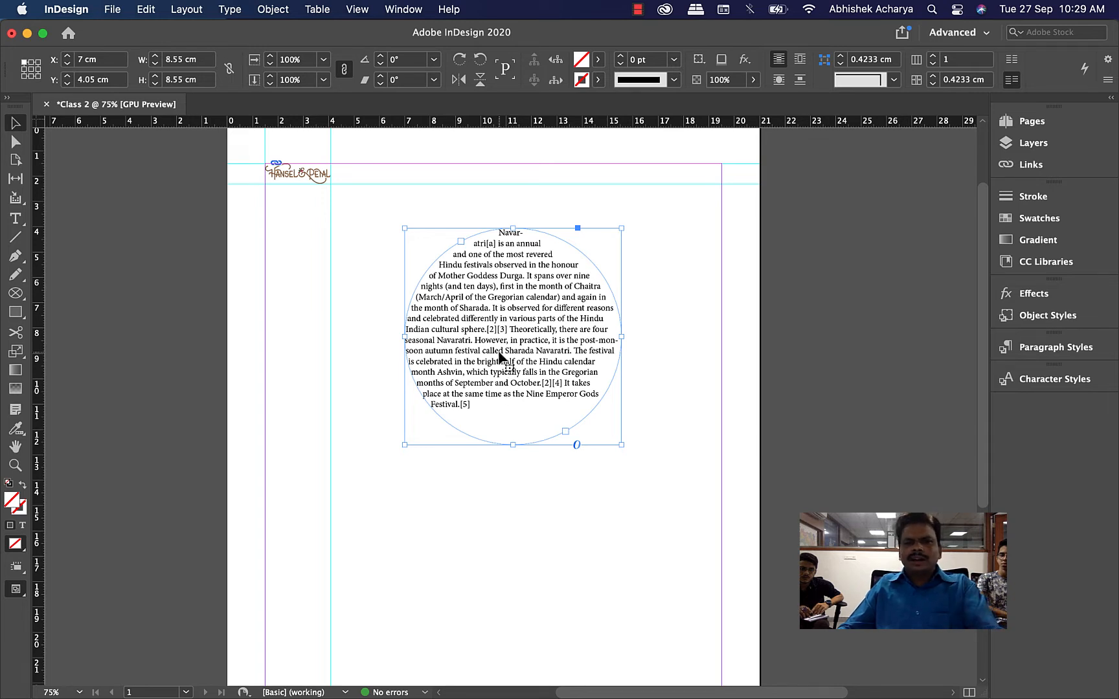
left_click_drag(499, 317, 360, 299)
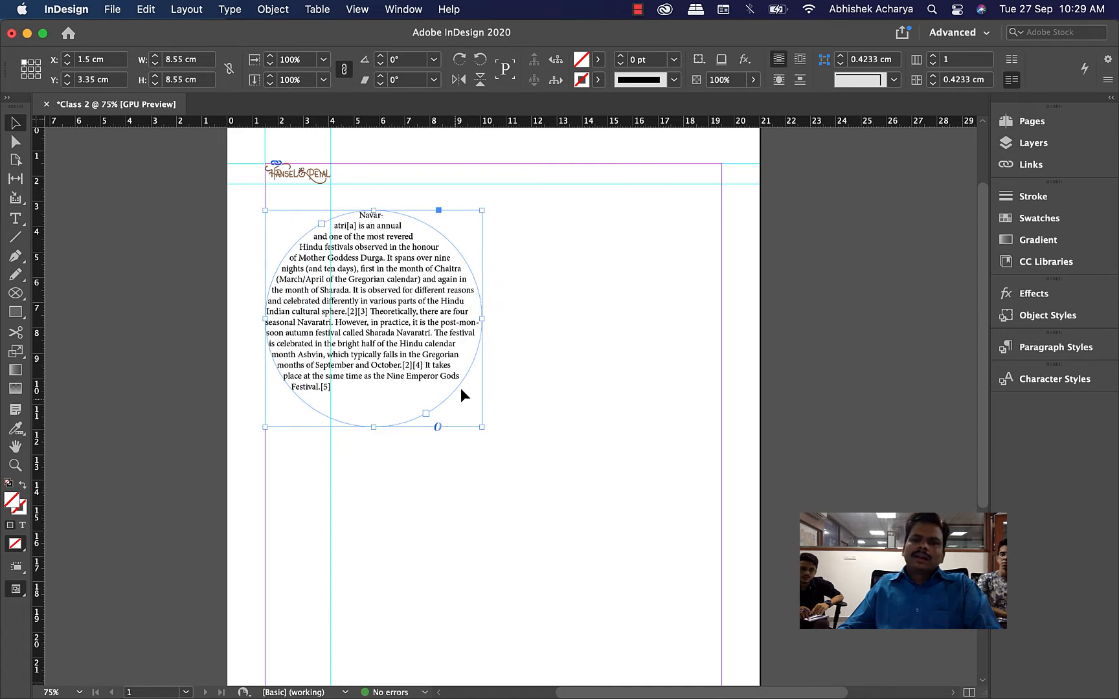
left_click_drag(483, 318, 540, 319)
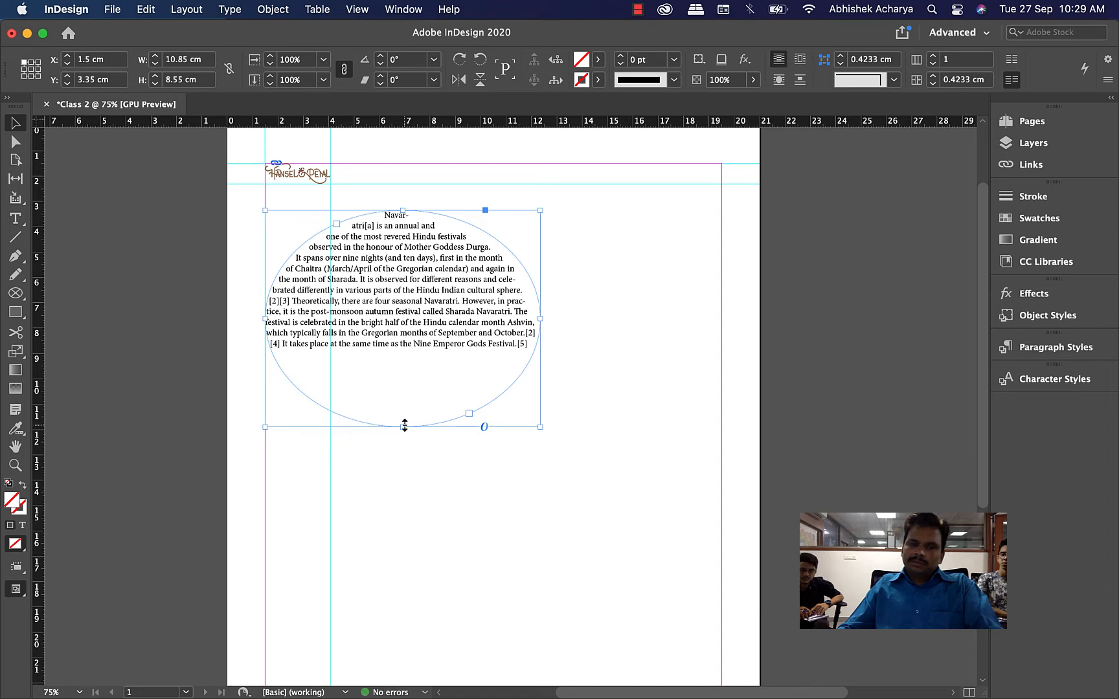
left_click_drag(404, 427, 407, 571)
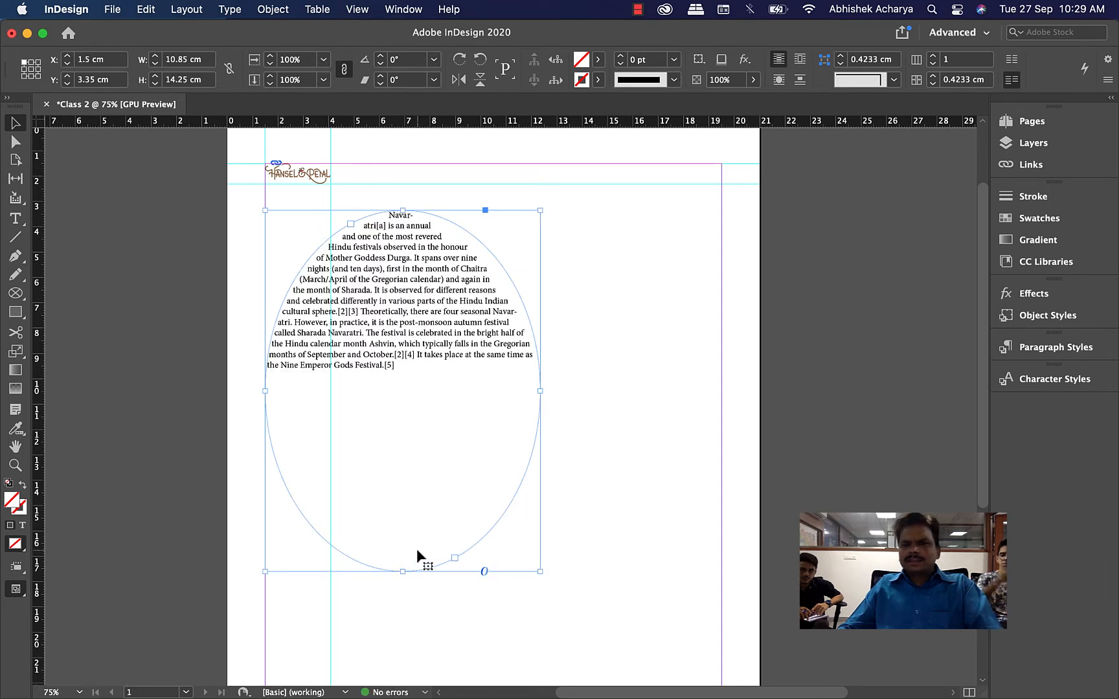
Delete the oval text frame from the page.
left_click(627, 345)
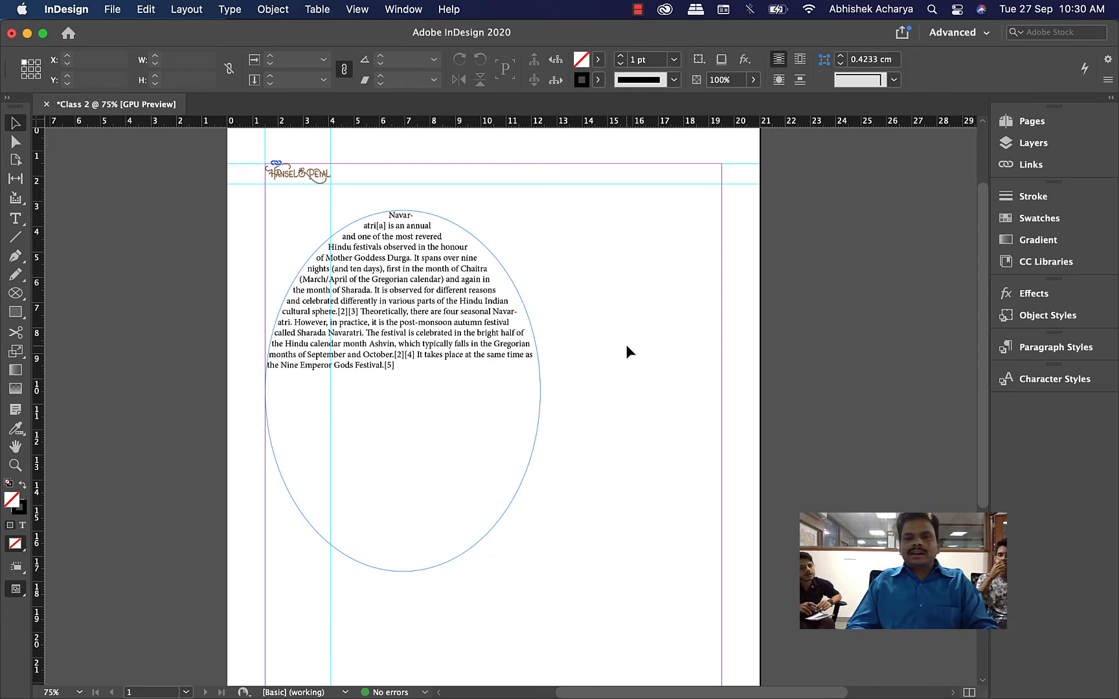
left_click_drag(615, 254, 412, 412)
key("Delete")
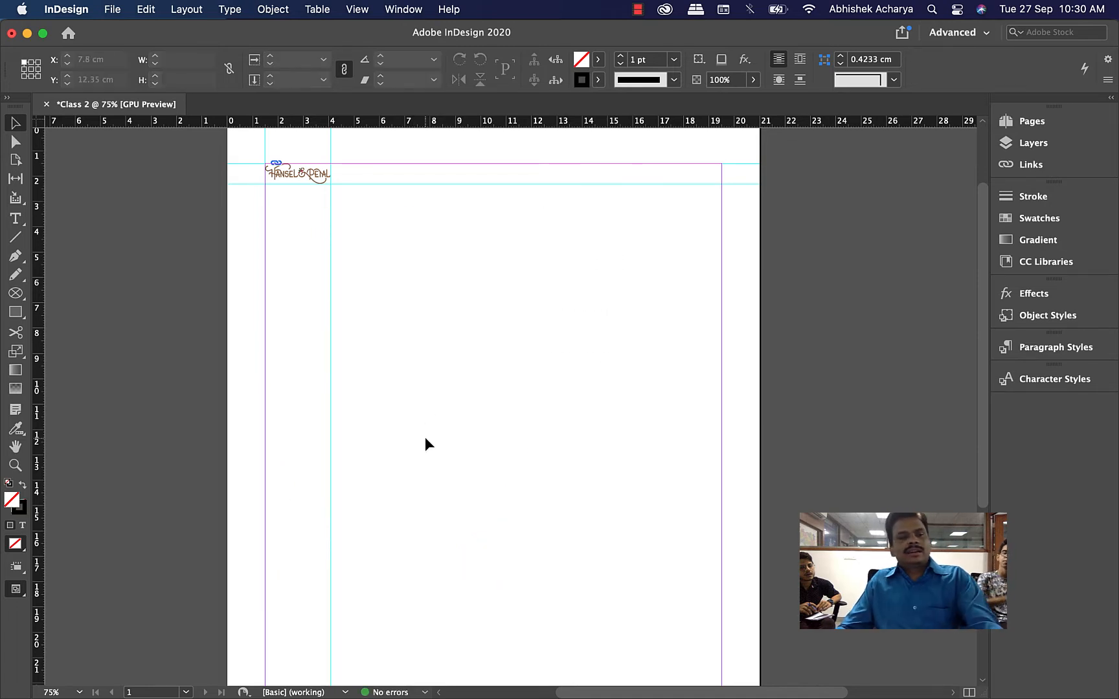
Draw a single hexagon about 10.3 cm wide and 8.92 cm high with the Polygon tool in the middle of the page.
left_click(11, 318)
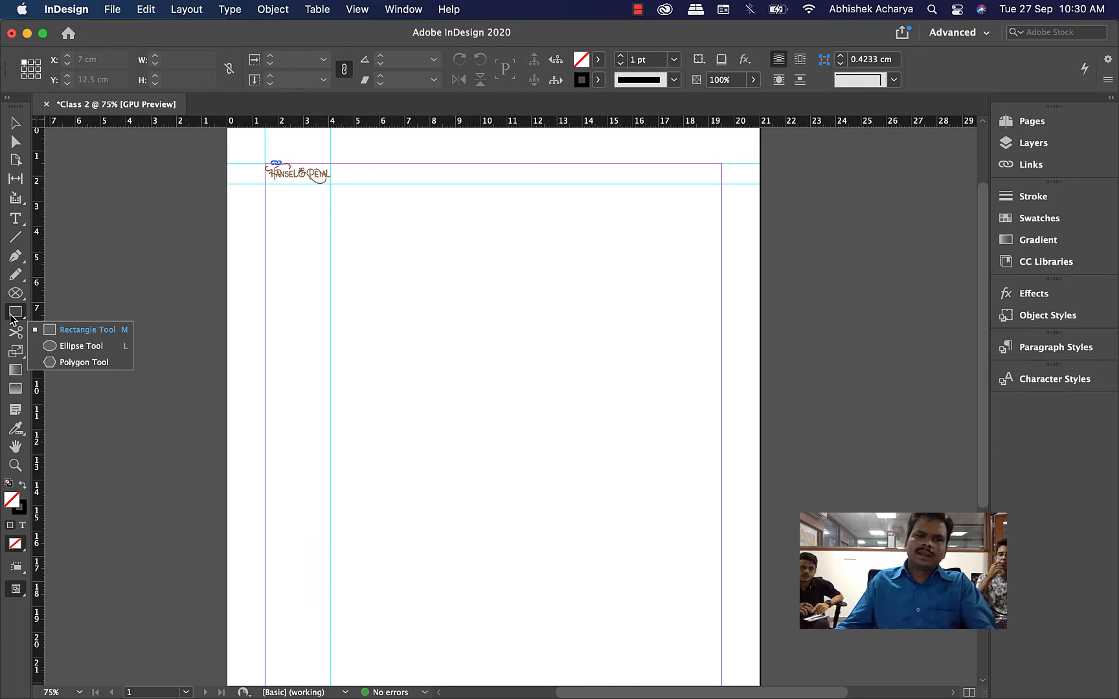
left_click(70, 362)
mouse_move(388, 342)
left_mouse_down()
mouse_move(472, 477)
mouse_move(596, 565)
mouse_move(612, 547)
mouse_move(620, 599)
mouse_move(609, 659)
mouse_move(565, 484)
mouse_move(569, 440)
mouse_move(642, 680)
mouse_move(647, 542)
mouse_move(609, 478)
mouse_move(625, 527)
mouse_move(577, 348)
mouse_move(615, 462)
mouse_move(569, 375)
mouse_move(681, 462)
mouse_move(694, 497)
mouse_move(688, 412)
mouse_move(624, 352)
mouse_move(658, 445)
mouse_move(577, 340)
mouse_move(613, 515)
mouse_move(594, 455)
mouse_move(522, 355)
mouse_move(650, 610)
left_mouse_up()
key("Up")
key("Up")
key("Down")
key("Right")
key("Right")
key("Right")
key("Right")
key("Right")
key("shift")
key("Down")
key("Up")
key("Up")
key("Up")
key("Up")
key("Up")
key("Down")
key("Down")
key("Down")
key("Down")
key("Down")
key("Left")
key("Left")
key("Left")
key("Left")
key("Left")
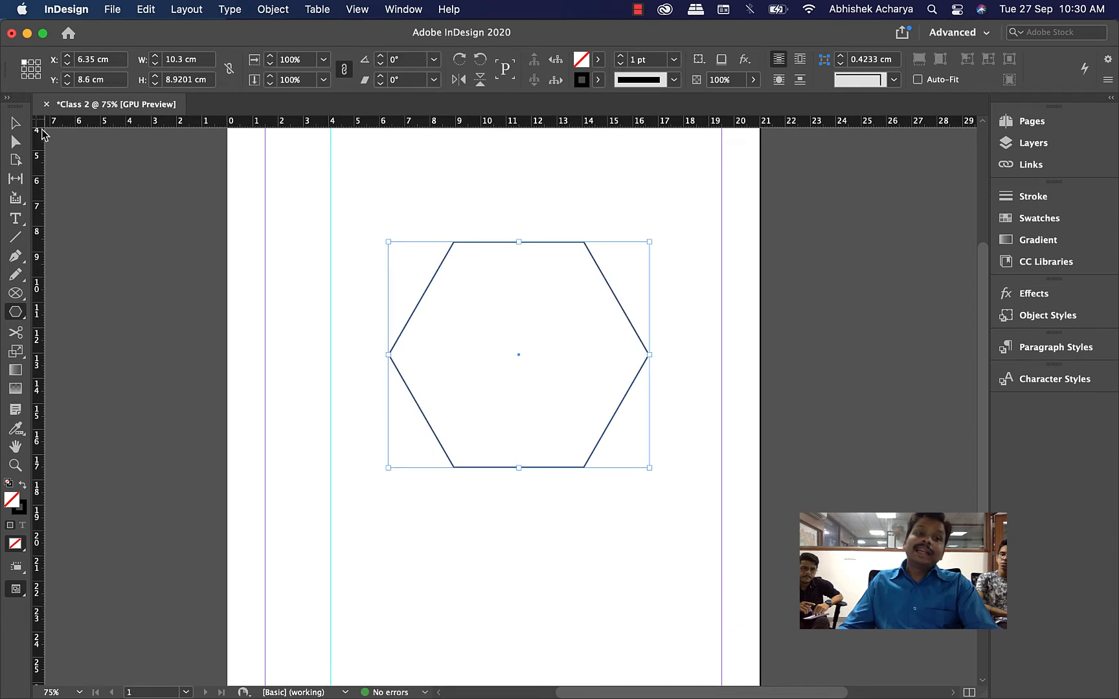
left_click(12, 123)
left_click_drag(464, 275, 480, 496)
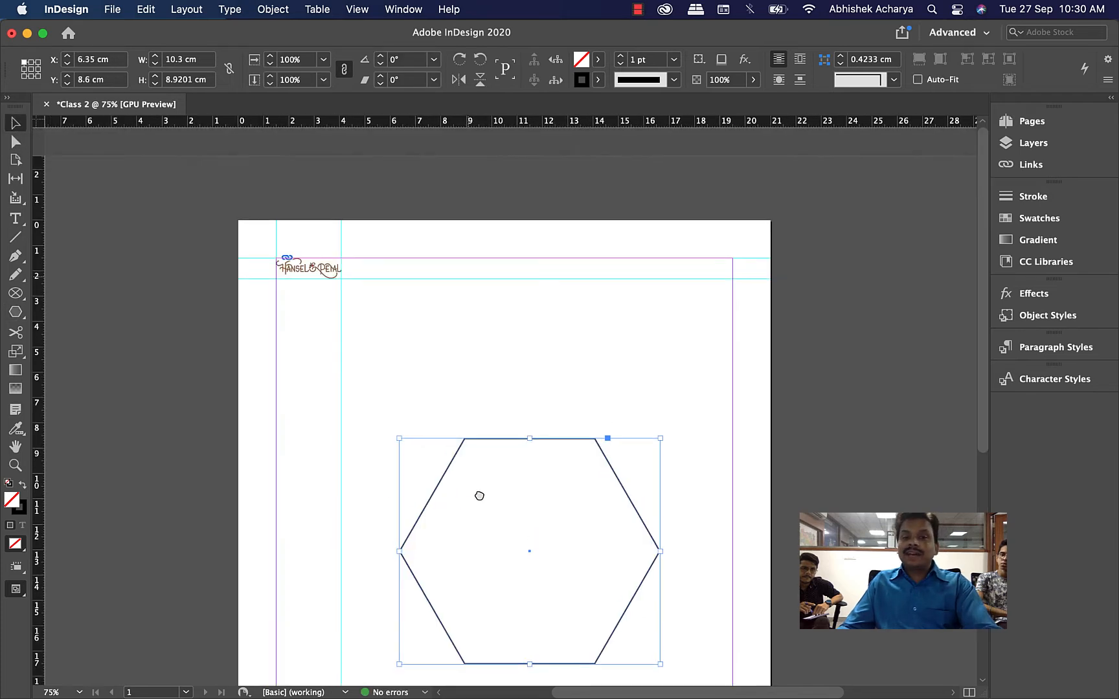
Move the hexagon to X 3.85 cm, Y 4.2 cm and fill it with the copied Navaratri text.
left_click_drag(495, 438, 432, 326)
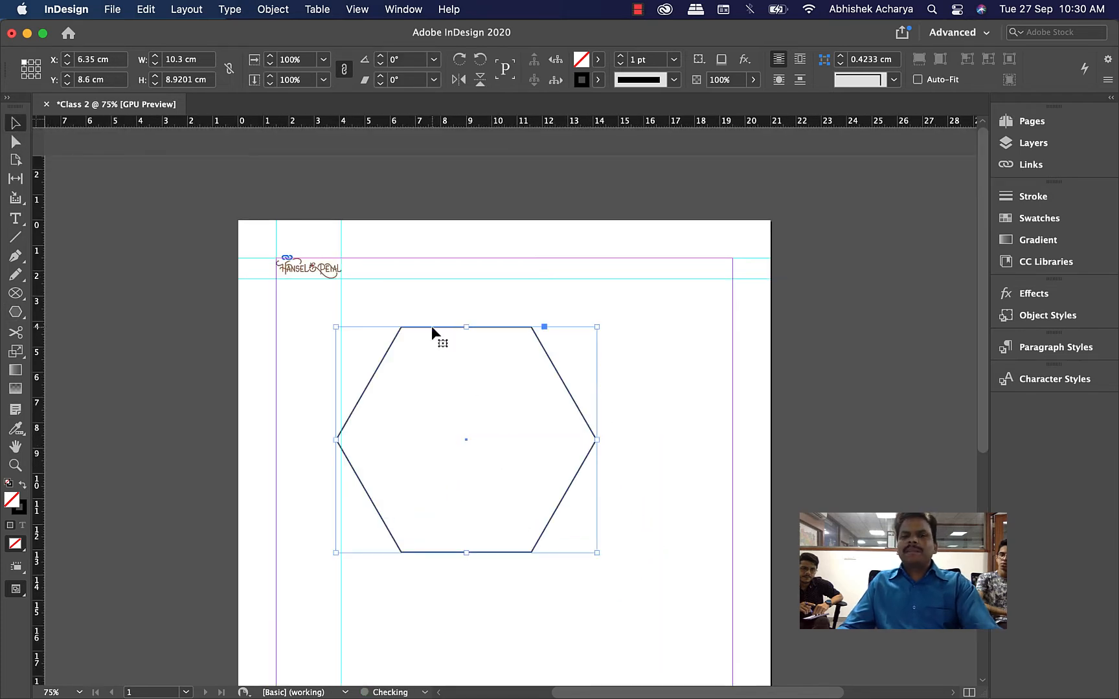
left_click(691, 376)
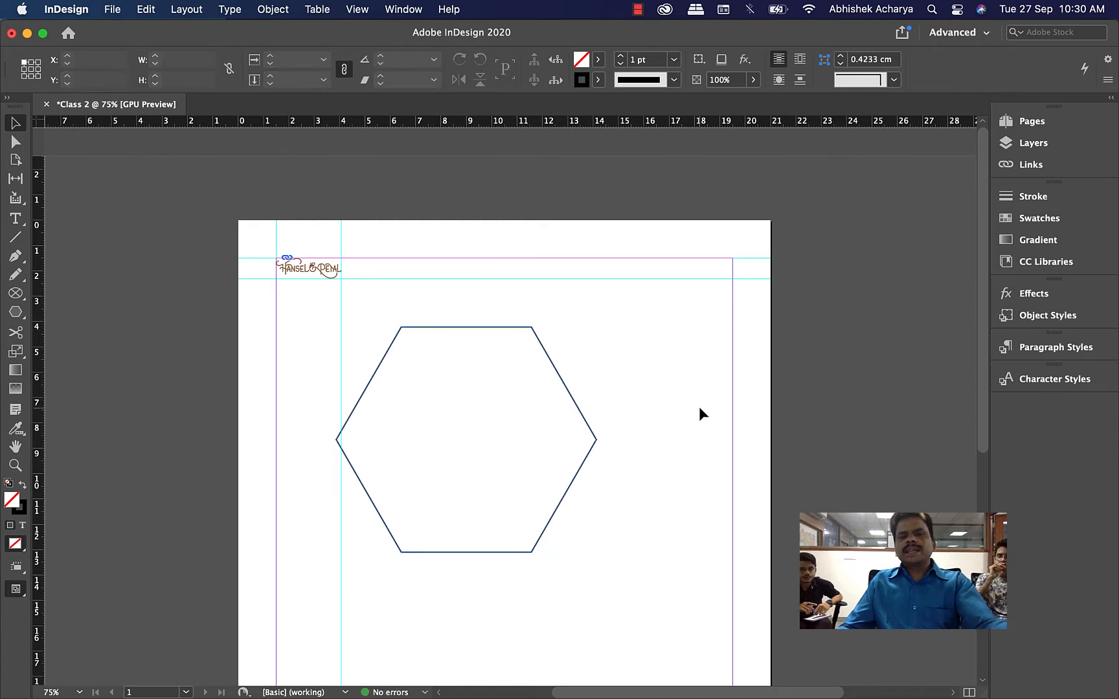
left_click(16, 219)
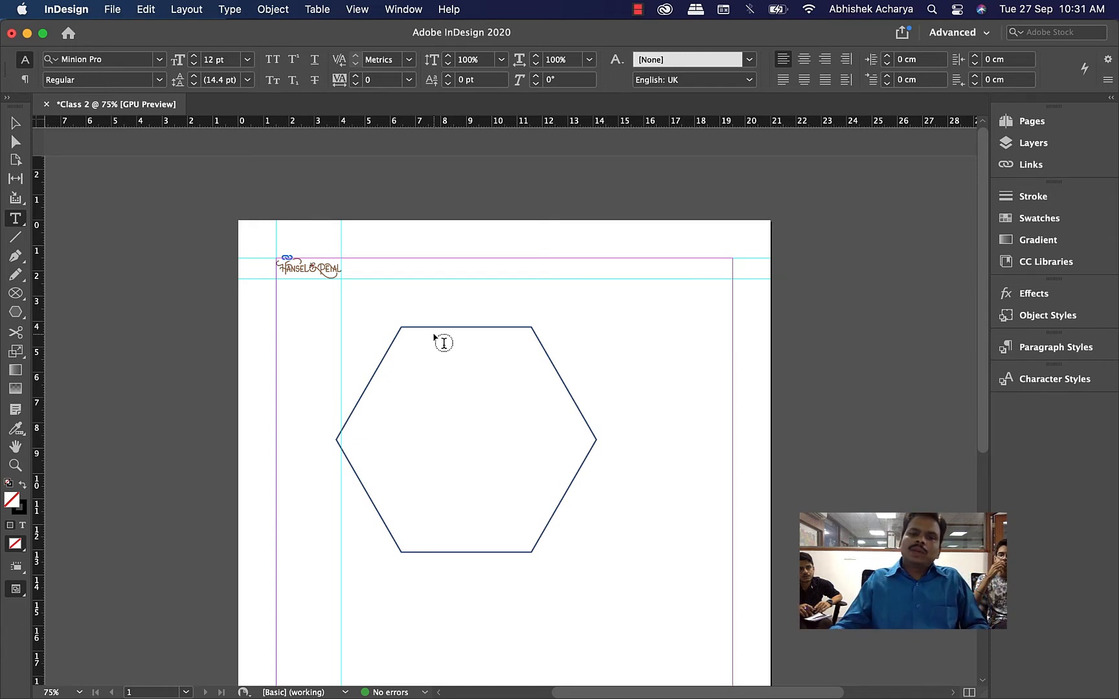
left_click(444, 342)
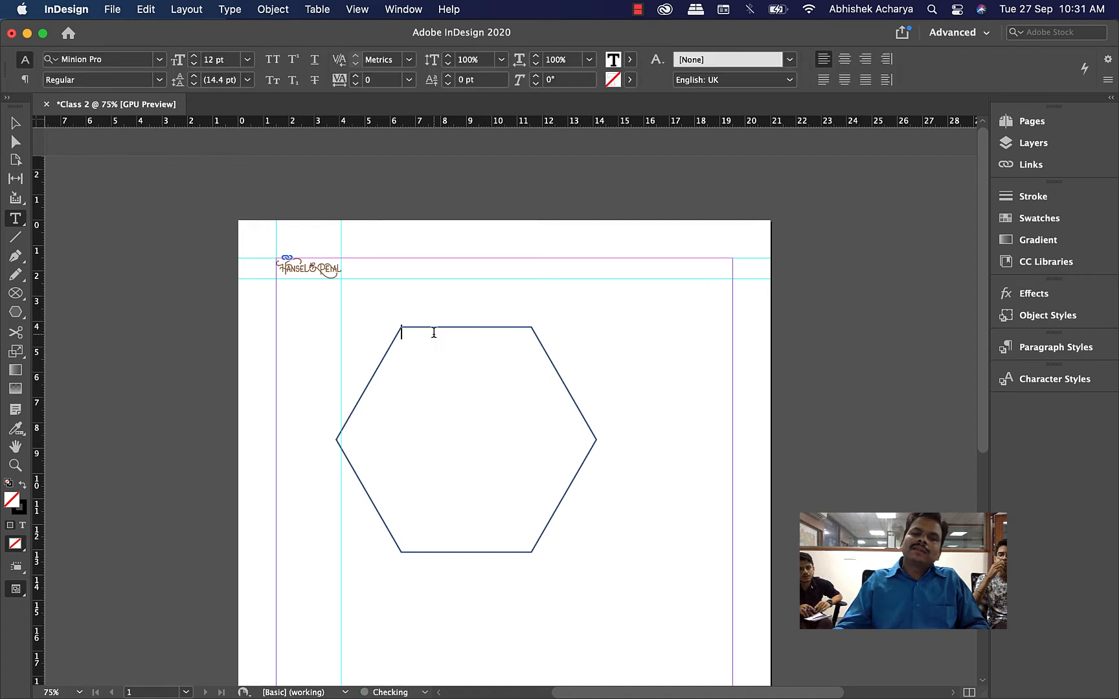
key("super+v")
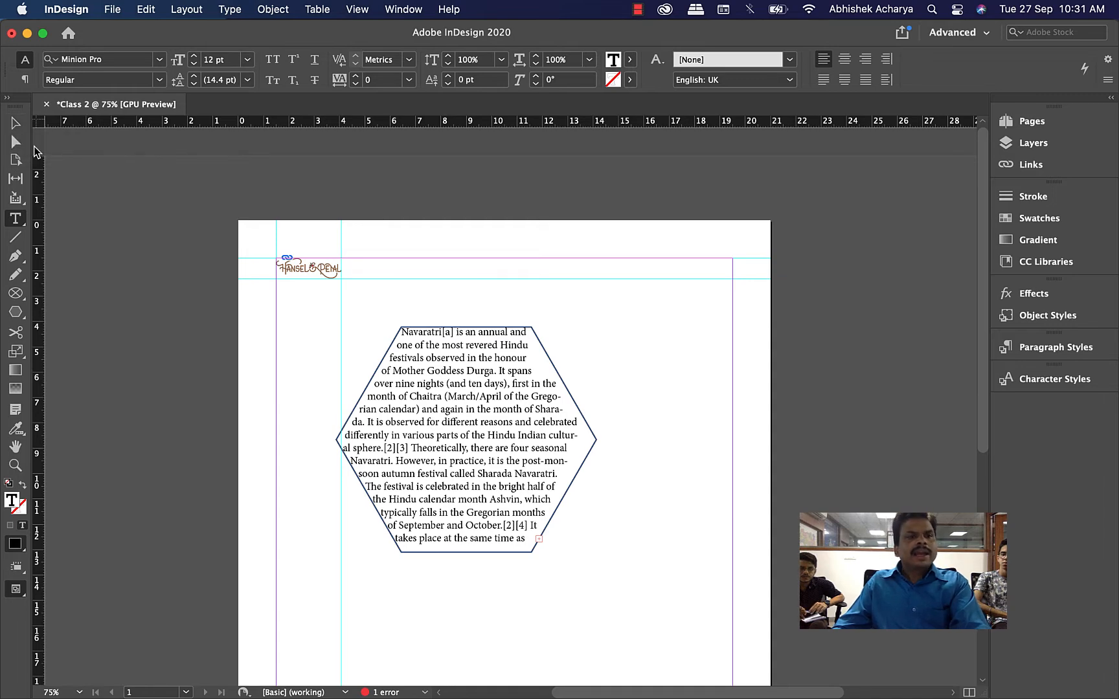
Examine how the pasted text fits the hexagon and check its lower edge for overset text.
key("super+equal")
key("super+equal")
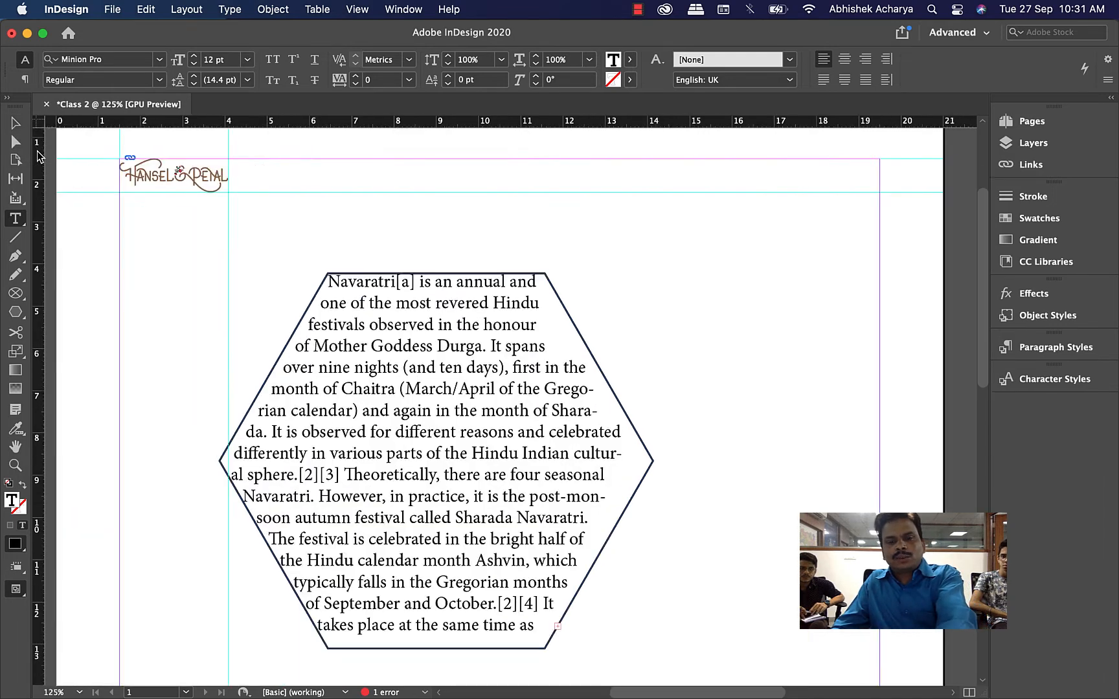
key("super+equal")
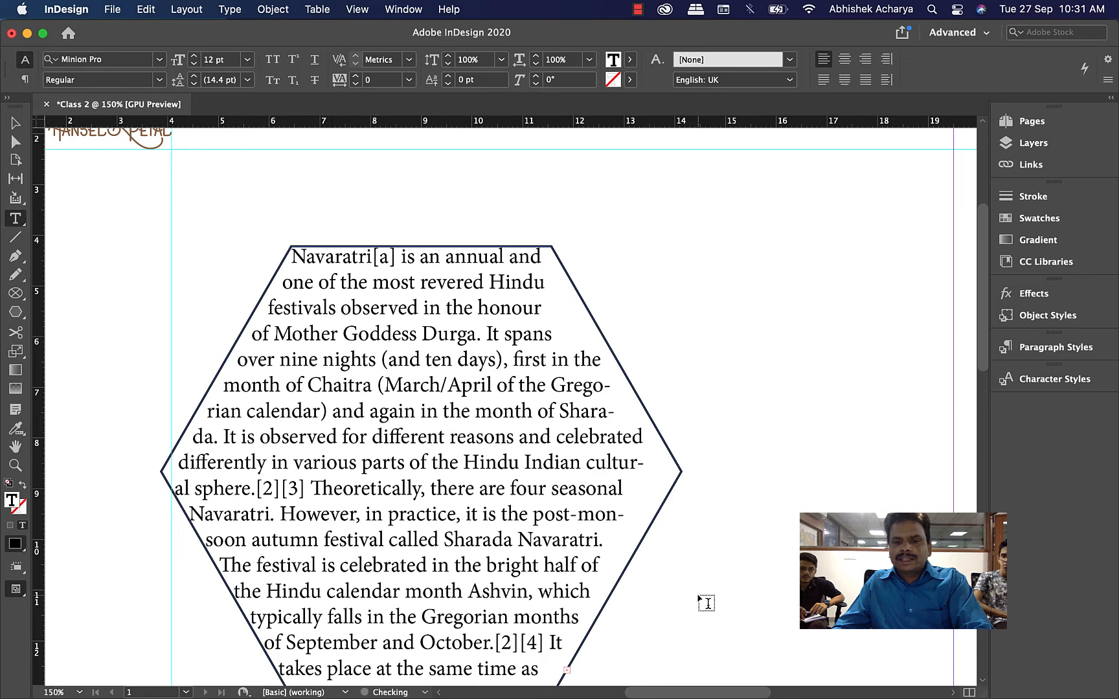
left_click(712, 528)
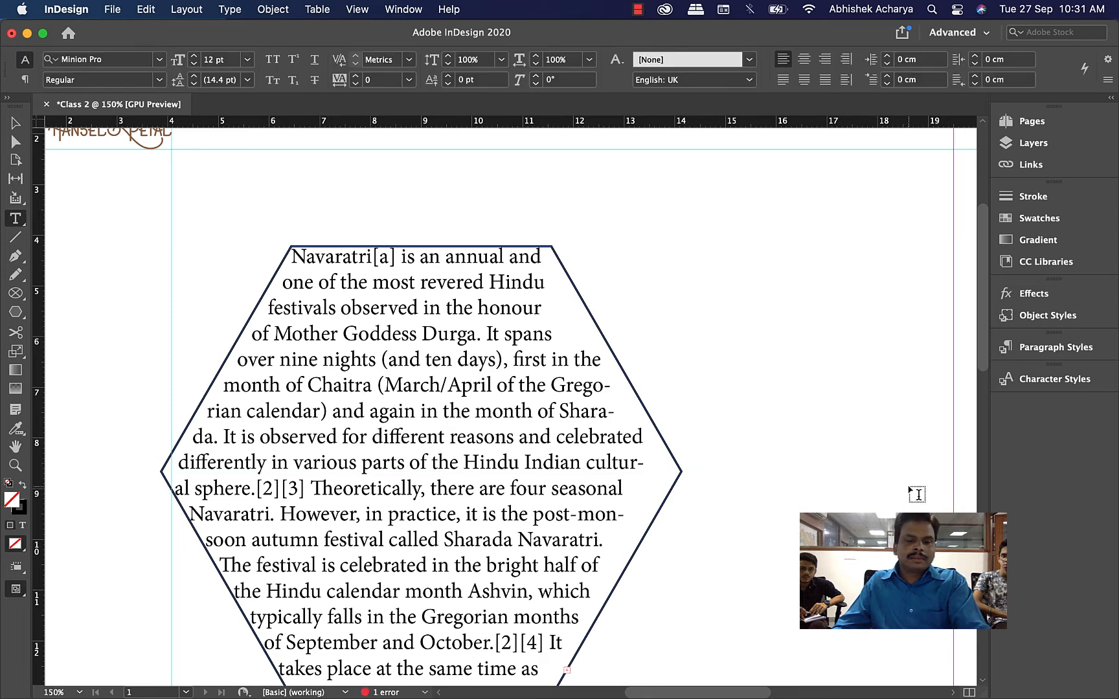
key("v")
left_click(667, 447)
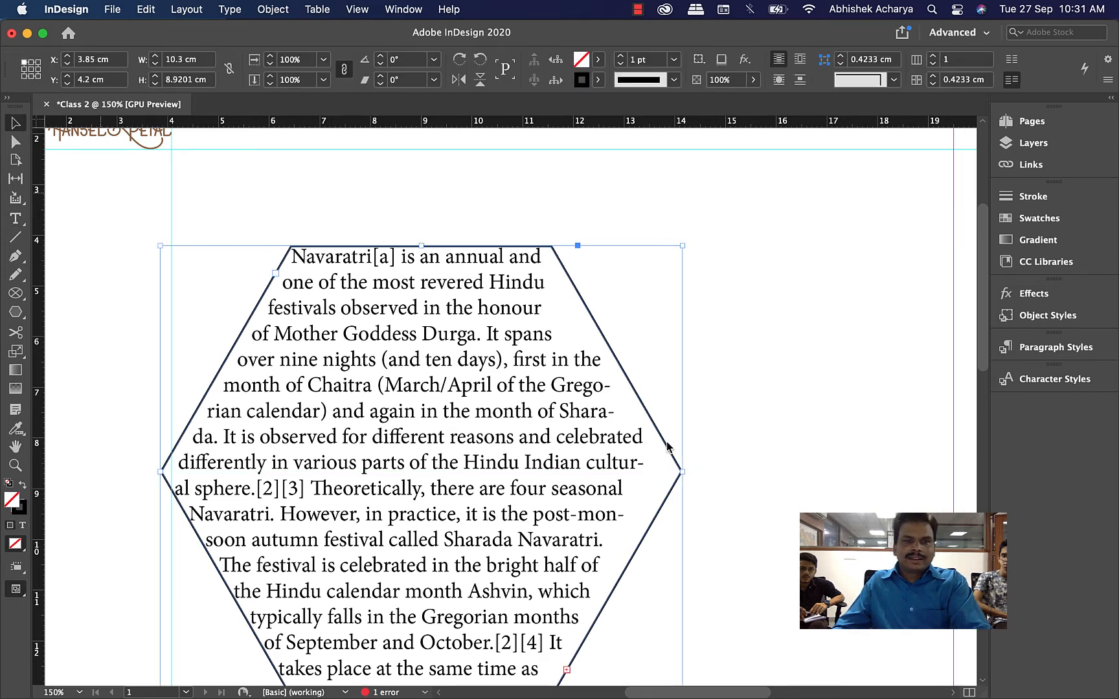
left_click_drag(742, 545, 733, 468)
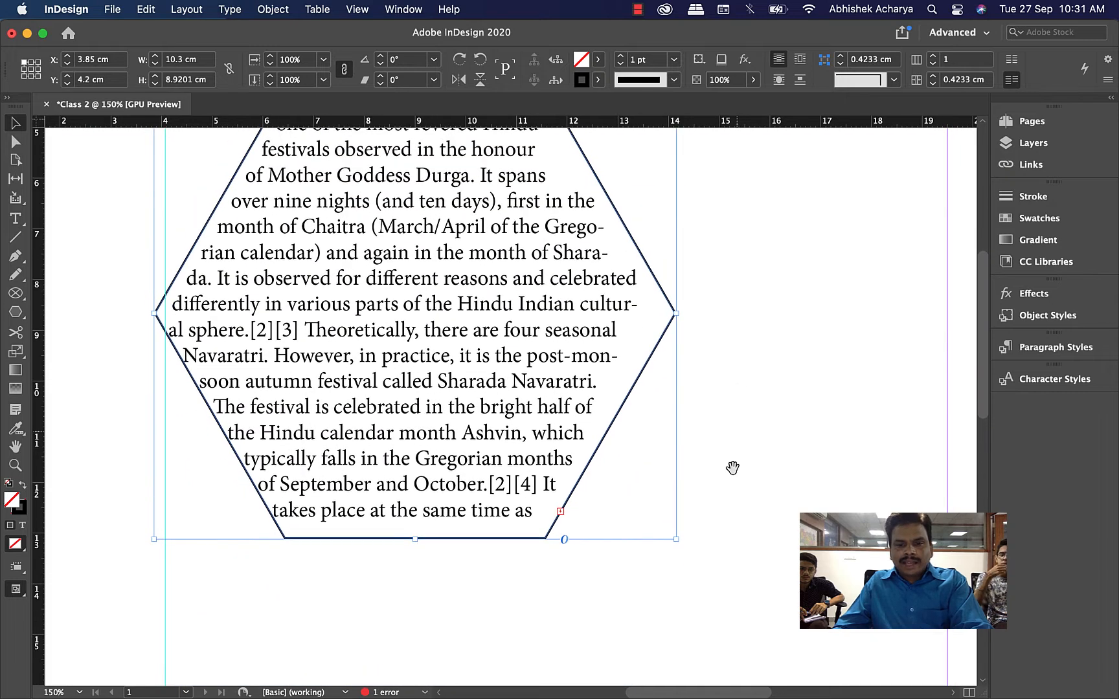
left_click(732, 468)
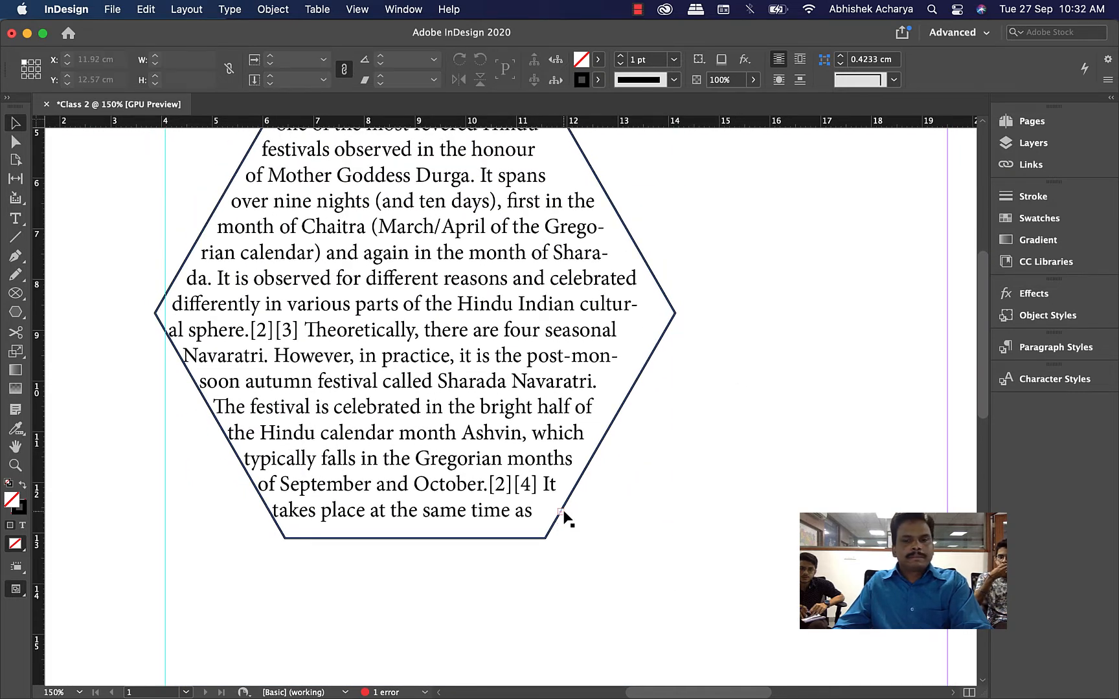
key("super+minus")
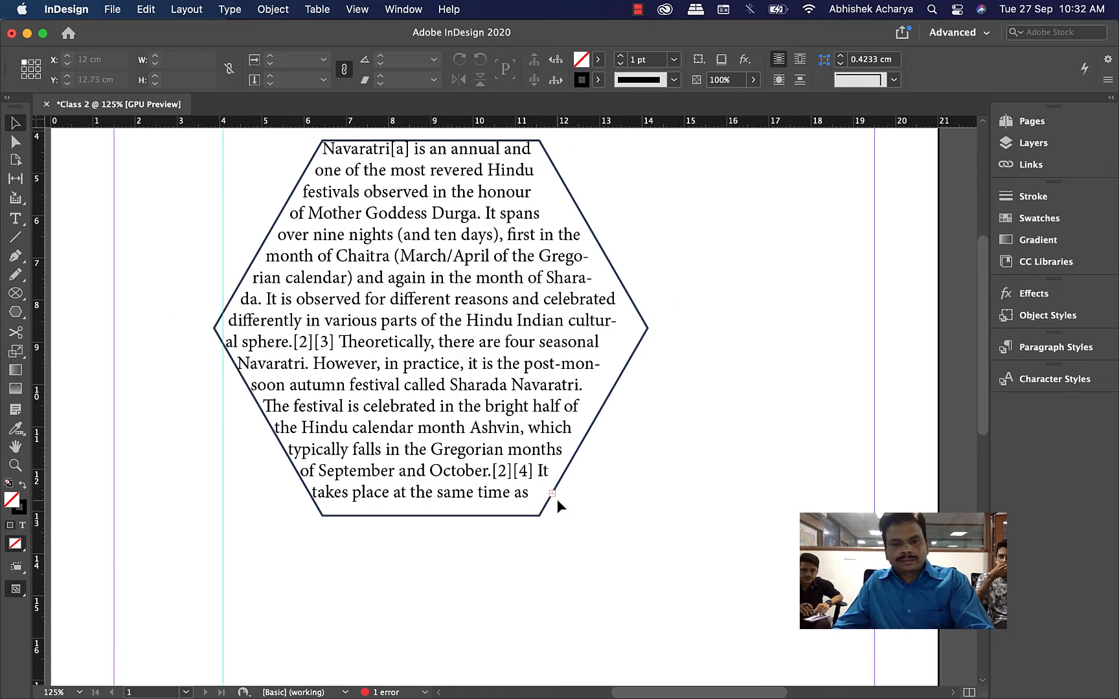
left_click_drag(670, 530, 597, 564)
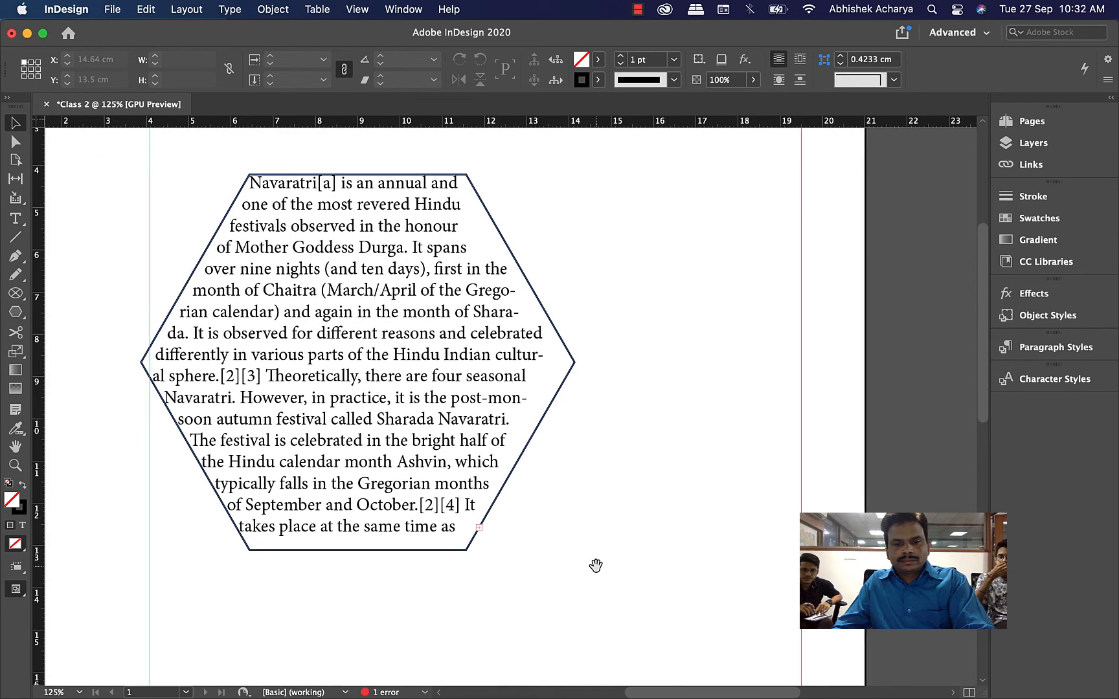
Try to flow the hexagon's overset text into a new frame across the page below it, and undo the placement.
left_click(480, 530)
left_click(477, 525)
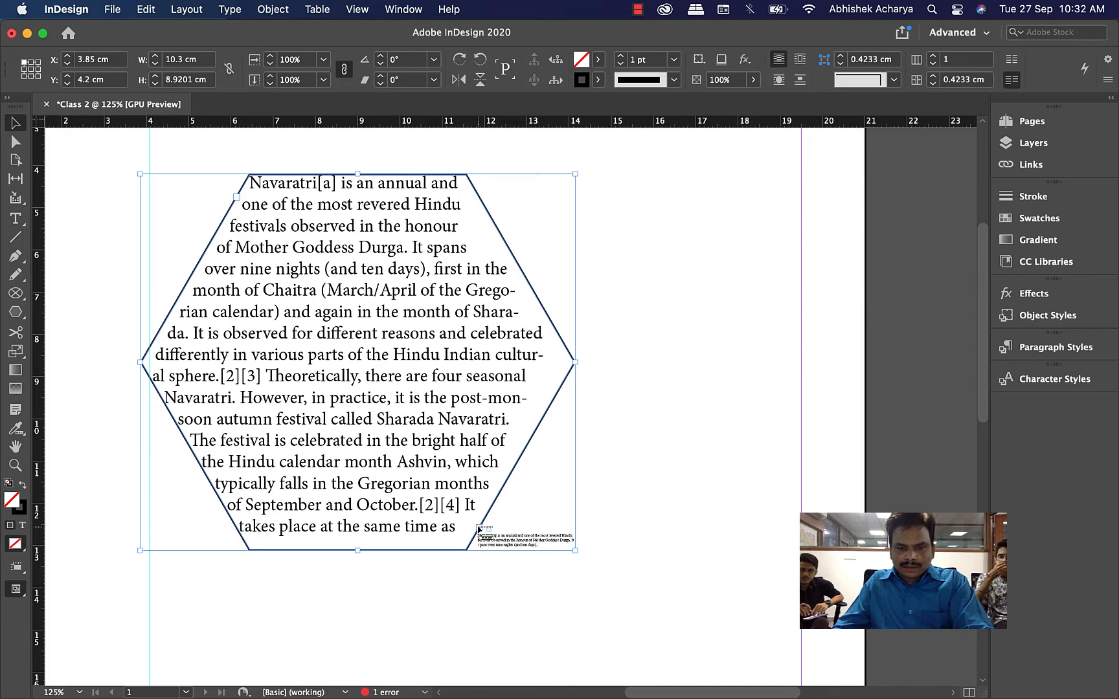
left_click(591, 593)
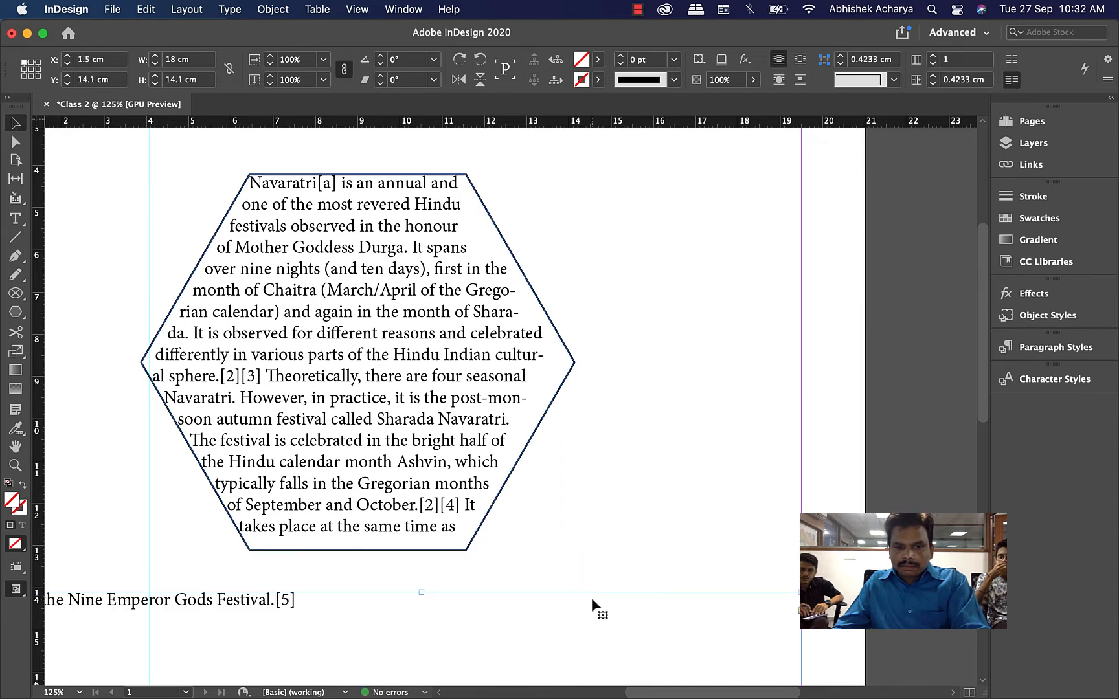
key("super+minus")
key("super+minus")
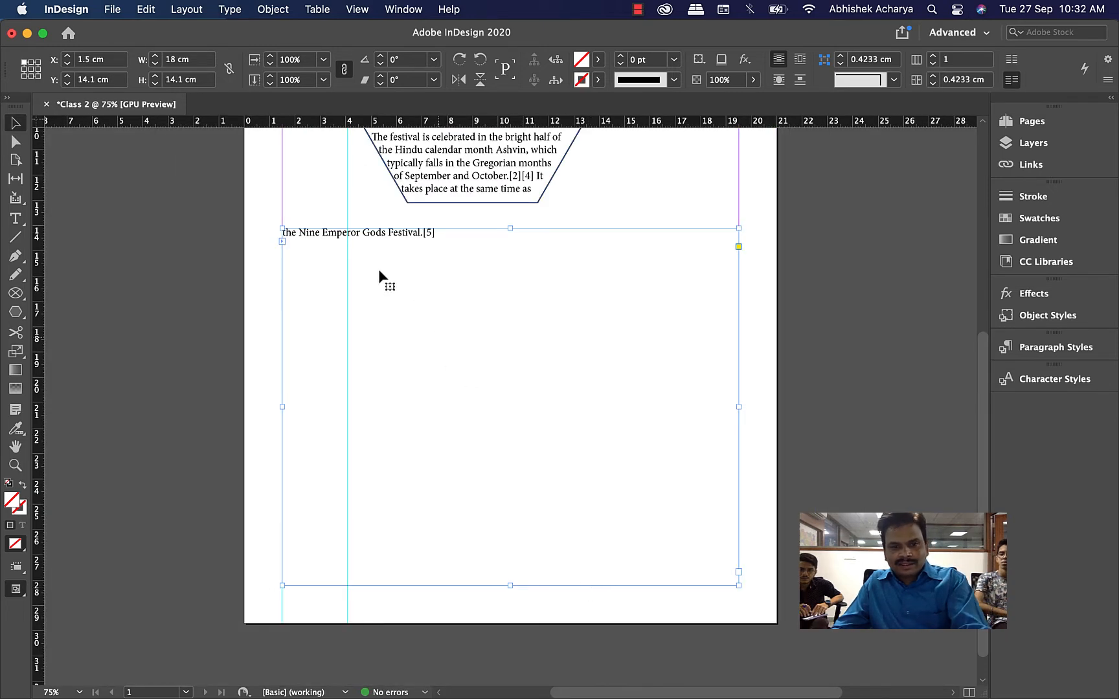
key("super+z")
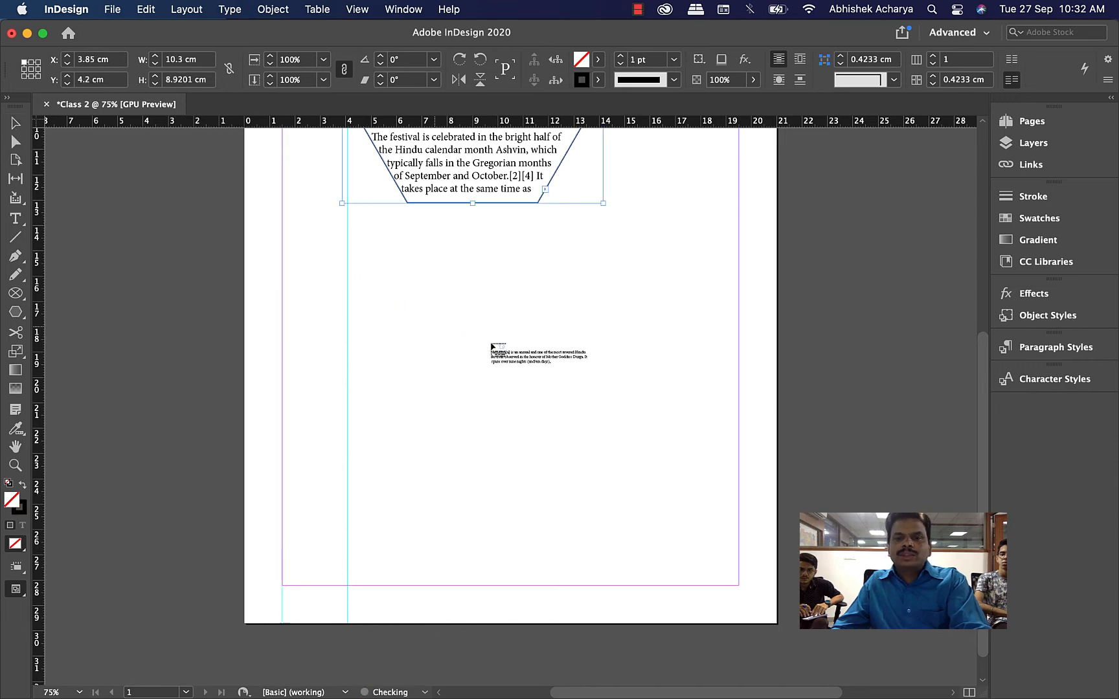
key("Escape")
scroll(518, 459, "up", 3)
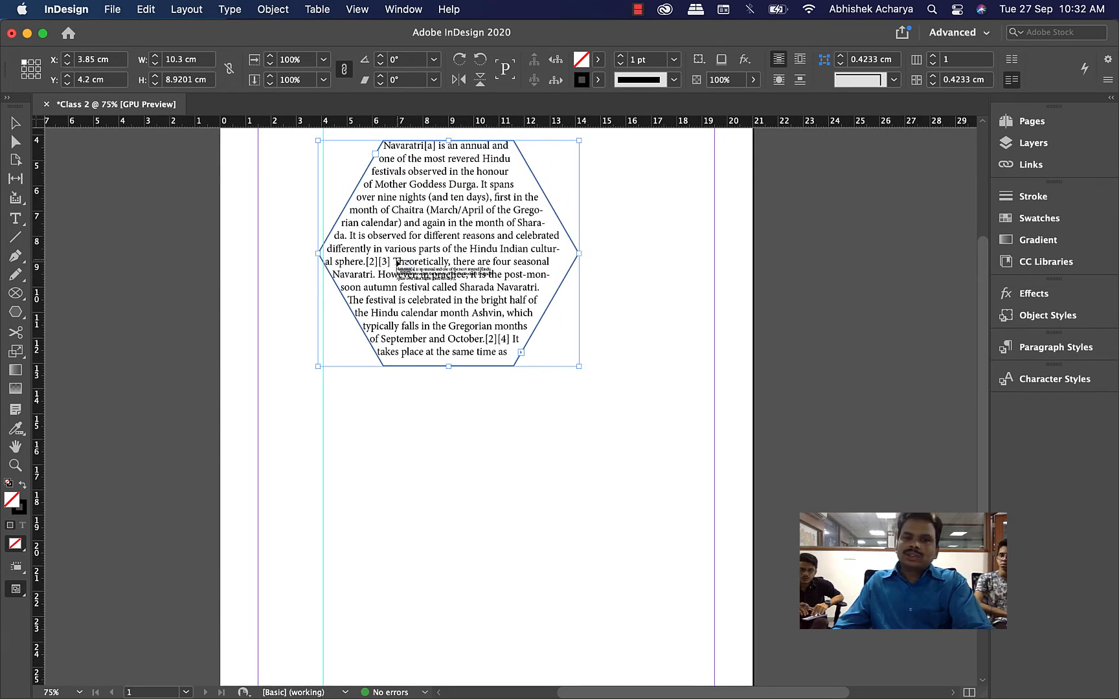
Draw a second hexagon about 7.95 cm wide and 7.15 cm high below the text-filled one.
left_click(16, 311)
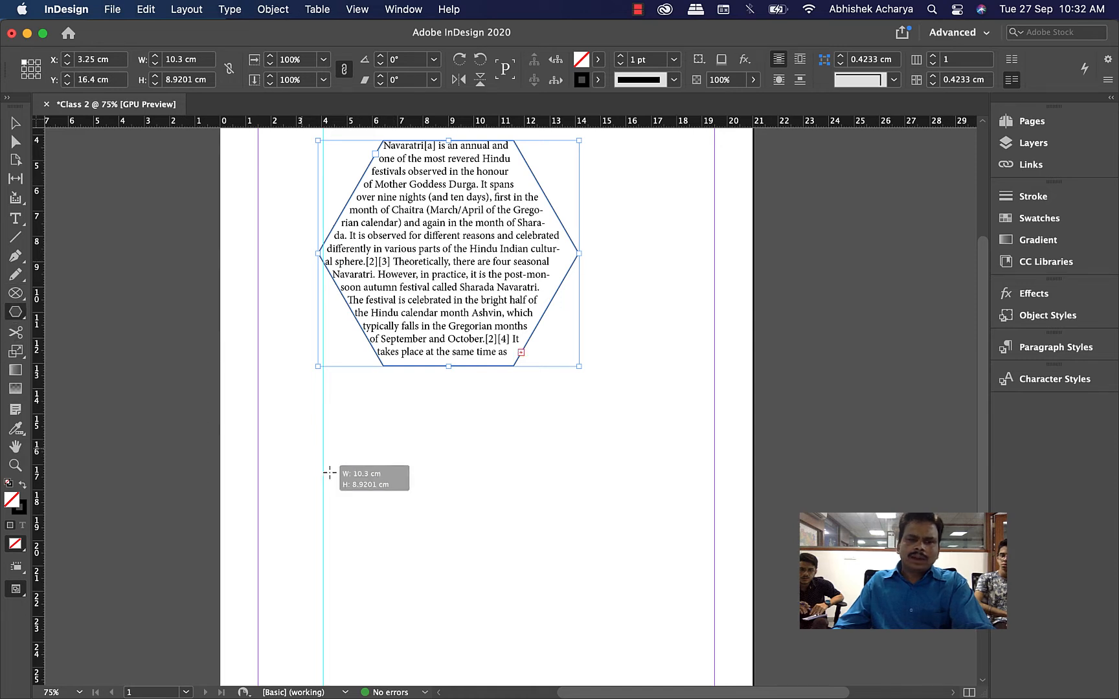
left_click_drag(300, 448, 503, 630)
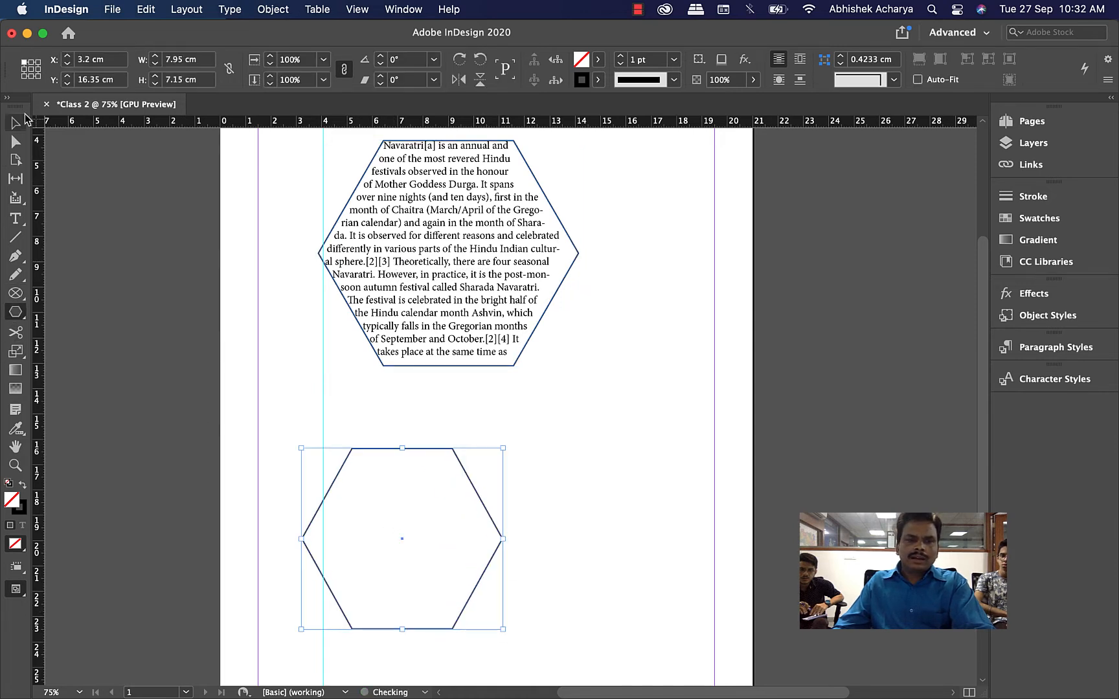
left_click(15, 129)
Thread the upper hexagon's overset text into the lower hexagon.
left_click(522, 314)
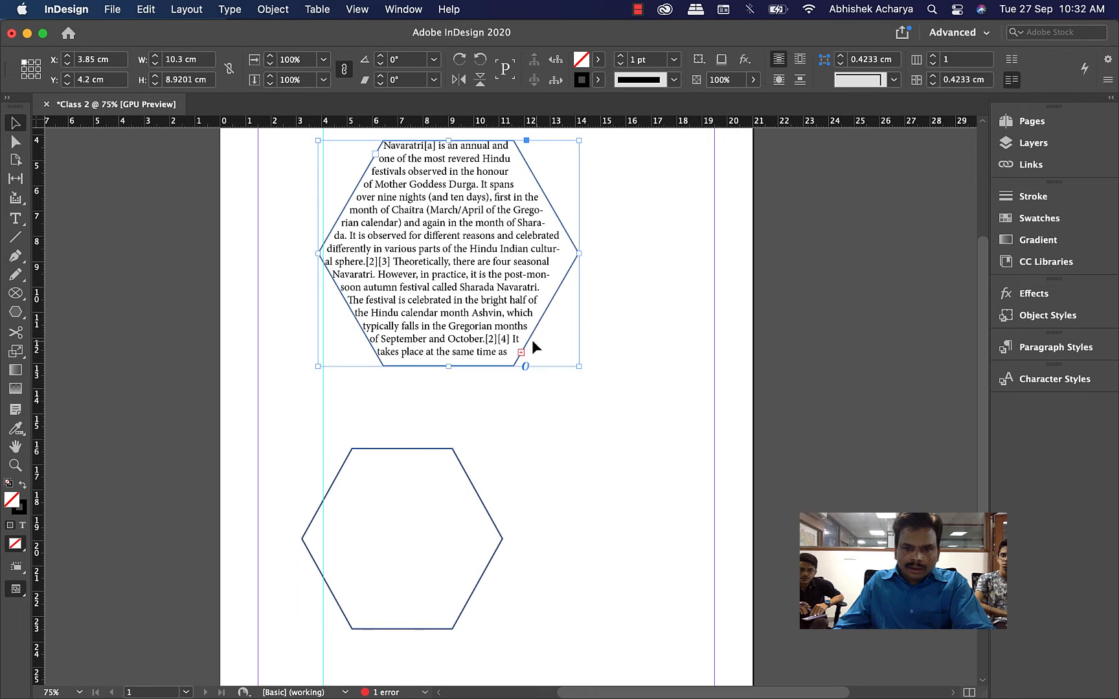
left_click(522, 352)
left_click(350, 454)
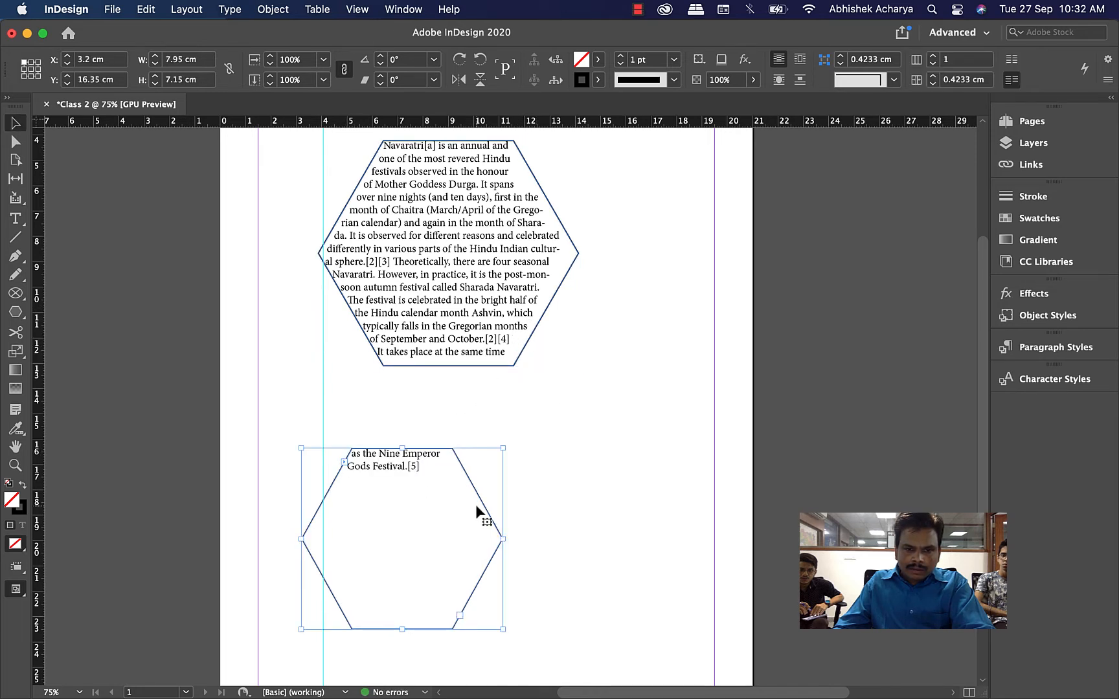
left_click(586, 374)
Start a new paragraph before "It spans" in the upper hexagon and paste another copy of the Navaratri passage there.
left_click(466, 340)
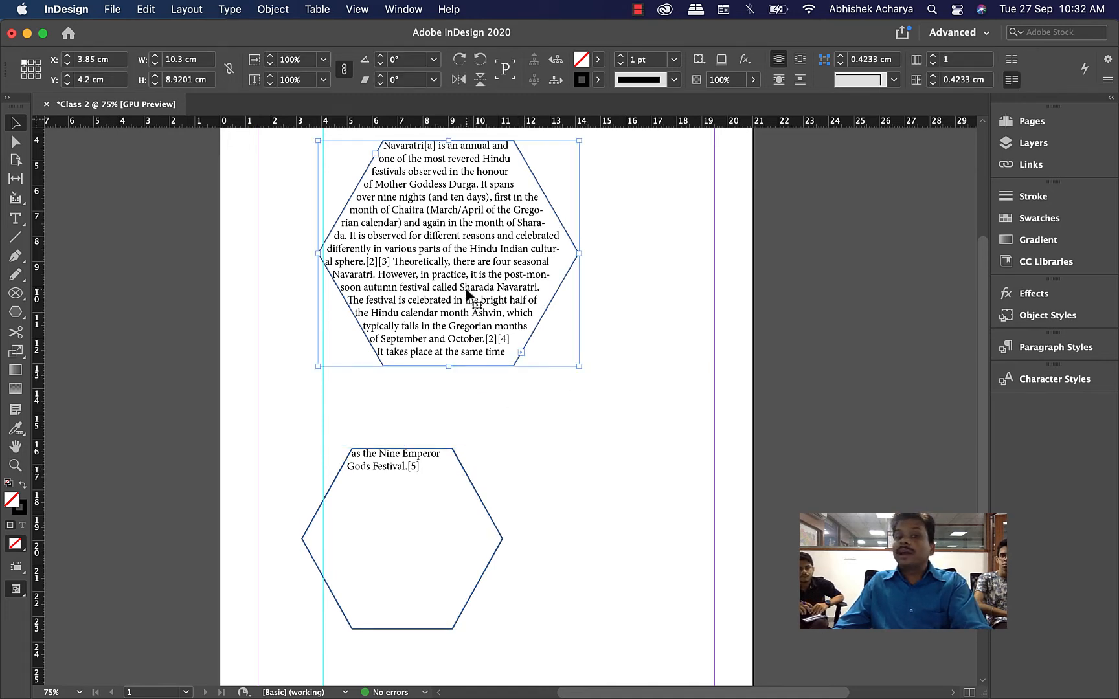
double_click(450, 264)
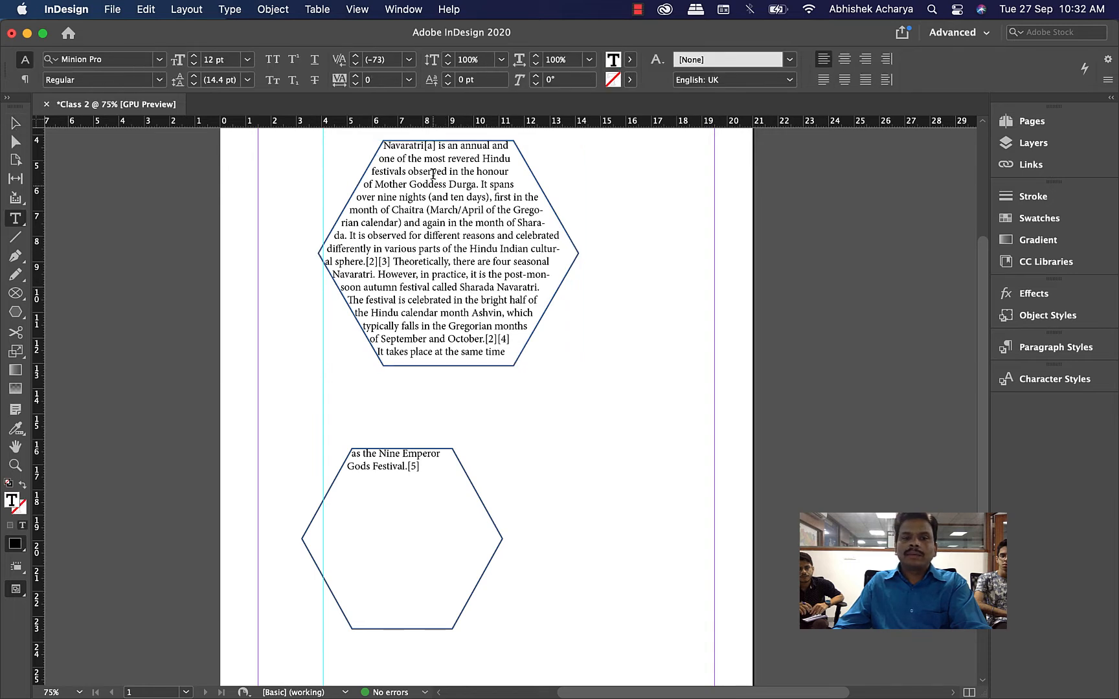
left_click(483, 184)
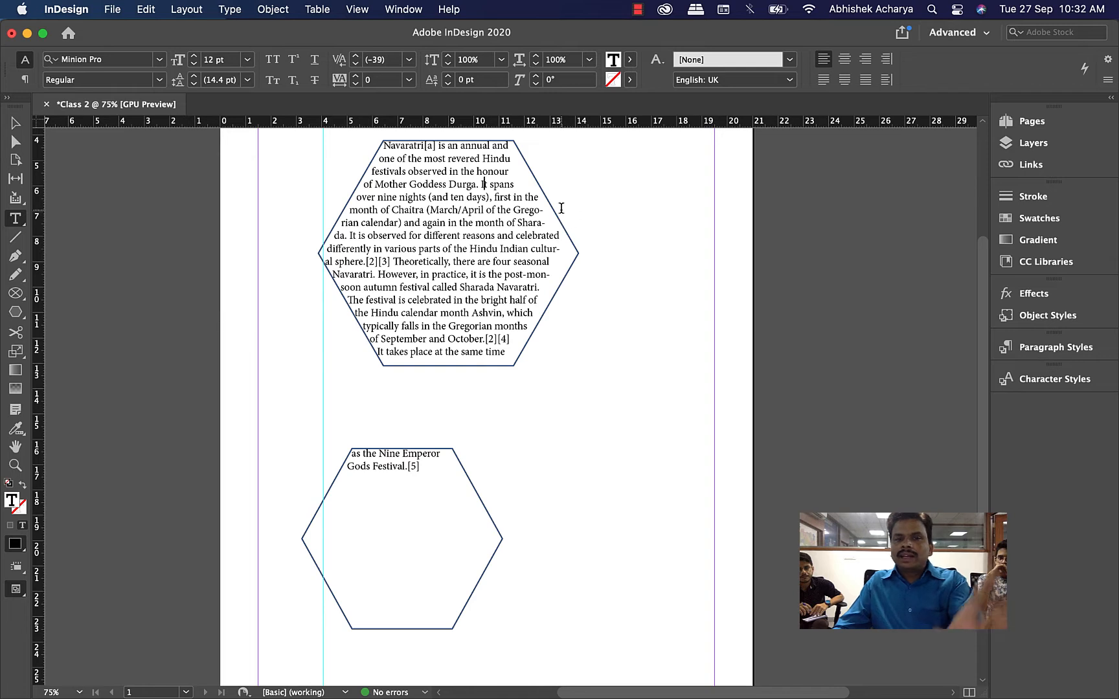
key("BackSpace")
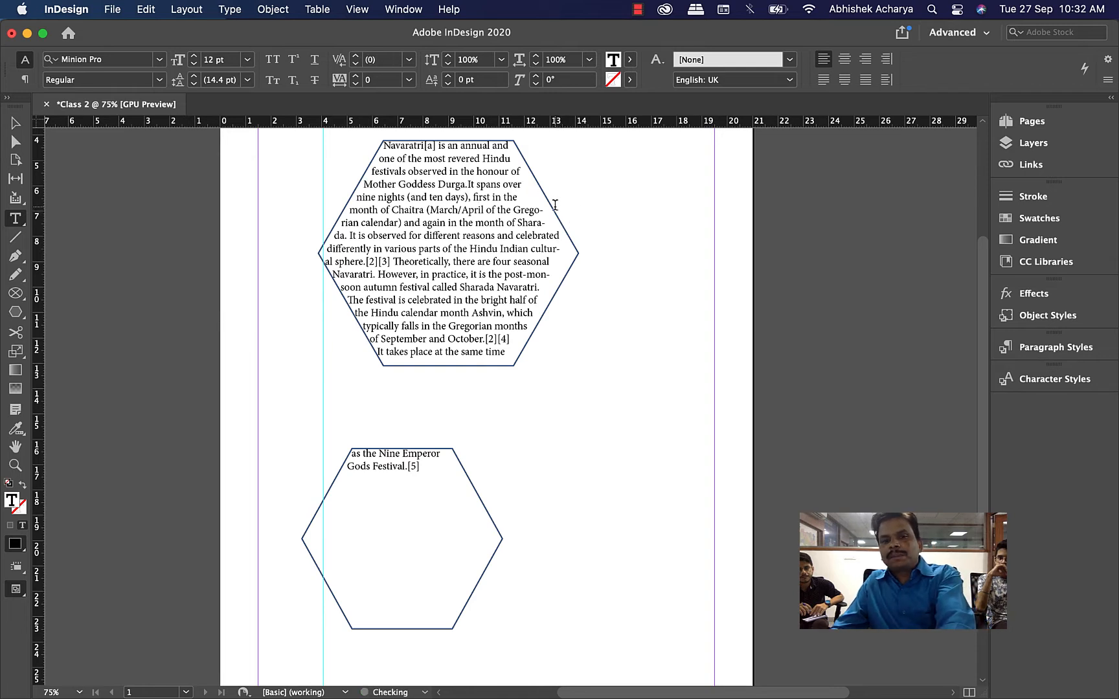
key("Return")
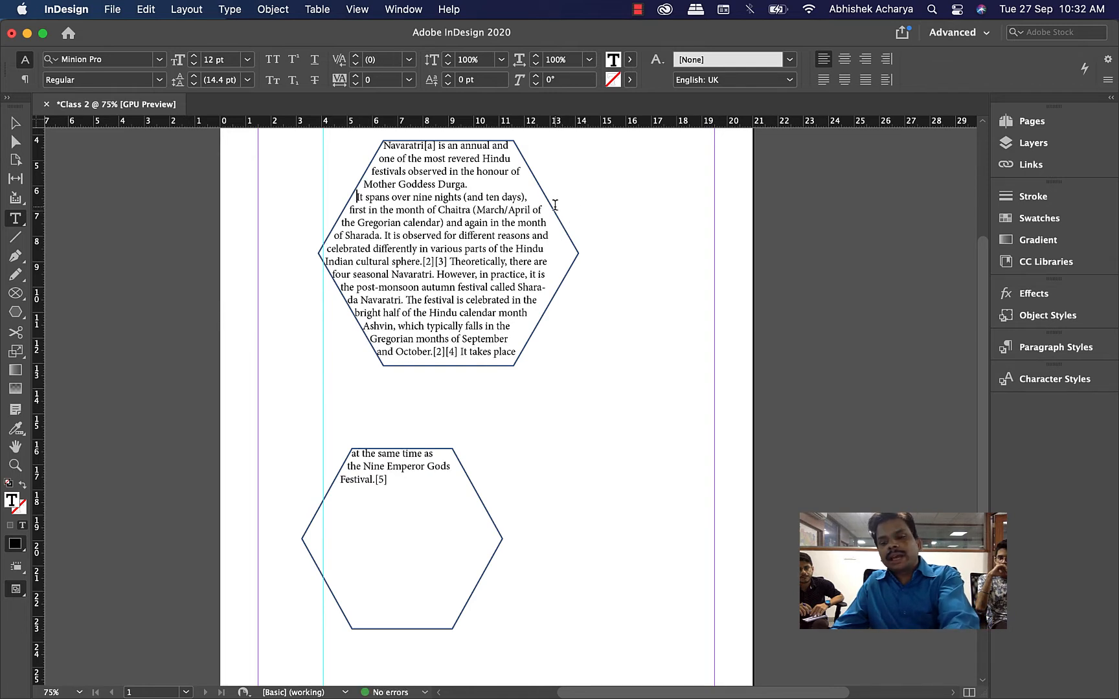
key("Return")
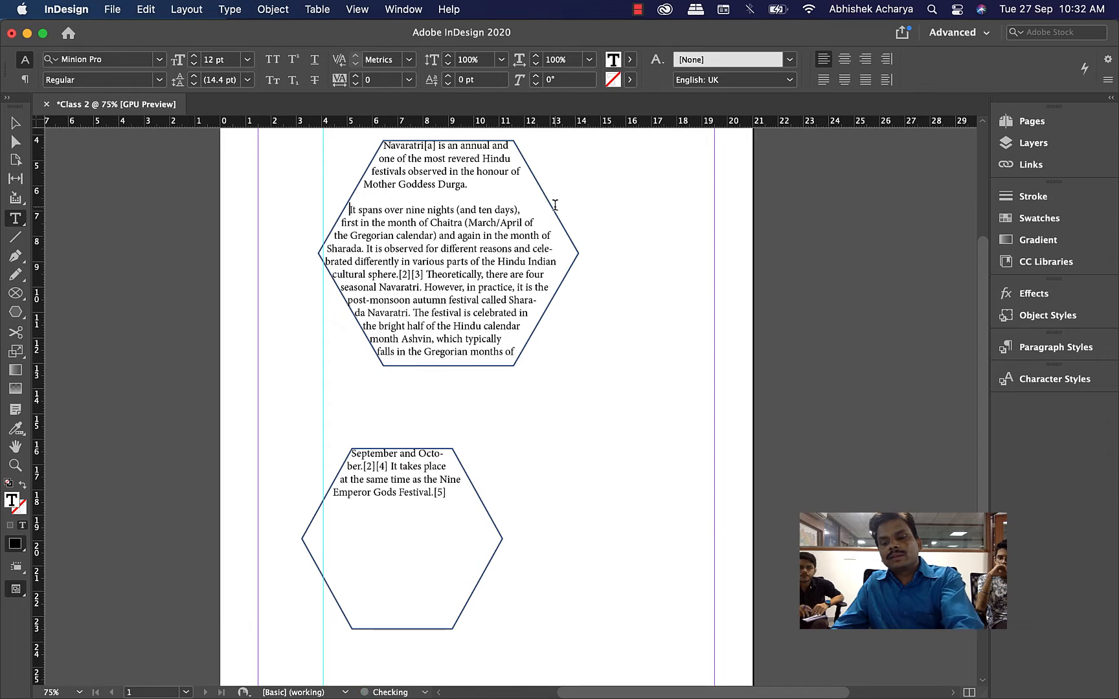
type("Navaratri[a] is an annual and one of the most revered Hindu festivals observed in the honour of Mother Goddess Durga. It spans over nine nights (and ten days), first in the month of Chaitra (March/April of the Gregorian calendar) and again in the month of Sharada. It is observed for different reasons and celebrated differently in various parts of the Hindu Indian cultural sphere.[2][3] Theoretically, there are four seasonal Navaratri. However, in practice, it is the post-monsoon autumn festival called Sharada Navaratri. The festival is celebrated in the bright half of the Hindu calendar month Ashvin, which typically falls in the Gregorian months of September and October.[2][4] It takes place at the same time as the Nine Emperor Gods Festival.[5]")
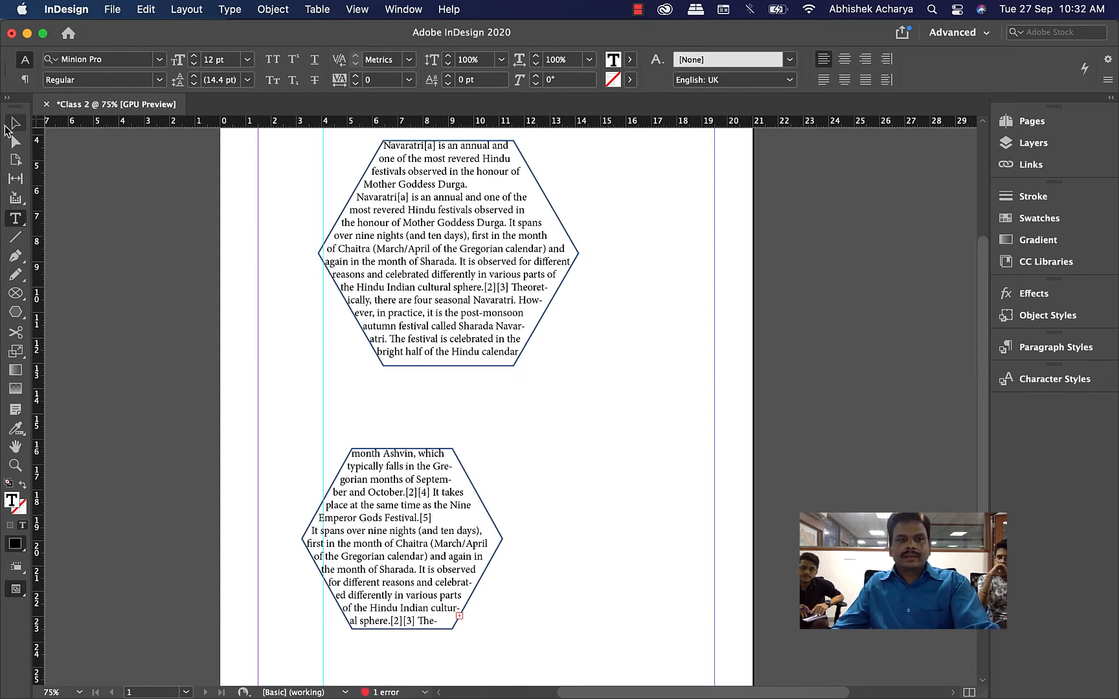
key("Escape")
left_click(624, 466)
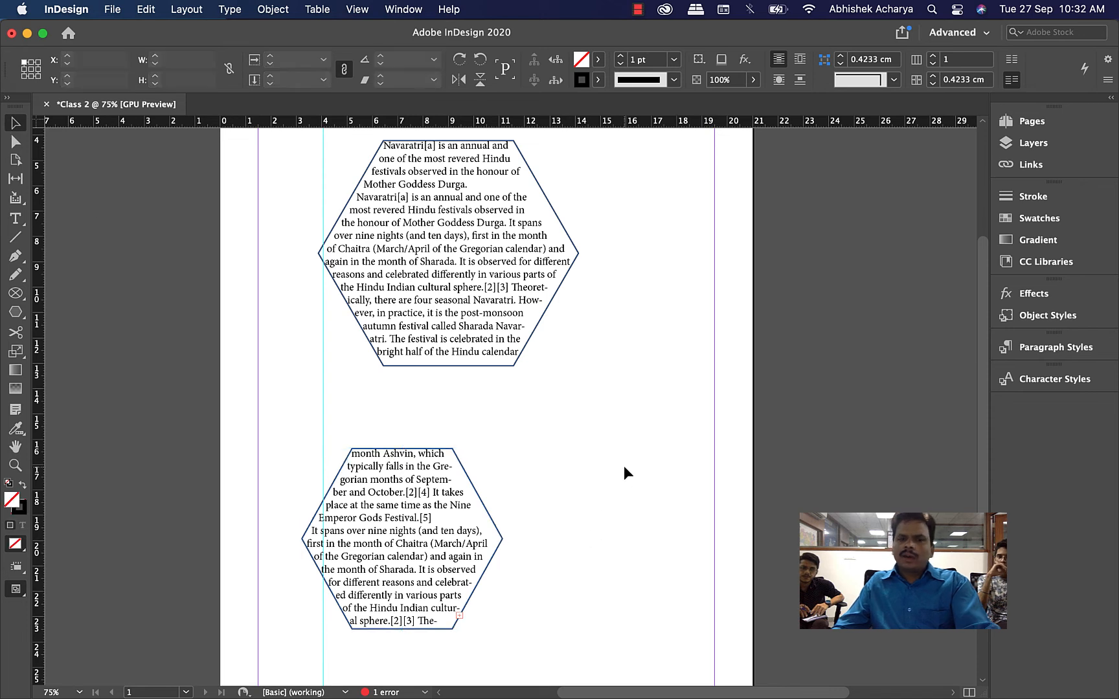
Draw an ellipse about 6.45 cm wide and 7.15 cm high beside the lower hexagon.
left_click(18, 313)
left_click_drag(19, 313, 64, 330)
left_click(70, 350)
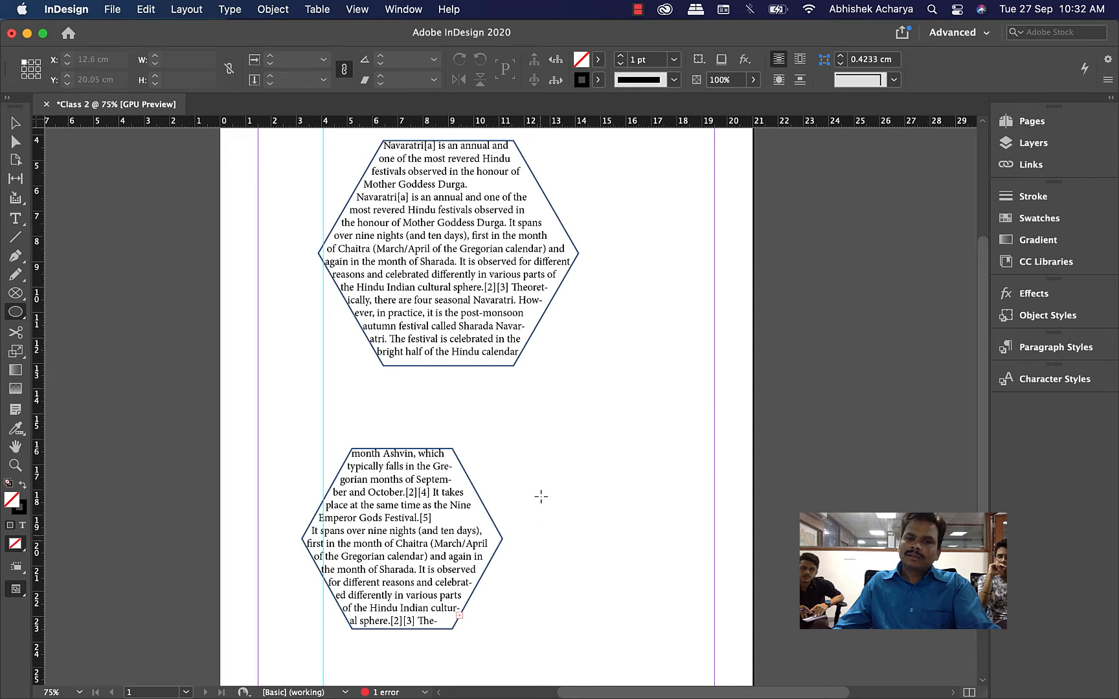
mouse_move(570, 422)
left_mouse_down()
mouse_move(654, 575)
mouse_move(733, 605)
left_mouse_up()
left_click(16, 122)
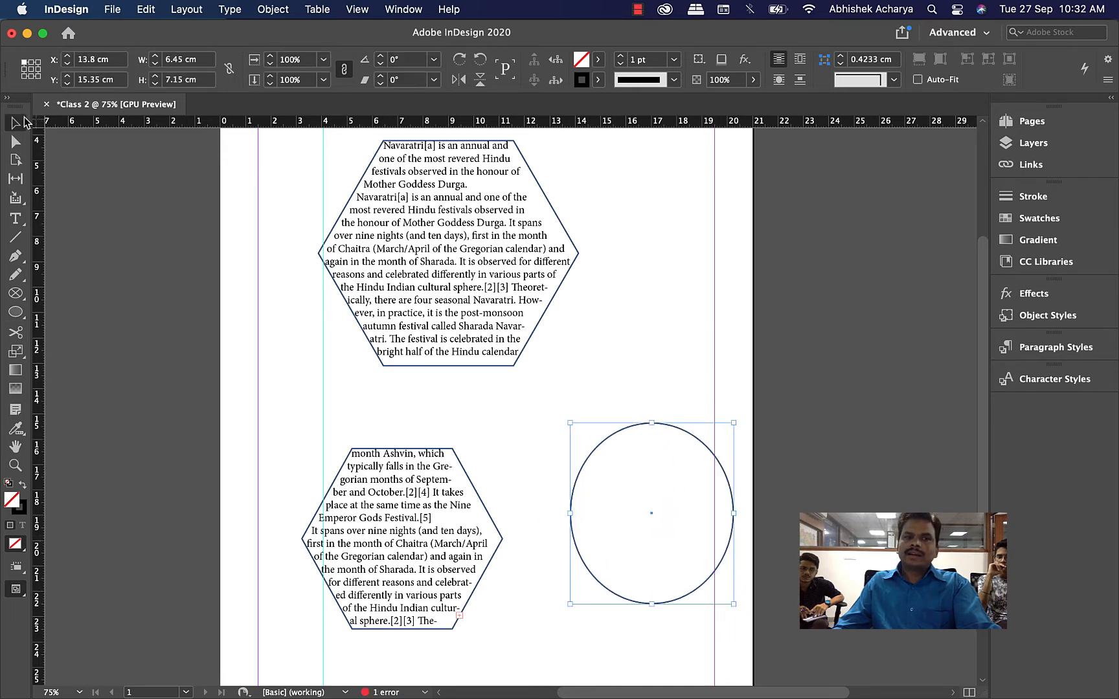
Thread the lower hexagon's overset text into the ellipse.
left_click(459, 615)
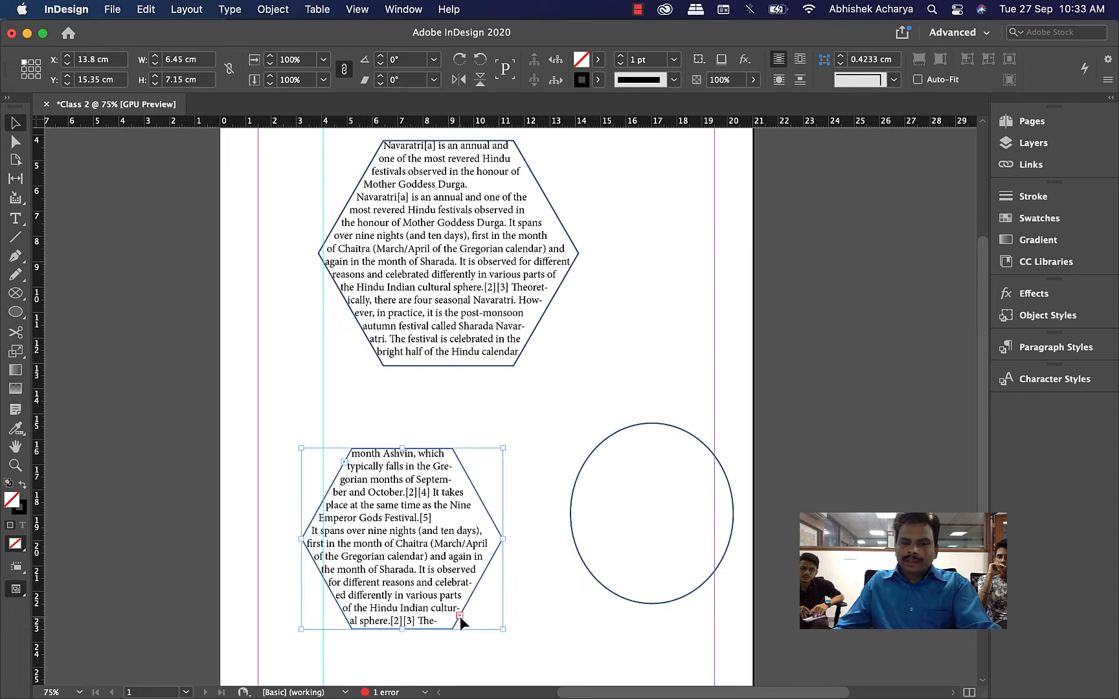
left_click(622, 440)
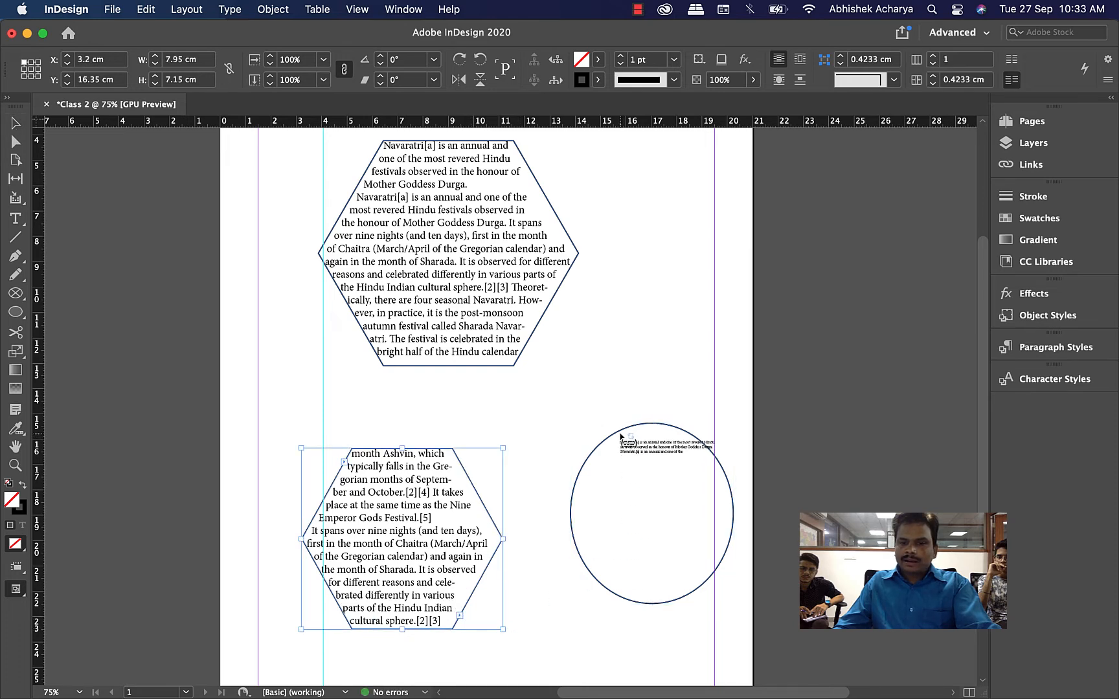
left_click(620, 439)
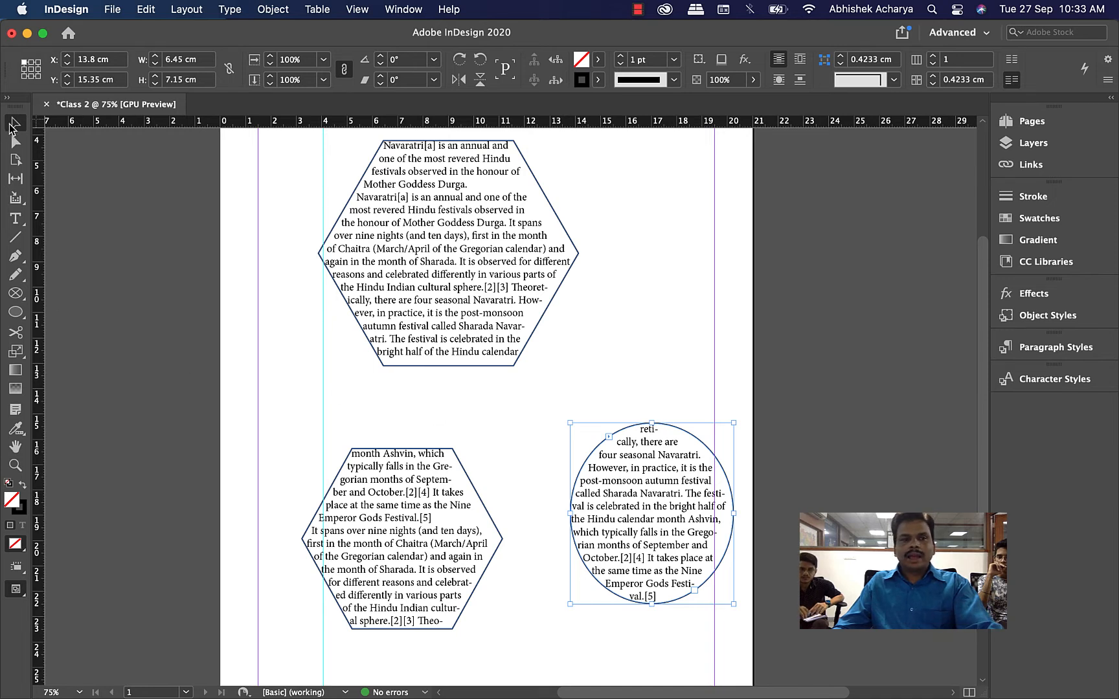
Move the lower hexagon up directly beneath the upper one and place the text-filled ellipse below it, stacking the three shapes.
left_click(329, 245)
left_click(678, 601)
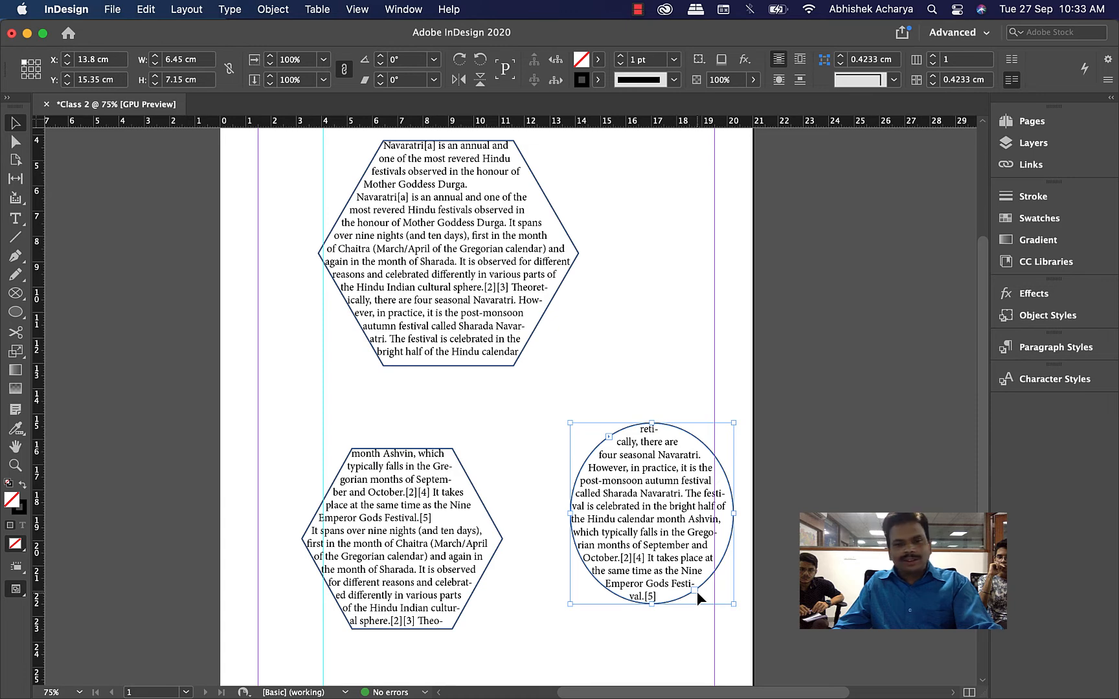
scroll(565, 505, "down", 3)
scroll(565, 505, "right", 2)
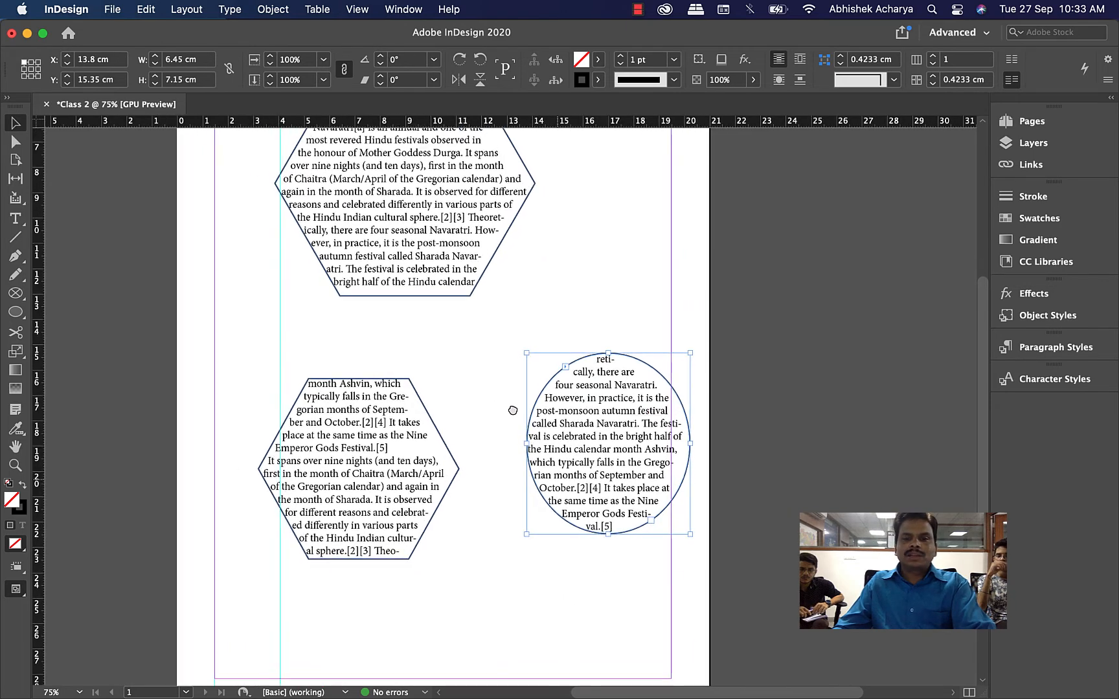
left_click(742, 325)
left_click(359, 379)
left_click_drag(359, 370, 375, 307)
left_click_drag(546, 392, 279, 550)
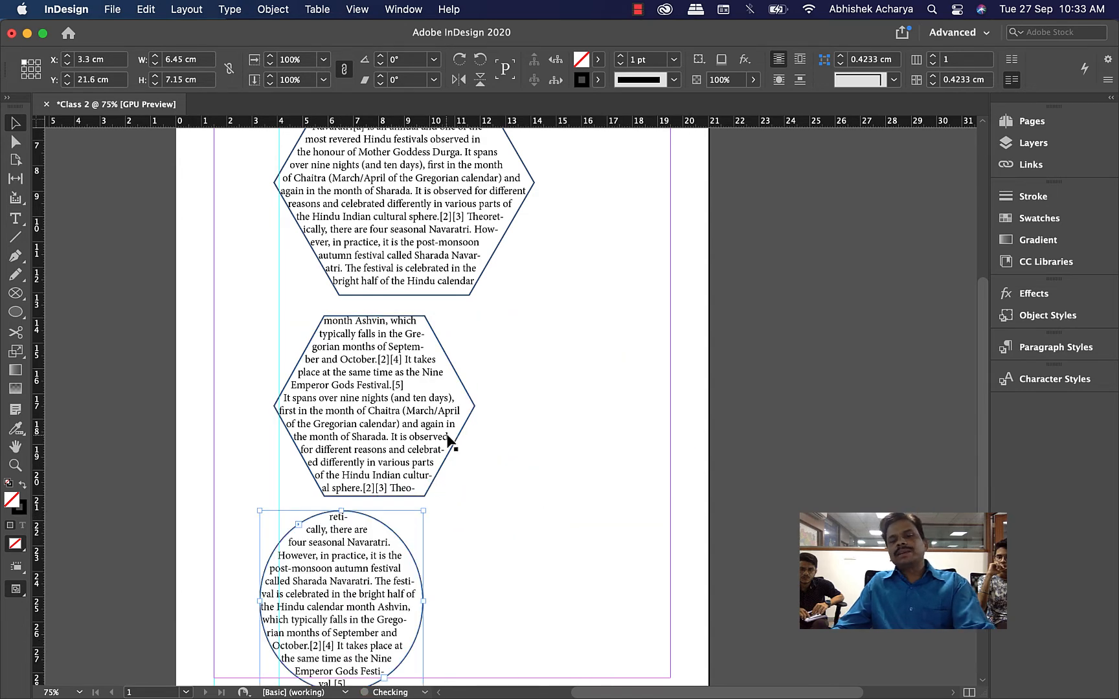
left_click(541, 405)
key("super+minus")
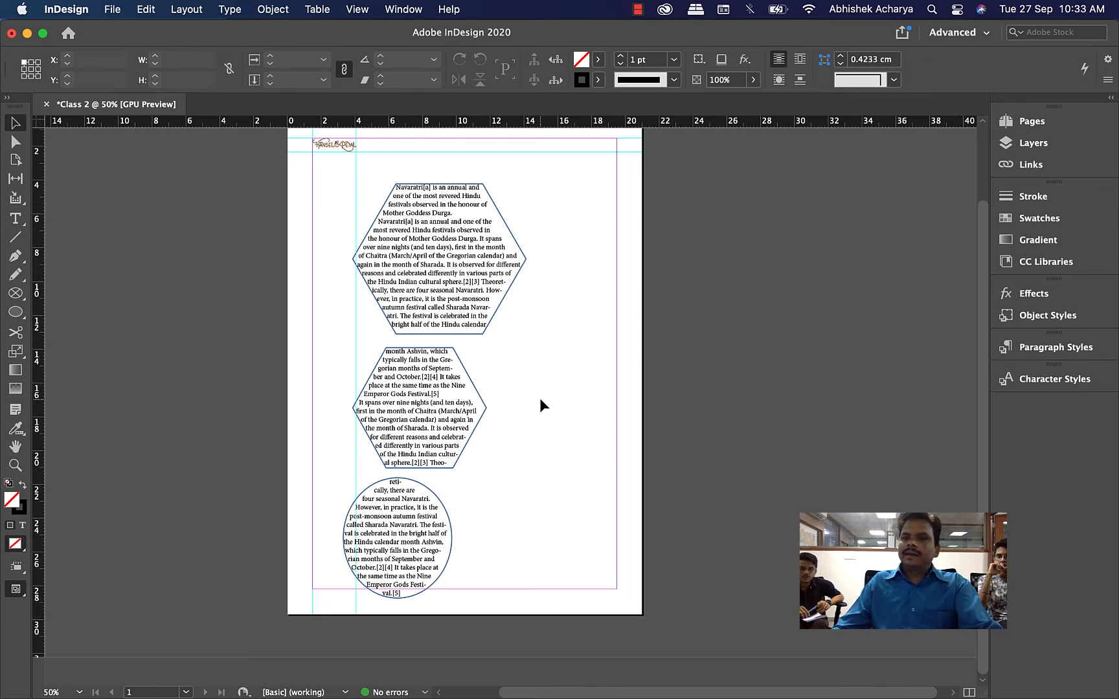
left_click_drag(548, 233, 386, 563)
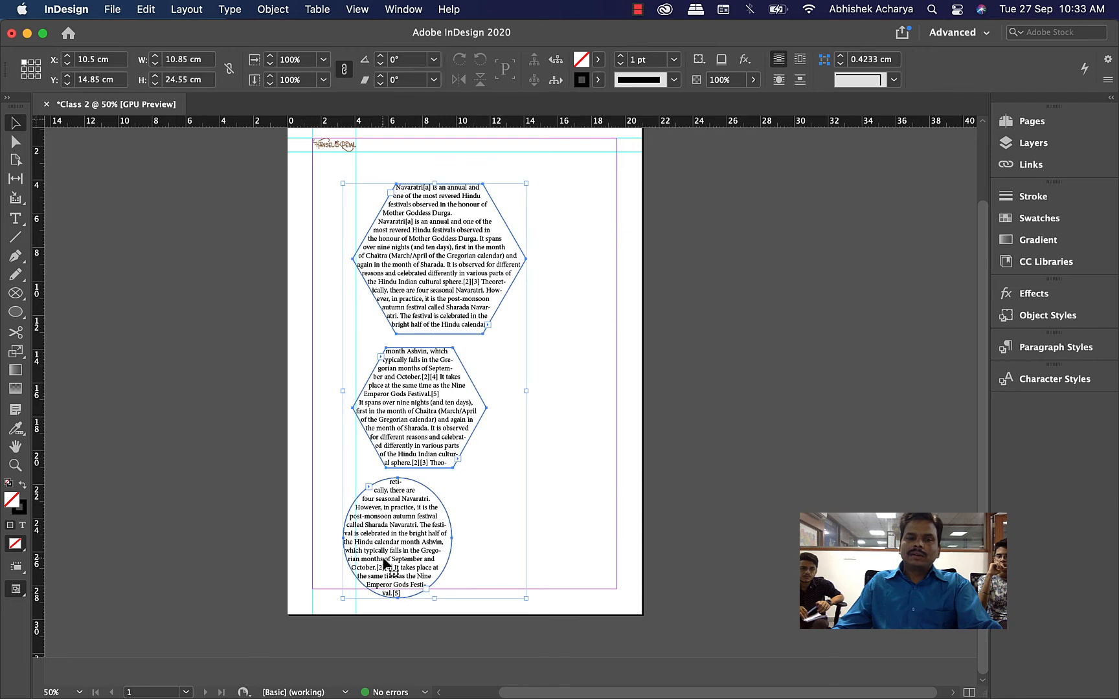
left_click(617, 366)
left_click(342, 12)
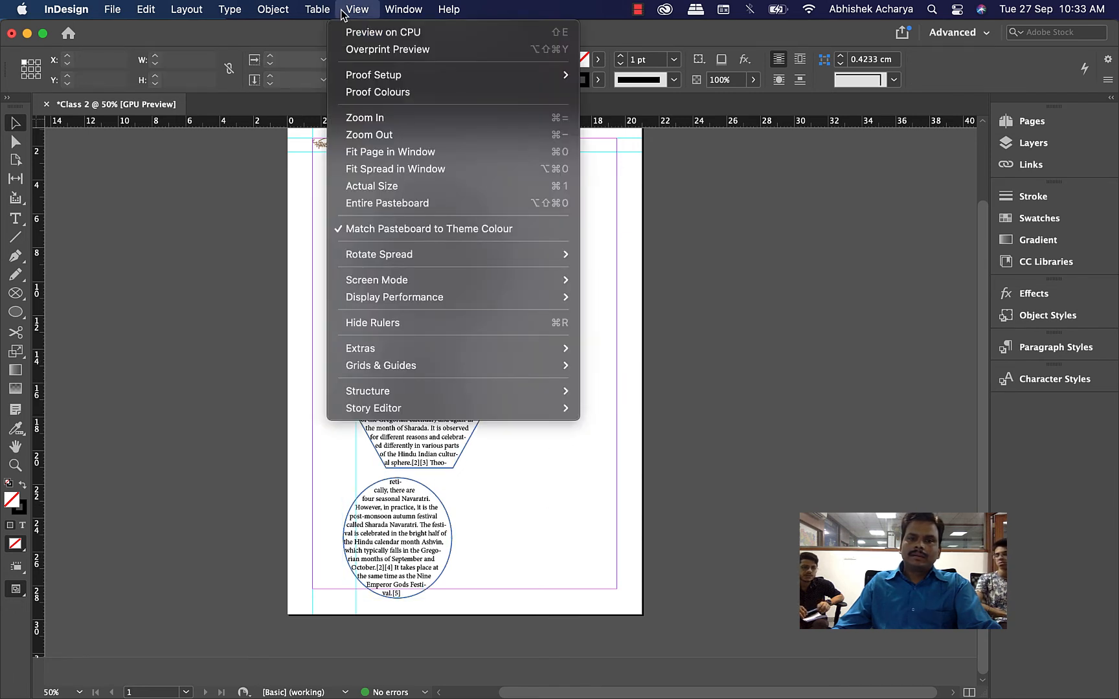
left_click(719, 240)
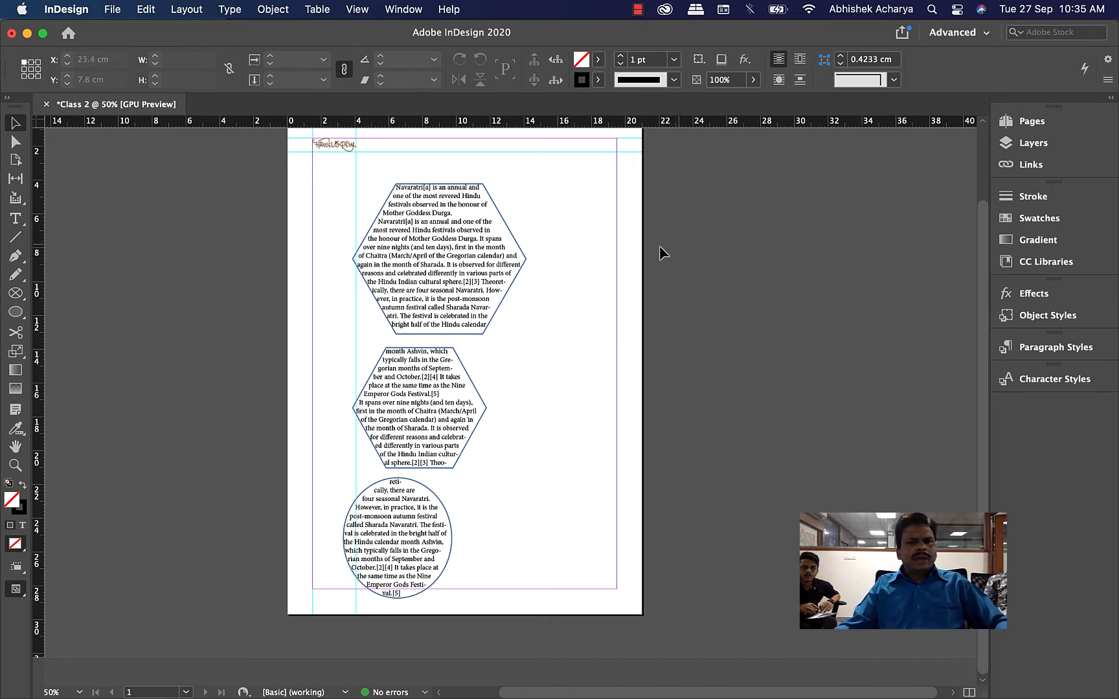
Delete both threaded hexagons and the ellipse from the page.
left_click_drag(544, 182, 374, 554)
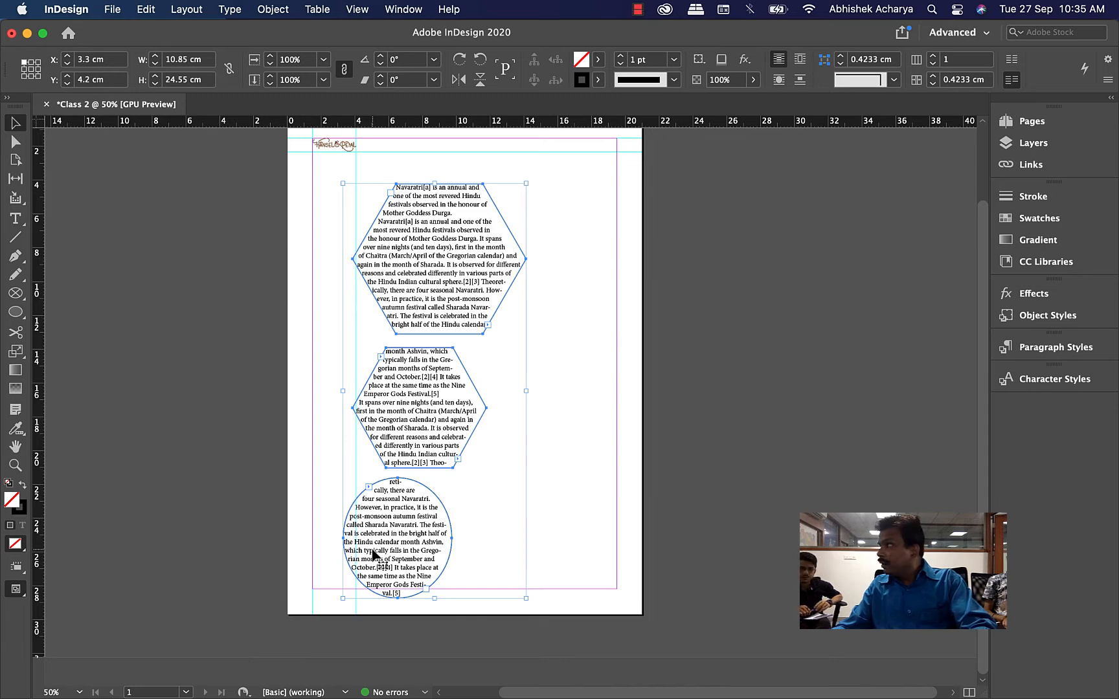
key("Delete")
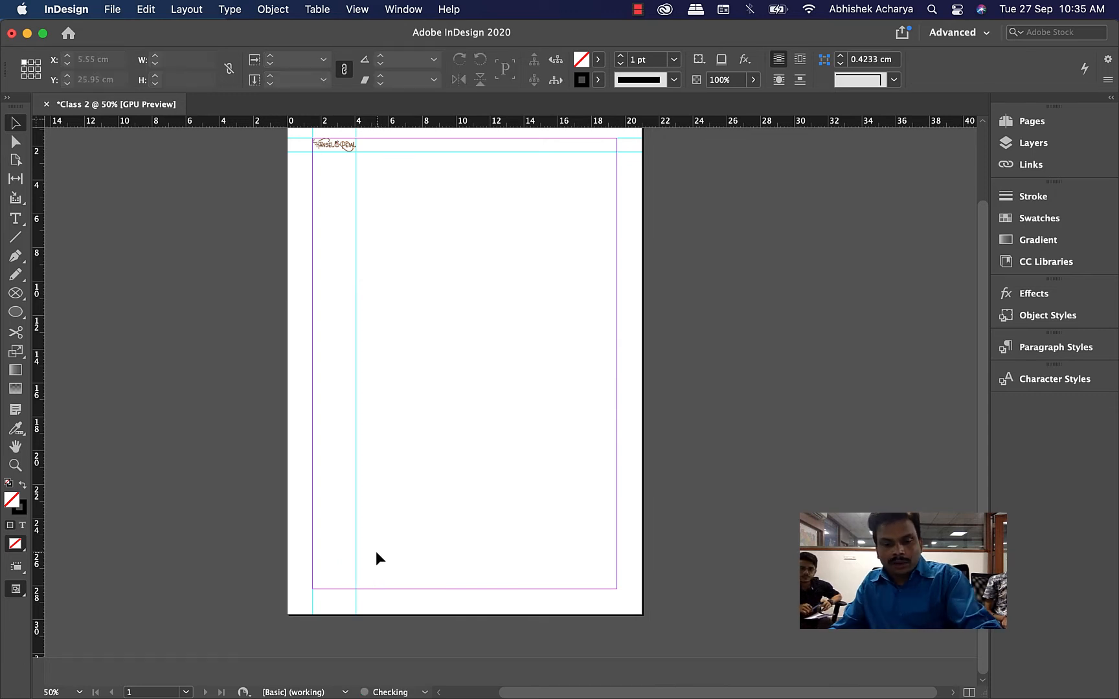
Draw a rectangle about 10.65 cm high below the logo and stretch it across the full 21 cm page width.
key("super+equal")
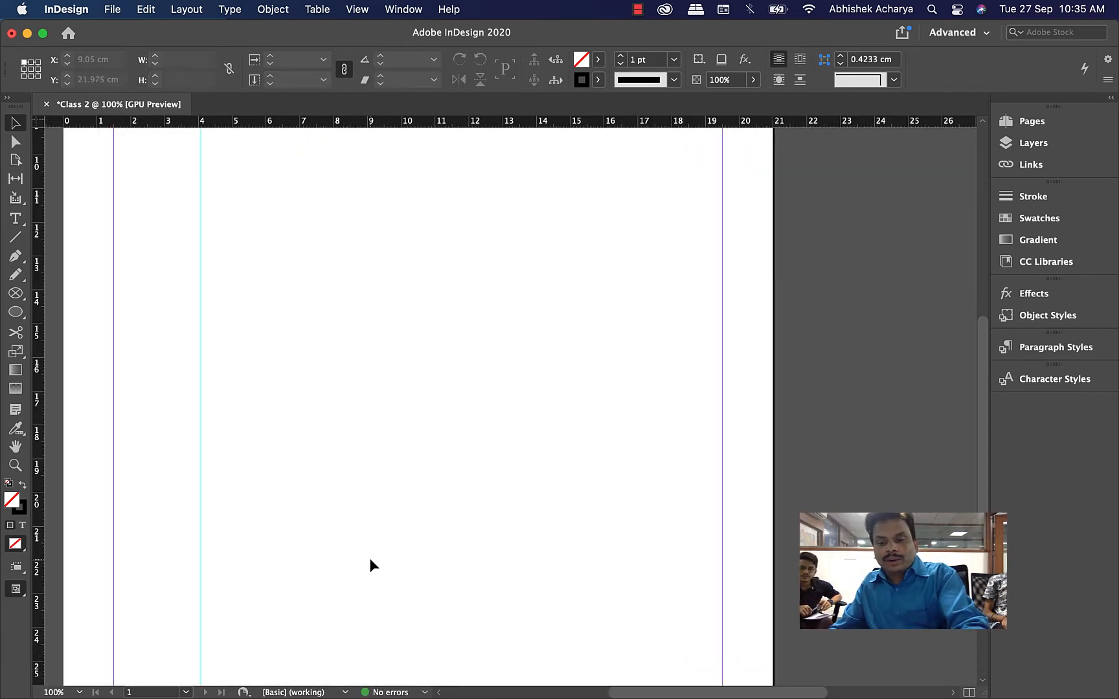
key("space")
left_click_drag(502, 315, 524, 539)
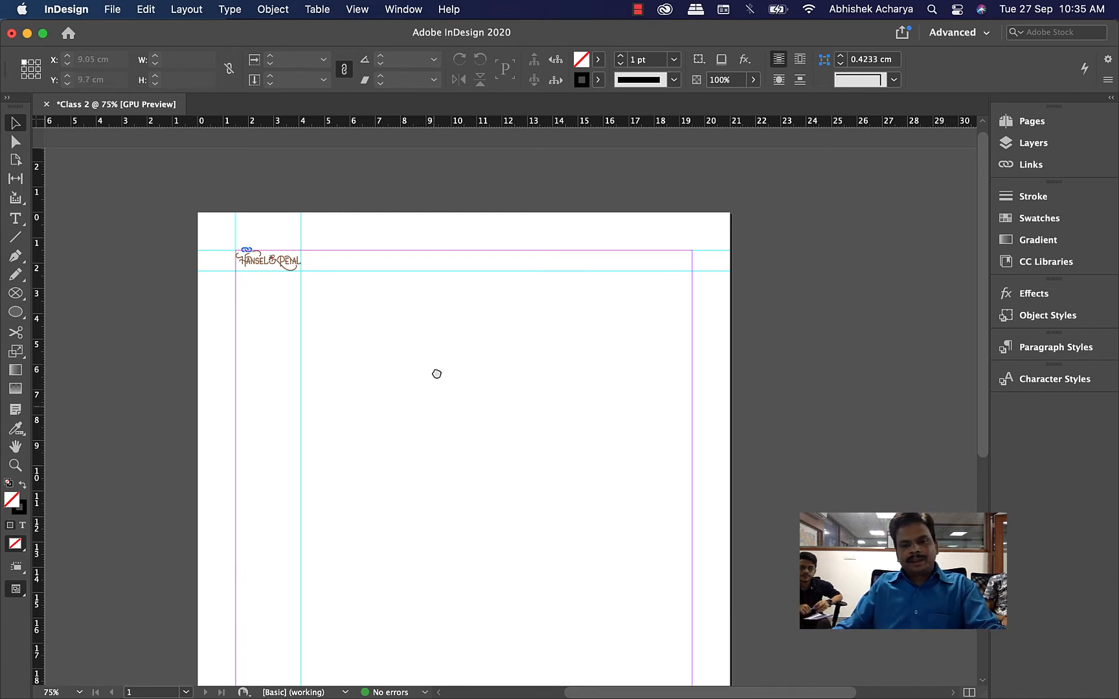
scroll(438, 375, "down", 3)
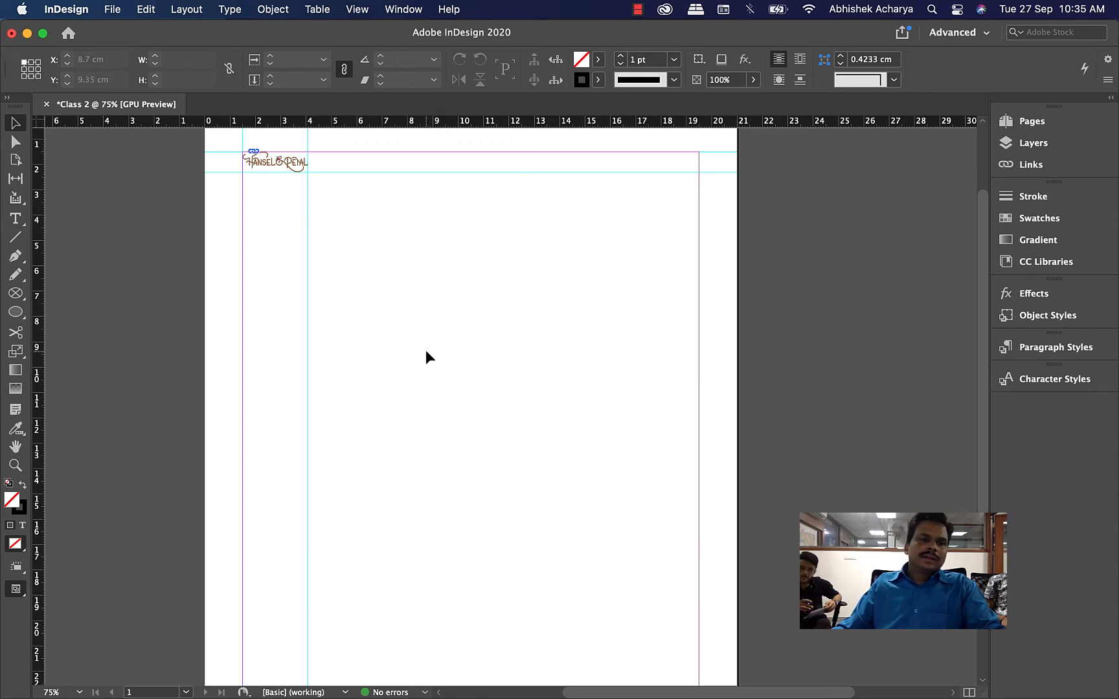
left_click_drag(16, 311, 104, 330)
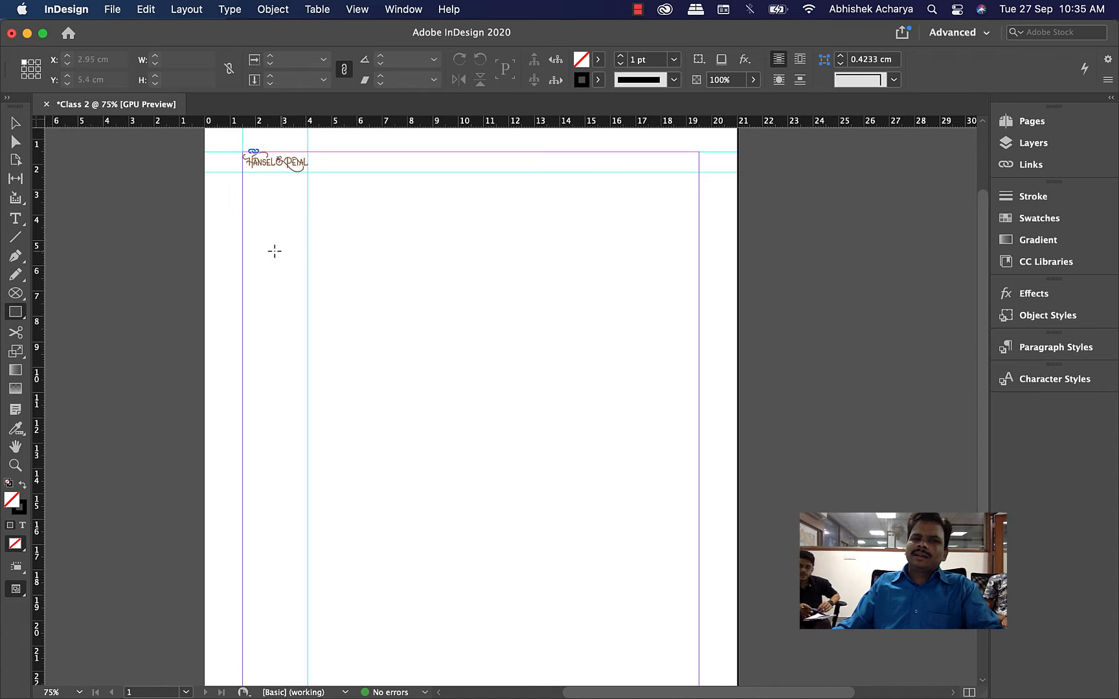
left_click_drag(276, 269, 737, 517)
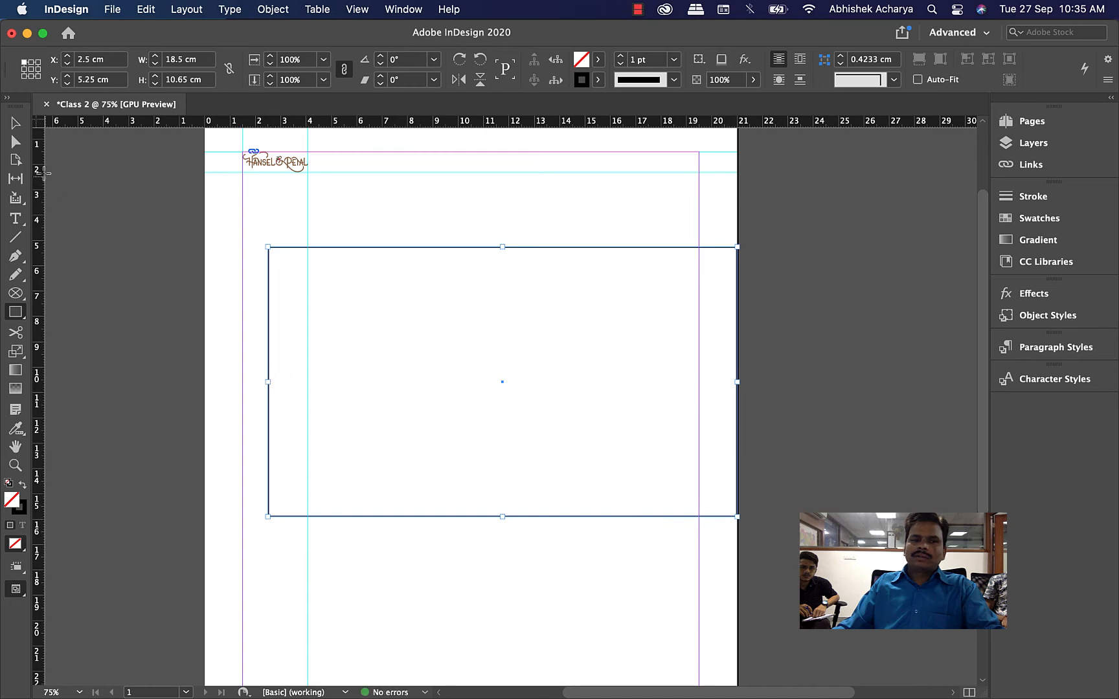
left_click(20, 127)
left_click_drag(267, 382, 204, 395)
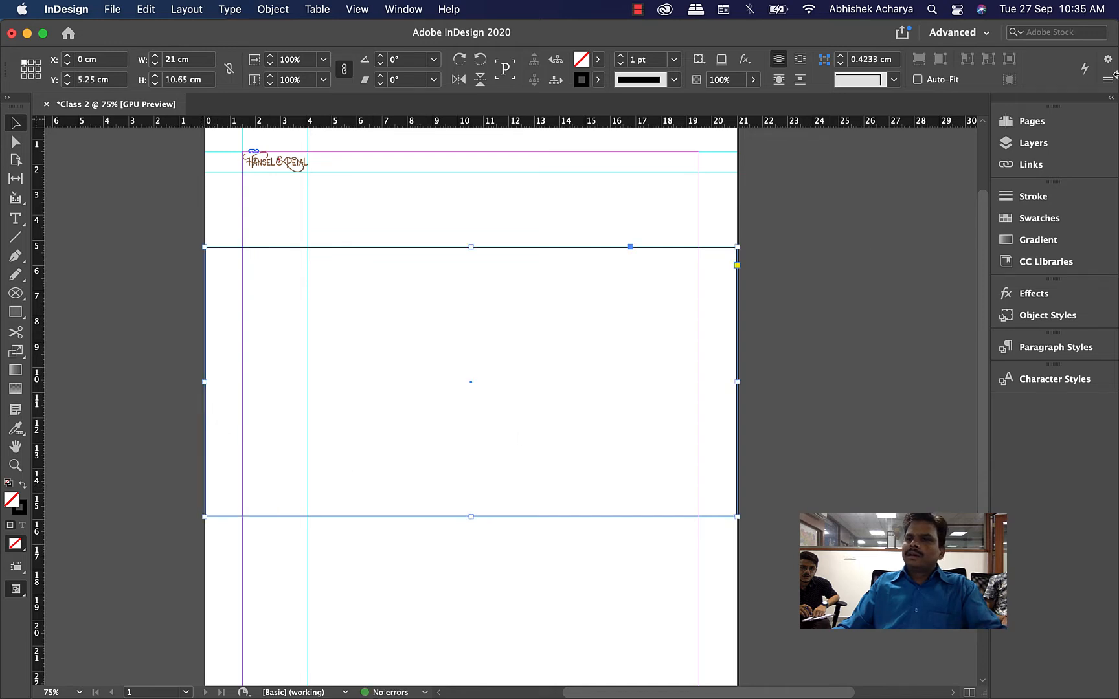
Expand Layer 1 and move the rectangle beneath HP_Logos.ai in the stacking order.
left_click(1034, 142)
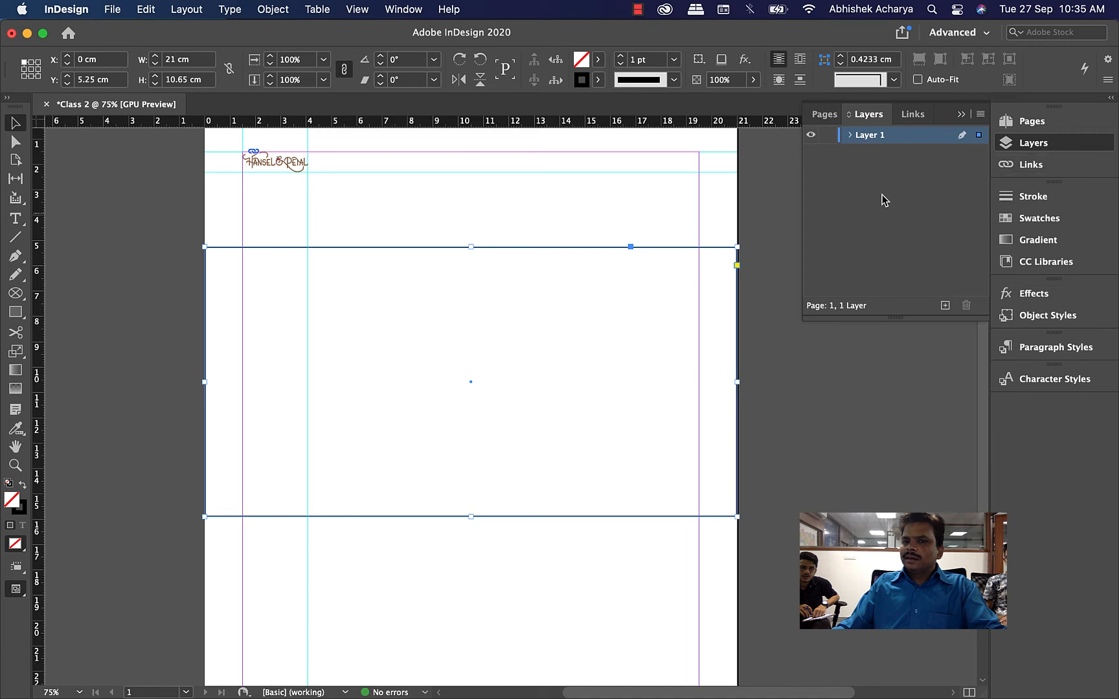
left_click(850, 135)
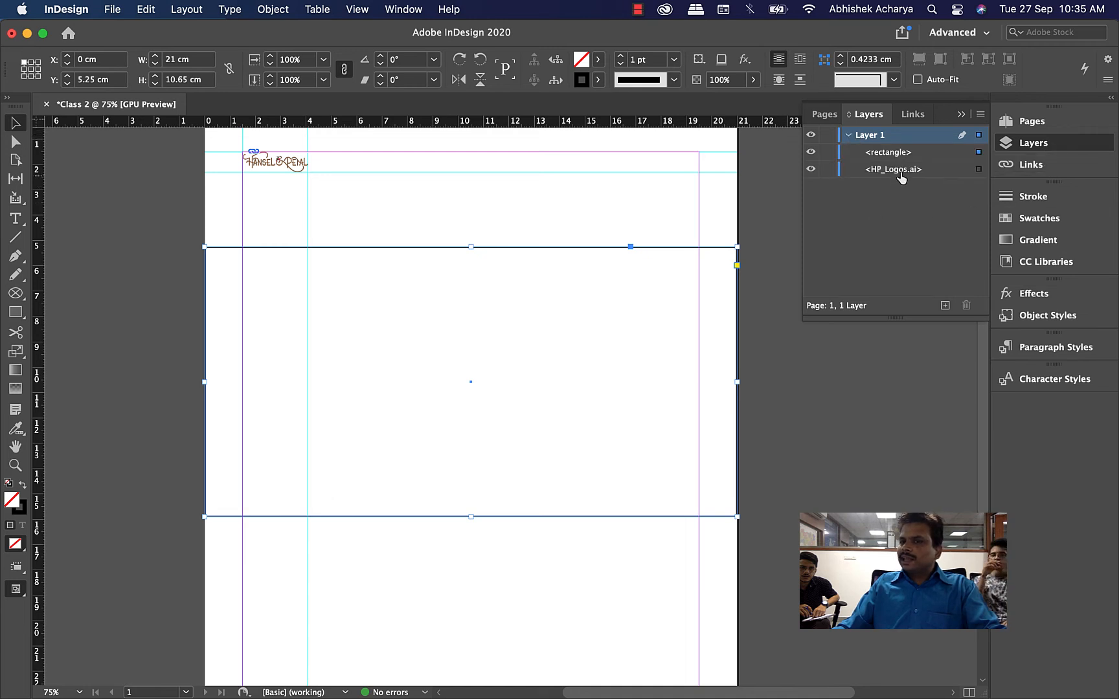
left_click(891, 156)
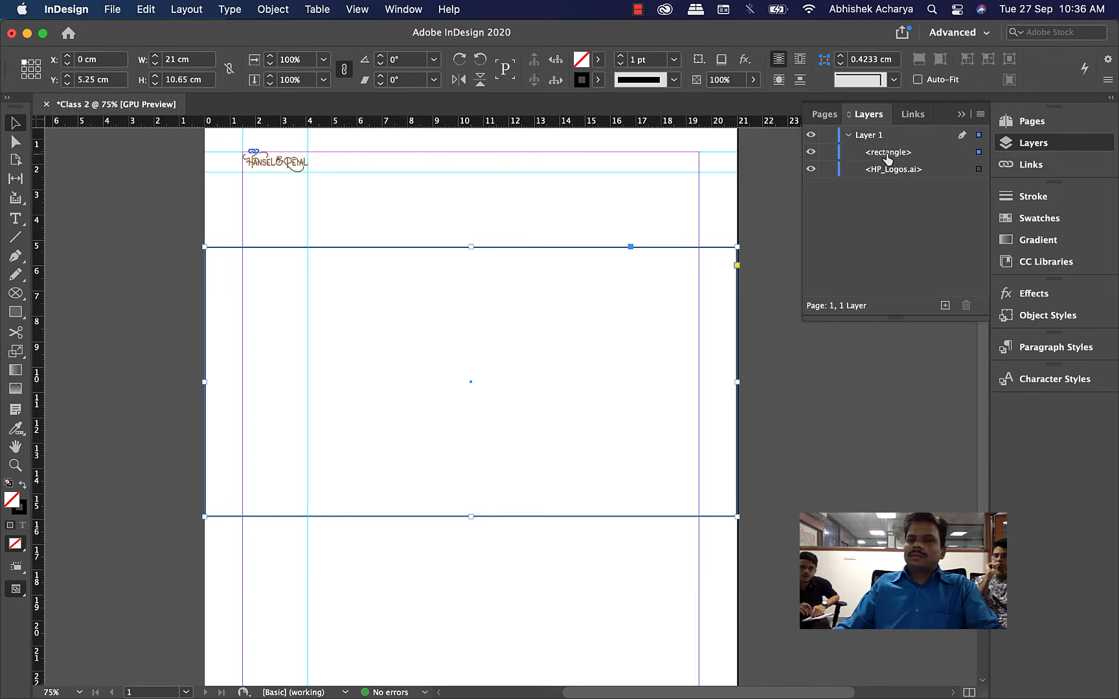
right_click(888, 156)
left_click(879, 158)
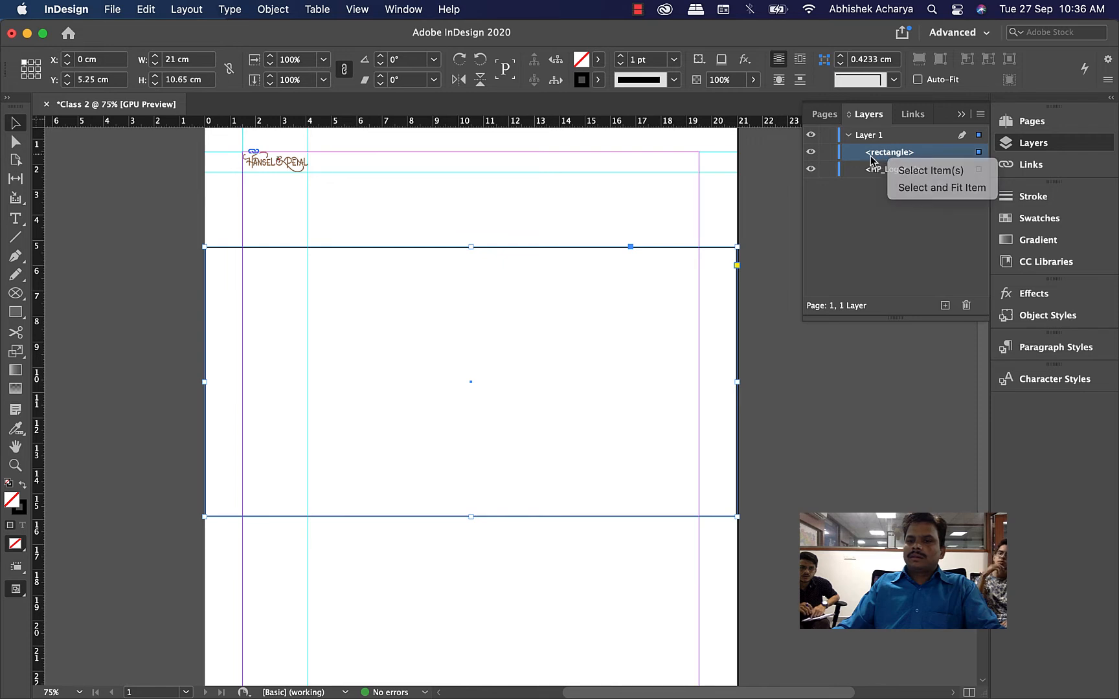
left_click_drag(881, 157, 879, 176)
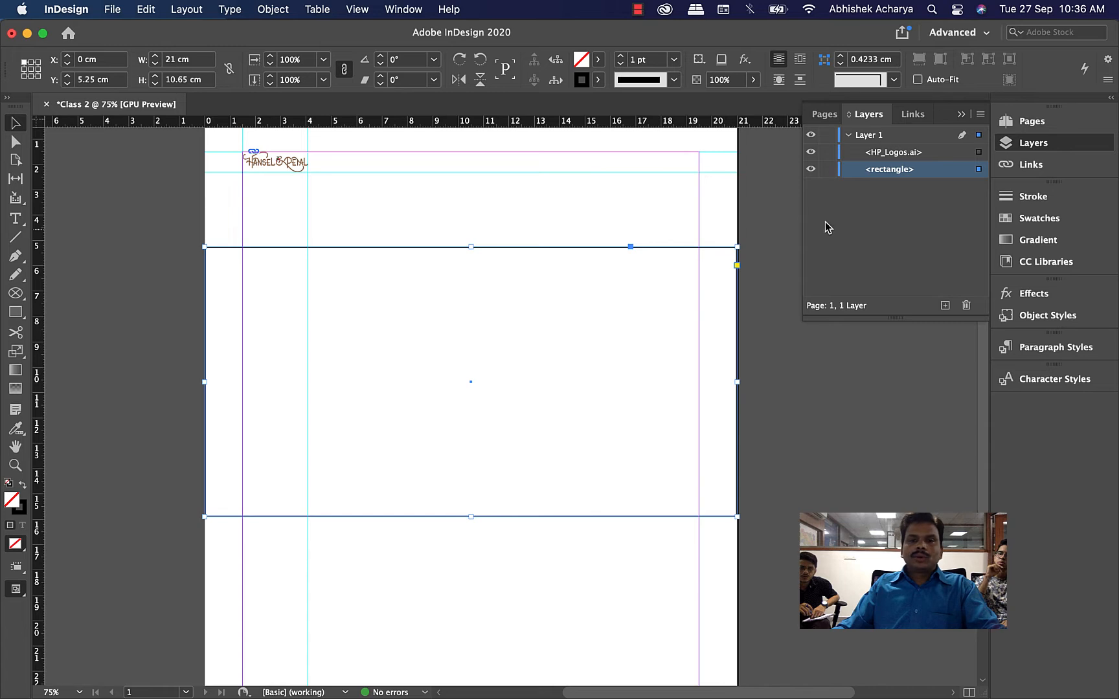
left_click(810, 384)
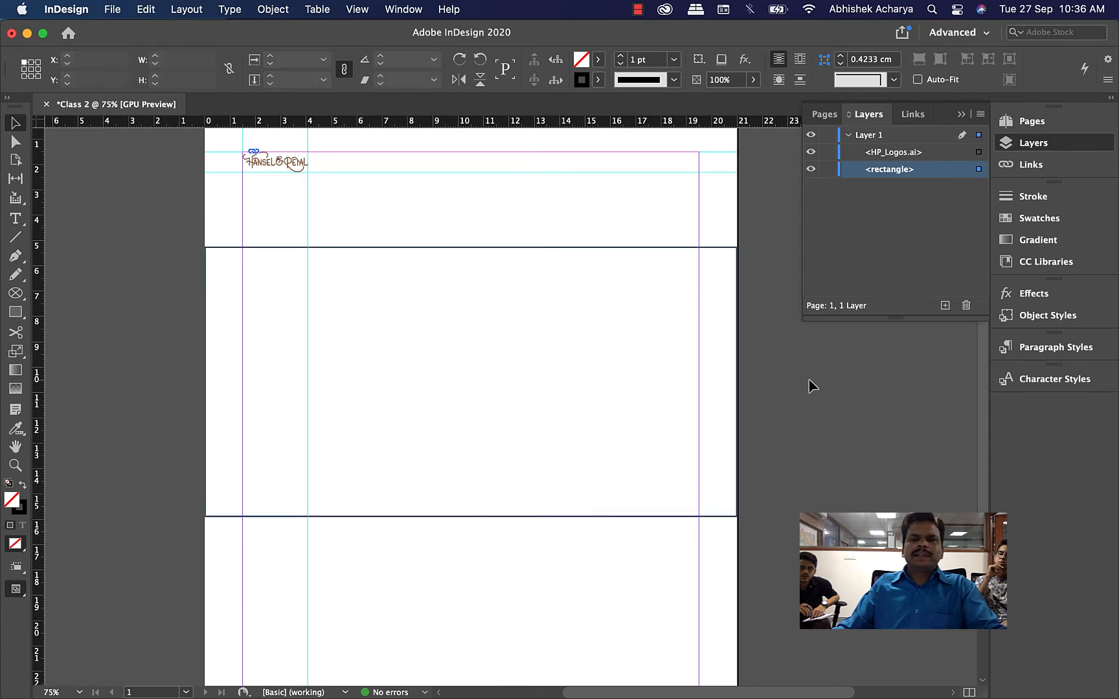
Set the rectangle's stroke colour to None.
left_click(647, 324)
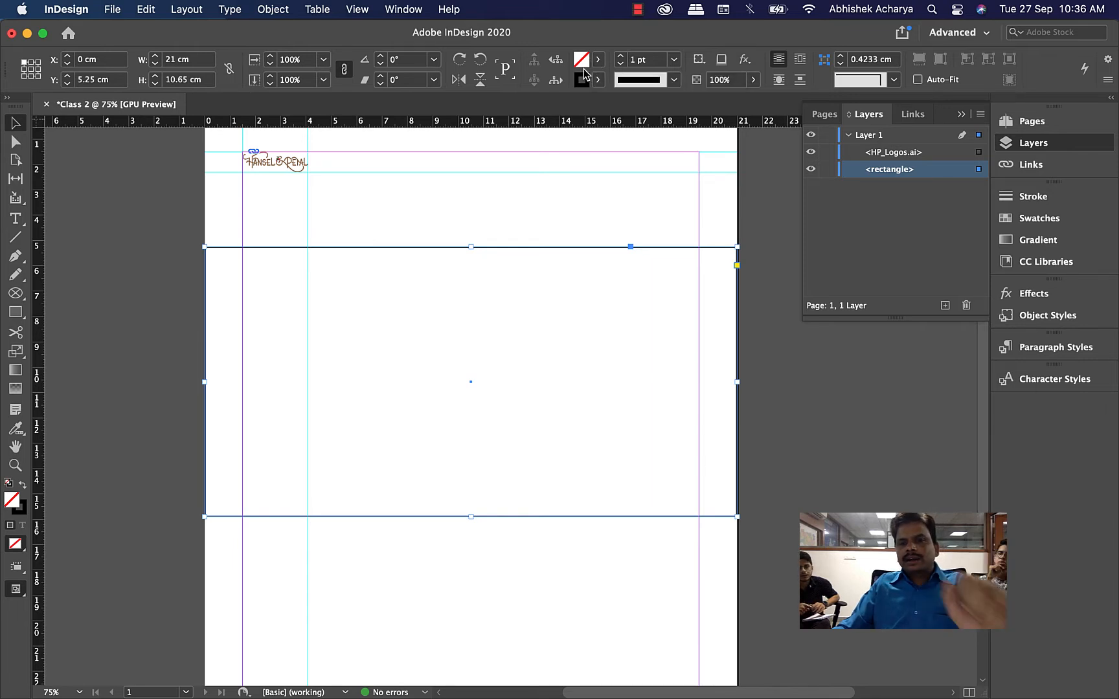
left_click(817, 418)
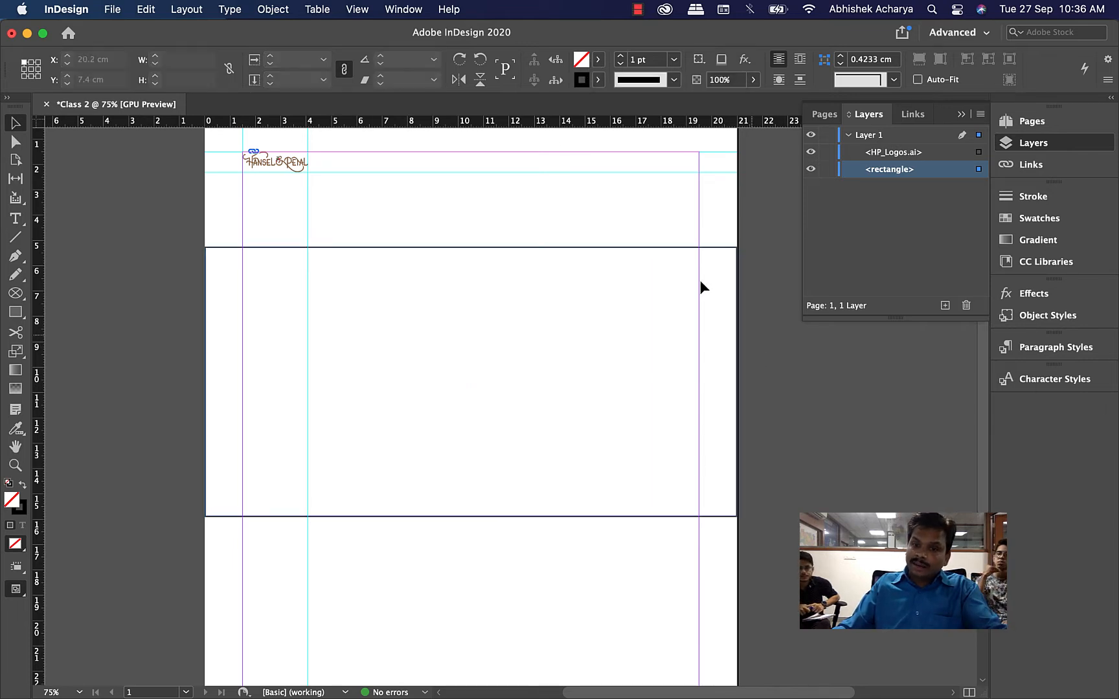
left_click_drag(468, 206, 520, 343)
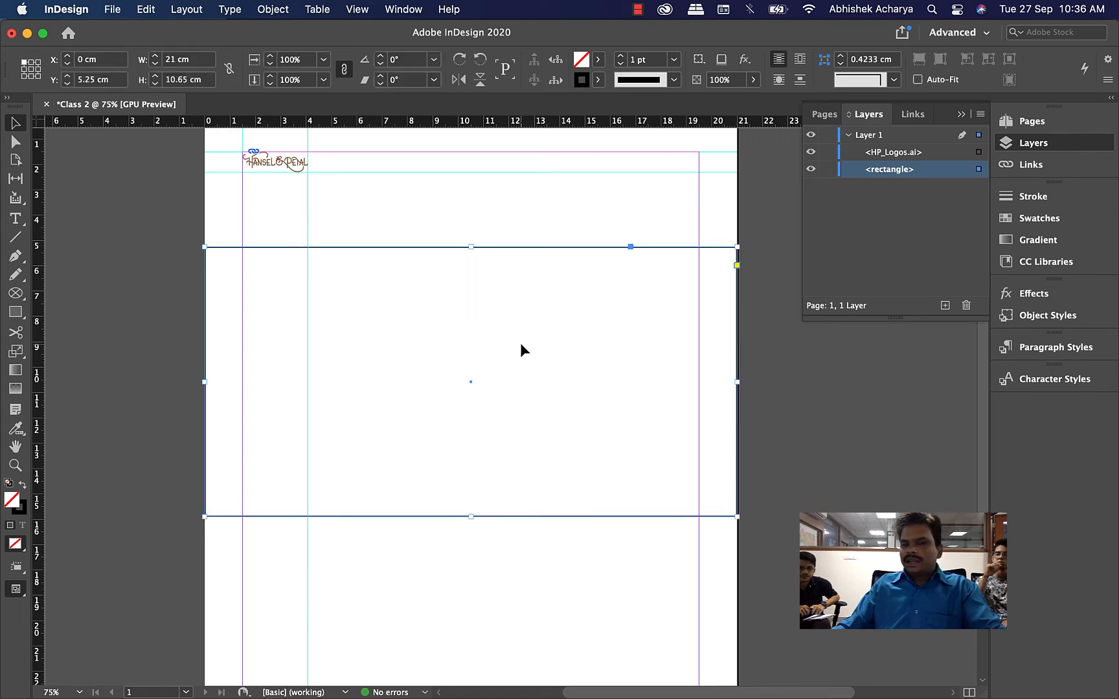
left_click(597, 79)
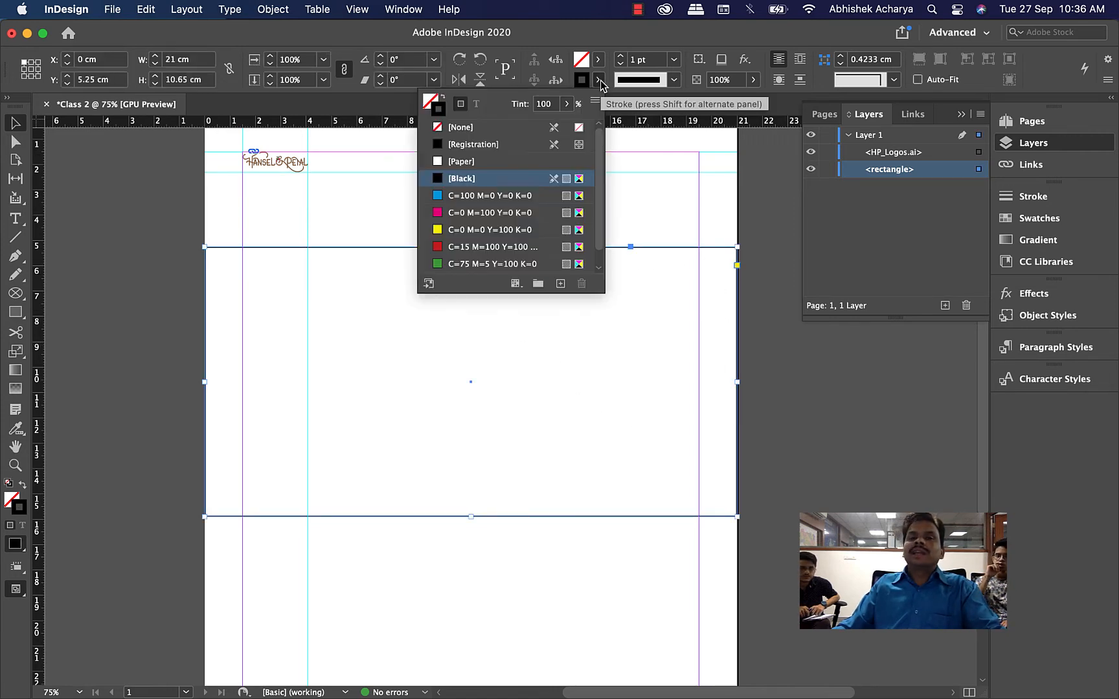
left_click(460, 127)
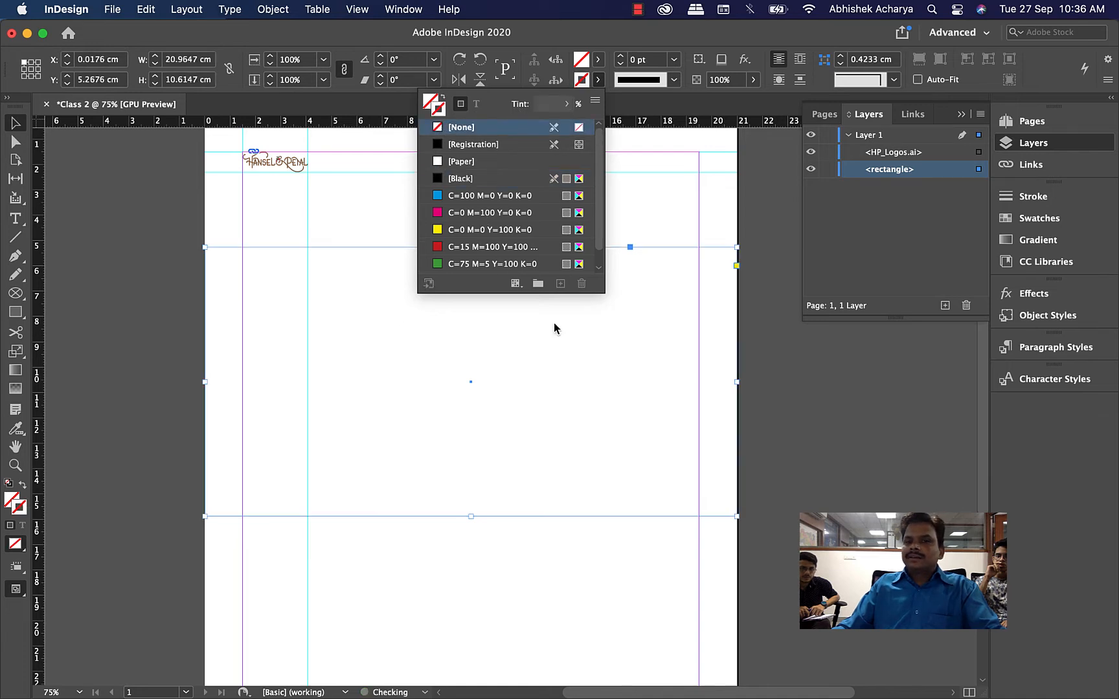
key("Escape")
key("super+z")
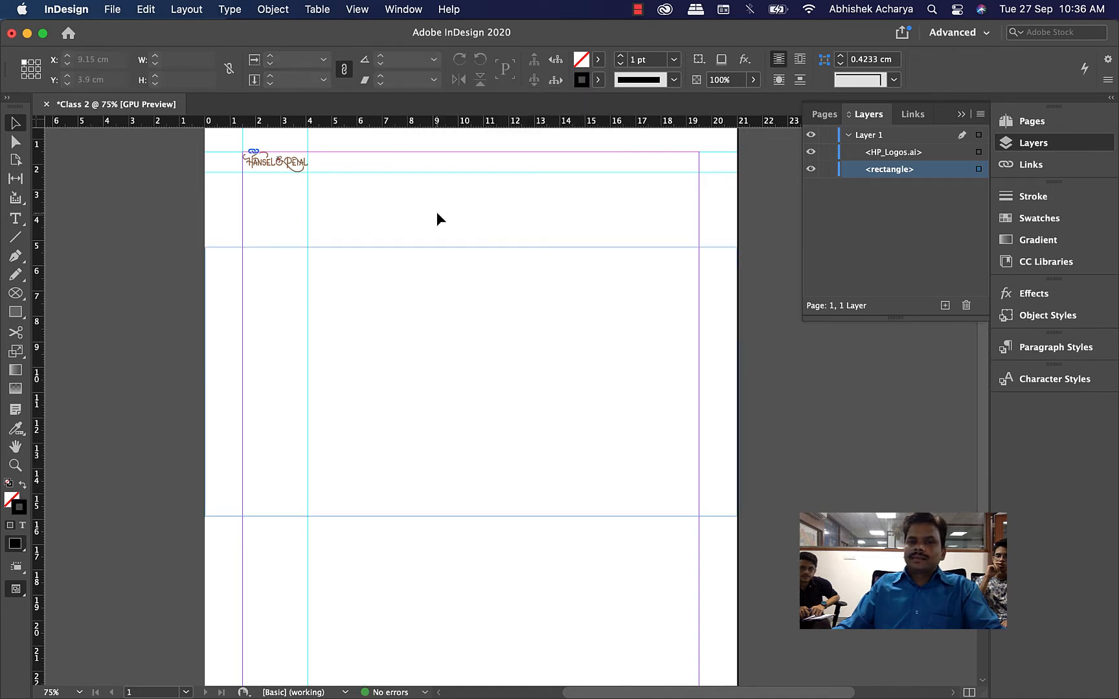
key("super+shift+z")
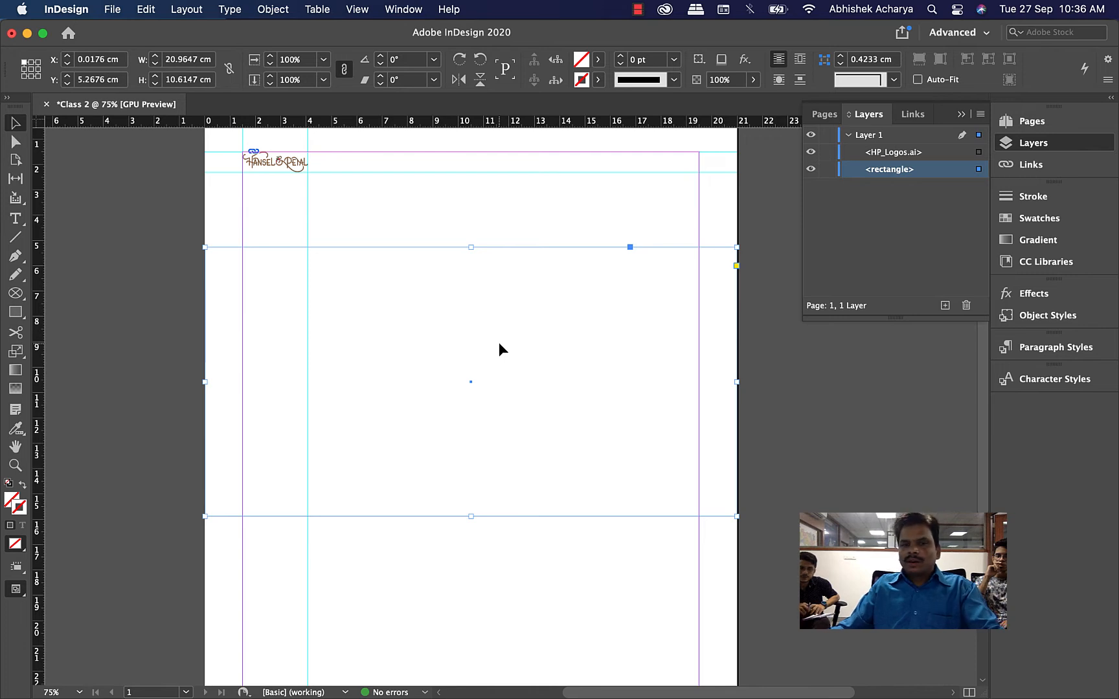
Show only colour swatches and fill the rectangle with the dark blue swatch C=100 M=90 Y=10 K=0.
left_click(598, 60)
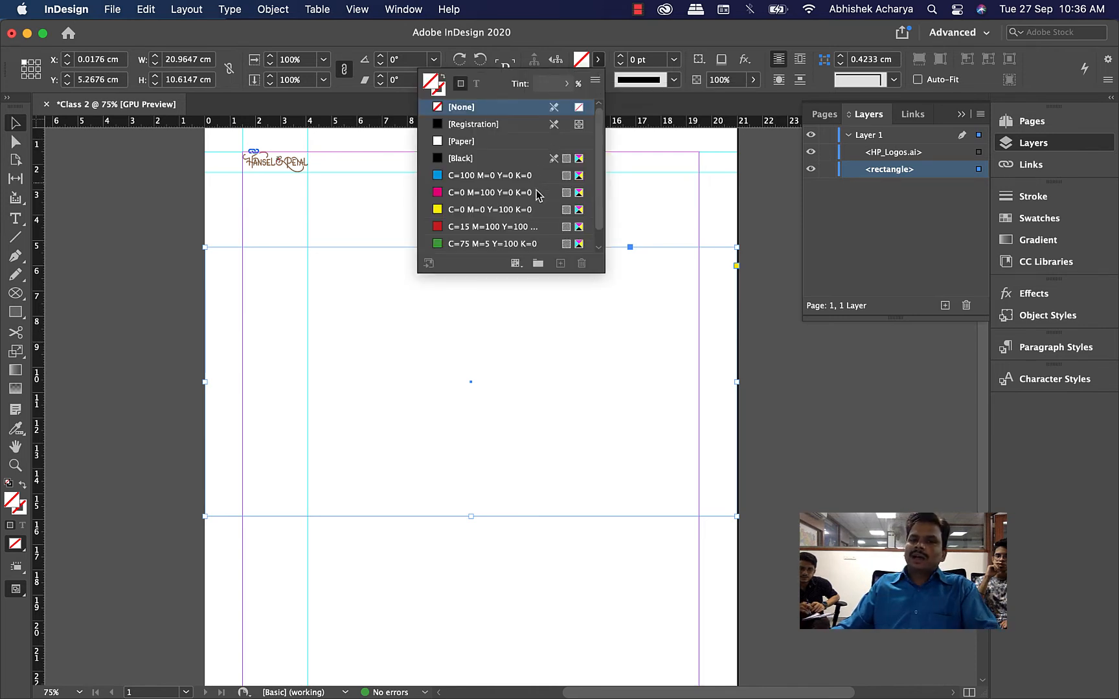
scroll(601, 190, "down", 1)
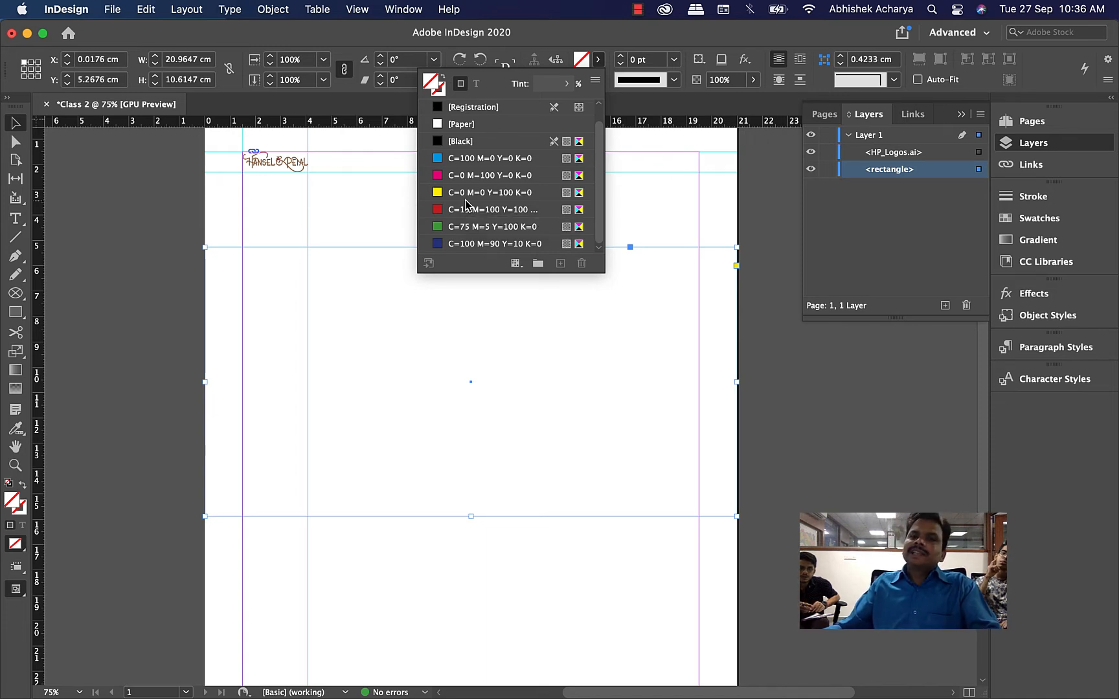
left_click(1038, 219)
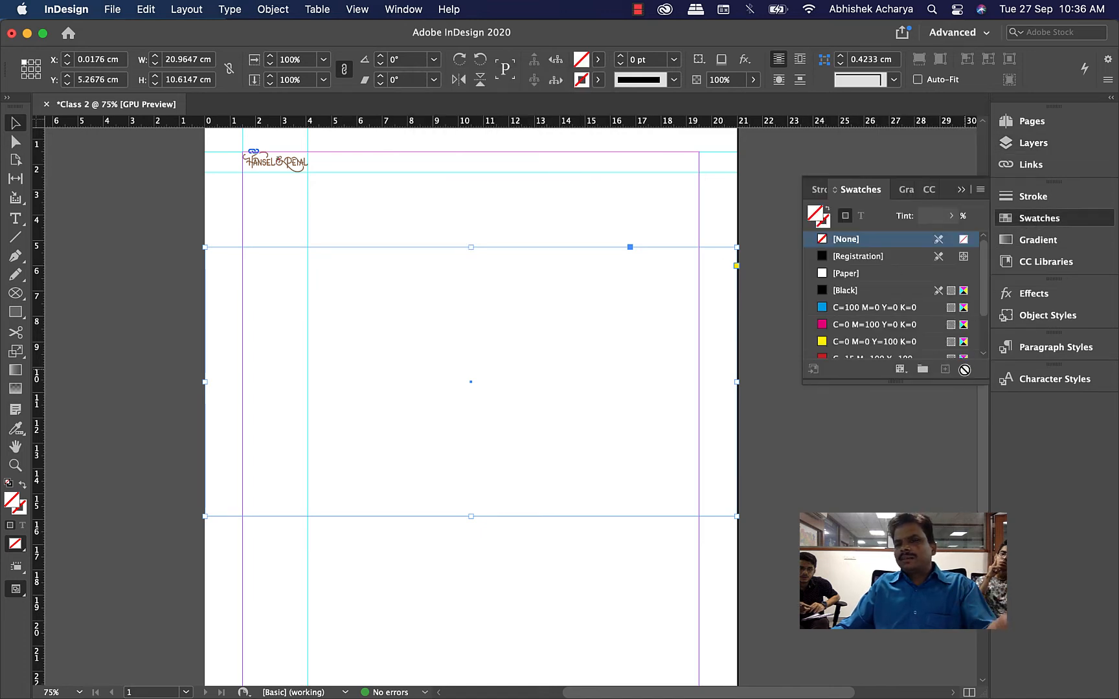
left_click_drag(962, 380, 963, 497)
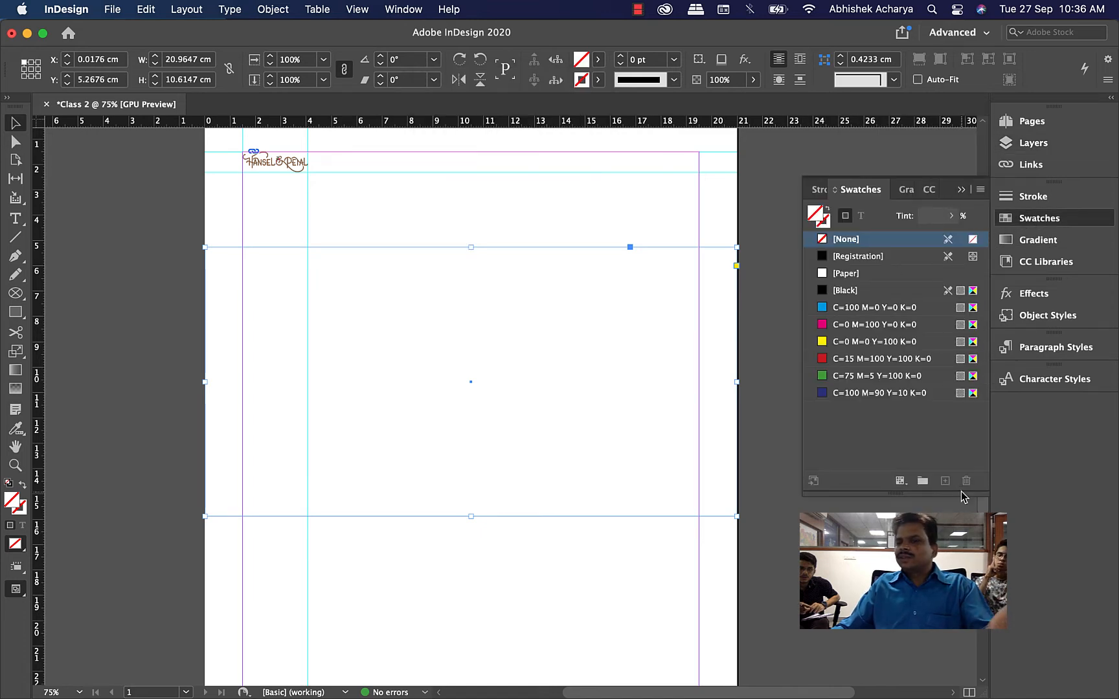
left_click(902, 482)
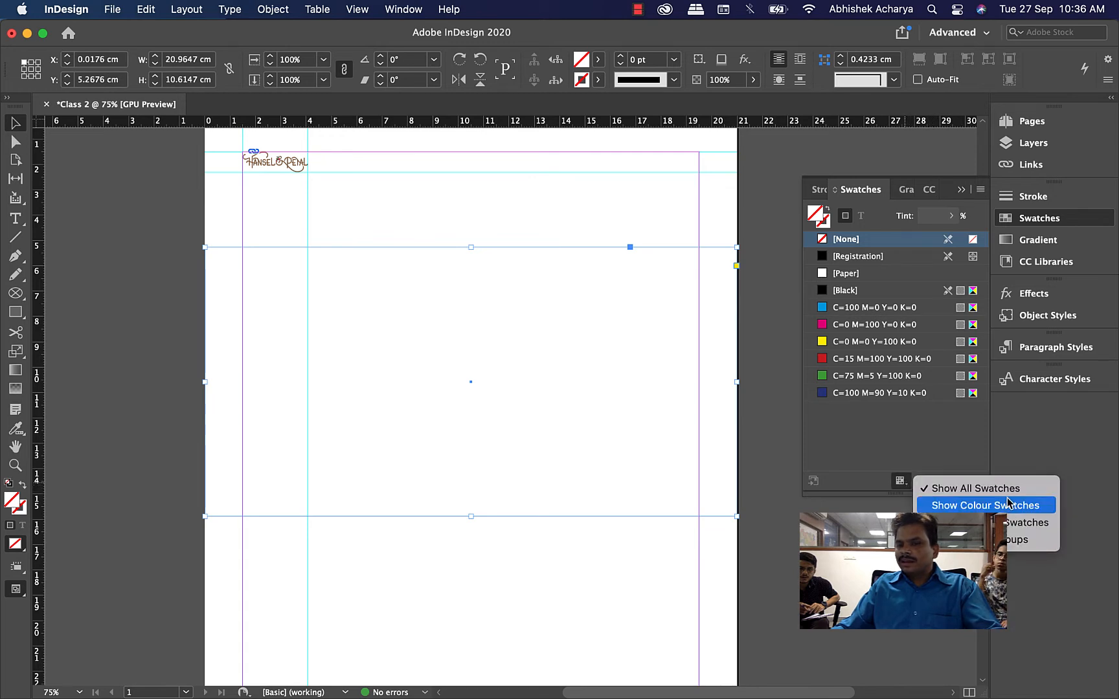
left_click(980, 511)
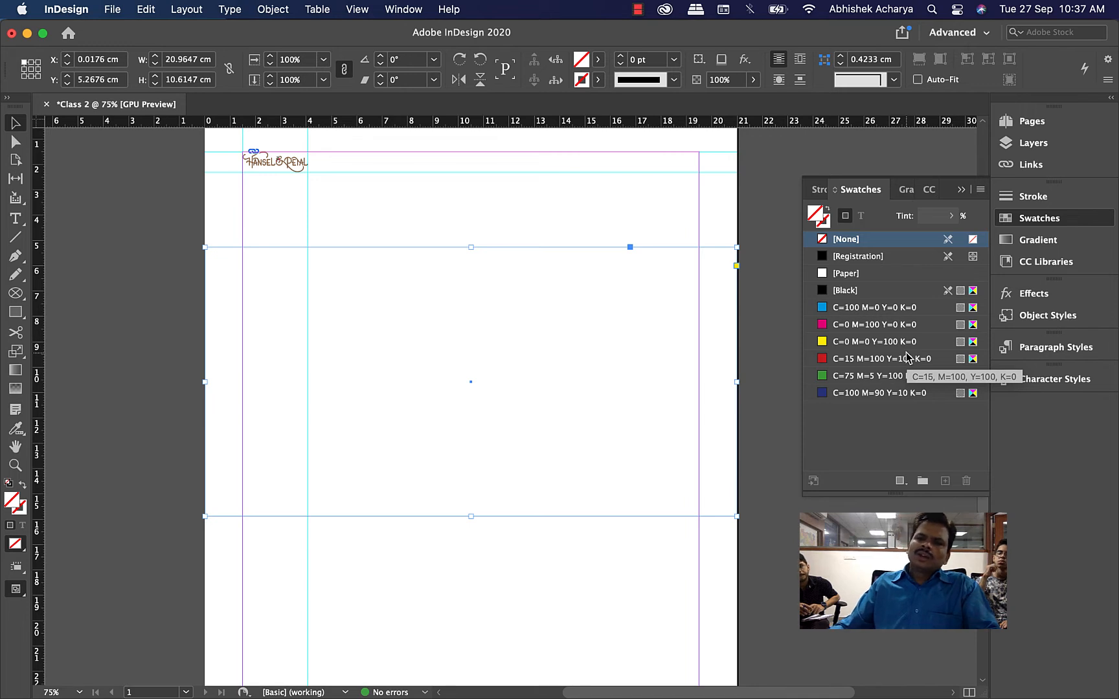
left_click(849, 394)
left_click(779, 565)
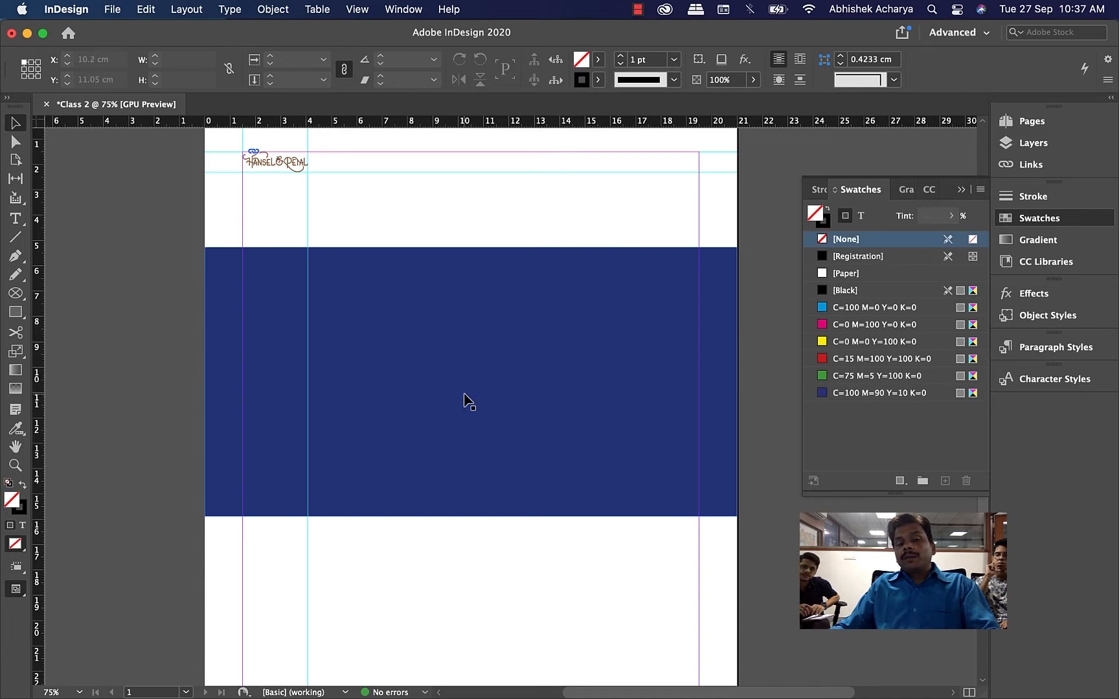
Move the rectangle above HP_Logos.ai in Layer 1's stacking order.
left_click(1033, 143)
left_click(912, 153)
left_click_drag(912, 190, 894, 147)
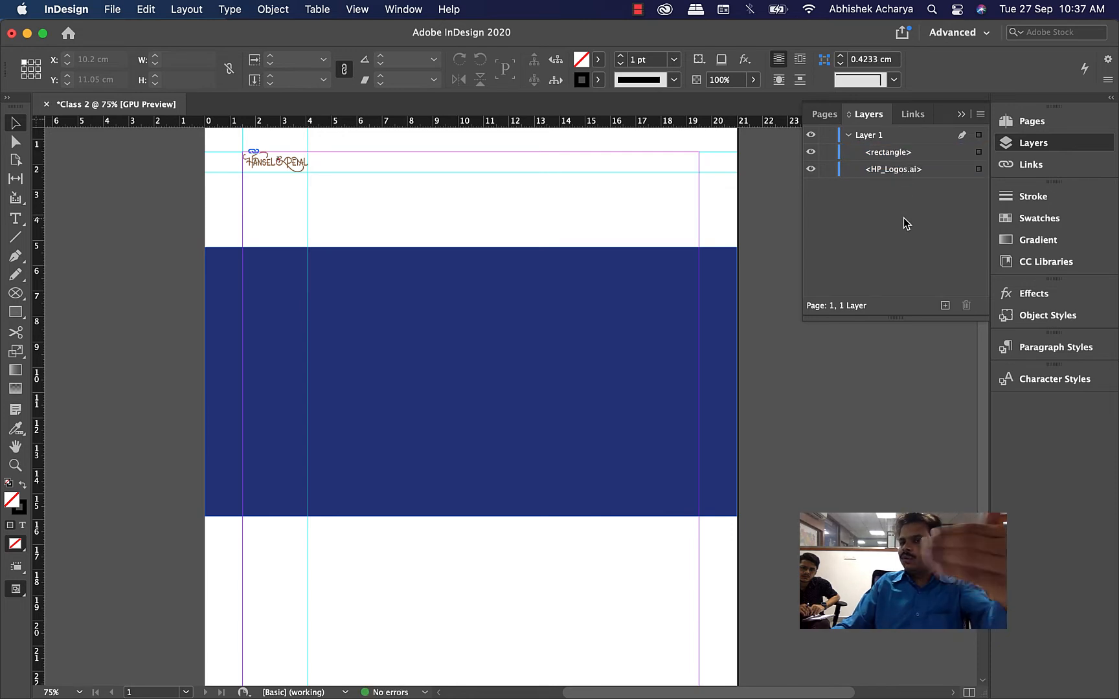
Move the blue rectangle up to the page's top edge, covering the logo, and deselect it.
left_click_drag(509, 349, 502, 220)
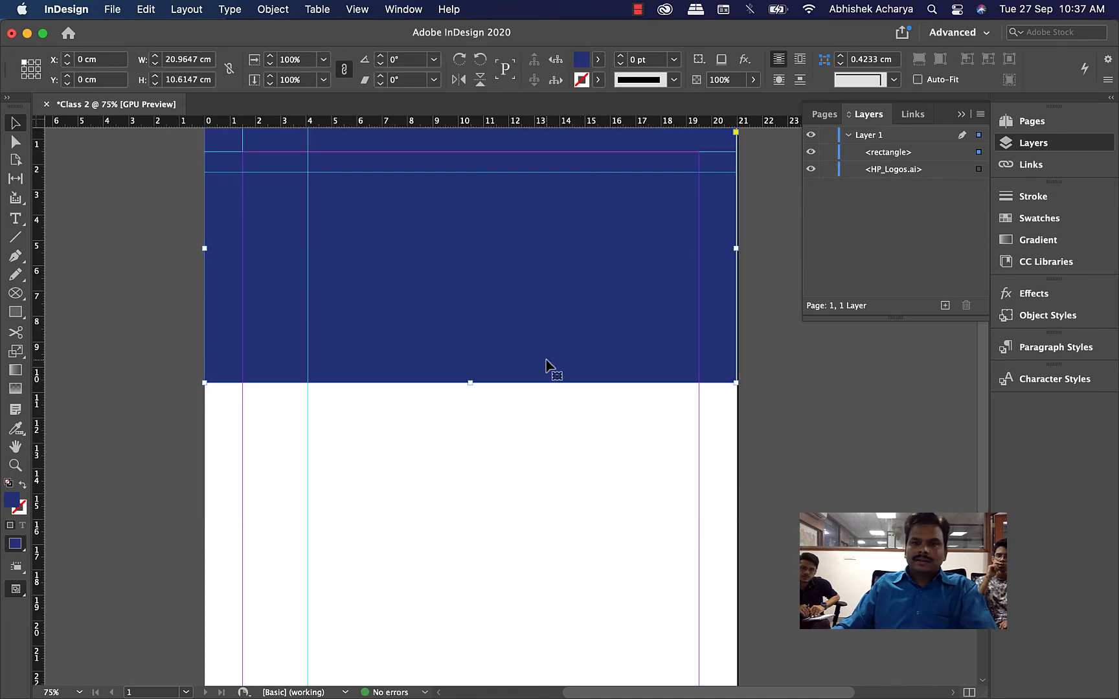
scroll(510, 402, "up", 3)
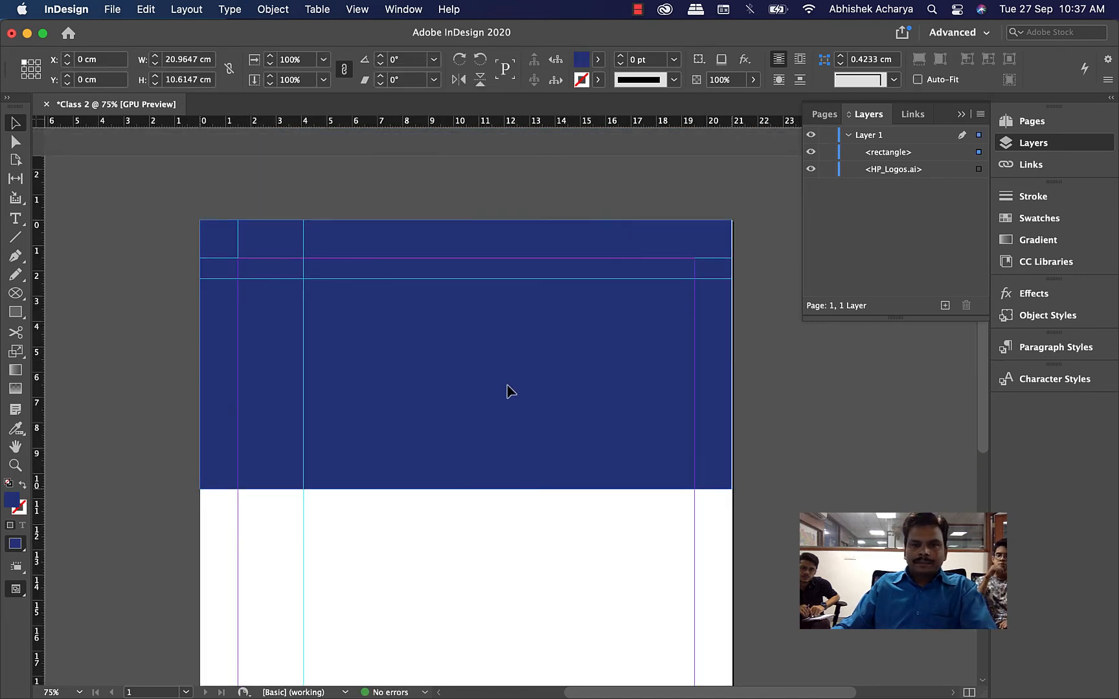
mouse_move(507, 386)
left_mouse_down()
mouse_move(510, 394)
mouse_move(509, 369)
mouse_move(514, 377)
left_mouse_up()
left_click(807, 412)
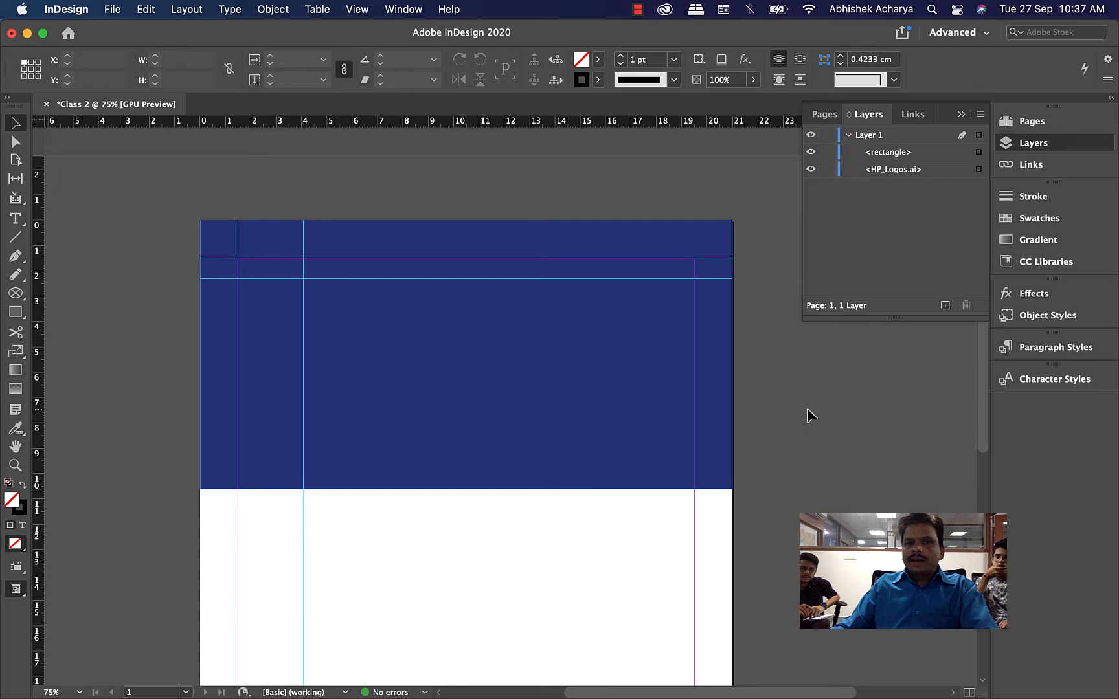
left_click(358, 9)
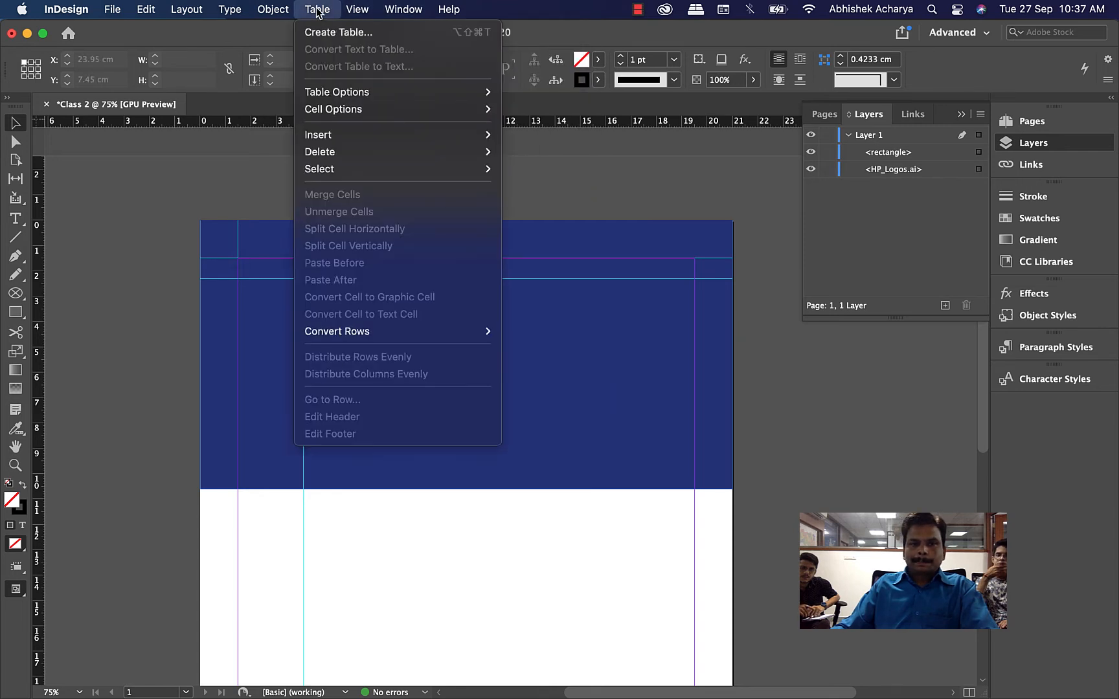
mouse_move(419, 11)
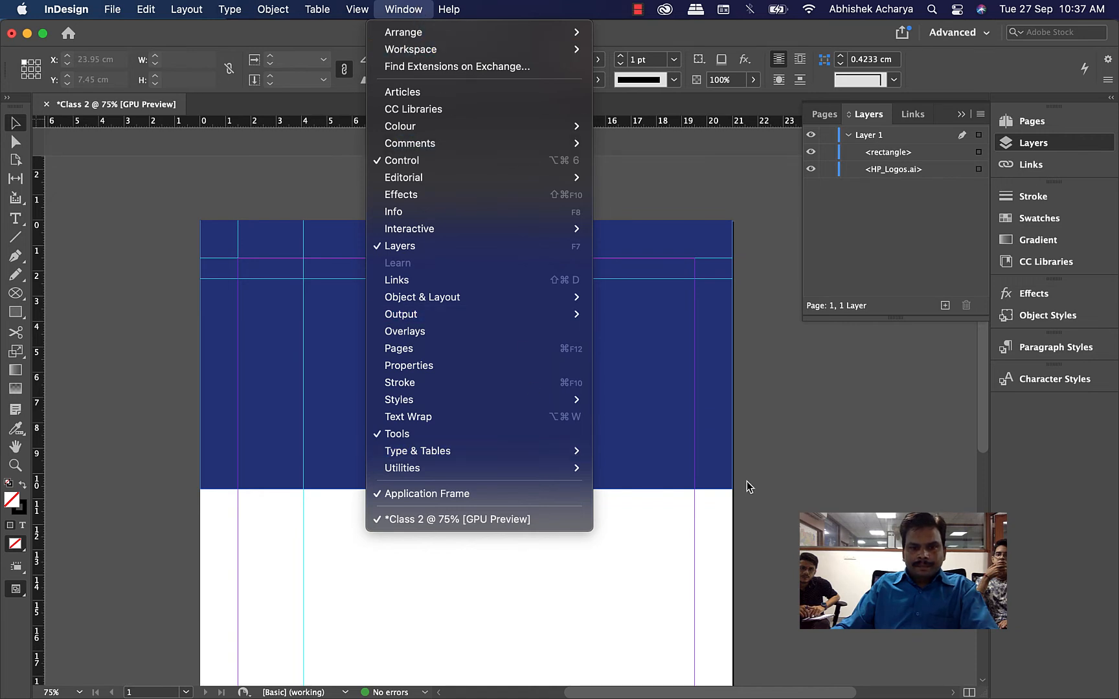
mouse_move(557, 451)
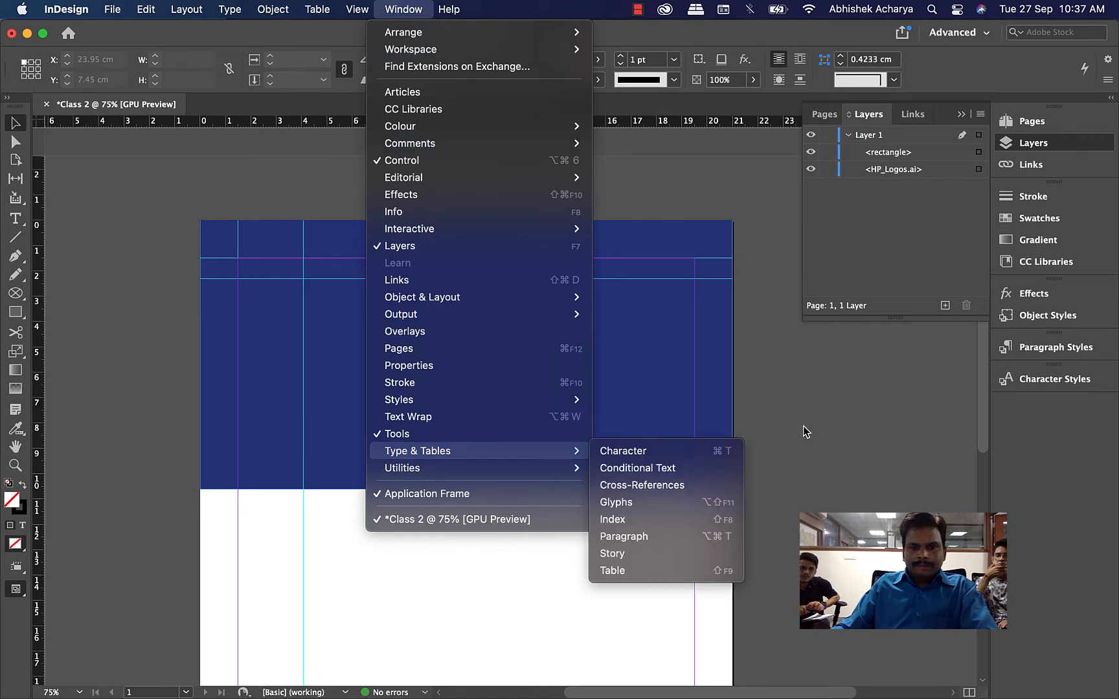
left_click(875, 412)
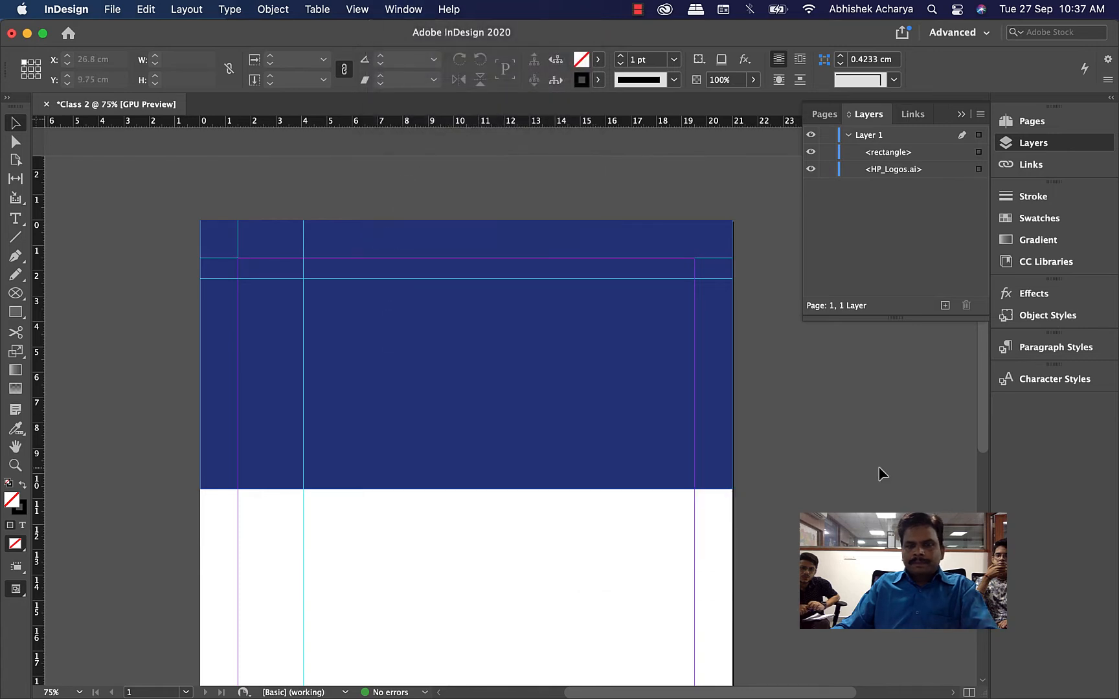
Move the rectangle beneath HP_Logos.ai in the stacking order of Layer 1.
left_click(925, 152)
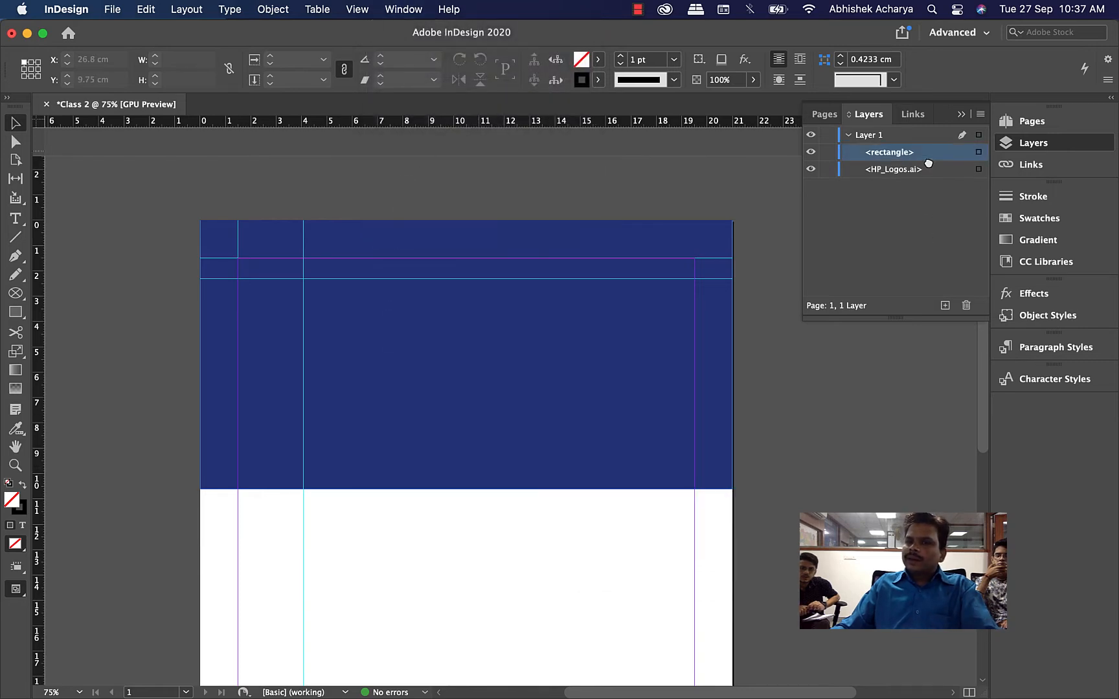
left_click_drag(925, 153, 928, 178)
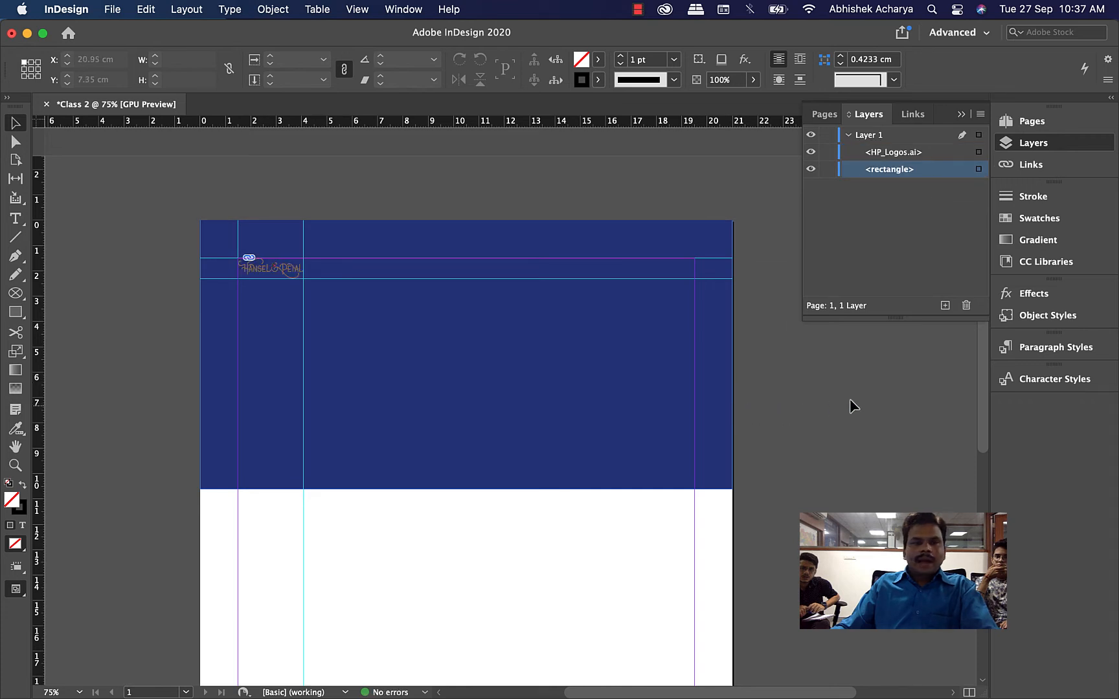
Select the blue rectangle and open the Colour Picker for its fill.
left_click(602, 432)
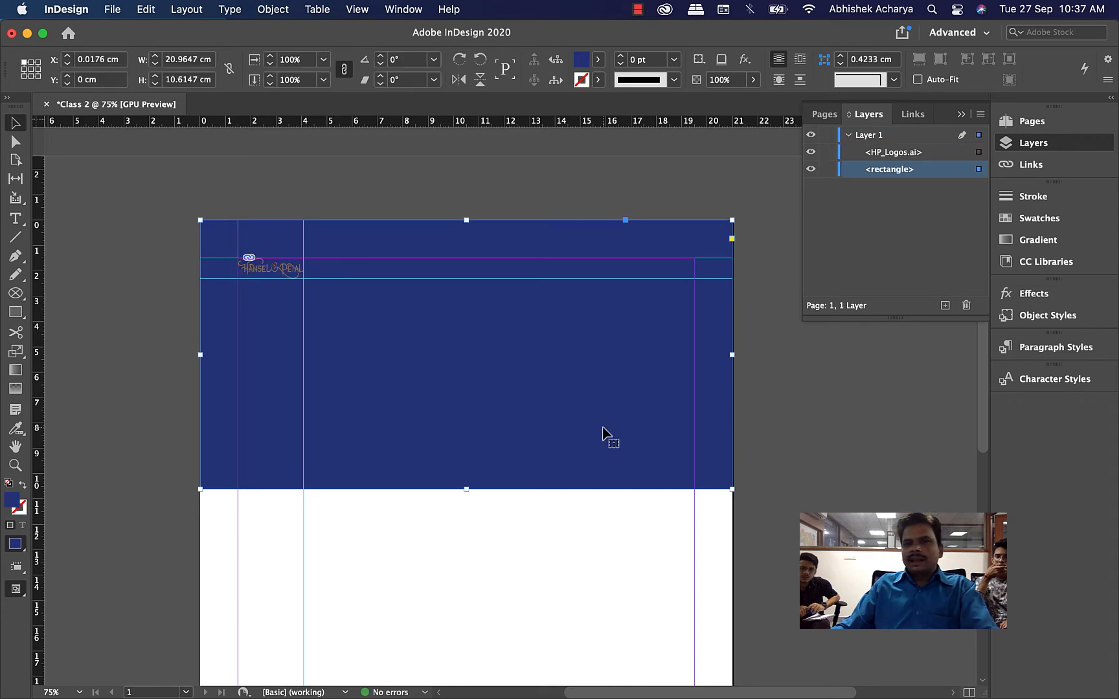
double_click(581, 65)
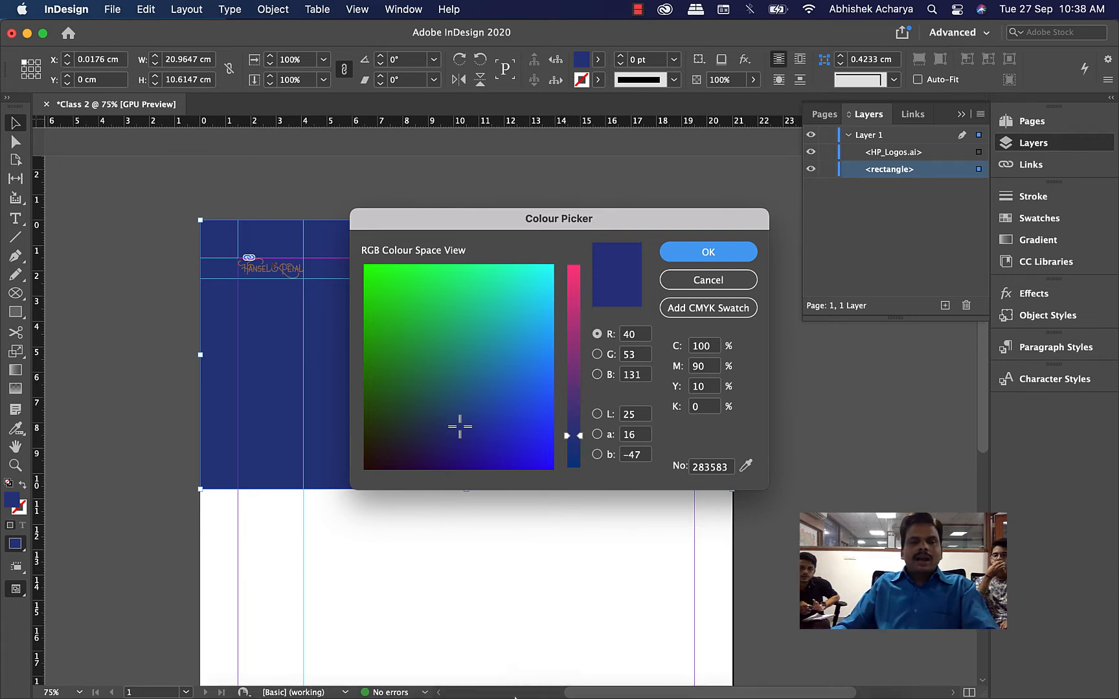
Switch to Chrome, search in a new tab for blue cmyk values, and open the colorcodes.io blue colour page.
mouse_move(447, 686)
left_click(482, 655)
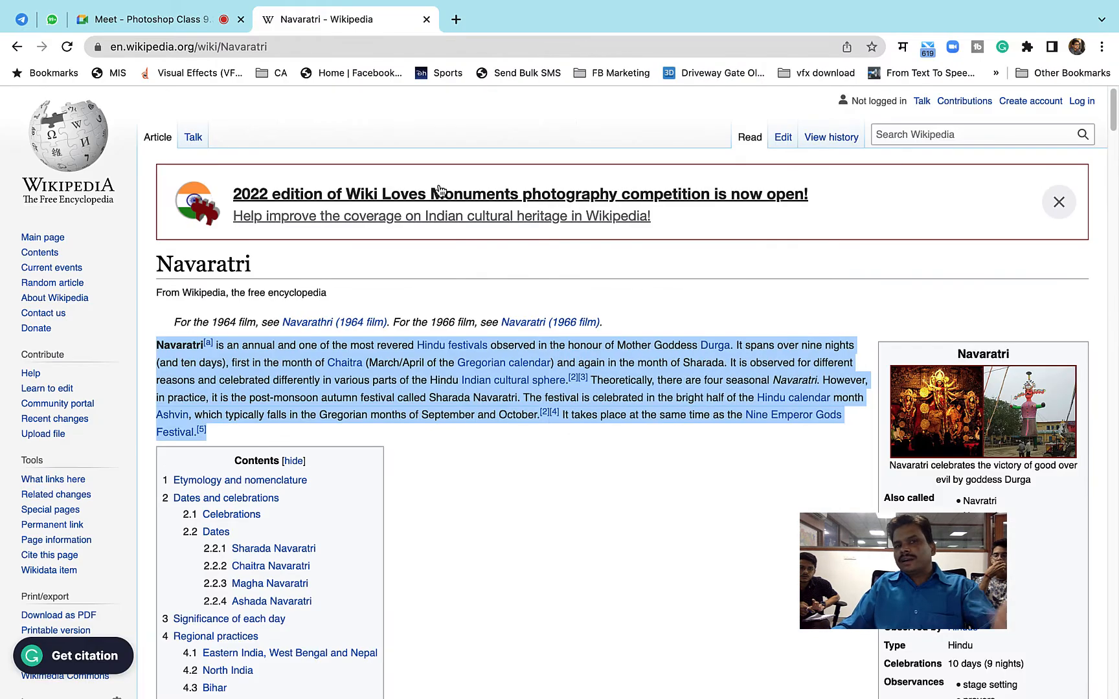
left_click(456, 19)
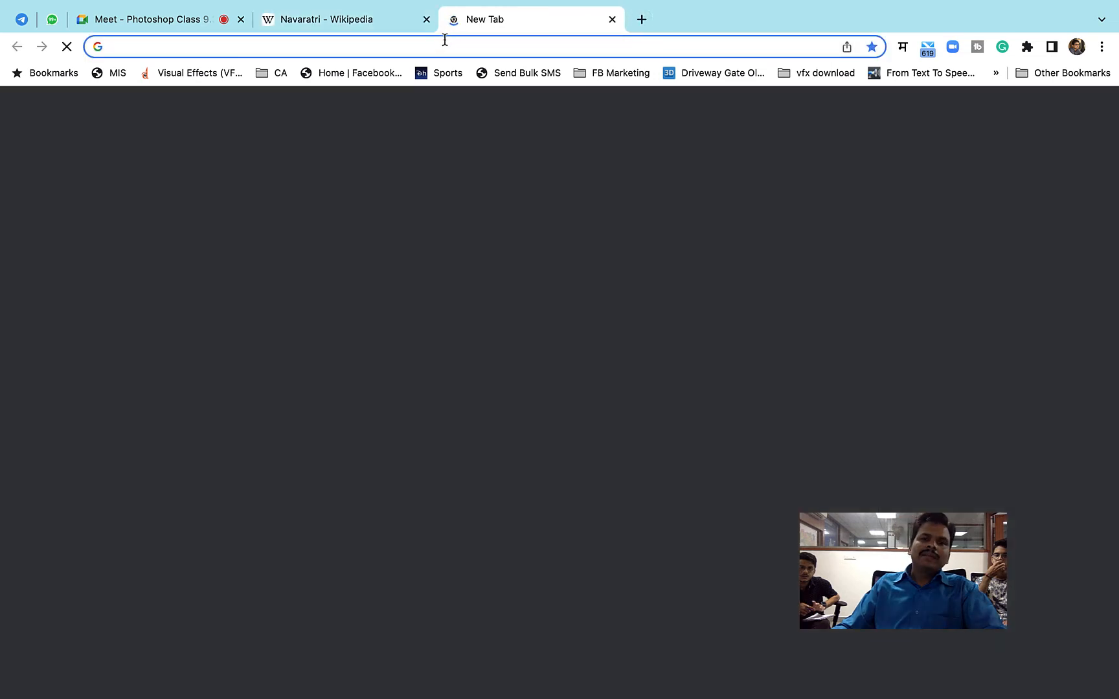
left_click(440, 46)
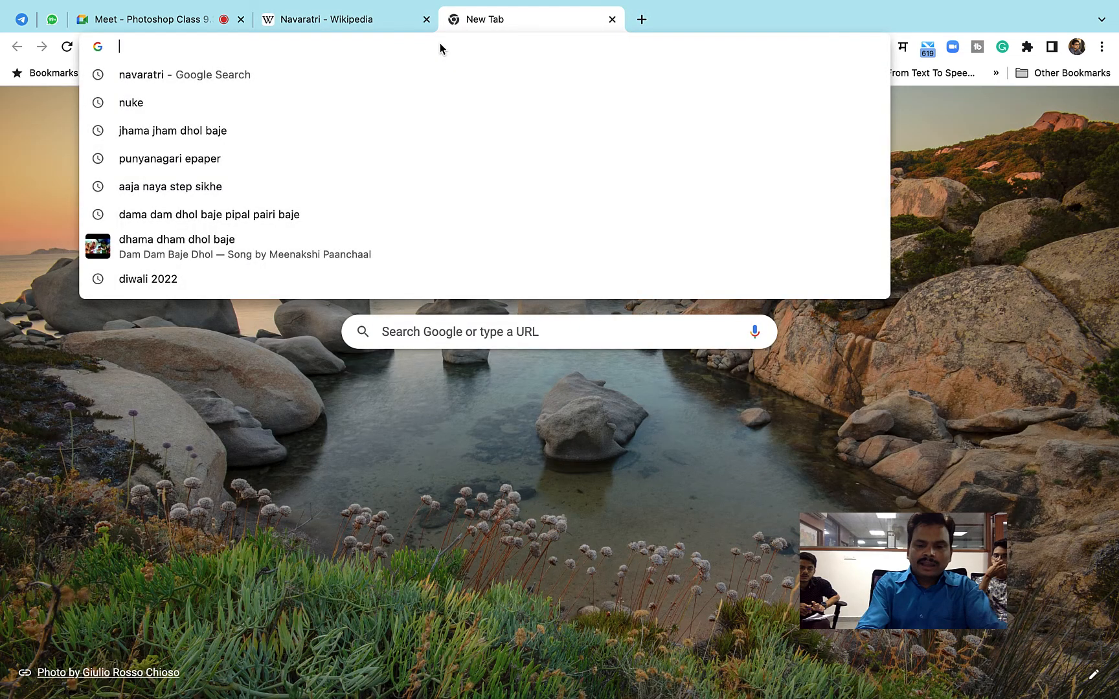
type("blue")
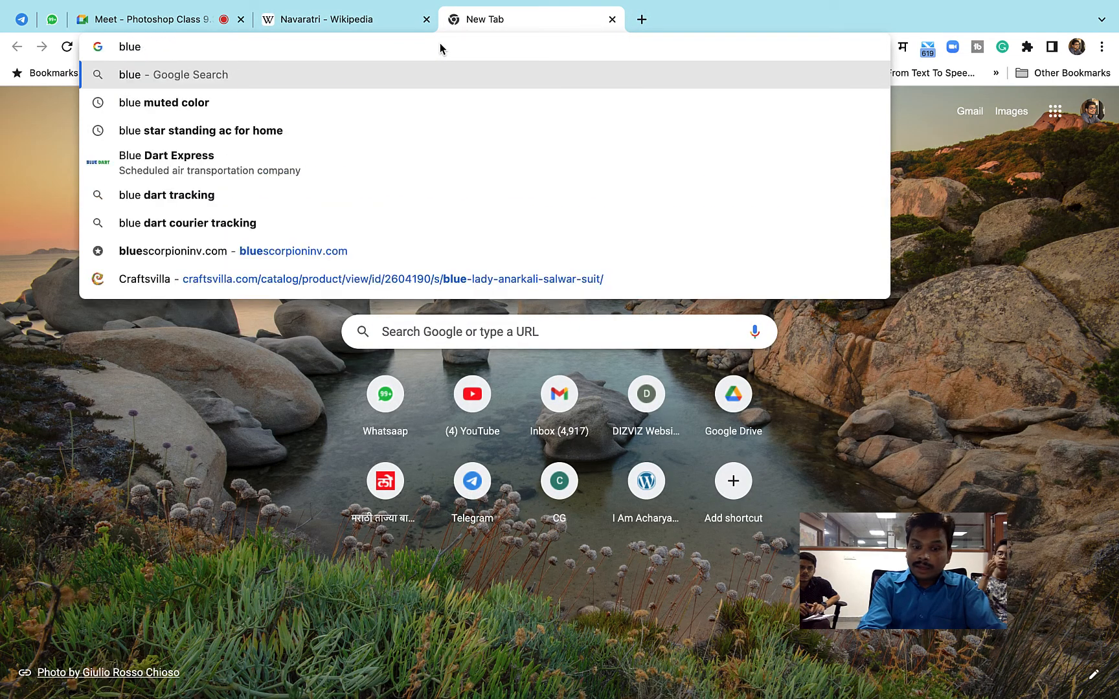
type(" cmyk")
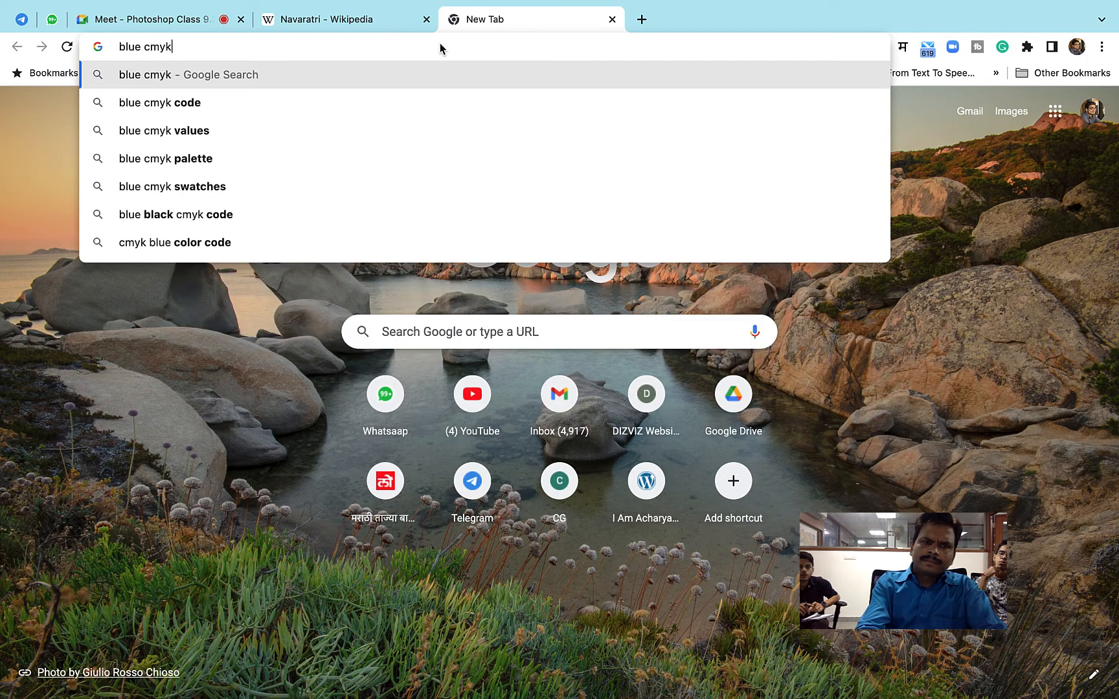
left_click(219, 130)
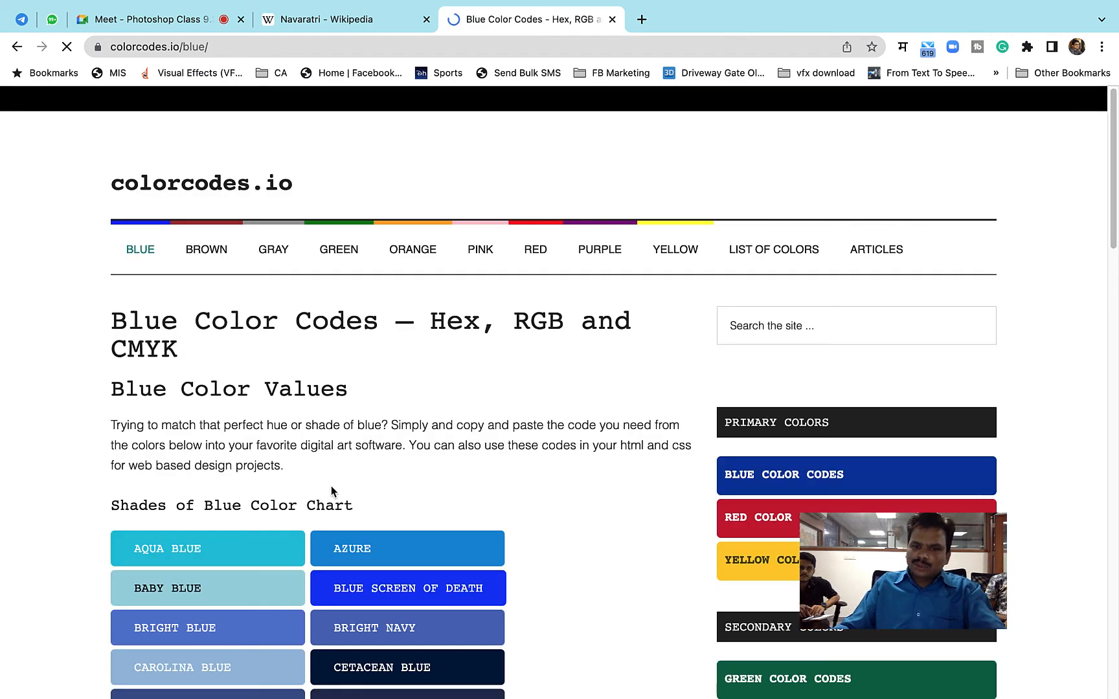
Open the Aqua Blue shade from the chart and copy its hex code #05C3DD.
scroll(332, 491, "down", 5)
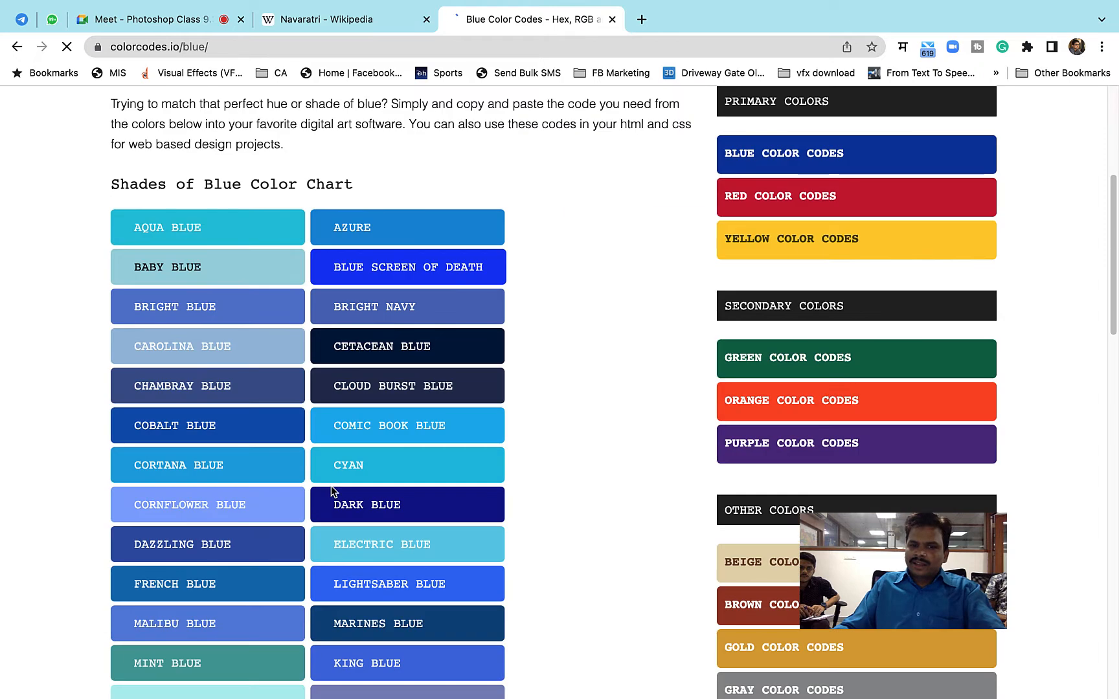
left_click(200, 241)
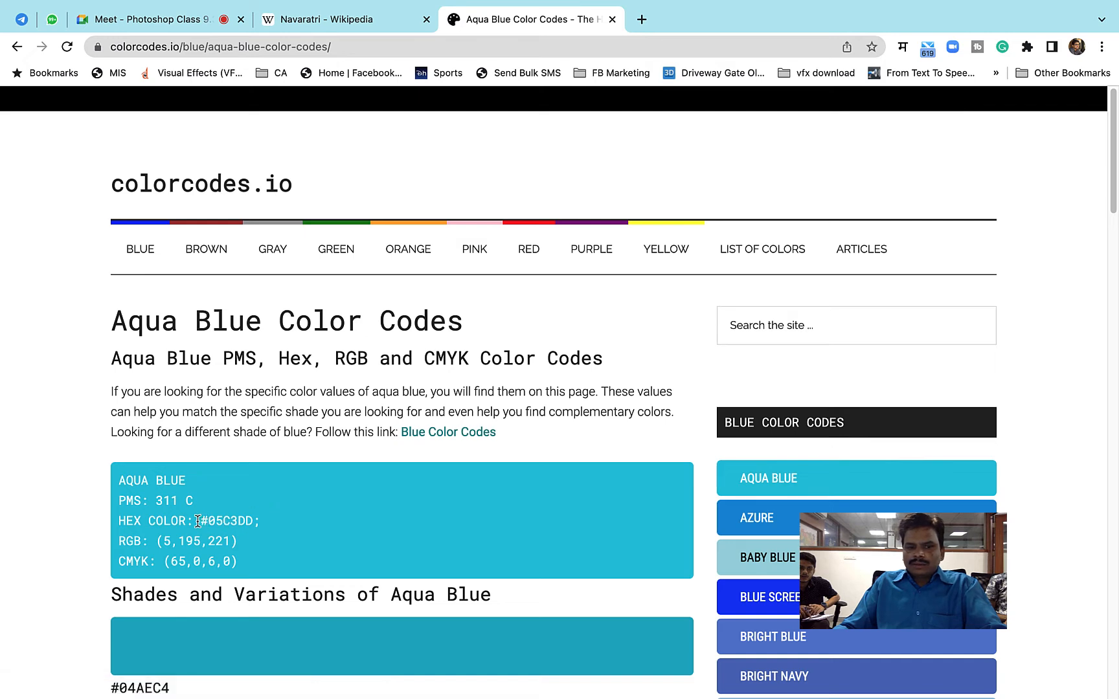
left_click_drag(200, 521, 256, 519)
key("super+c")
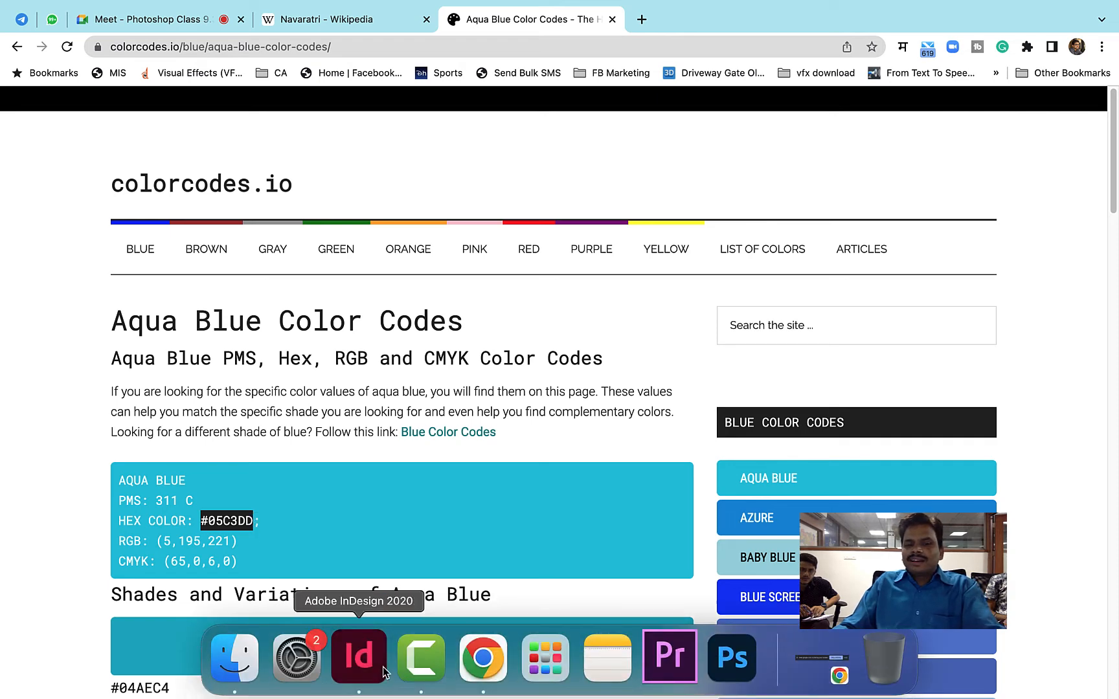
Switch back to InDesign, set the rectangle's fill to the copied hex code #05C3DD, and add it as a CMYK swatch.
left_click(382, 667)
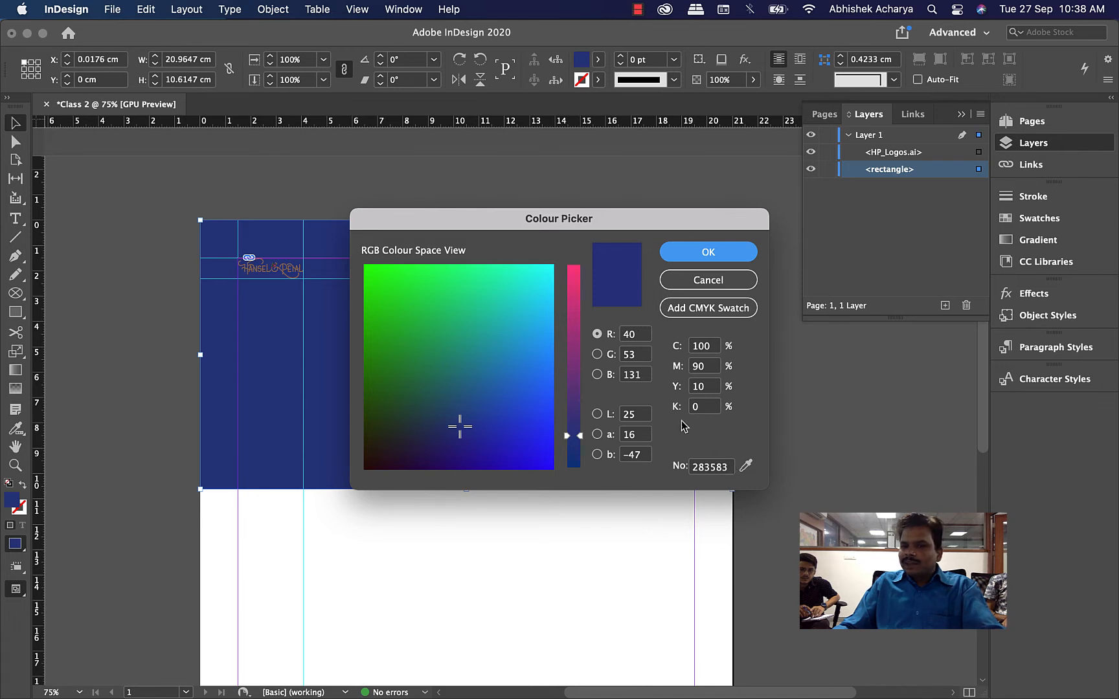
left_click_drag(728, 474, 661, 472)
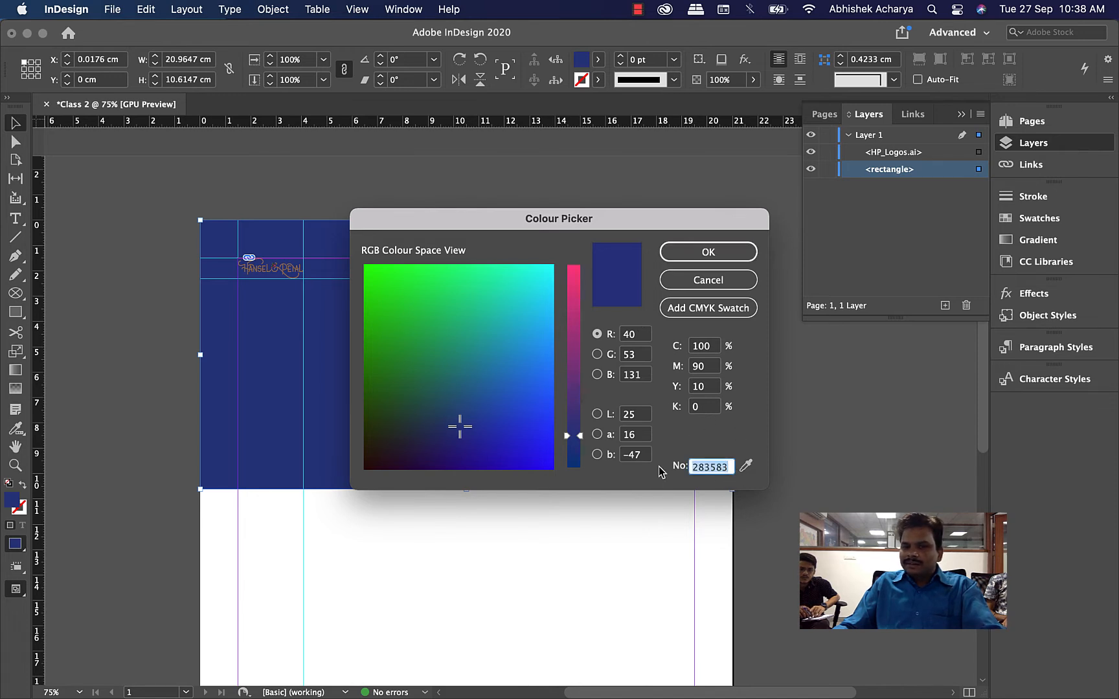
key("super+v")
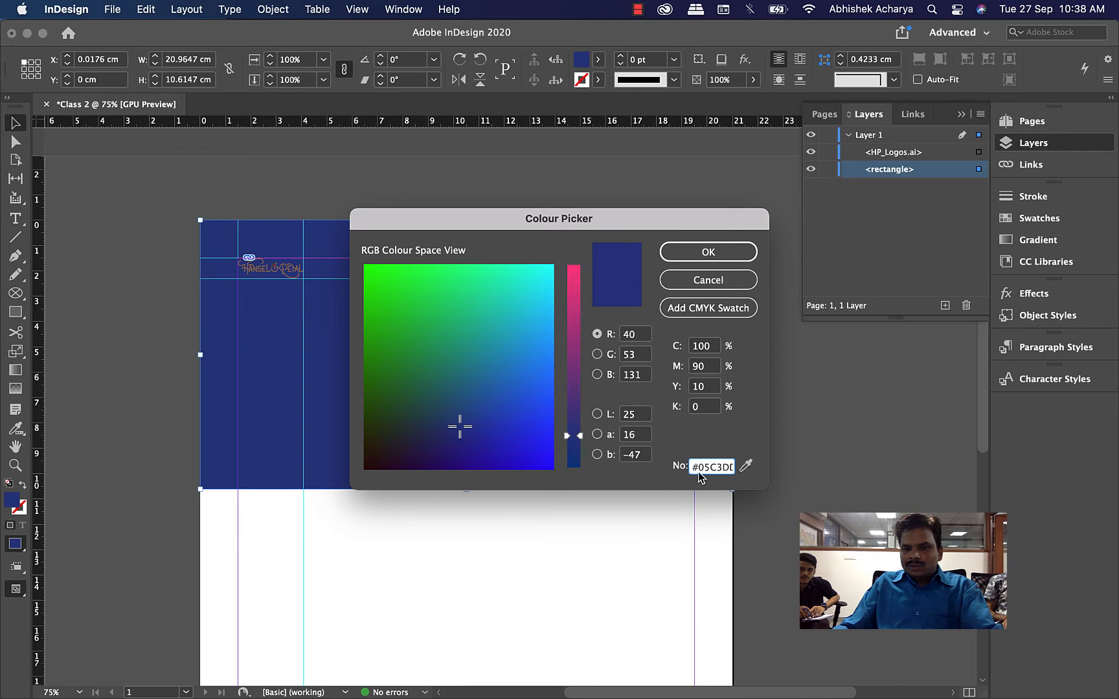
key("Return")
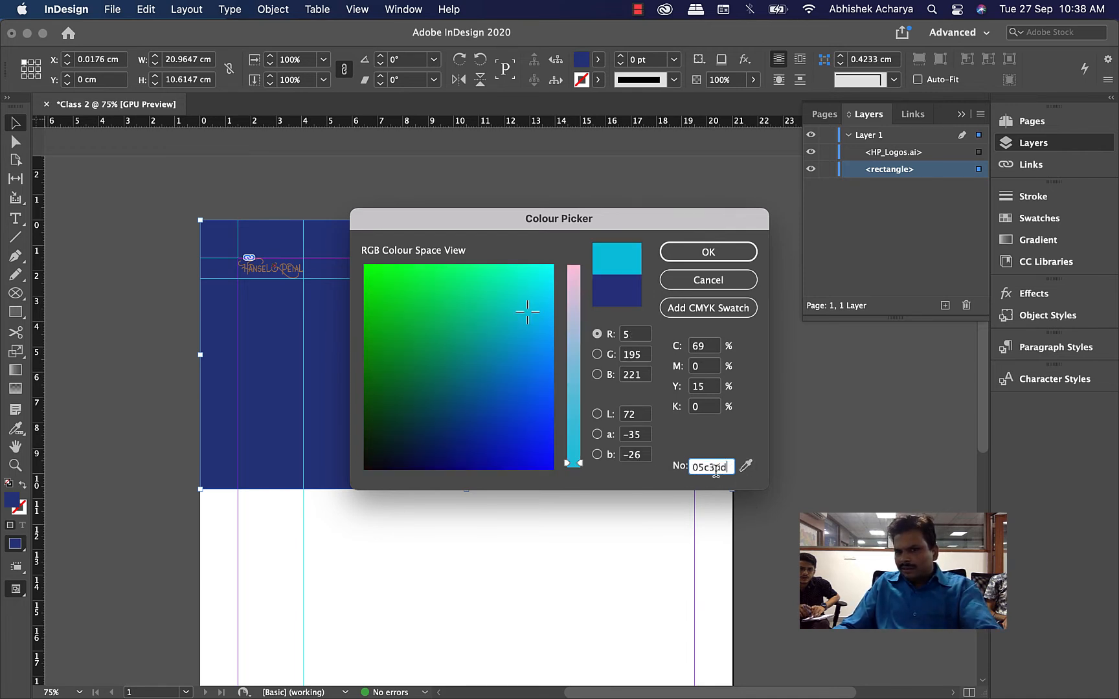
left_click(700, 314)
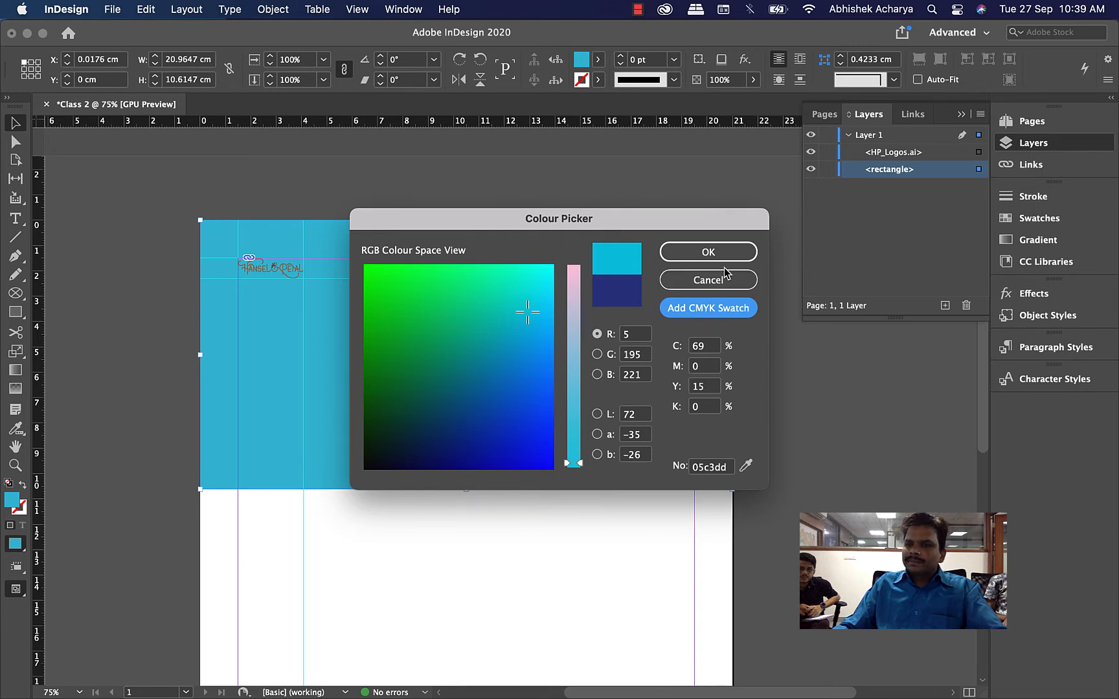
left_click(736, 251)
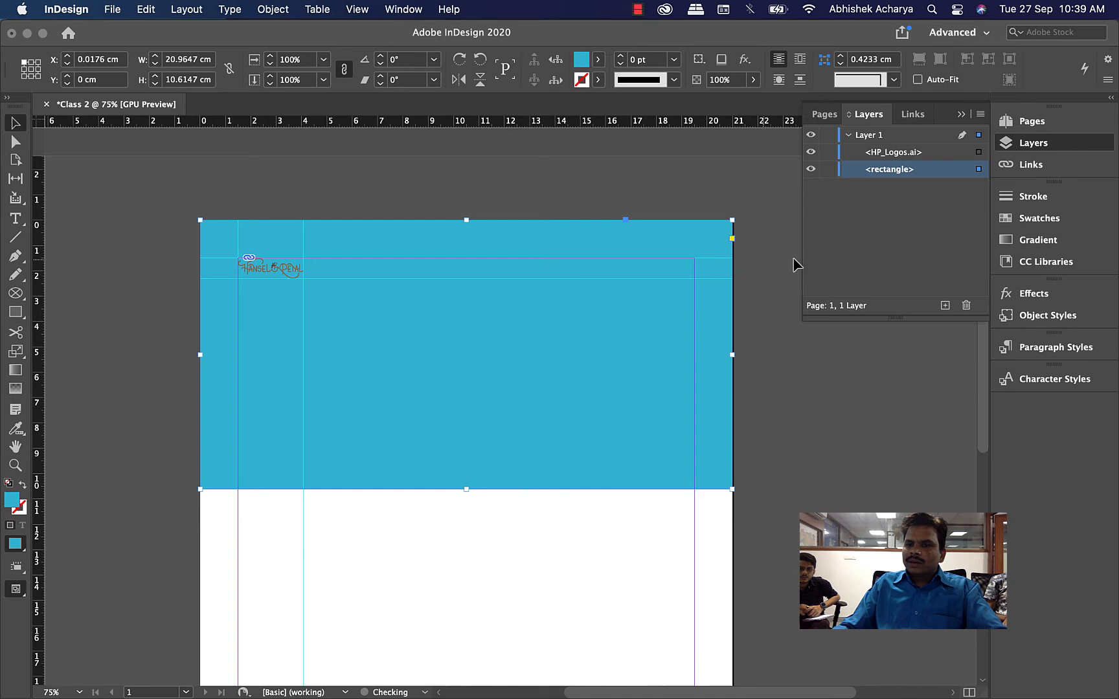
Delete the duplicate swatch C=69 M=0 Y=15 K=0 2, replacing it with [Black], and refill the rectangle with C=69 M=0 Y=15 K=0.
left_click(1052, 224)
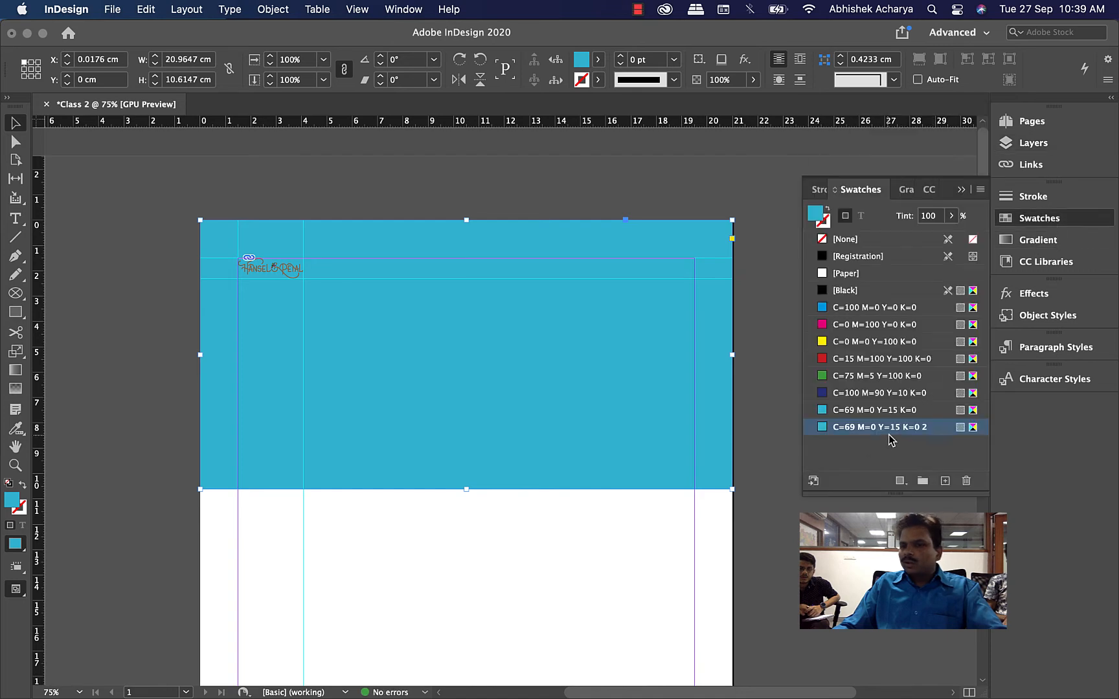
left_click_drag(902, 428, 965, 486)
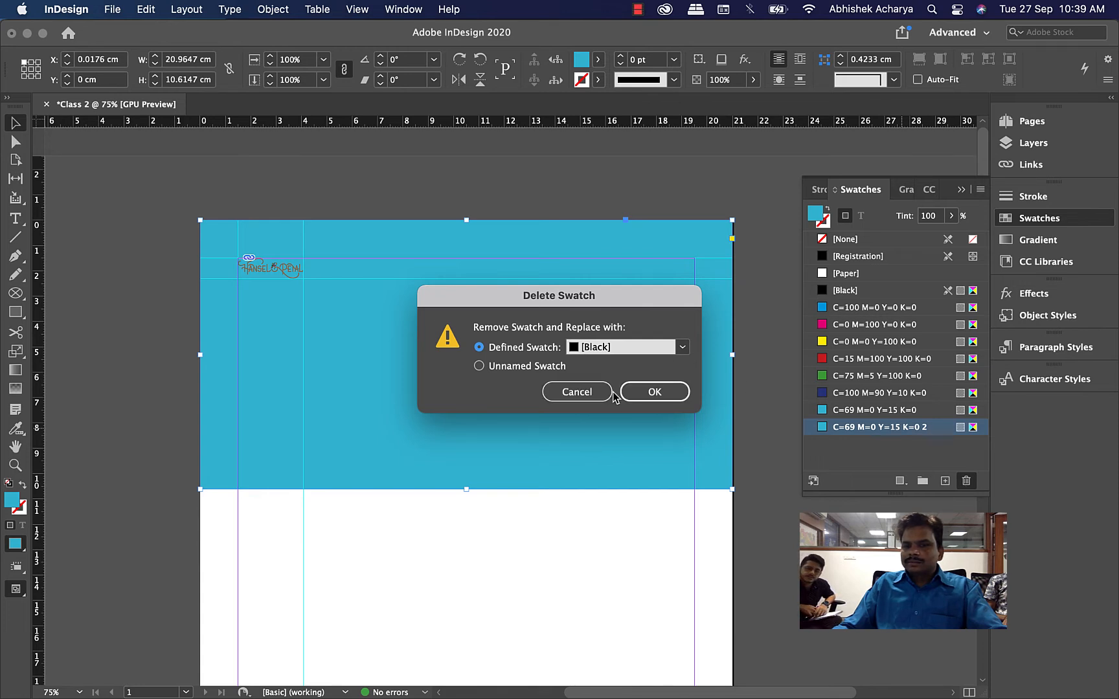
left_click(656, 392)
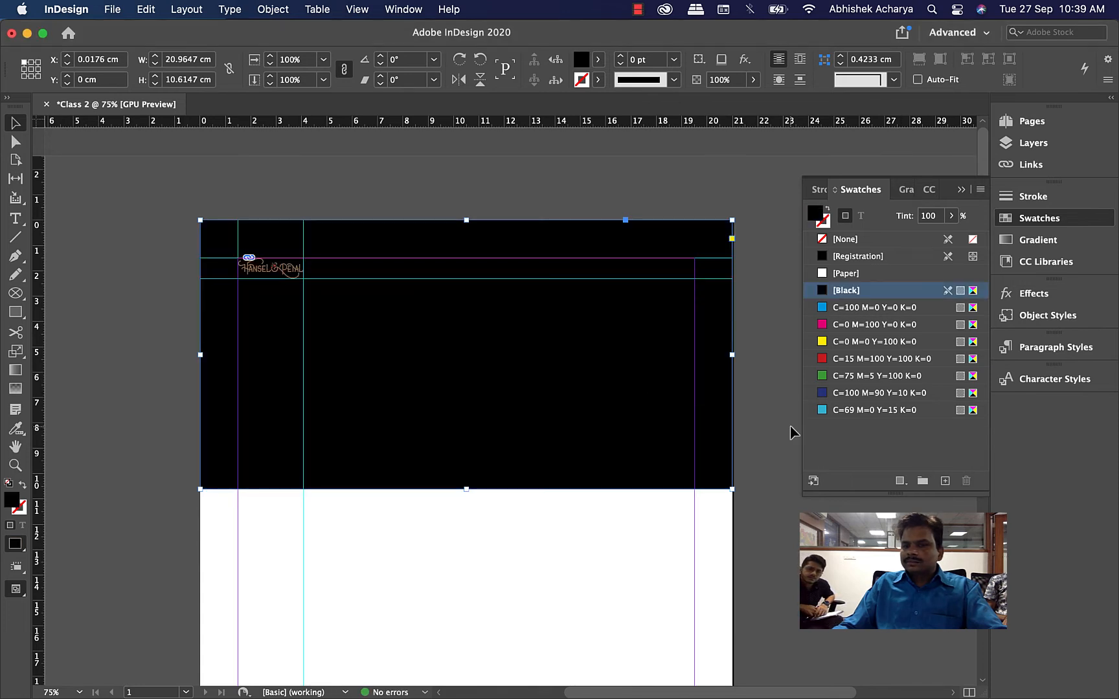
left_click(874, 410)
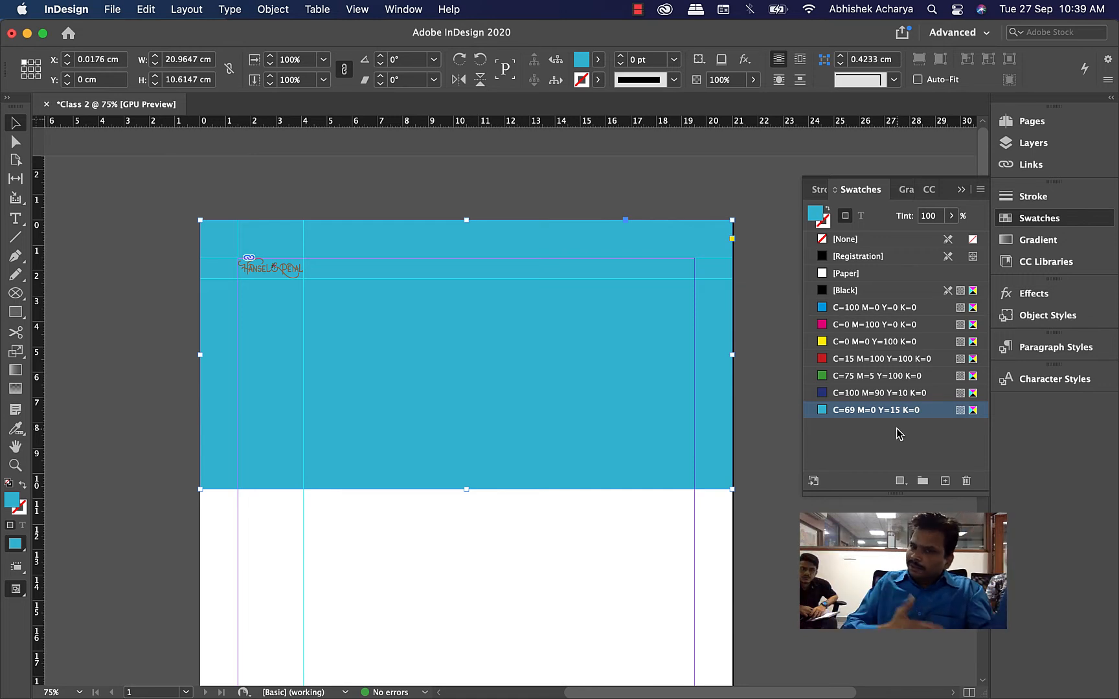
left_click(981, 189)
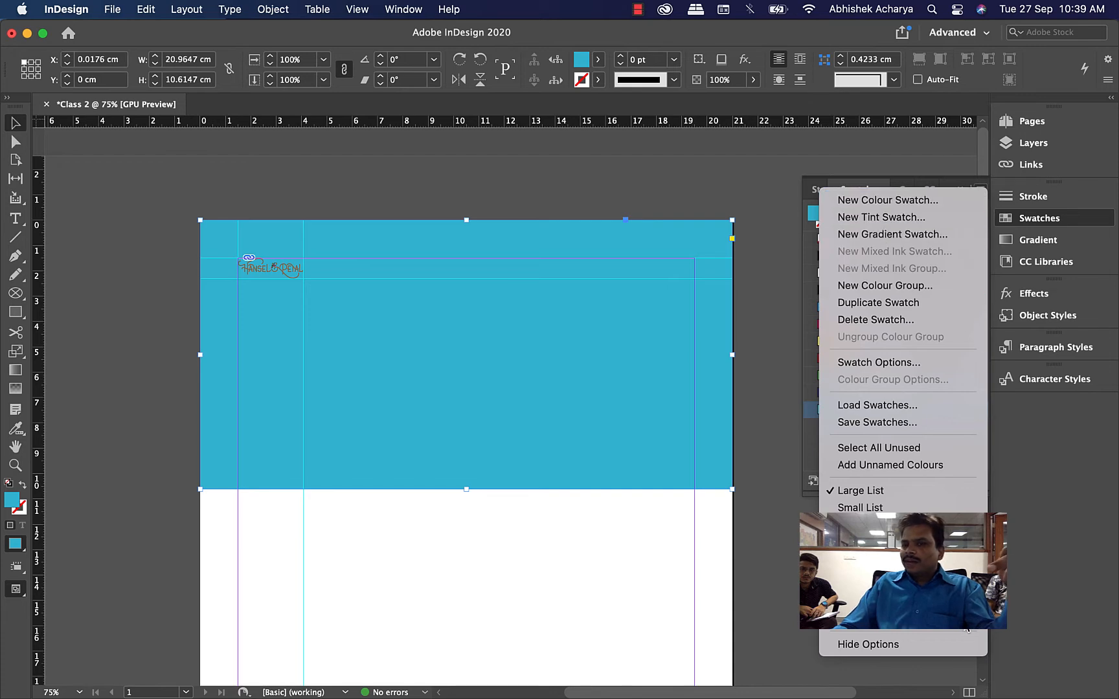
left_click(786, 590)
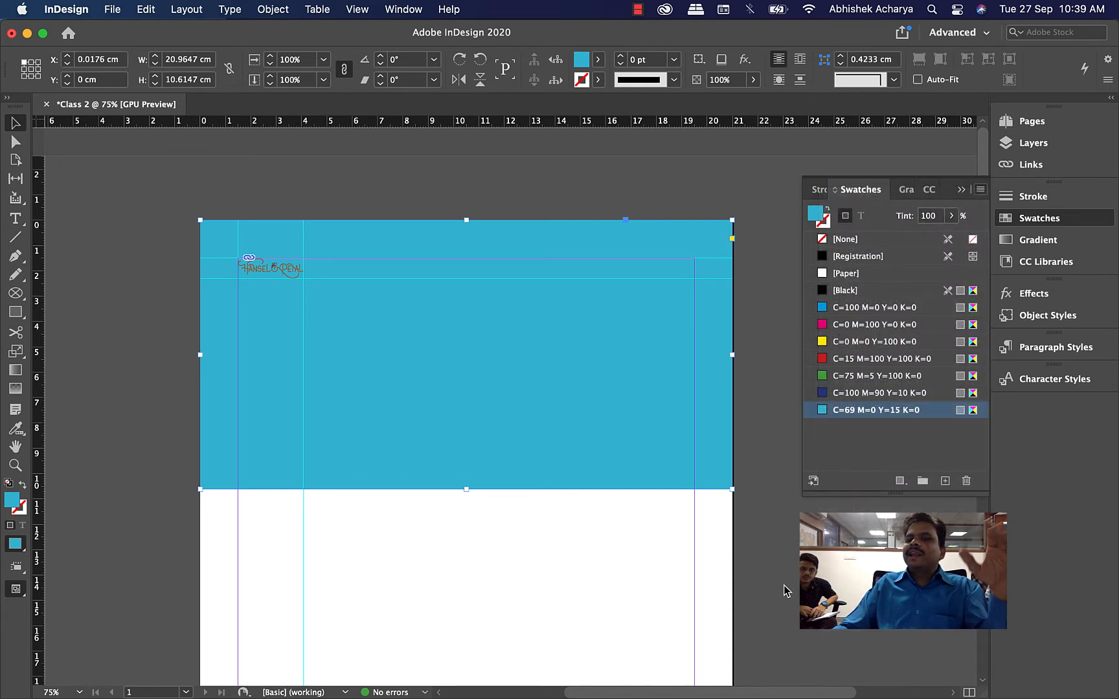
left_click(759, 440)
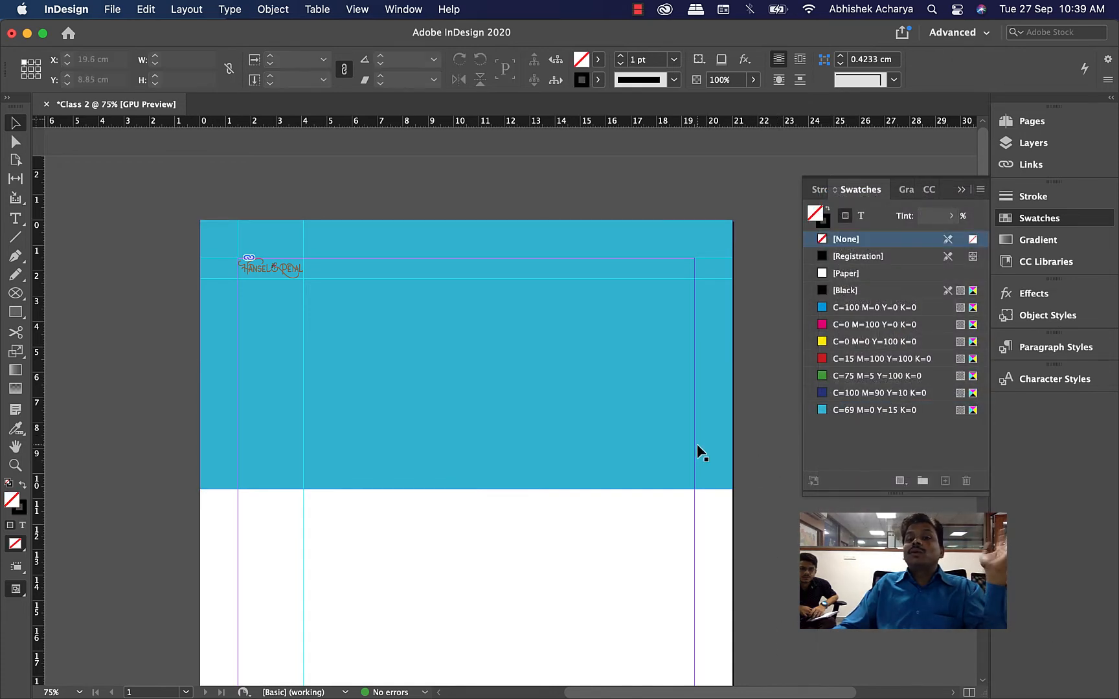
left_click(587, 404)
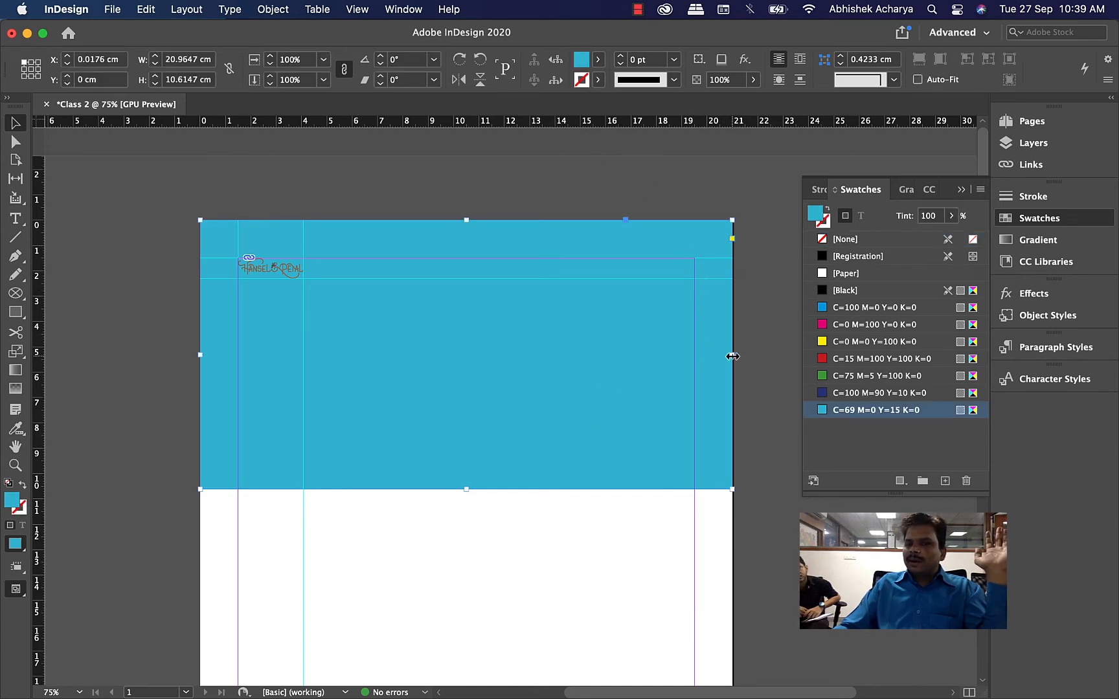
Adjust both side edges of the blue header rectangle to meet the page edges, starting at X 0 cm and 21 cm wide.
left_click_drag(732, 355, 753, 361)
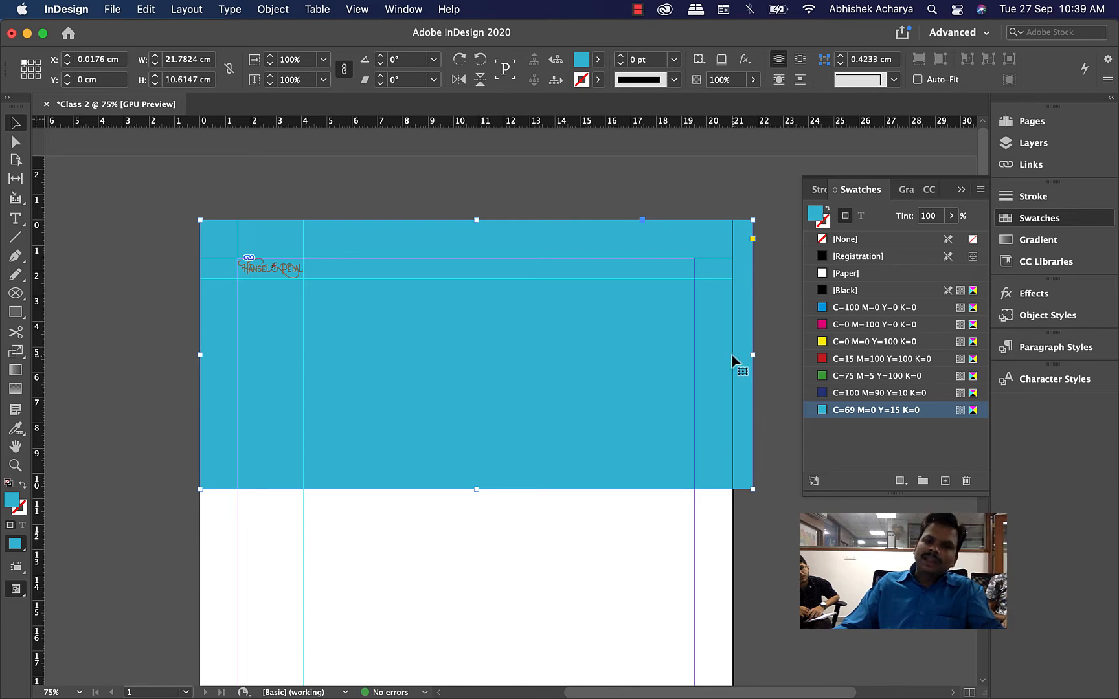
left_click_drag(200, 353, 161, 353)
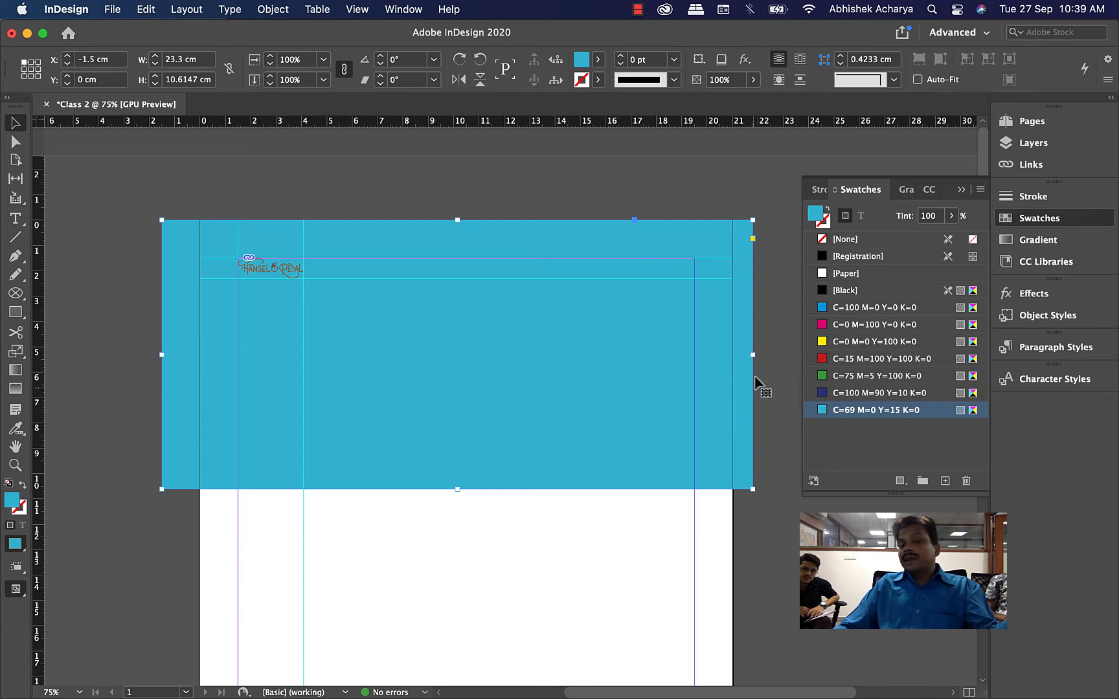
left_click_drag(751, 355, 744, 355)
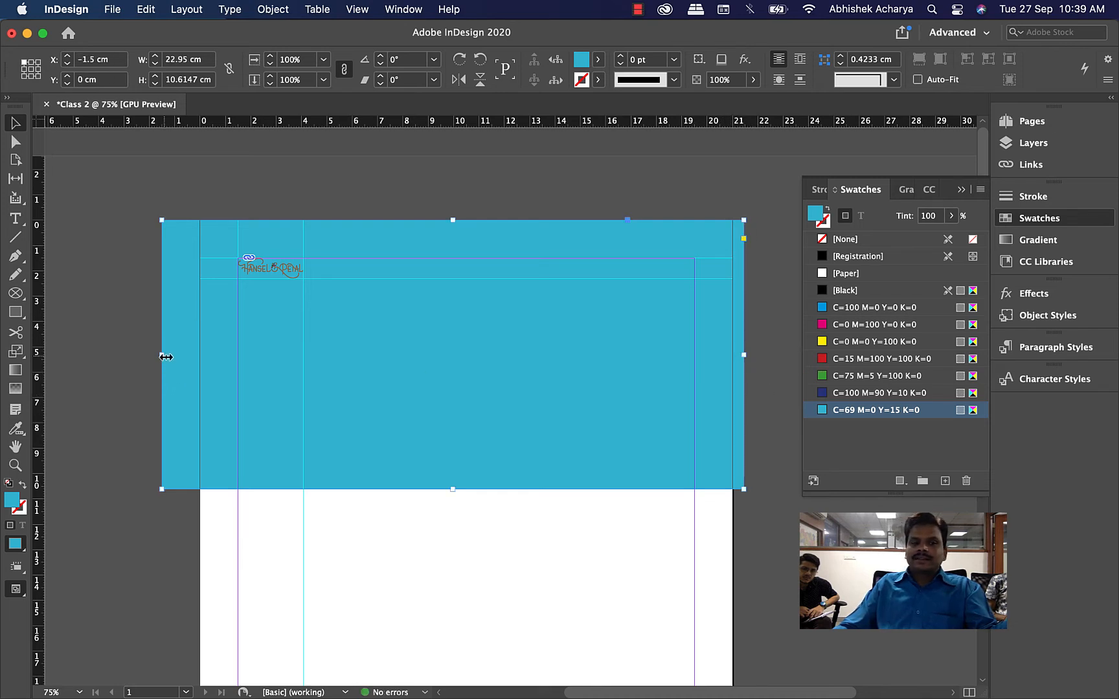
left_click_drag(166, 356, 191, 366)
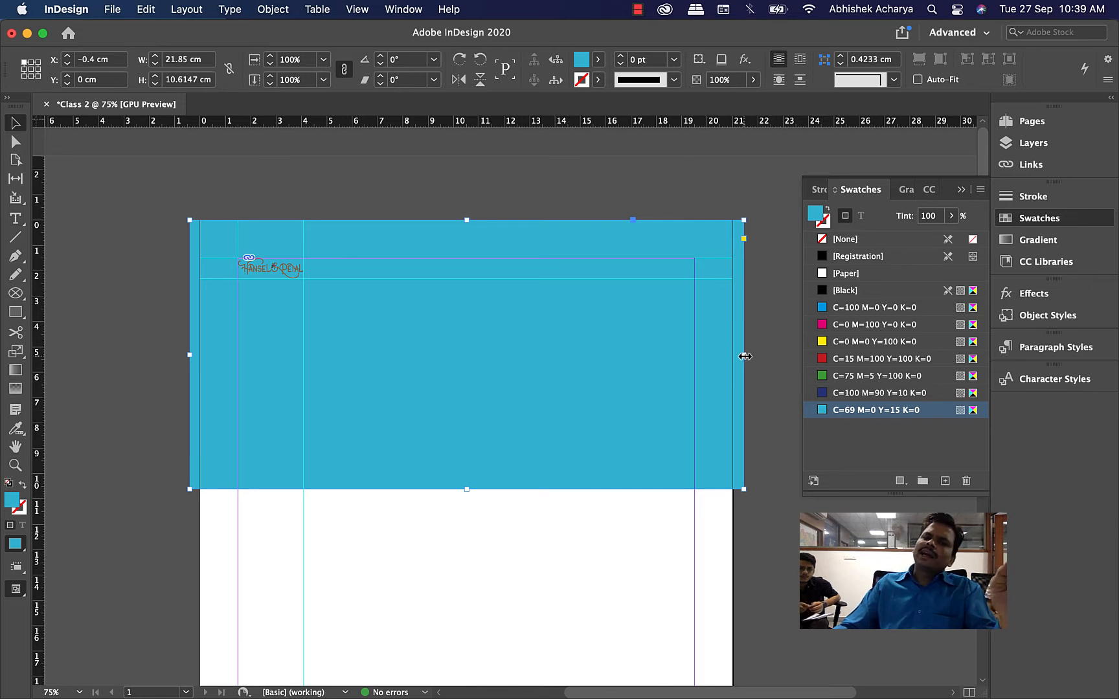
left_click_drag(743, 355, 732, 356)
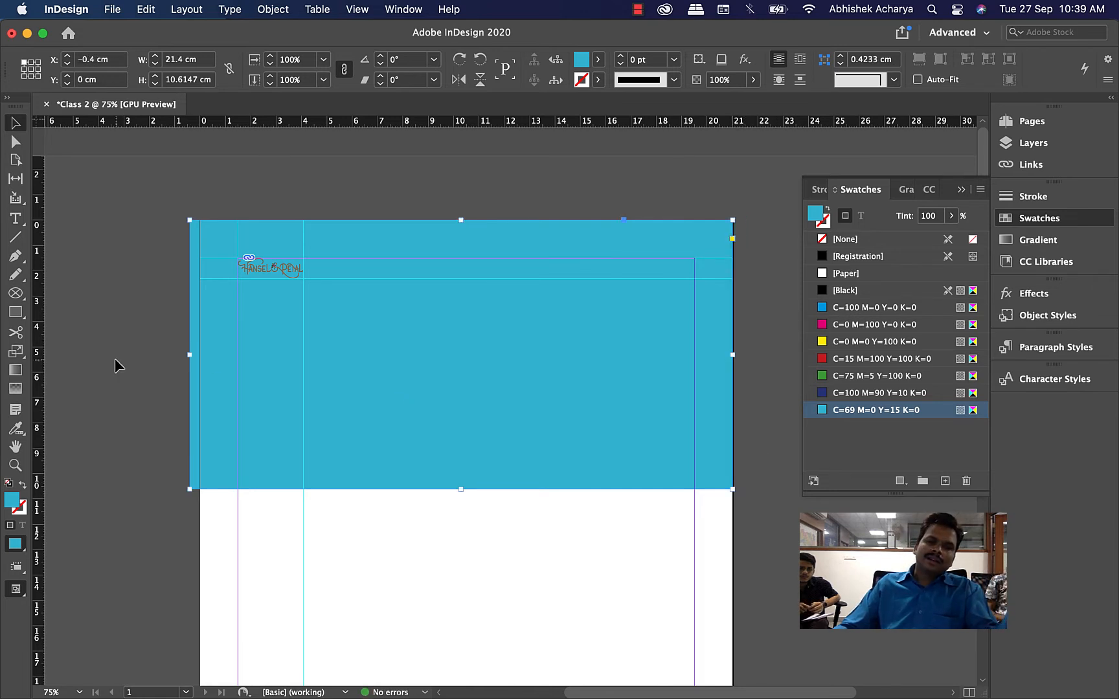
left_click_drag(189, 355, 200, 356)
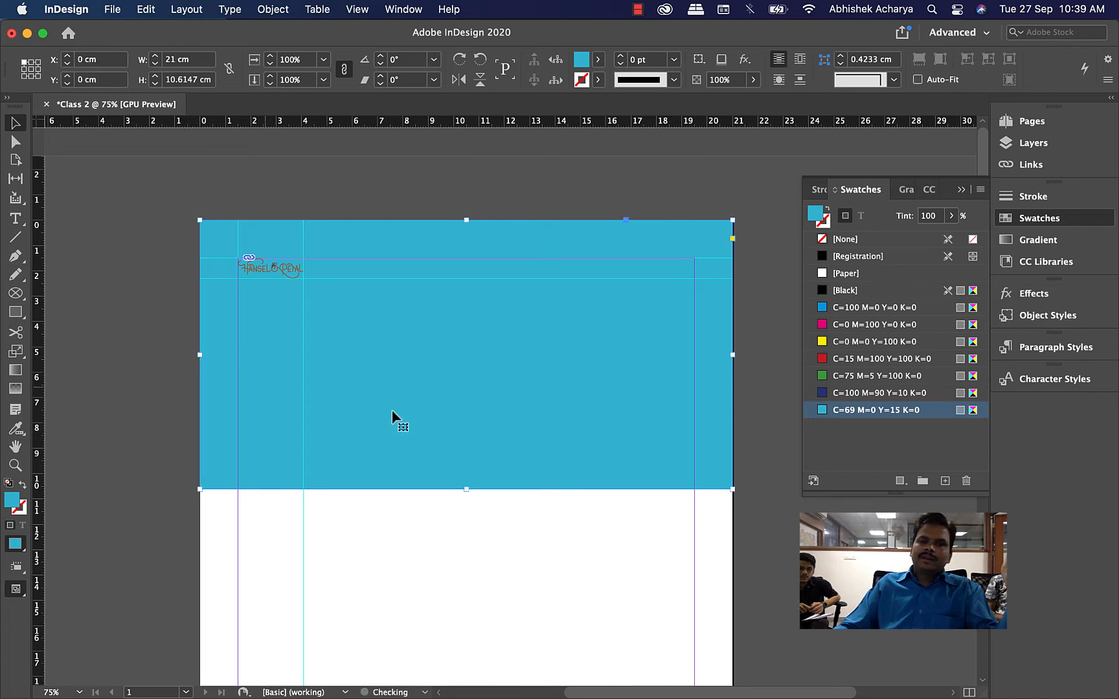
left_click(772, 557)
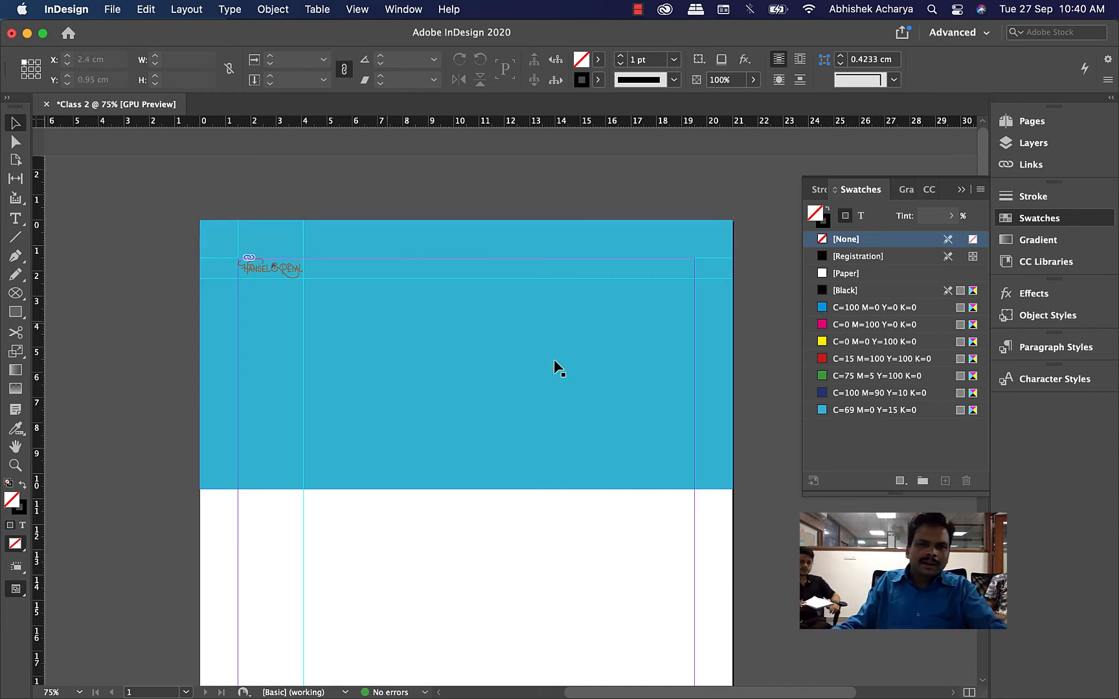
Open the header rectangle's fill colour for editing and pick the dark red-brown #3d0000.
left_click(640, 412)
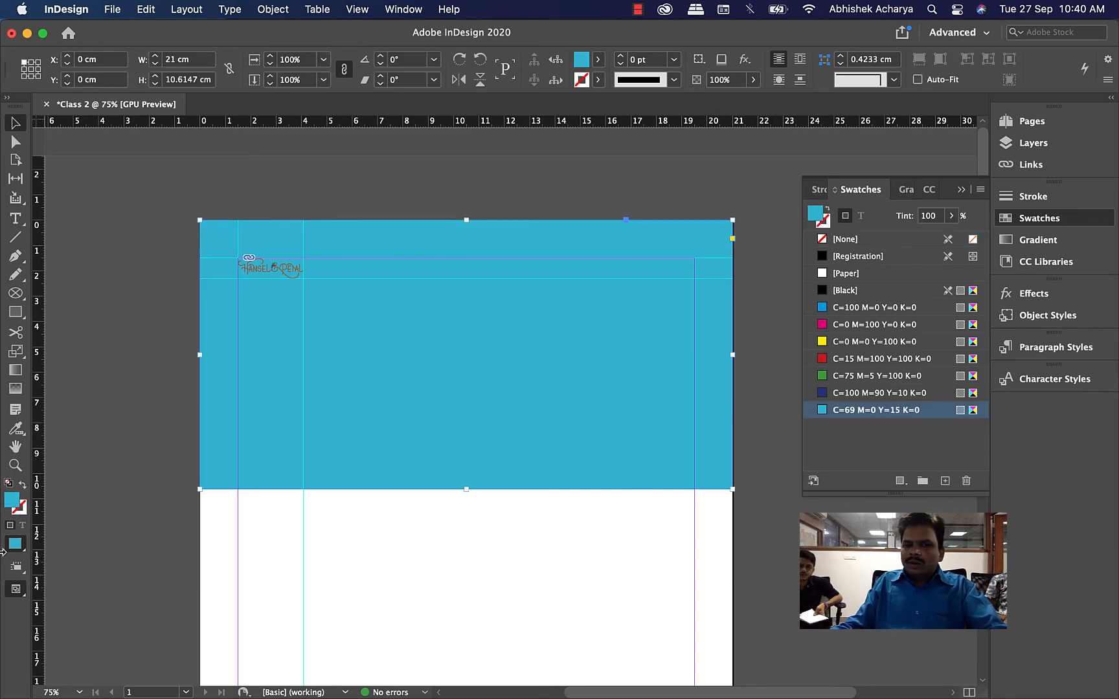
double_click(18, 501)
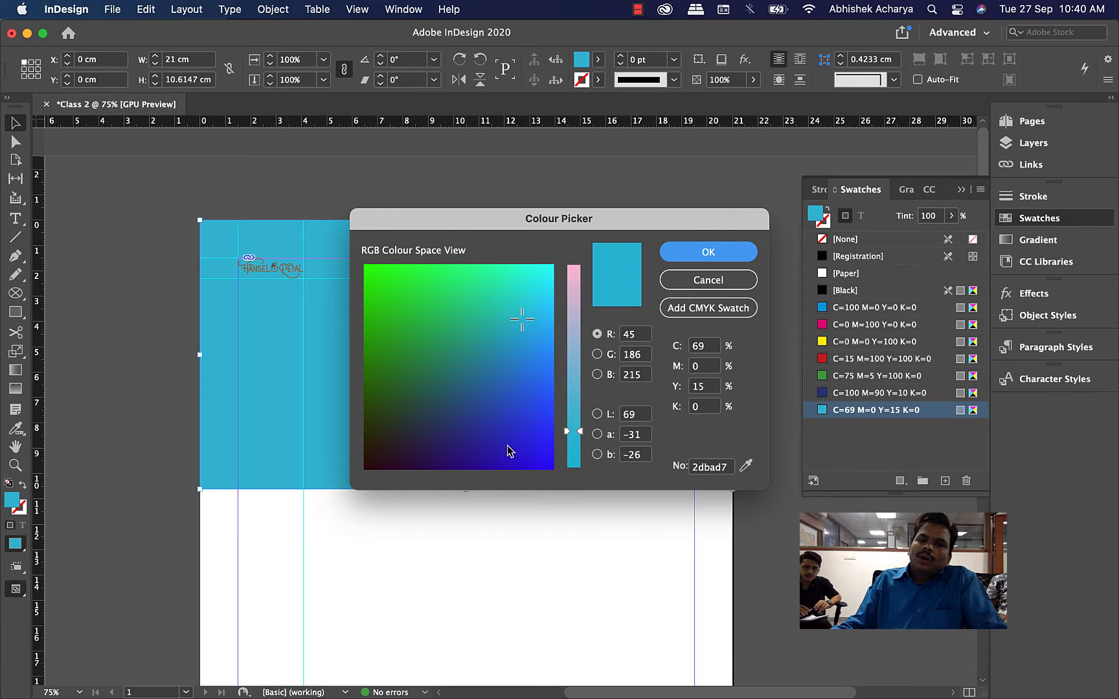
left_click_drag(508, 451, 364, 468)
left_click_drag(580, 432, 579, 419)
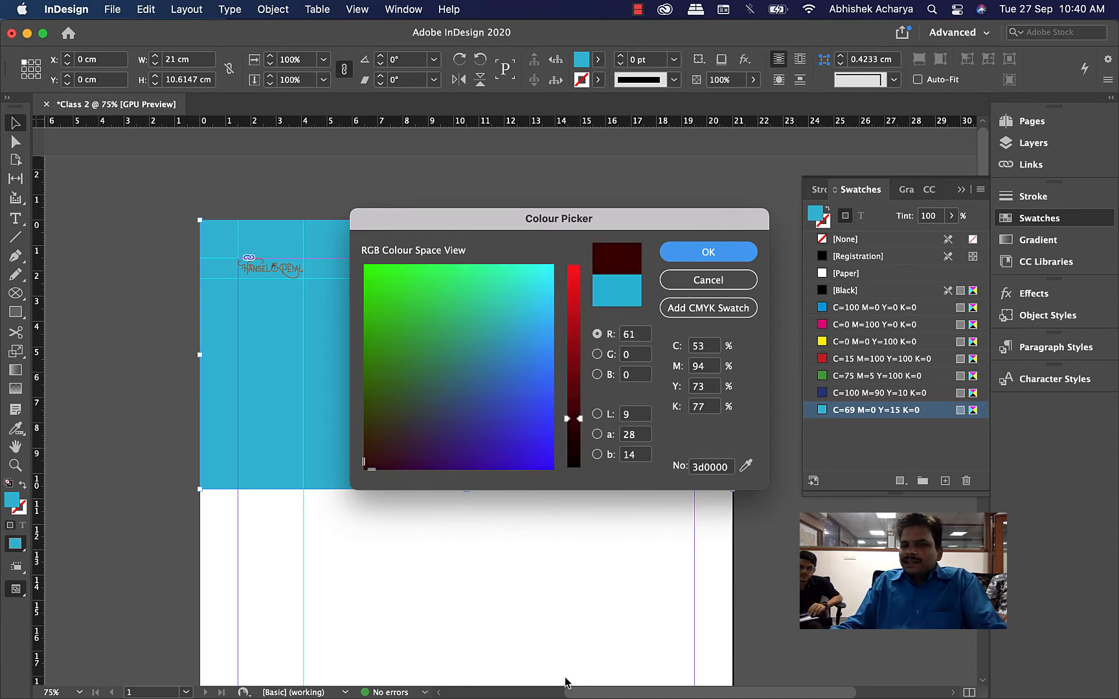
Switch to Chrome, open the Copper shade from the colorcodes.io brown colours, and copy its hex code B77729.
mouse_move(500, 687)
left_click(504, 660)
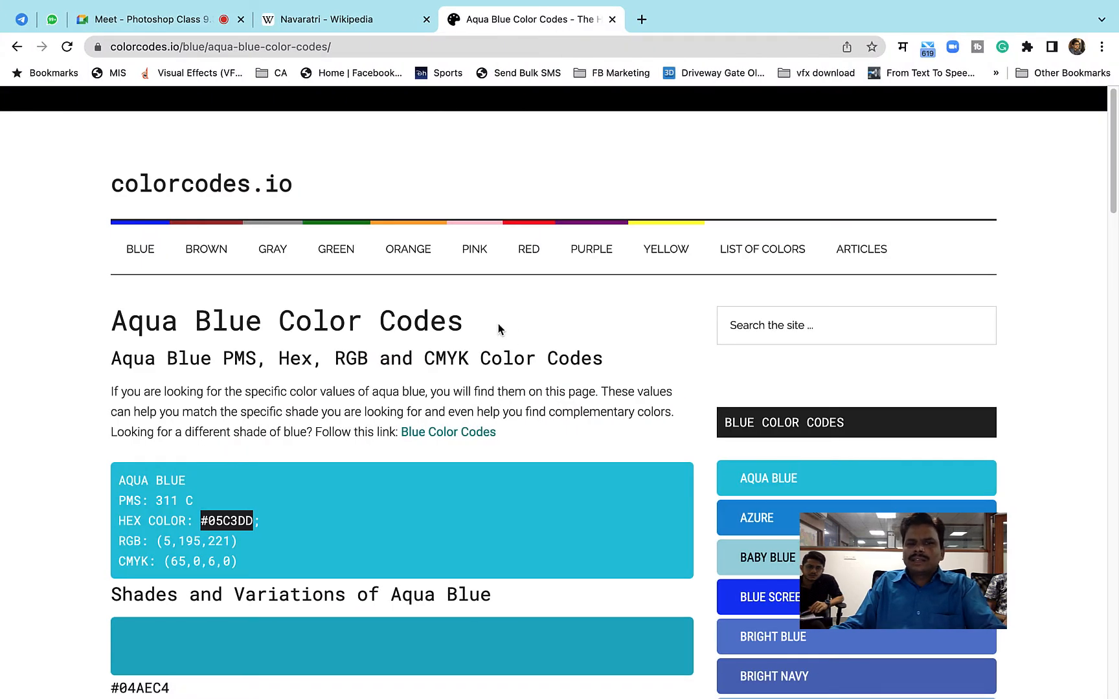
left_click(210, 253)
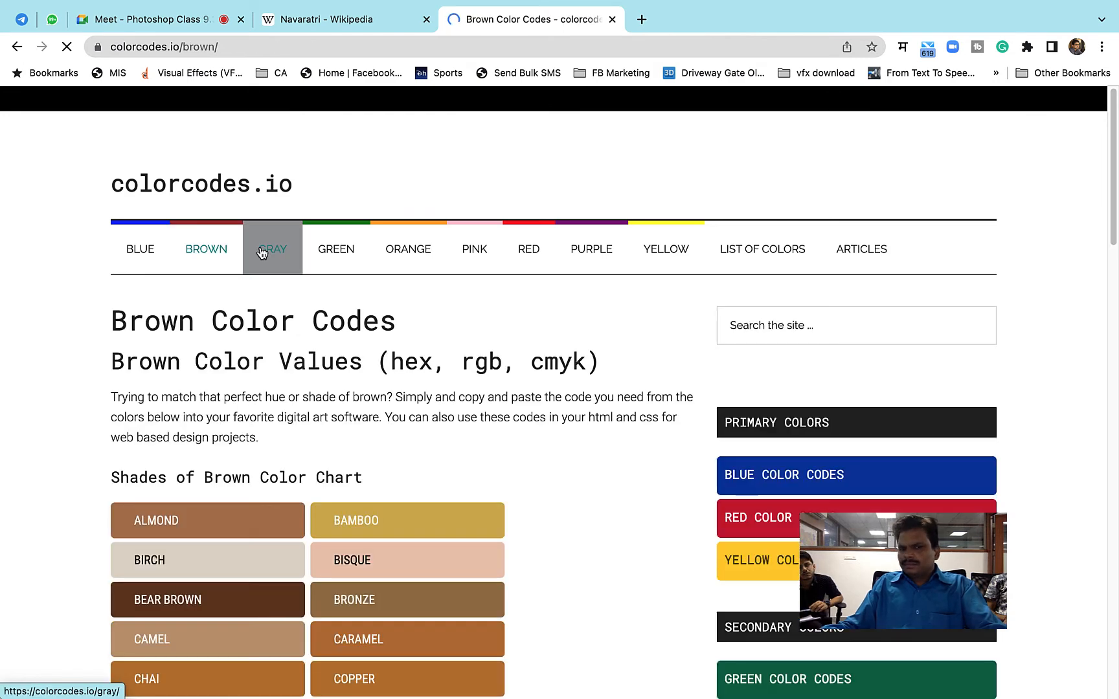
scroll(305, 563, "down", 3)
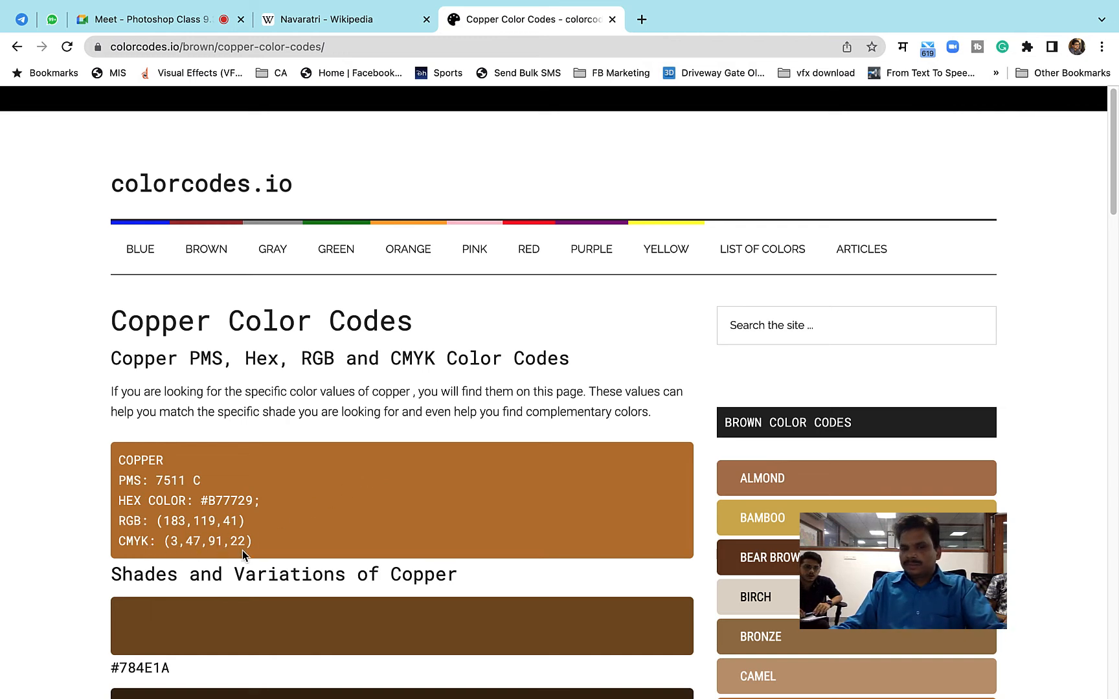
left_click_drag(209, 499, 256, 500)
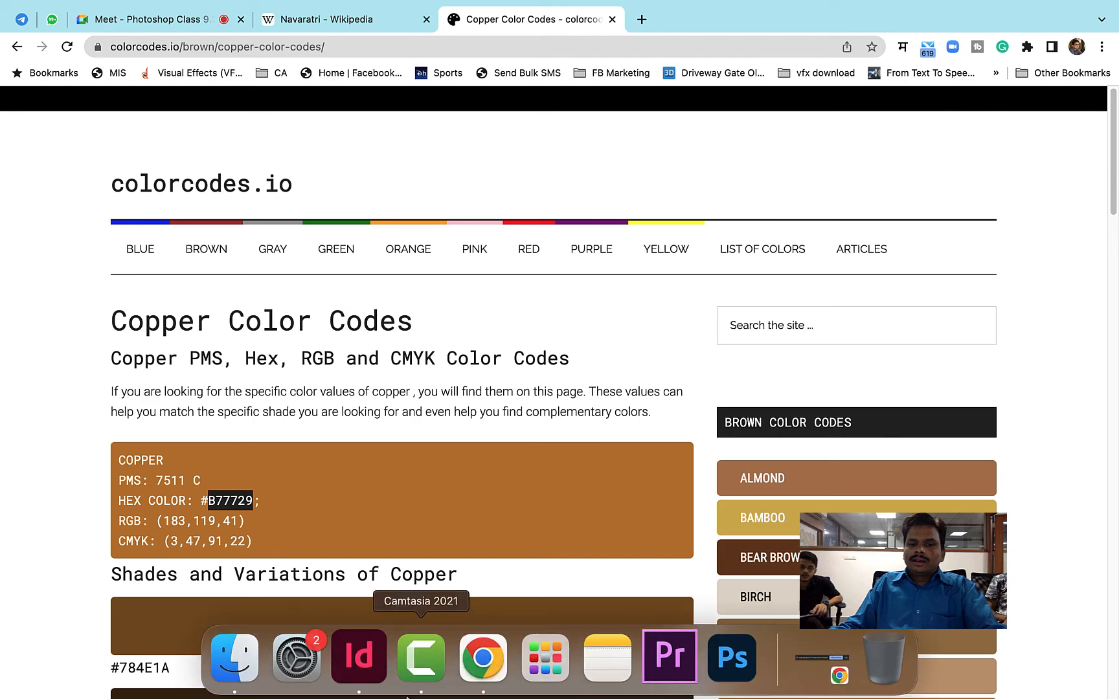
Switch back to InDesign, set the header rectangle's fill to hex b77729, and add that colour as a new swatch.
left_click(377, 660)
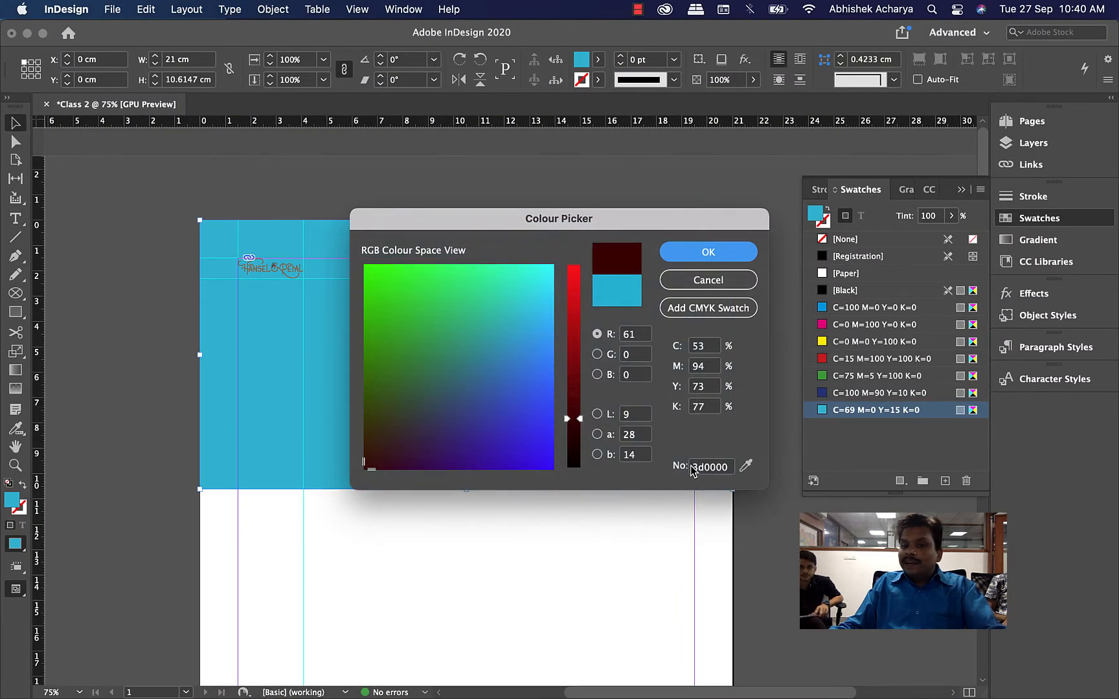
double_click(728, 466)
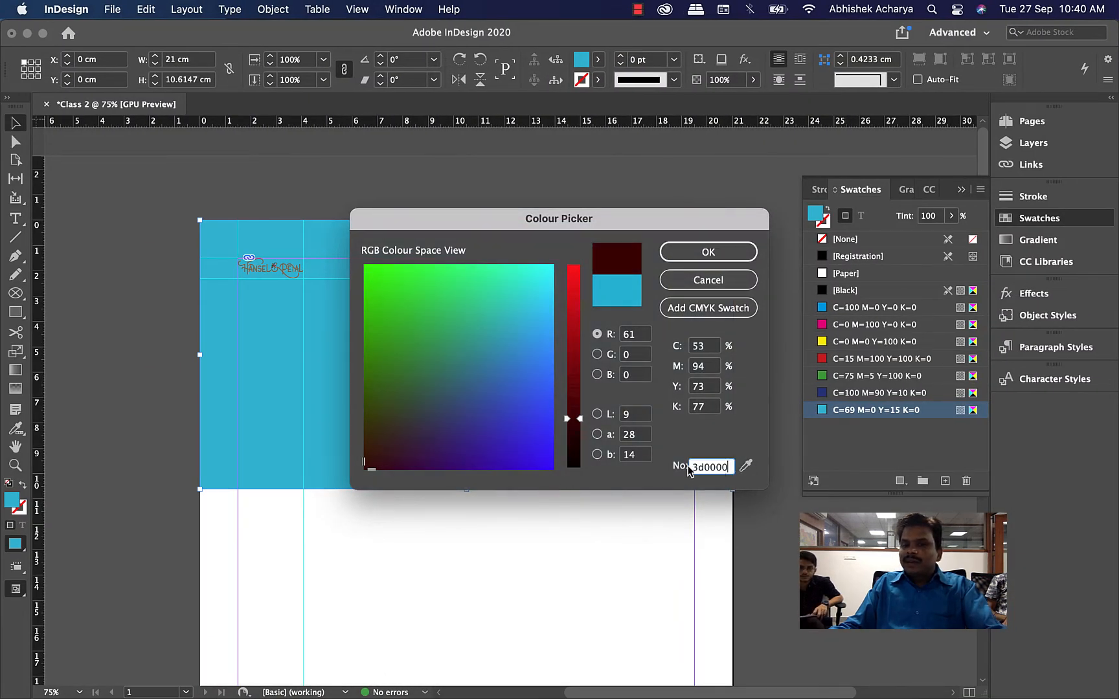
type("b77729")
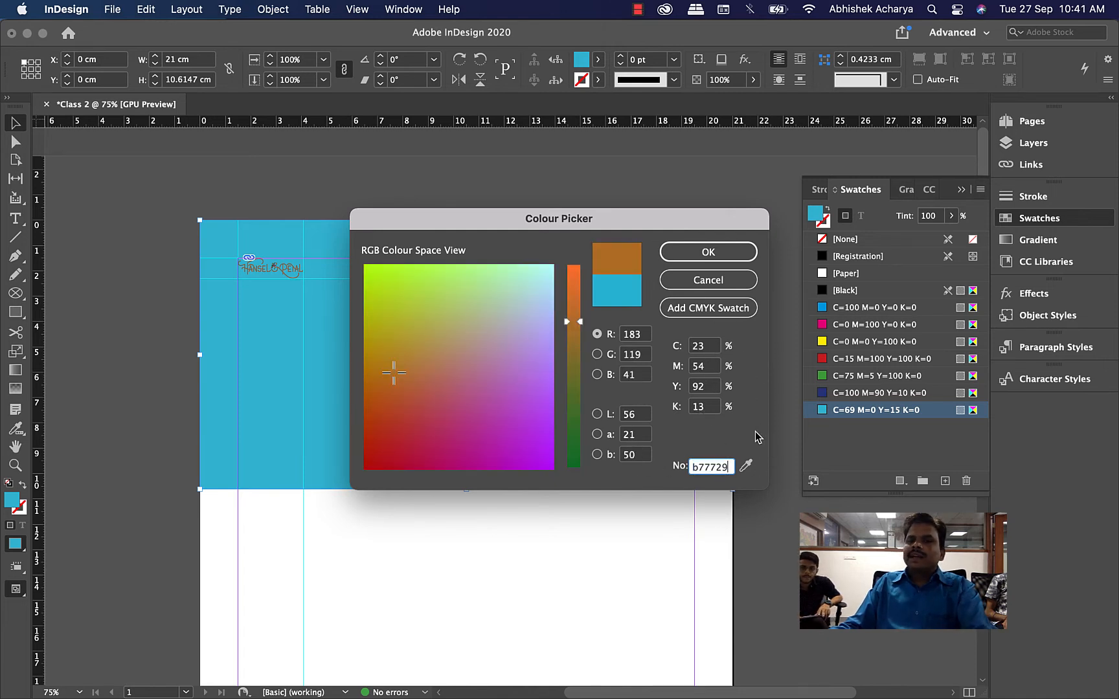
left_click(694, 254)
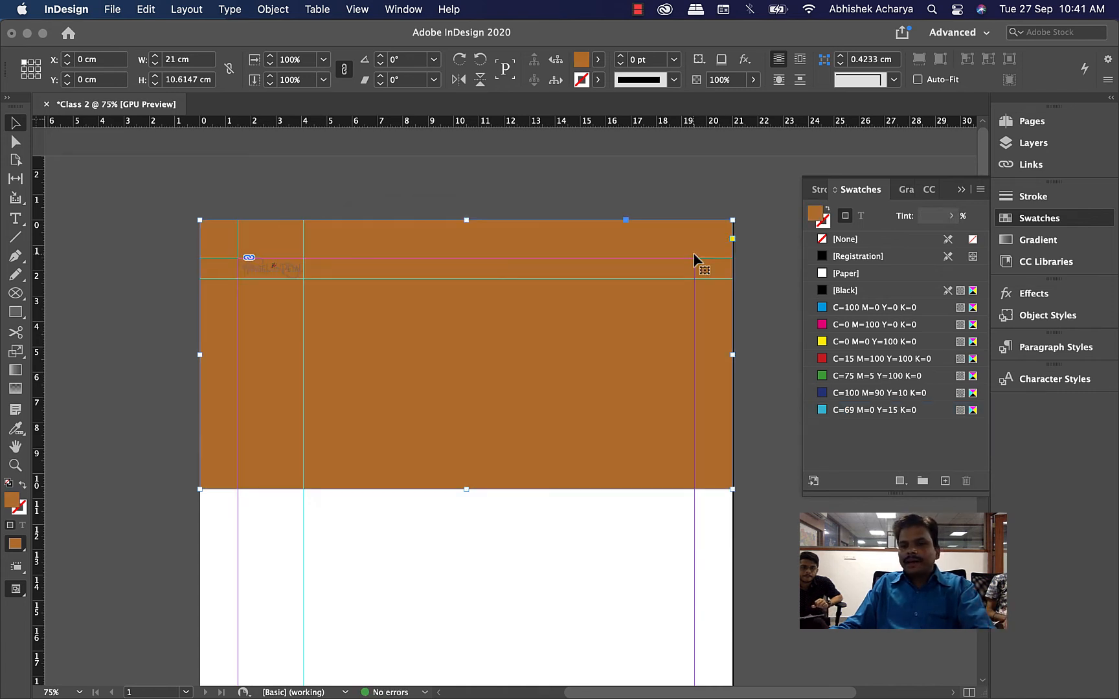
left_click(945, 481)
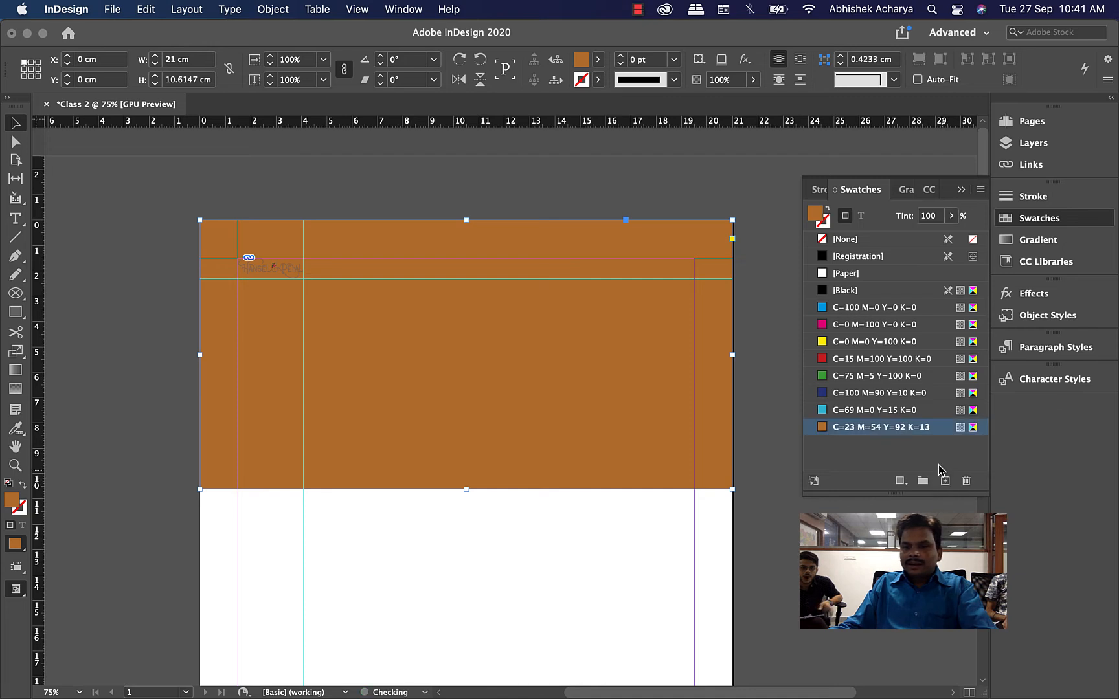
Turn off naming by colour value for the new brown swatch and rename it DIZVIZ Brown.
double_click(912, 431)
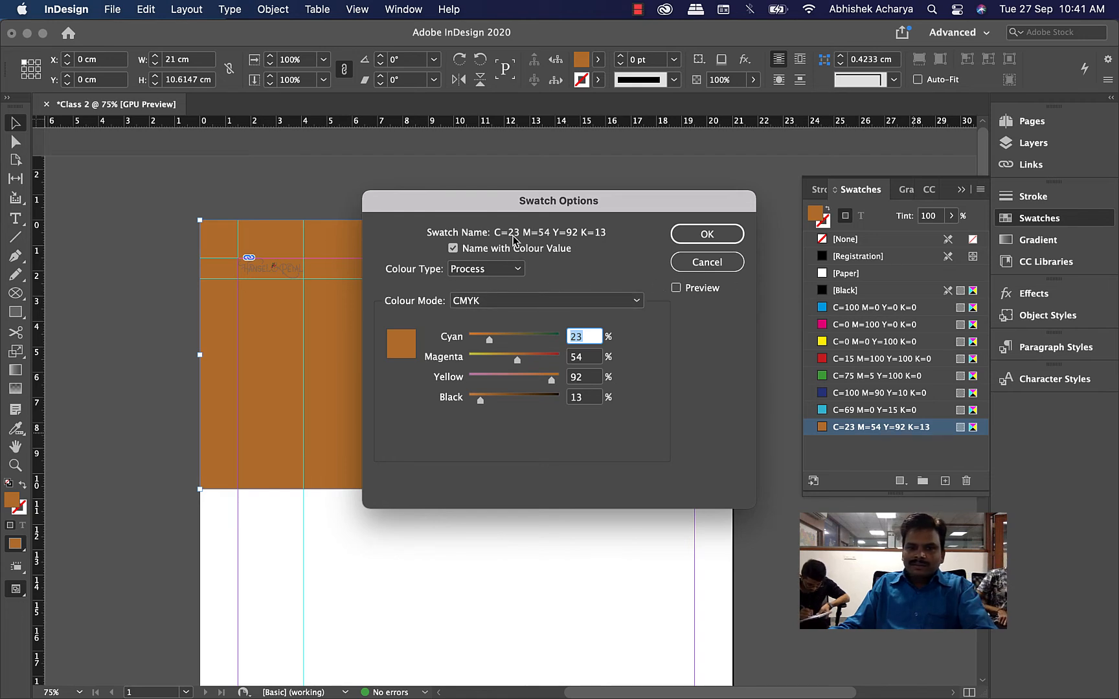
left_click(495, 249)
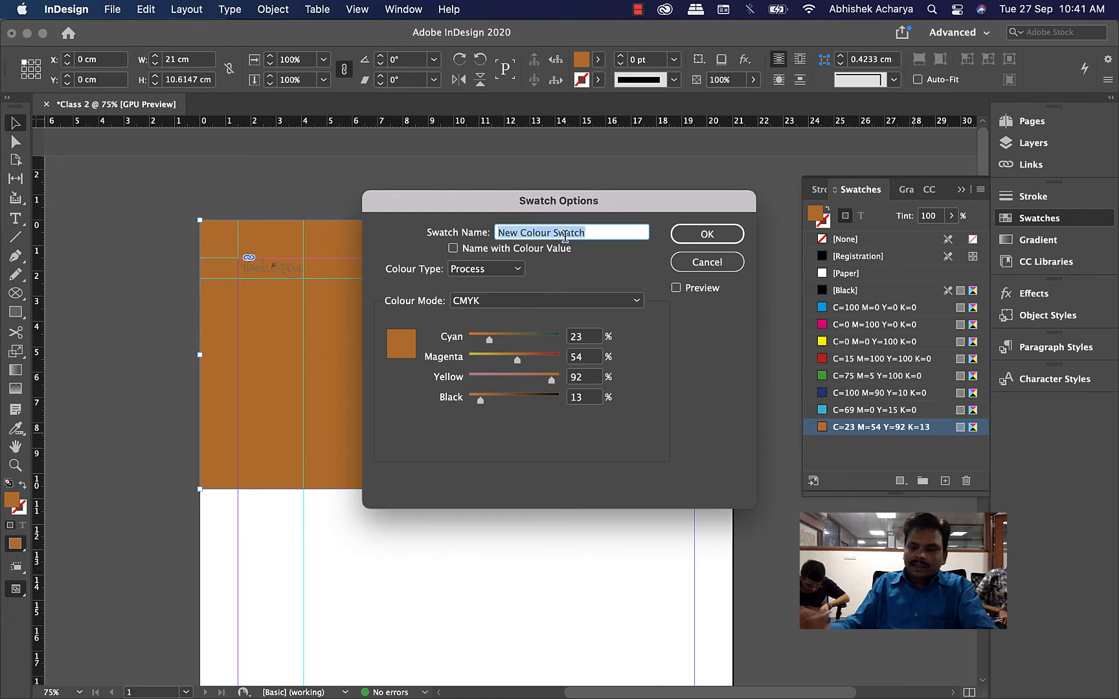
type("S")
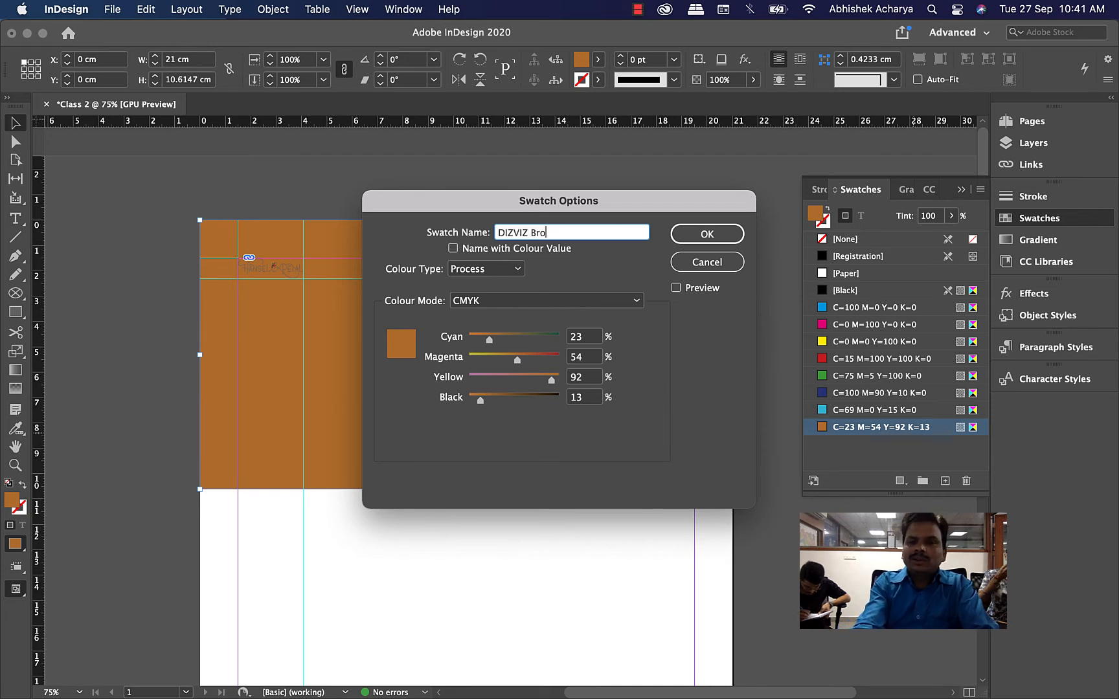
type("n")
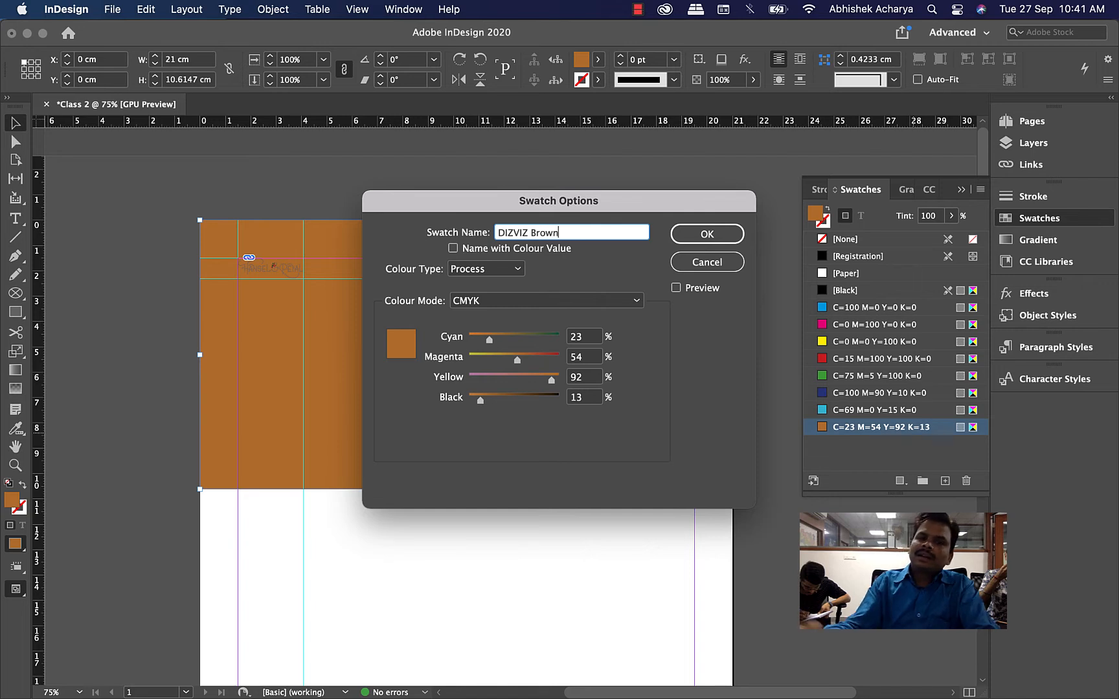
left_click(706, 233)
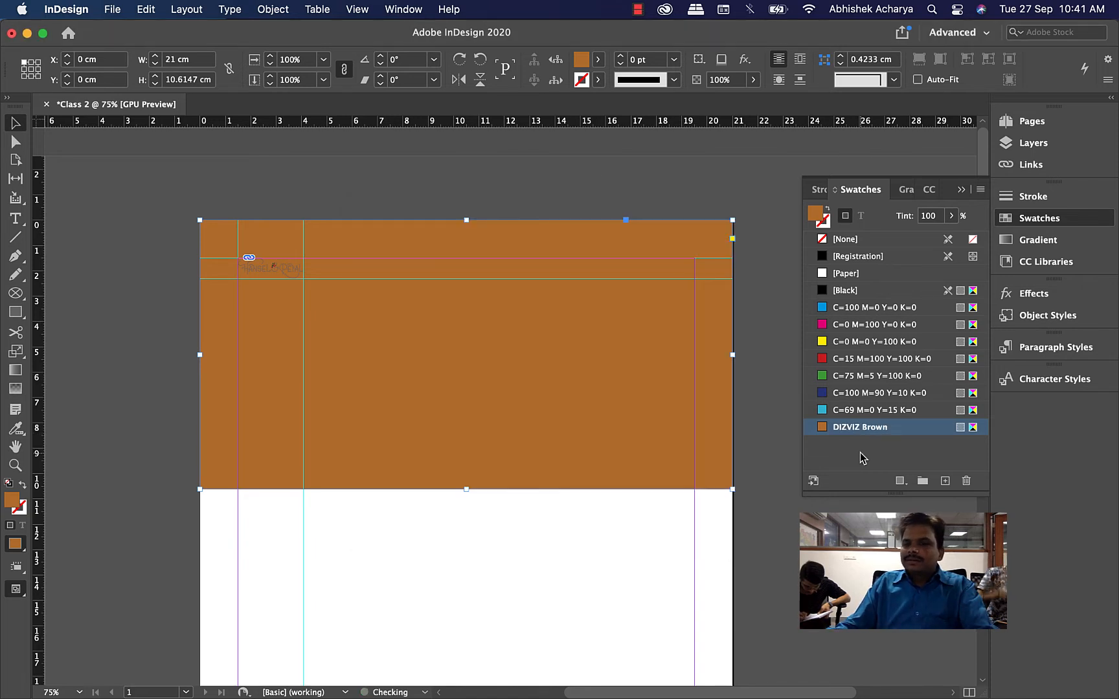
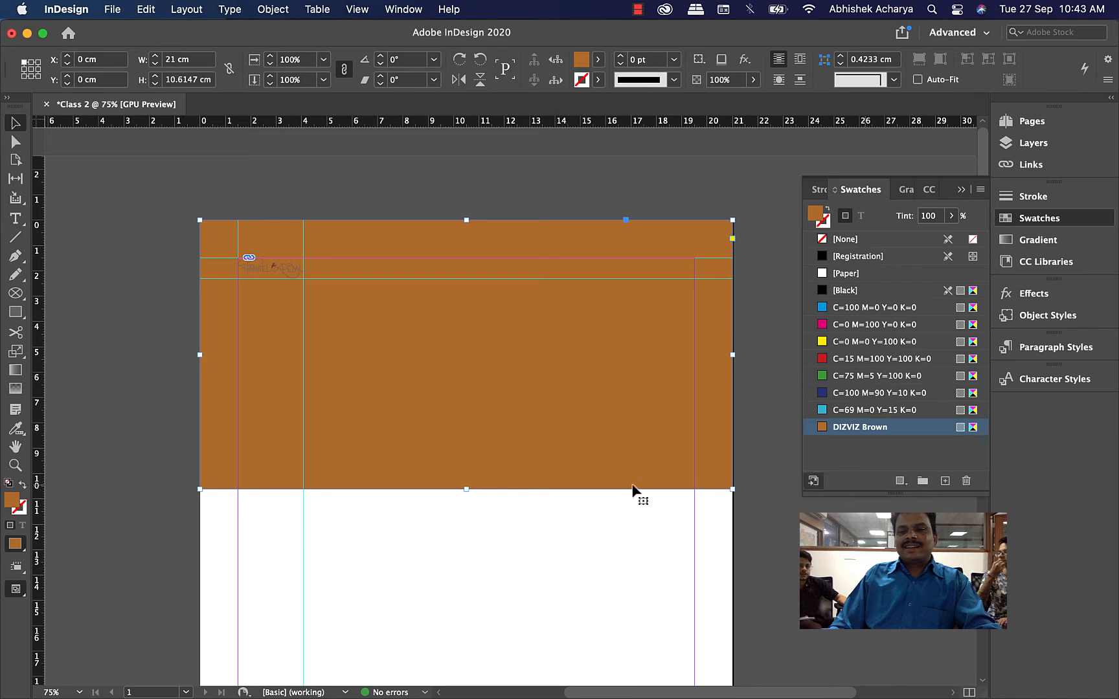
Change the header rectangle's fill to pale yellow #ffff98, add the colour as a new swatch, and deselect the rectangle.
double_click(11, 502)
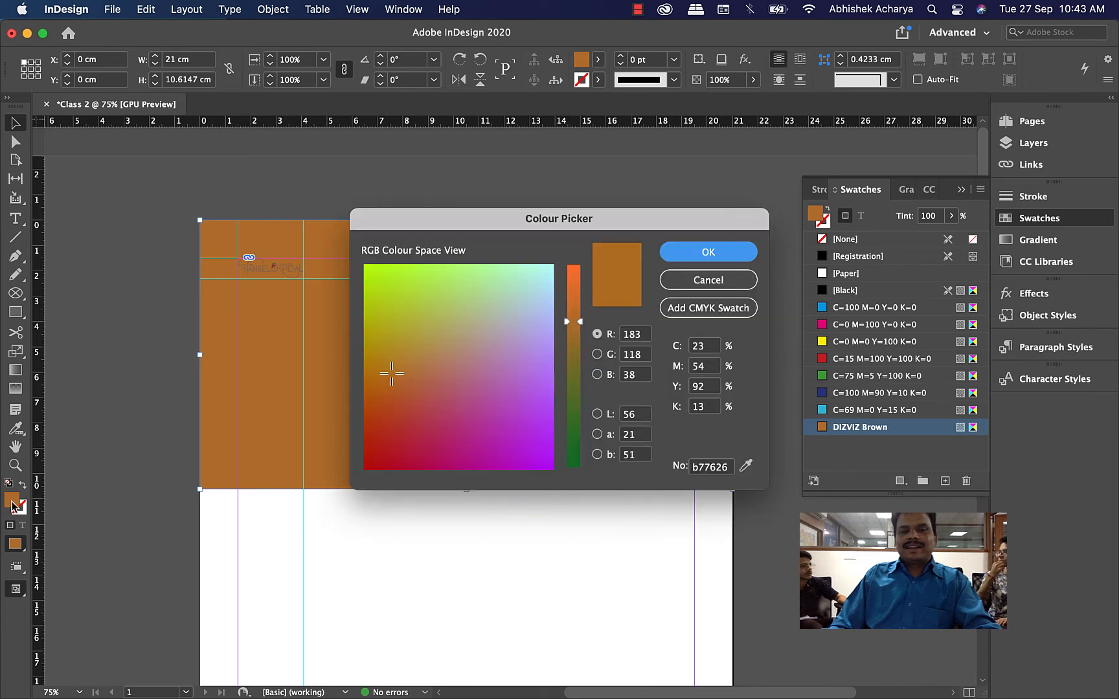
left_click(712, 408)
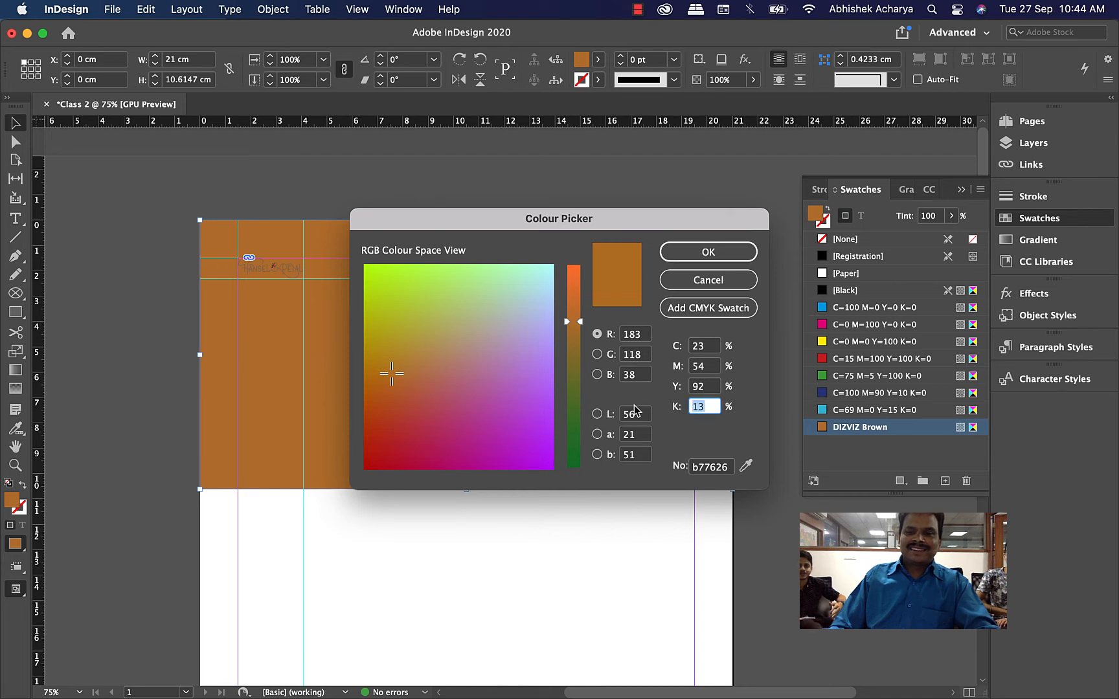
left_click(597, 356)
left_click(596, 374)
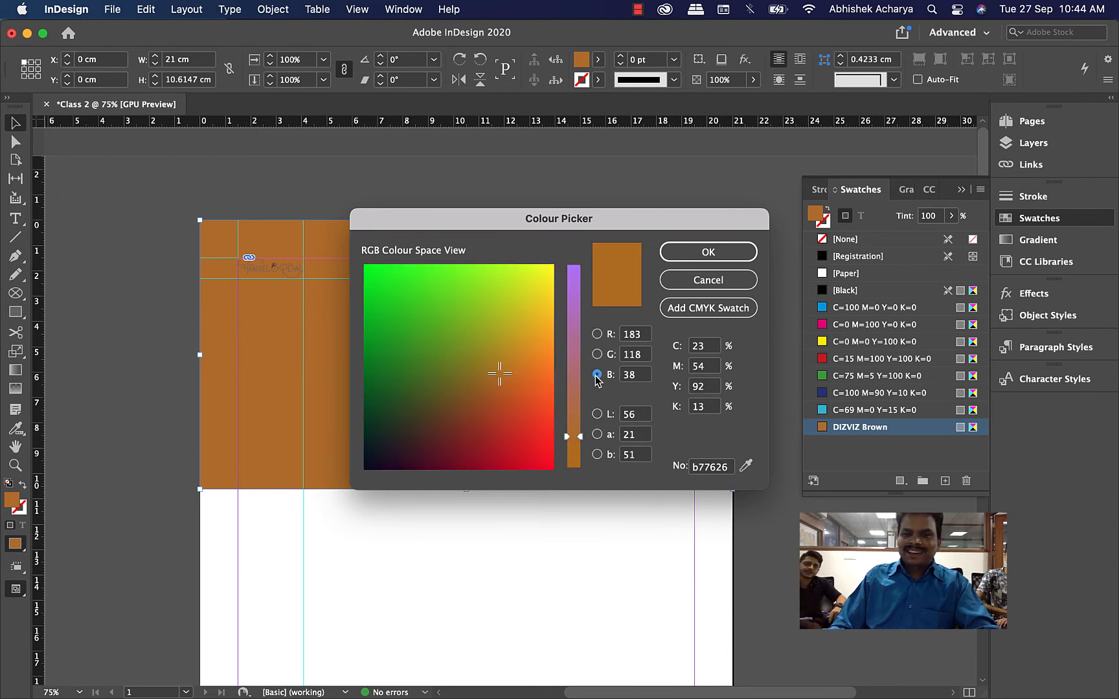
left_click_drag(497, 362, 565, 239)
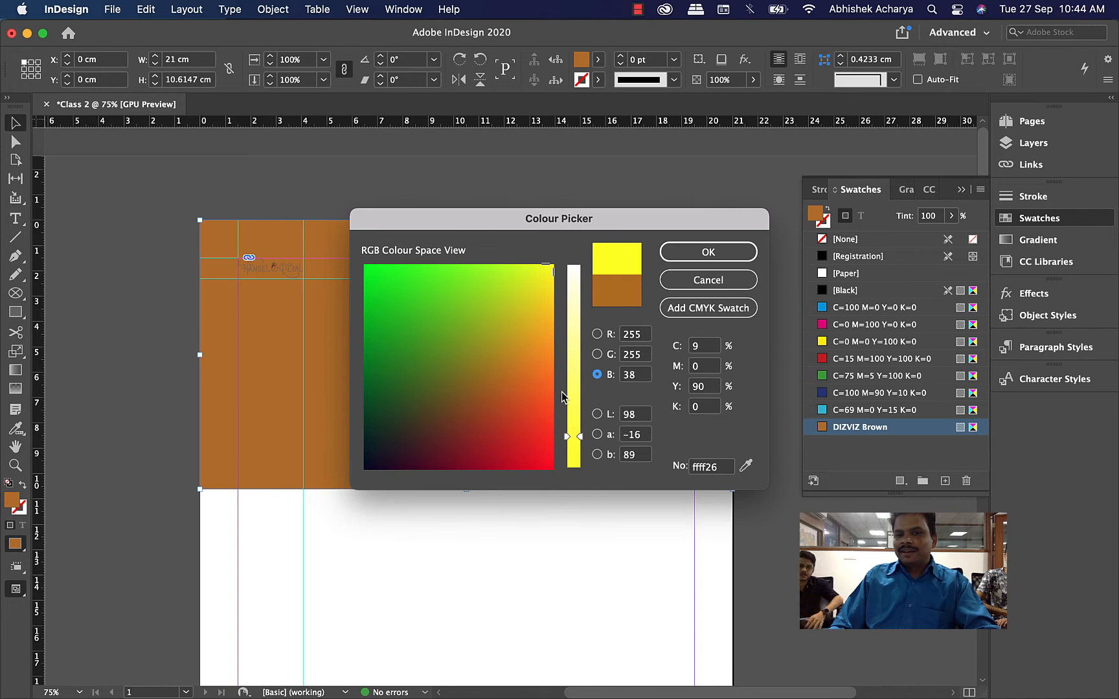
left_click_drag(581, 380, 576, 347)
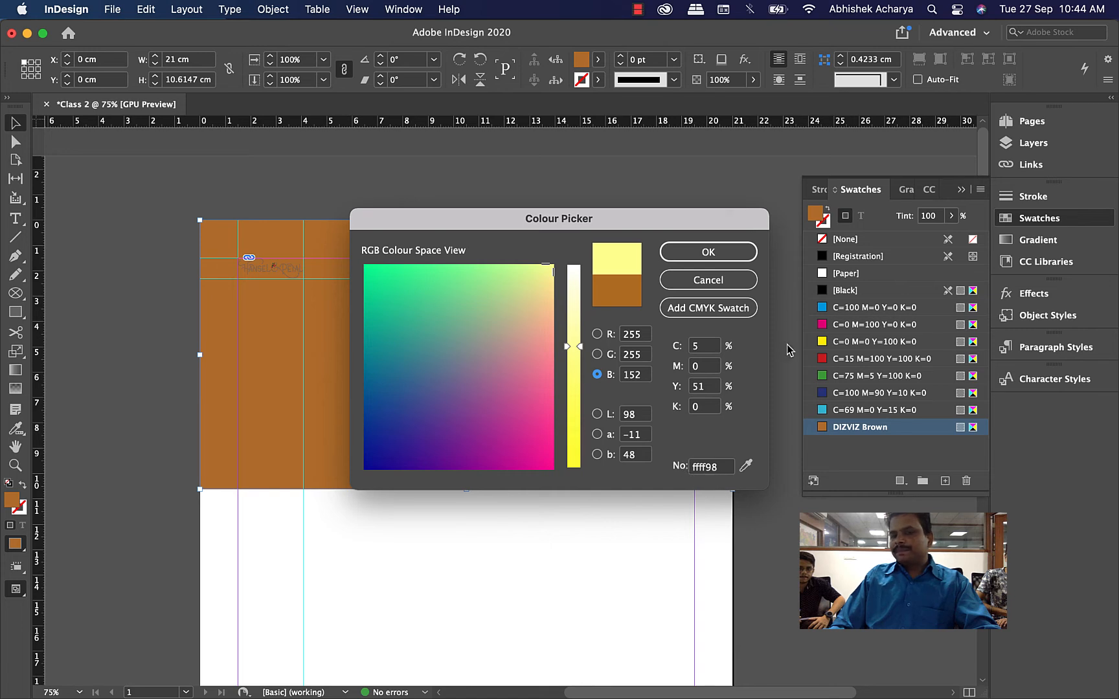
left_click(708, 251)
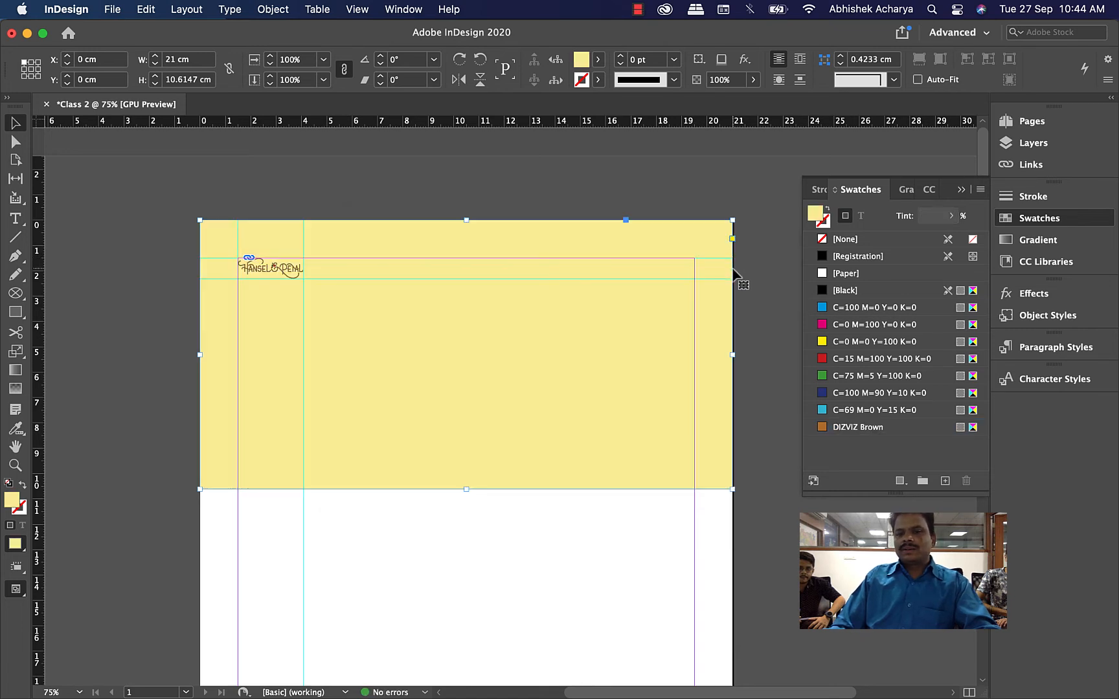
left_click(945, 482)
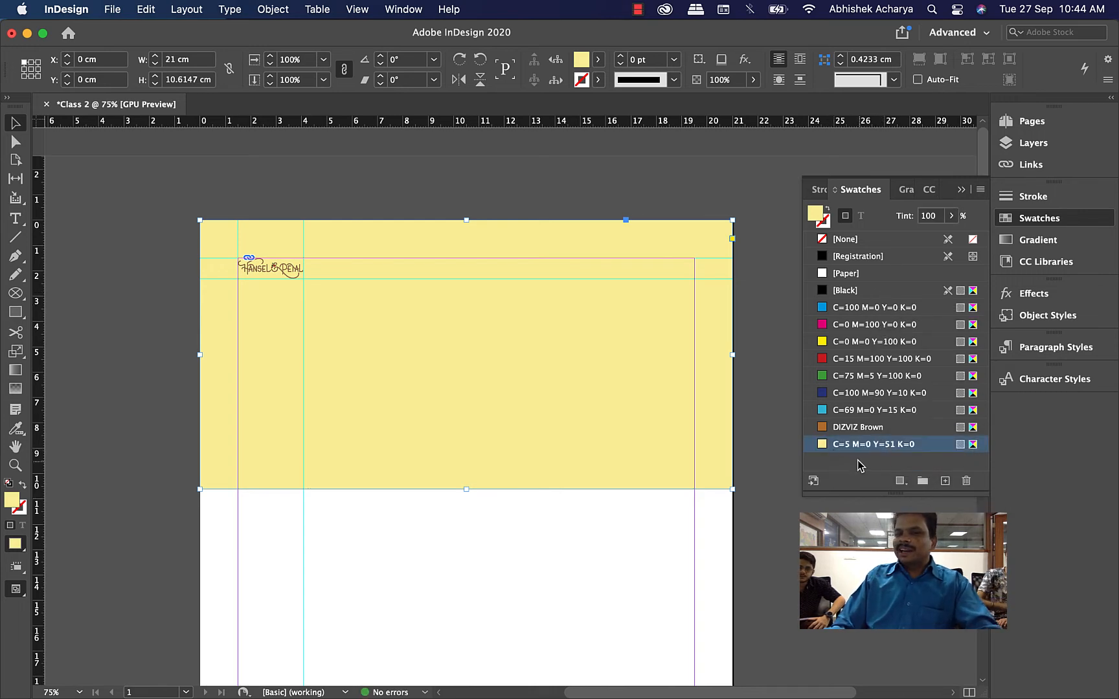
left_click(738, 495)
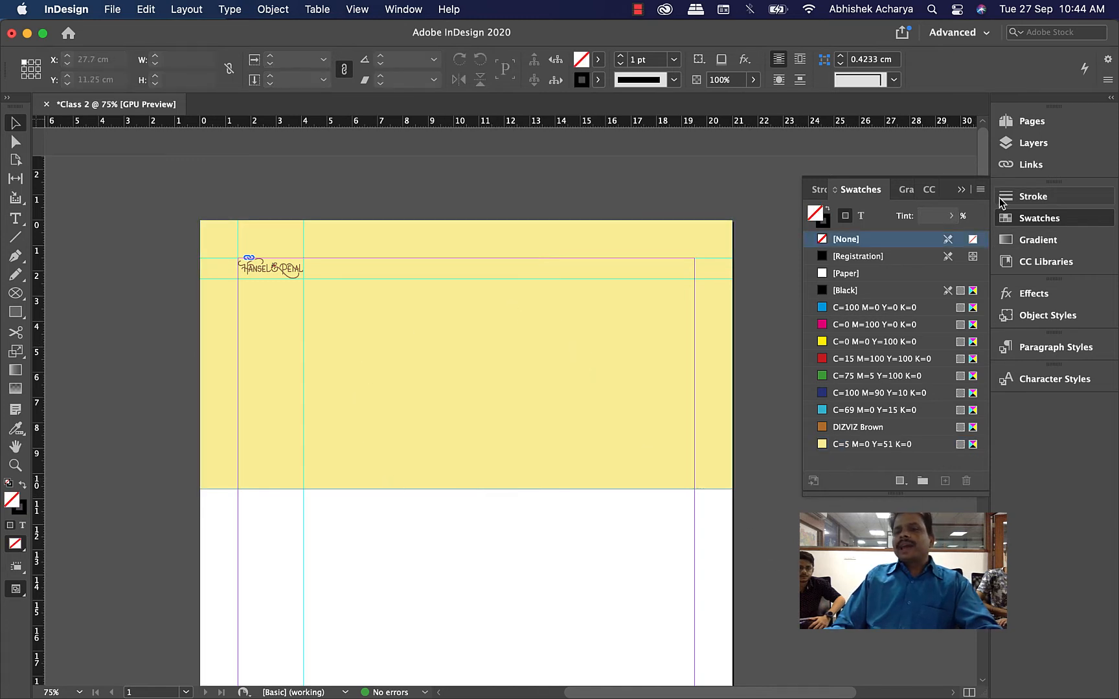
Show the document's layers, hide and show the rectangle once, and highlight its entry under Layer 1.
left_click(1026, 143)
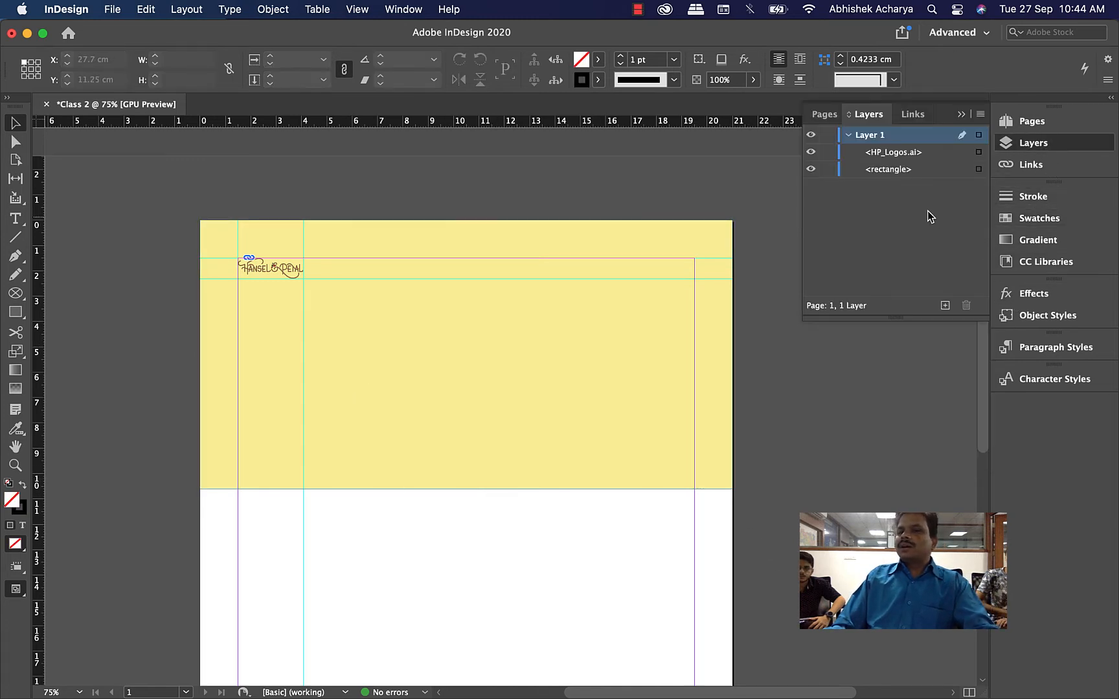
left_click(811, 169)
left_click(811, 169)
left_click(837, 170)
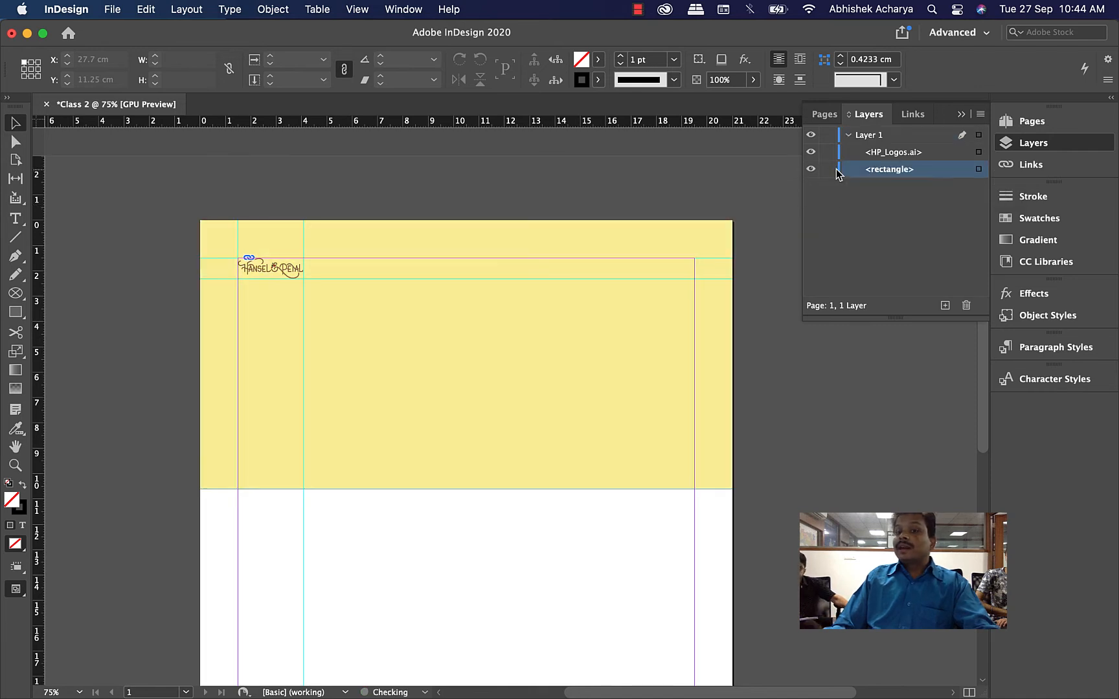
Lock and unlock the header rectangle, shorten it to about 6.45 cm high at full page width, and deselect it.
left_click(828, 169)
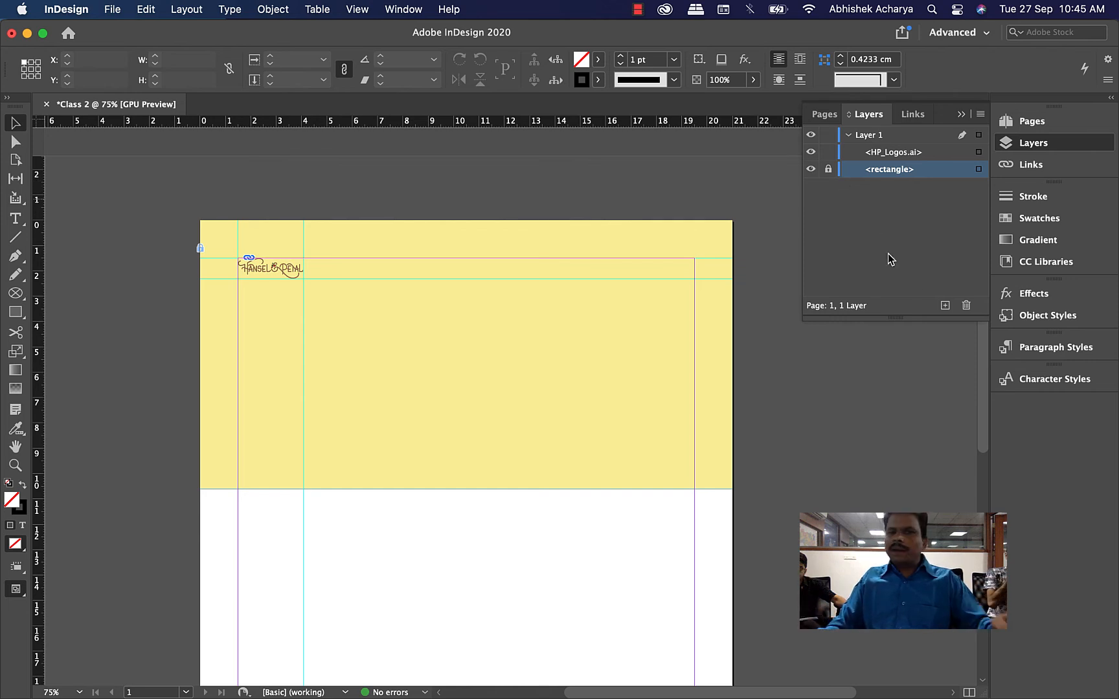
left_click(829, 169)
left_click(522, 472)
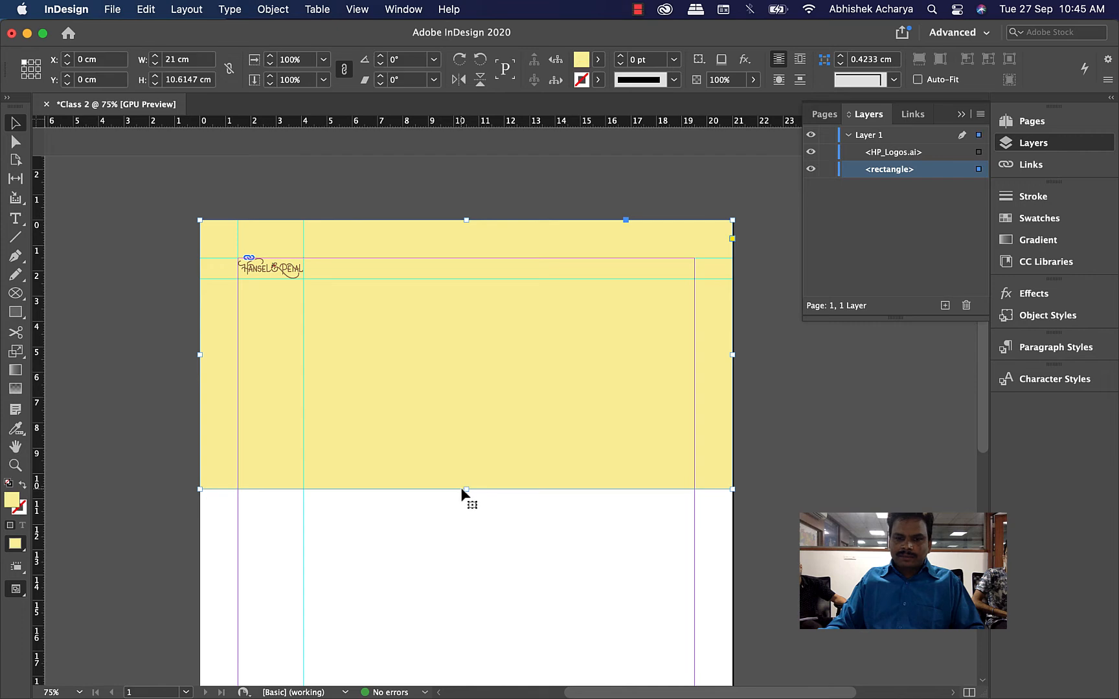
left_click_drag(466, 491, 470, 384)
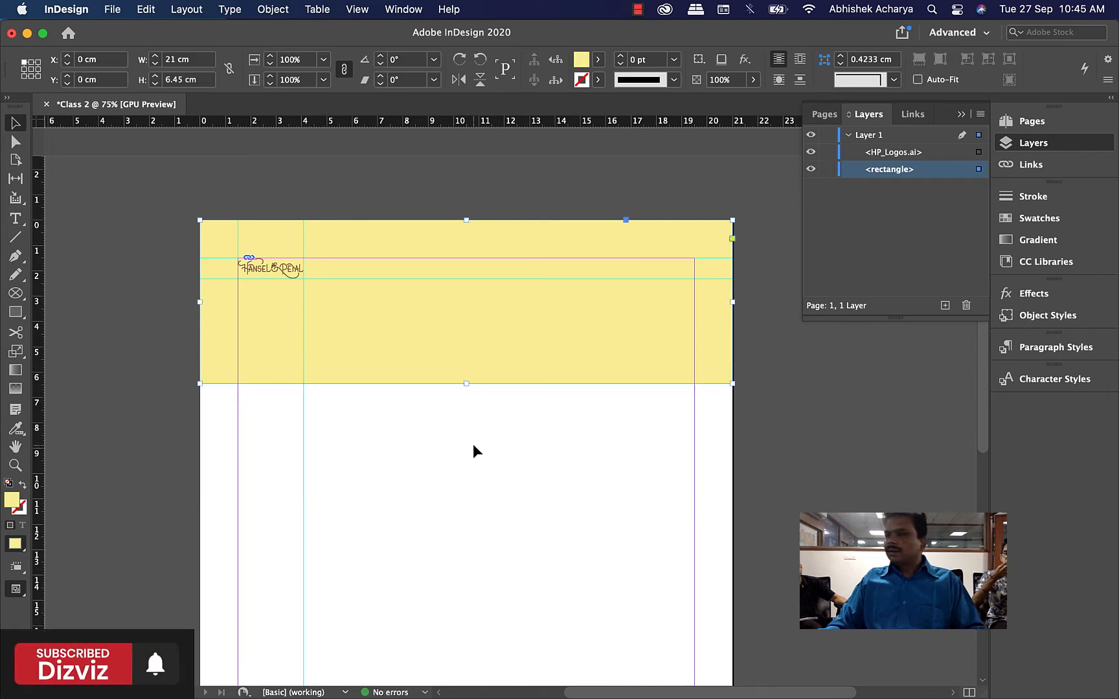
left_click(473, 443)
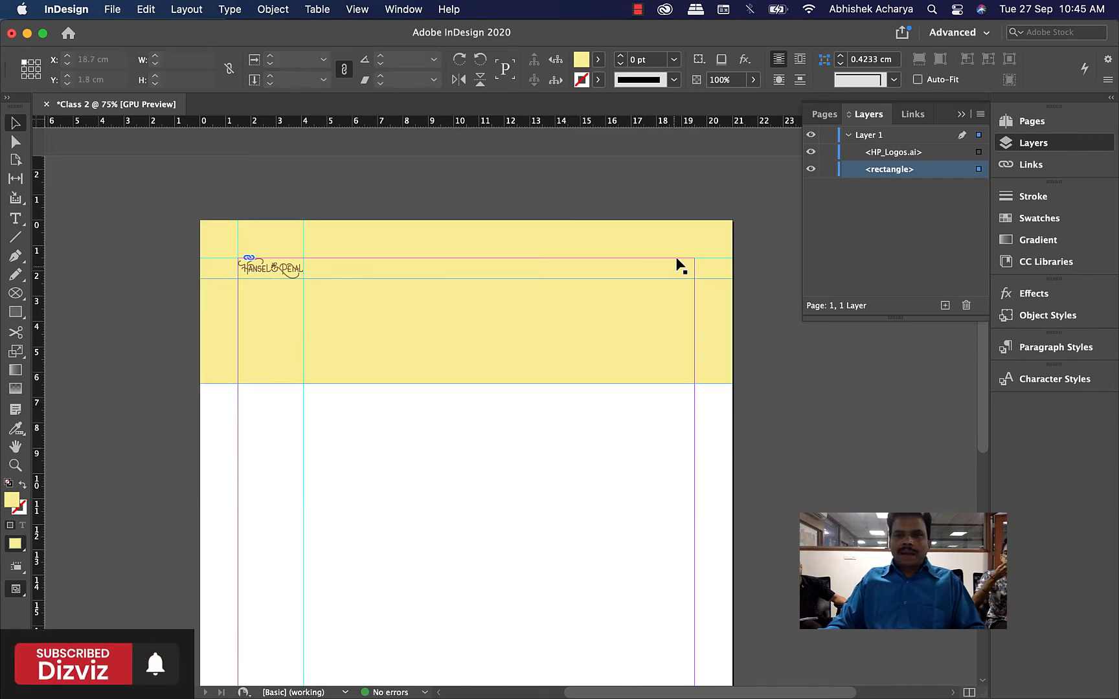
Lock the header rectangle, add a new layer above Layer 1, and collapse Layer 1's contents.
left_click(828, 169)
left_click(946, 306)
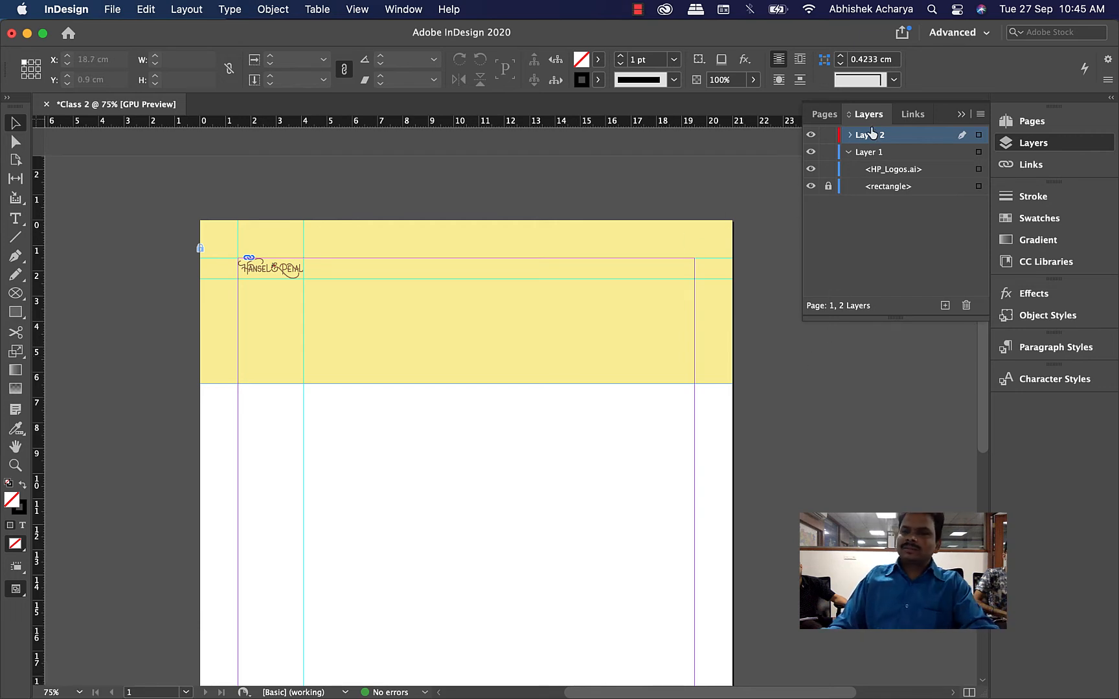
left_click(848, 152)
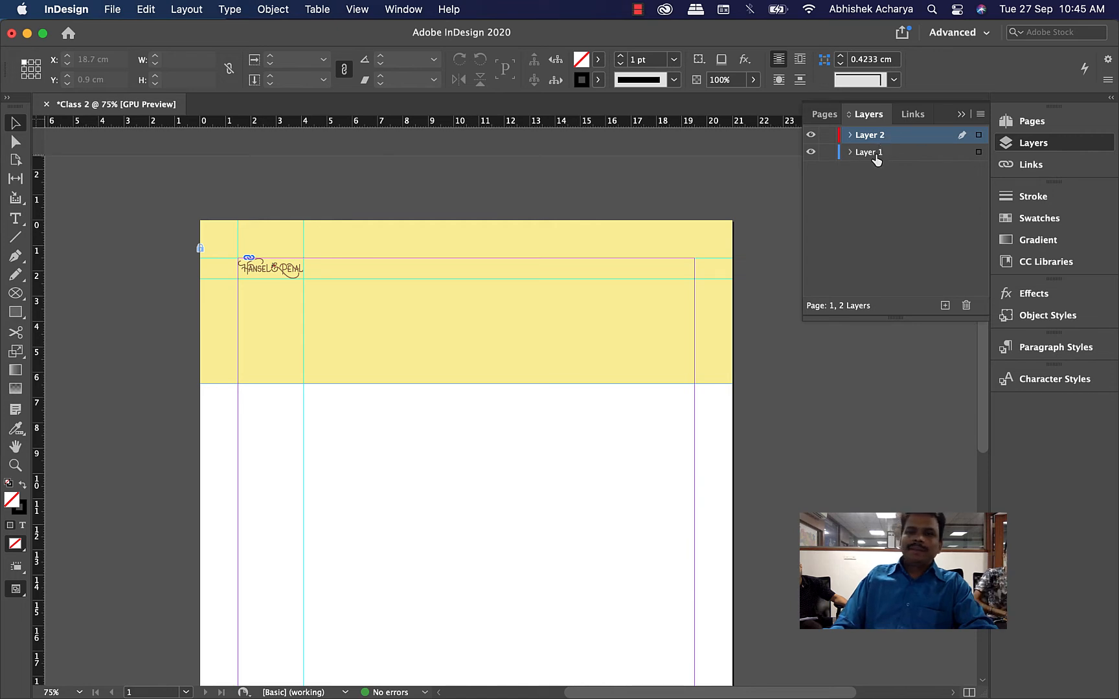
left_click_drag(875, 155, 899, 143)
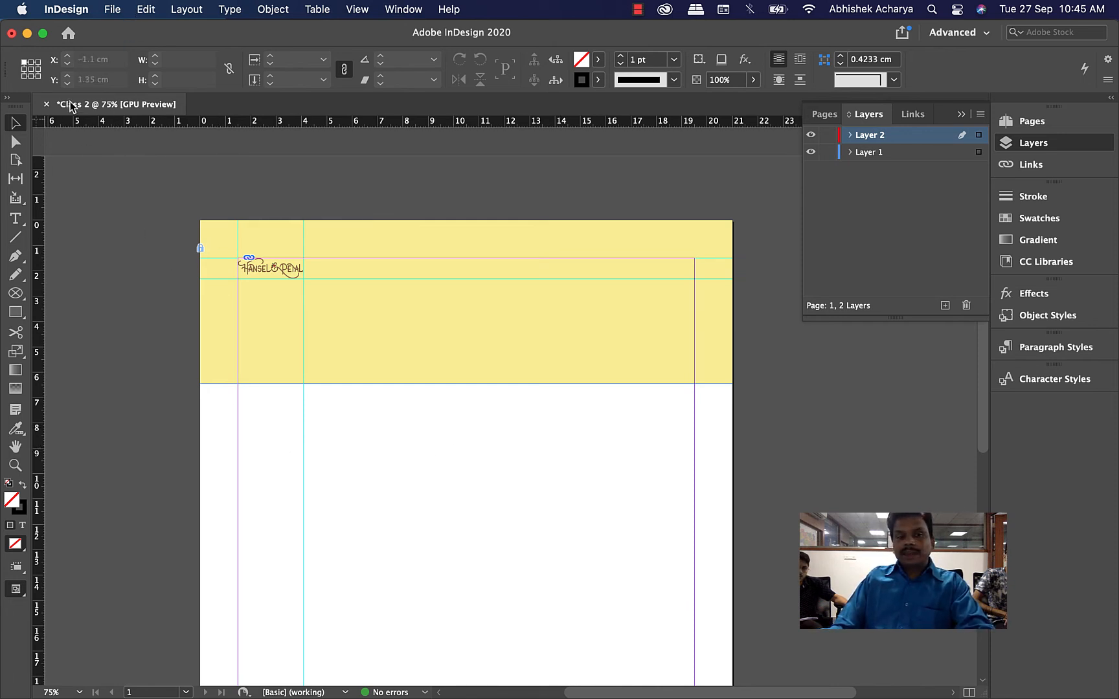
Place PinkFlowers2.psd on Layer 2 beside the logo in the header, about 7.26 × 4.95 cm, and deselect it.
left_click(91, 8)
mouse_move(112, 9)
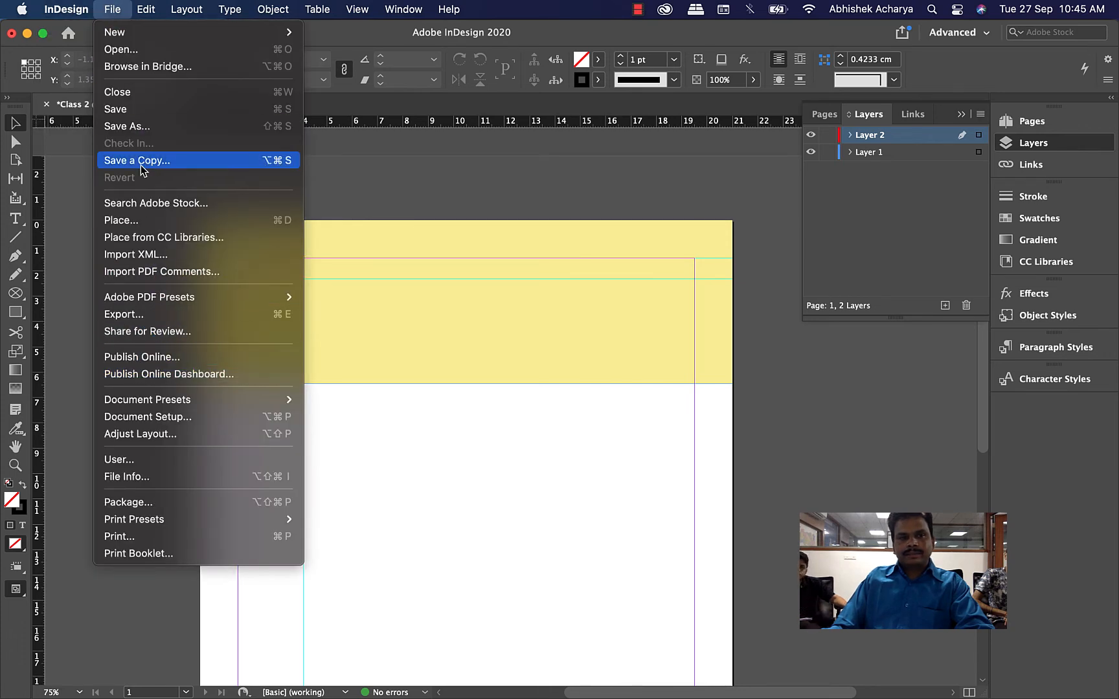
left_click(125, 222)
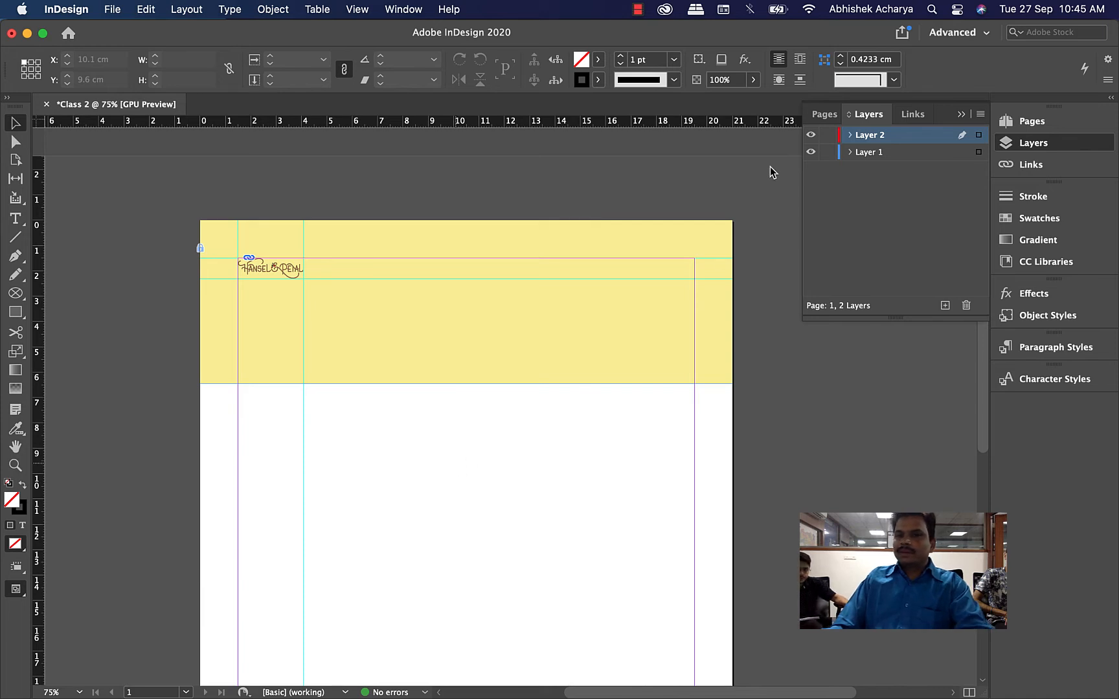
key("super+d")
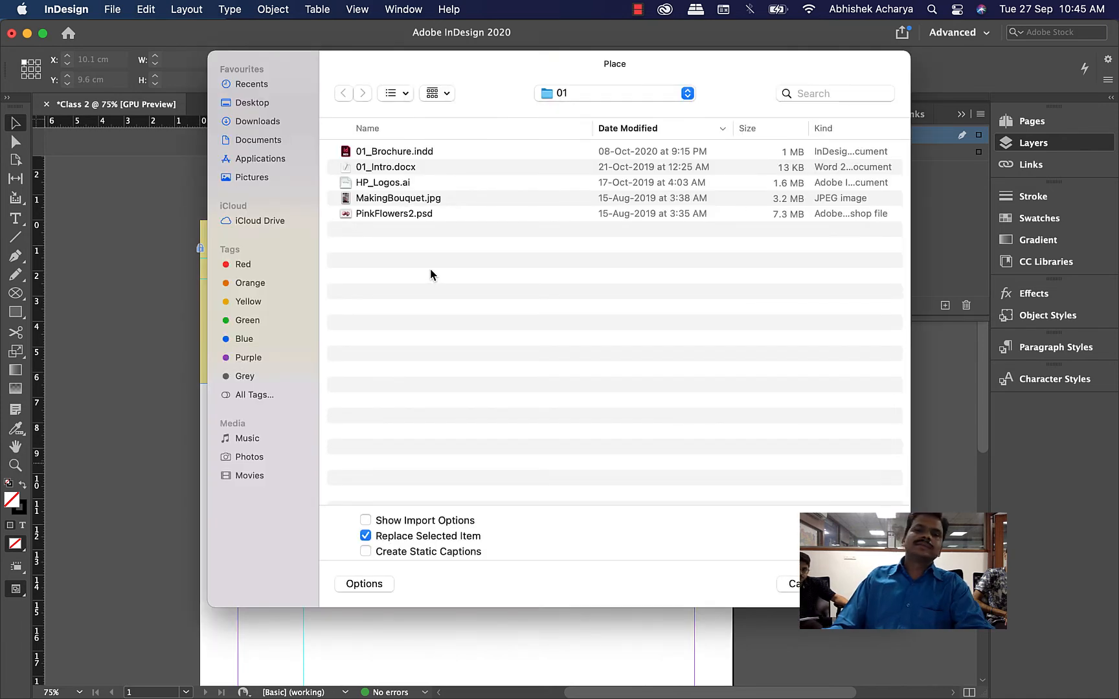
left_click(397, 217)
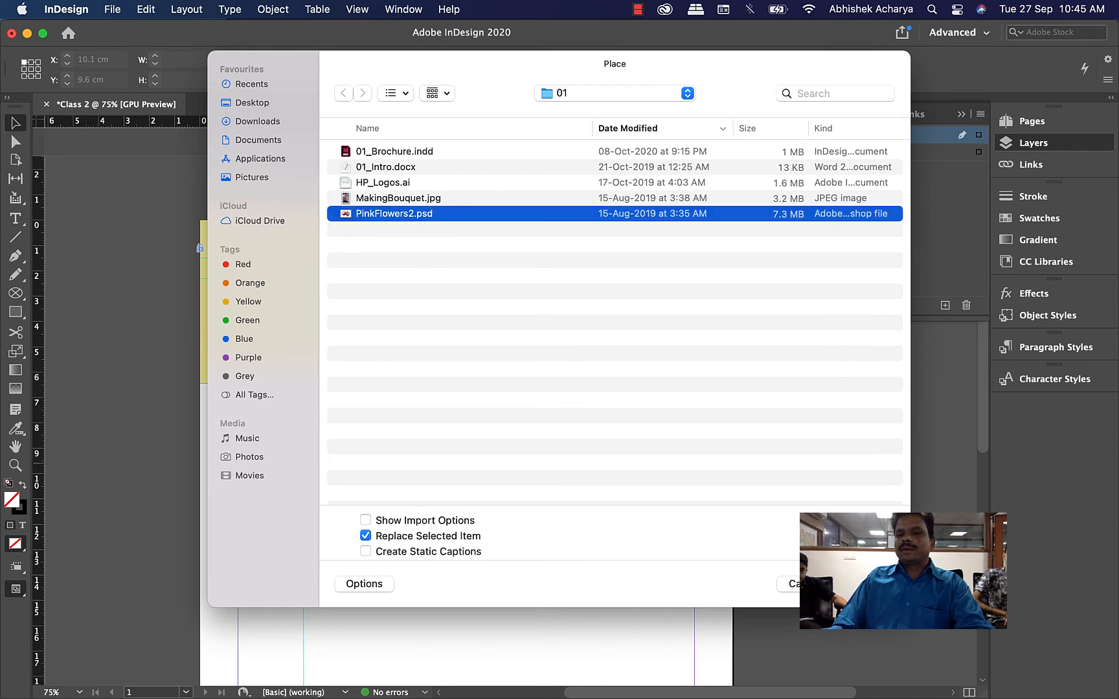
left_click(842, 584)
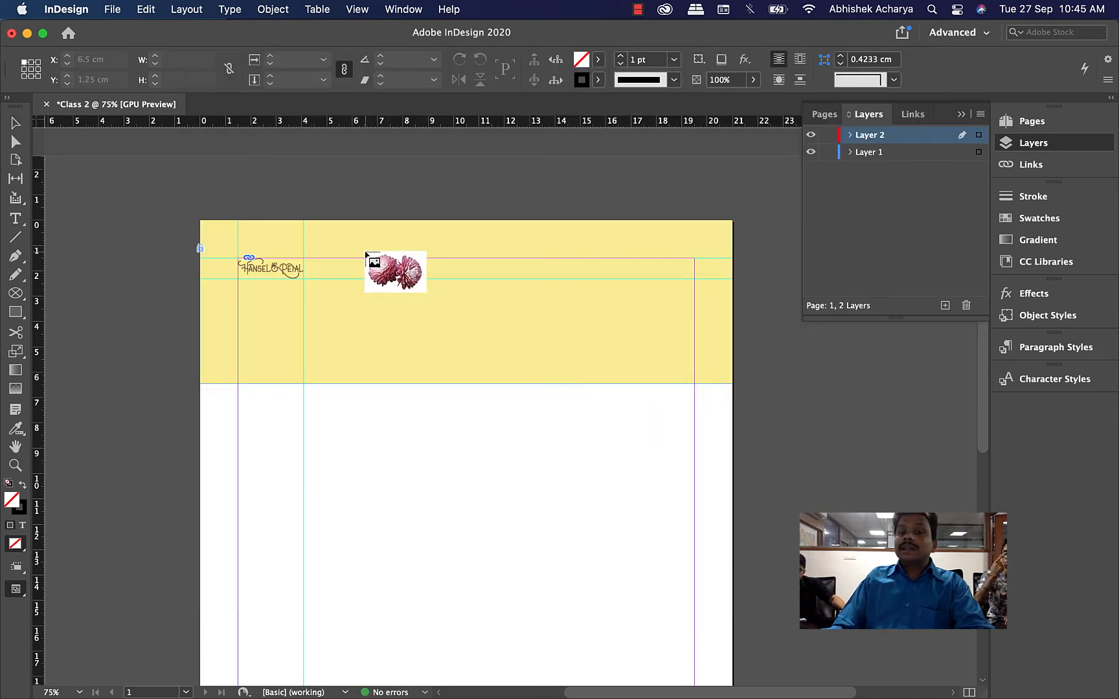
left_click_drag(350, 258, 447, 387)
key("Escape")
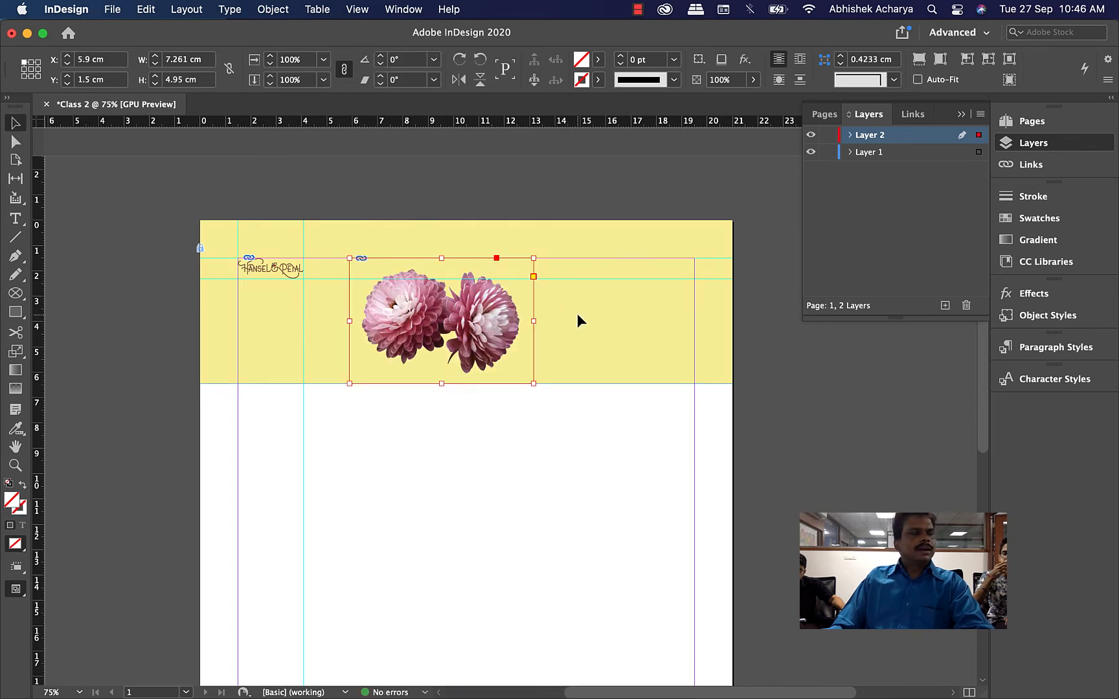
left_click(500, 494)
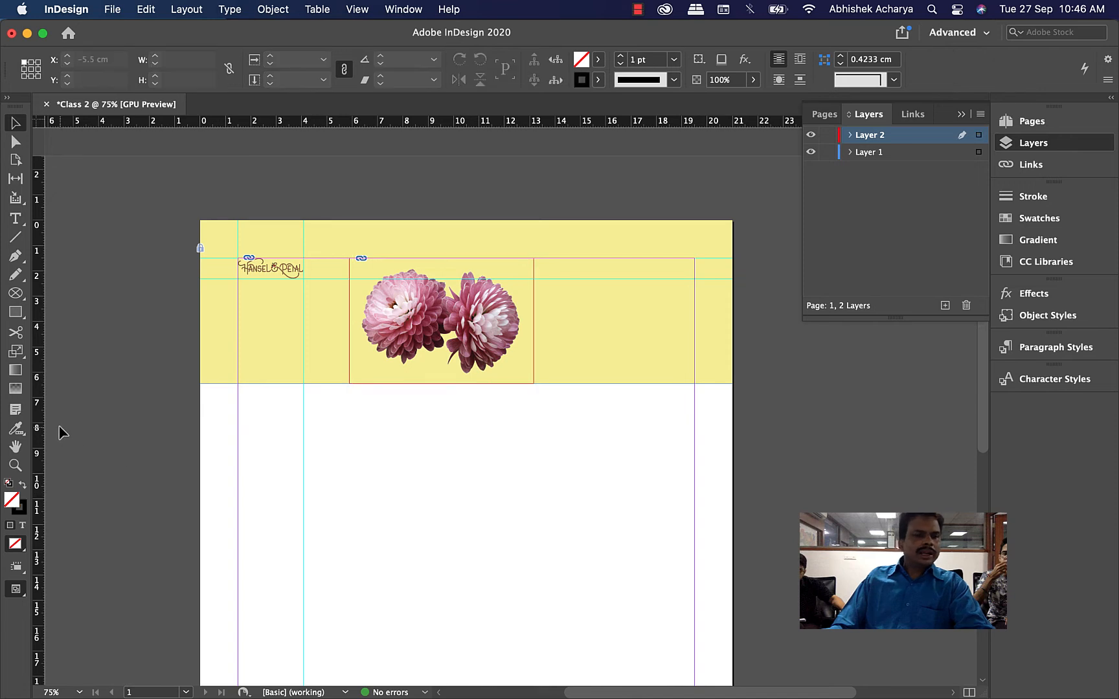
Draw a rectangular frame about 4.7 × 4.95 cm against the right margin in the header and deselect it with the Type tool active.
left_click(15, 293)
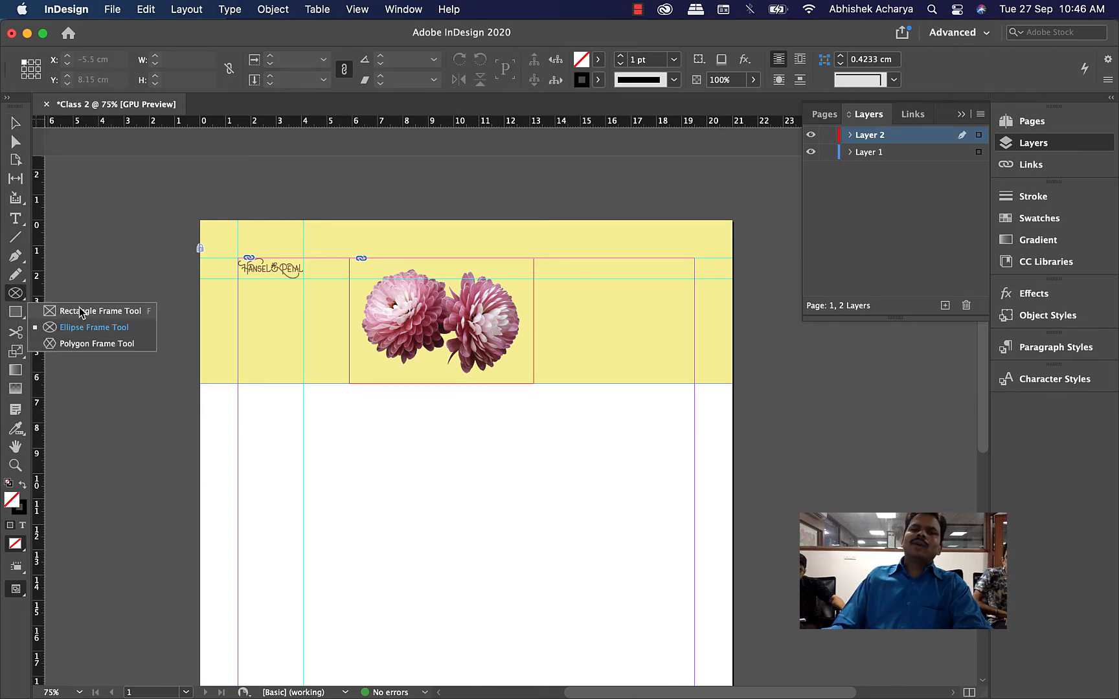
left_click(79, 311)
left_click_drag(575, 258, 695, 383)
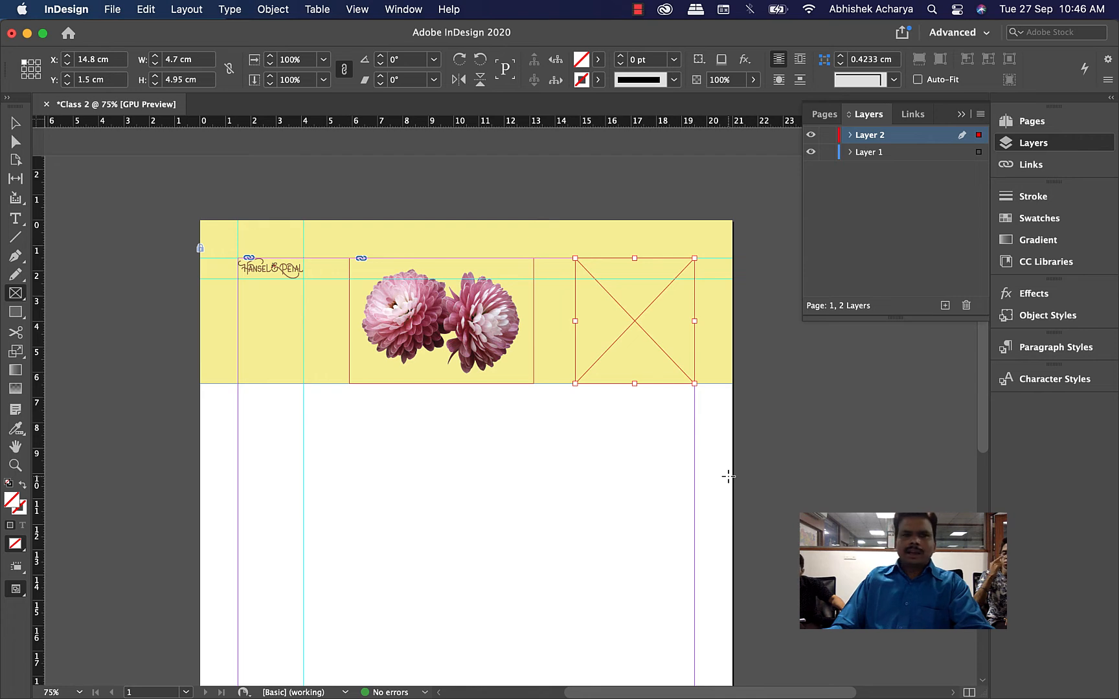
left_click(16, 219)
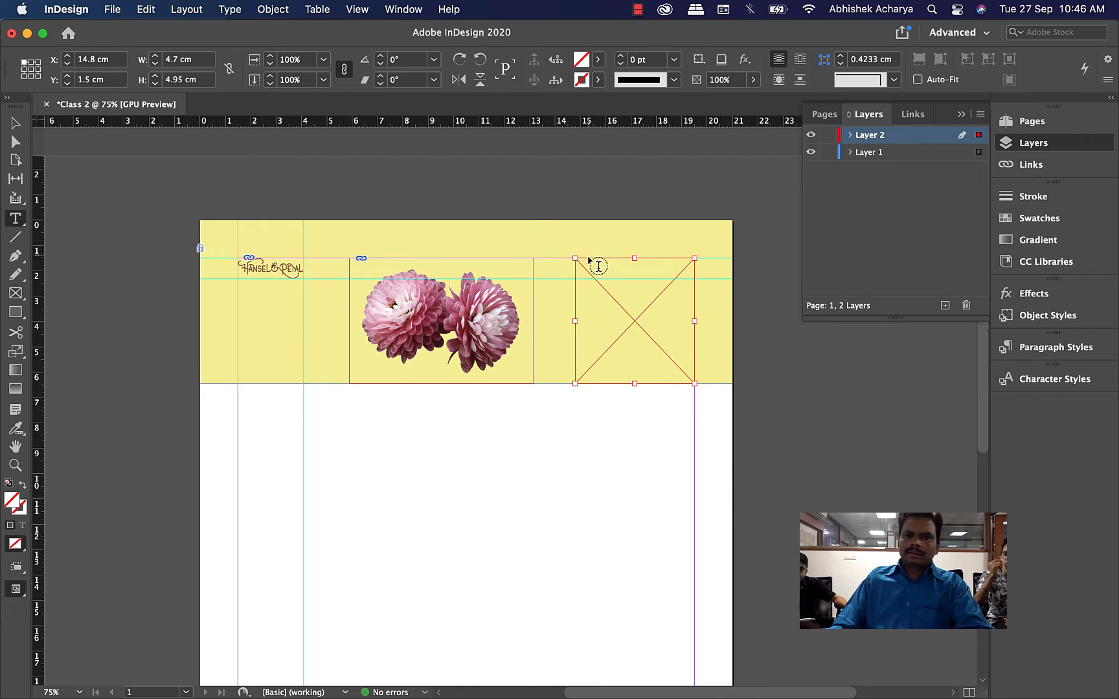
left_click(726, 318)
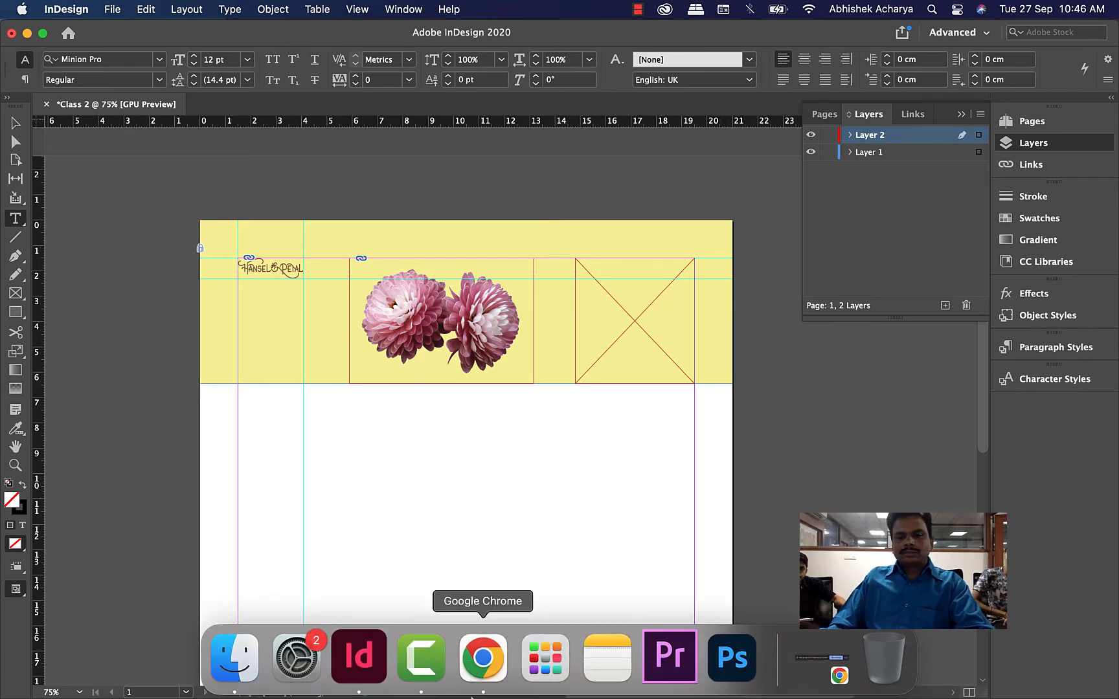
Switch to Chrome, copy the headings and intro paragraph of the Copper Color Codes page, and return to InDesign.
left_click(482, 658)
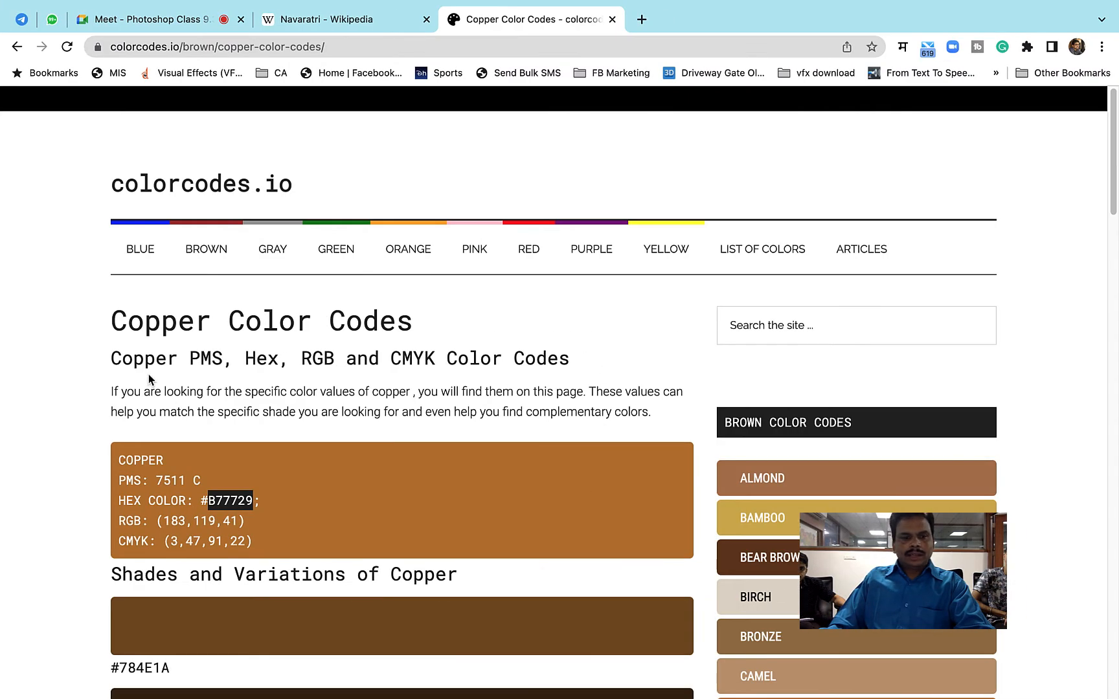
left_click_drag(110, 327, 649, 424)
key("super+c")
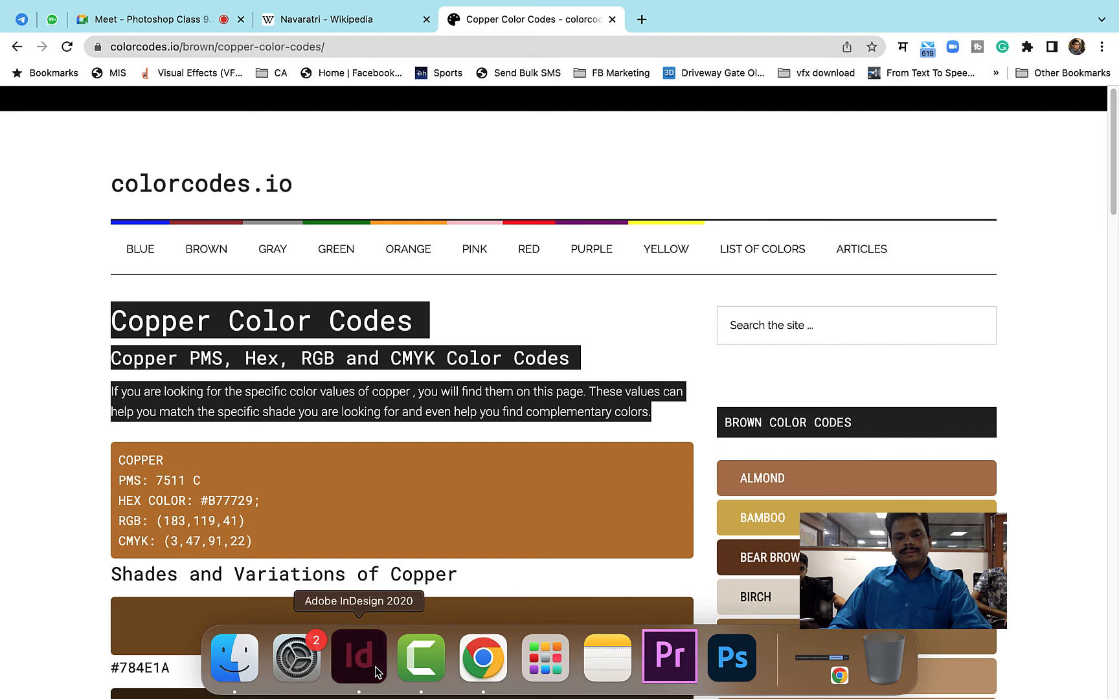
left_click(387, 665)
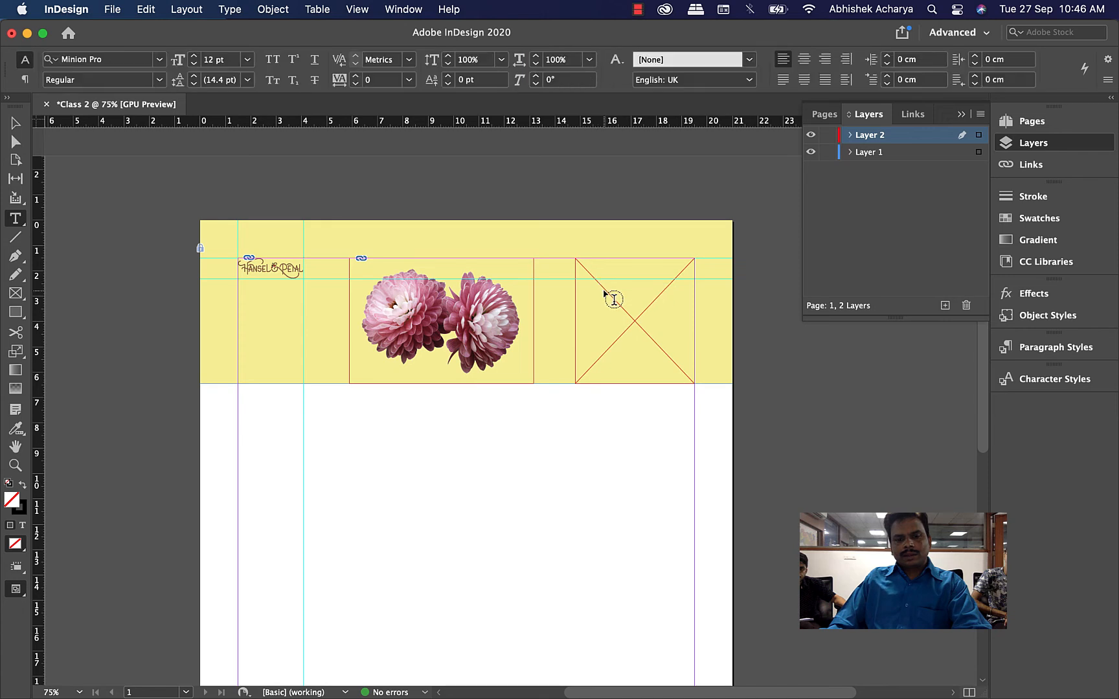
Try to paste the copied copper text into the empty header frame, and undo the paste.
left_click(613, 299)
key("super+v")
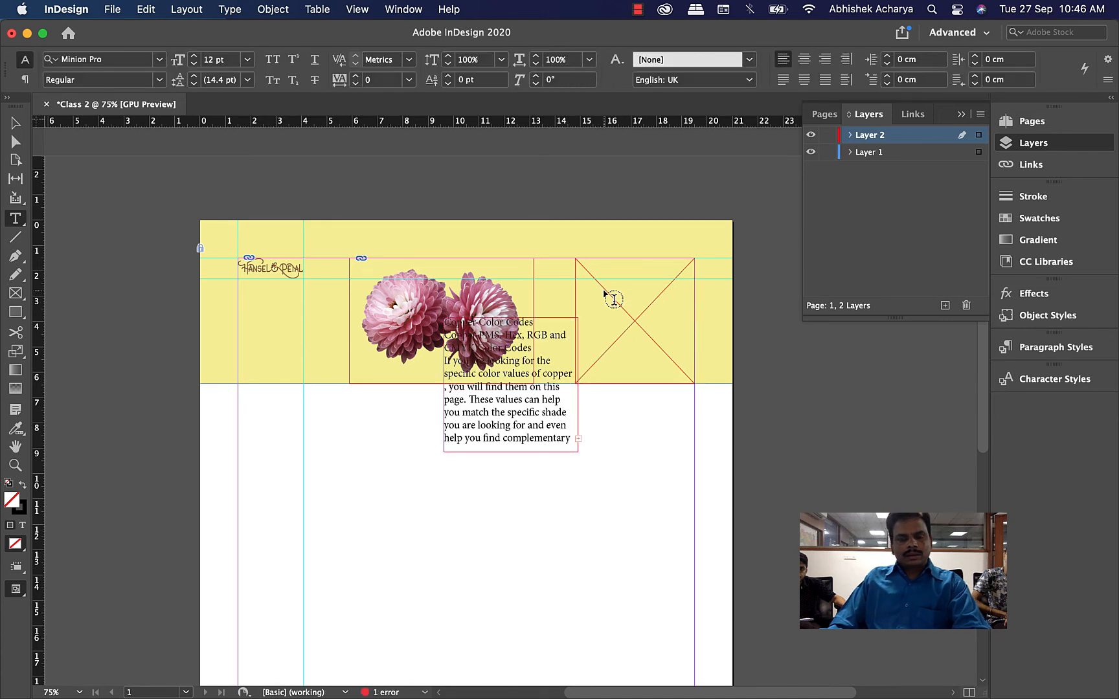
key("super+z")
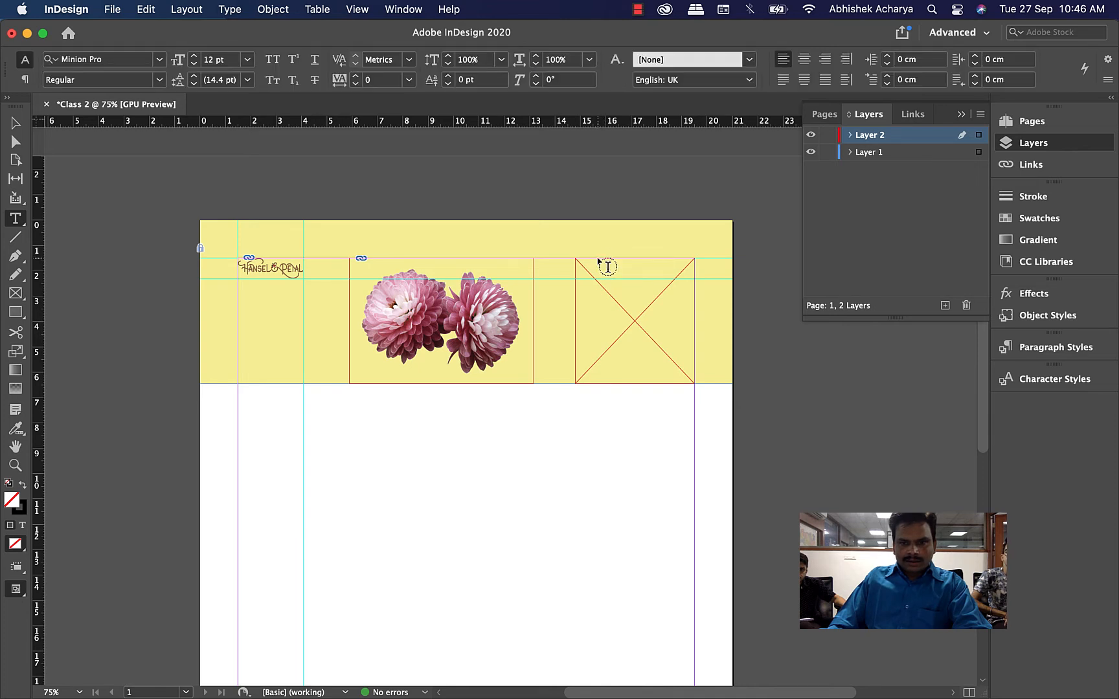
Convert the empty header frame to a text frame, paste the copied copper text into it, and deselect it.
left_click(593, 275)
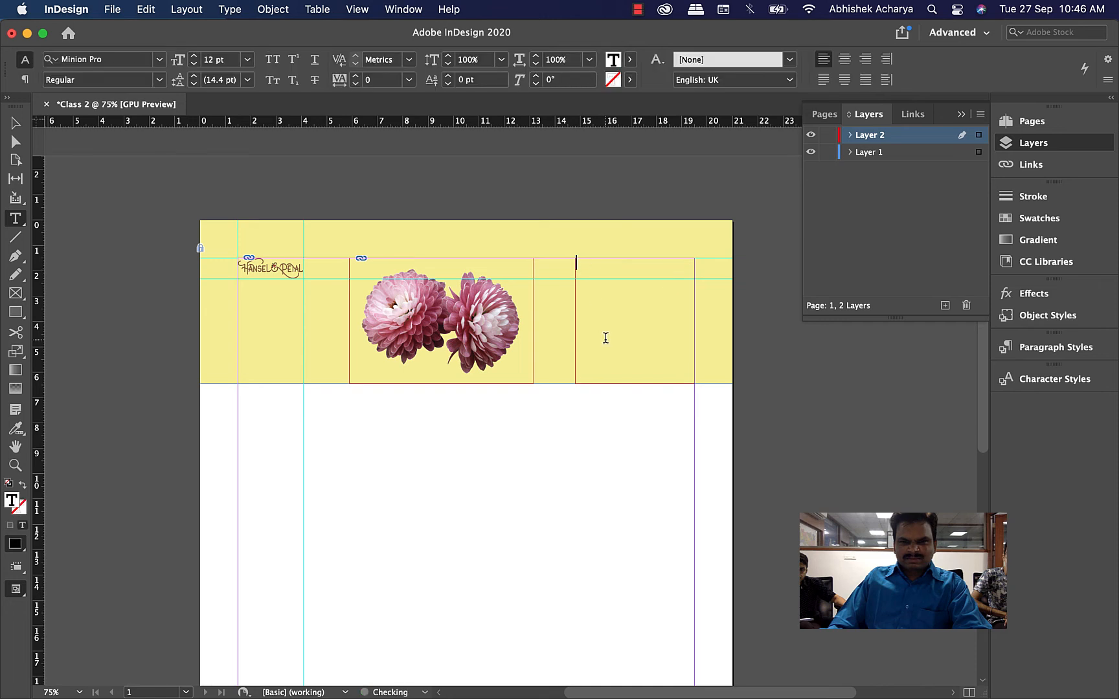
key("super+v")
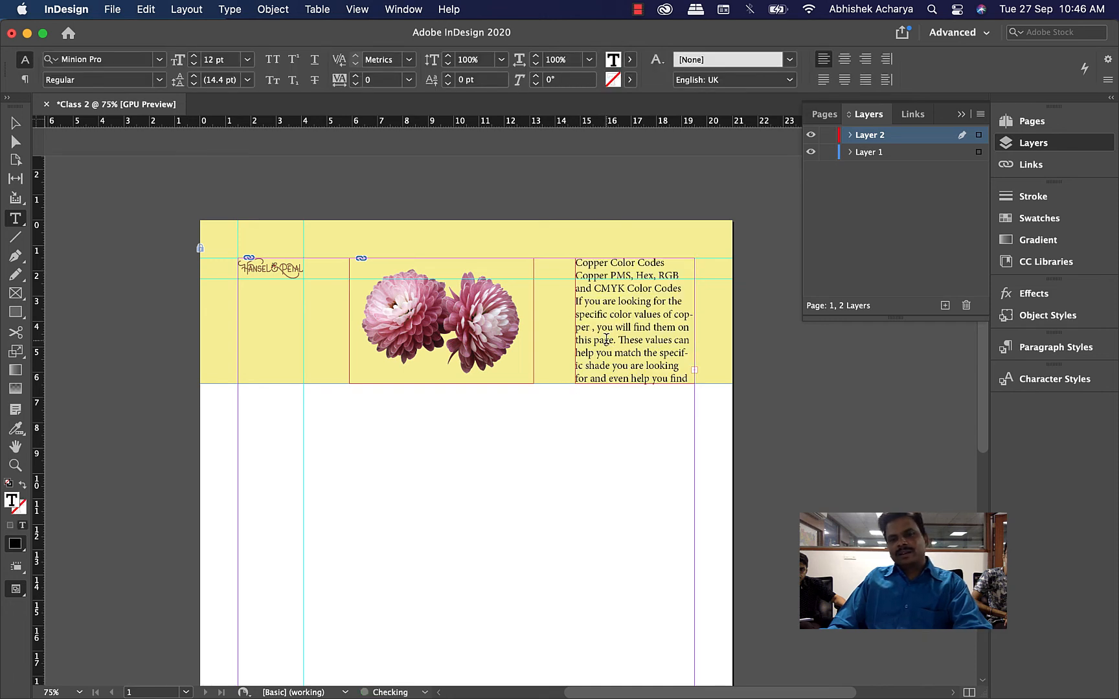
left_click(16, 124)
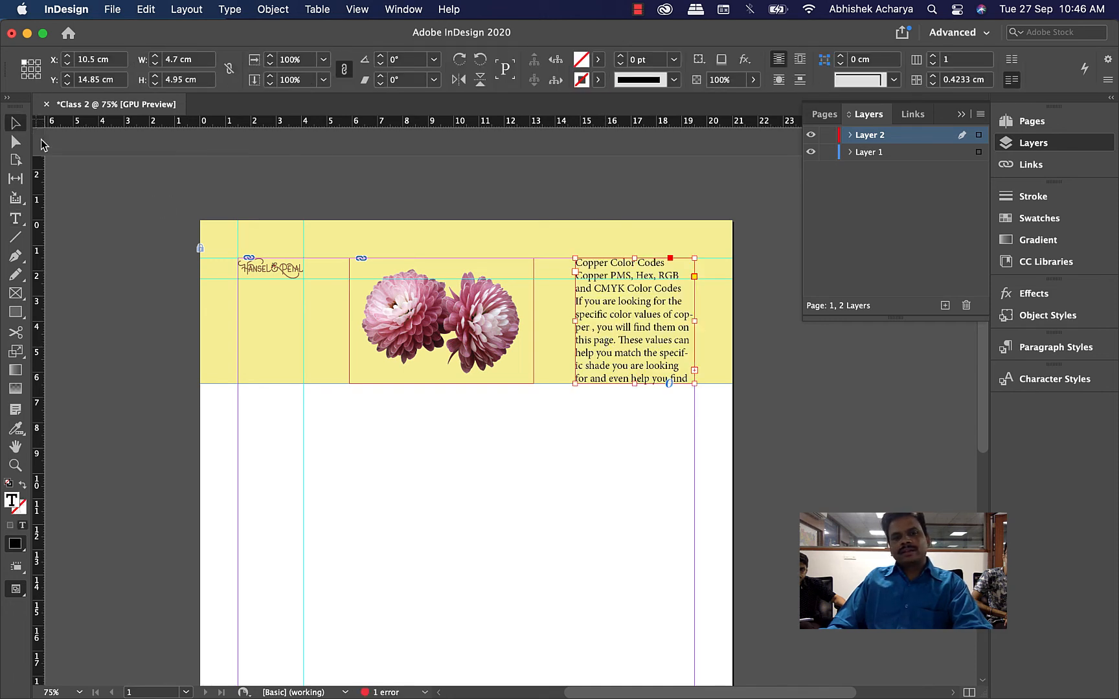
left_click(747, 412)
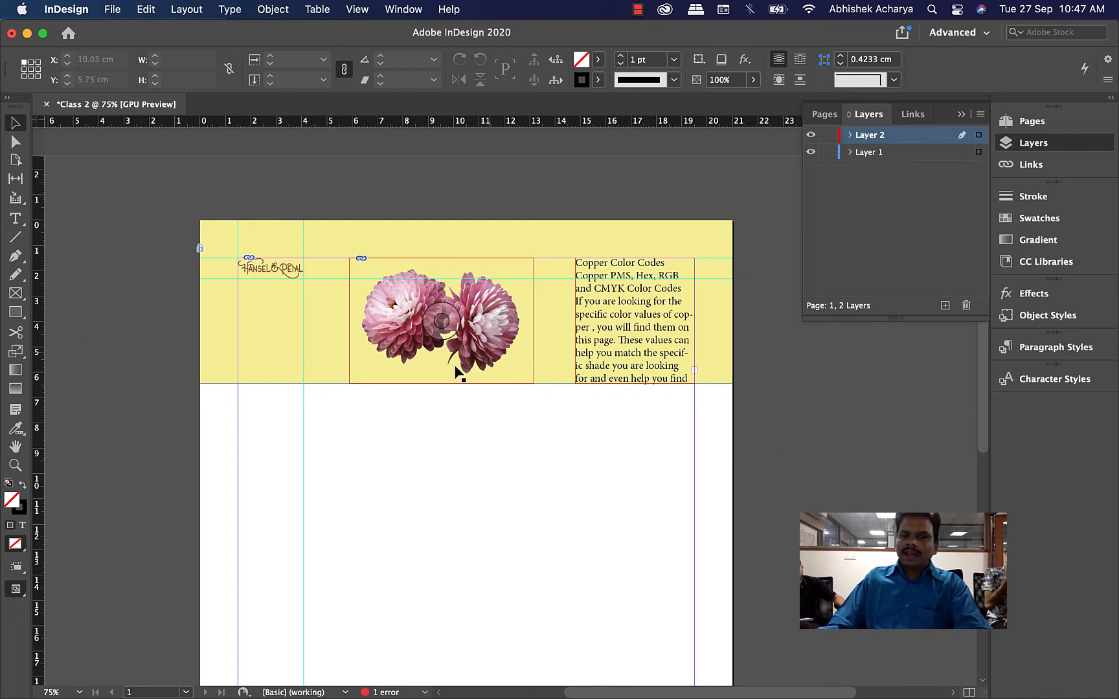
Shift the flower image upward inside its frame, undo the shift, and deselect the image.
left_click_drag(447, 318, 459, 297)
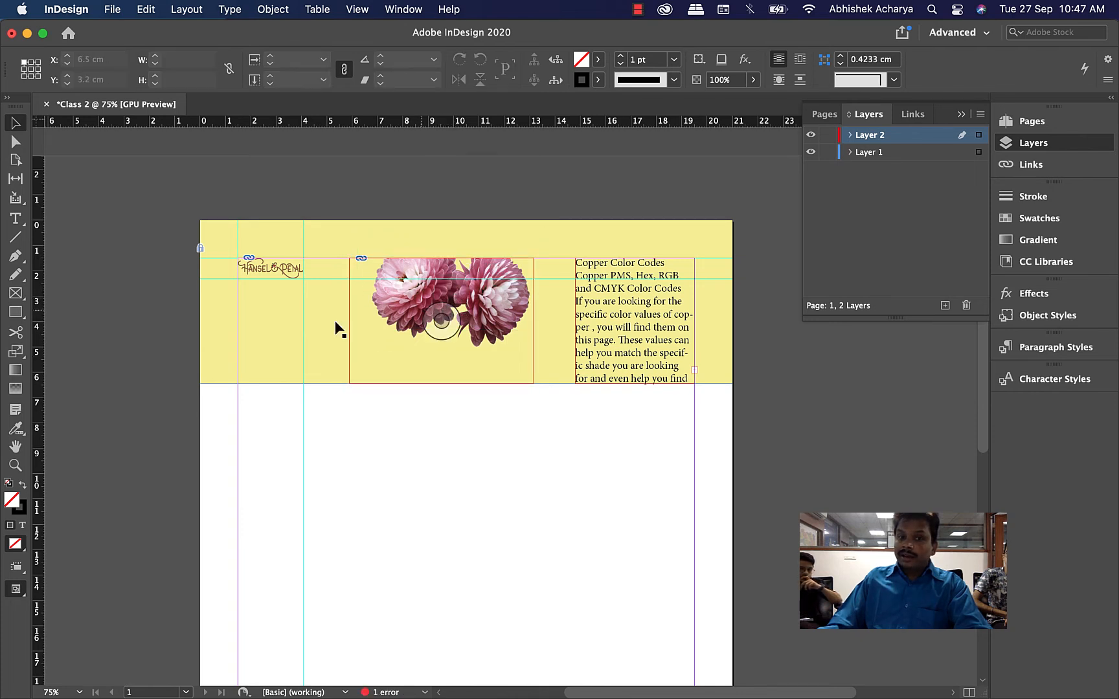
key("super+z")
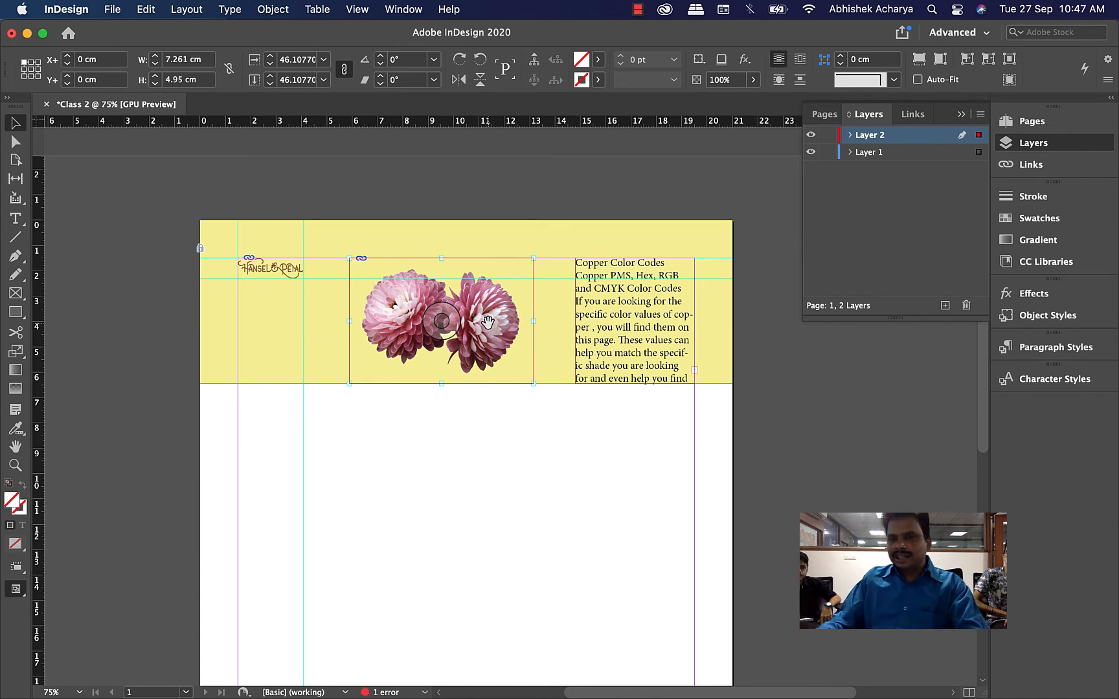
left_click(594, 488)
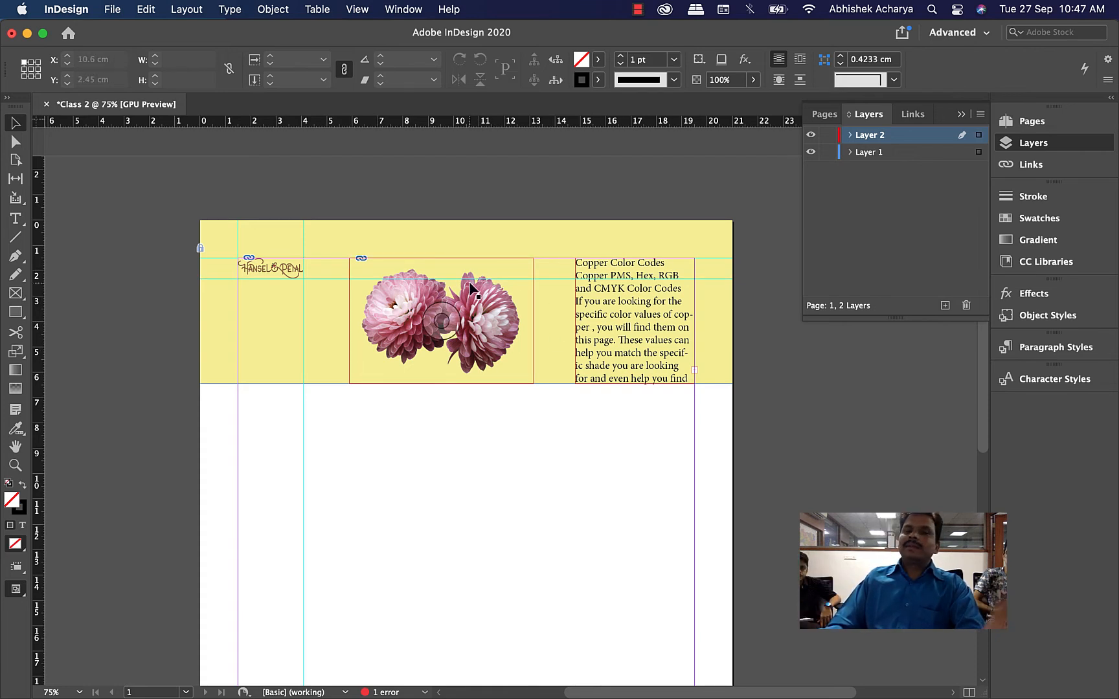
Flow the header text frame's overset text into a new frame between the page margins below the header, and undo that placement.
left_click(623, 313)
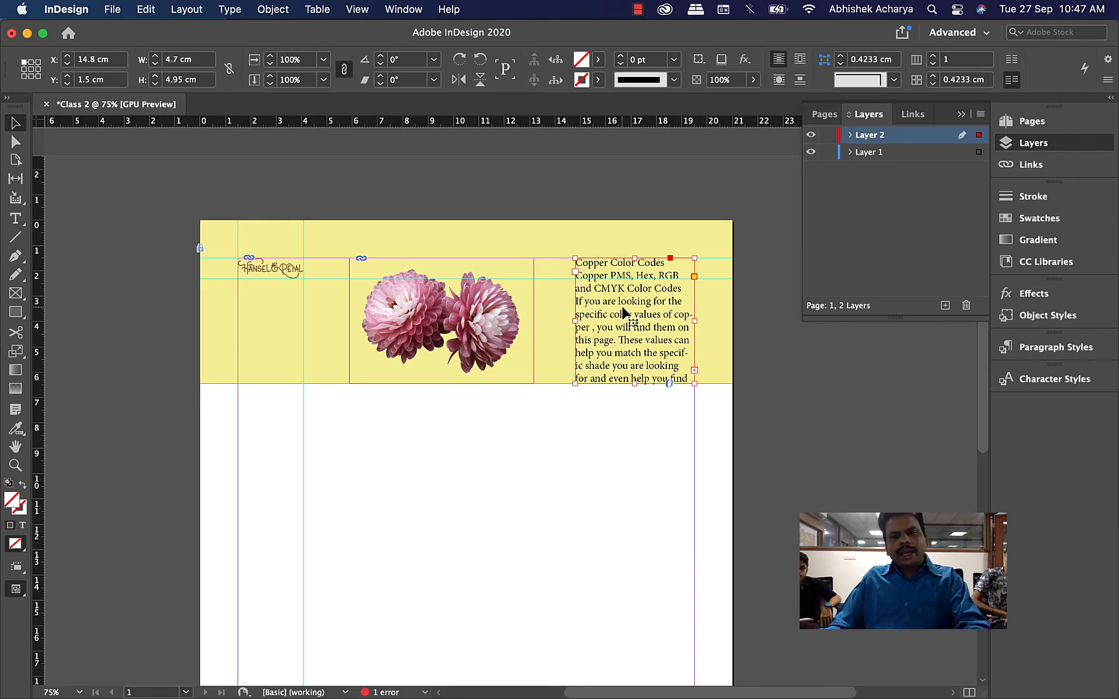
left_click_drag(570, 487, 542, 310)
left_click(434, 350)
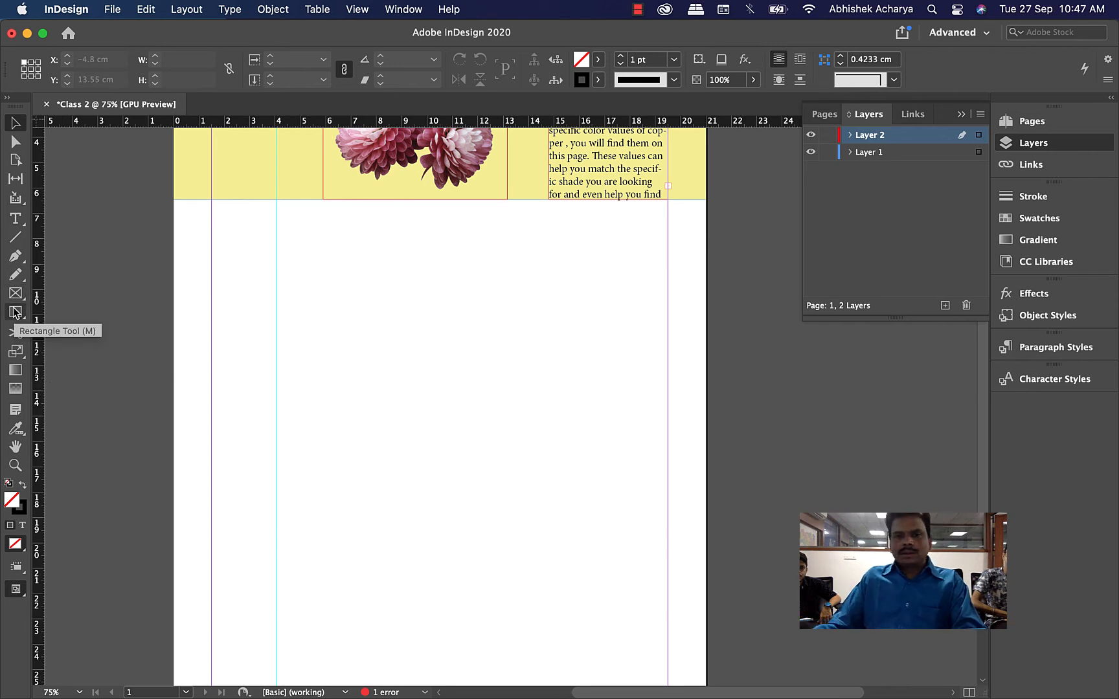
left_click(661, 193)
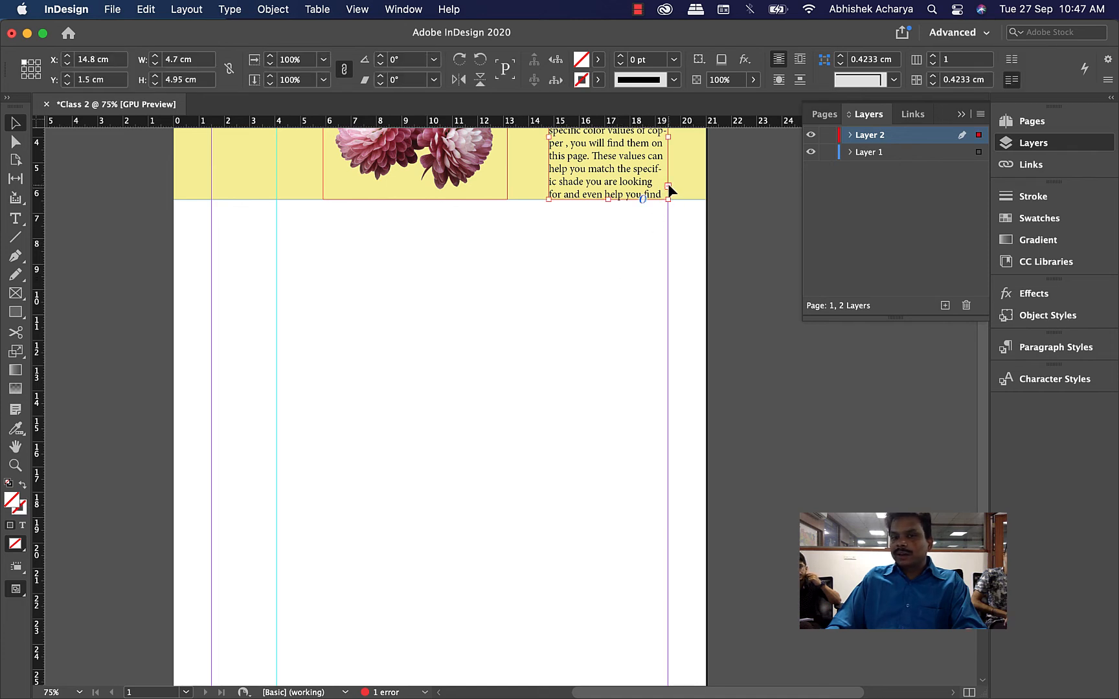
left_click(669, 186)
left_click(408, 279)
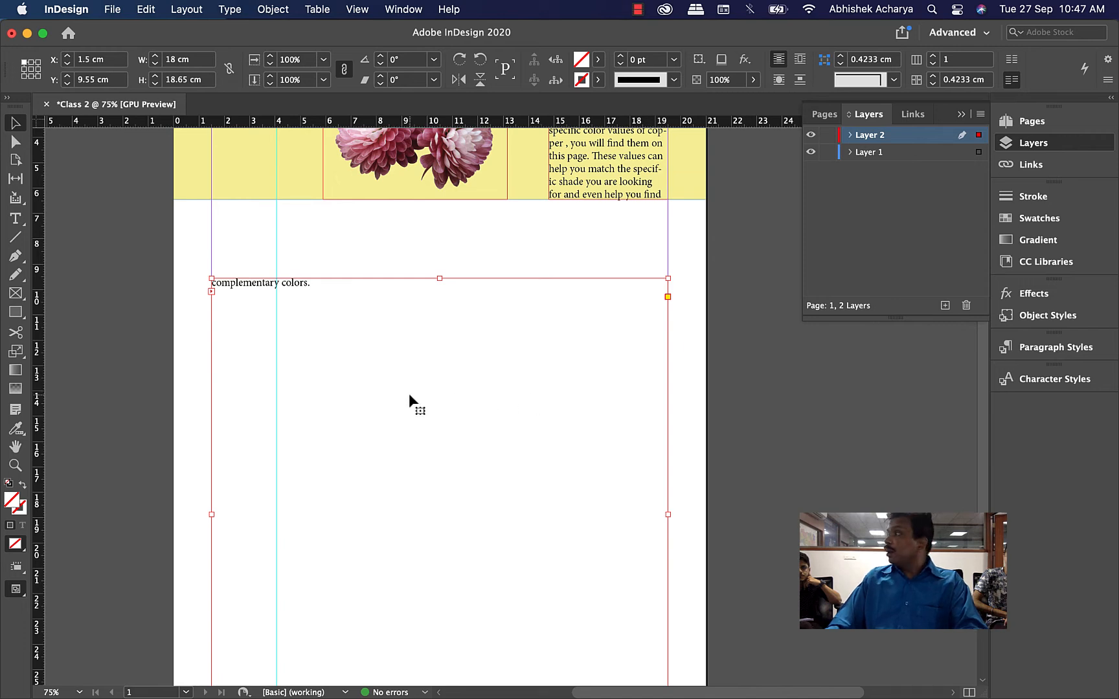
key("super+z")
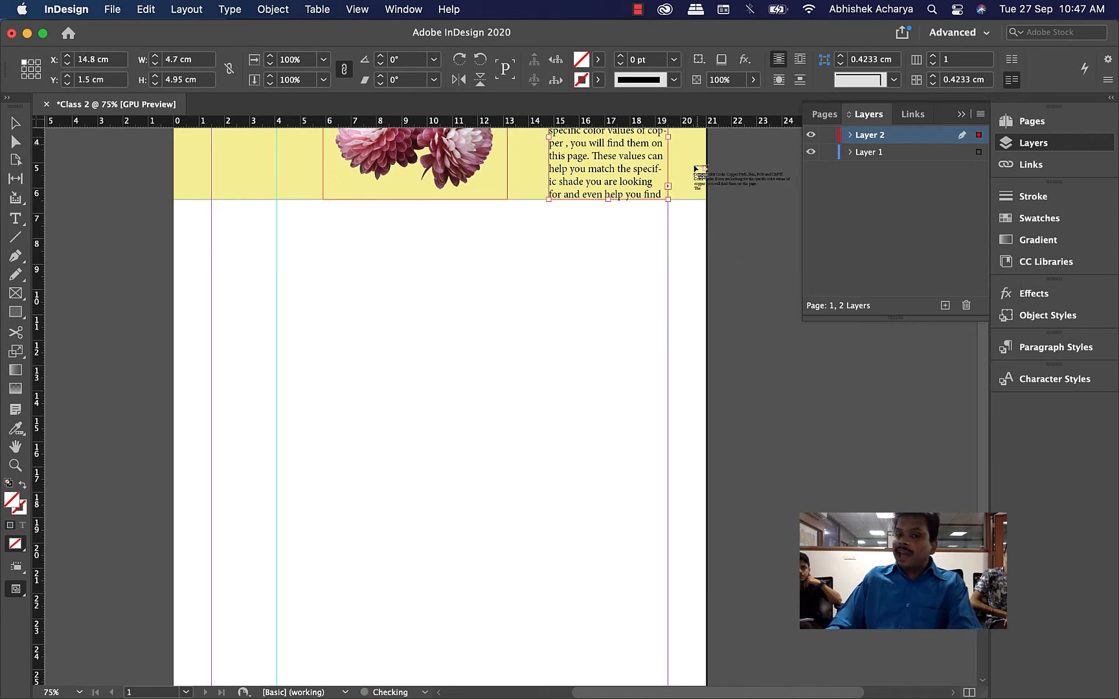
Flow the header text's overset lines into a new frame about 3.55 cm wide and 4.1 cm high below the header.
left_click_drag(469, 253, 559, 357)
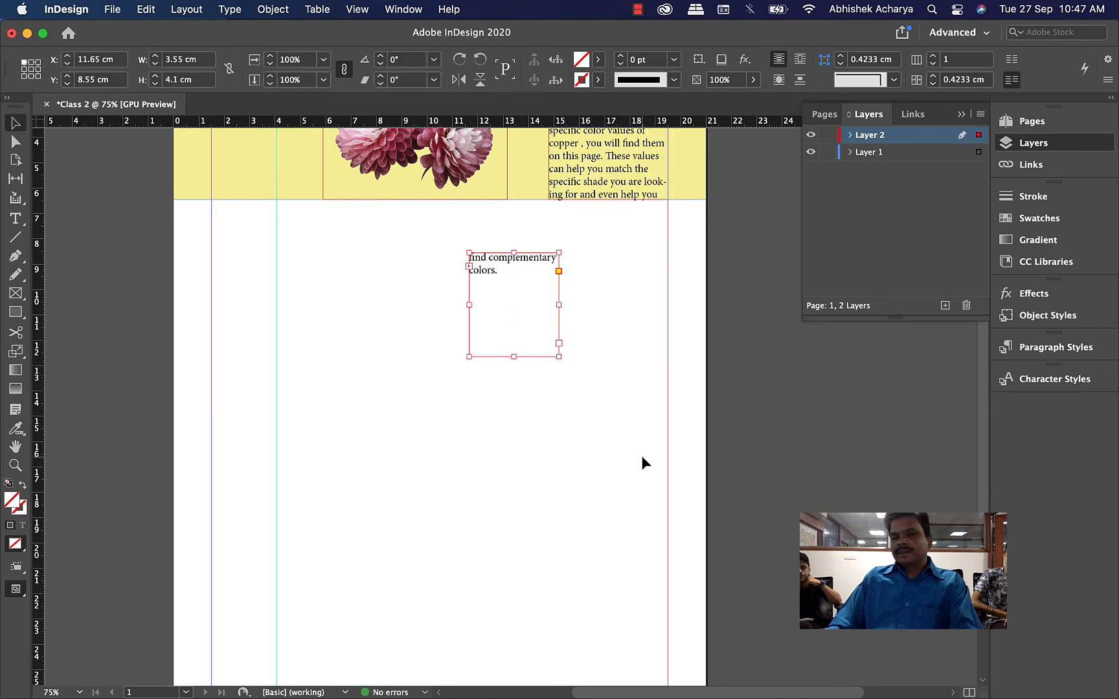
scroll(642, 455, "down", 2)
scroll(598, 396, "up", 5)
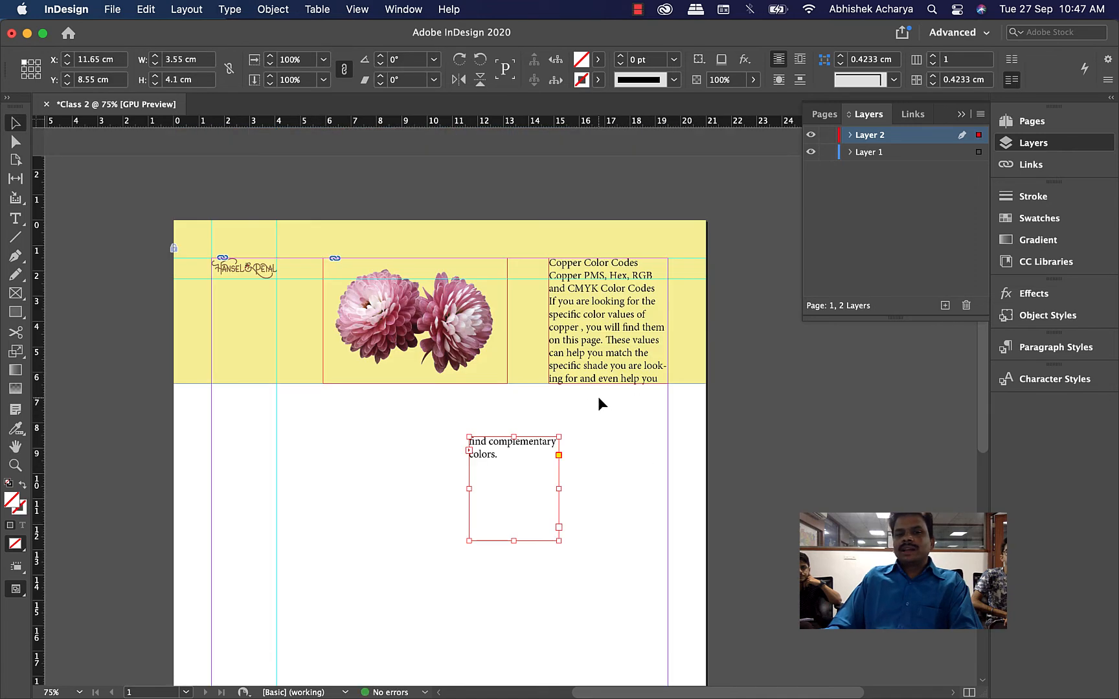
Set all the copper text in the threaded frames to 10 pt and deselect it.
double_click(601, 311)
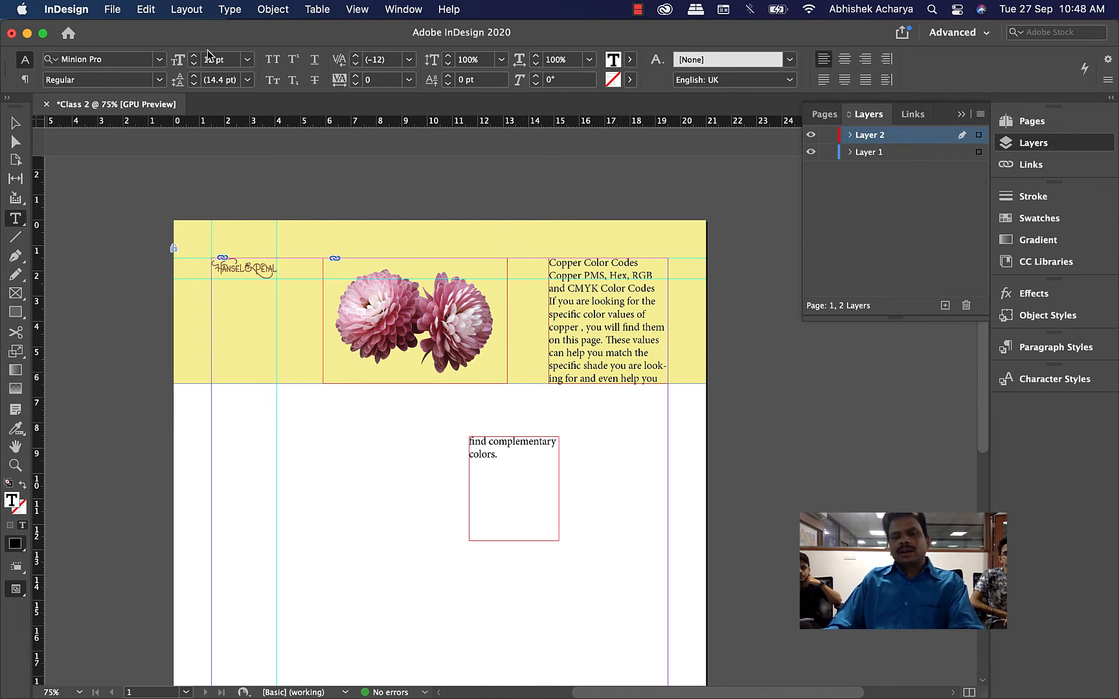
left_click(601, 314)
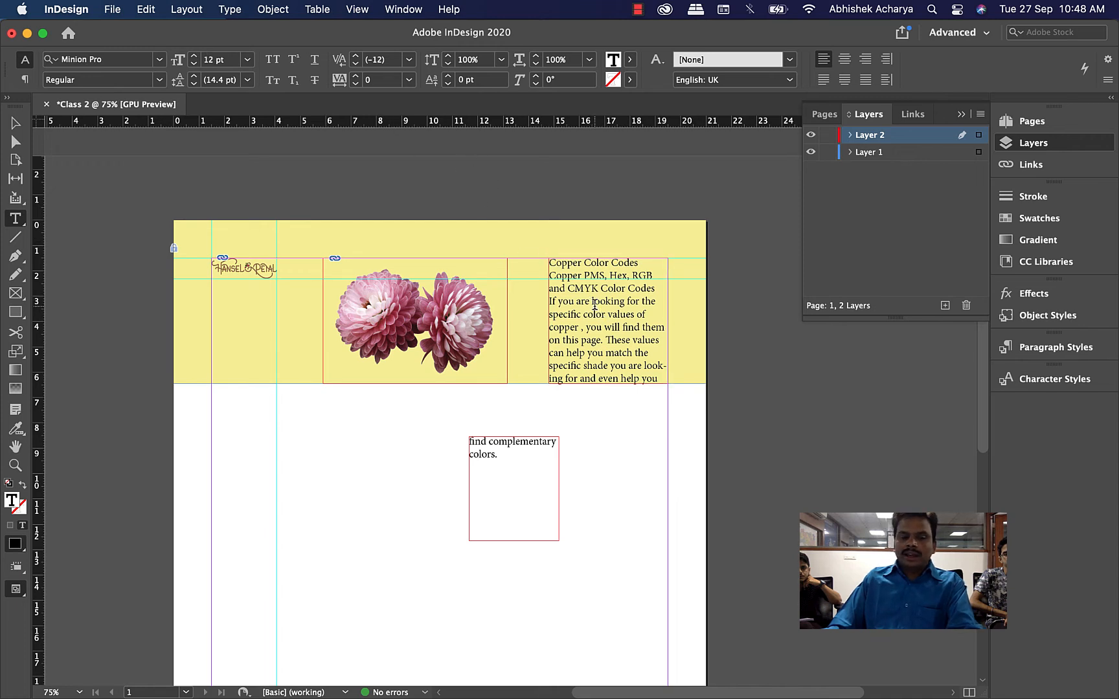
key("super+a")
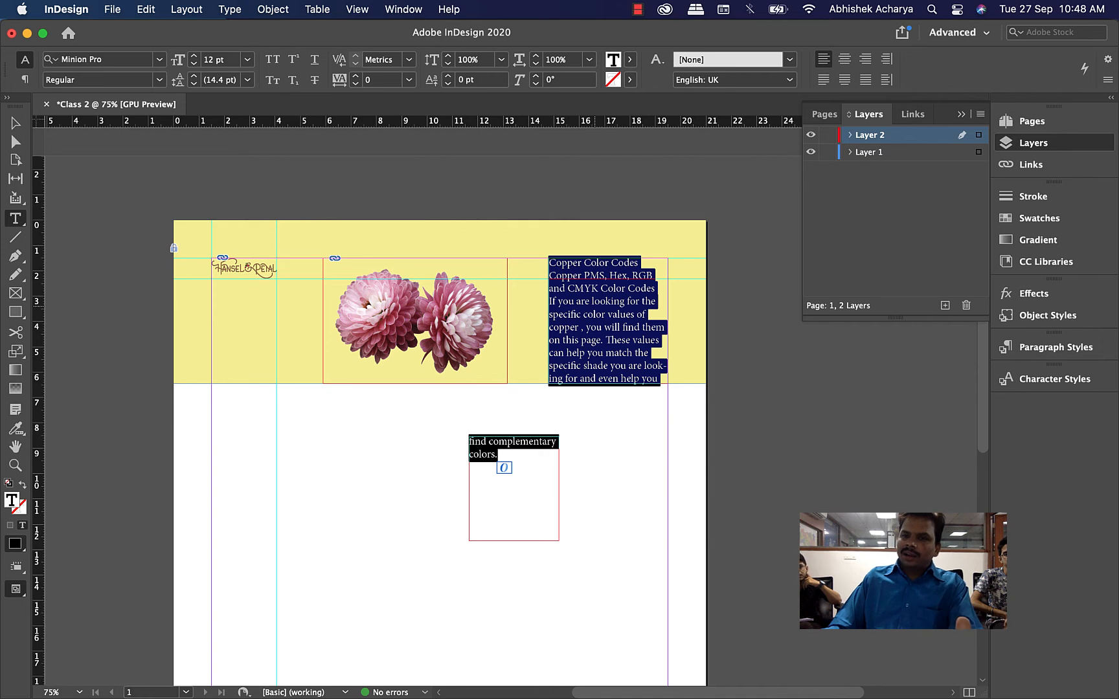
left_click(198, 62)
left_click(198, 63)
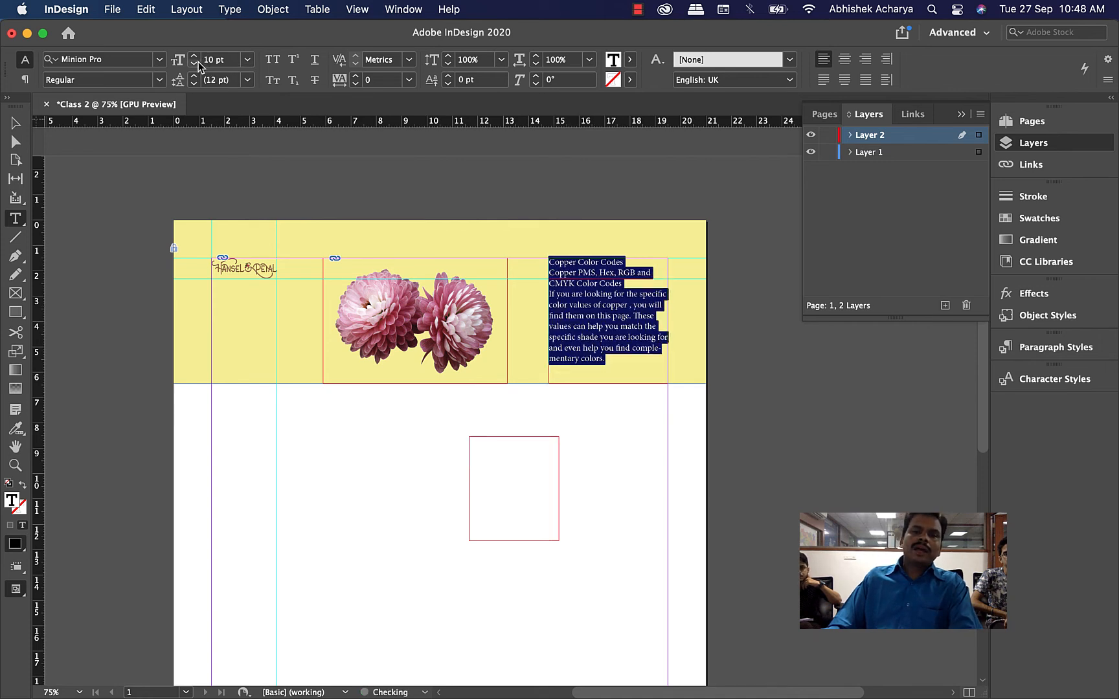
left_click(15, 122)
left_click(625, 440)
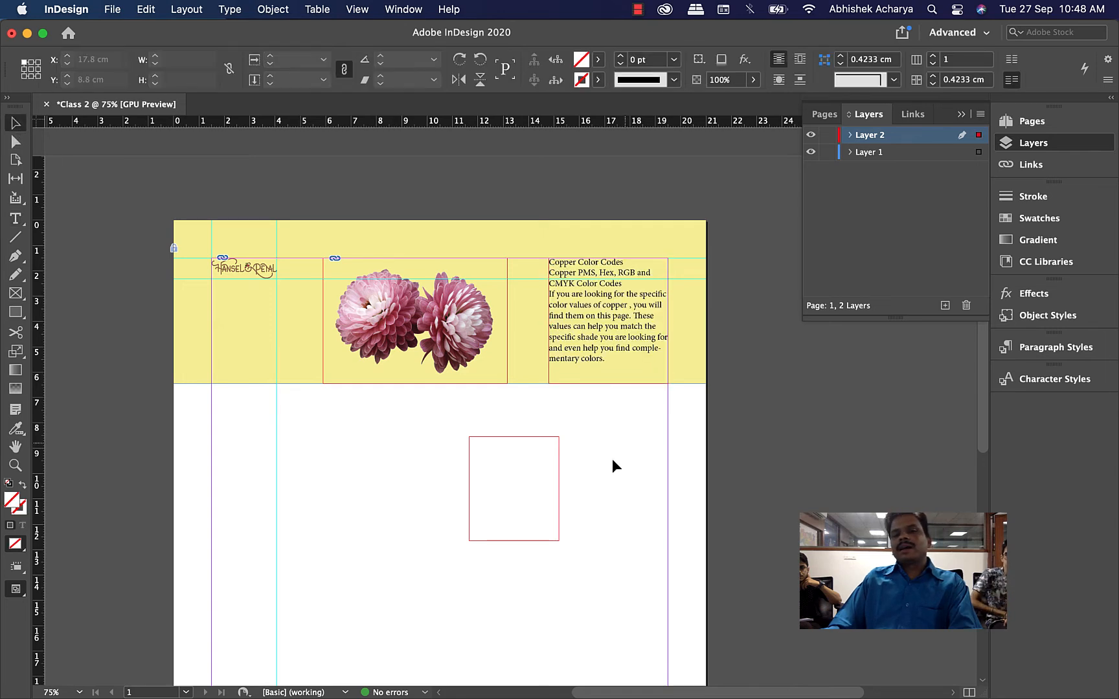
Delete the empty threaded text frame below the header, leaving nothing selected.
left_click(559, 493)
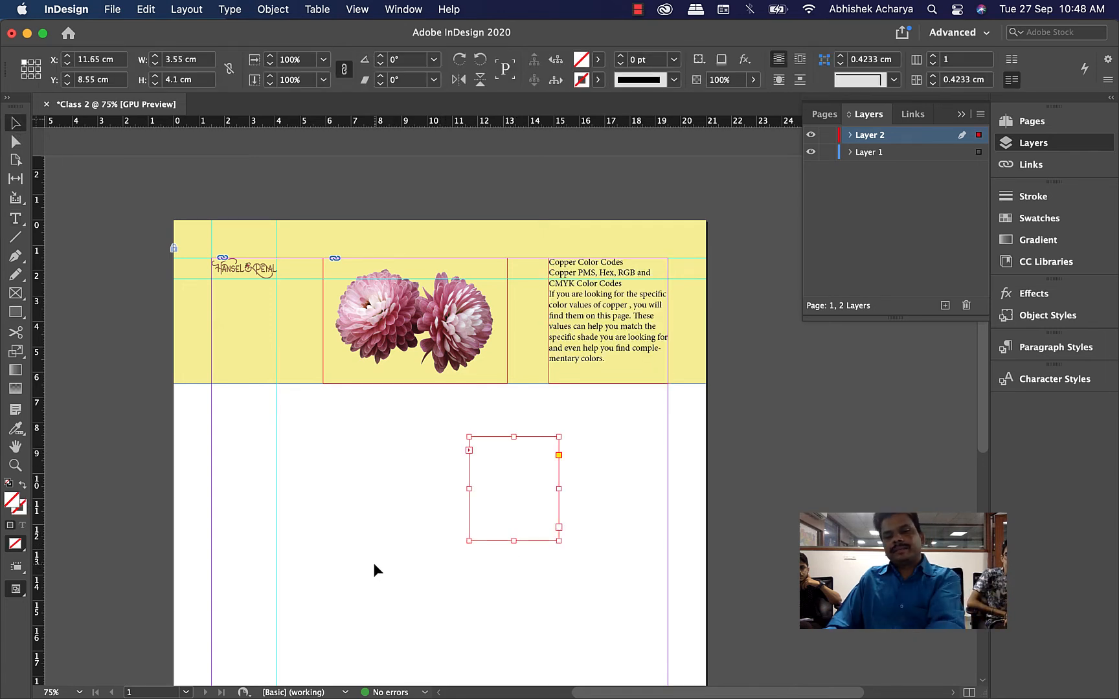
key("Delete")
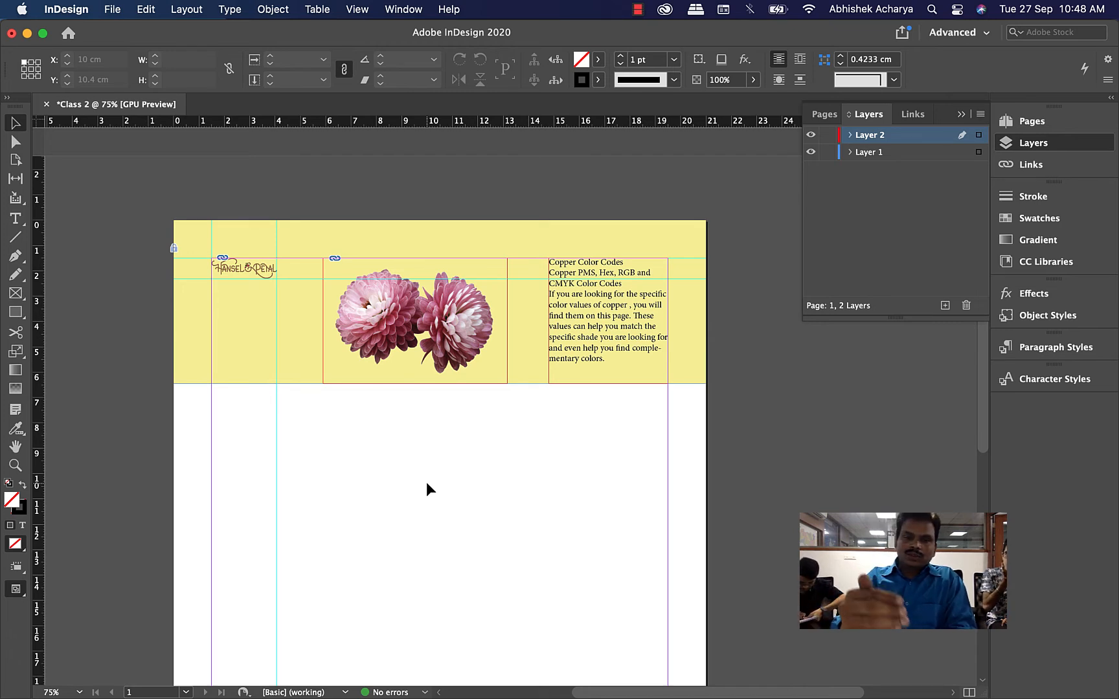
left_click(414, 316)
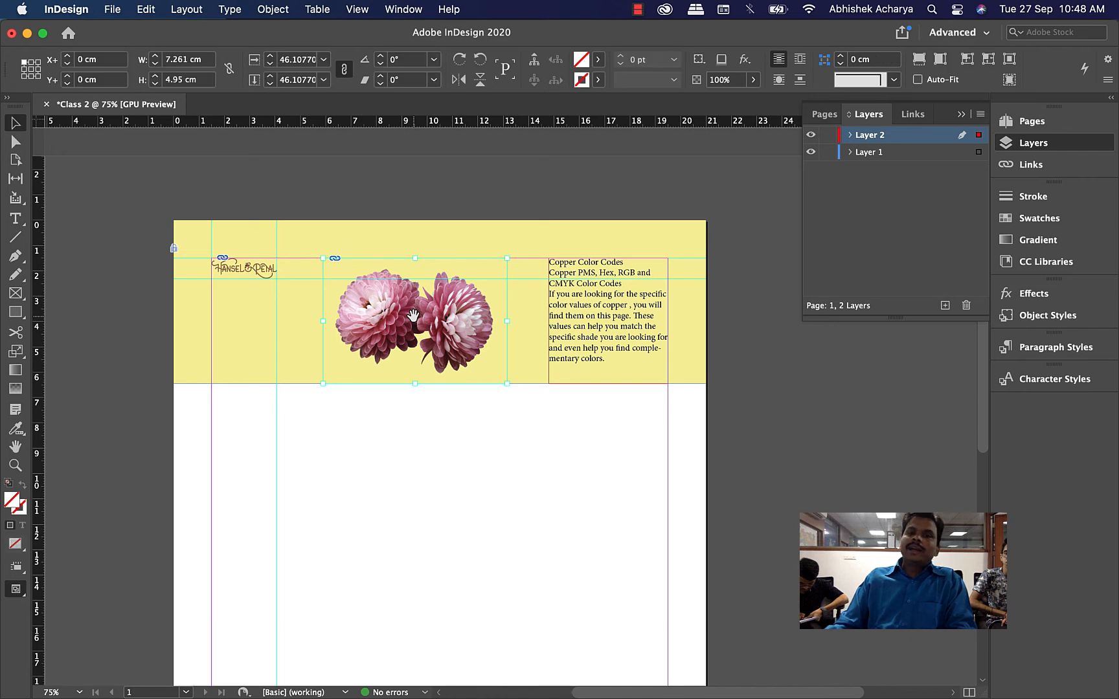
left_click(459, 473)
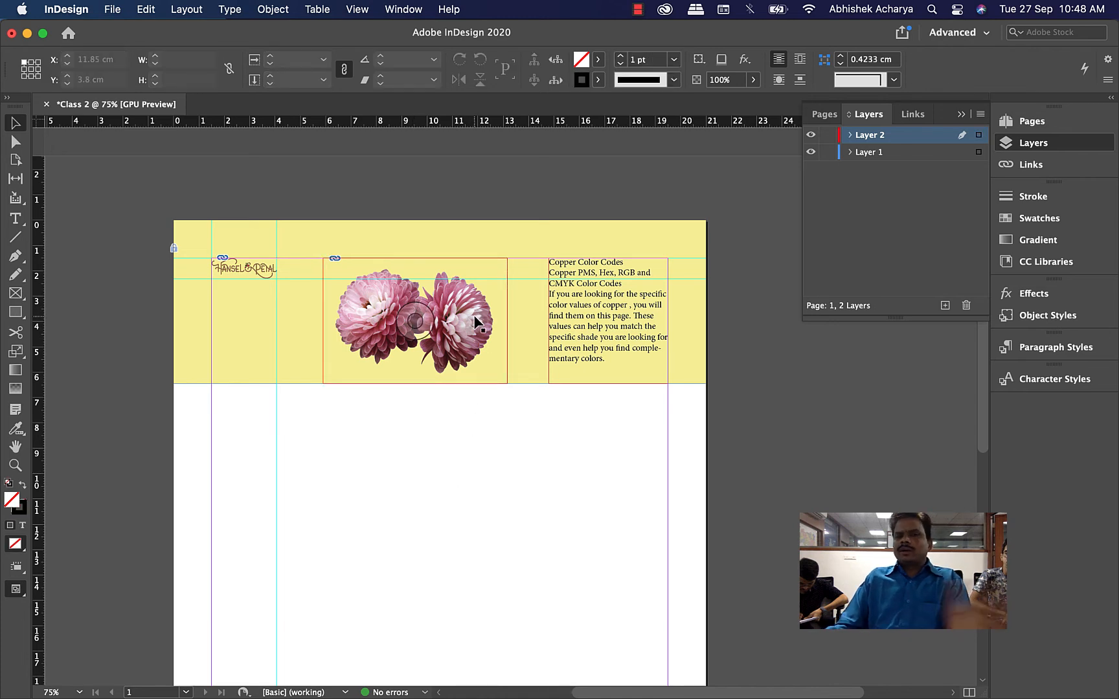
Switch to Finder, open PinkFlowers2.psd in Adobe Photoshop 2022, and close the recovered untitled document without saving.
mouse_move(421, 680)
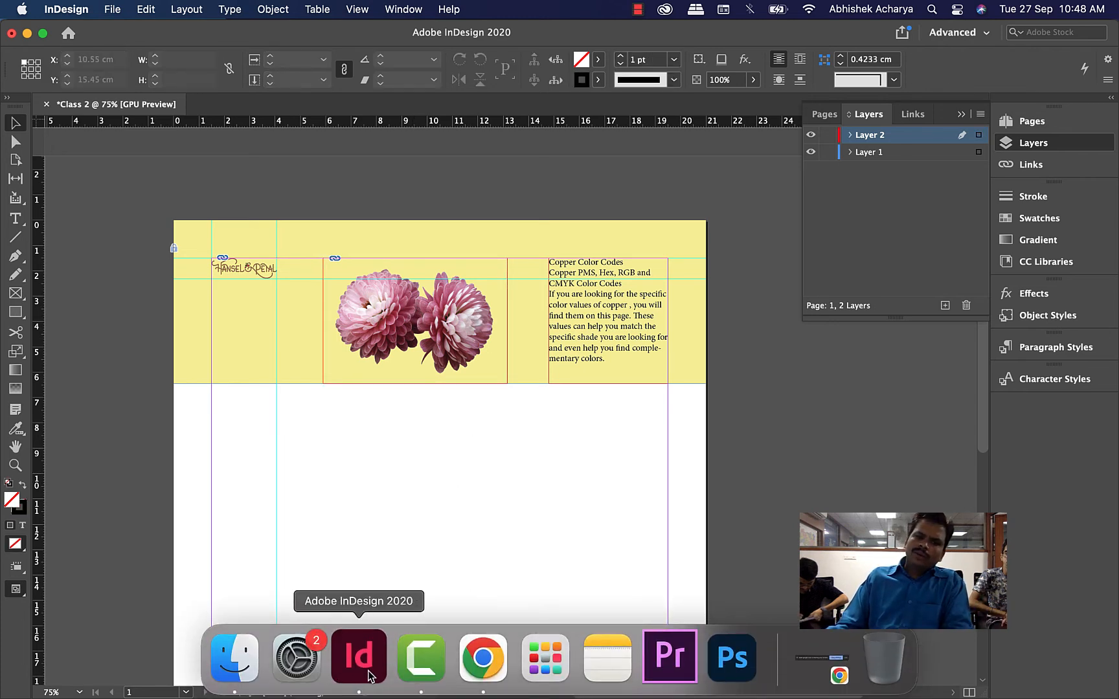
left_click(236, 673)
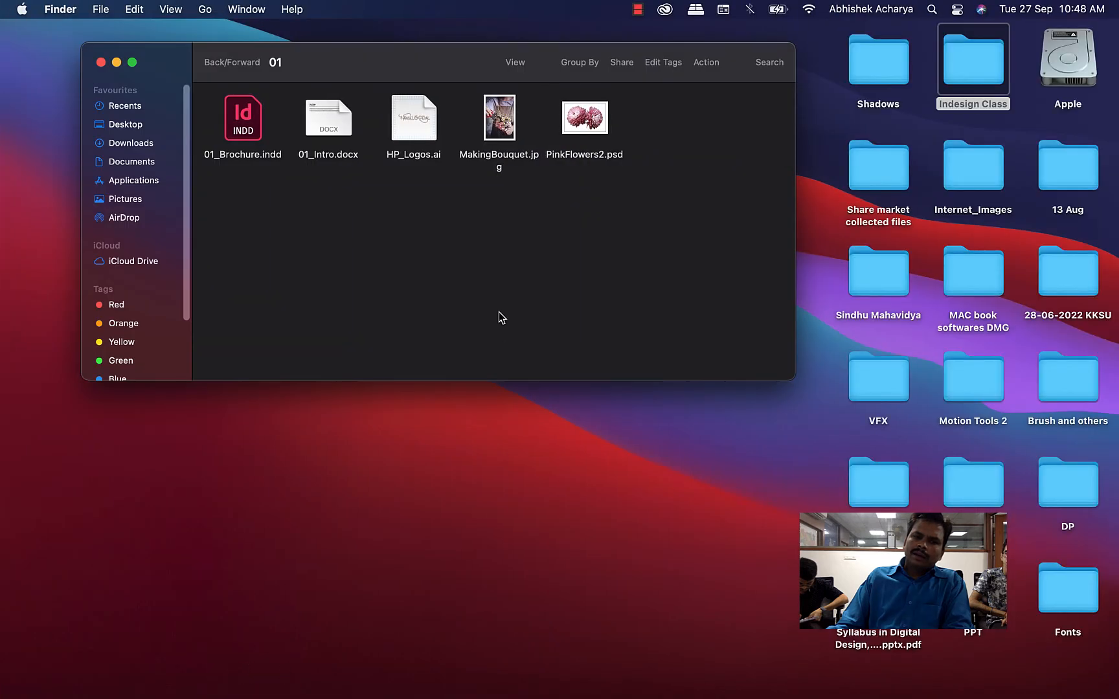
left_click(586, 133)
right_click(586, 114)
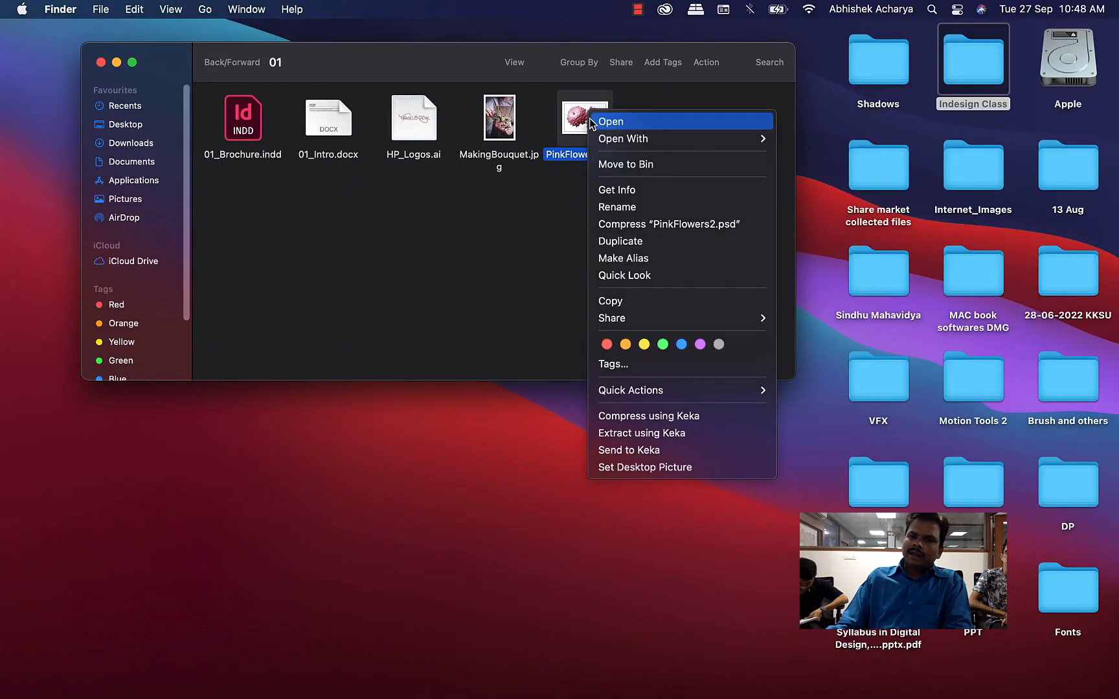
mouse_move(614, 147)
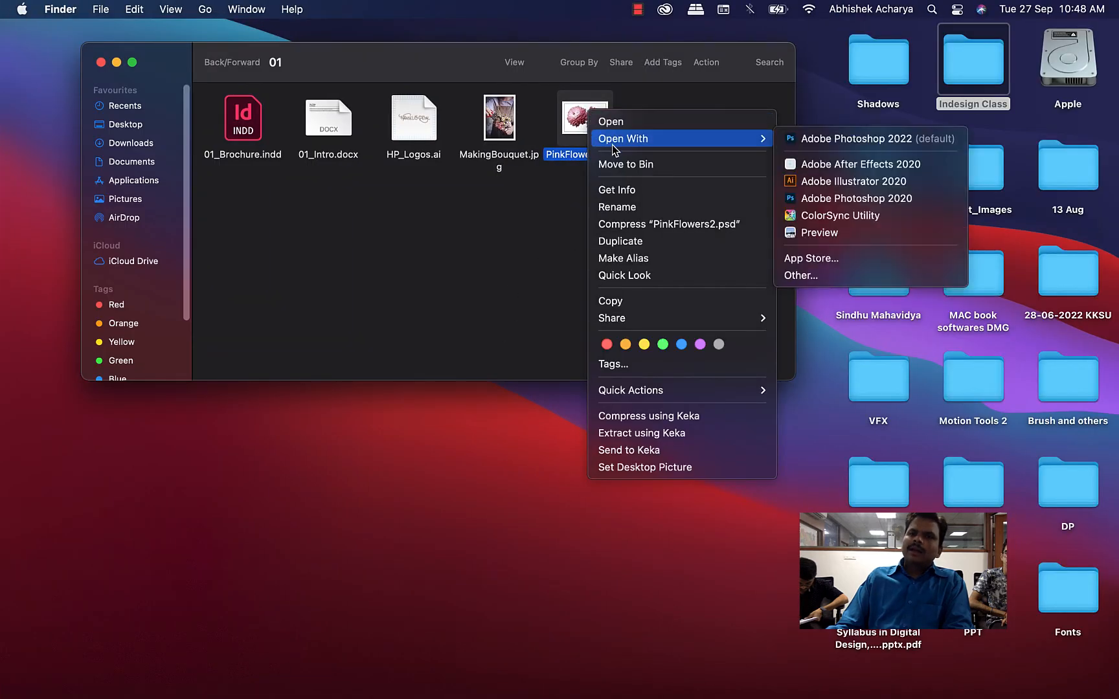
left_click(876, 138)
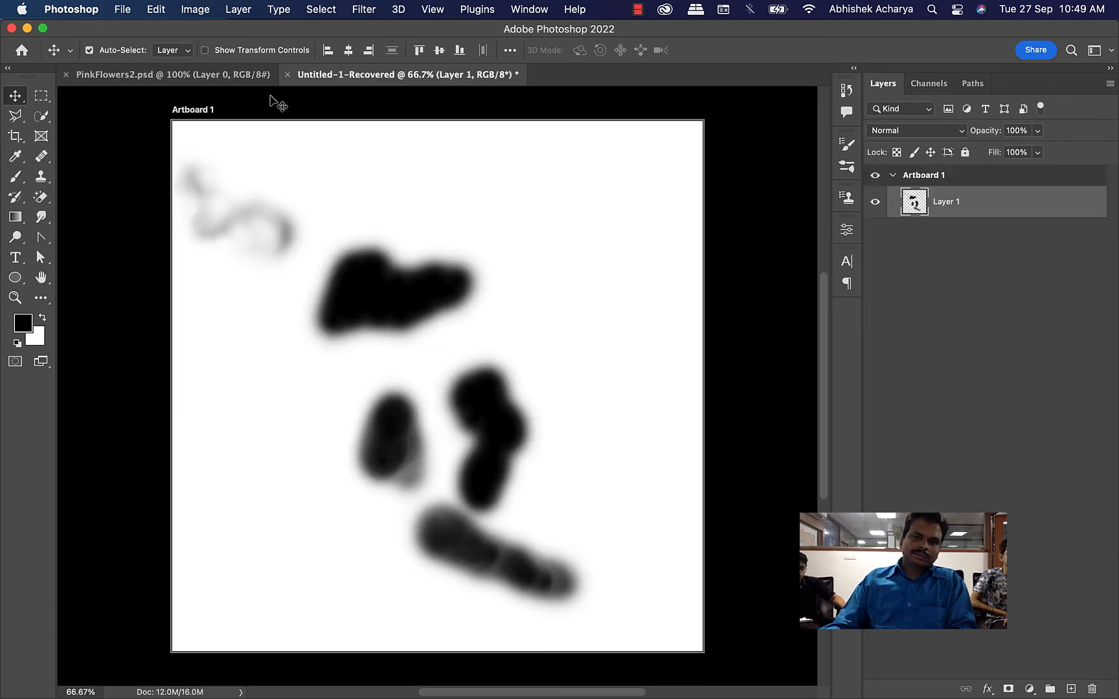
key("super+w")
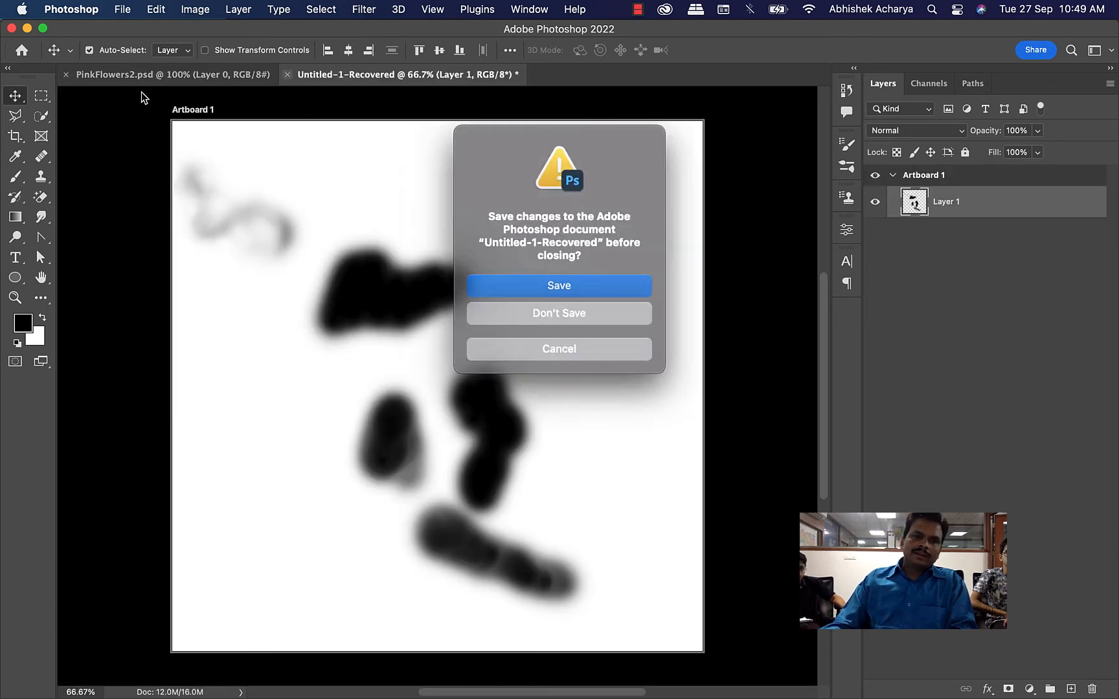
left_click(615, 311)
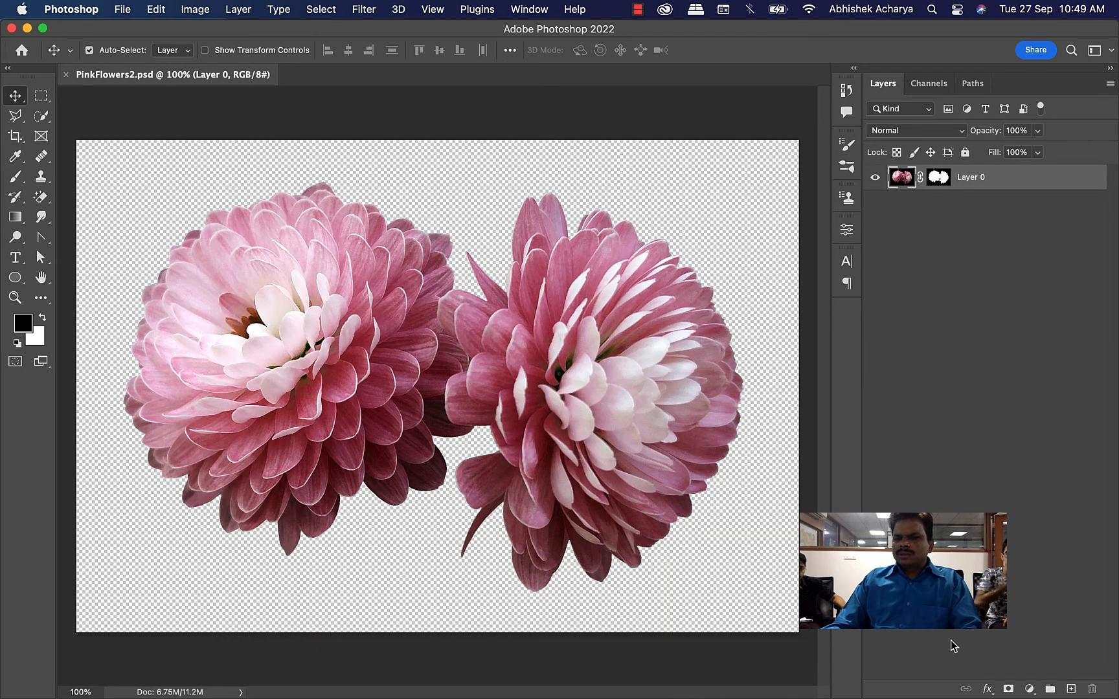
Add a Hue/Saturation adjustment layer above the flowers with Hue +100, and save PinkFlowers2.psd.
left_click(1029, 690)
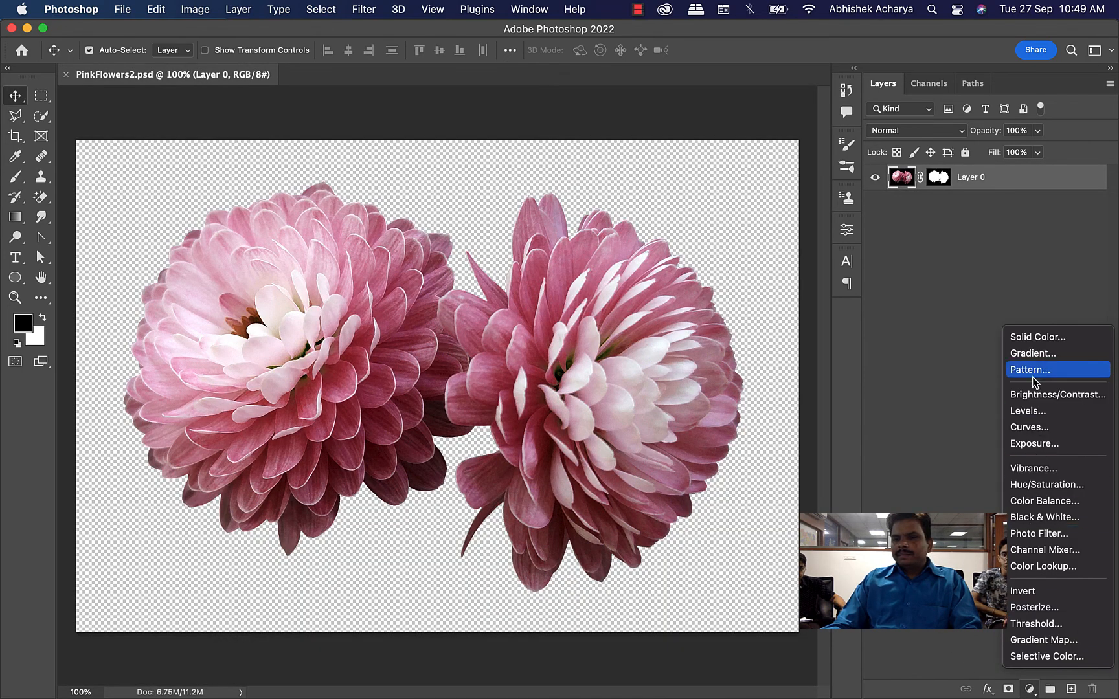
left_click(1056, 486)
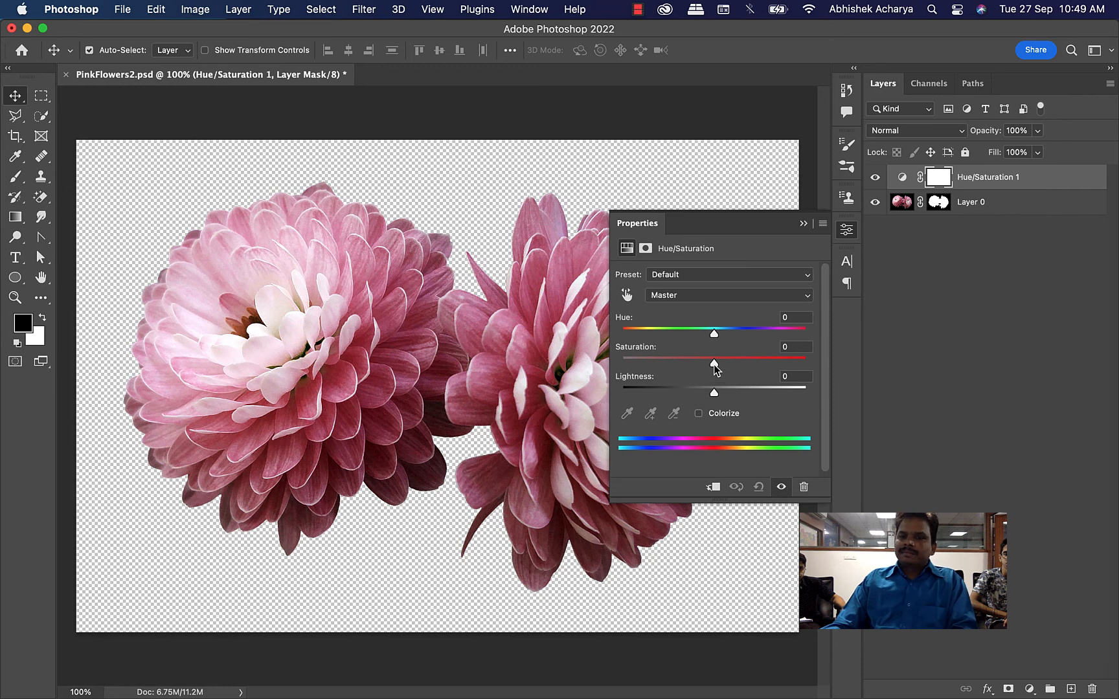
left_click_drag(714, 337, 780, 342)
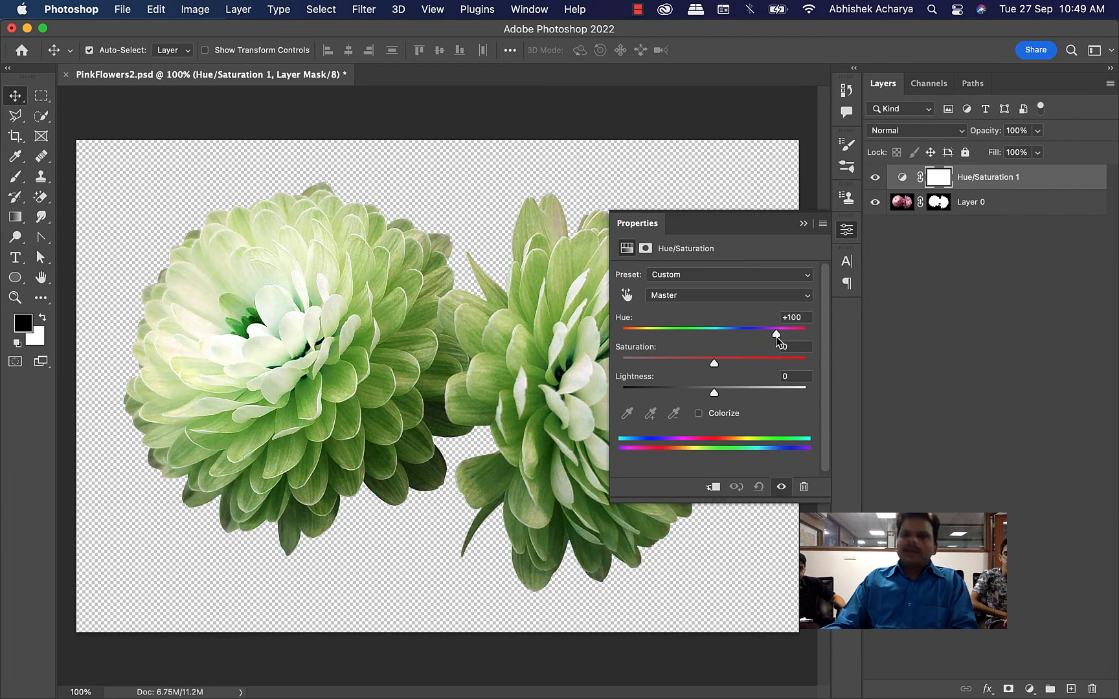
key("super+s")
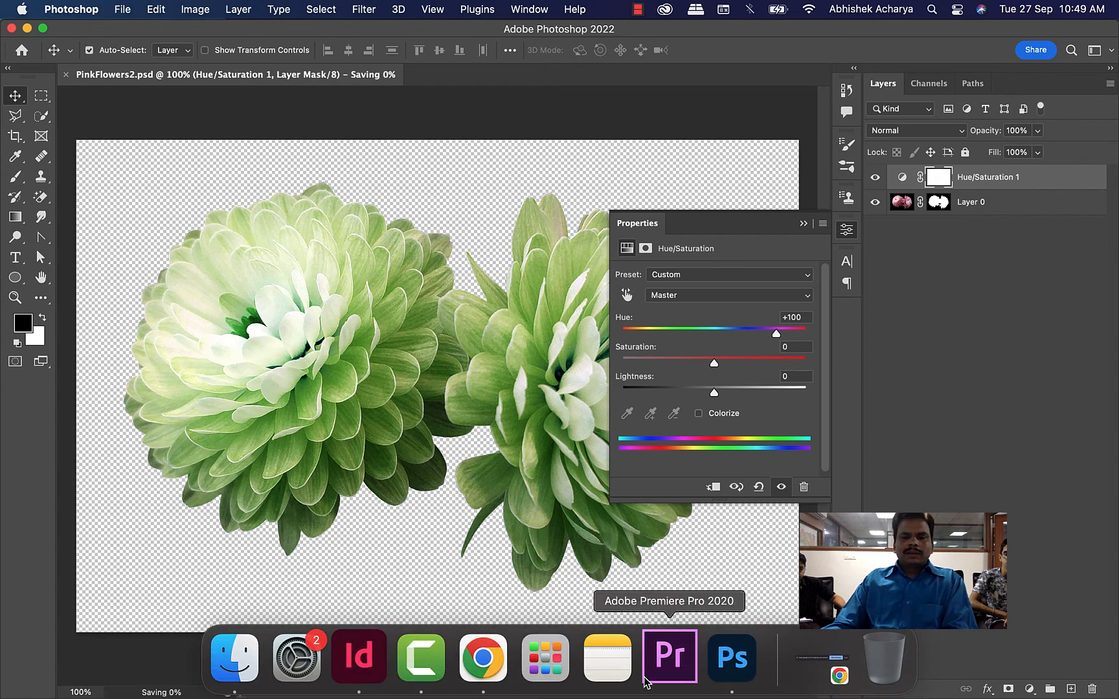
Switch back to InDesign, update the modified PinkFlowers2.psd link of the header image, and deselect the image.
left_click(377, 662)
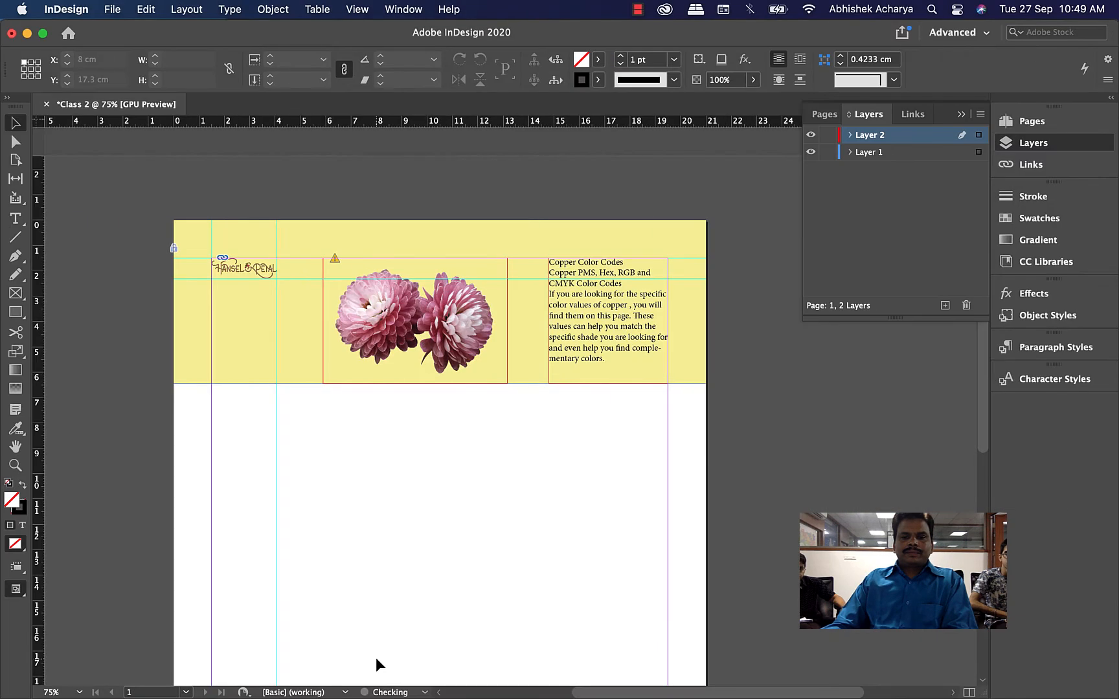
left_click(485, 311)
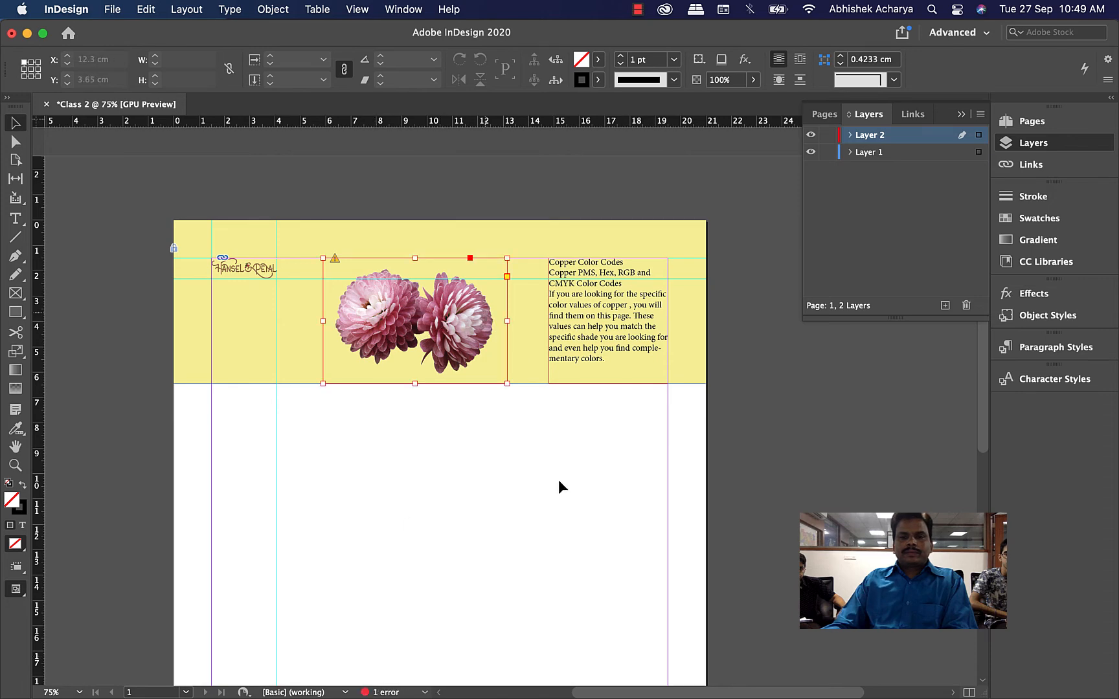
left_click(542, 465)
left_click(469, 327)
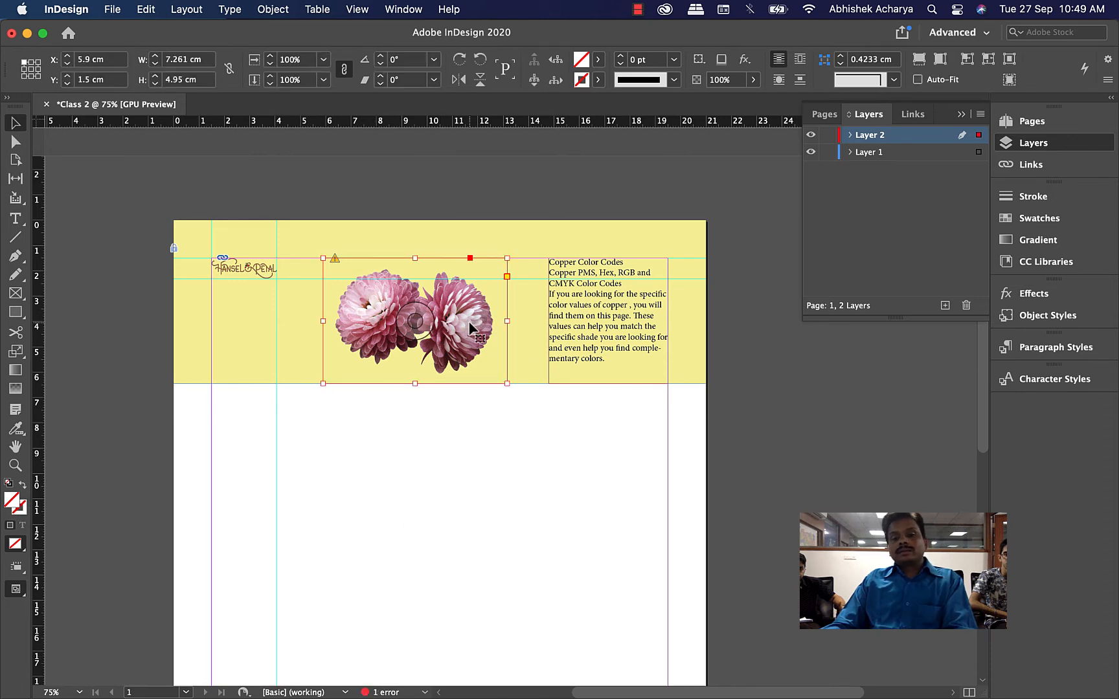
key("super+equal")
key("super+equal")
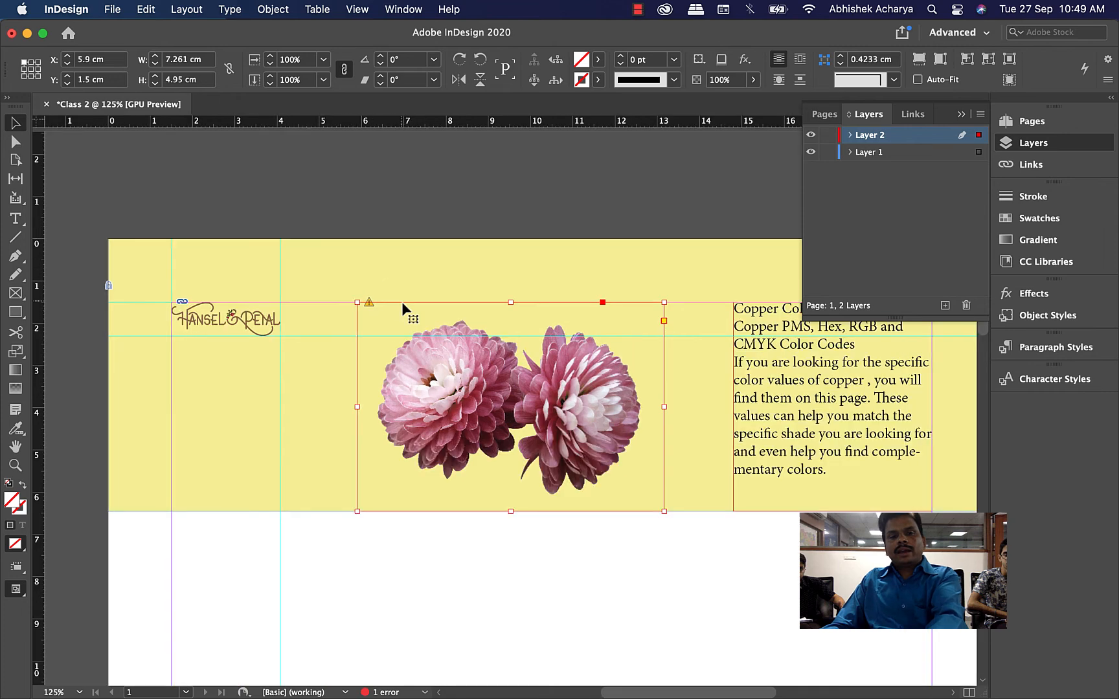
key("super+equal")
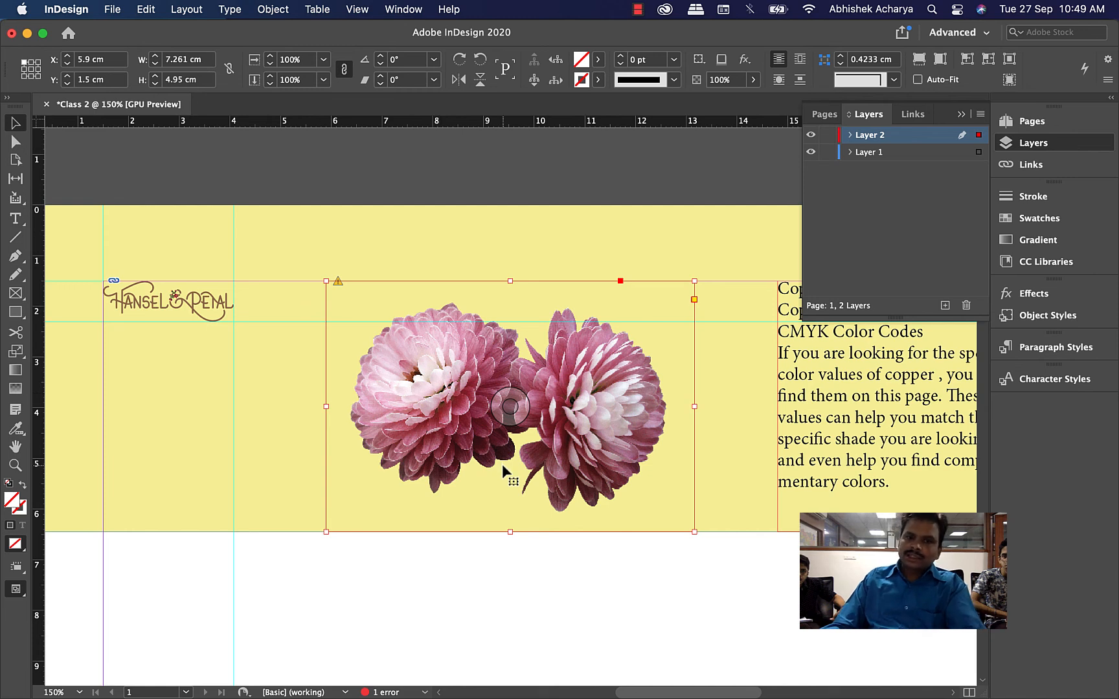
left_click(1025, 165)
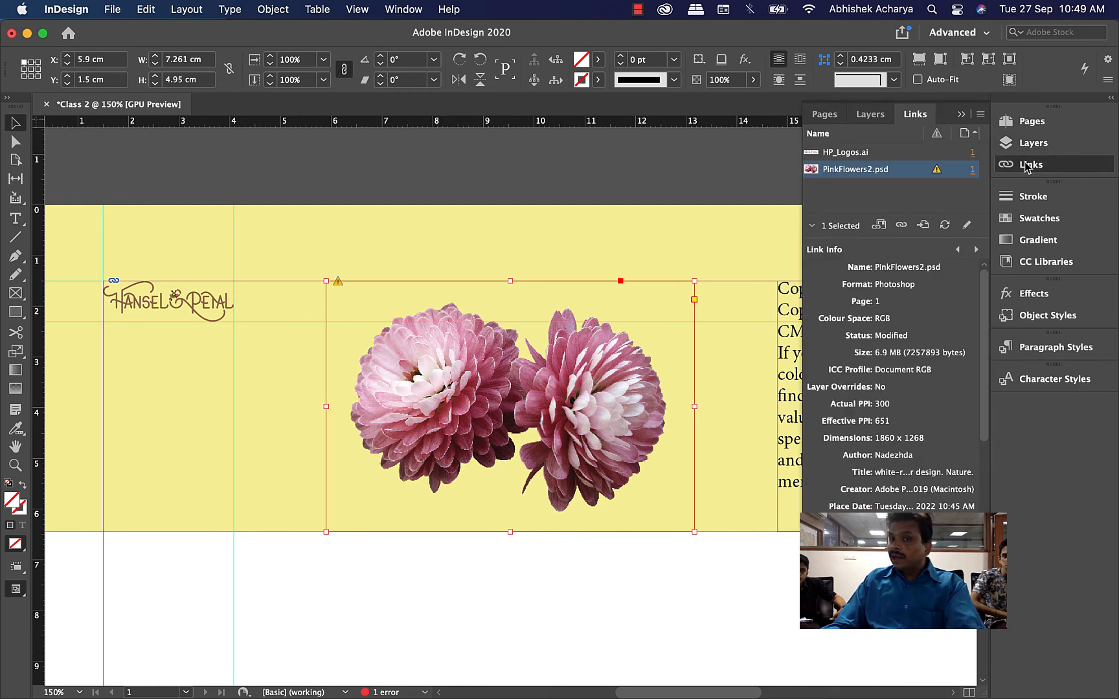
left_click(945, 226)
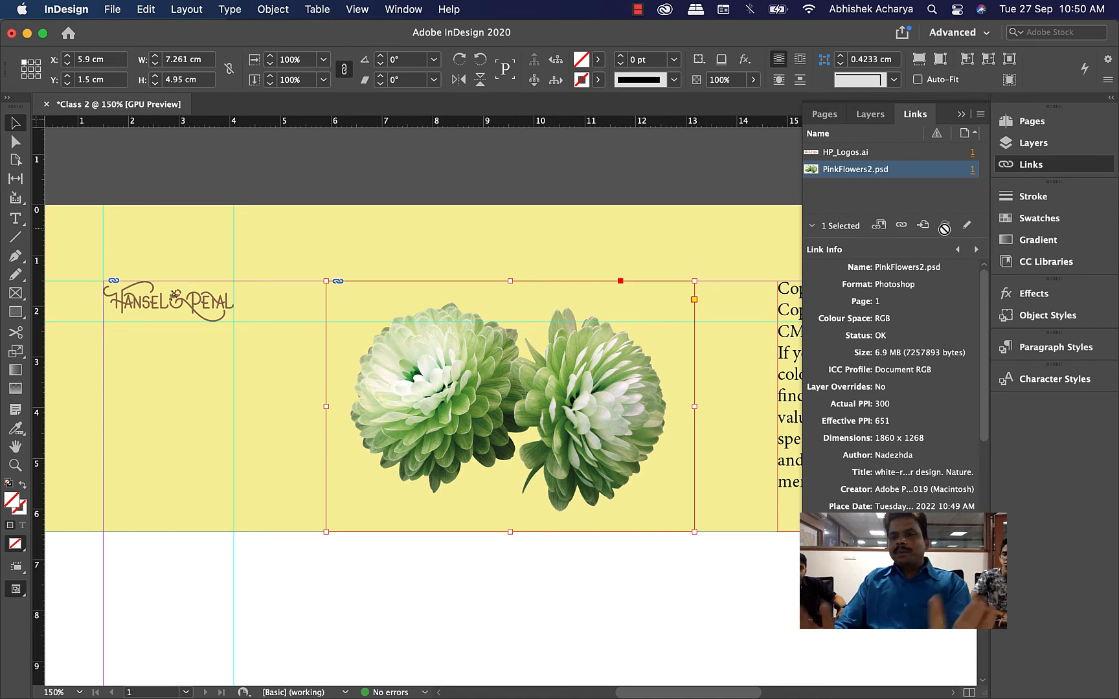
key("super+1")
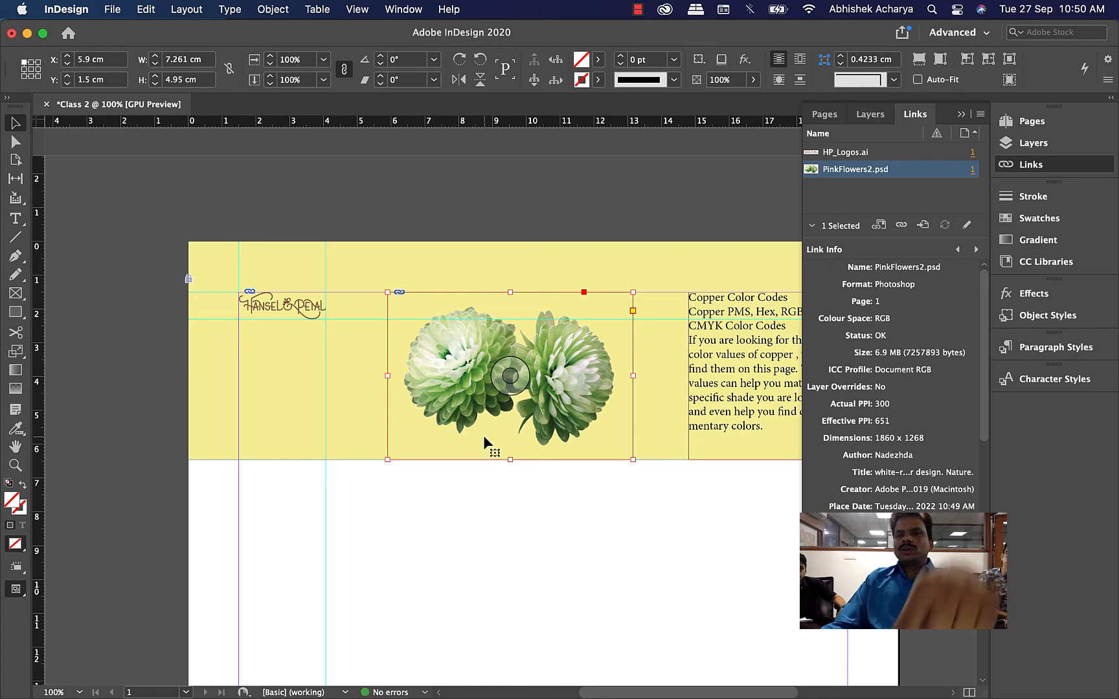
left_click(589, 513)
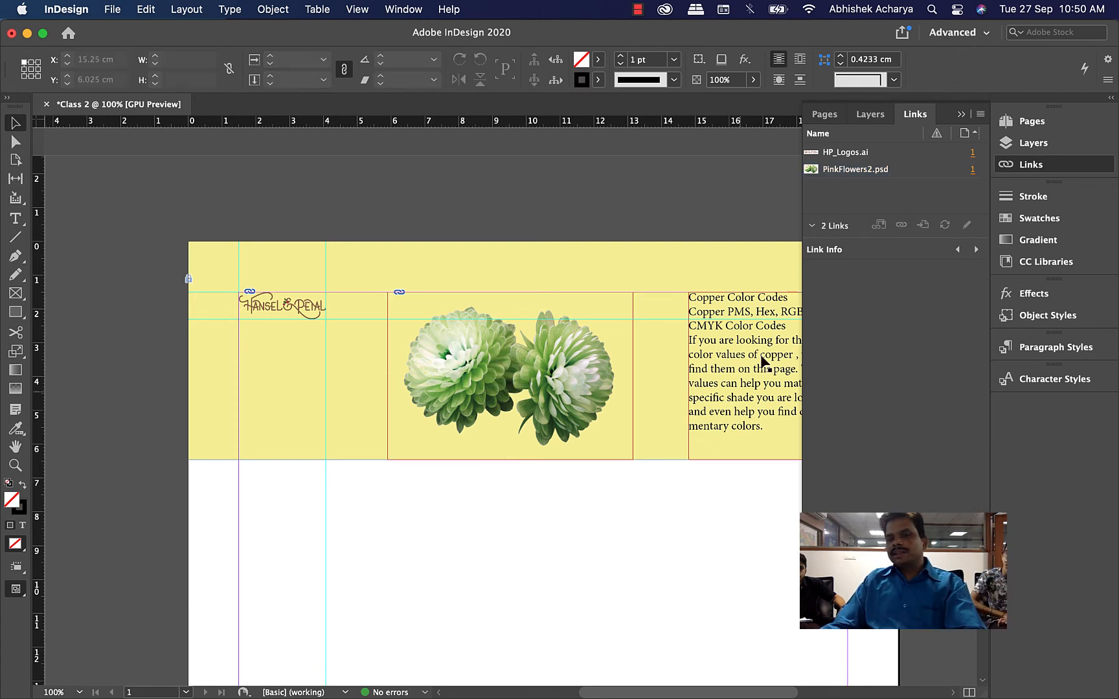
Select the header logo, switch to Finder, and open HP_Logos.ai in Adobe Illustrator 2020.
left_click(763, 357)
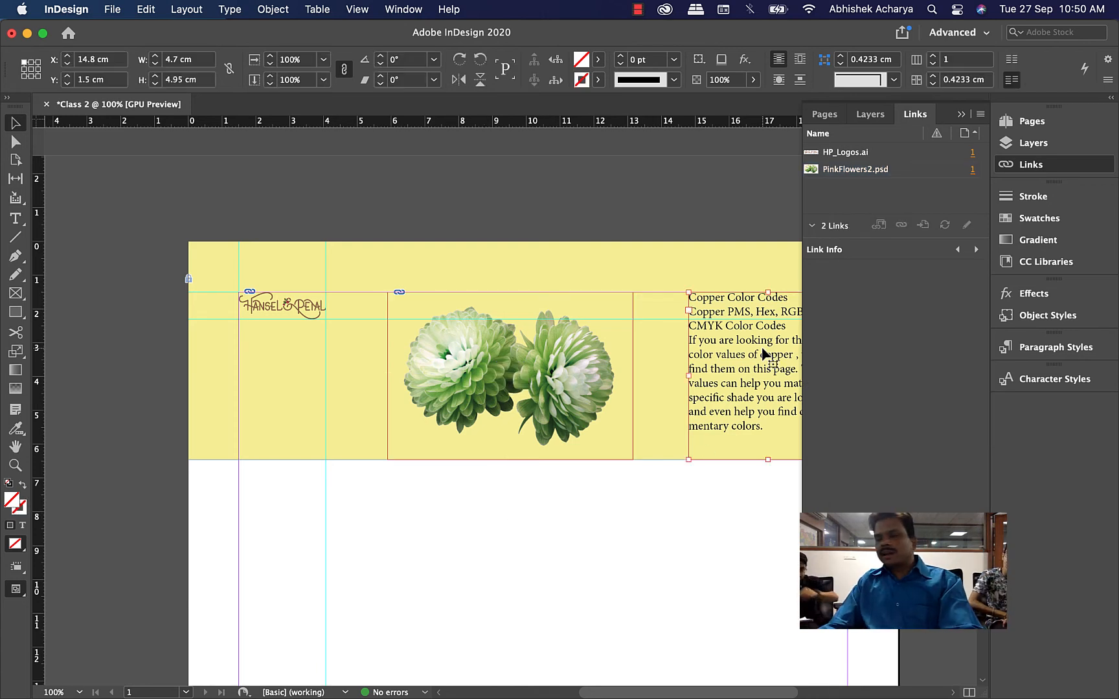
left_click(285, 306)
left_click(305, 316)
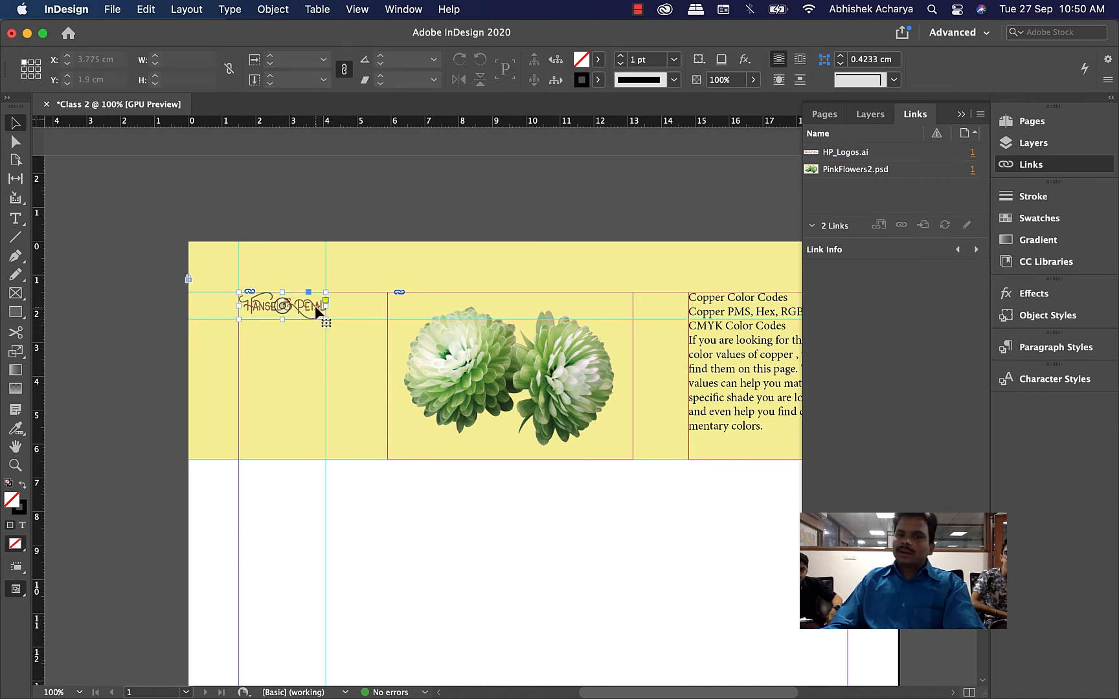
mouse_move(279, 667)
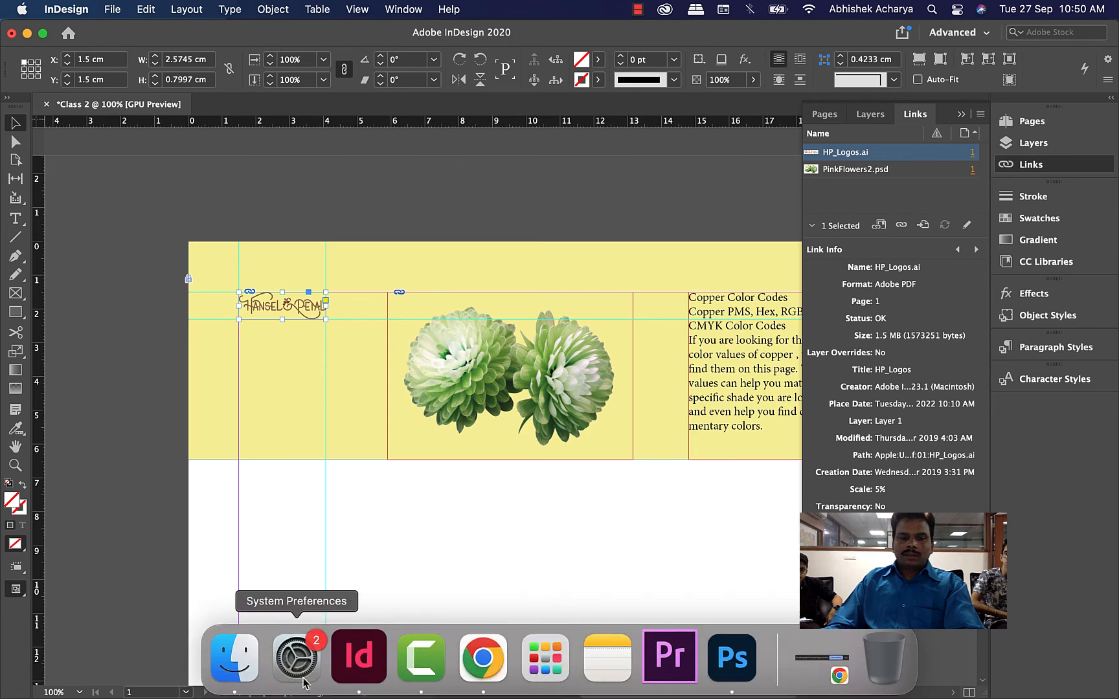
left_click(234, 658)
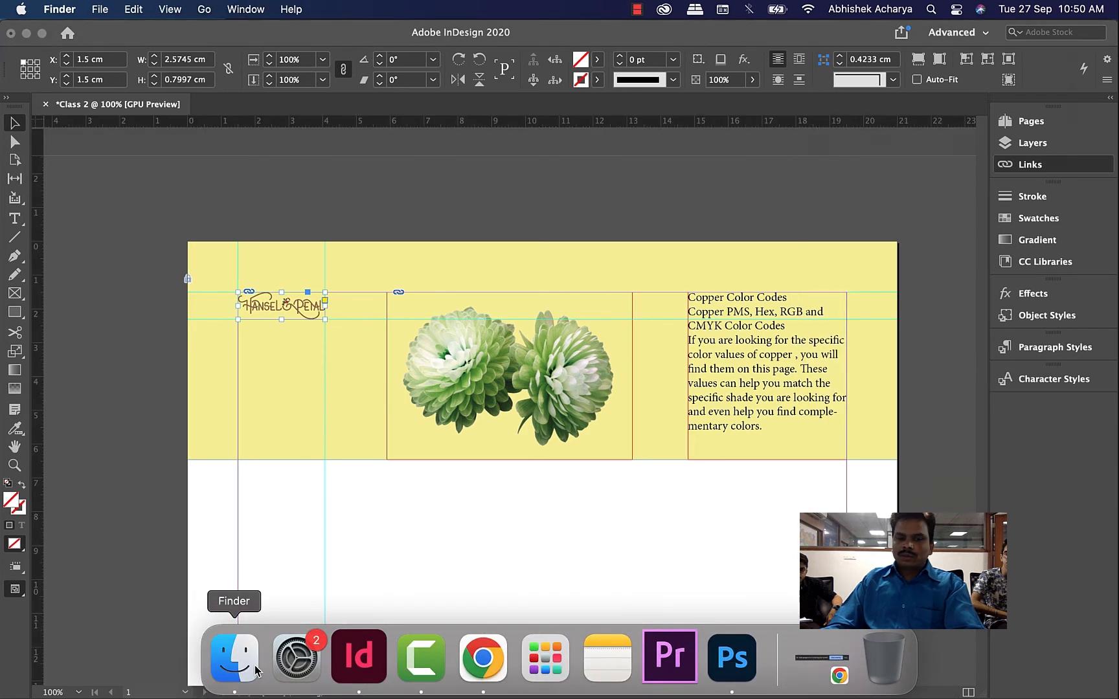
left_click(420, 132)
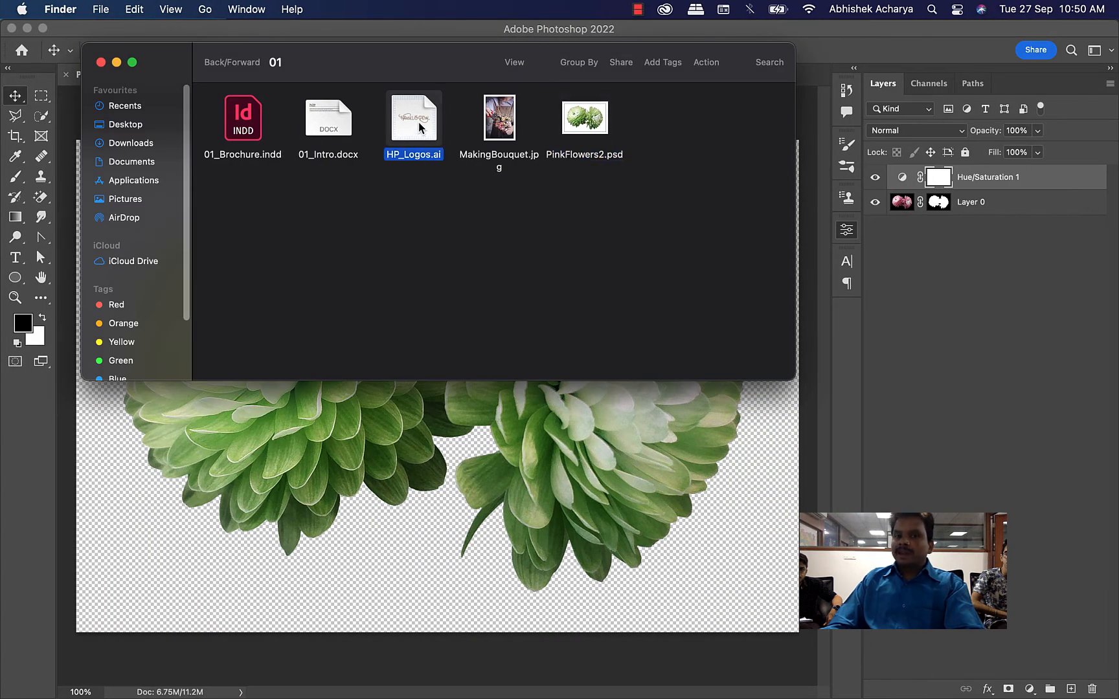
right_click(420, 127)
mouse_move(479, 149)
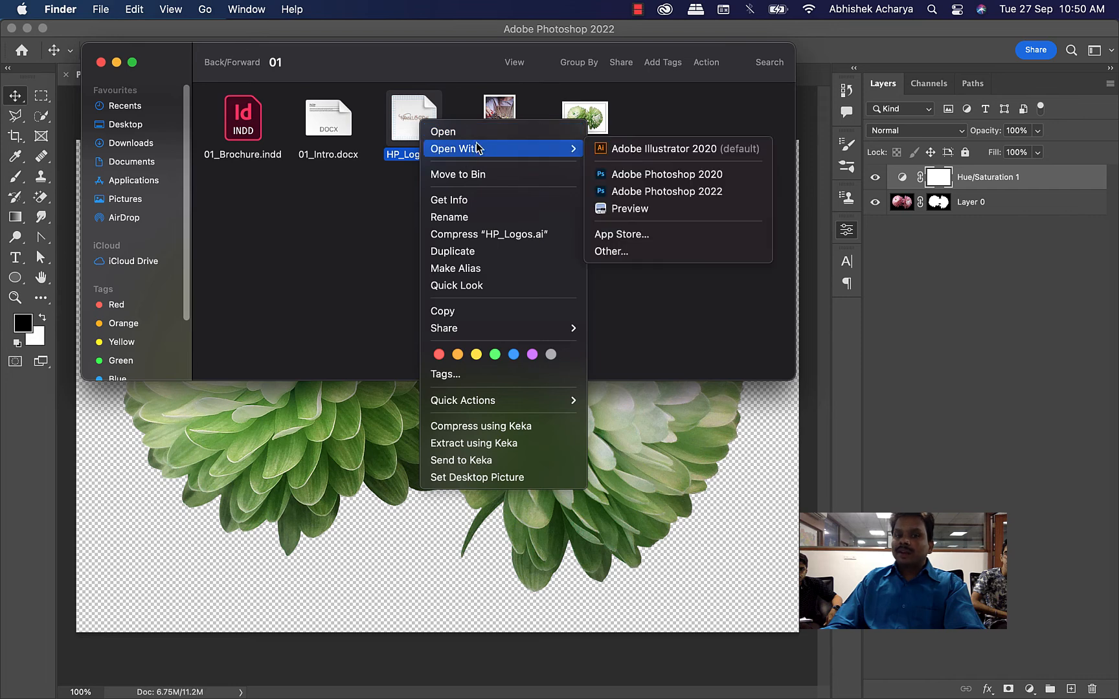
left_click(707, 150)
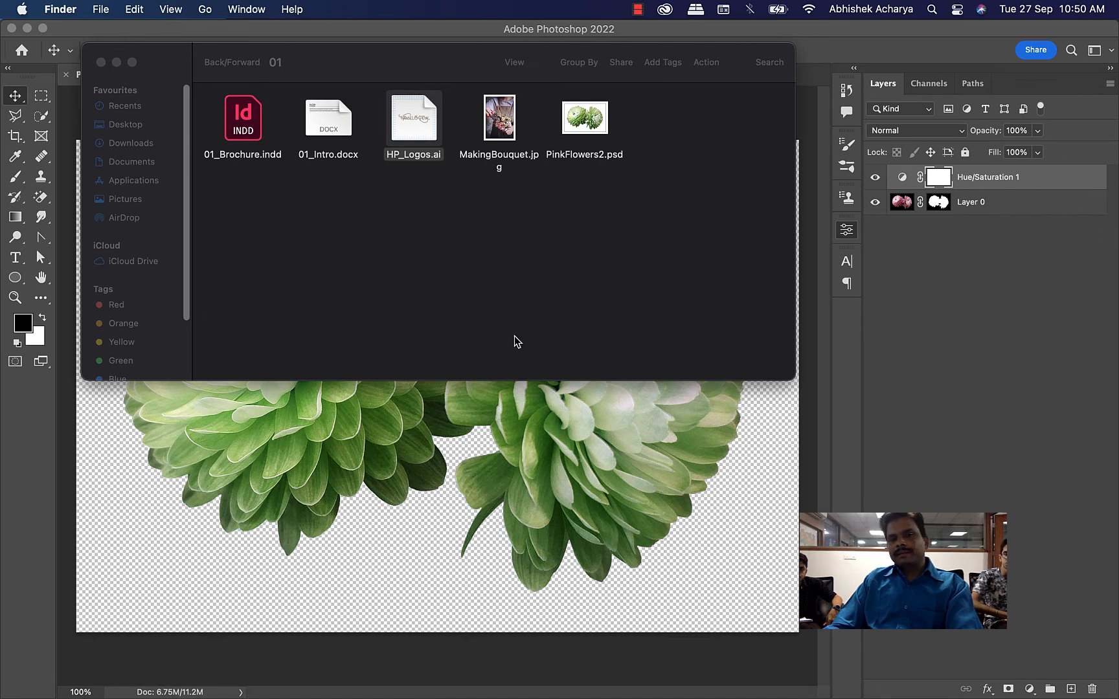
left_click(447, 200)
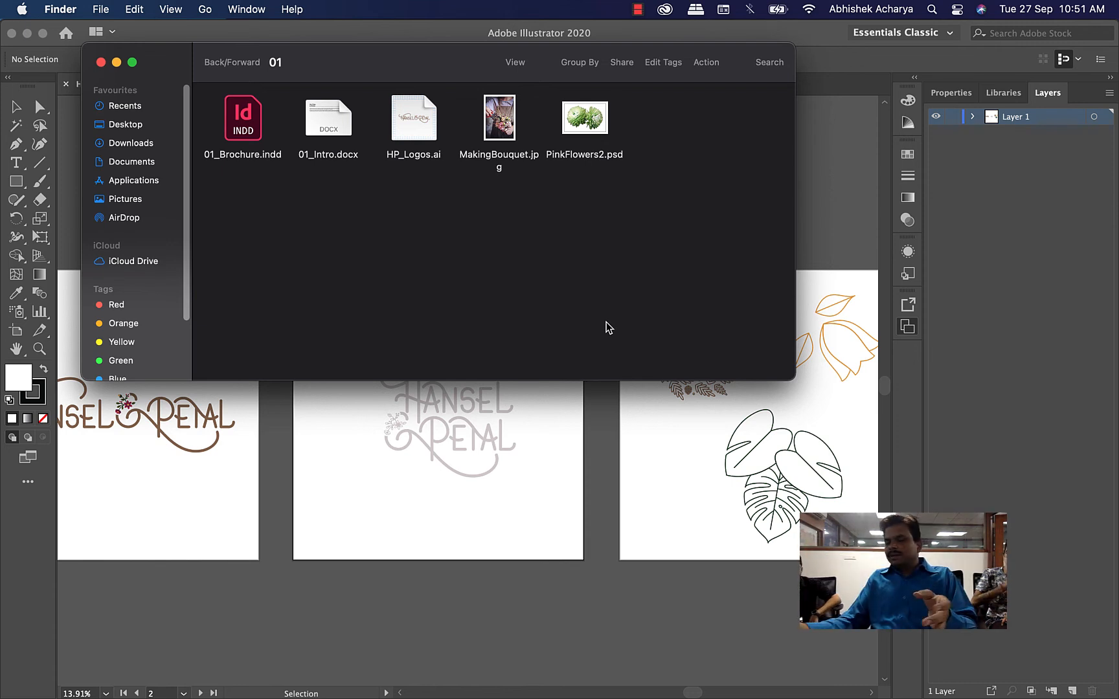
left_click(516, 593)
Recolour the Hansel & Petal logo on Artboard 1 with a dark maroon fill swatch, deselect it, and save HP_Logos.ai.
left_click(245, 460)
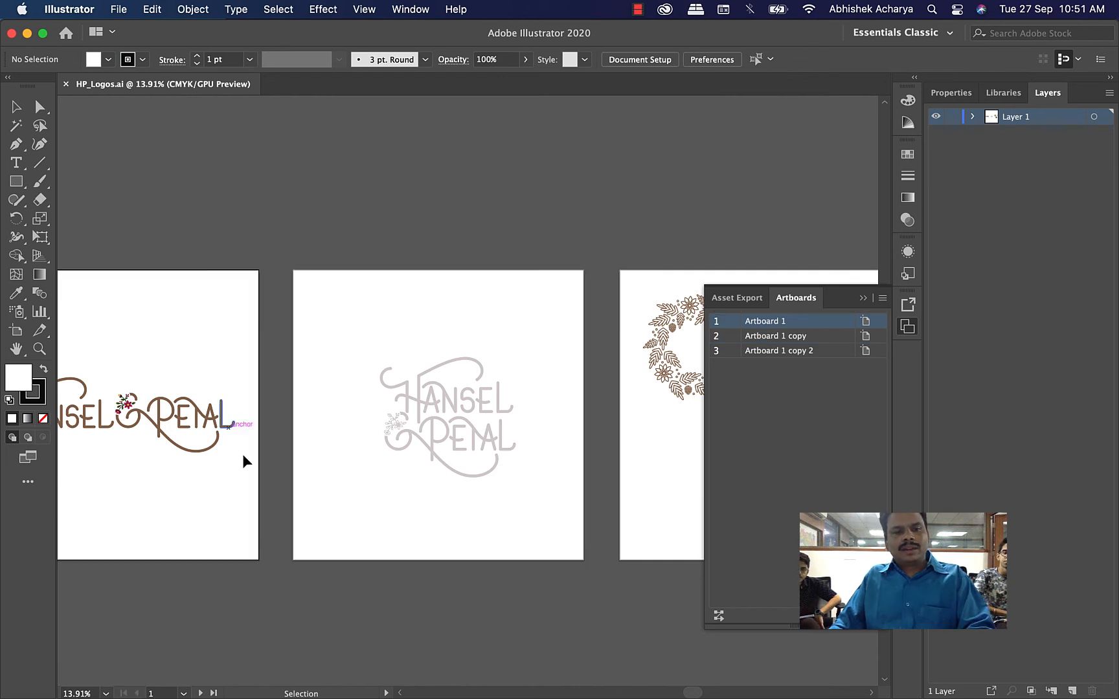
key("space")
left_click_drag(293, 498, 431, 430)
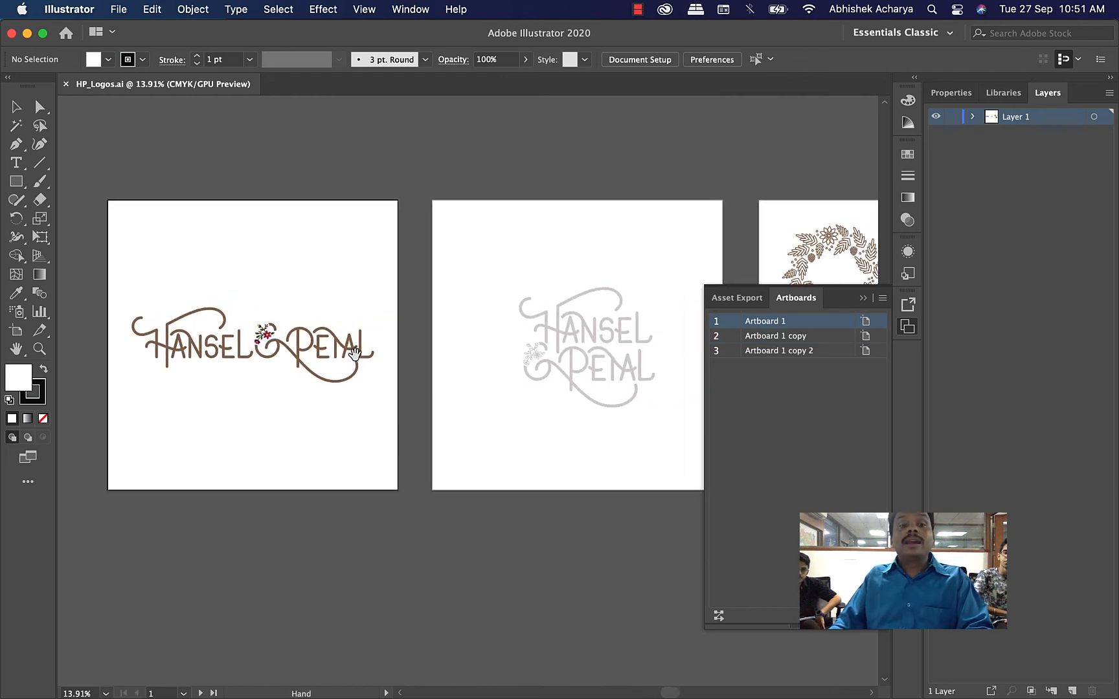
left_click(318, 342)
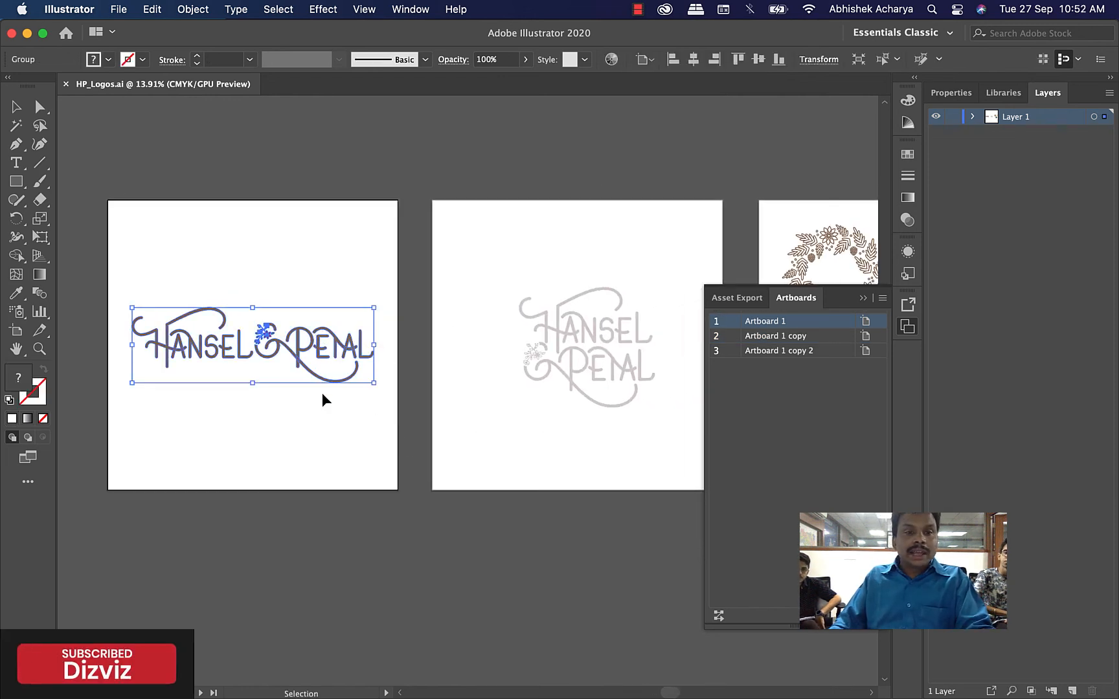
left_click(108, 59)
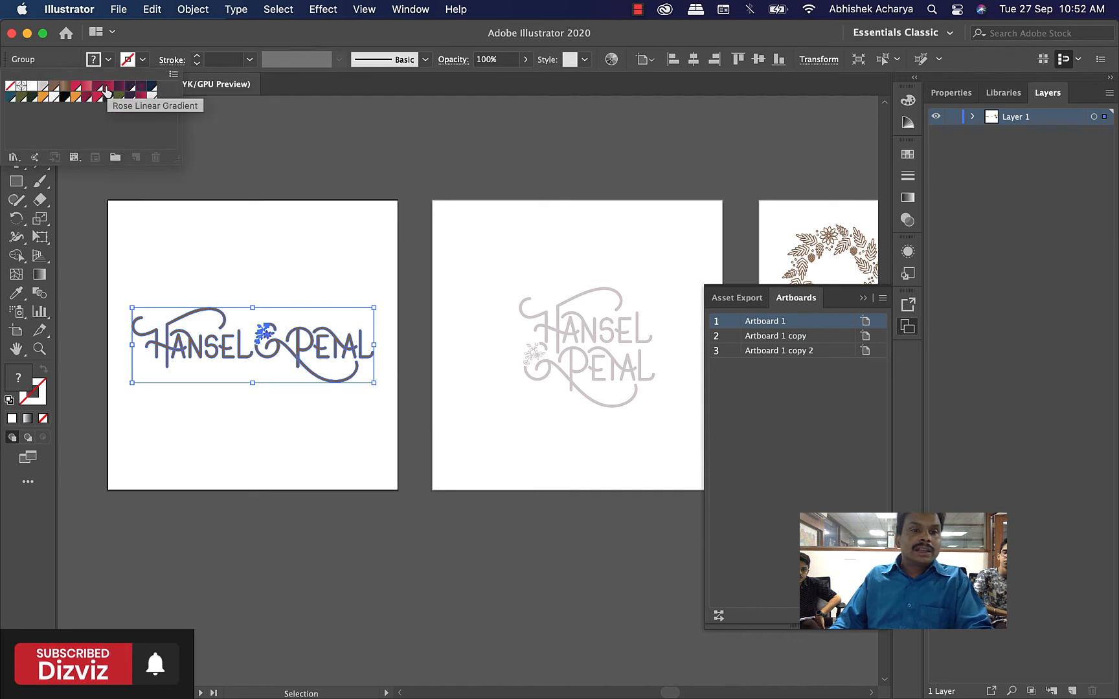
left_click(97, 85)
left_click(420, 183)
left_click(441, 171)
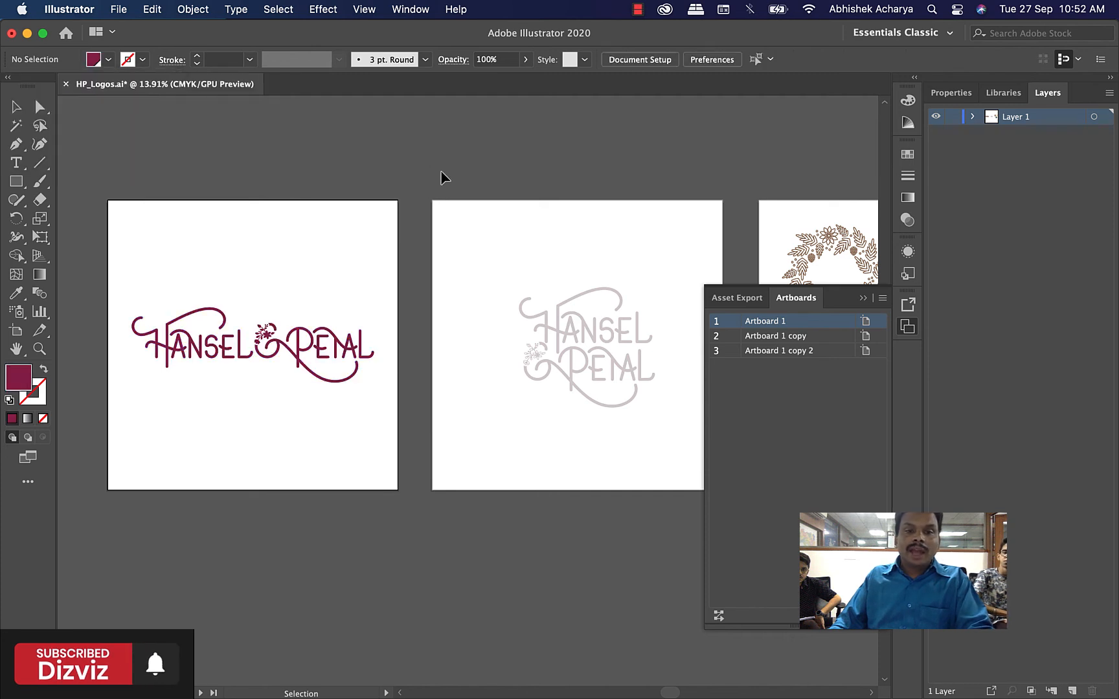
key("a")
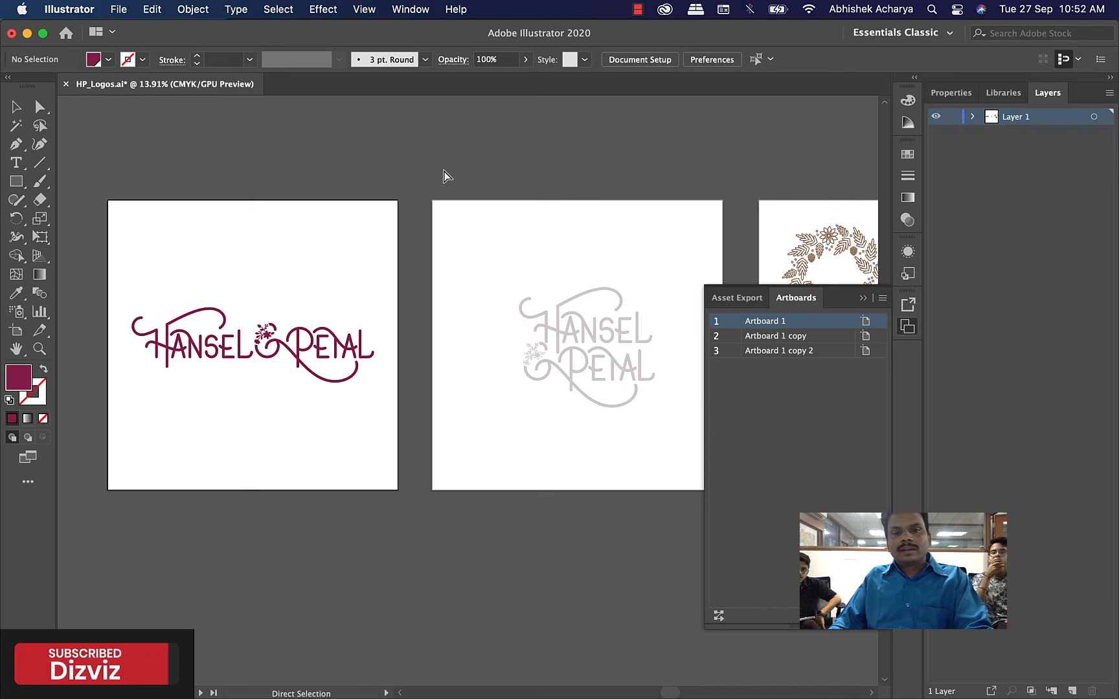
mouse_move(464, 693)
key("super+s")
Switch back to InDesign, update the modified HP_Logos.ai link of the header logo, and deselect the logo.
left_click(789, 672)
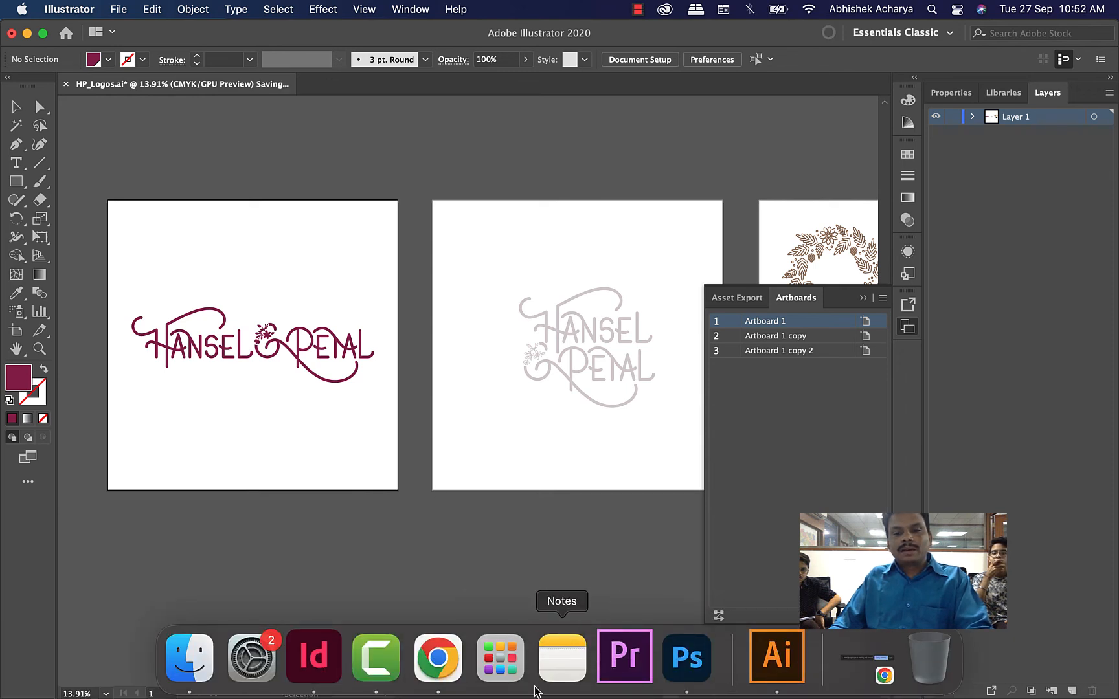
left_click(344, 677)
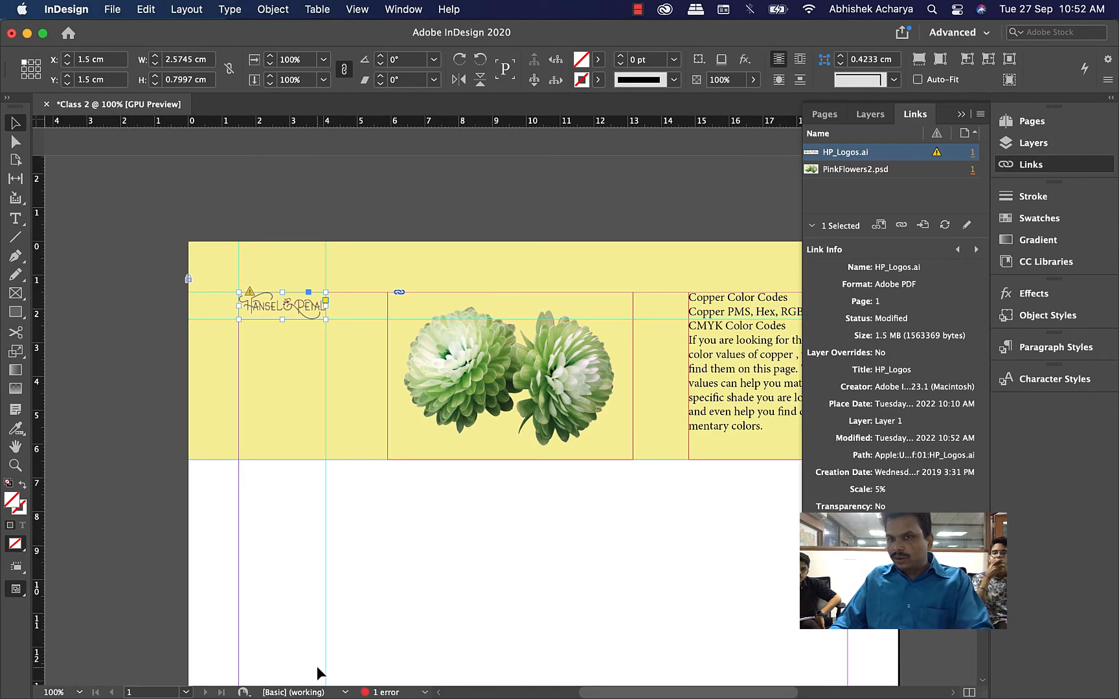
left_click(945, 224)
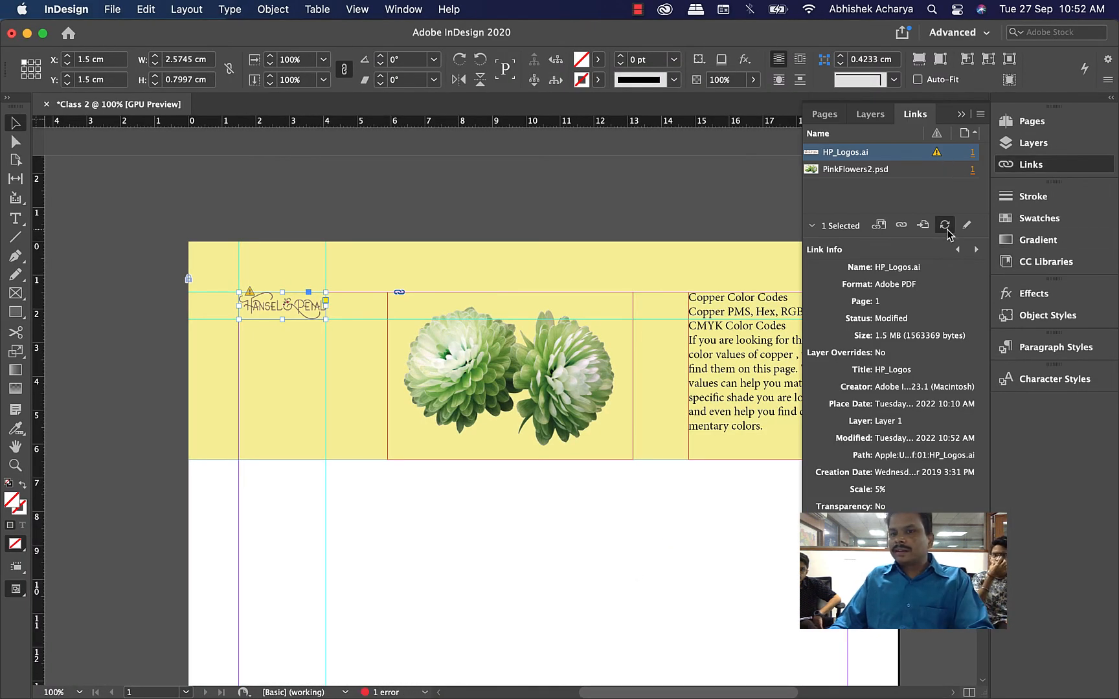
left_click(480, 530)
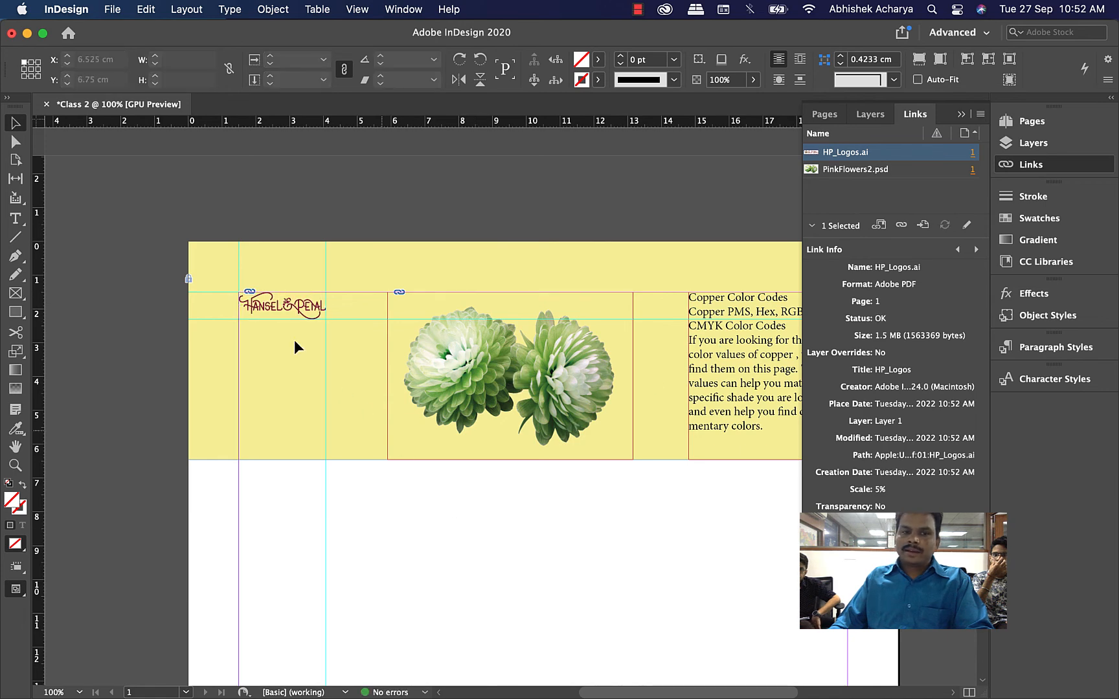
Switch to Photoshop, hide the Hue/Saturation 1 adjustment layer, and save PinkFlowers2.psd.
key("super+equal")
key("super+equal")
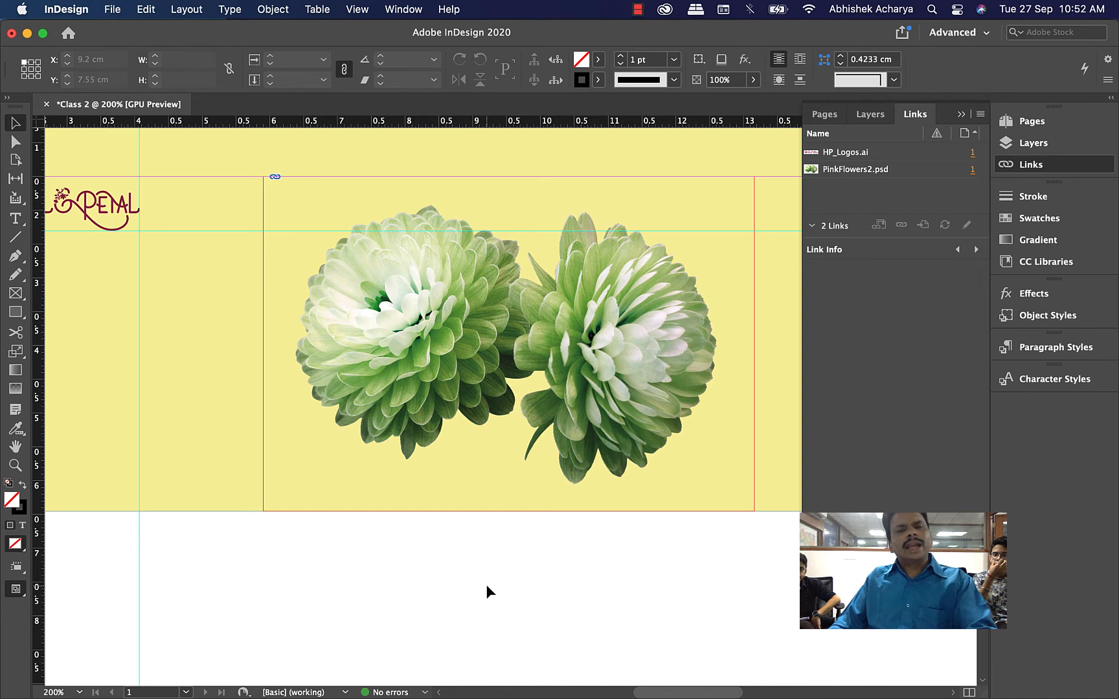
left_click_drag(617, 567, 582, 614)
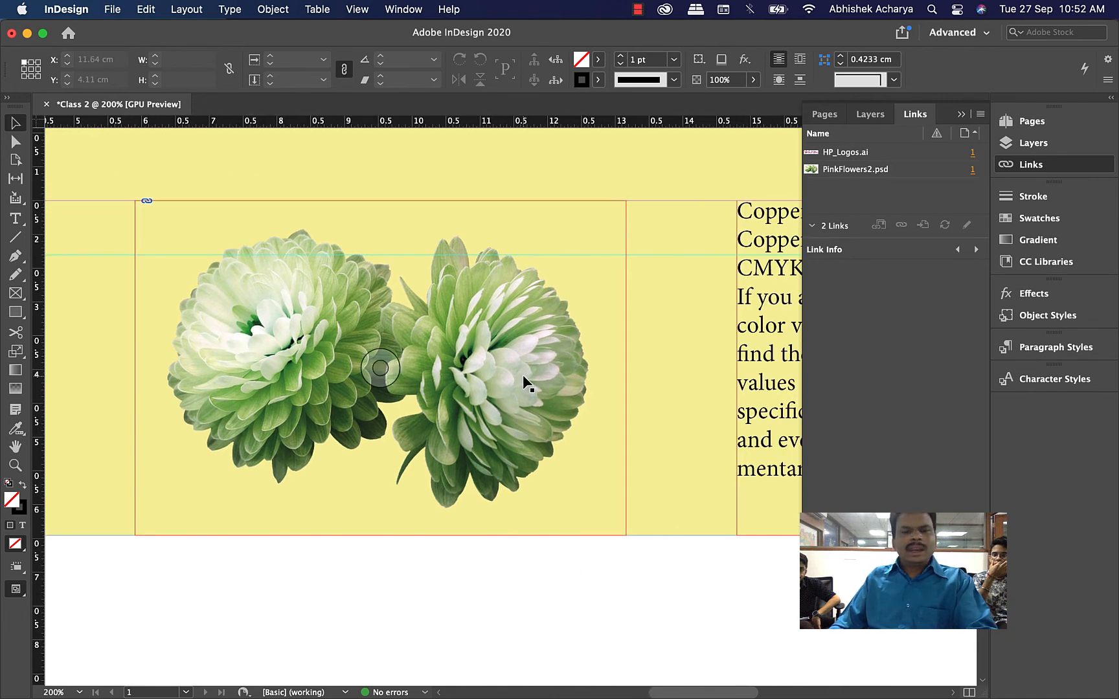
mouse_move(499, 660)
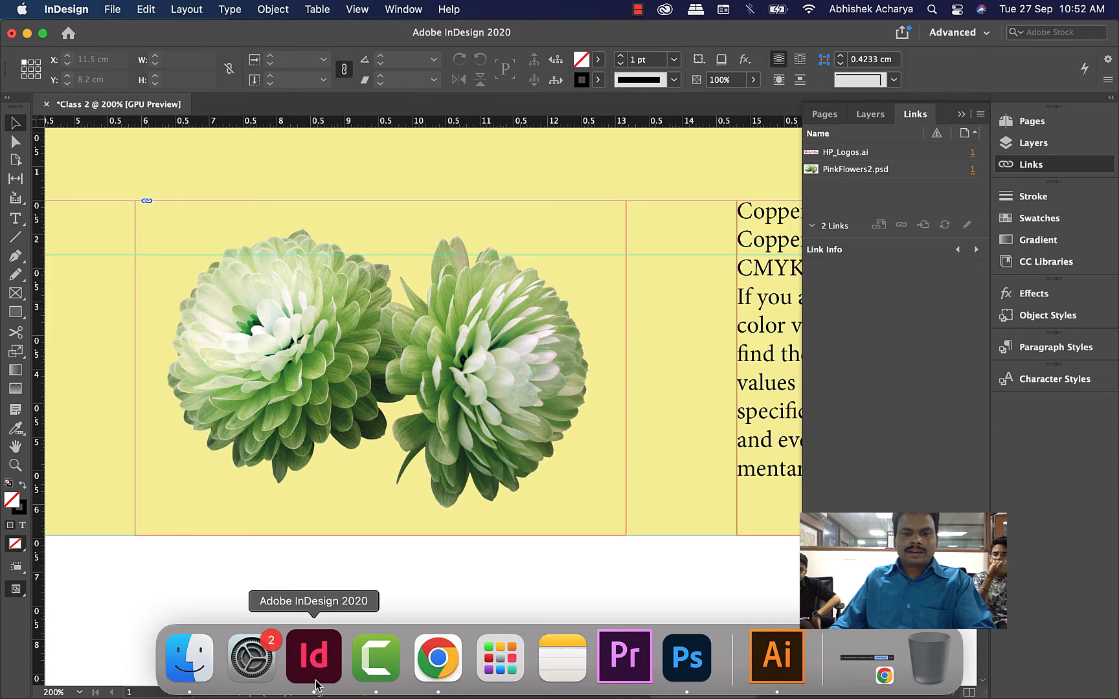
left_click(691, 667)
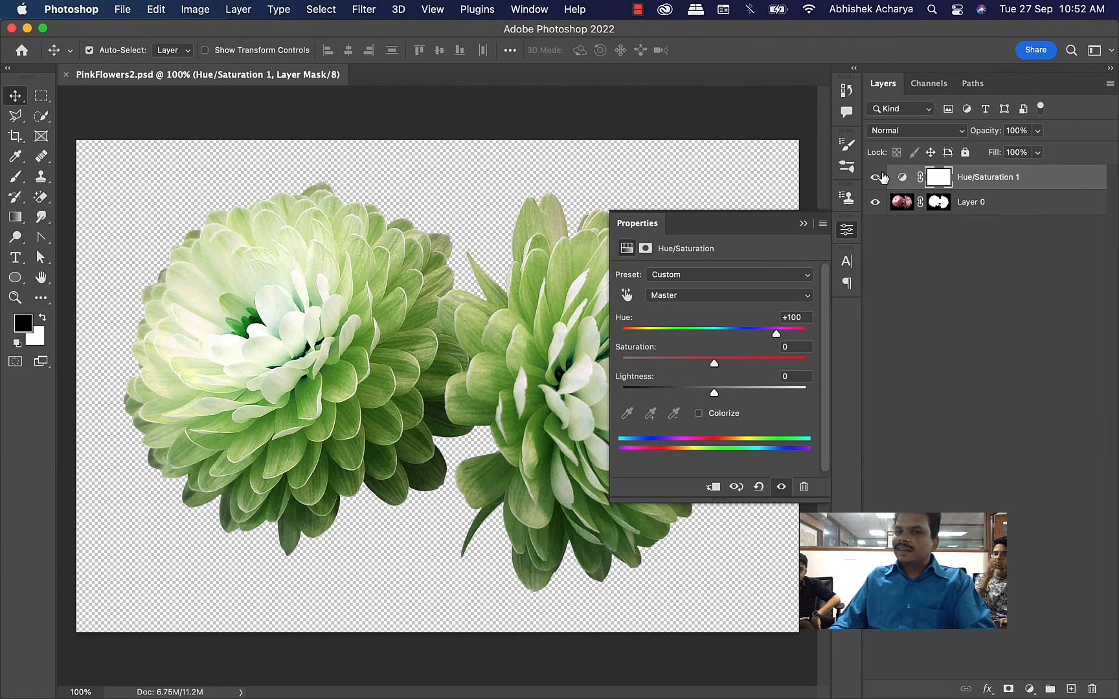
left_click(877, 177)
key("super+s")
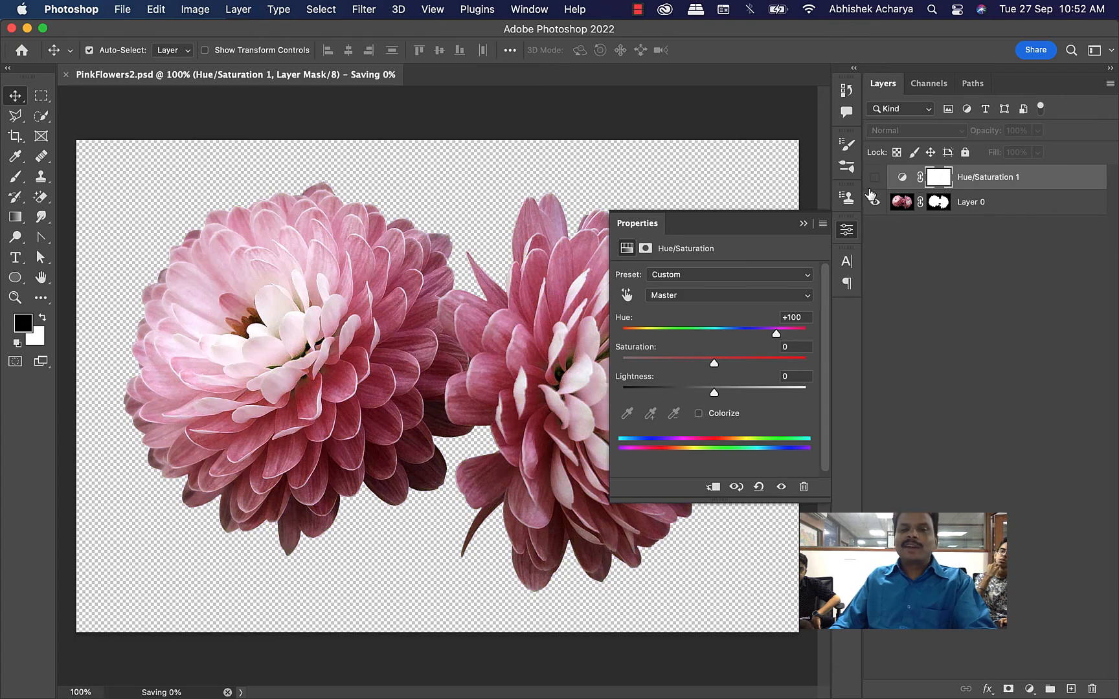
Switch back to InDesign, update the modified PinkFlowers2.psd link, and select the flower image frame.
left_click(325, 678)
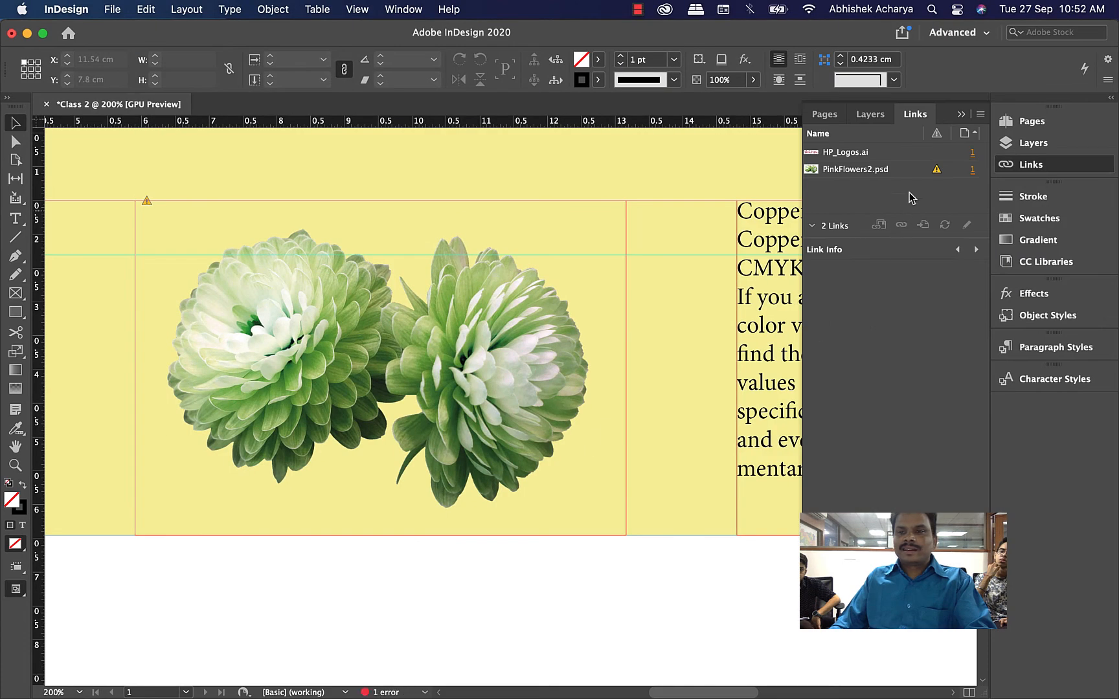
left_click(934, 171)
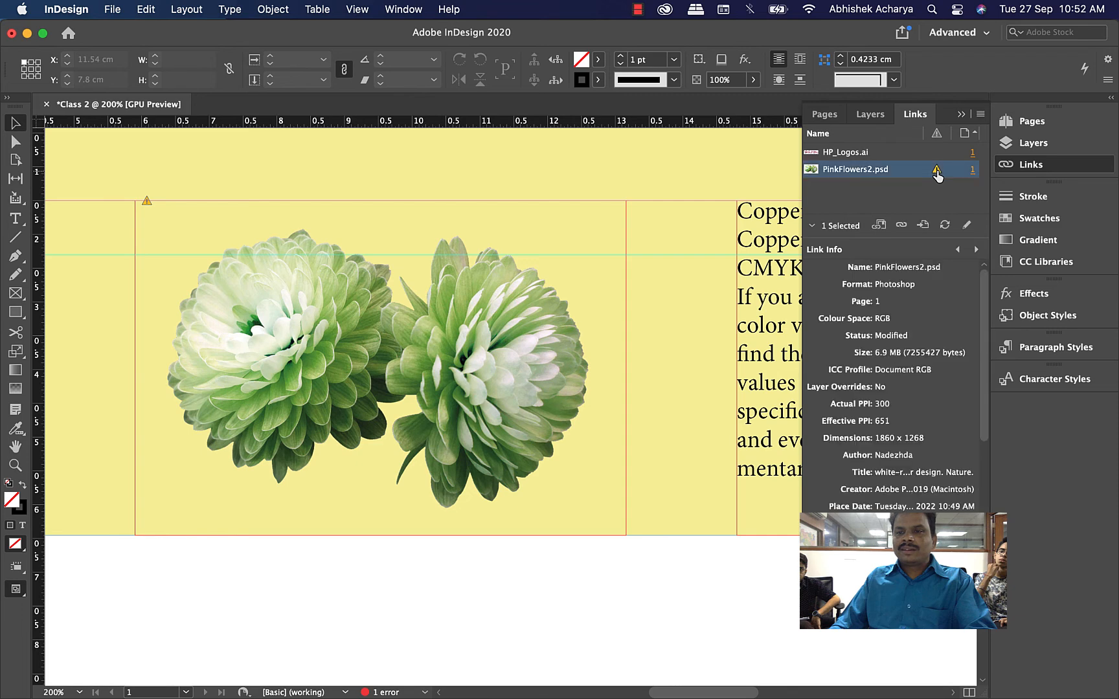
left_click(945, 224)
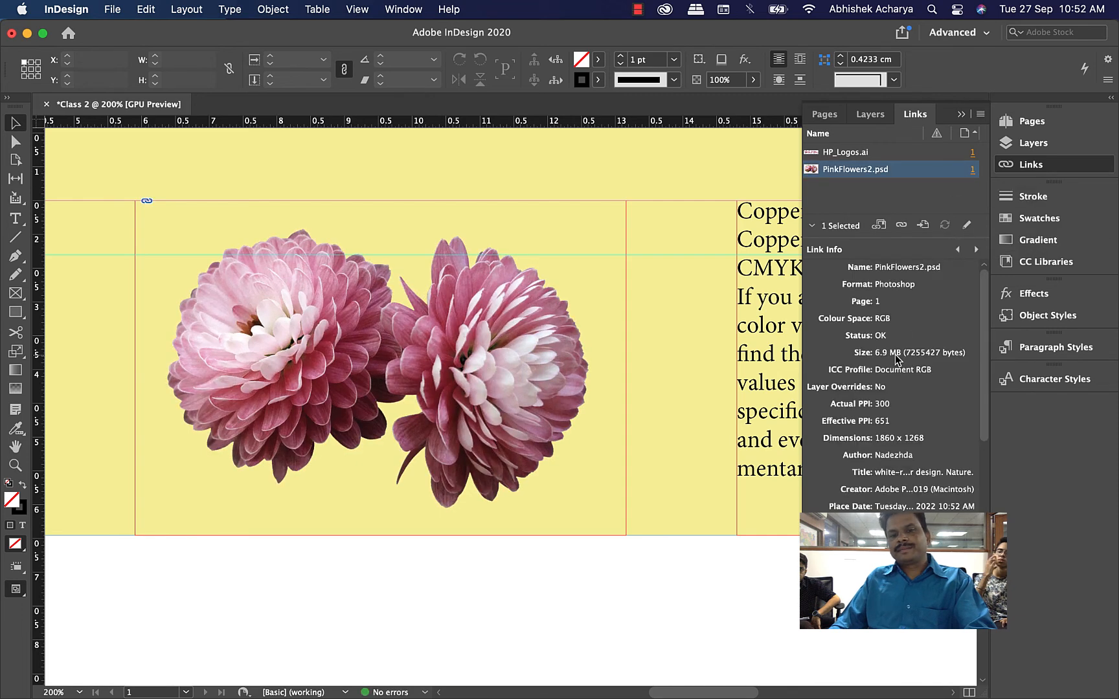
left_click(441, 528)
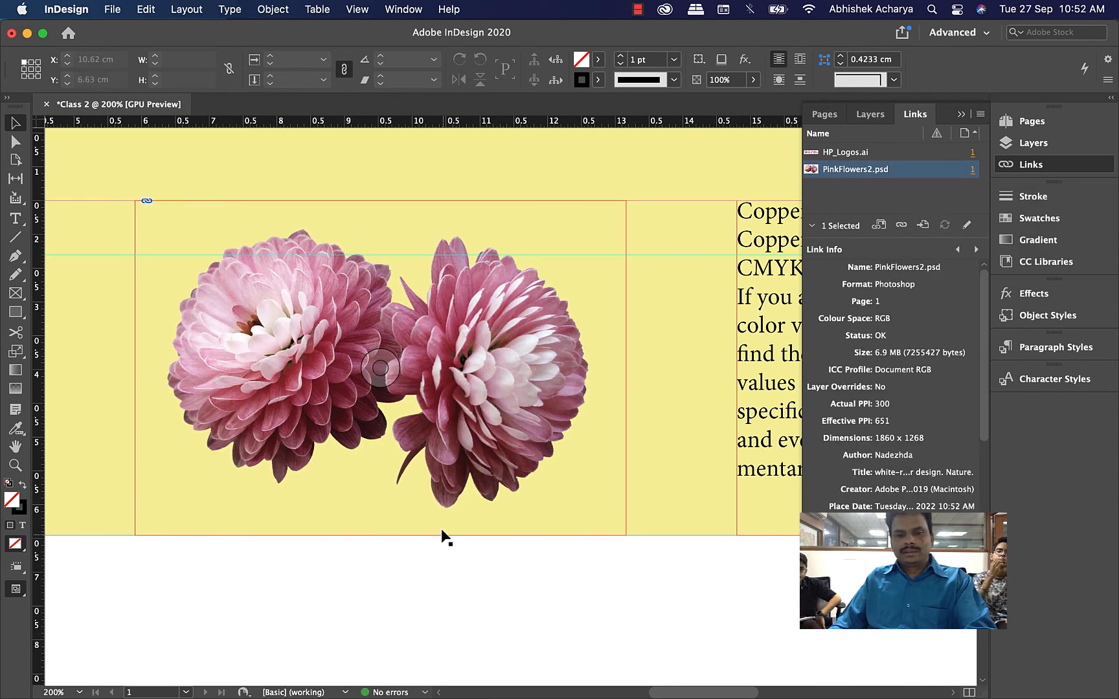
Unlock the header background rectangle in Layer 1 and select it.
left_click(1033, 143)
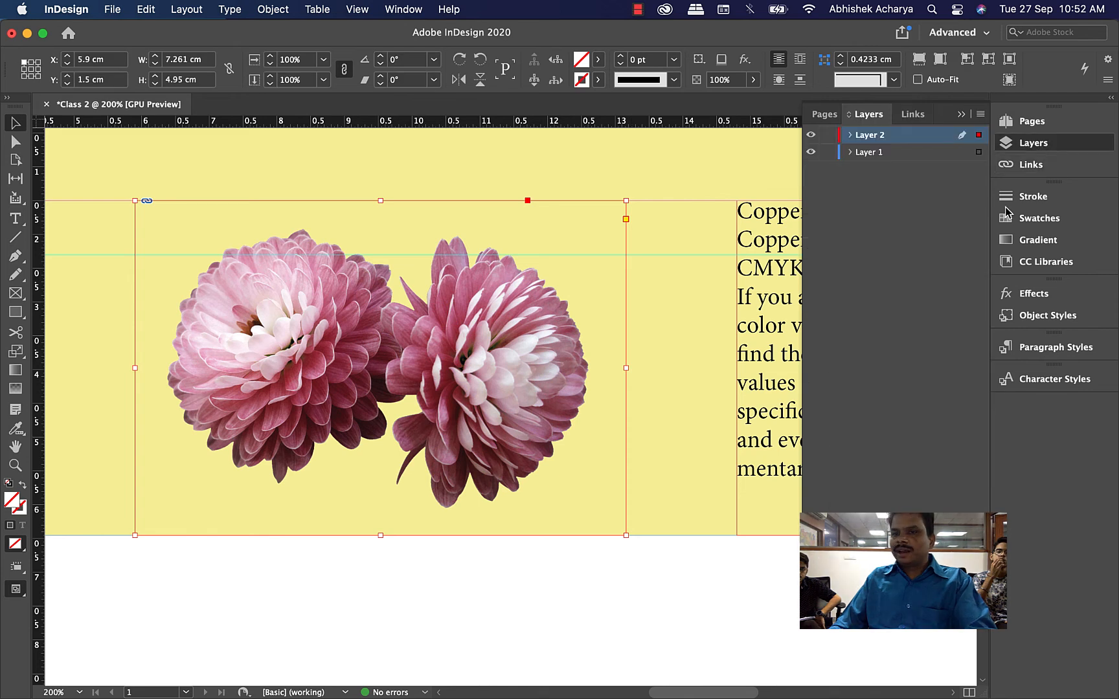
left_click(849, 152)
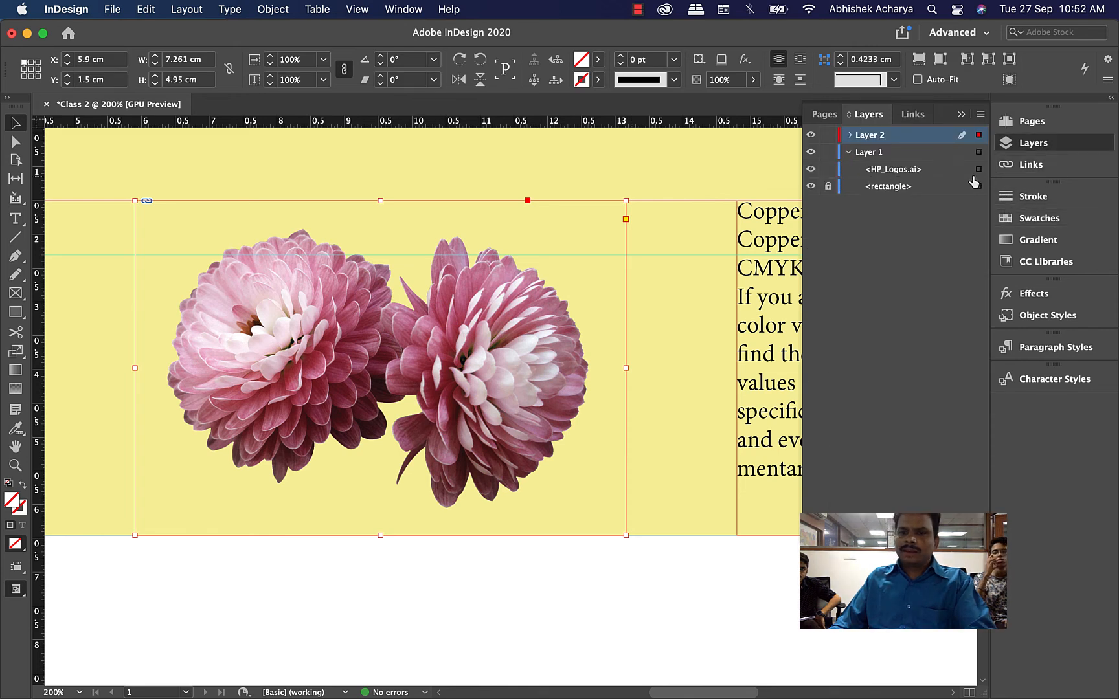
left_click(828, 186)
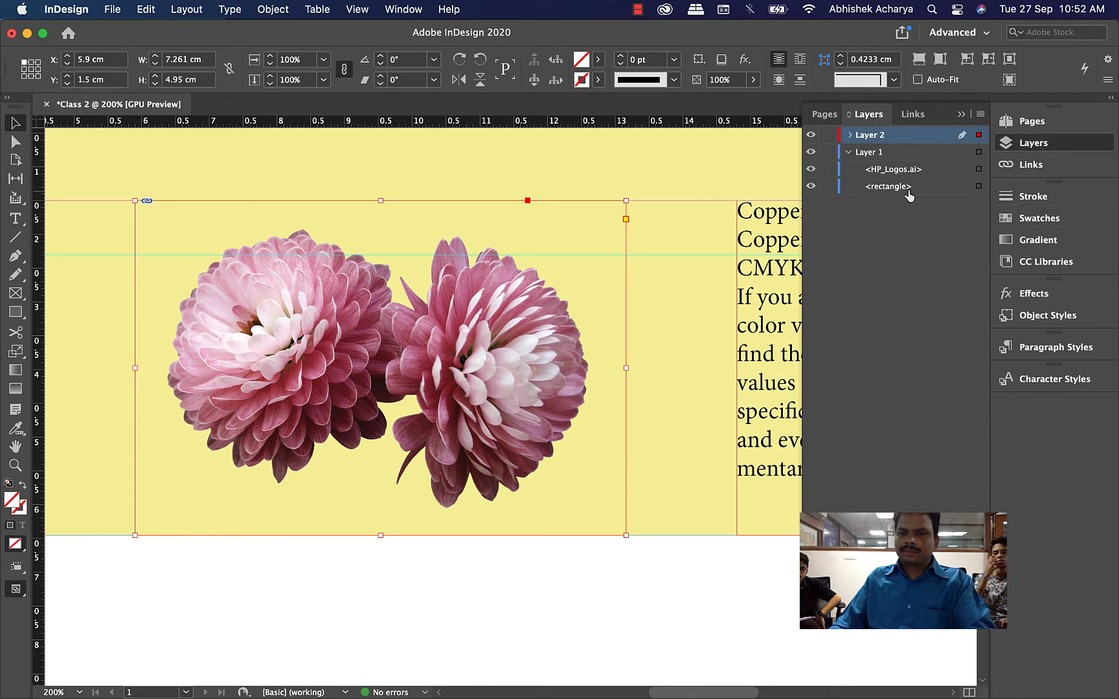
left_click(977, 187)
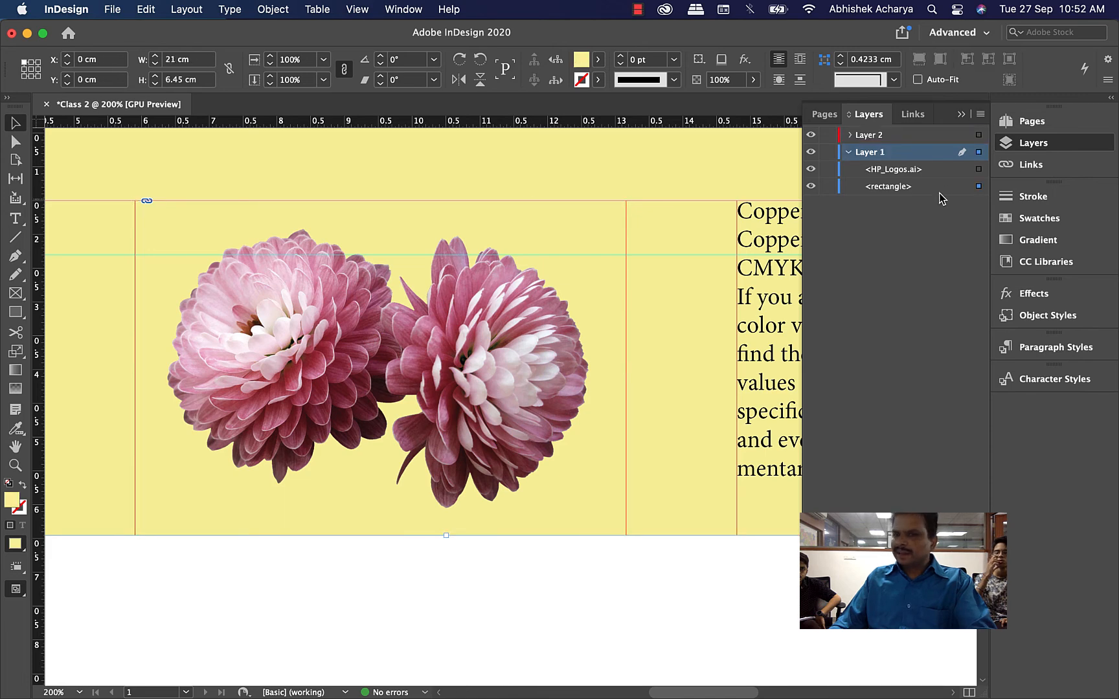
left_click(882, 188)
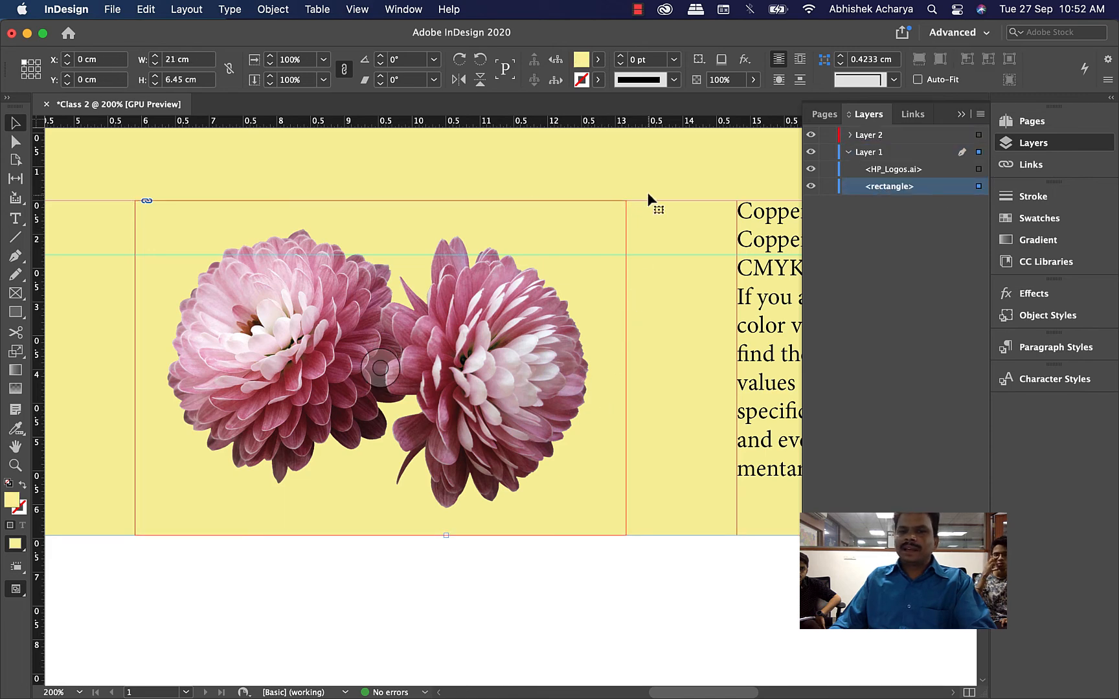
Try moving the unlocked header rectangle upward on the page, and undo the move.
scroll(520, 312, "down", 1)
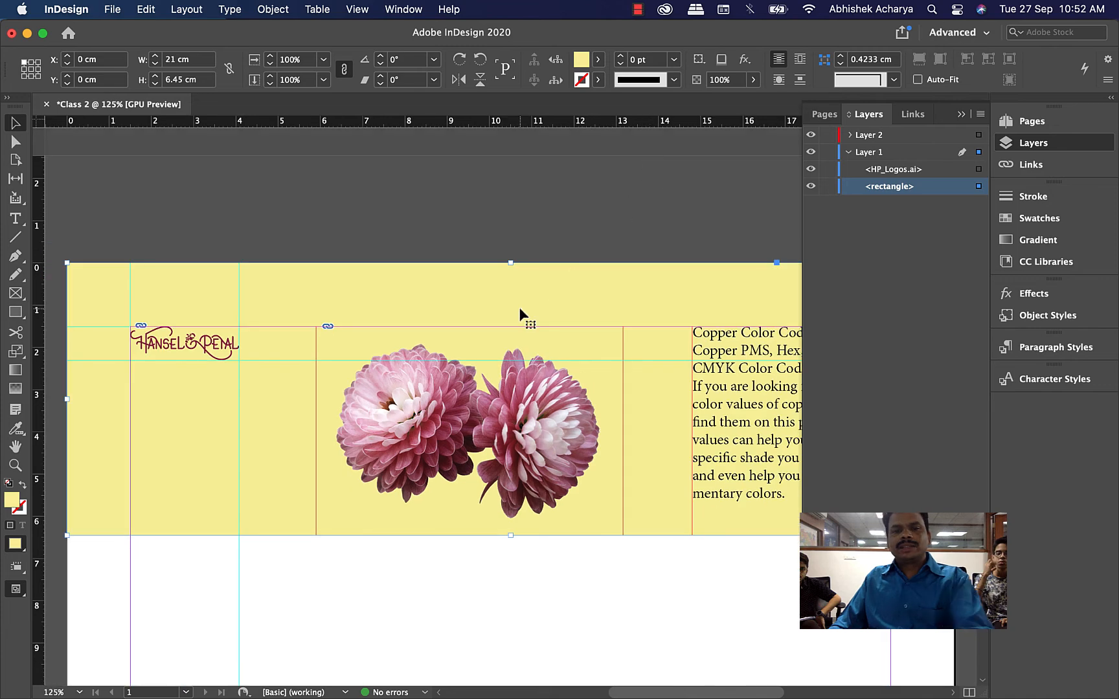
left_click_drag(558, 292, 585, 233)
key("super+z")
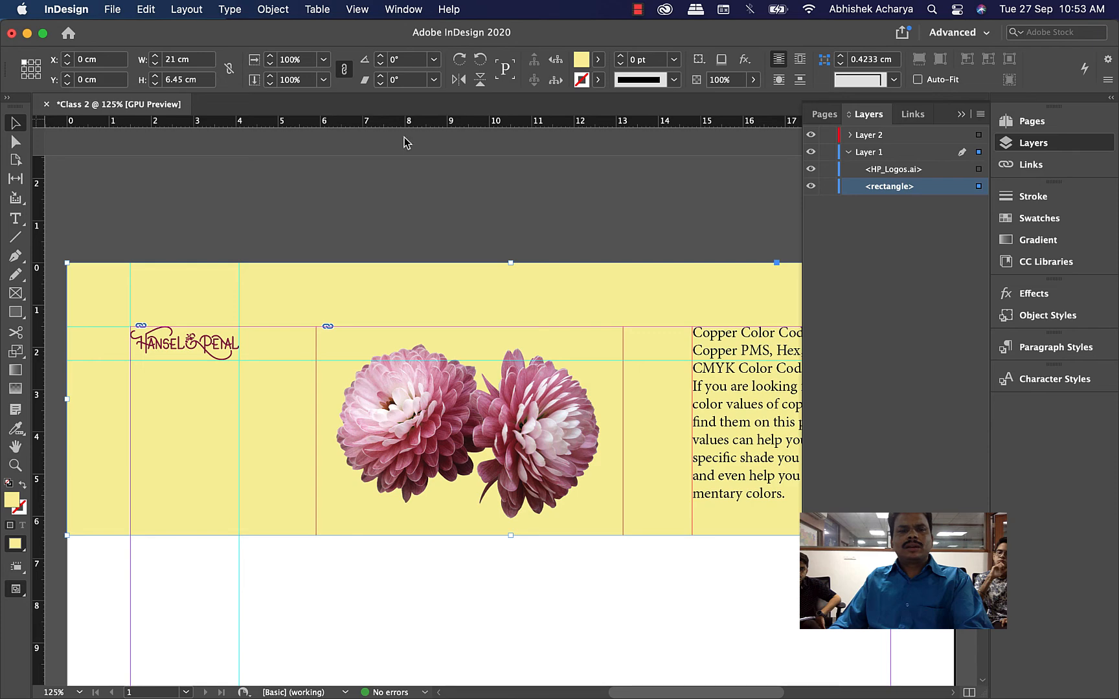
Try to sample a fill colour for the header rectangle from the flower image using the Colour Picker's eyedropper.
double_click(10, 504)
left_click_drag(418, 219, 580, 97)
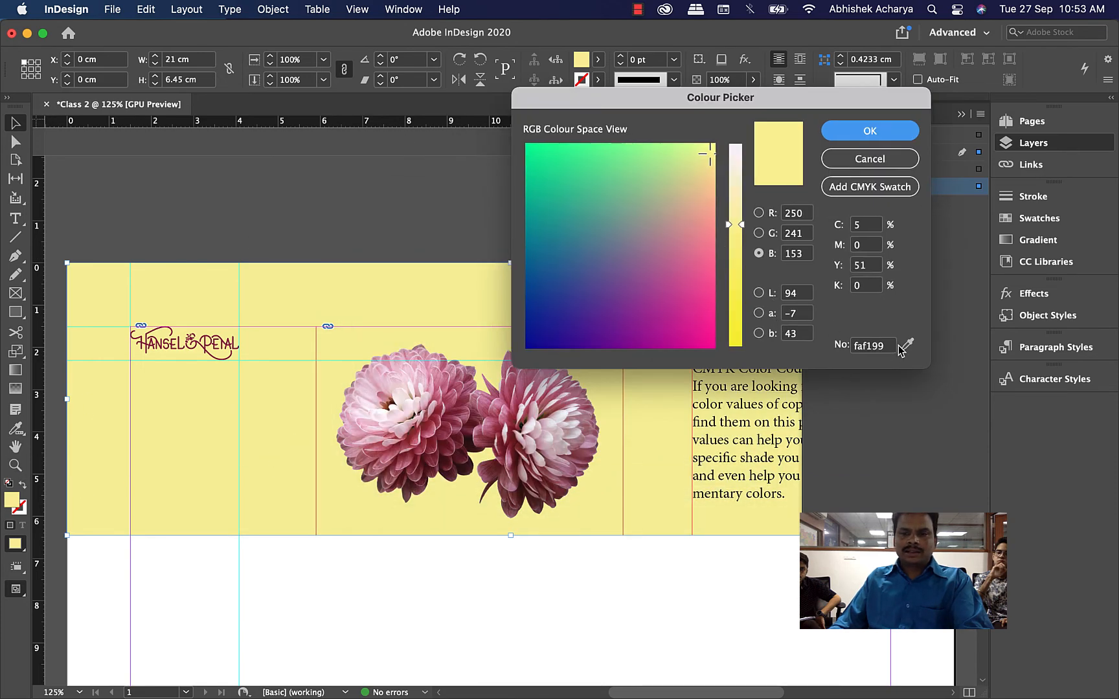
left_click_drag(908, 346, 442, 385)
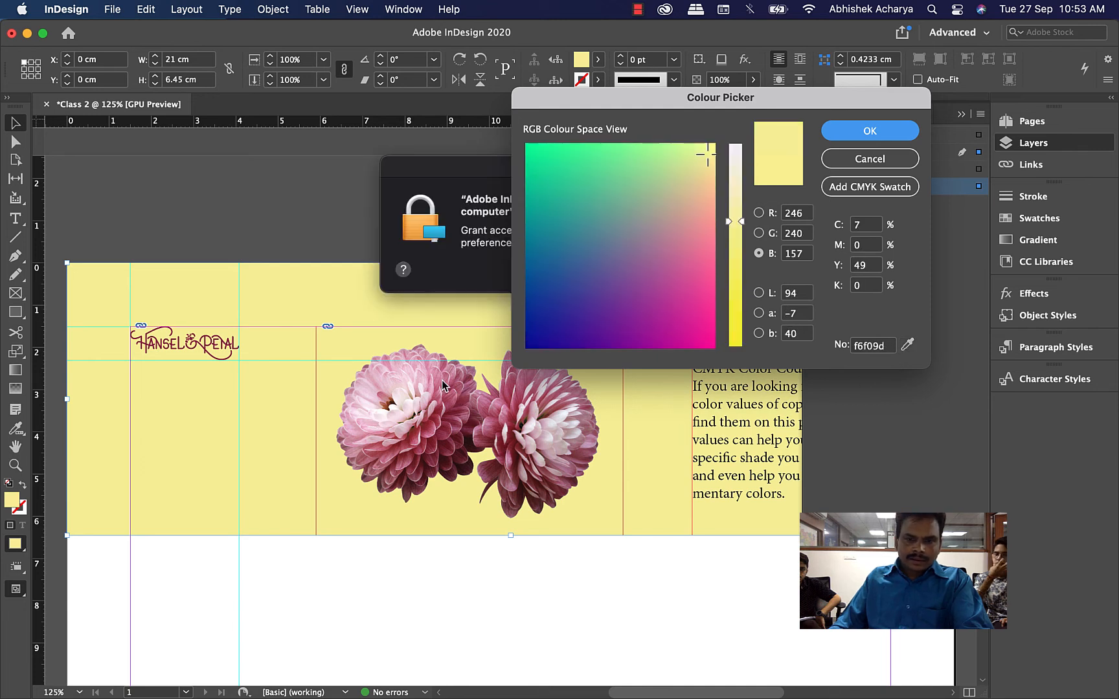
left_click(493, 170)
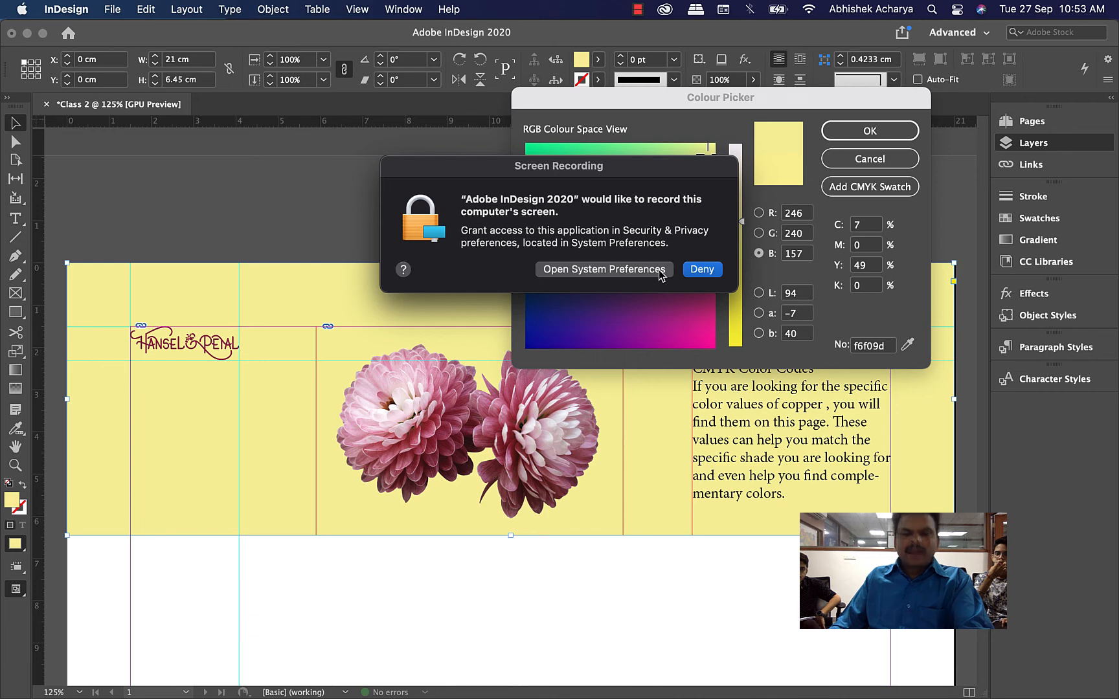
left_click(621, 269)
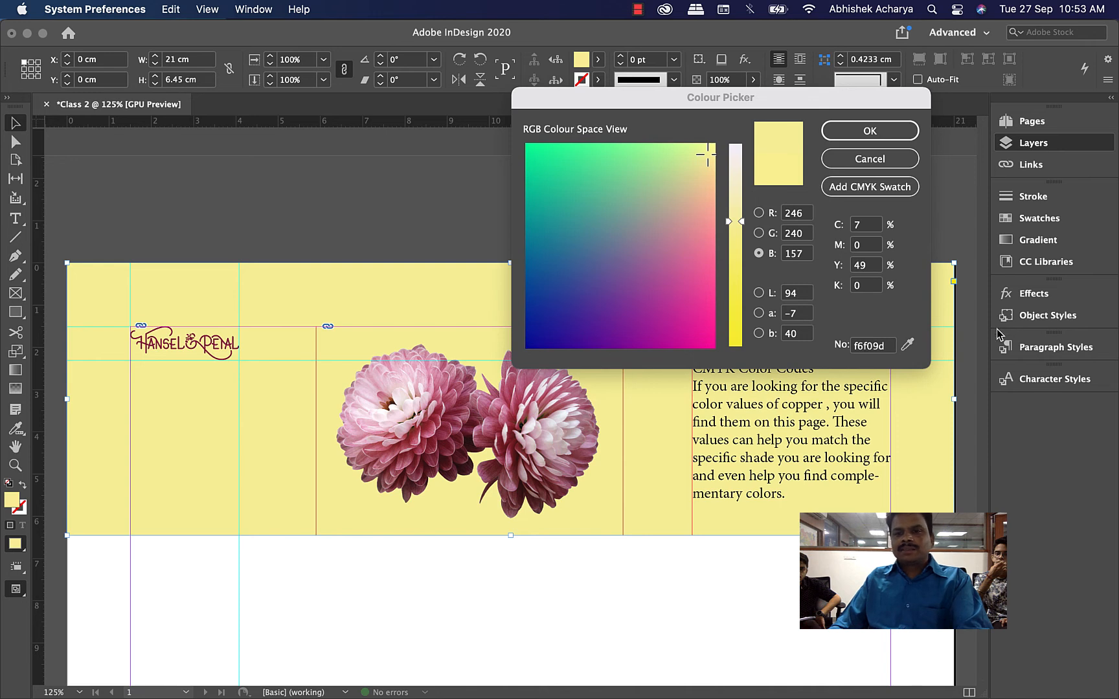
left_click(703, 238)
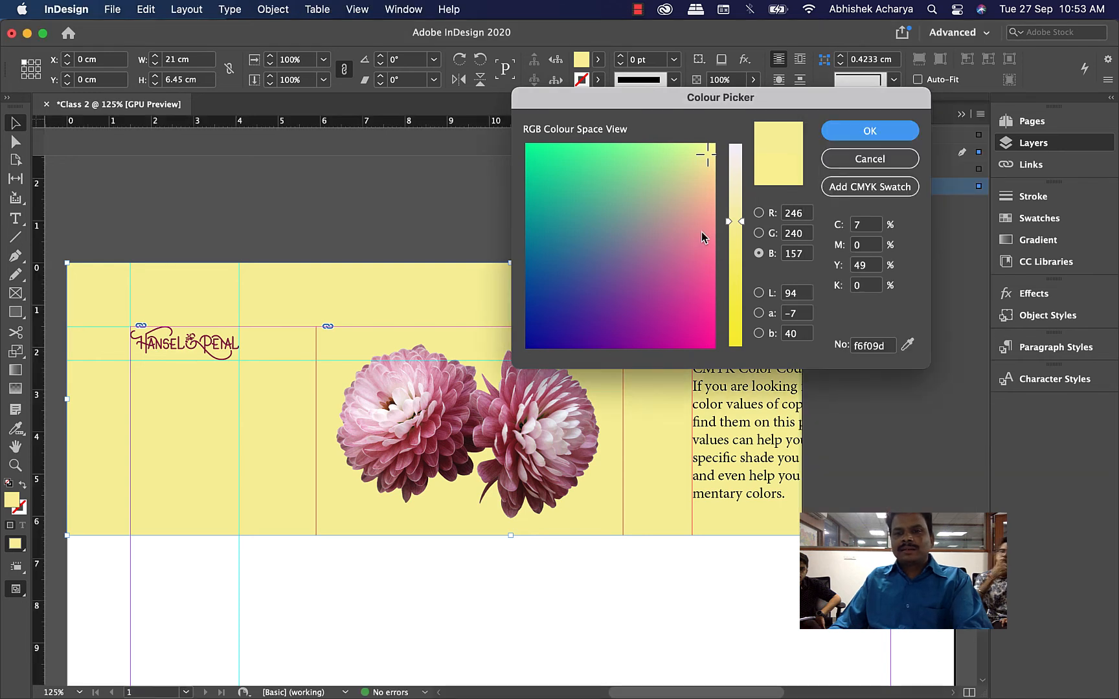
Fill the header rectangle with the pink colour e18e9c picked from the colour spectrum.
left_click(690, 242)
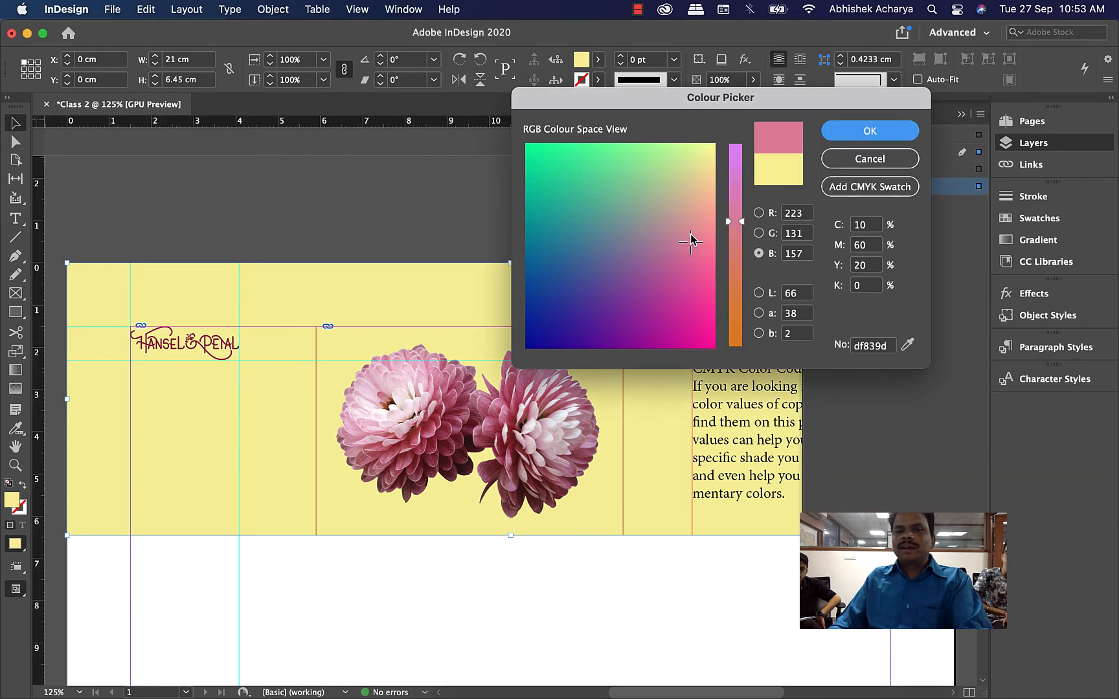
left_click(693, 231)
left_click(853, 134)
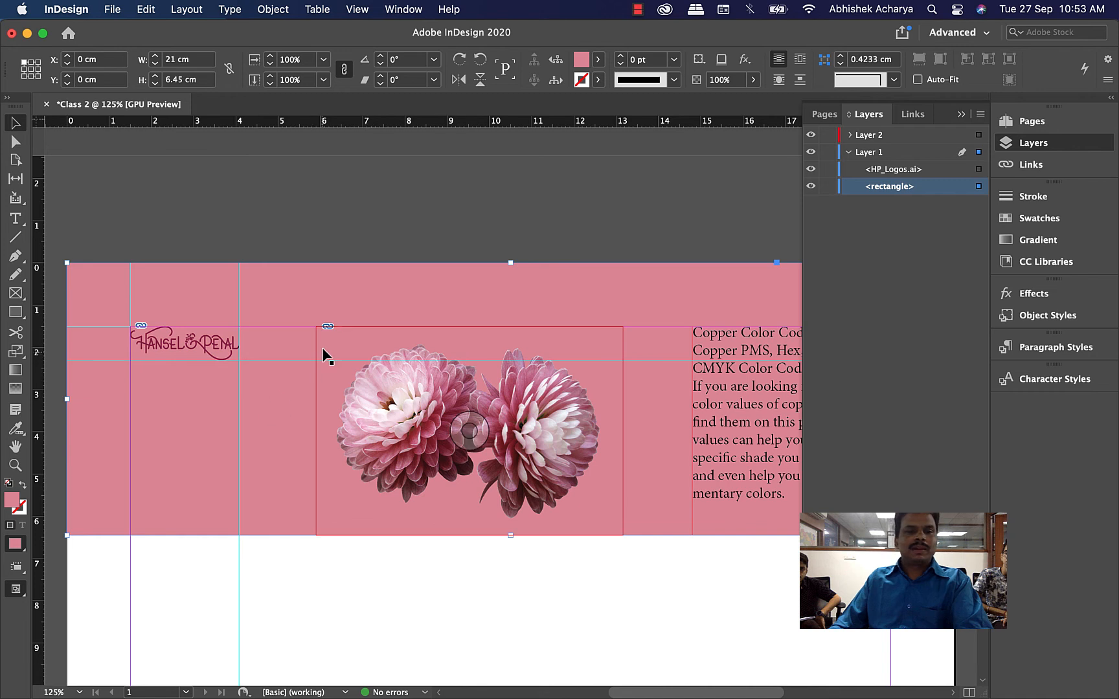
Recolour the header rectangle's fill to the lighter salmon pink eca29e by adjusting the green component, and deselect it.
double_click(12, 502)
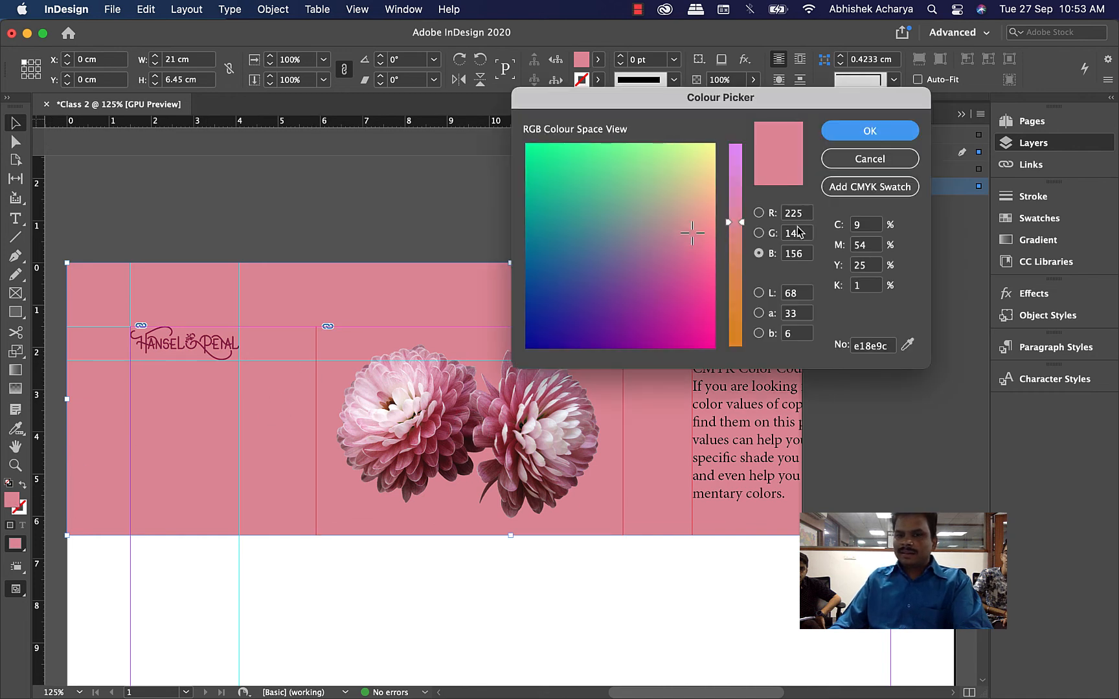
left_click(759, 233)
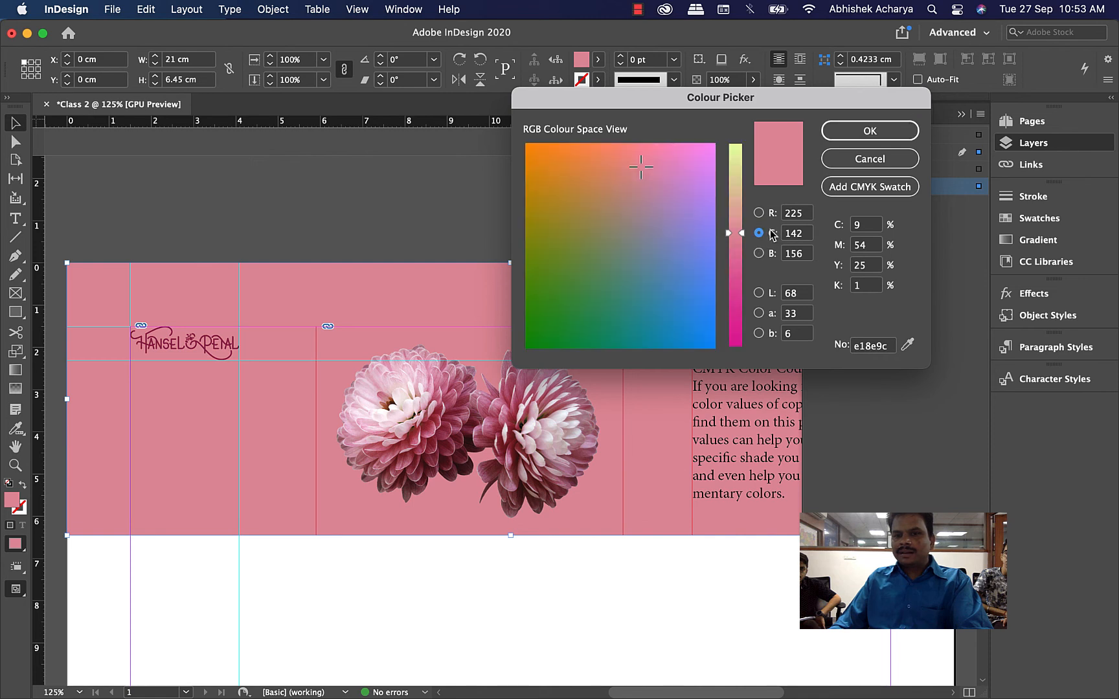
left_click_drag(743, 234, 744, 219)
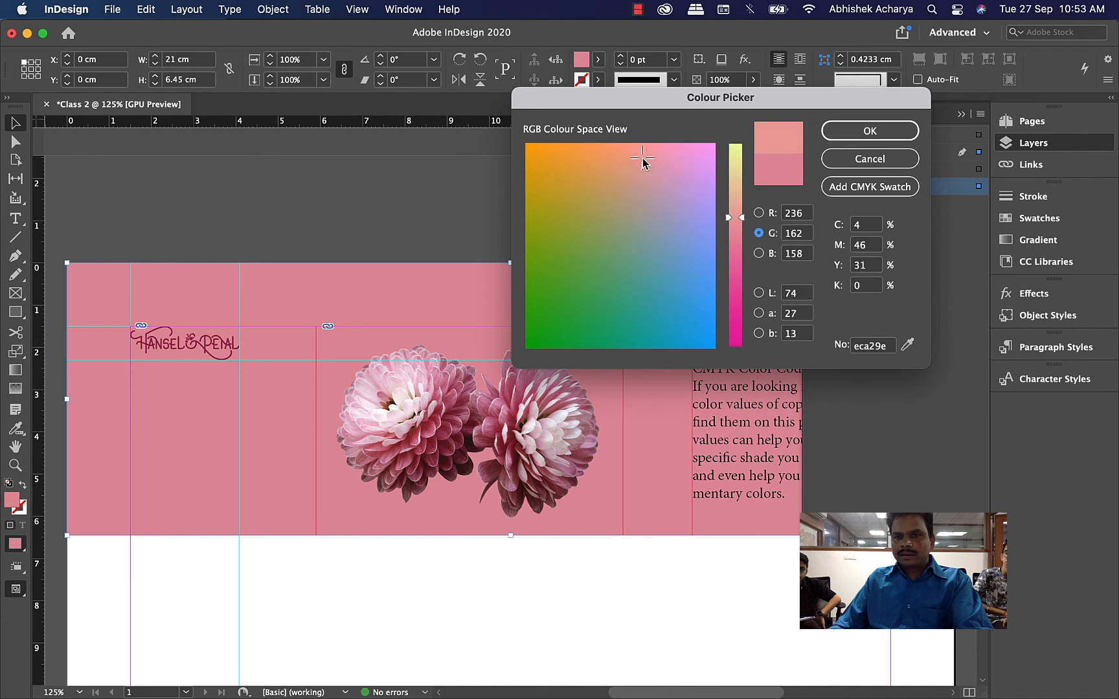
left_click(869, 129)
left_click(907, 350)
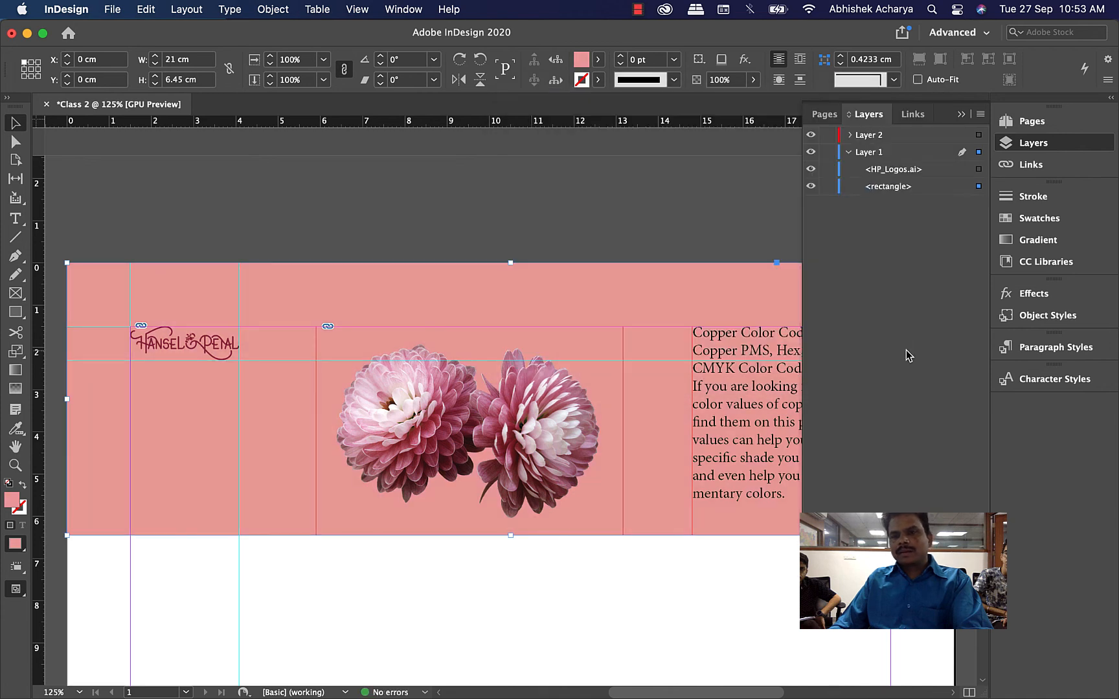
left_click(771, 203)
Select all the text in the Copper Color Codes text frame and collapse the Layers panel covering it.
key("t")
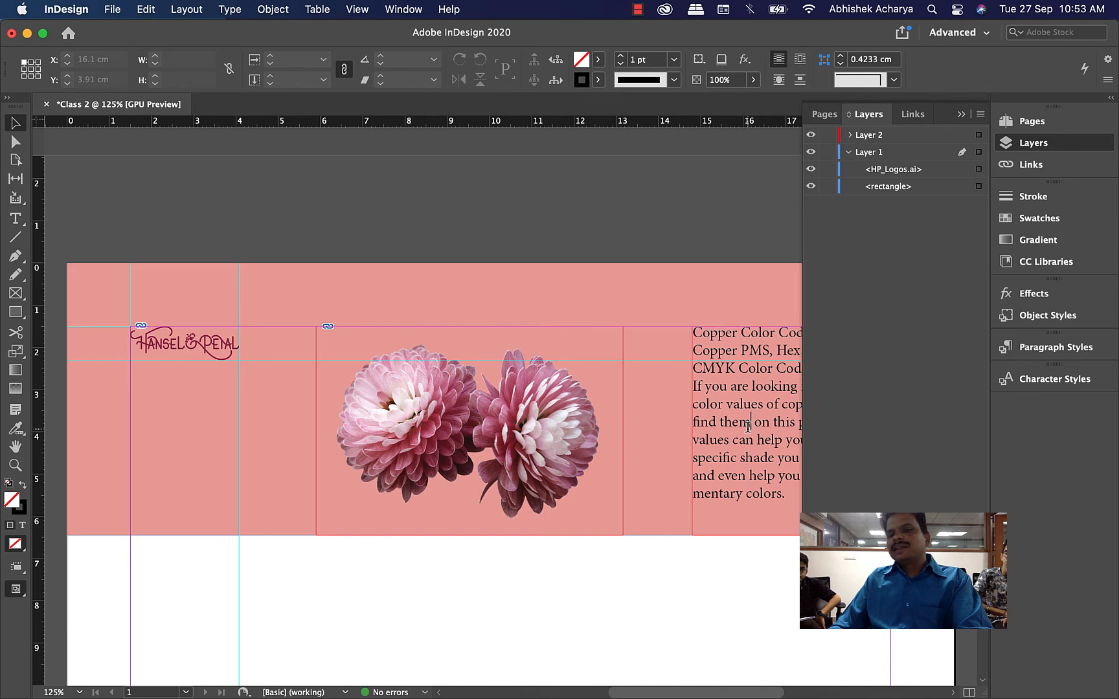
triple_click(748, 427)
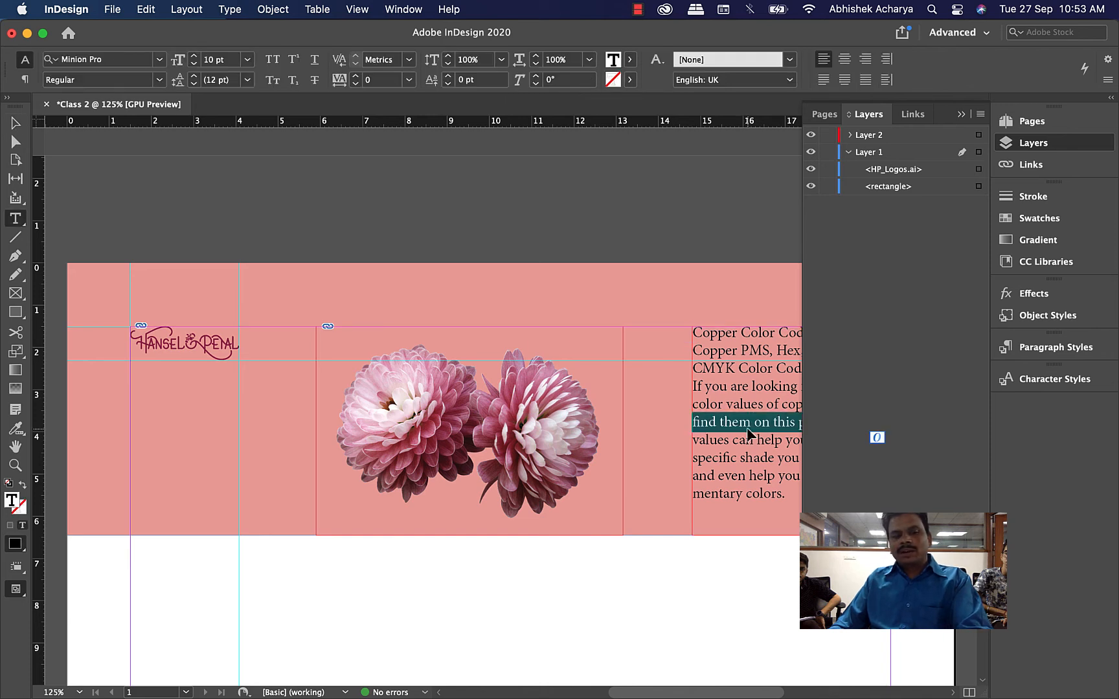
key("super+a")
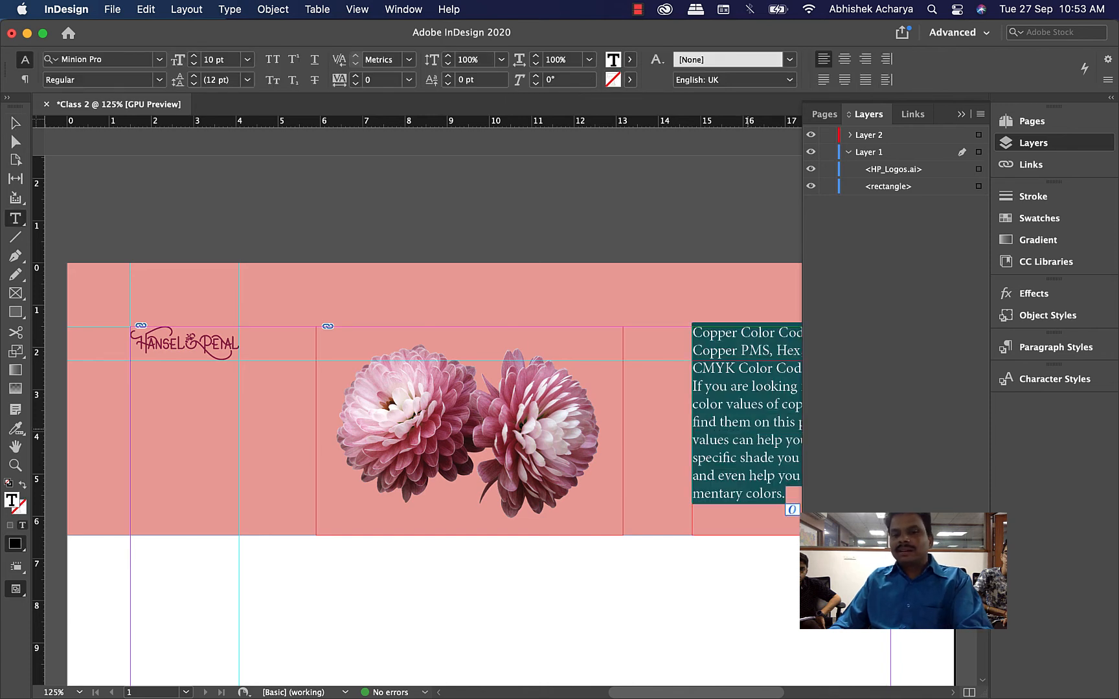
left_click(964, 113)
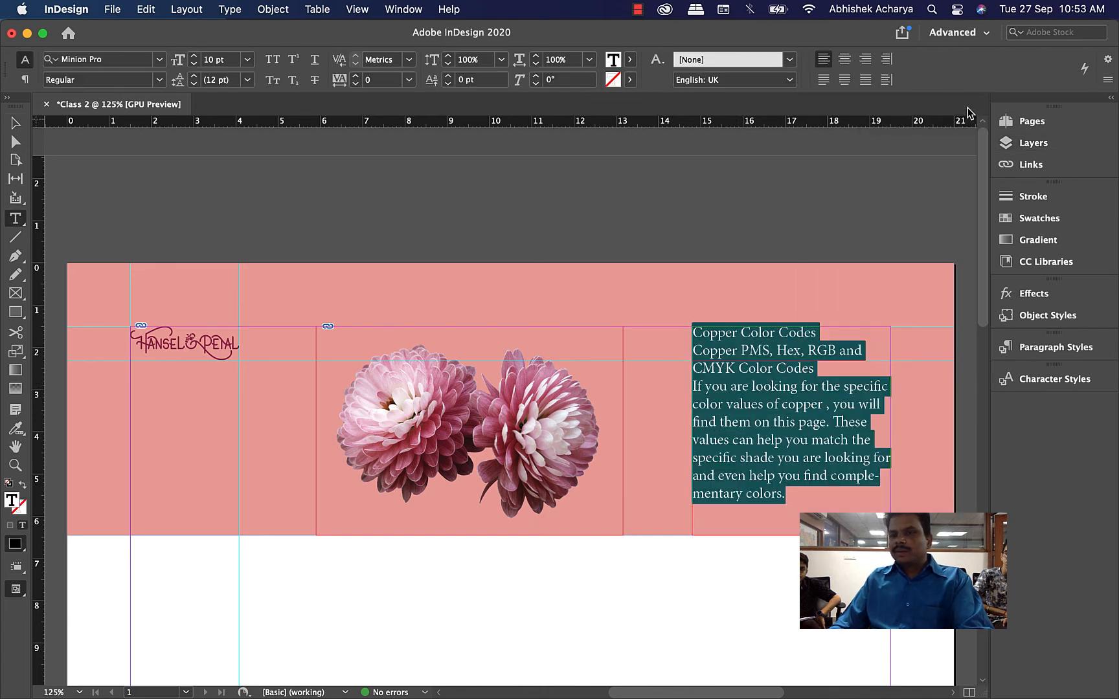
Search the available fonts for "robo" and clear the search.
left_click(122, 60)
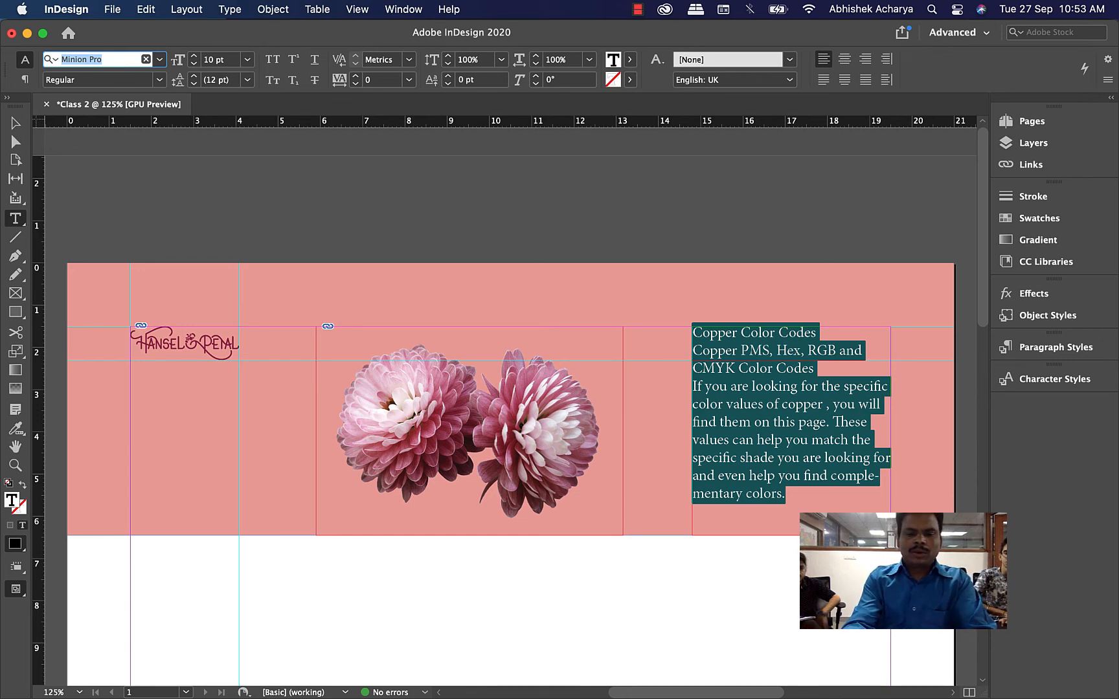
type("robo")
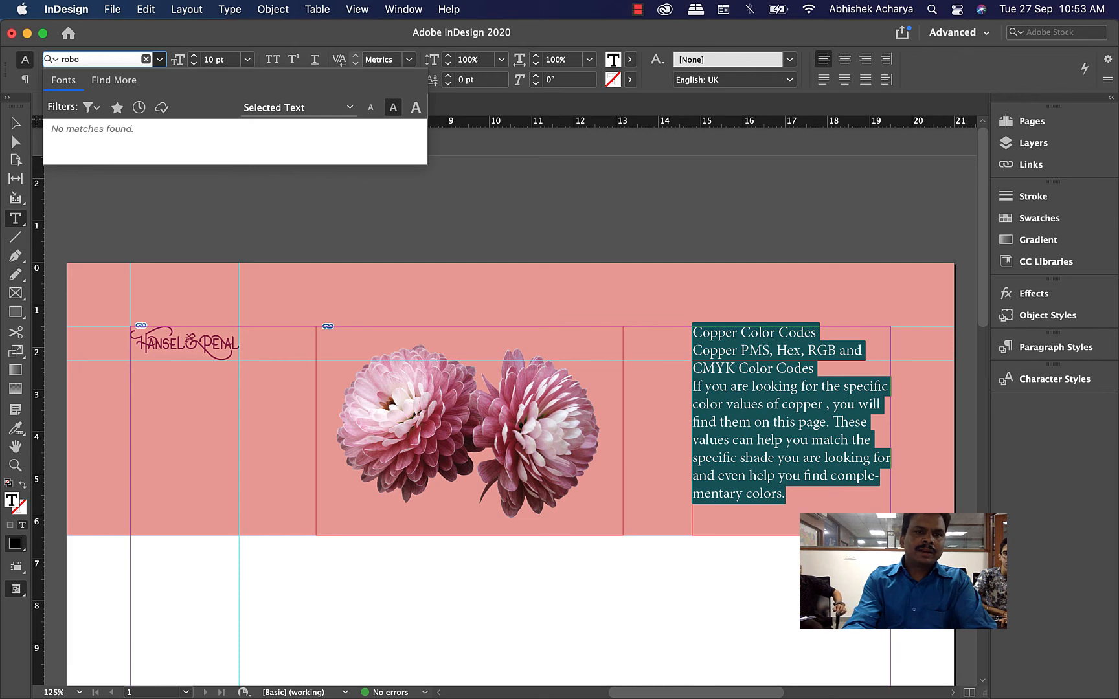
key("BackSpace")
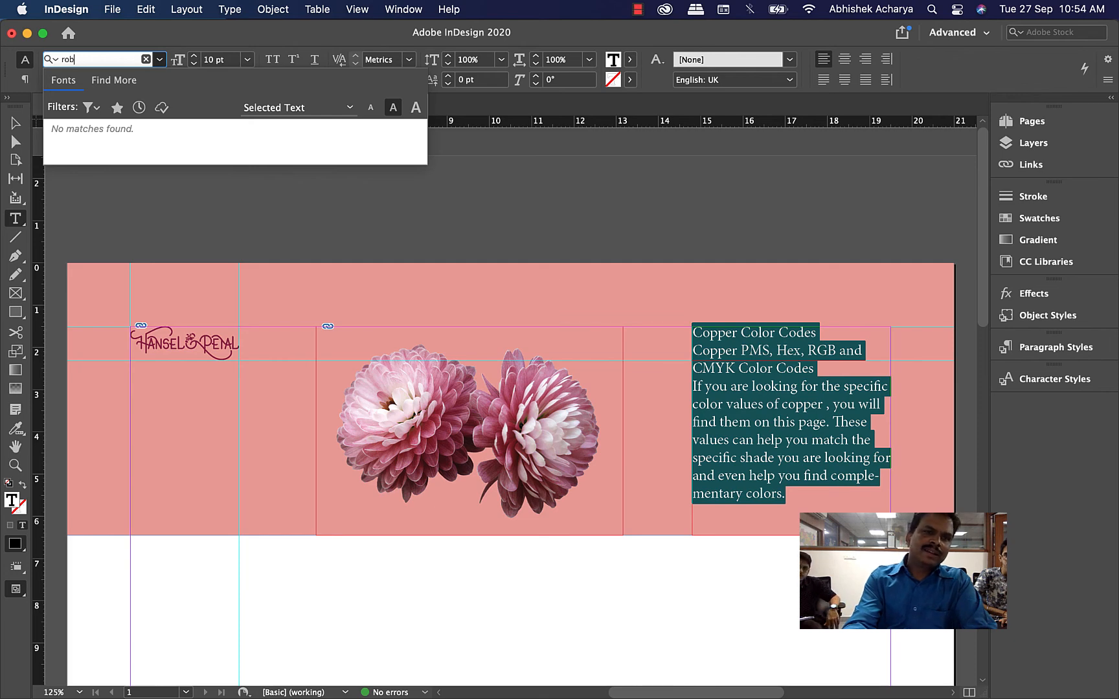
key("BackSpace")
key("BackSpace")
key("BackSpace")
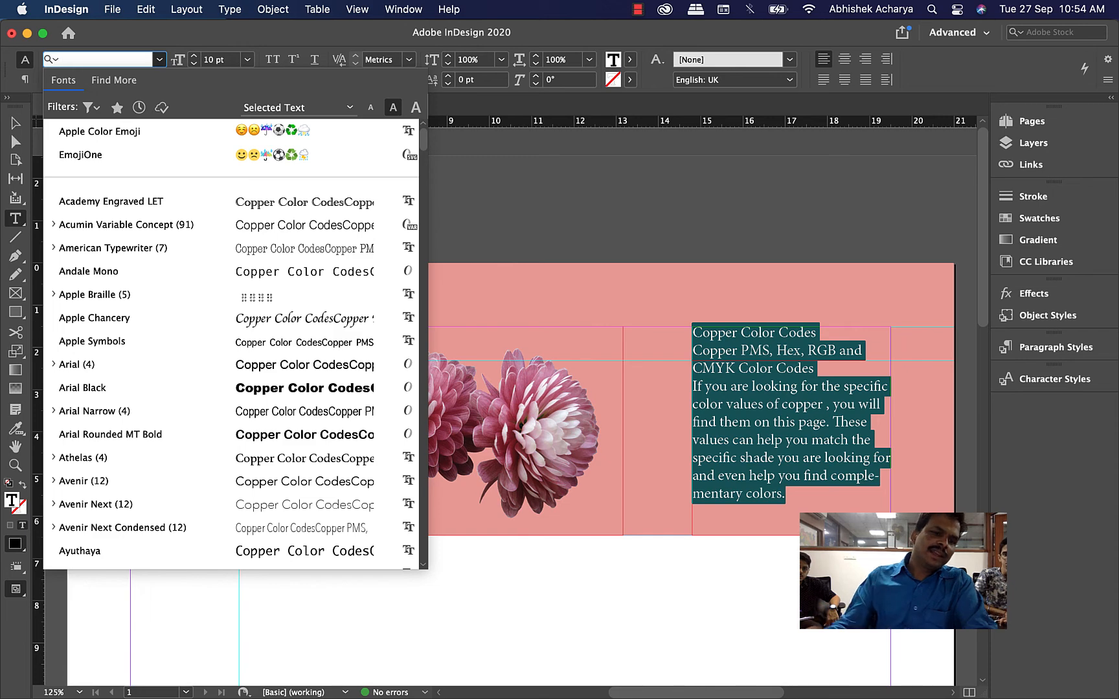
Set the selected Copper Color Codes text to the Rockwell font at 9 pt, and deselect its frame.
scroll(230, 368, "down", 1)
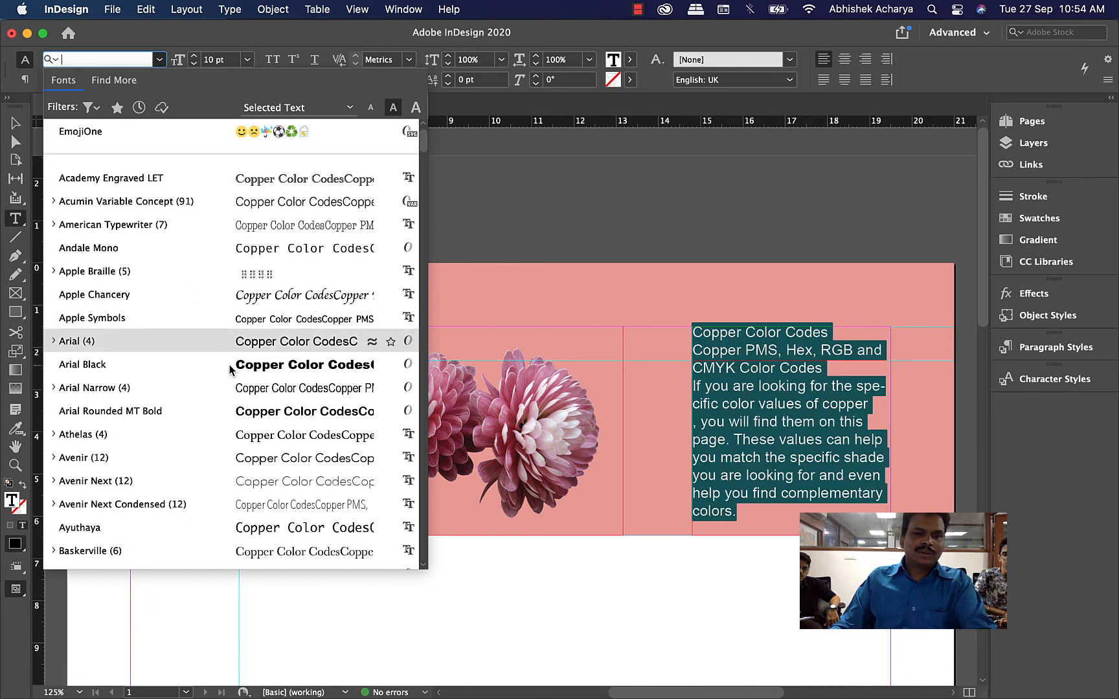
scroll(228, 365, "up", 1)
scroll(227, 364, "down", 8)
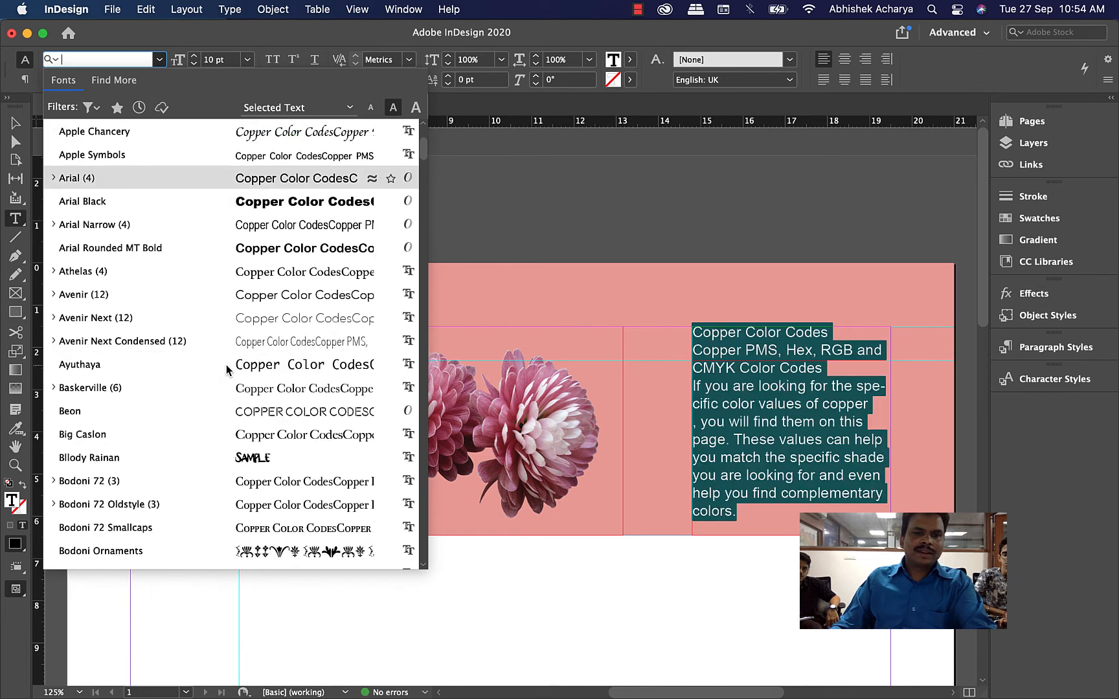
scroll(226, 366, "down", 20)
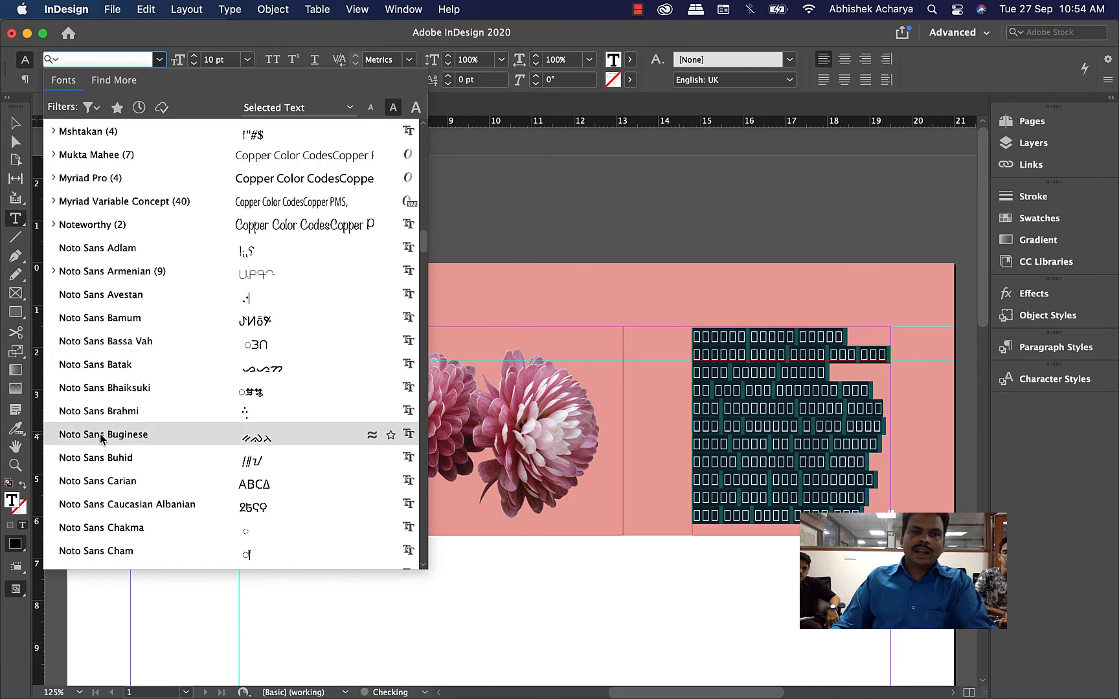
scroll(100, 438, "down", 20)
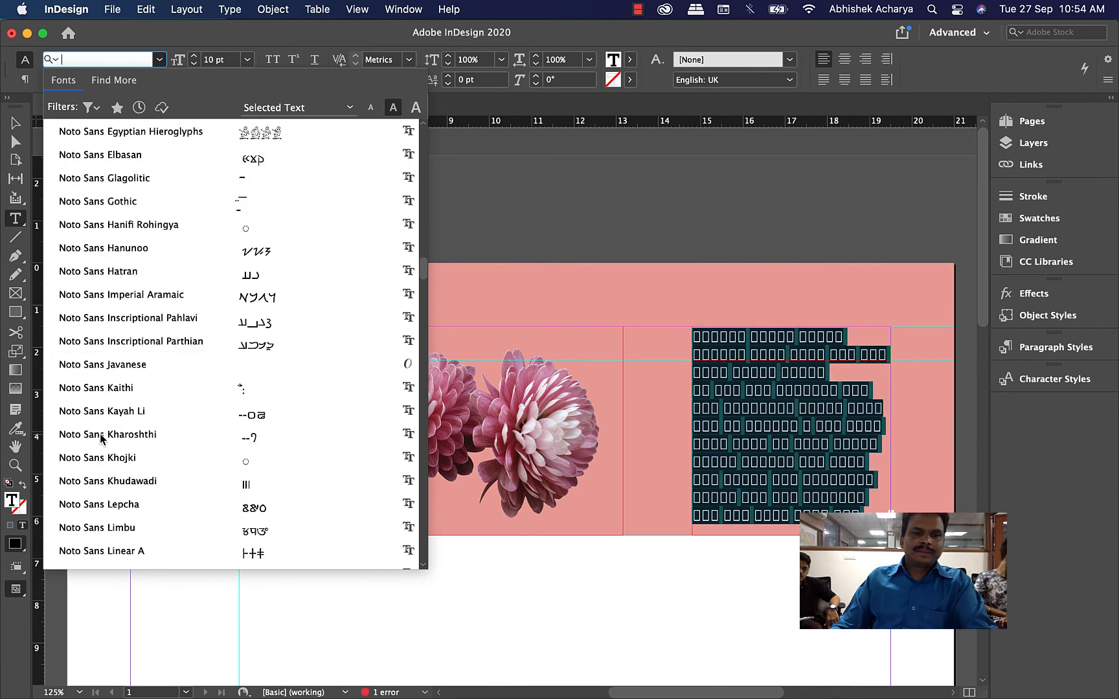
scroll(101, 439, "down", 20)
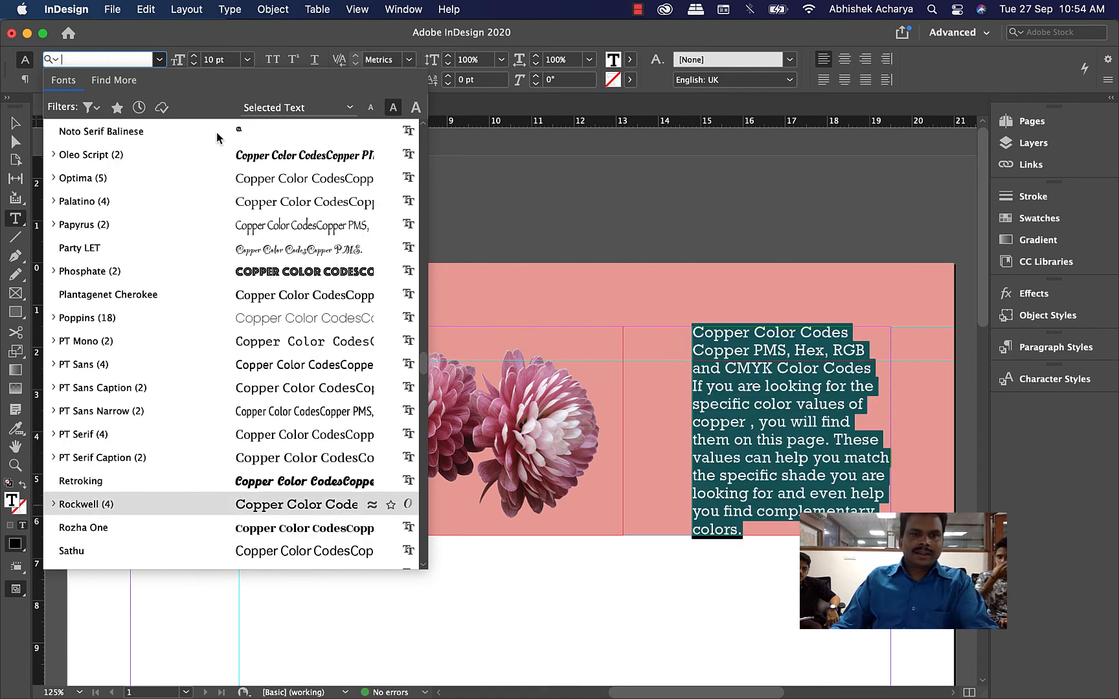
key("Return")
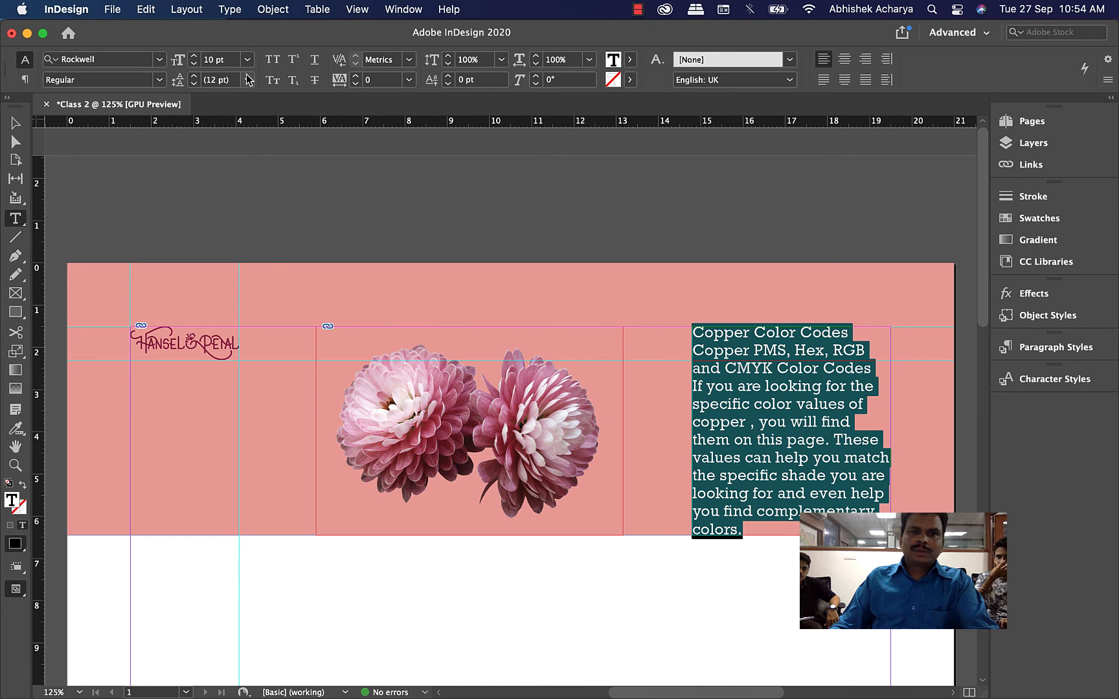
left_click(195, 64)
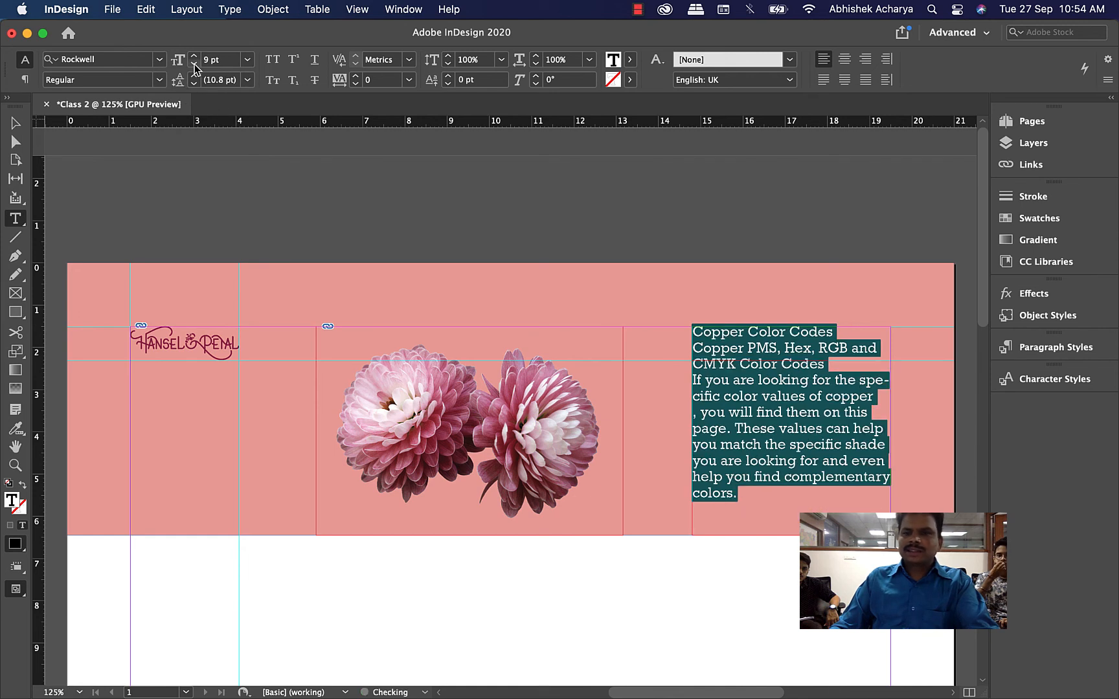
left_click(16, 123)
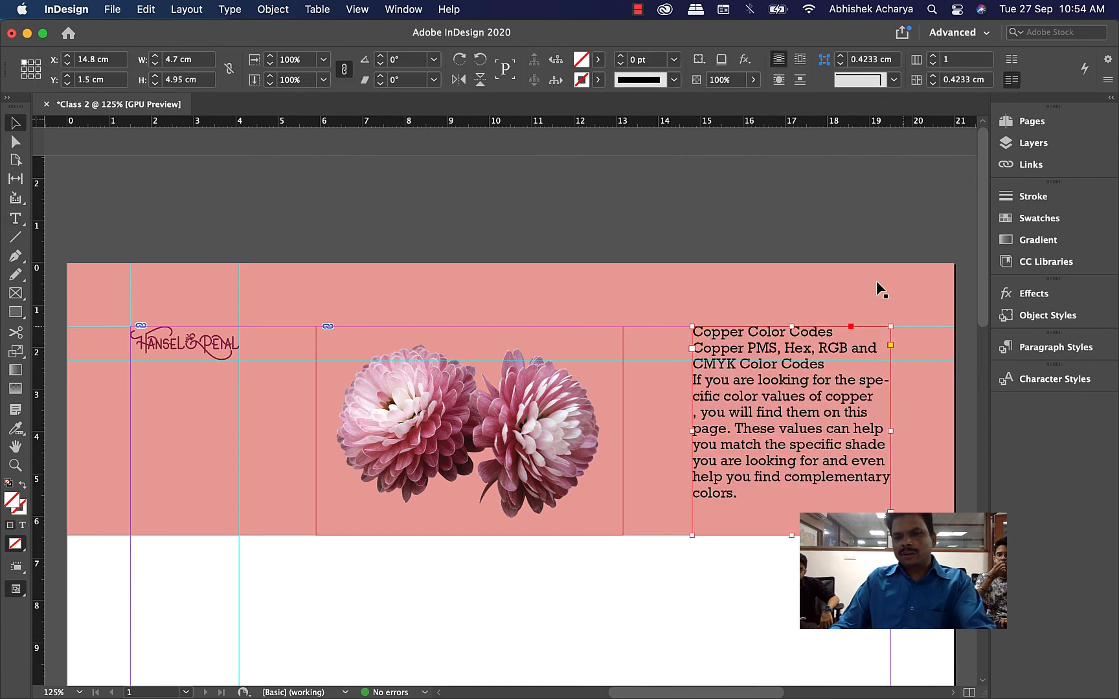
left_click(839, 215)
Save the document as "Class 2" in the 01 folder in InDesign 2020 document format.
key("super+minus")
key("super+minus")
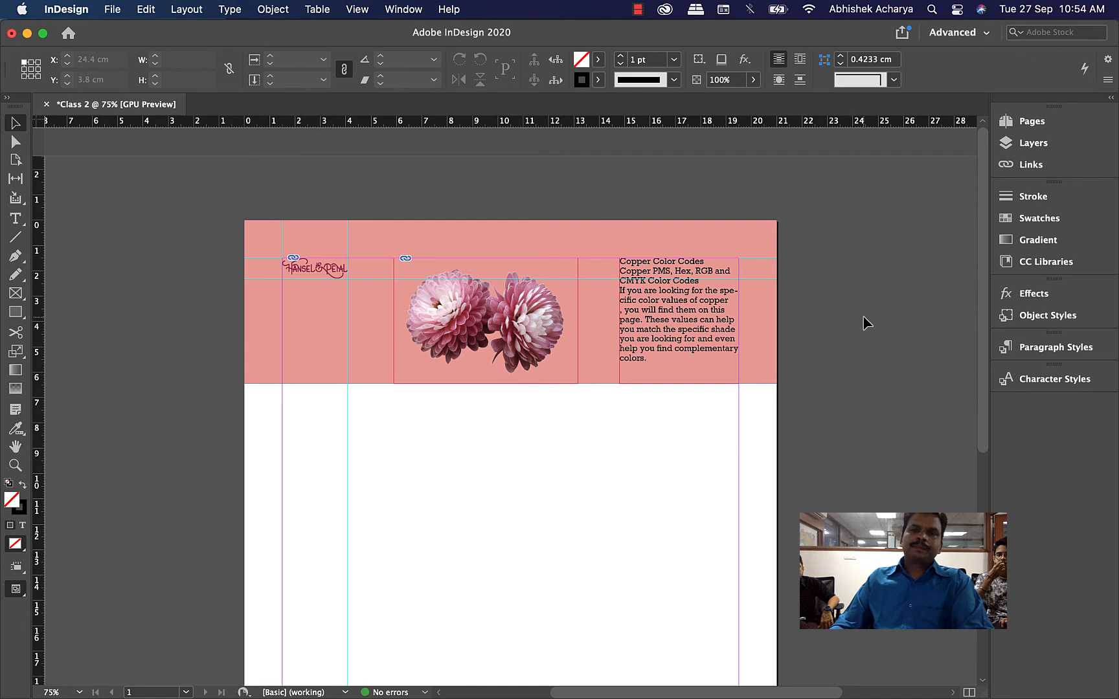
scroll(857, 357, "down", 3)
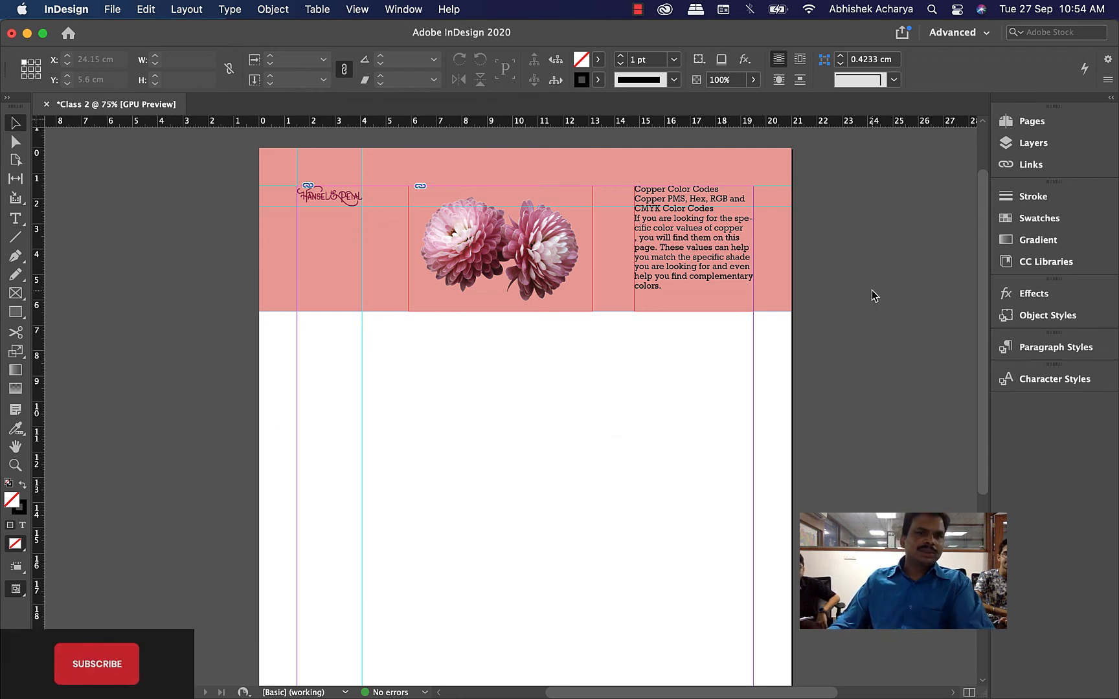
key("super+shift+s")
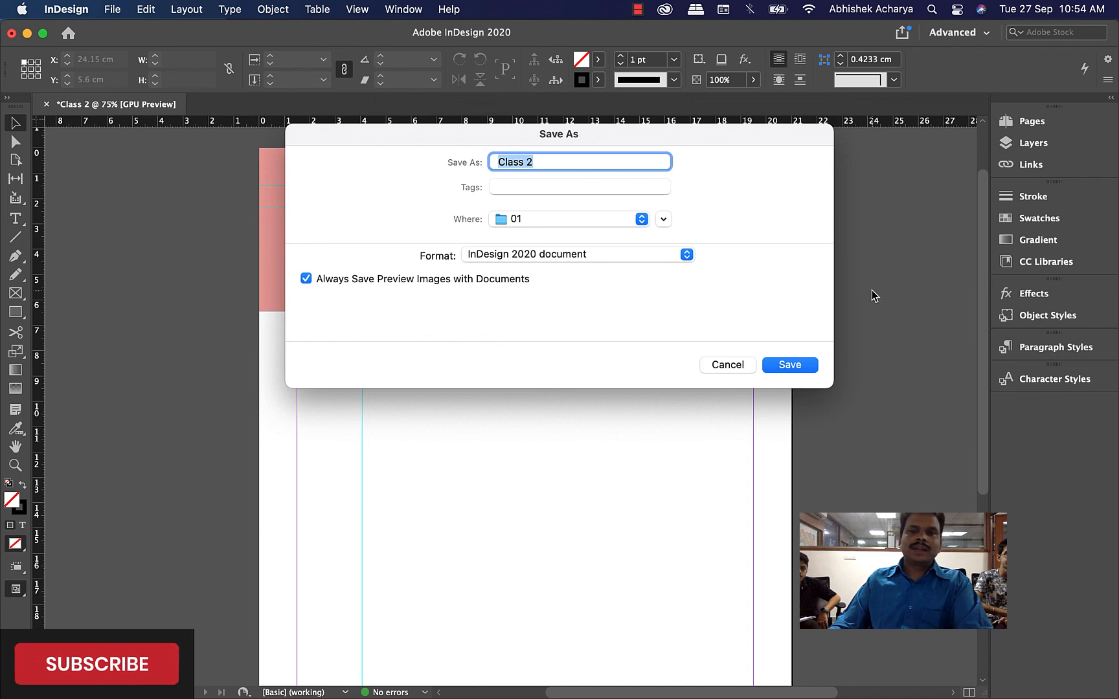
left_click(789, 365)
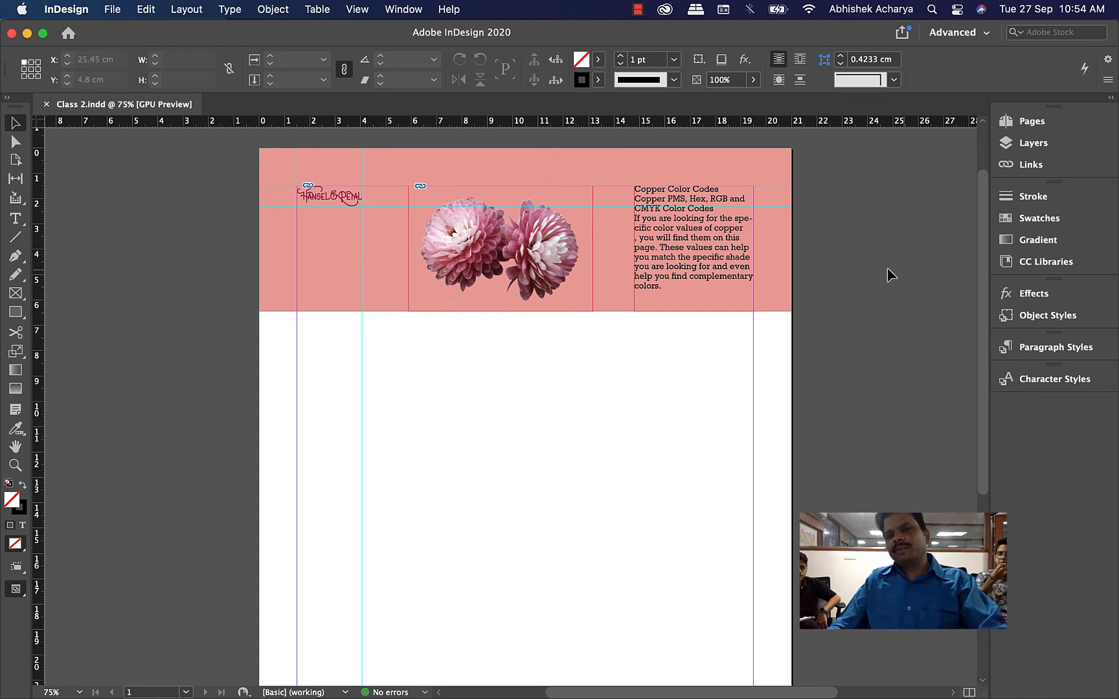
Set the leading of all the Copper Color Codes text to 12 pt, then deselect its frame and hide the layout guides.
double_click(647, 224)
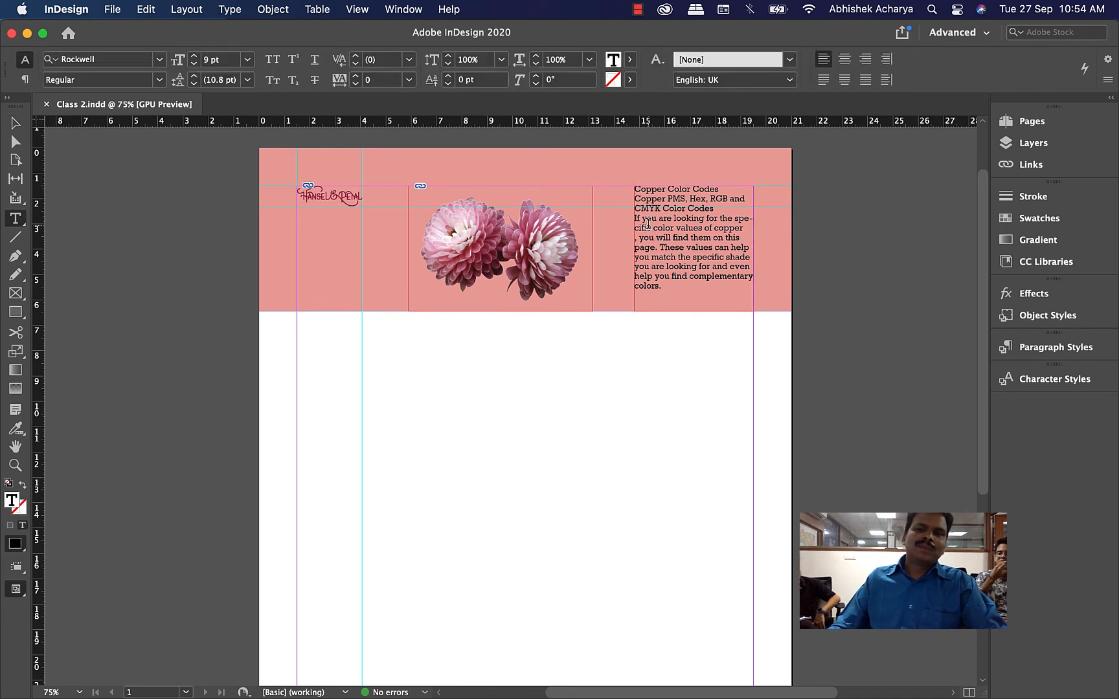
key("super+a")
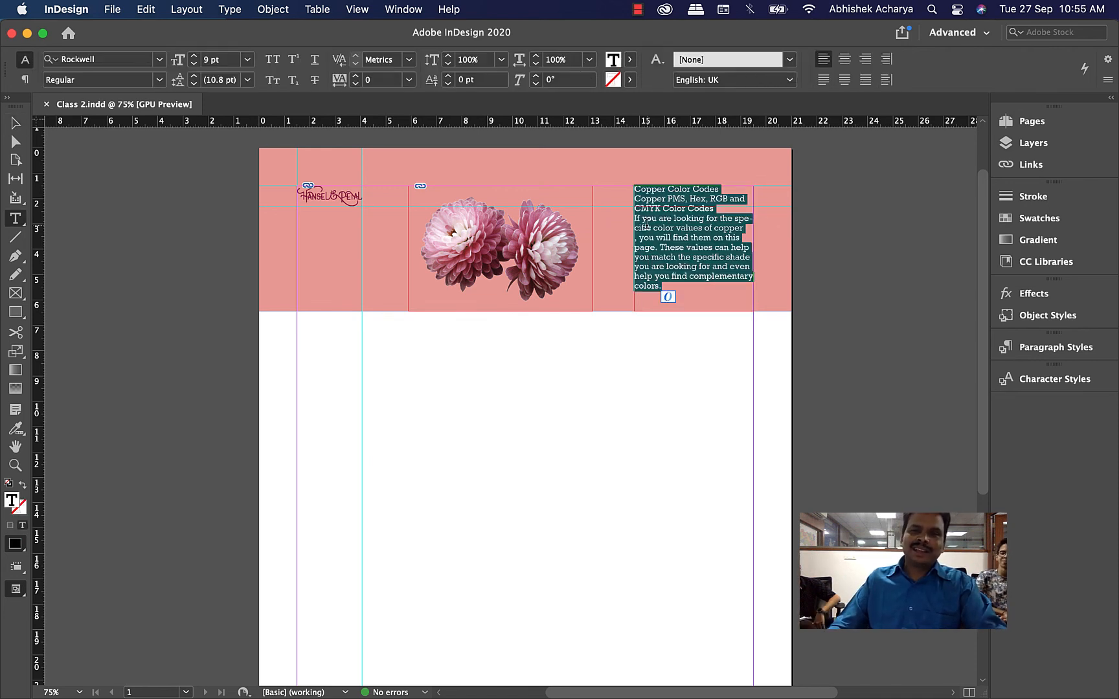
left_click(235, 79)
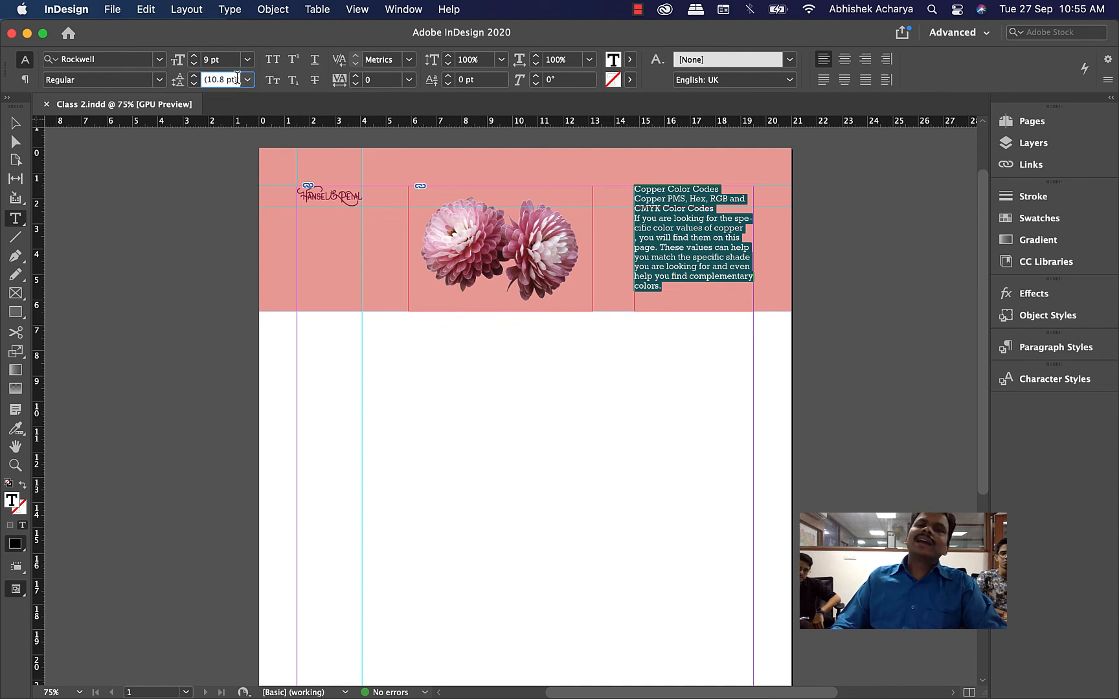
left_click(247, 80)
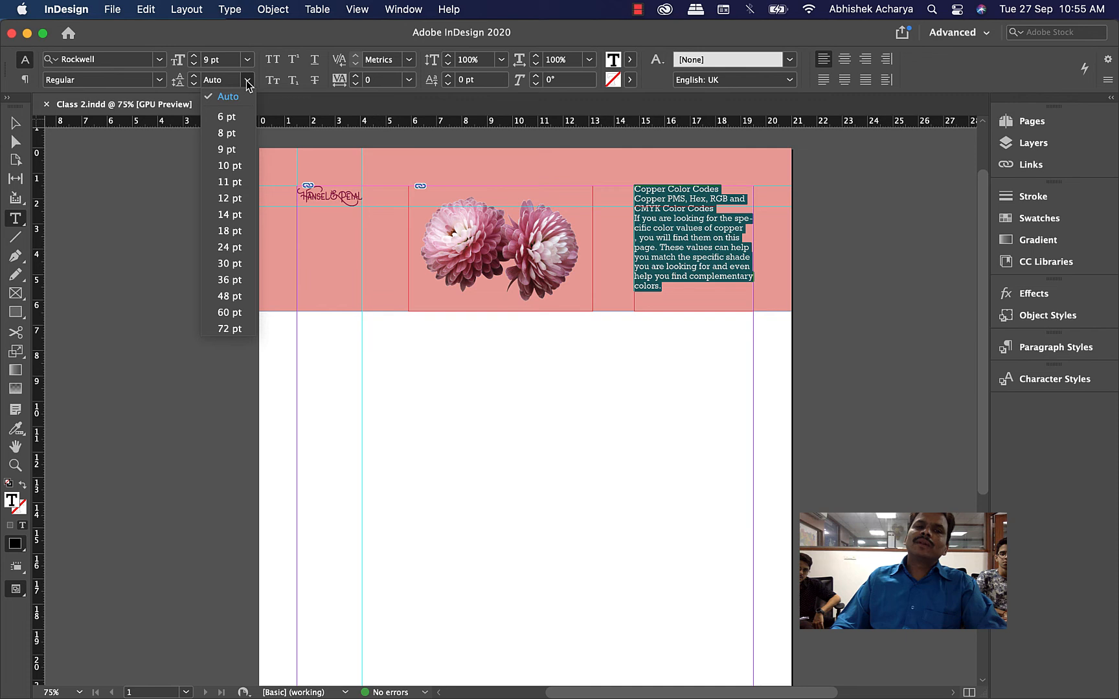
left_click(230, 184)
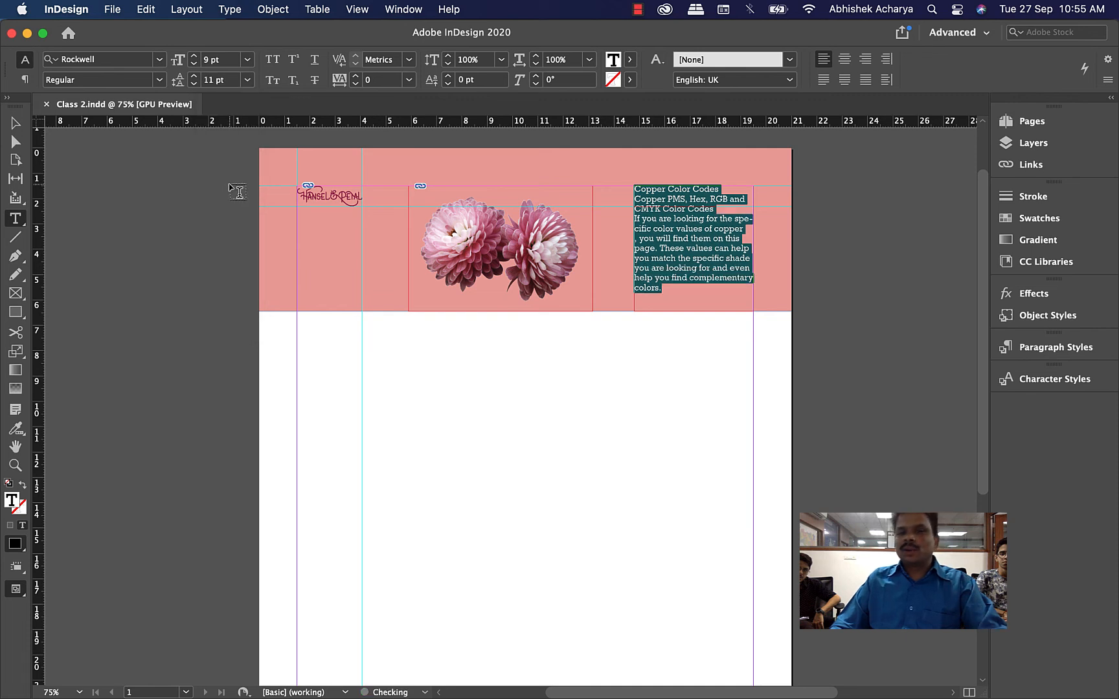
left_click(240, 81)
left_click(247, 80)
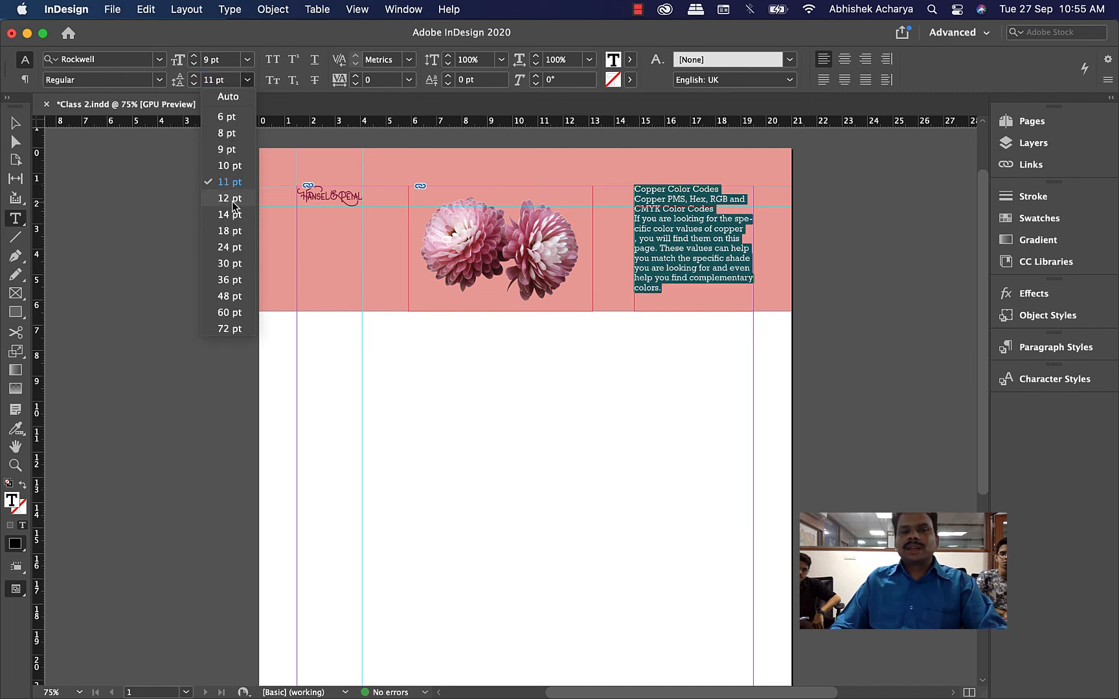
left_click(239, 211)
left_click(15, 123)
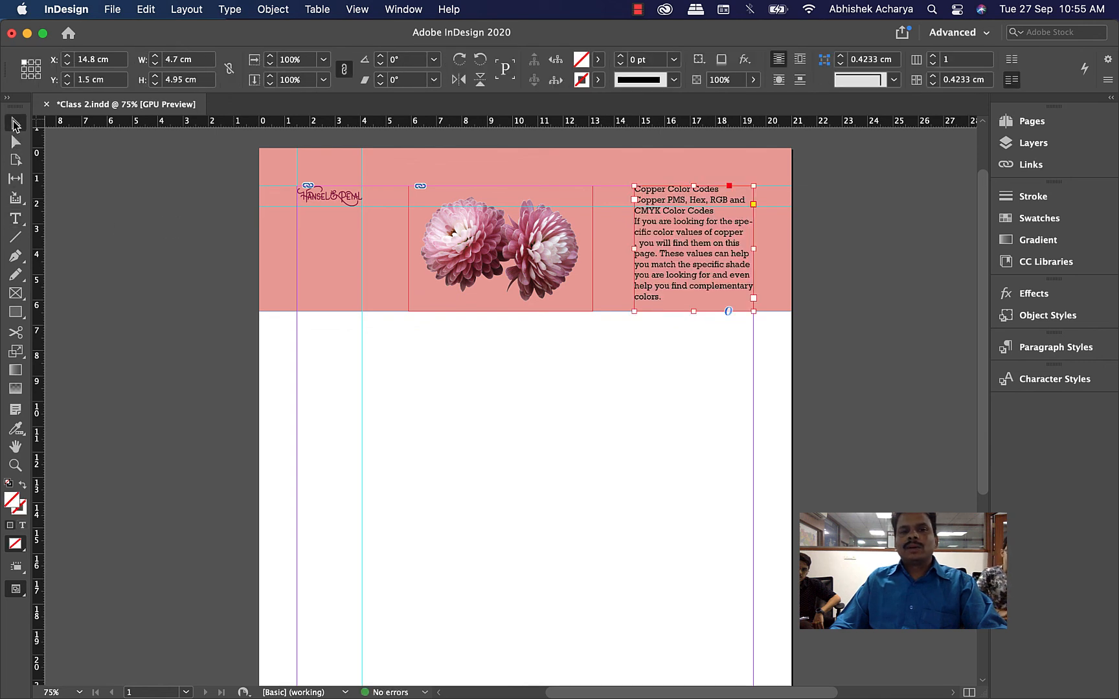
left_click(109, 243)
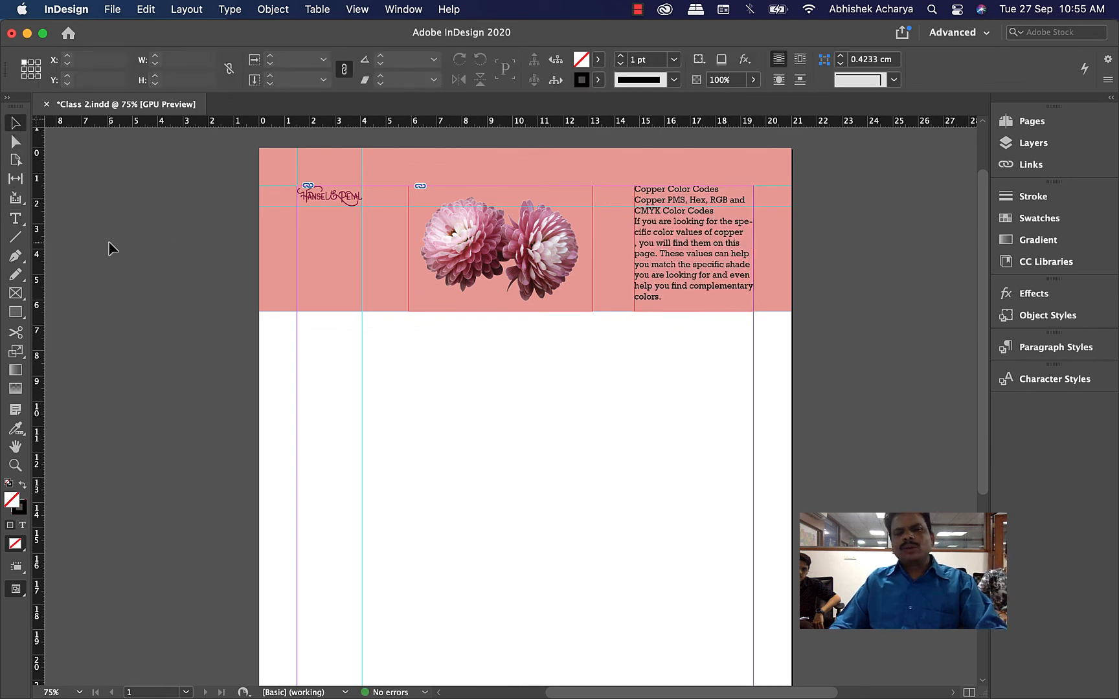
key("super+semicolon")
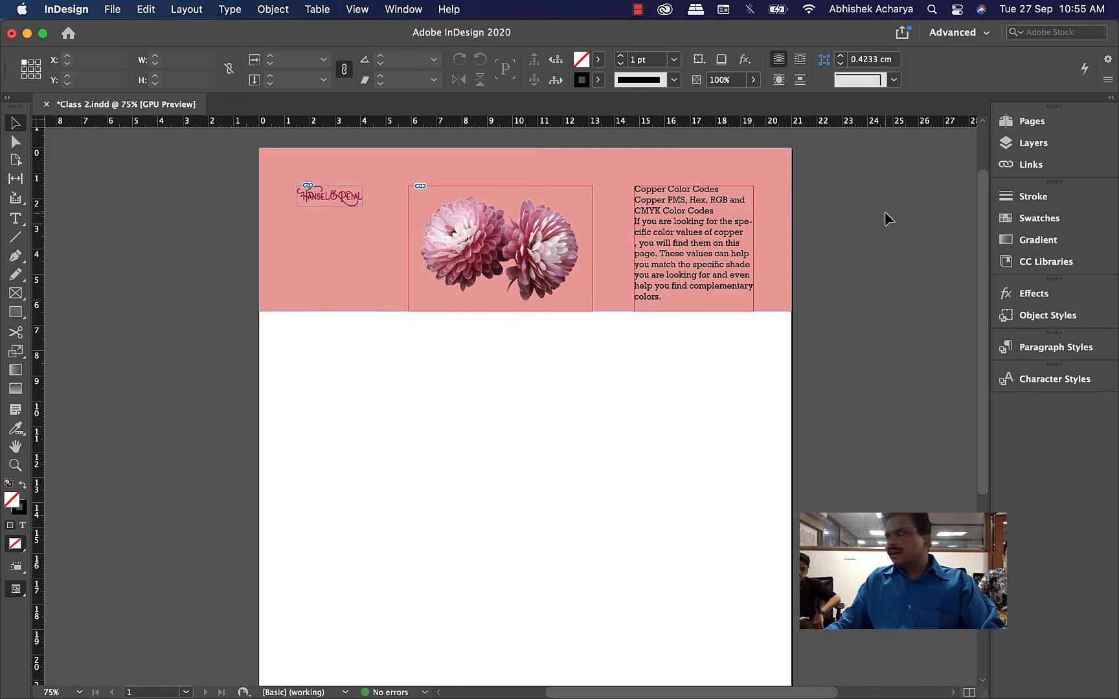
Move the logo, flower image and text frame up together to a Y position of 0.975 cm, and save the document.
left_click(569, 256)
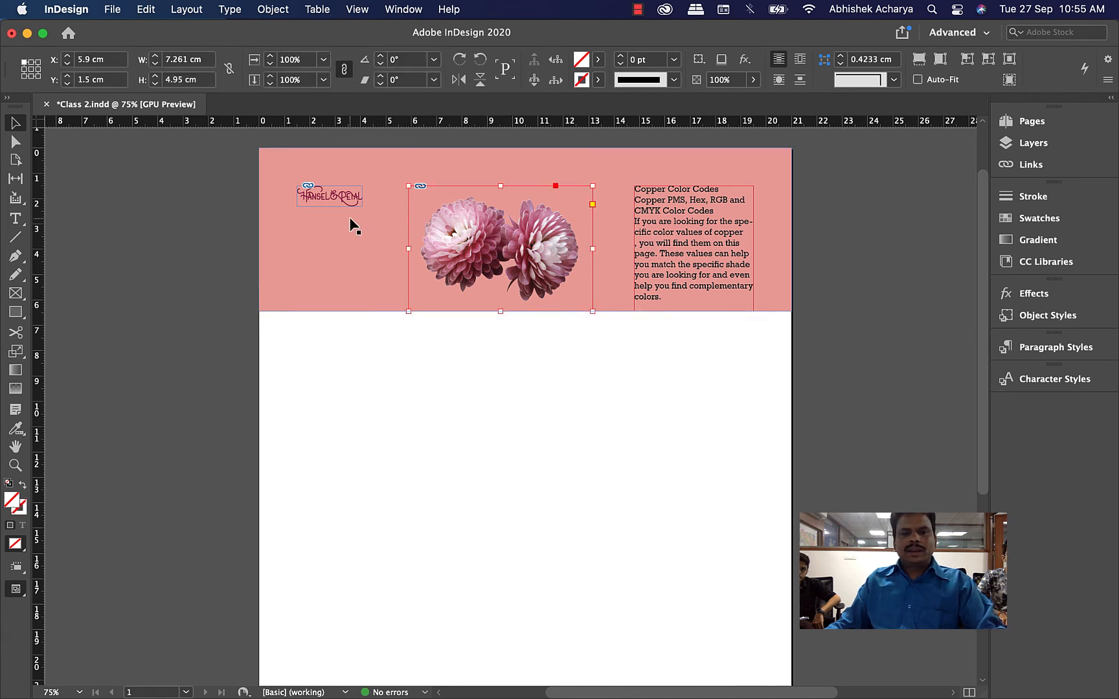
left_click(346, 201, "shift")
left_click(894, 220)
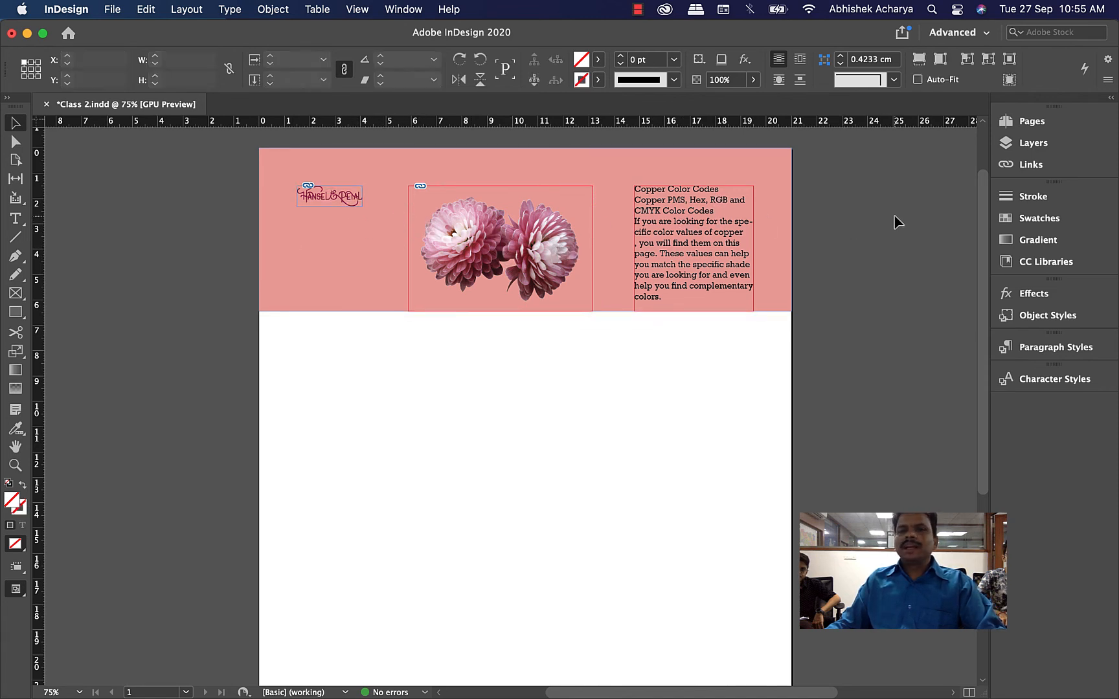
left_click(369, 201)
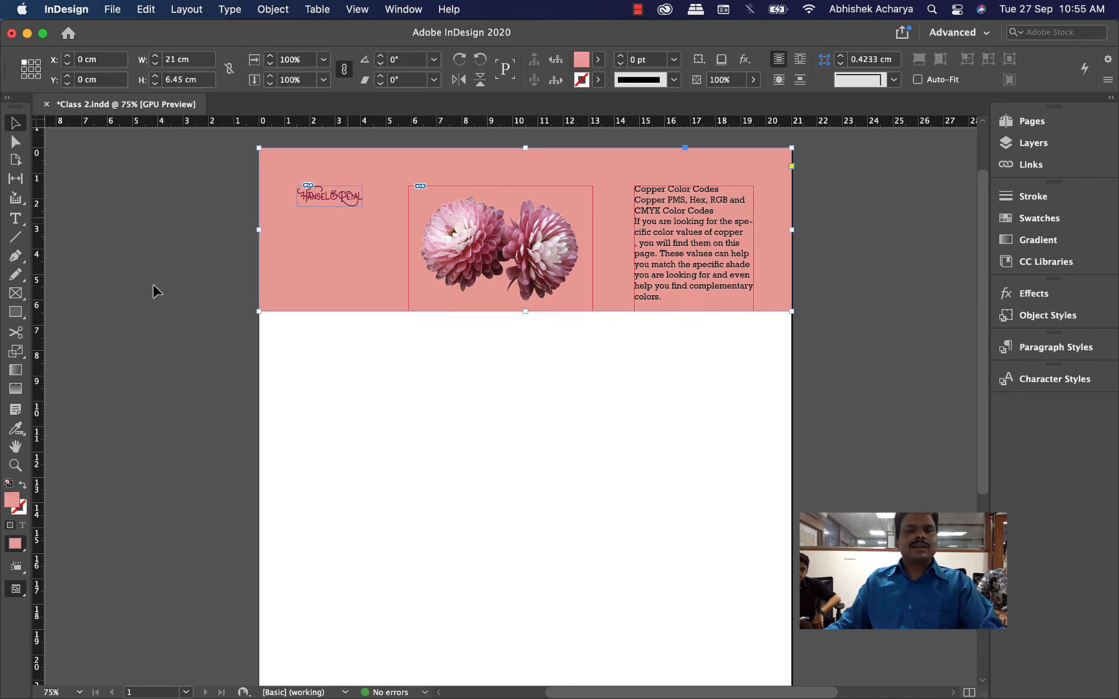
left_click(350, 195)
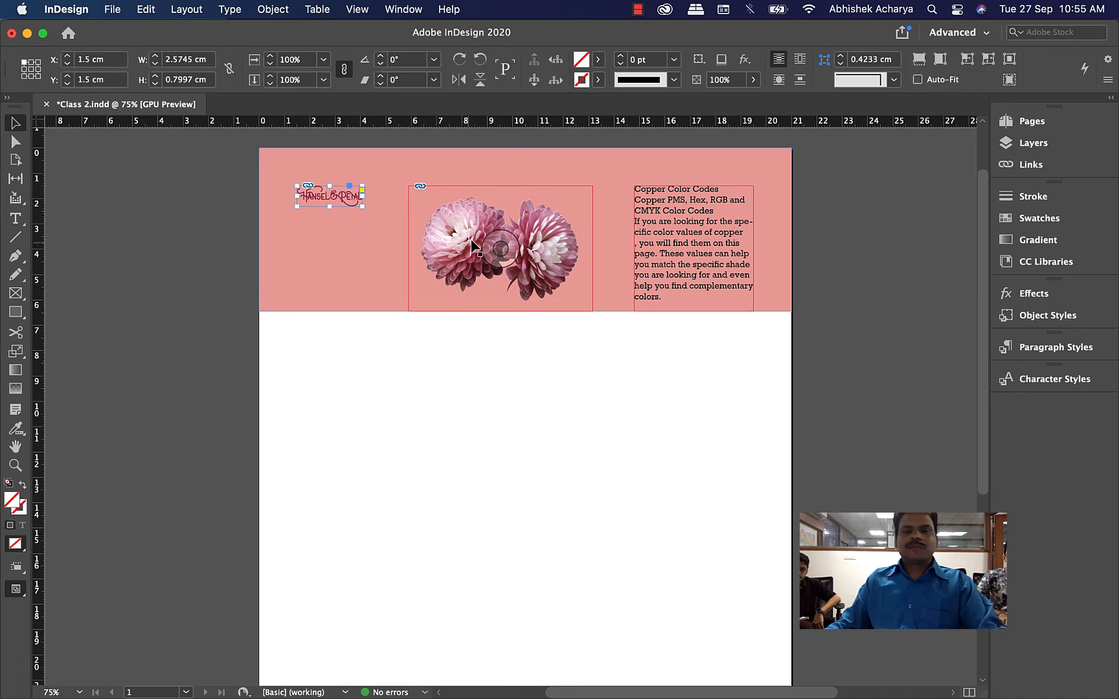
left_click(479, 205, "shift")
left_click(717, 194, "shift")
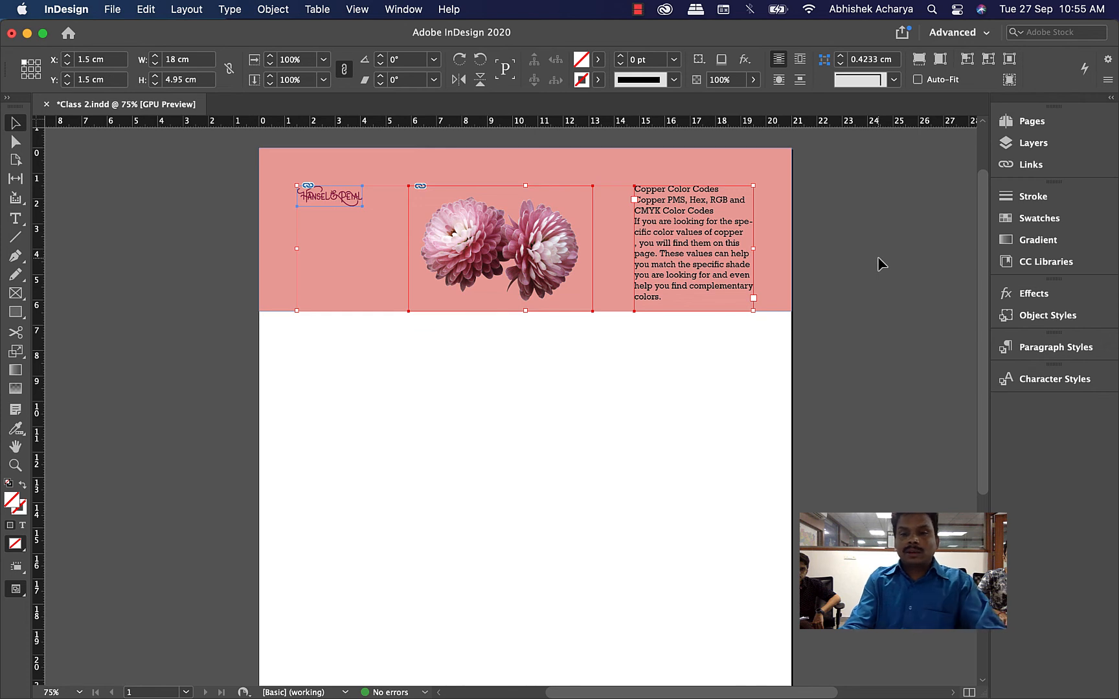
key("Up")
key("Up")
key("Up")
key("Up")
key("Up")
key("Up")
key("Up")
key("Up")
key("Up")
key("Up")
key("Up")
key("Up")
key("Up")
key("Up")
key("Up")
key("Up")
key("Up")
key("Up")
key("Up")
key("Up")
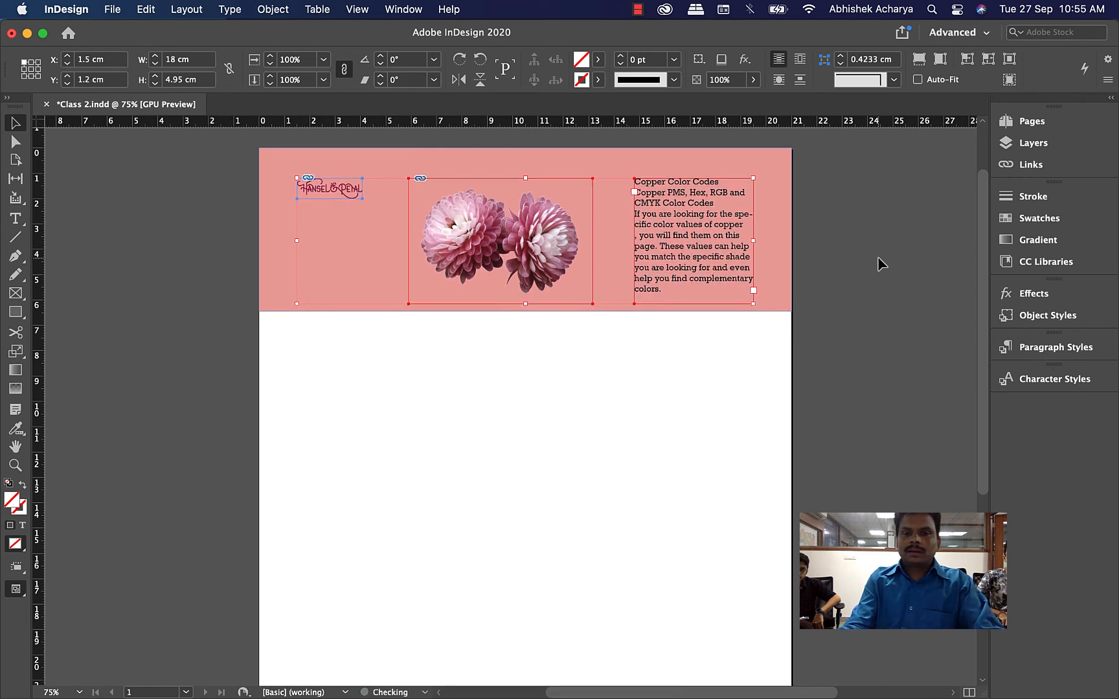
key("Up")
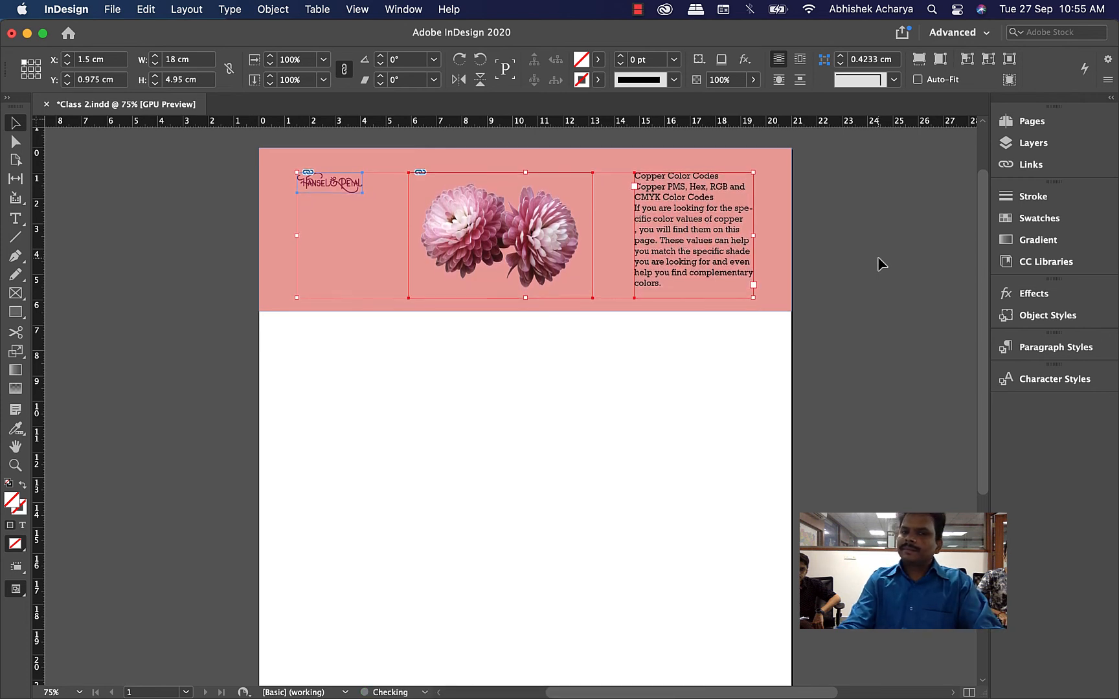
left_click(882, 264)
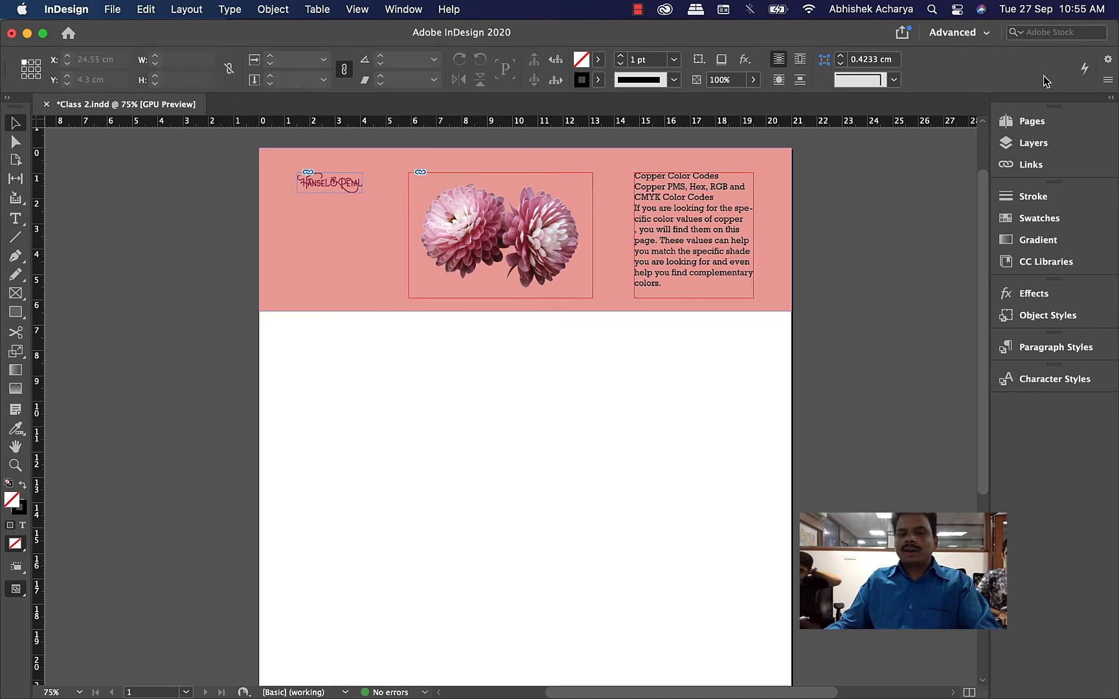
key("super+s")
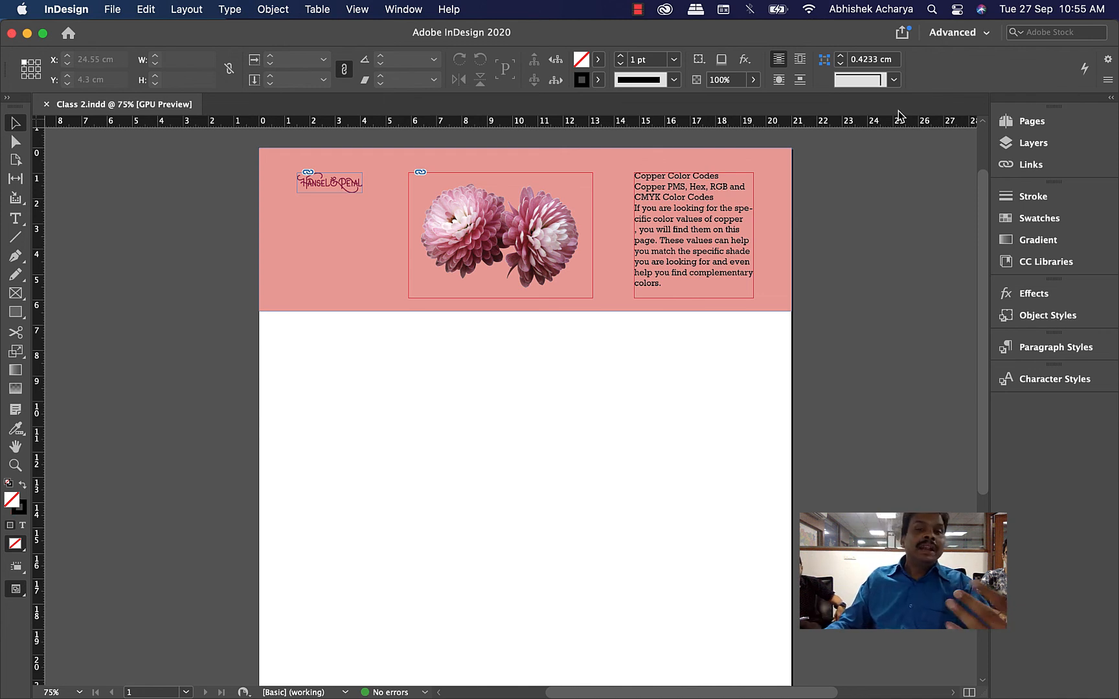
Switch the document's display performance to Fast Display.
left_click(405, 9)
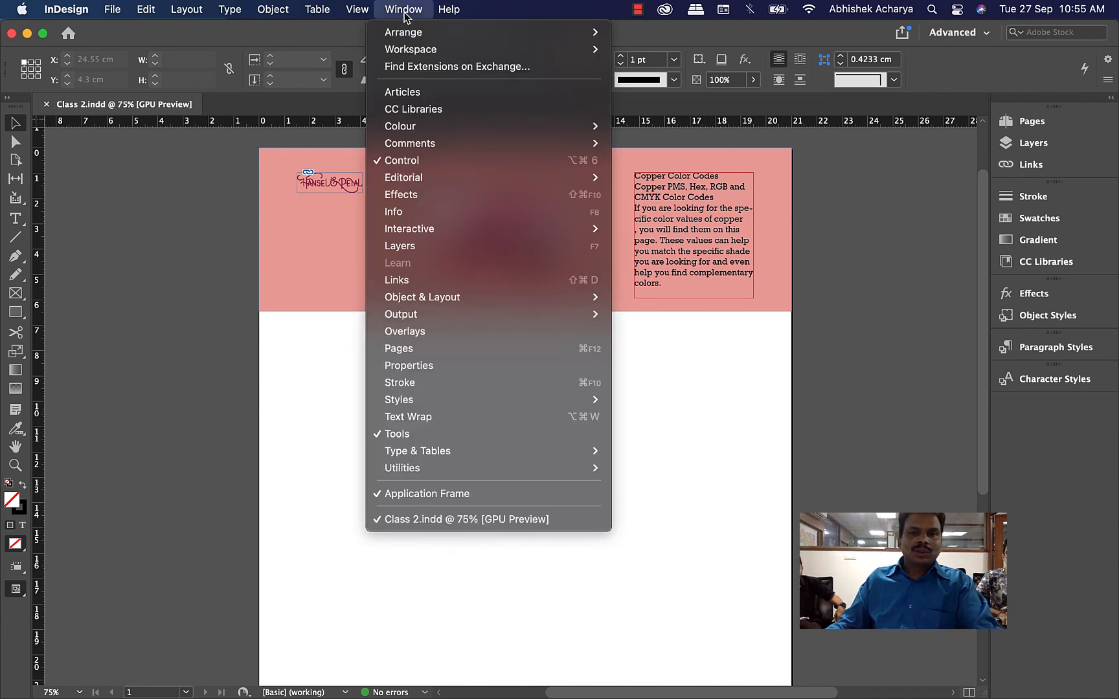
mouse_move(366, 16)
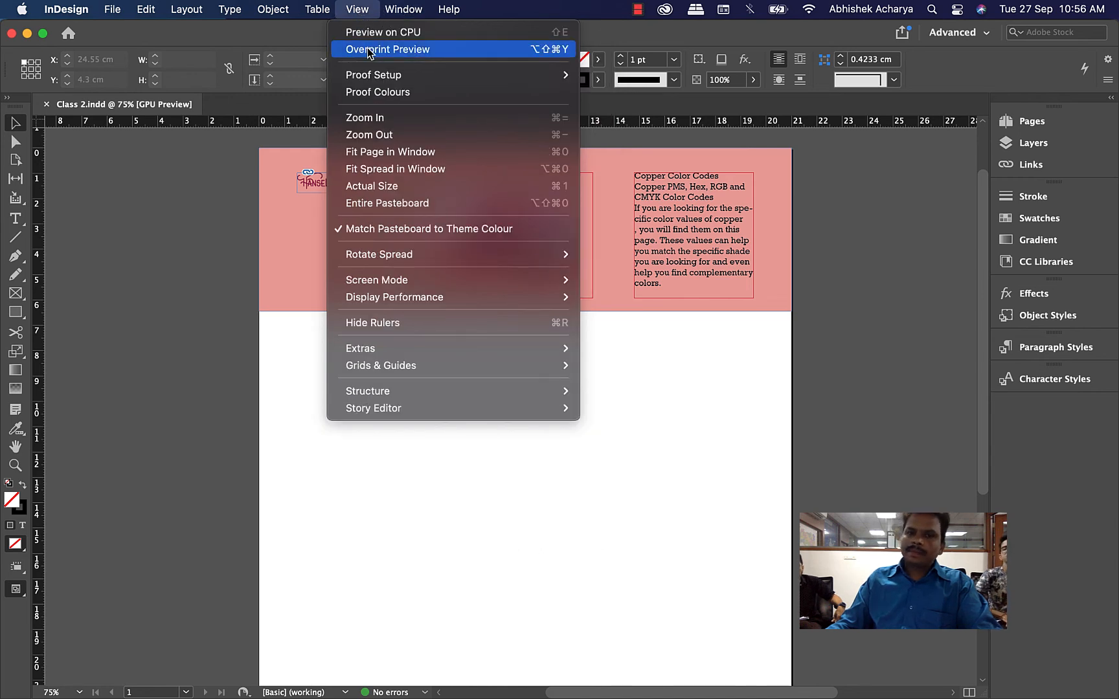
mouse_move(410, 299)
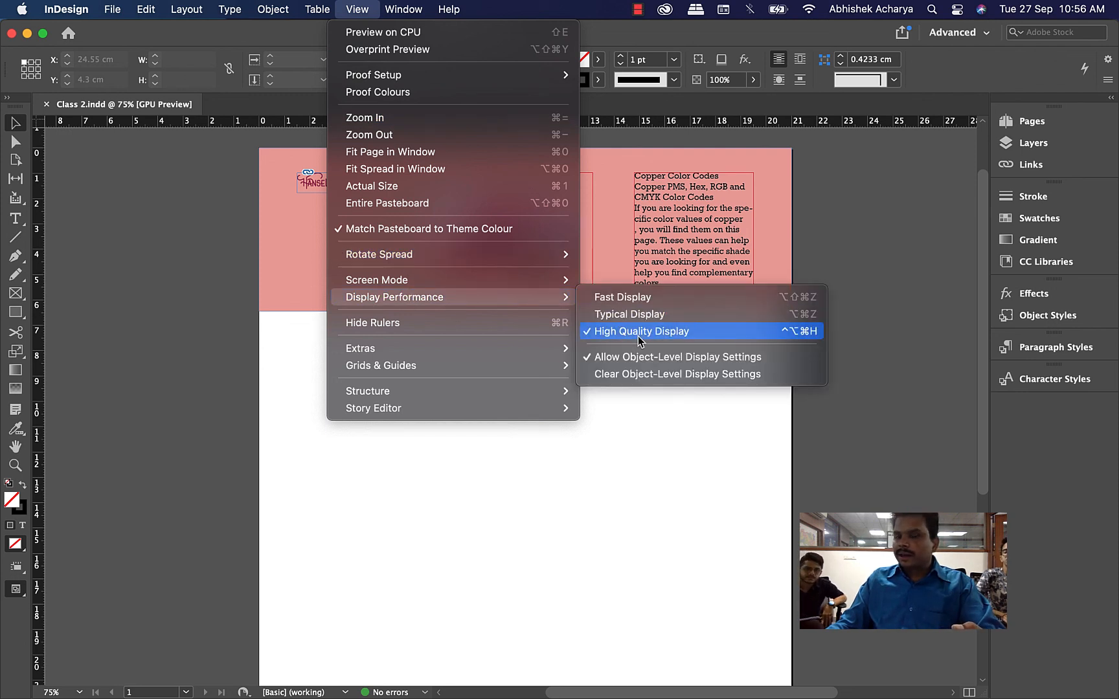
left_click(620, 297)
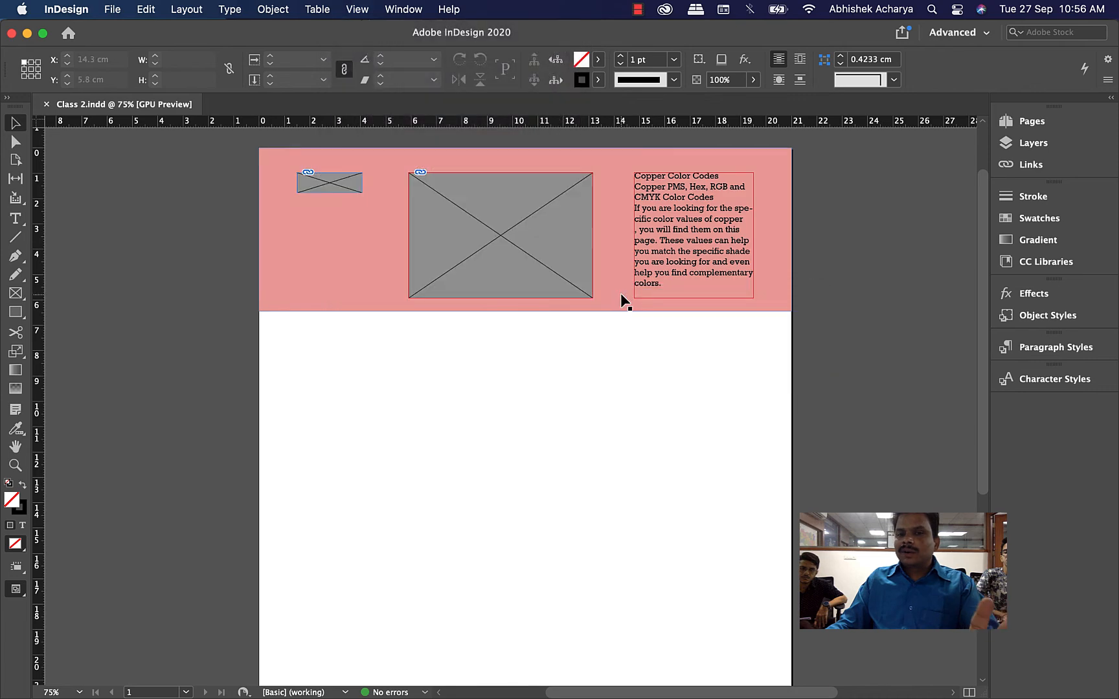
Set the document's display performance to Typical Display.
left_click(357, 10)
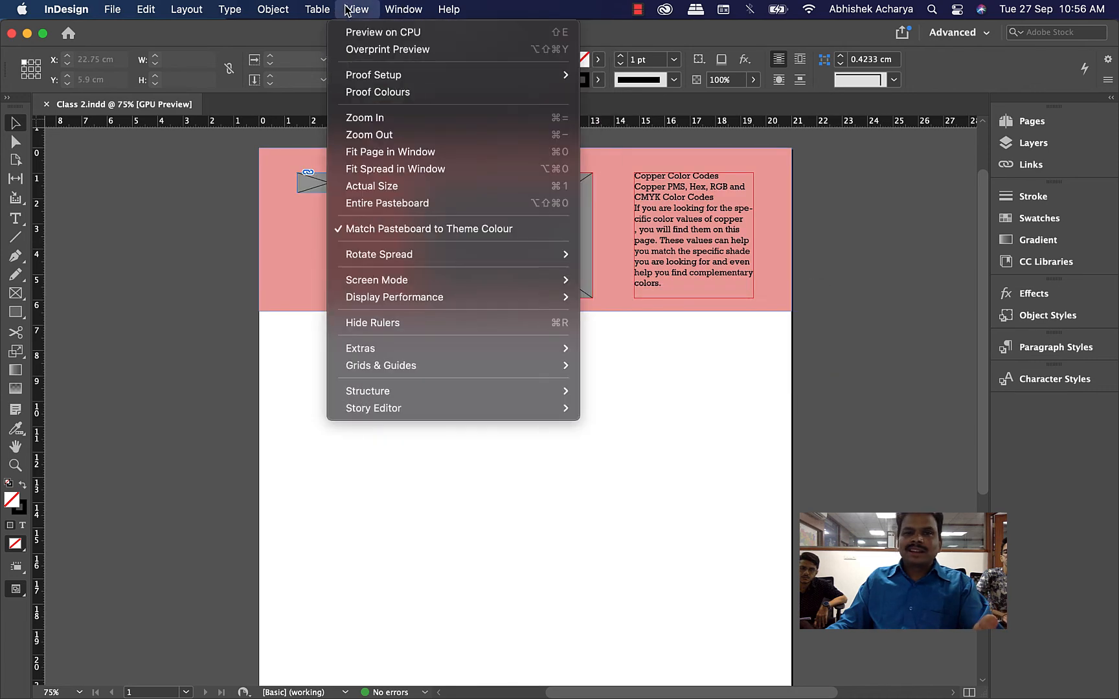
mouse_move(379, 302)
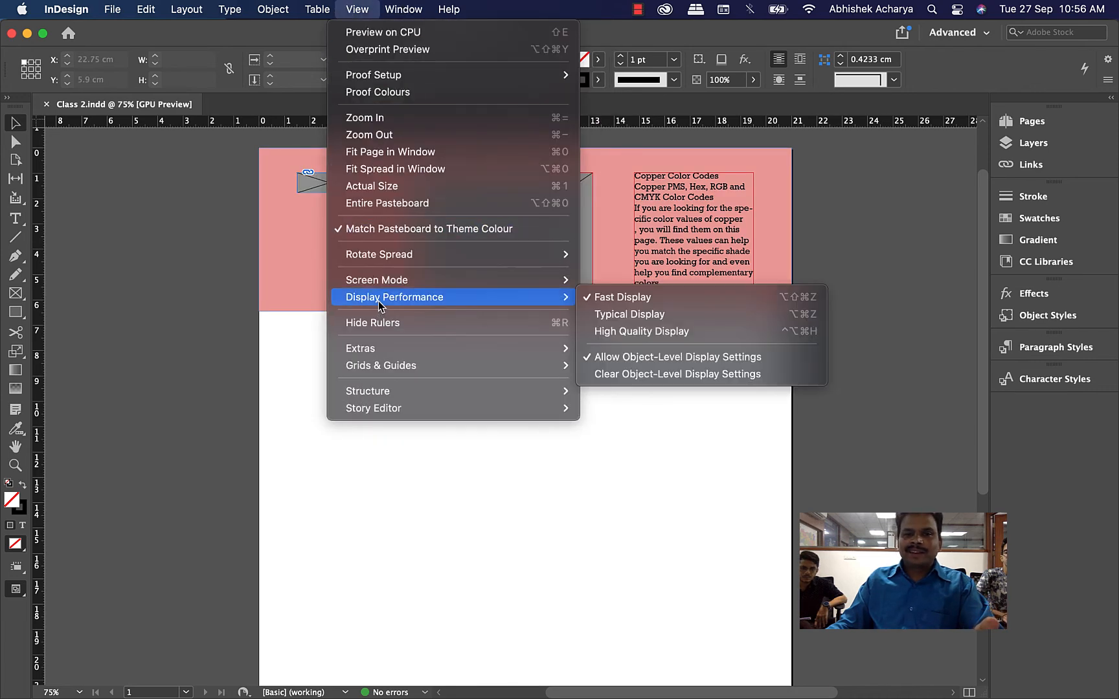
left_click(623, 314)
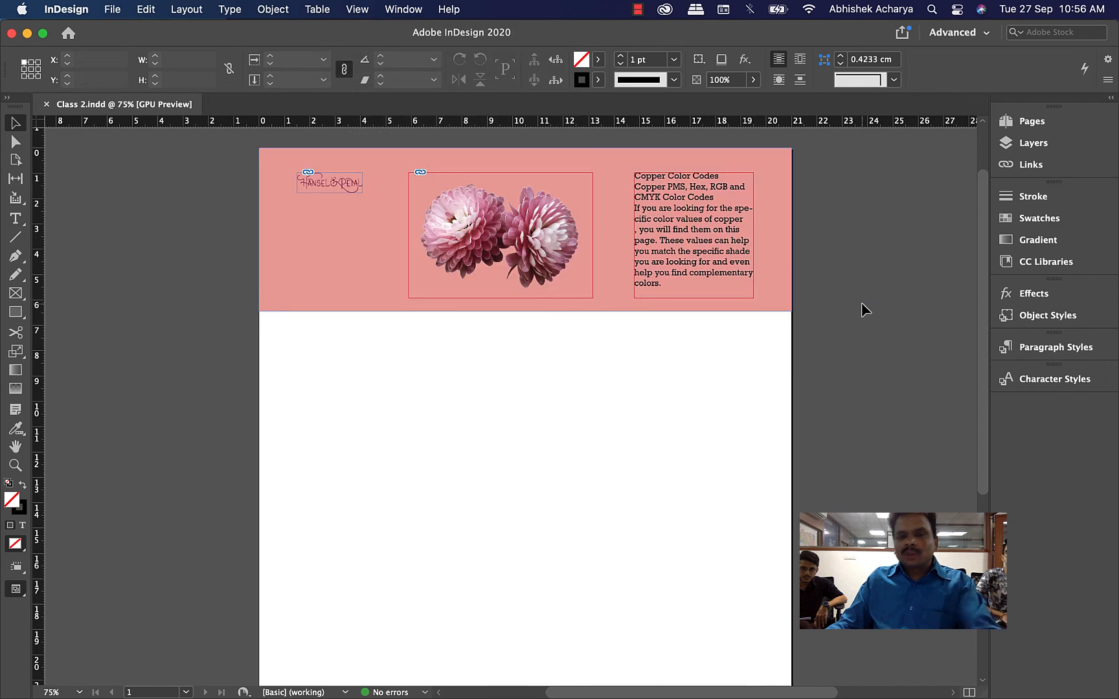
Turn on Overprint Preview and inspect the header at different magnifications.
key("super+equal")
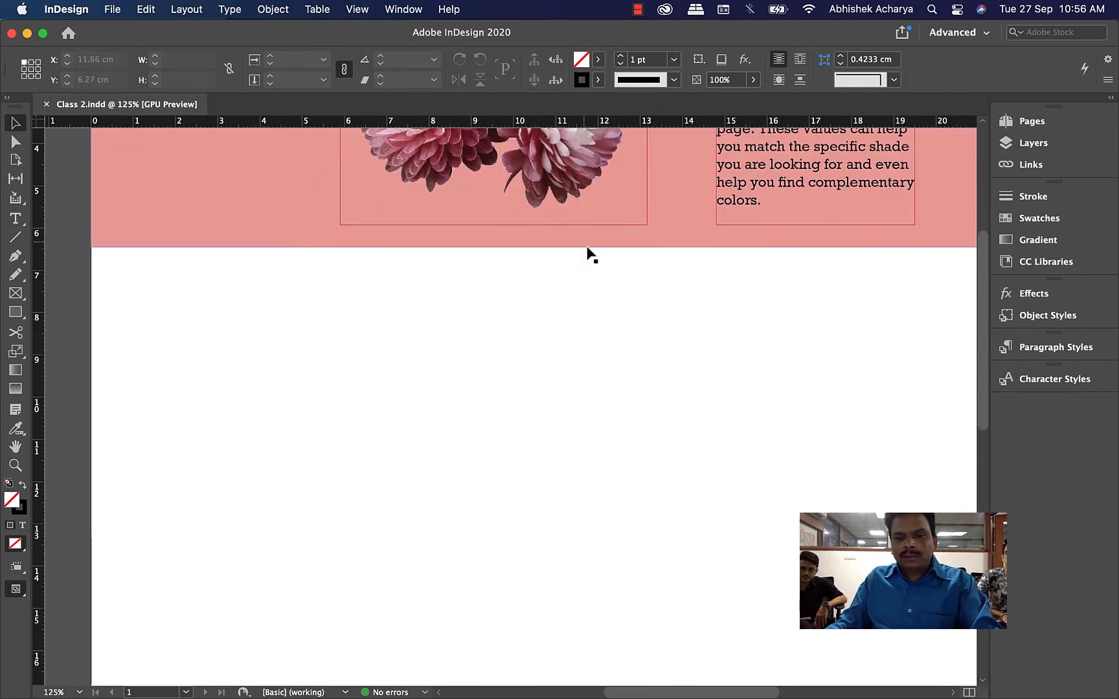
left_click_drag(653, 268, 615, 472)
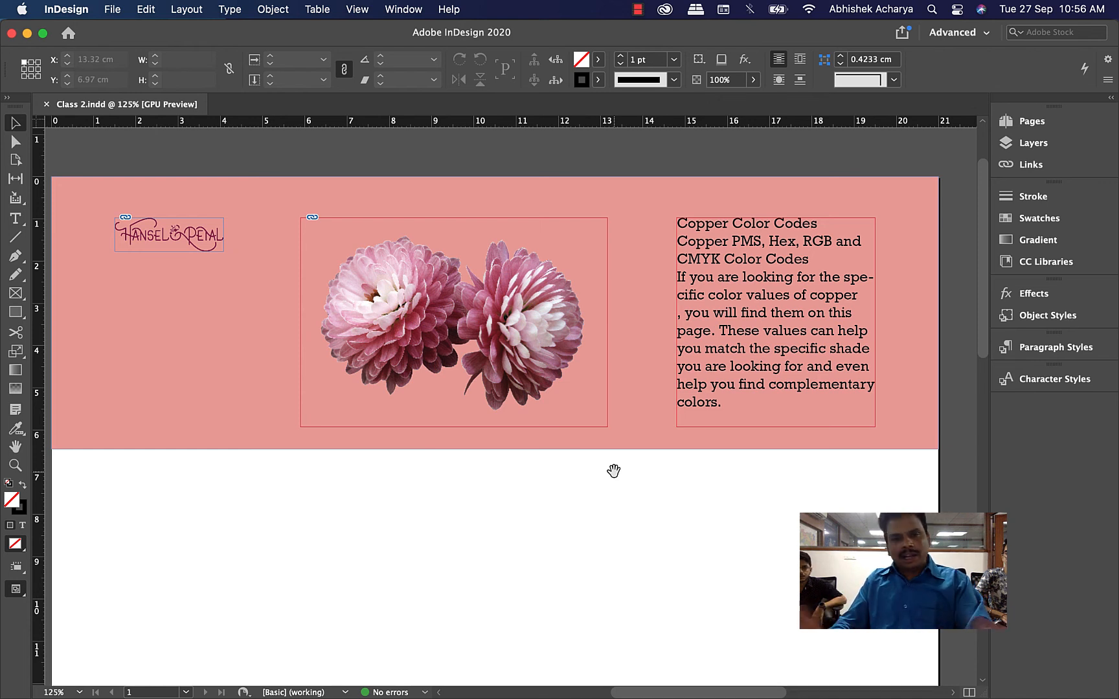
left_click(357, 9)
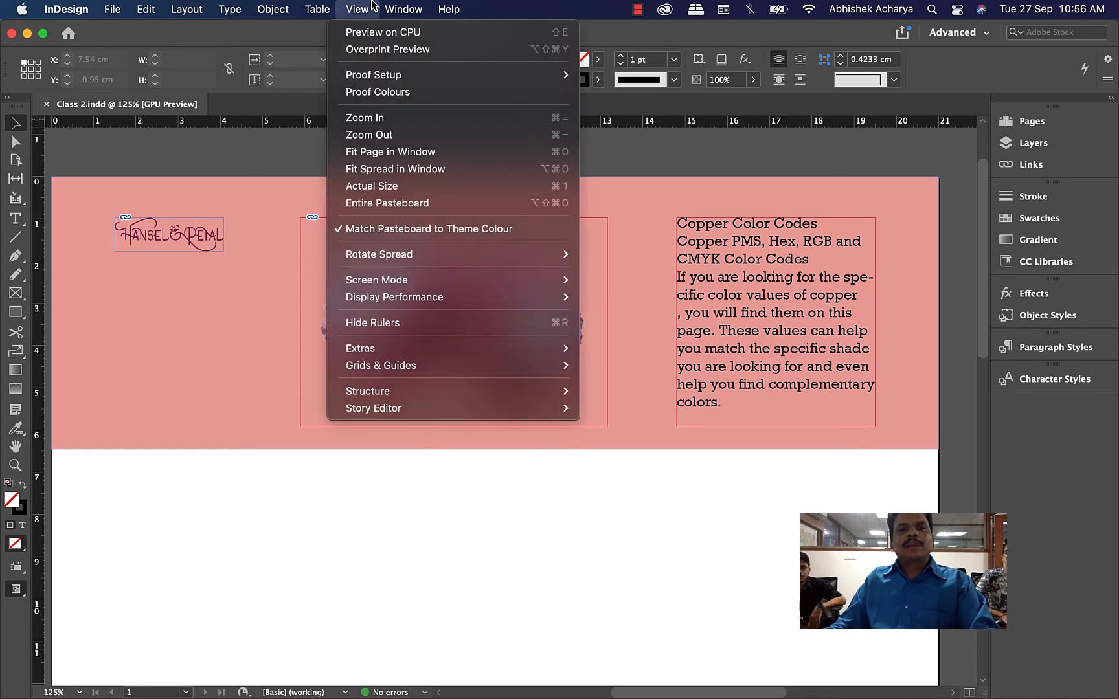
mouse_move(364, 79)
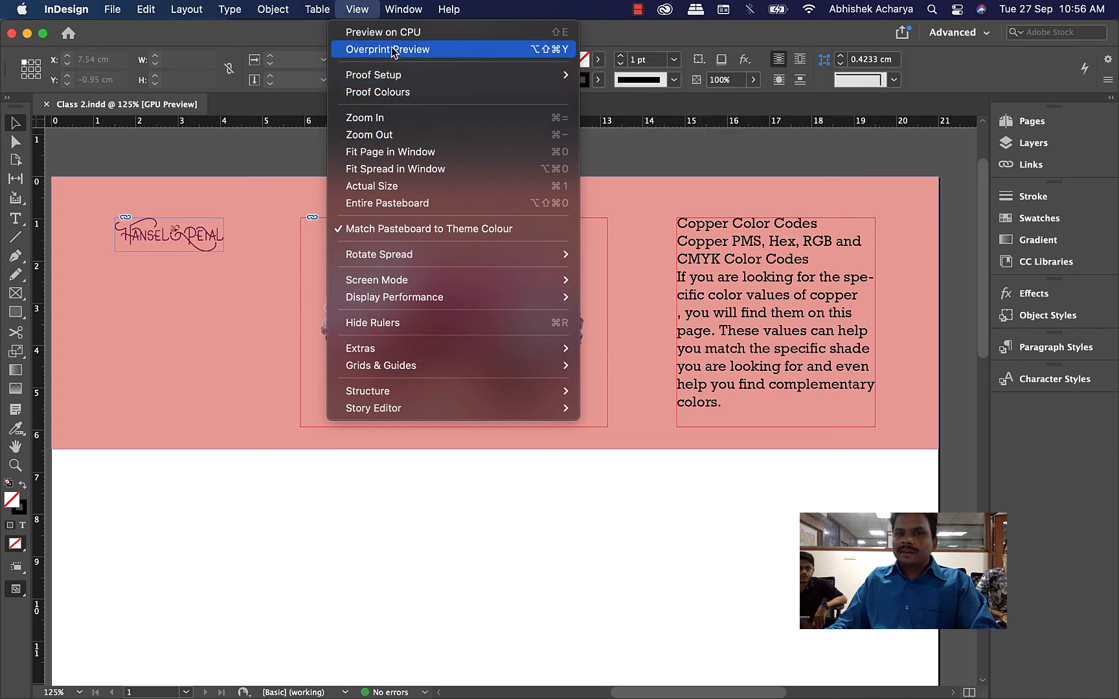
mouse_move(443, 79)
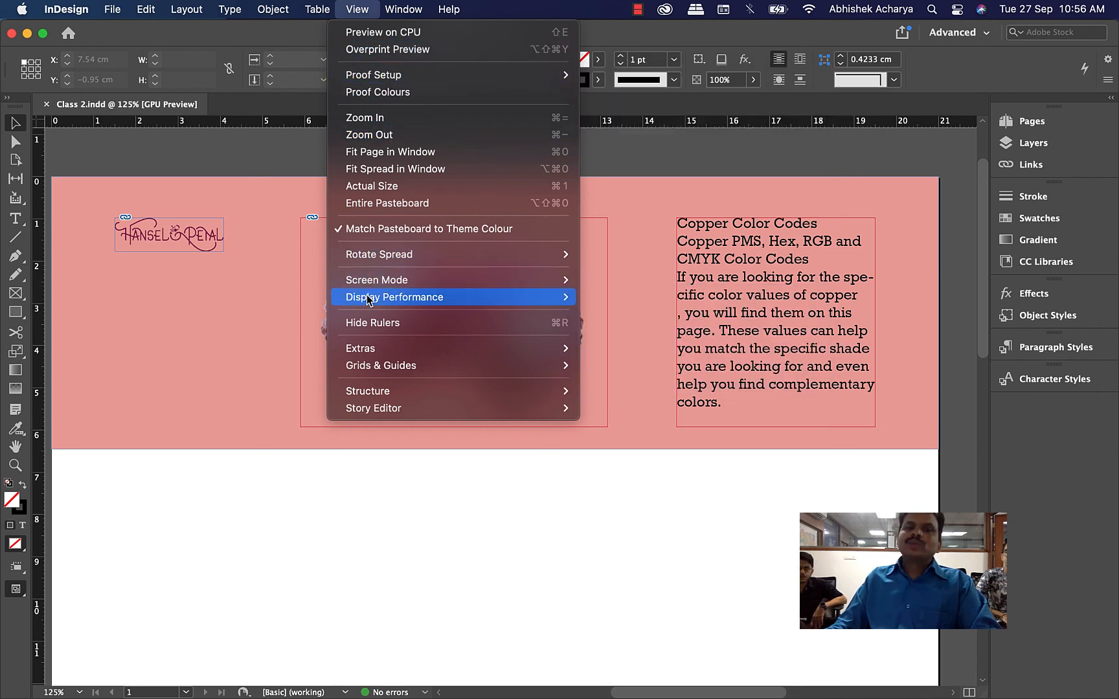
mouse_move(369, 297)
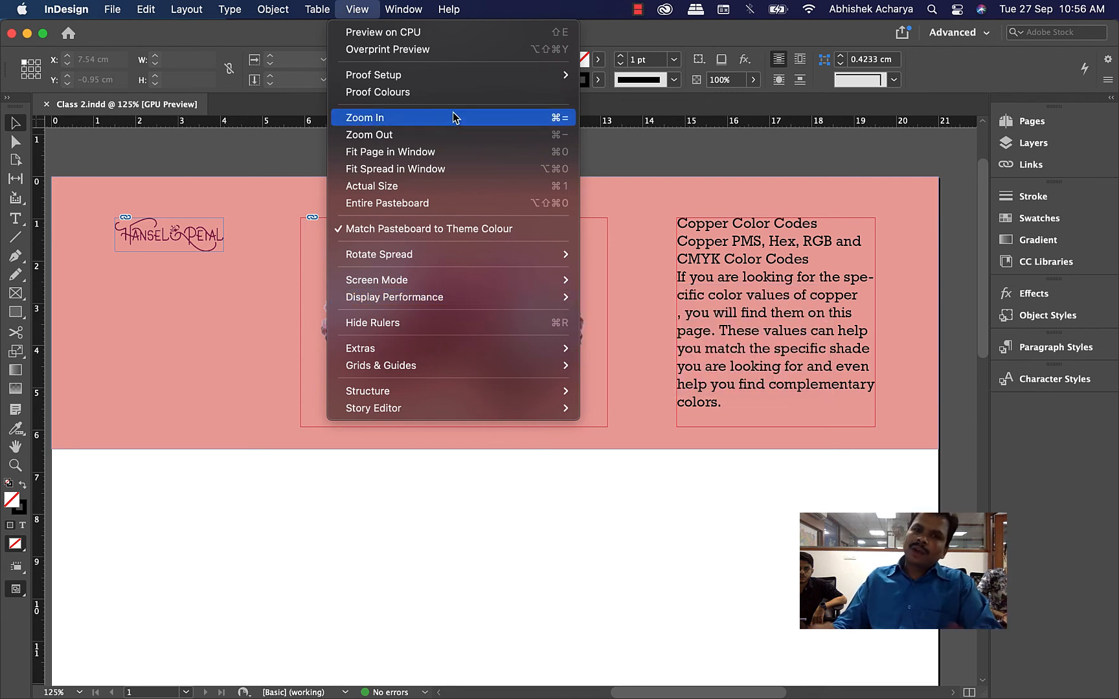
left_click(412, 52)
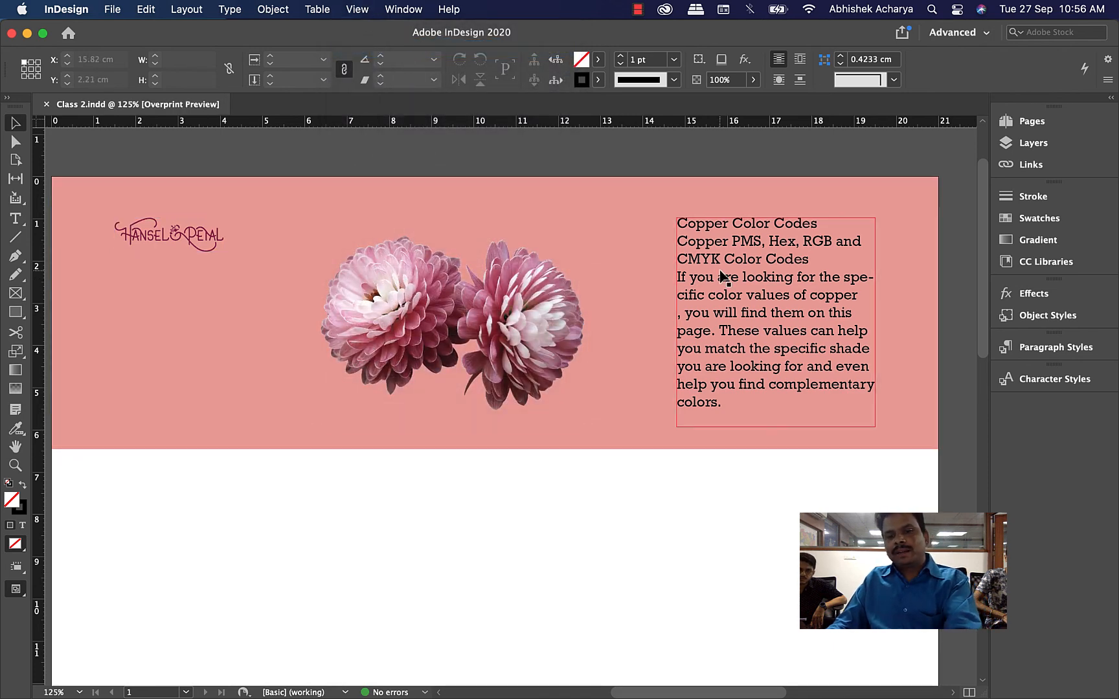
key("super+minus")
key("super+minus")
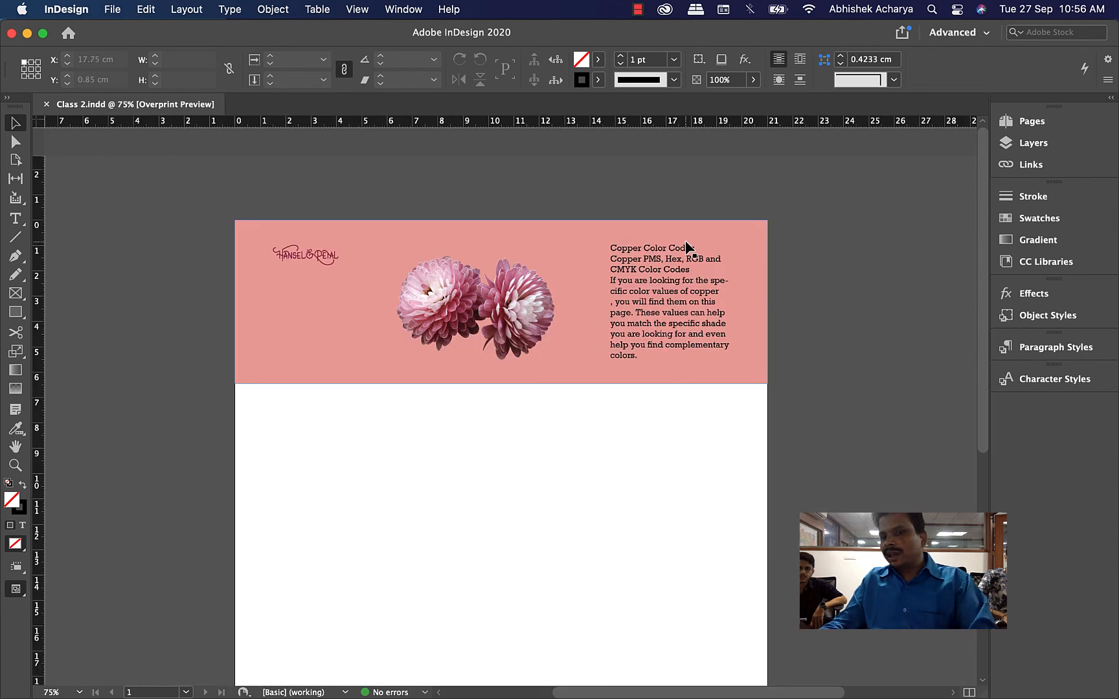
key("super+minus")
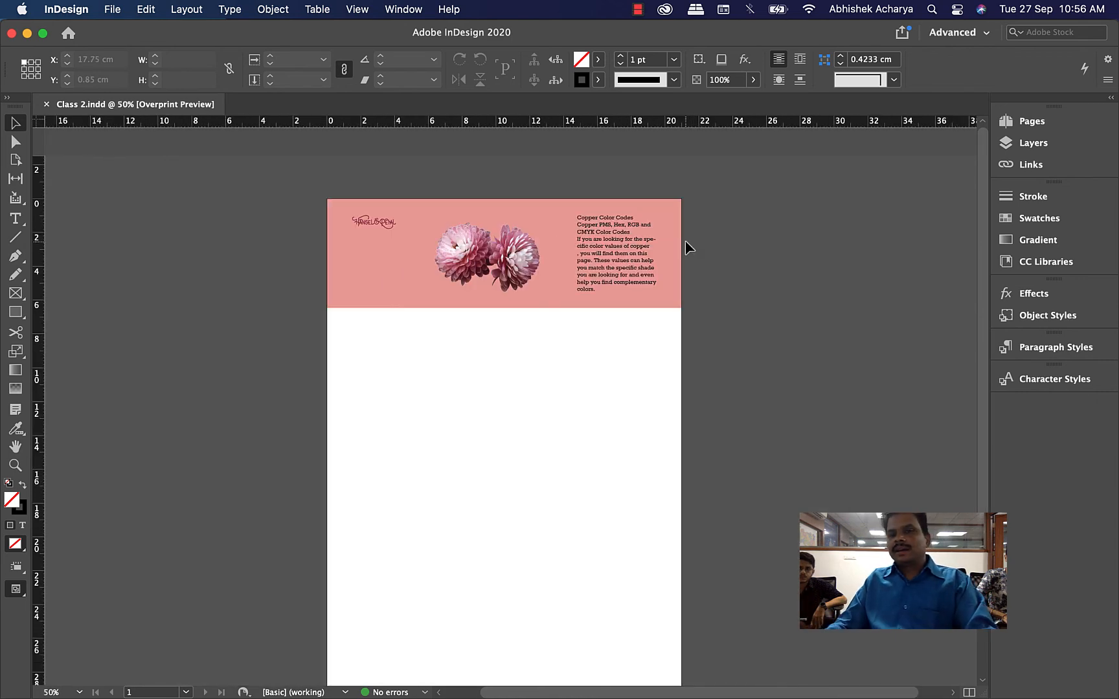
key("super+equal")
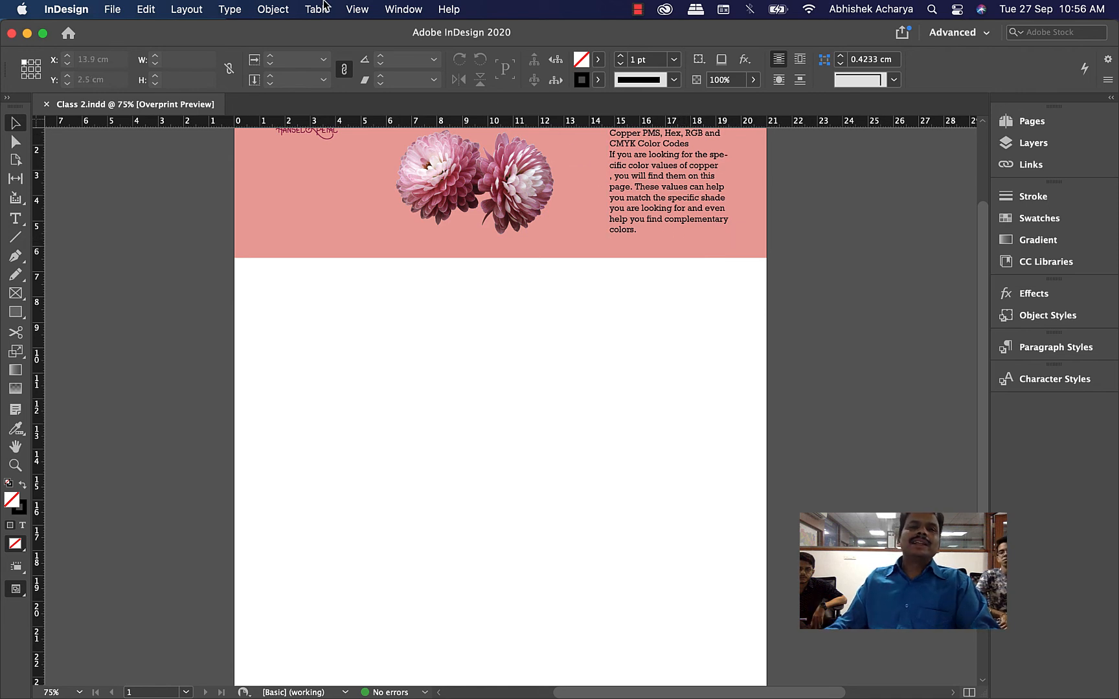
Turn off Overprint Preview, switch the document from GPU to CPU preview, and bring the whole header into view.
left_click(370, 11)
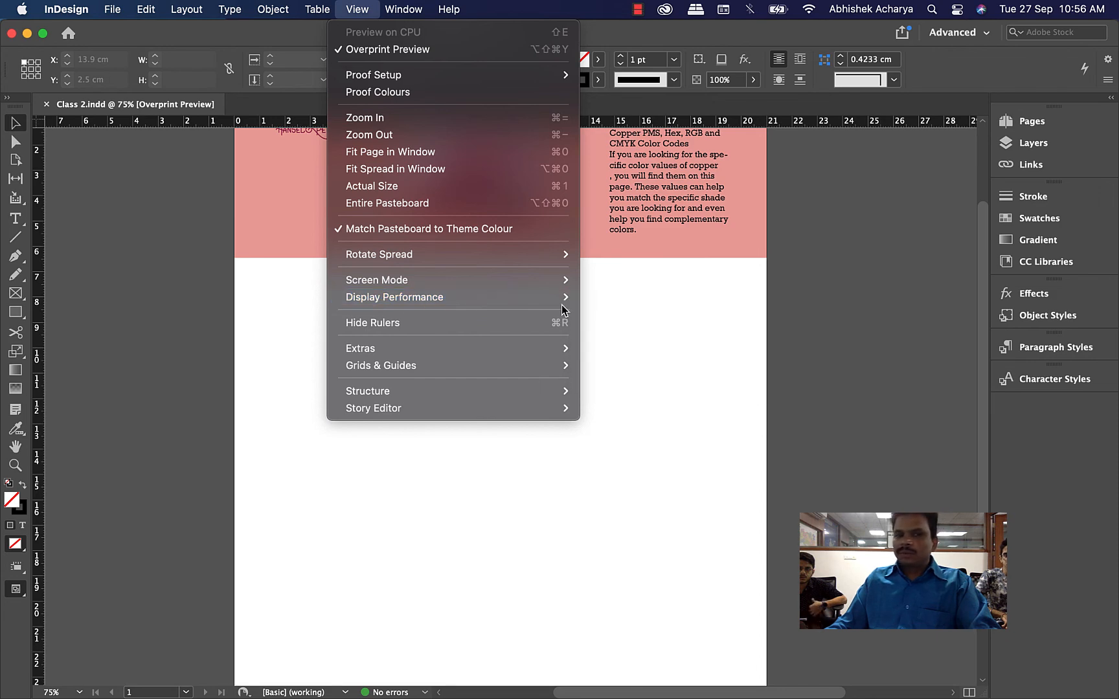
left_click(384, 51)
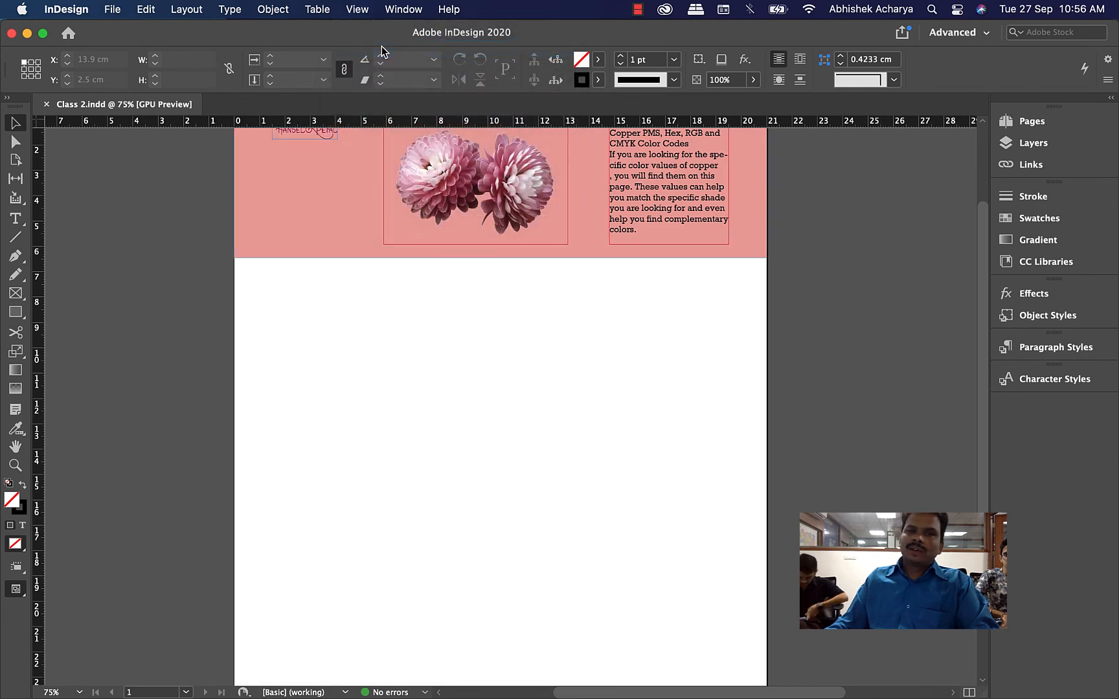
left_click(357, 9)
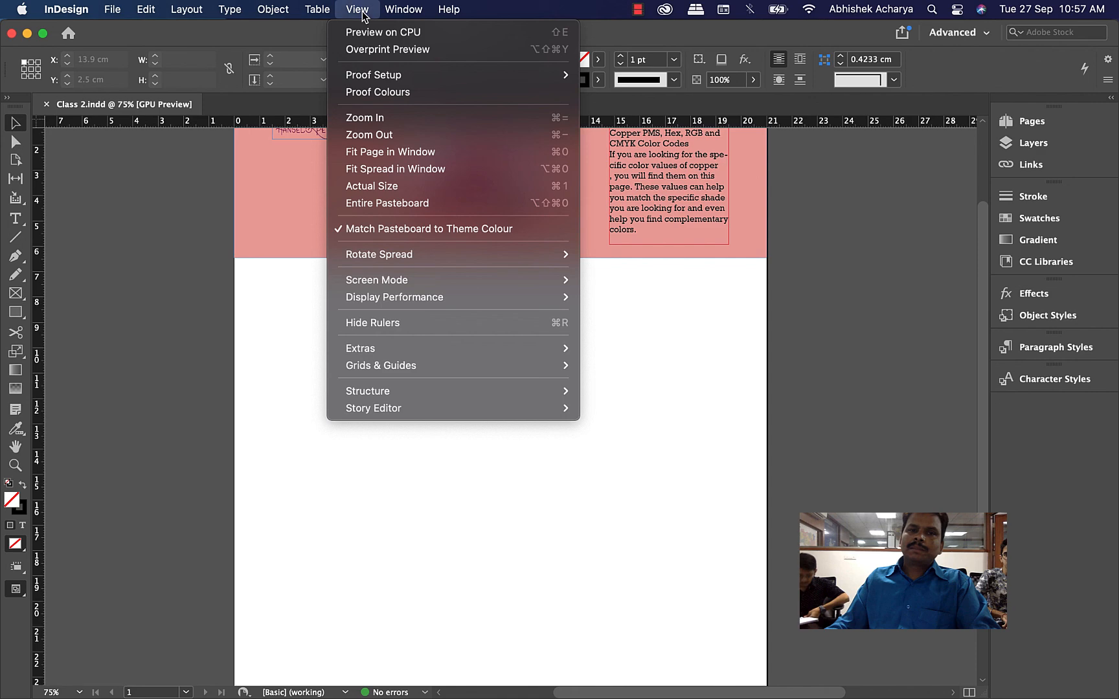
left_click(385, 34)
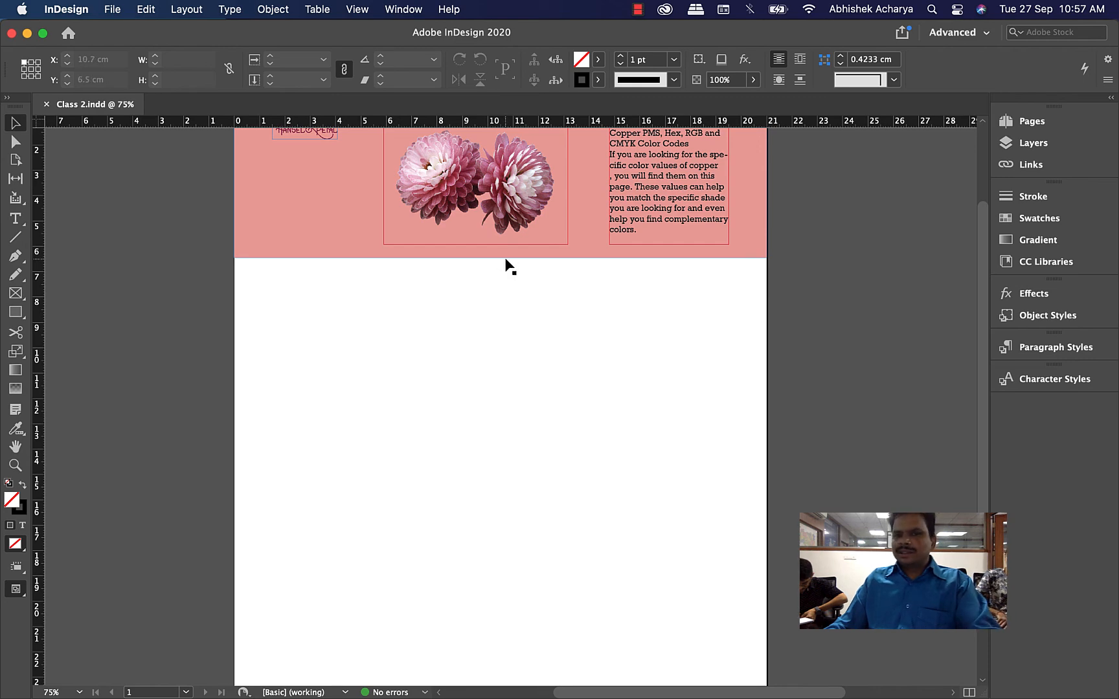
left_click_drag(496, 287, 528, 401)
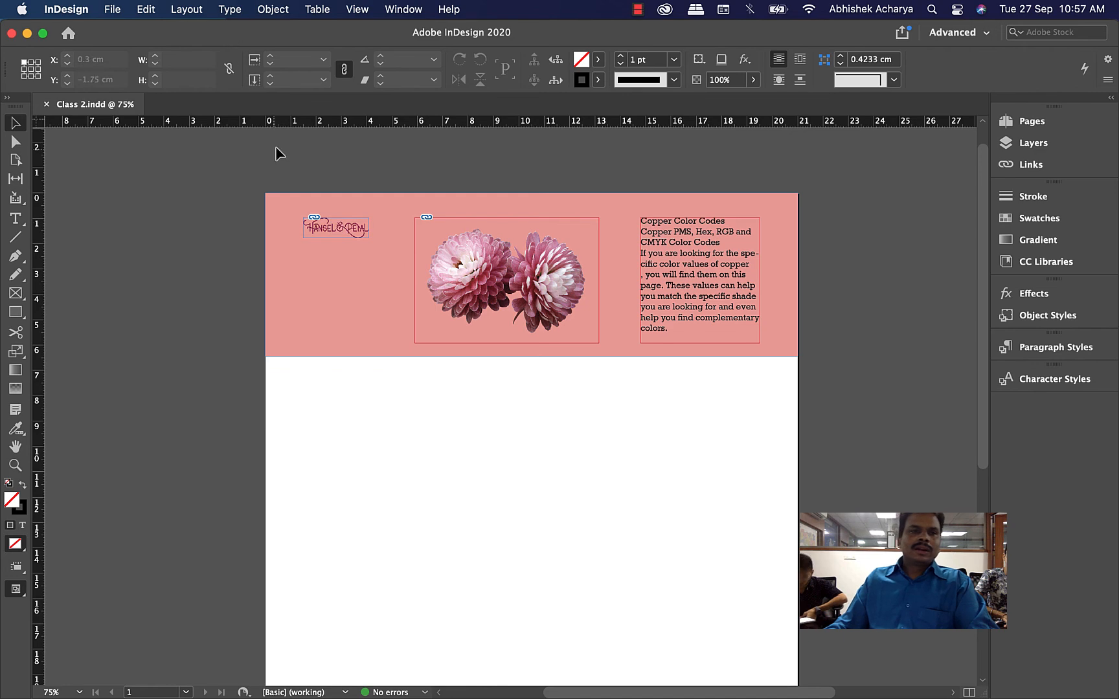
Start exporting the document as Class 2 to folder 01 in Adobe PDF (Print) format, continuing to the PDF settings.
left_click(114, 9)
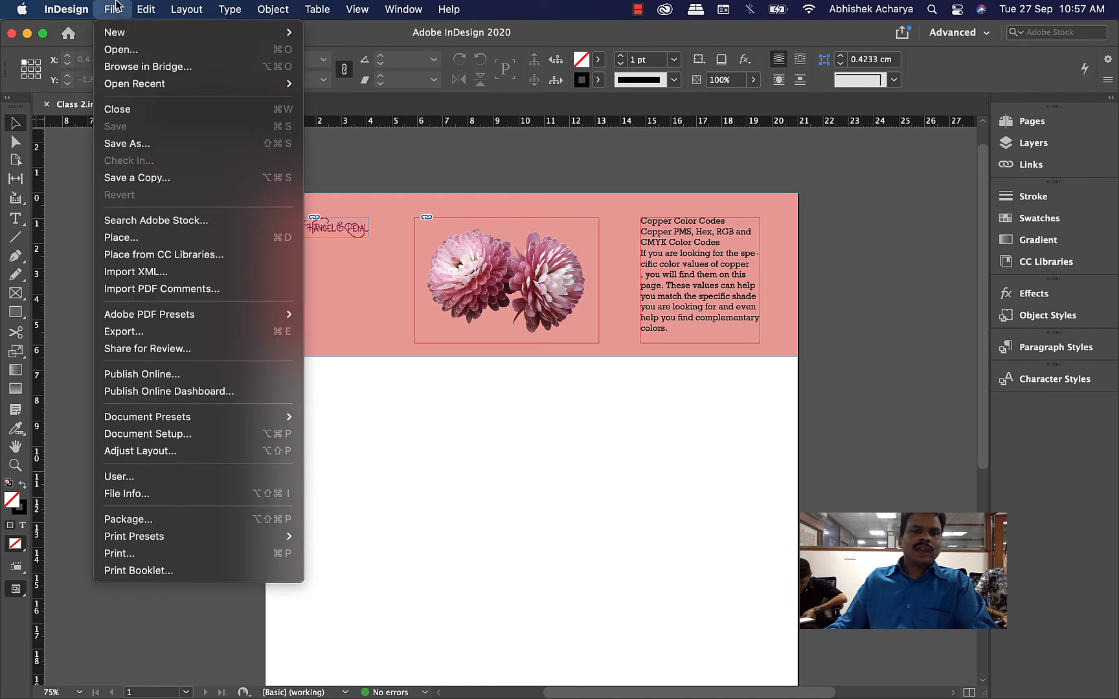
left_click(141, 331)
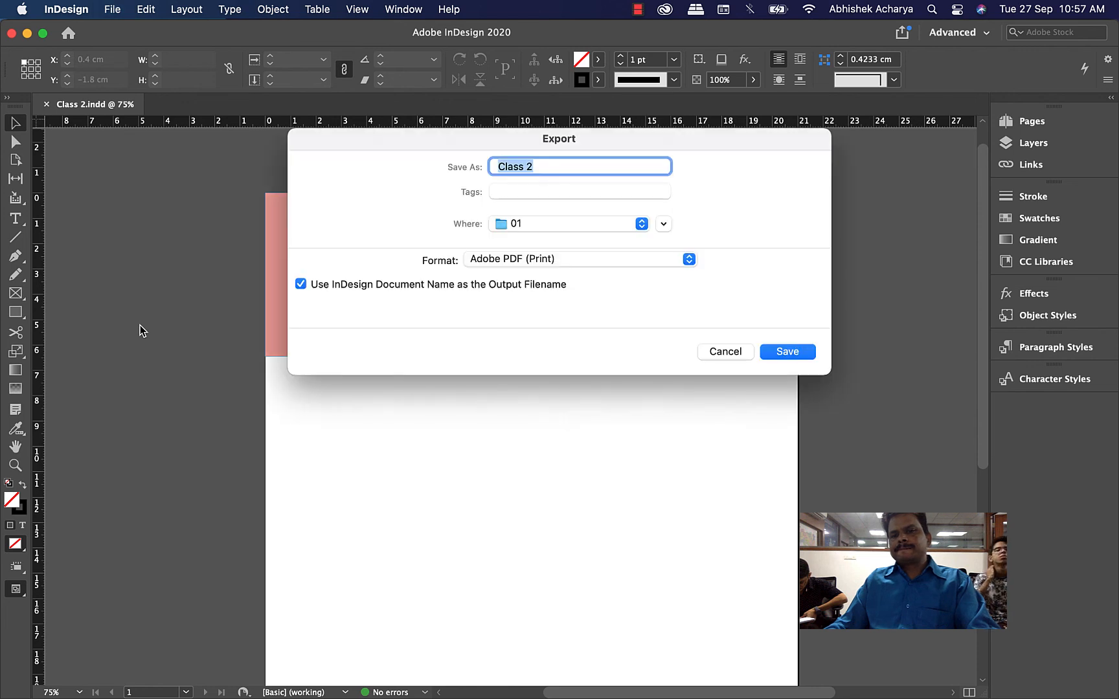
left_click(541, 256)
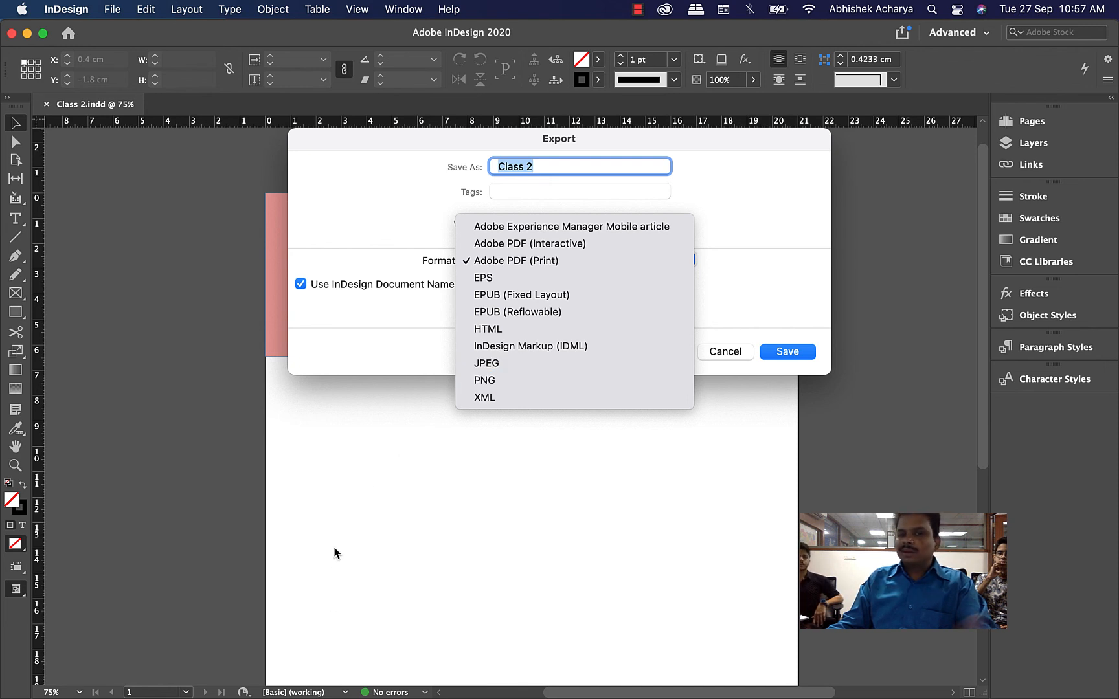
left_click(512, 260)
left_click(778, 351)
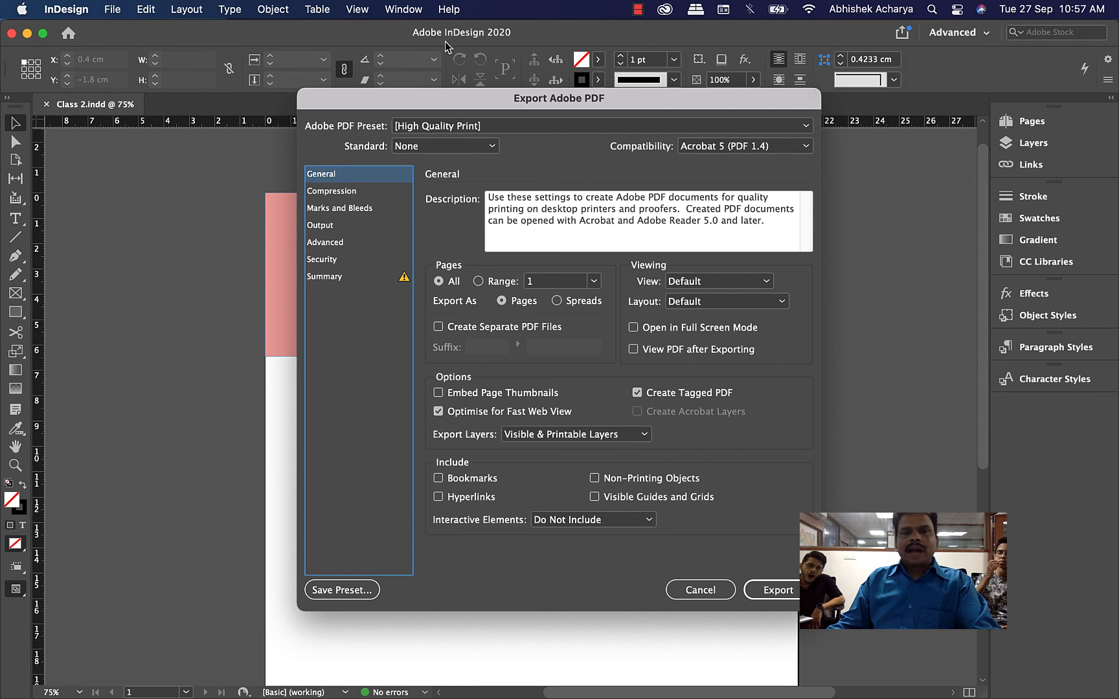
Examine the PDF summary, security, advanced, output, marks and bleeds, and compression settings, including compression under the Smallest File Size preset.
left_click(338, 278)
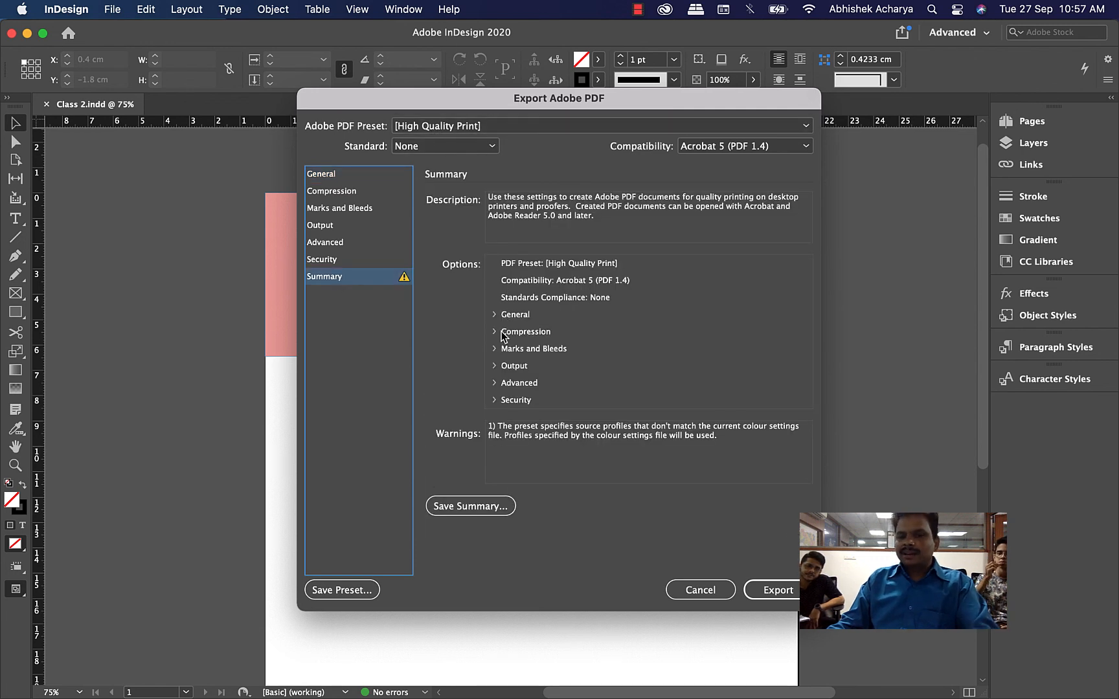
left_click(331, 263)
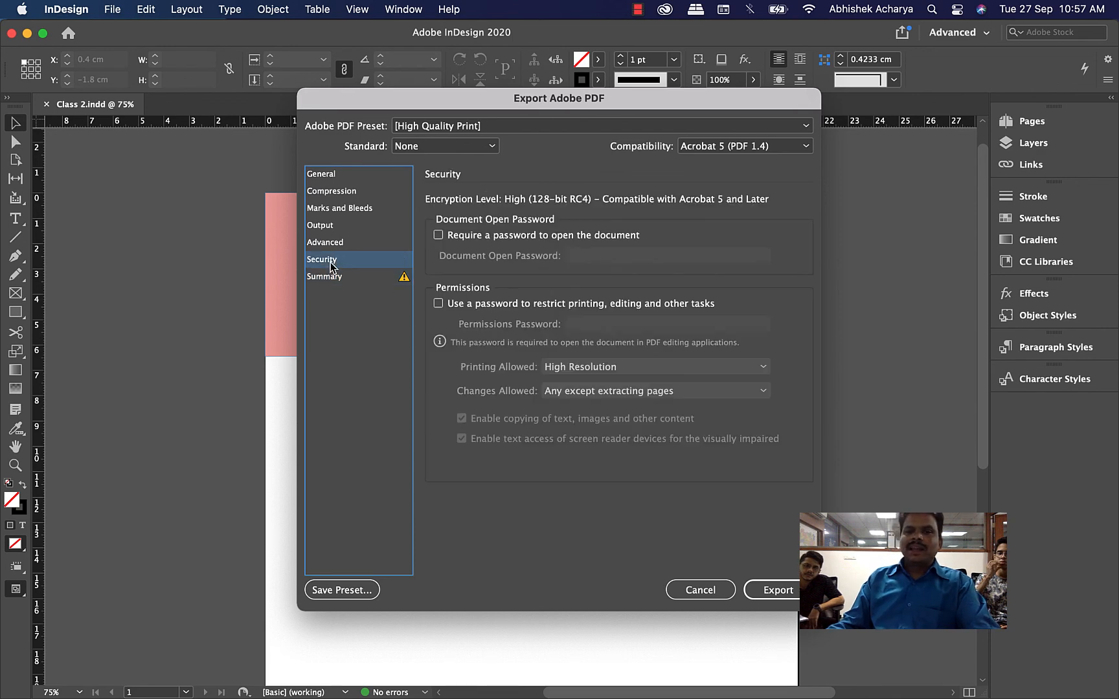
left_click(332, 246)
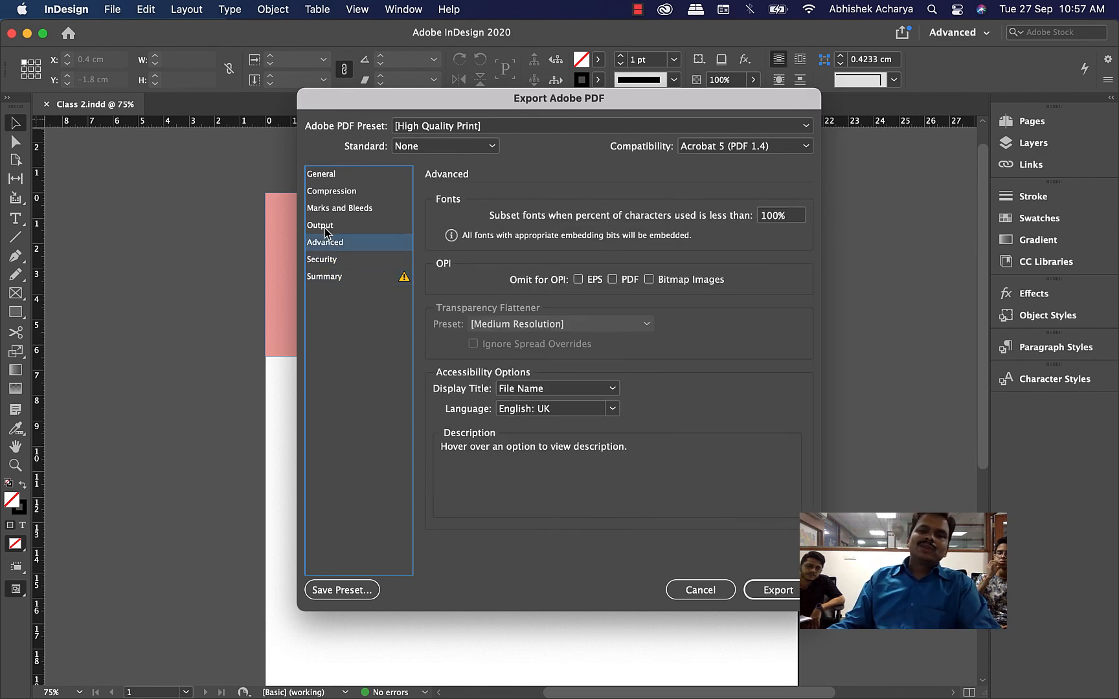
left_click(322, 233)
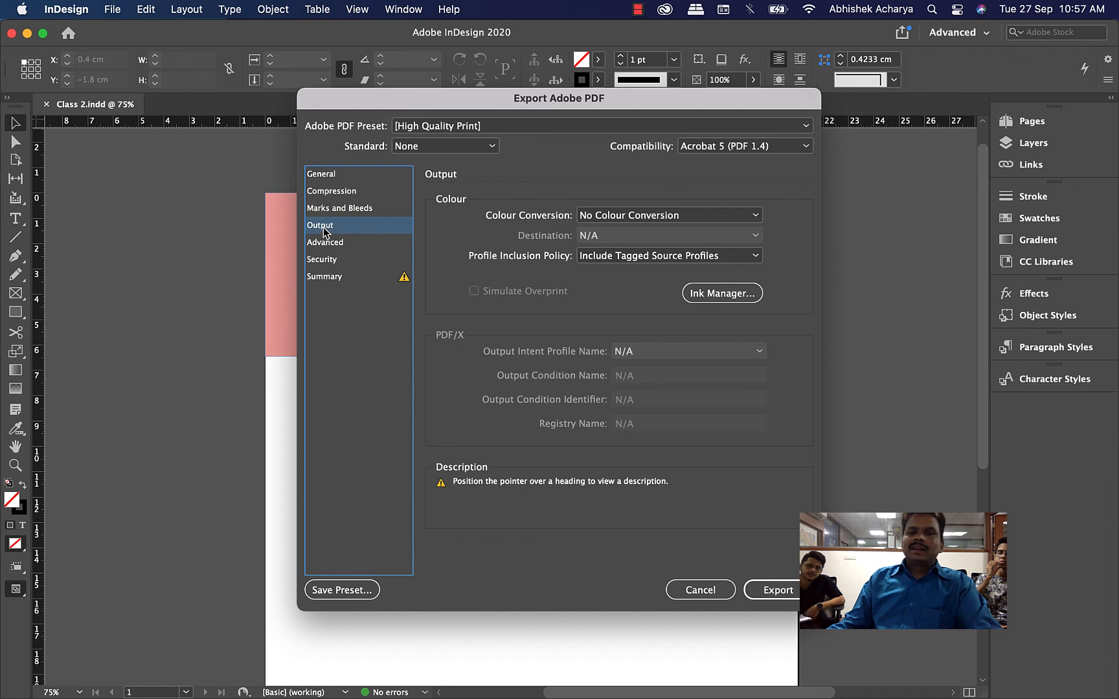
left_click(331, 212)
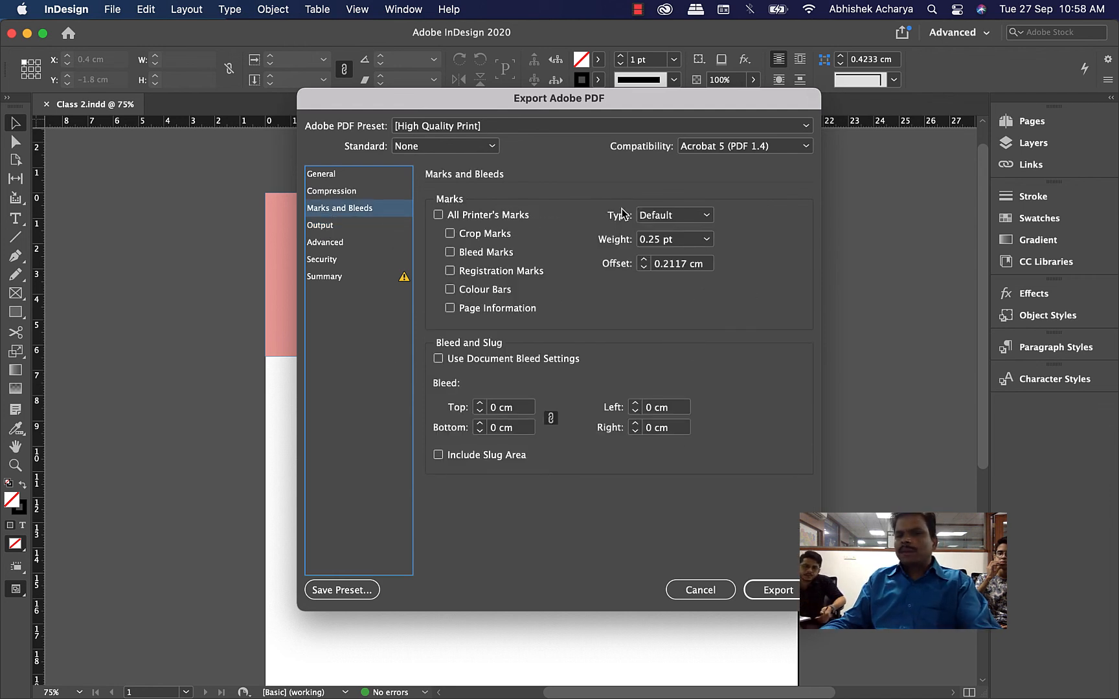
left_click(353, 191)
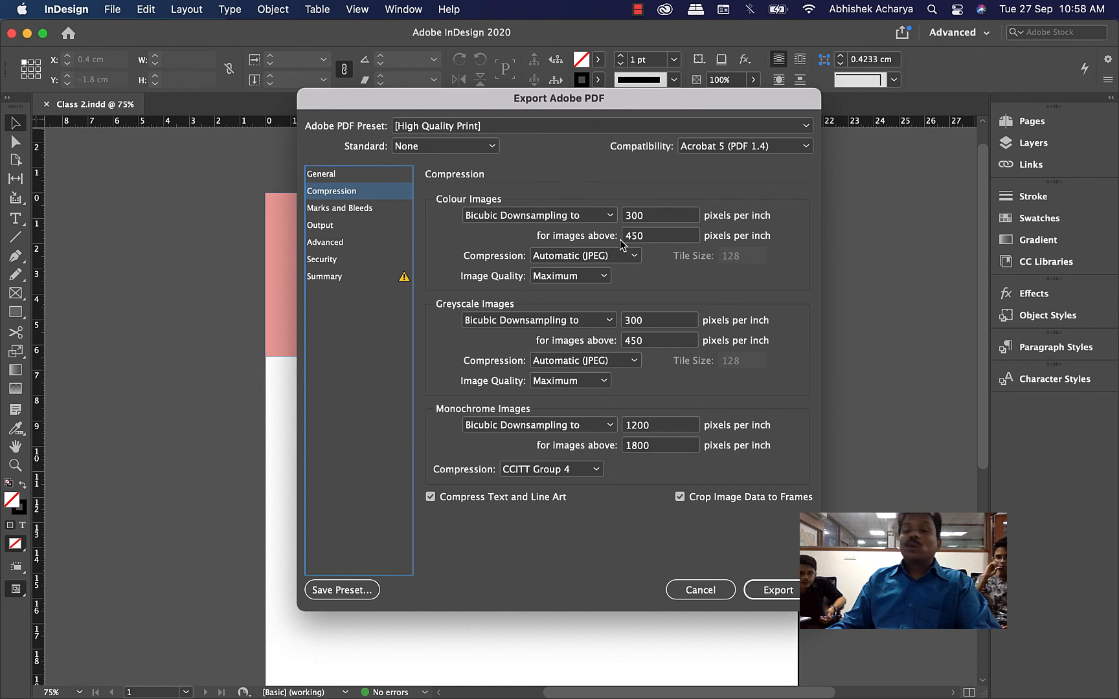
left_click(517, 128)
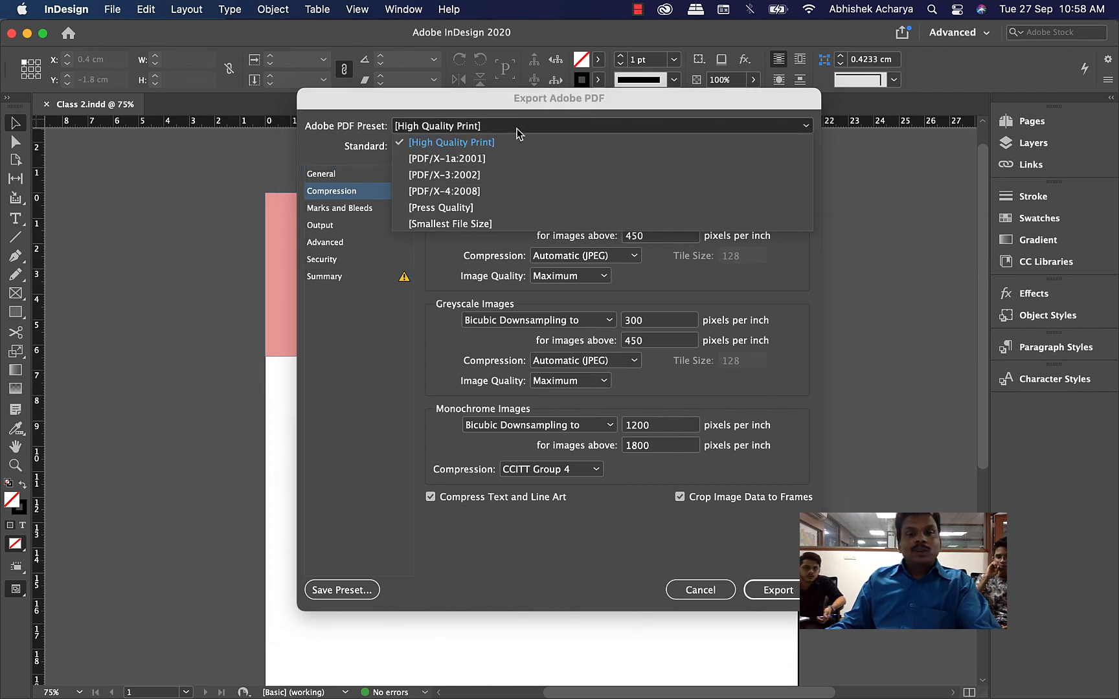
left_click(457, 224)
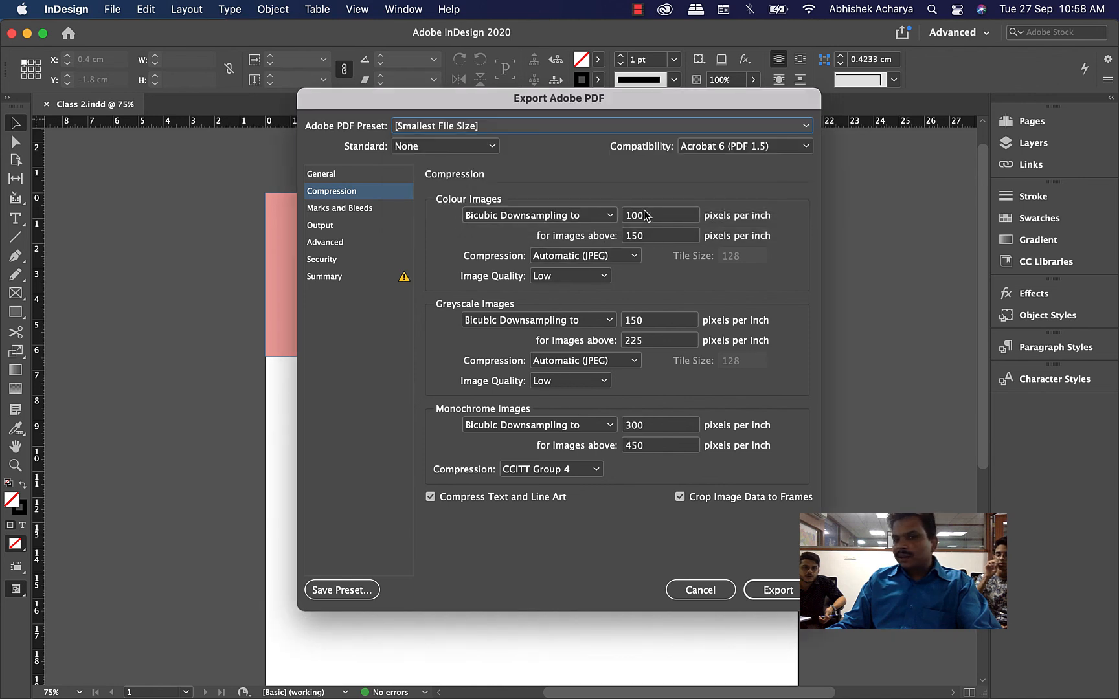
Set the PDF preset to High Quality Print and export all pages.
left_click(473, 126)
left_click(466, 143)
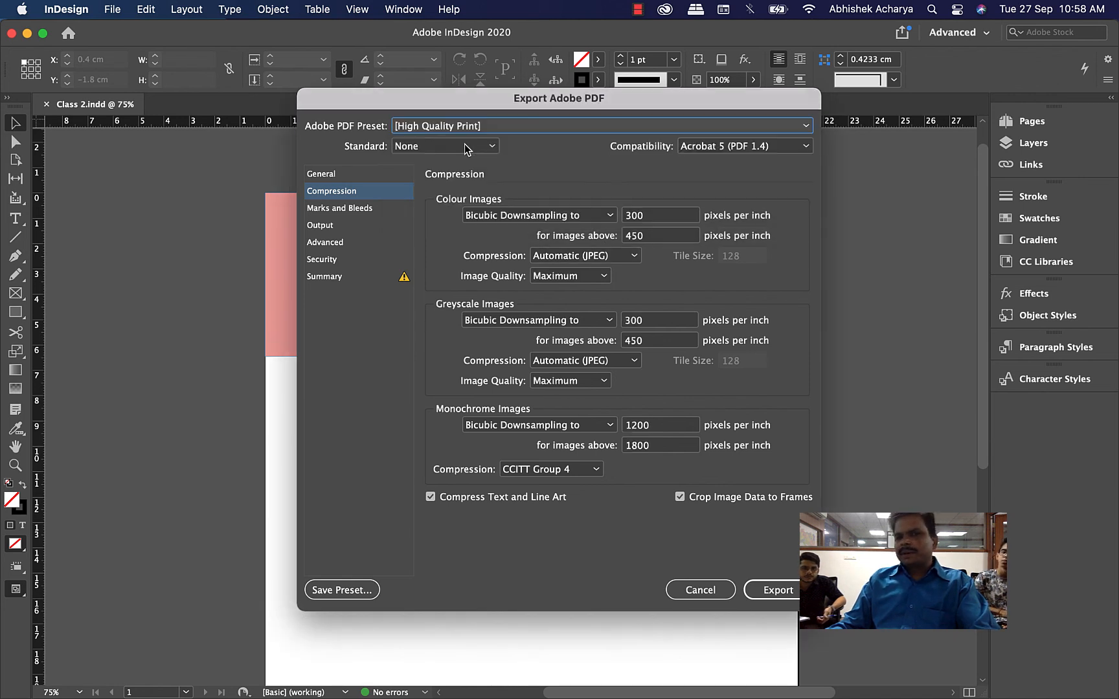
left_click(337, 173)
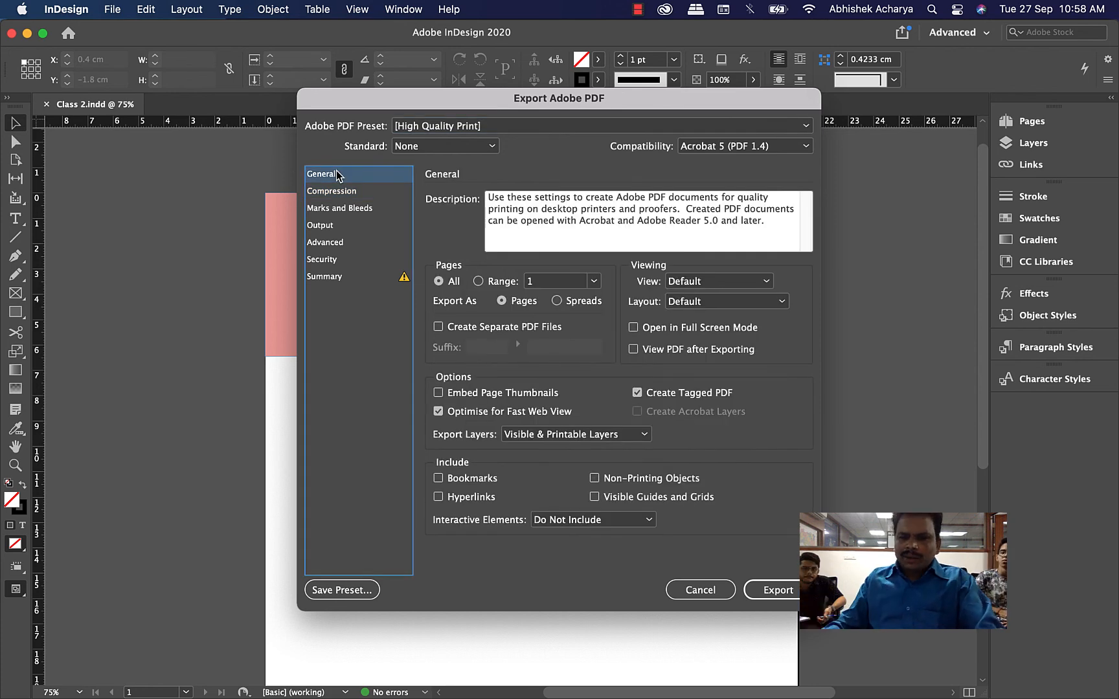
left_click(756, 590)
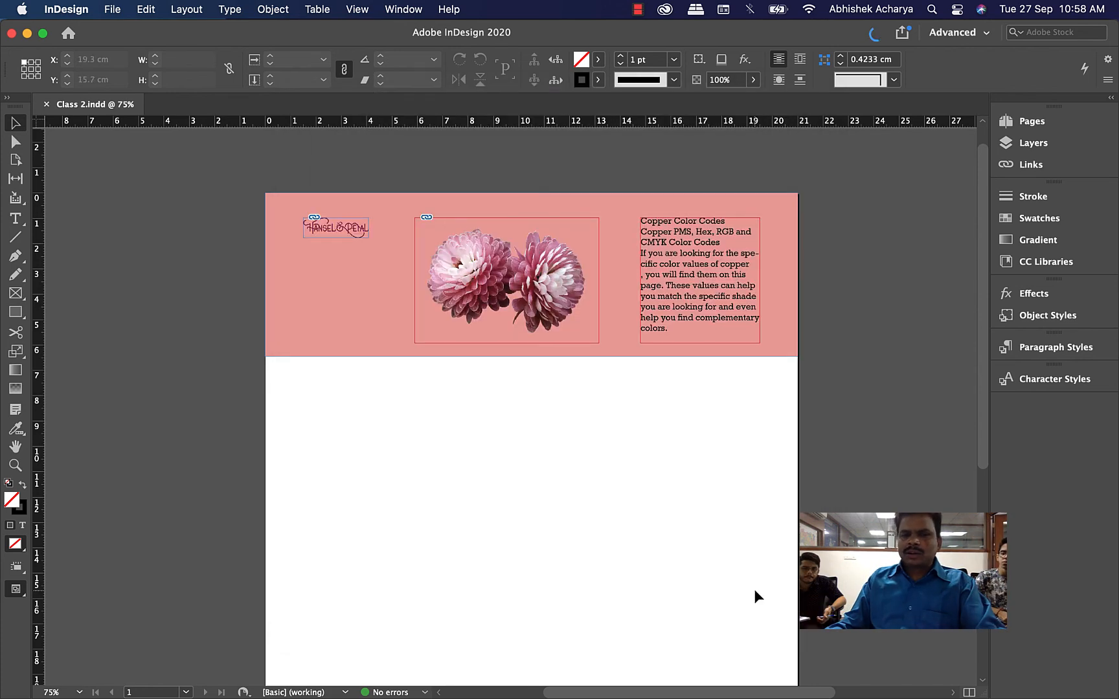
left_click(106, 14)
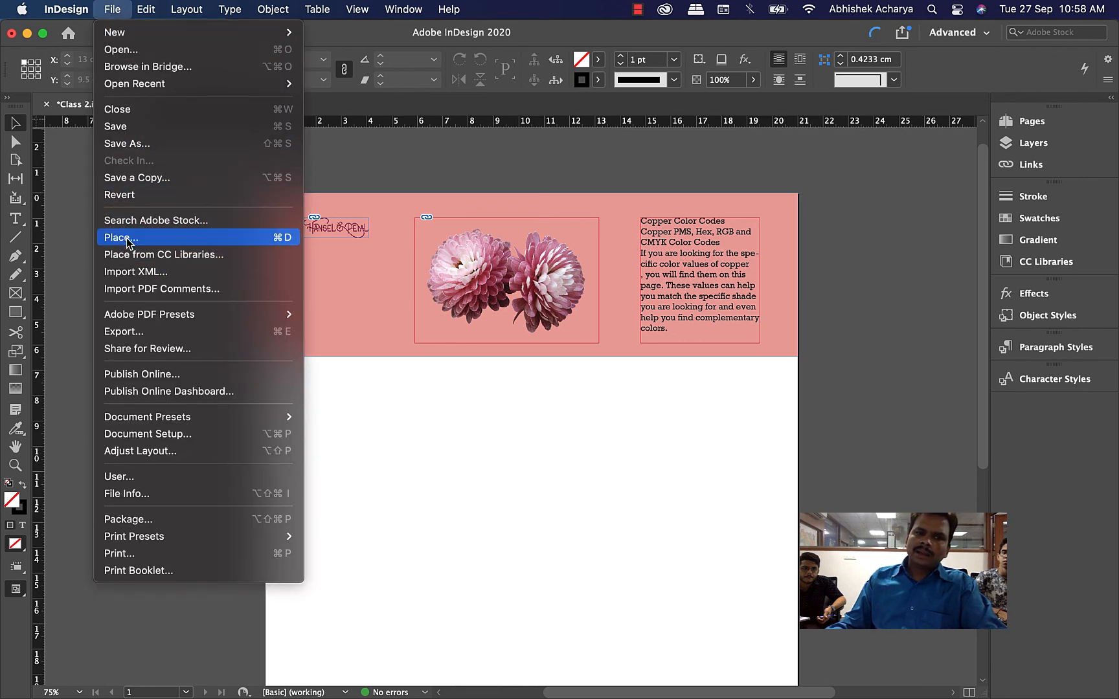
left_click(133, 335)
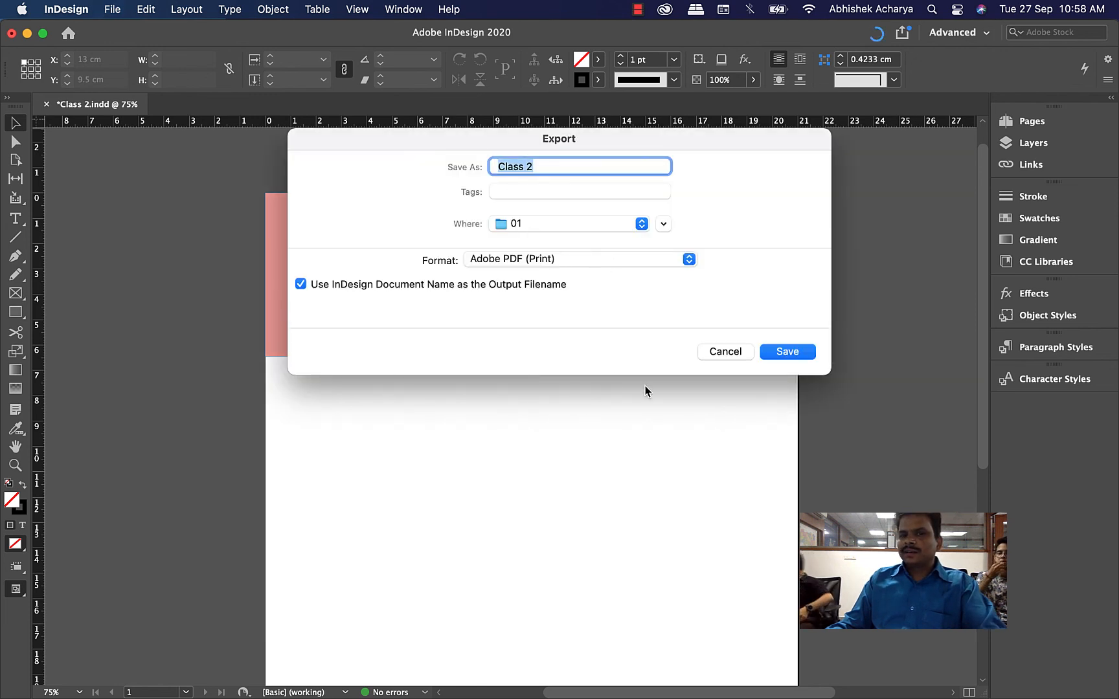
left_click(724, 354)
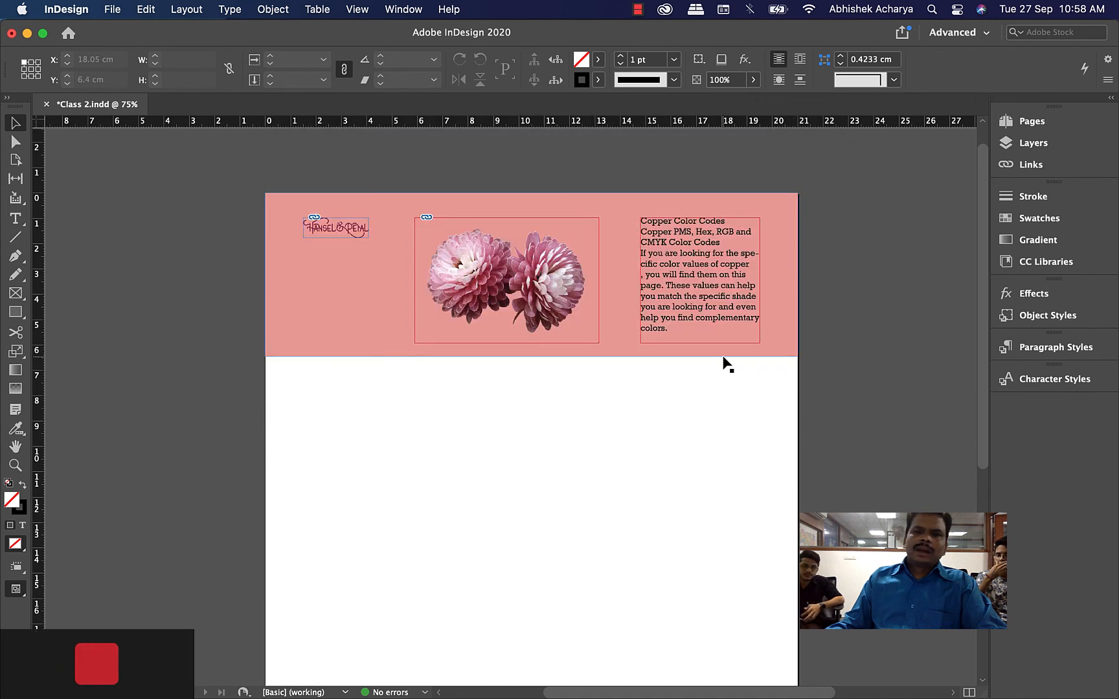
Start exporting the document as Class 2 to folder 01 in JPEG format, continuing to the JPEG settings.
left_click(112, 9)
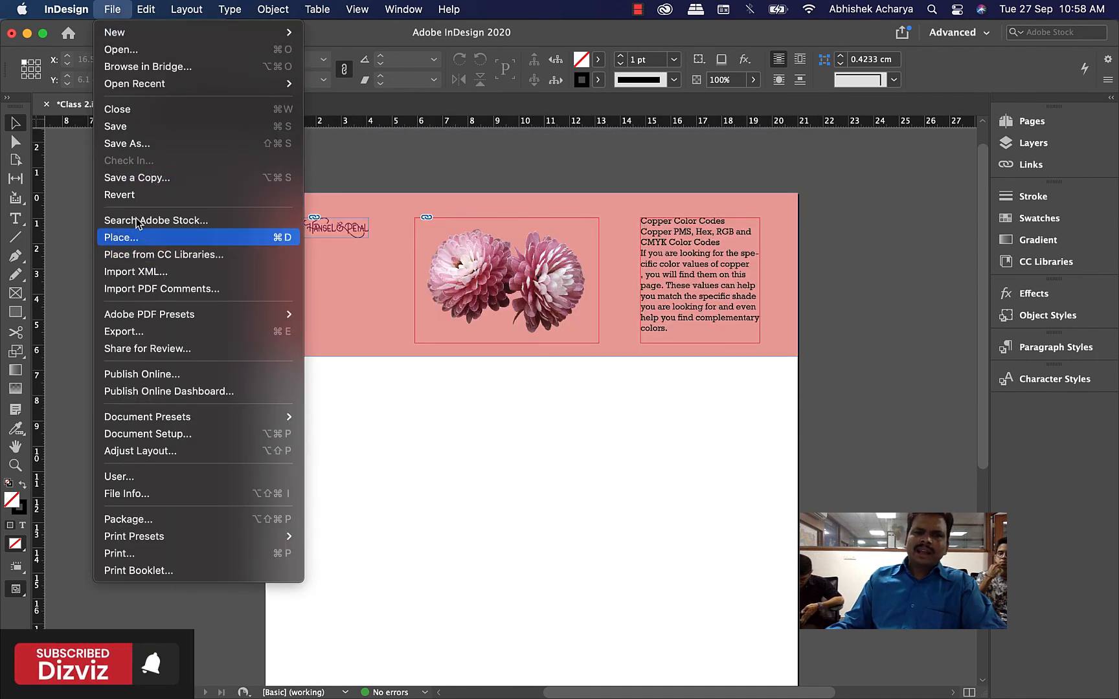
left_click(144, 331)
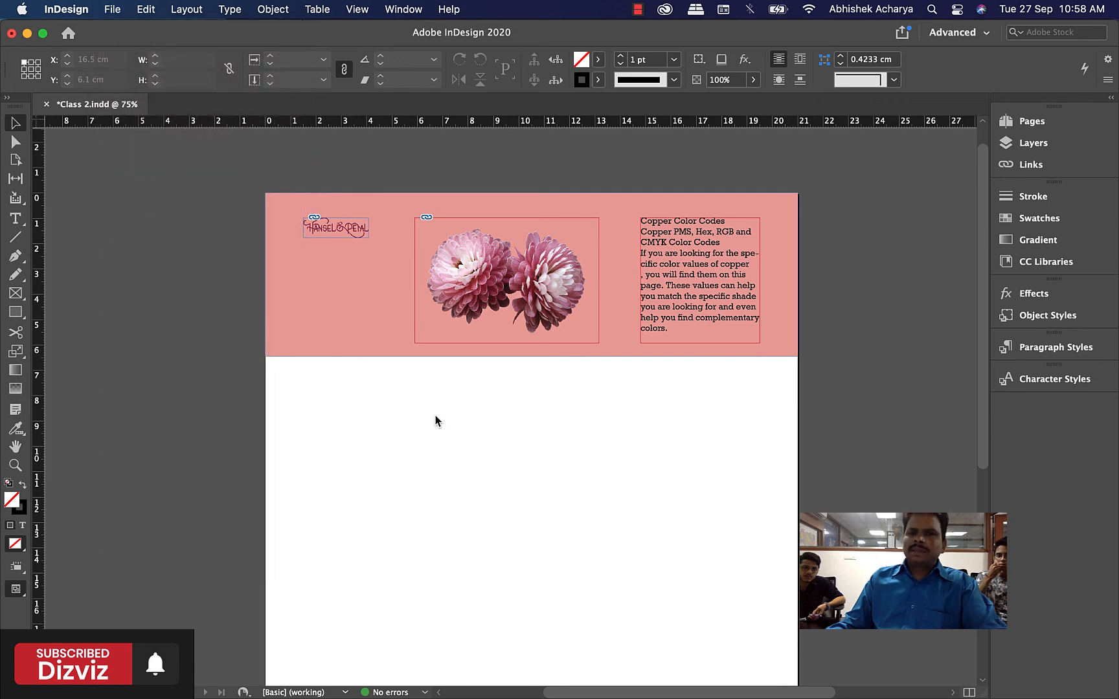
left_click(533, 258)
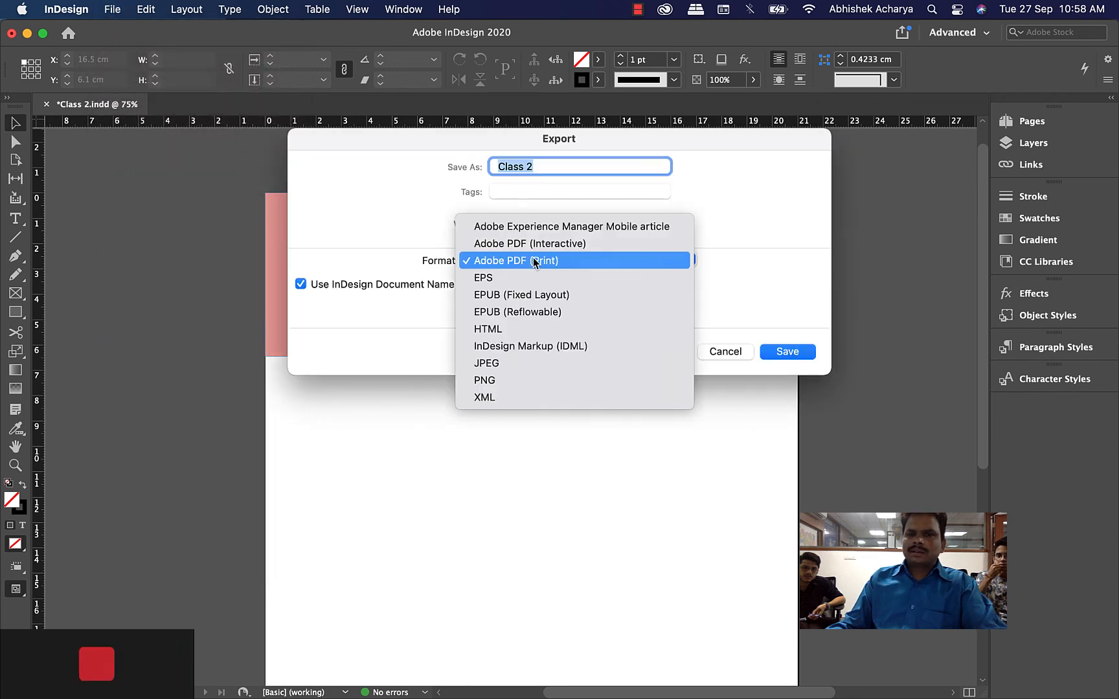
left_click(506, 363)
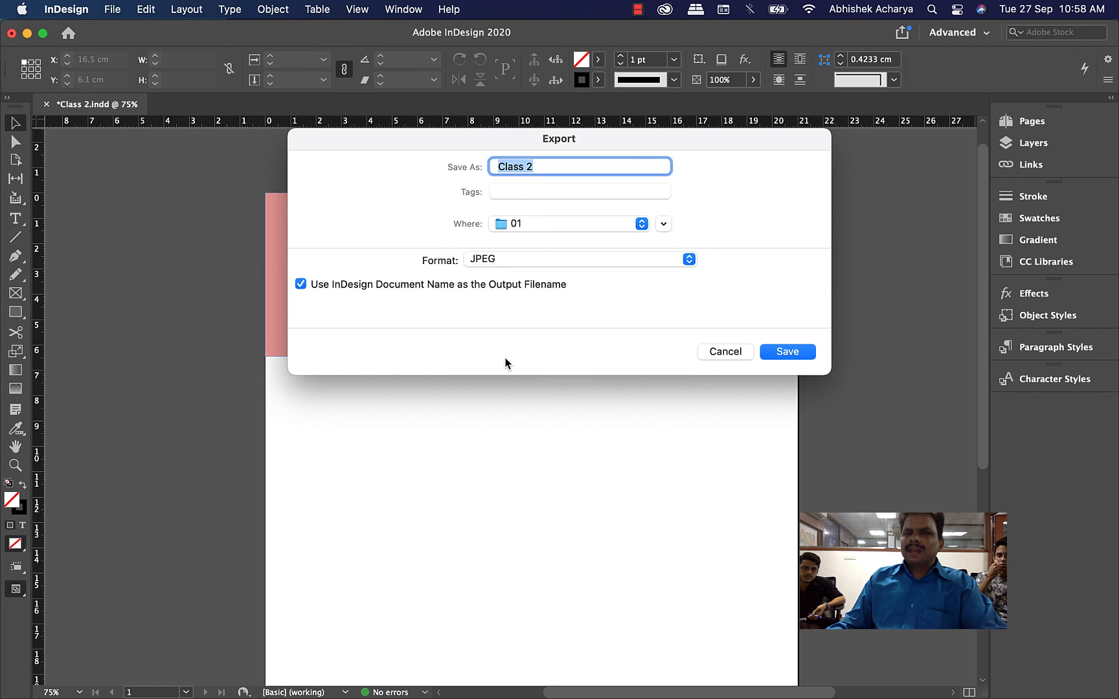
left_click(803, 354)
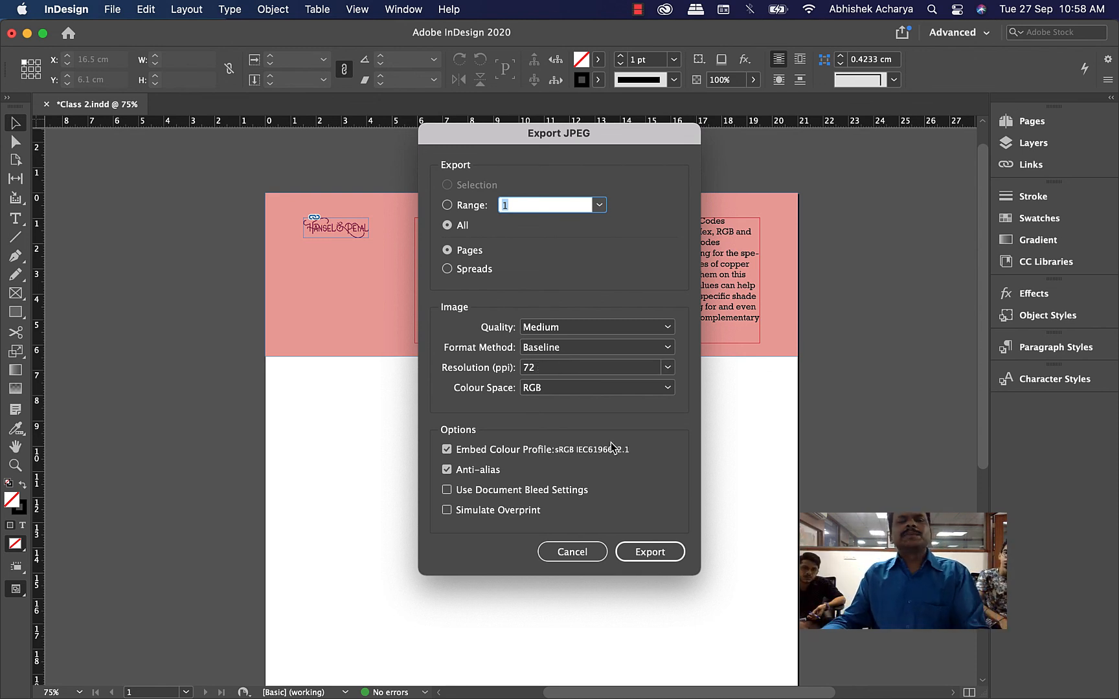
Set the JPEG export resolution to 150 ppi and the colour space to CMYK.
left_click(669, 368)
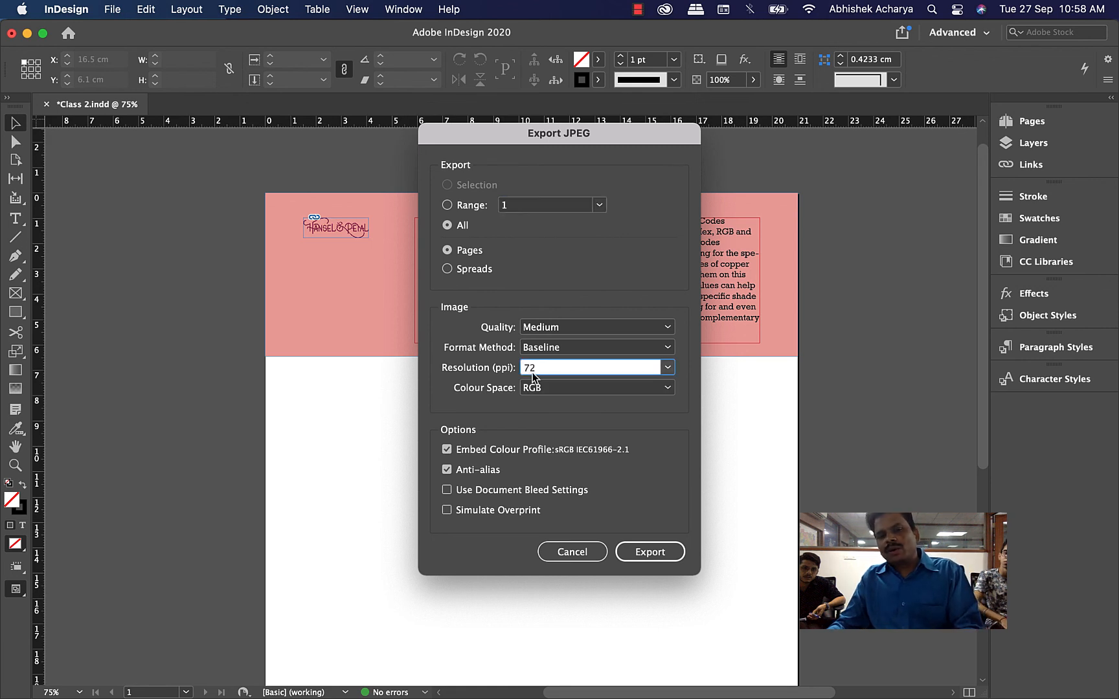
left_click(669, 368)
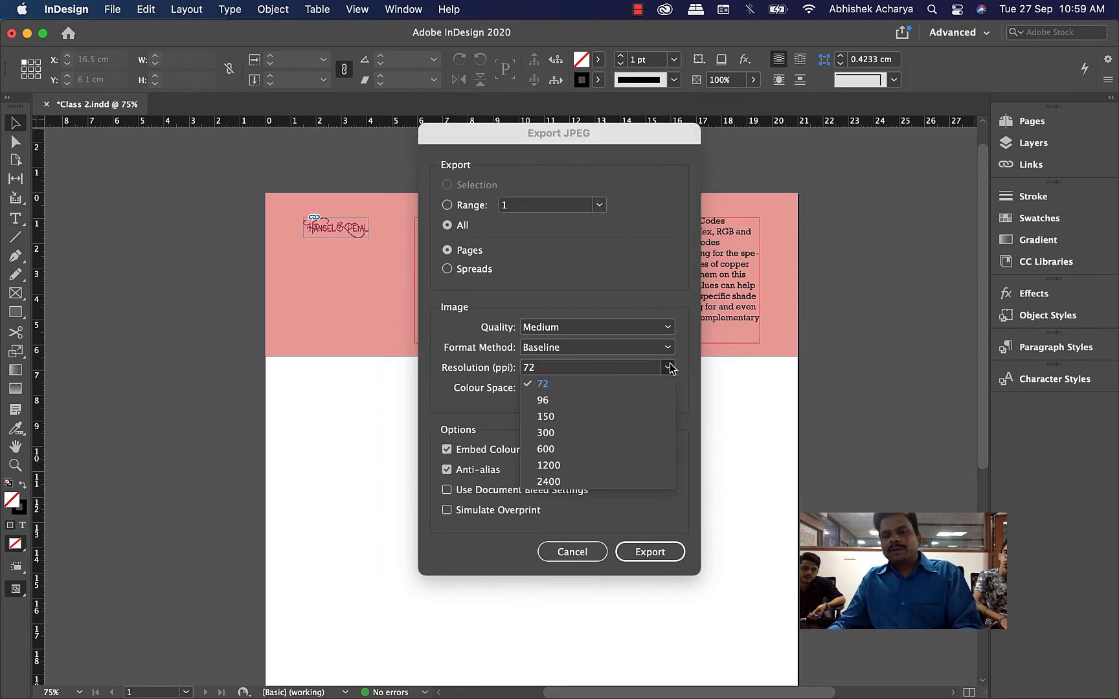
left_click(546, 416)
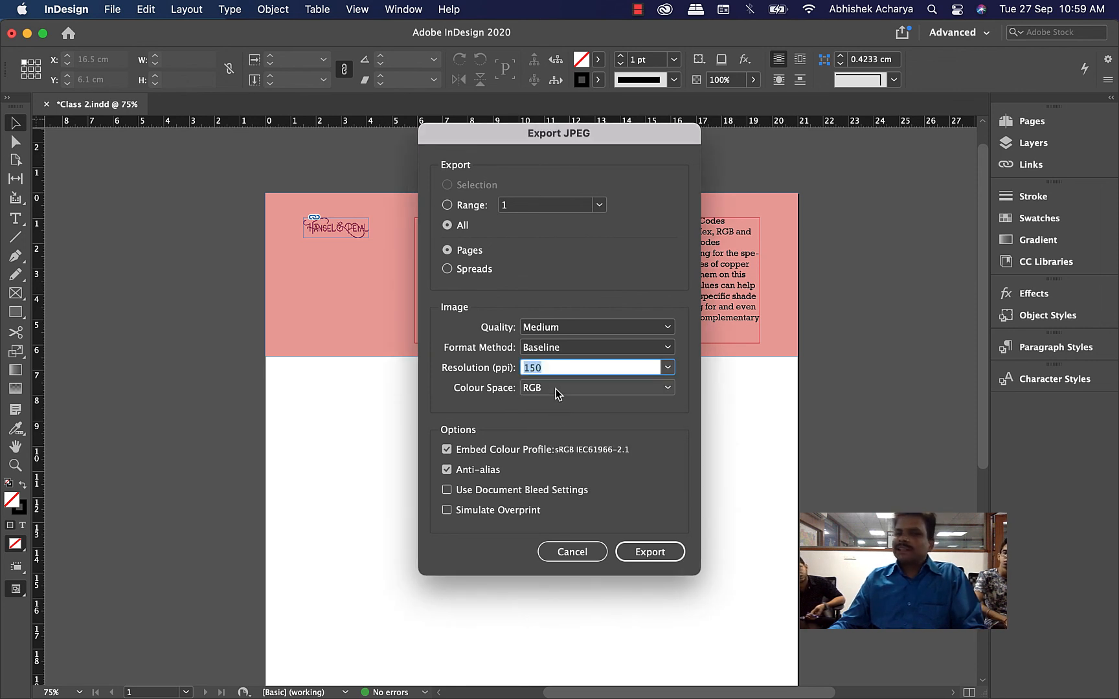
left_click(557, 388)
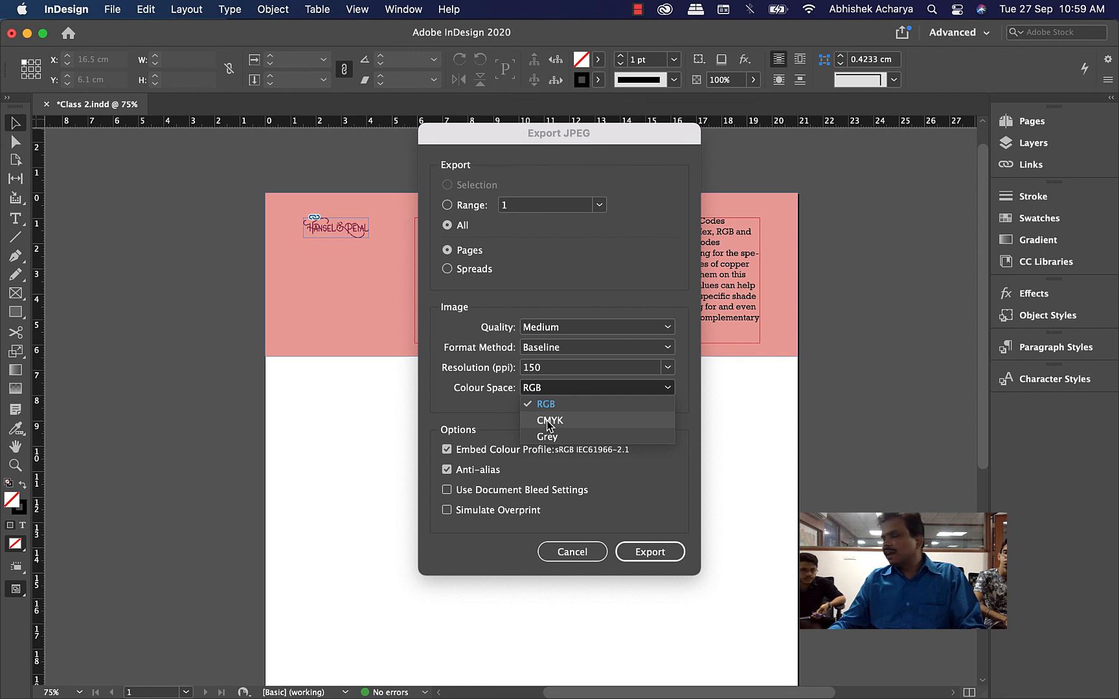
left_click(478, 419)
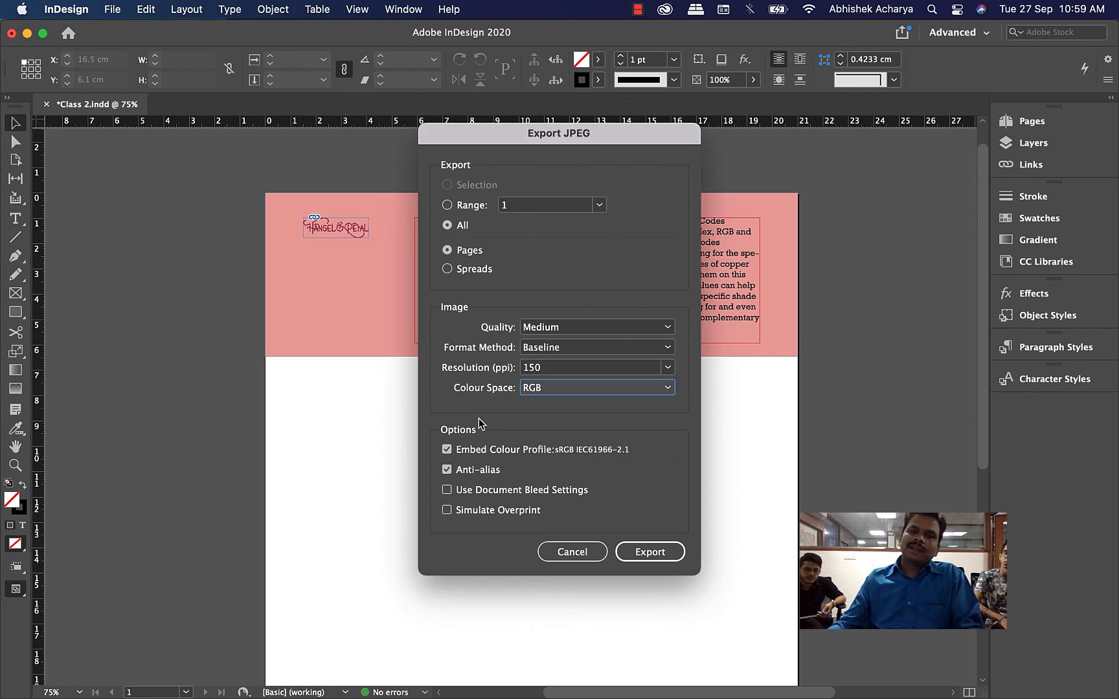
left_click(534, 387)
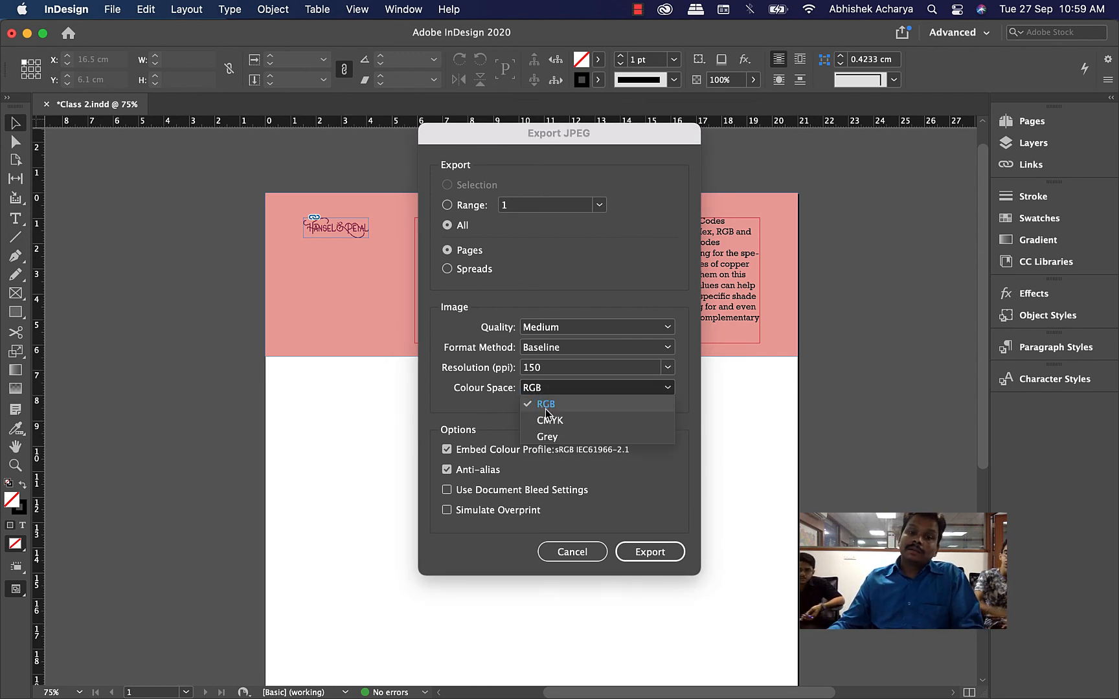
left_click(549, 420)
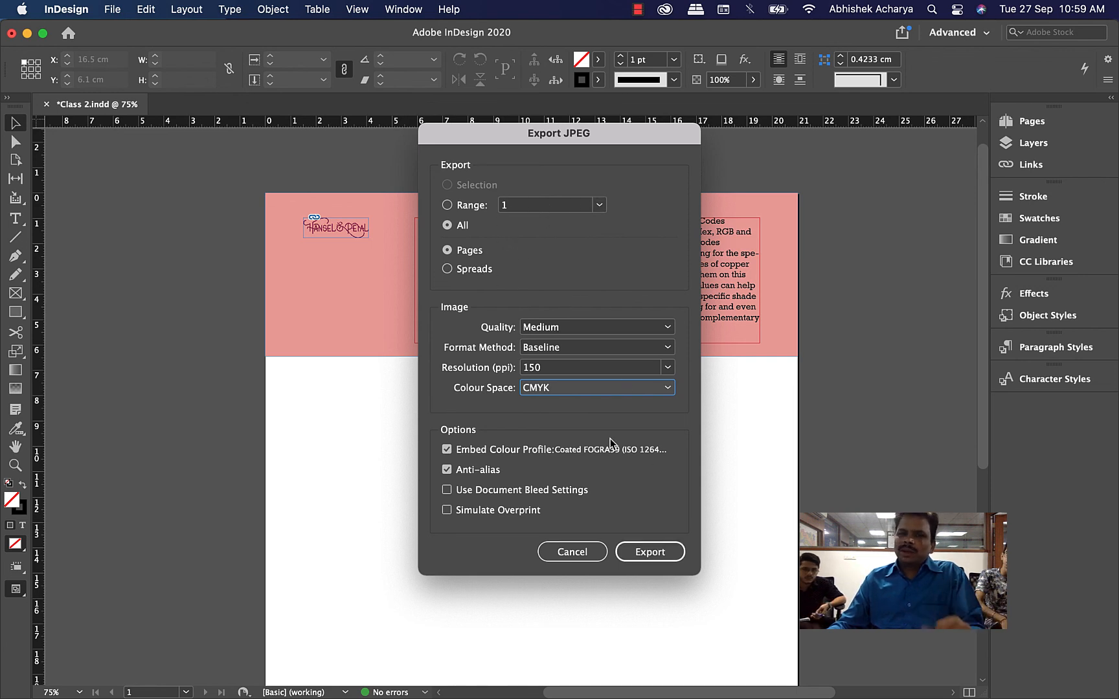
Run the JPEG export and switch to Finder to locate folder 01 under Indesign Class on the Desktop.
left_click(646, 560)
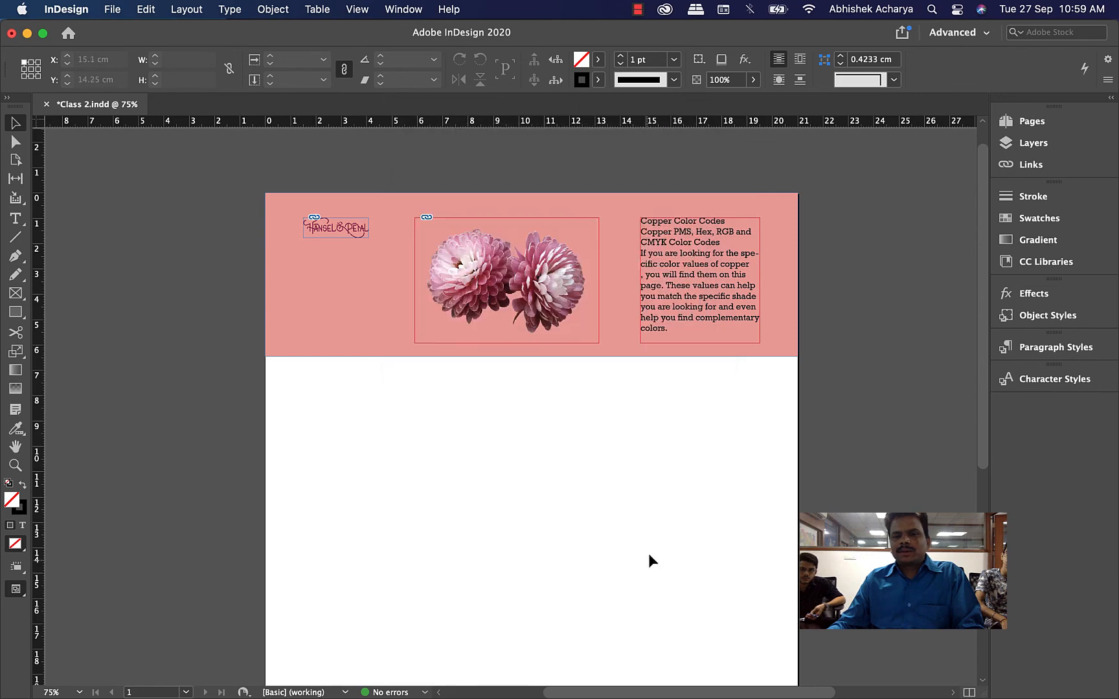
key("ctrl+Right")
key("ctrl+Right")
key("ctrl+Right")
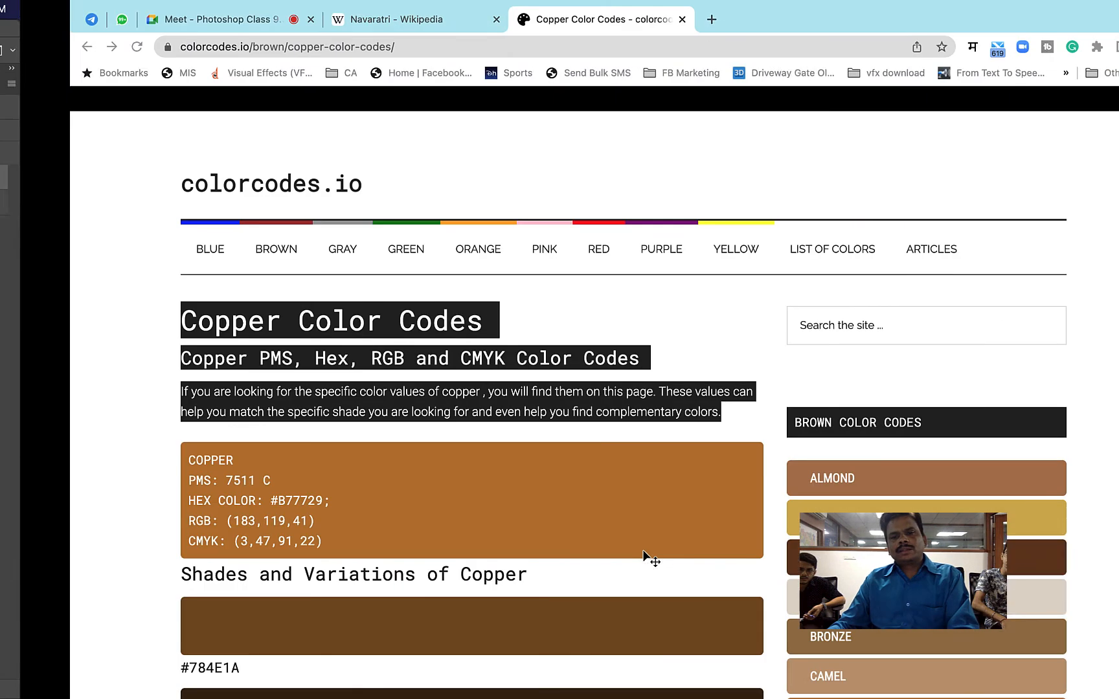
key("ctrl+Right")
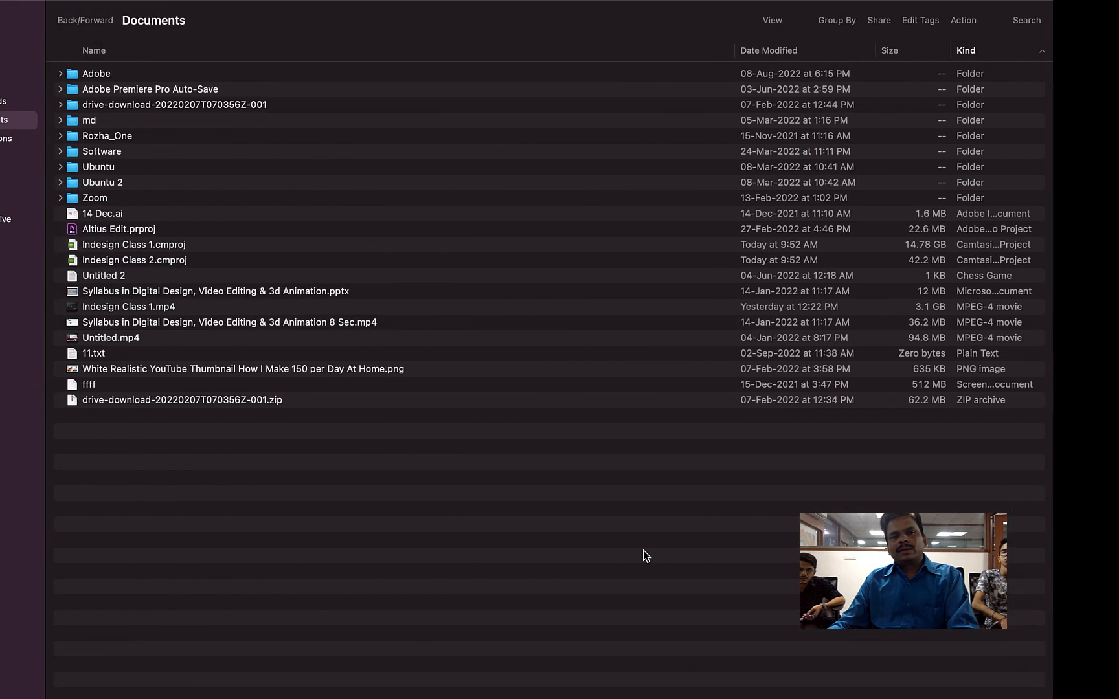
key("ctrl+Left")
key("ctrl+Left")
key("ctrl+Left")
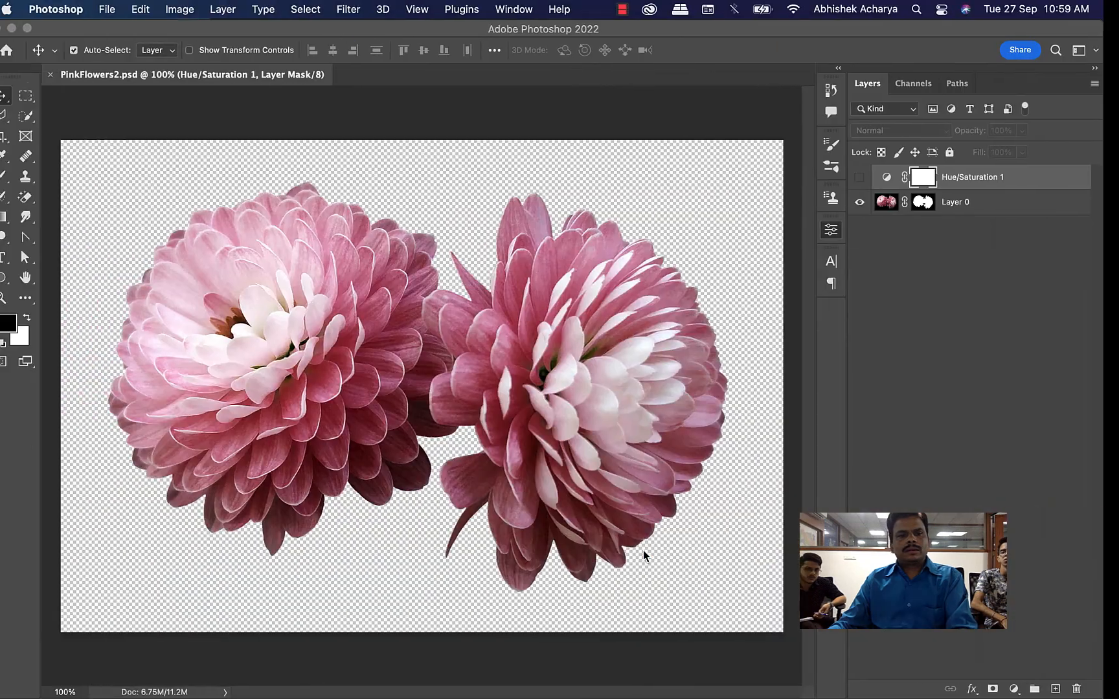
key("ctrl+Right")
key("ctrl+Right")
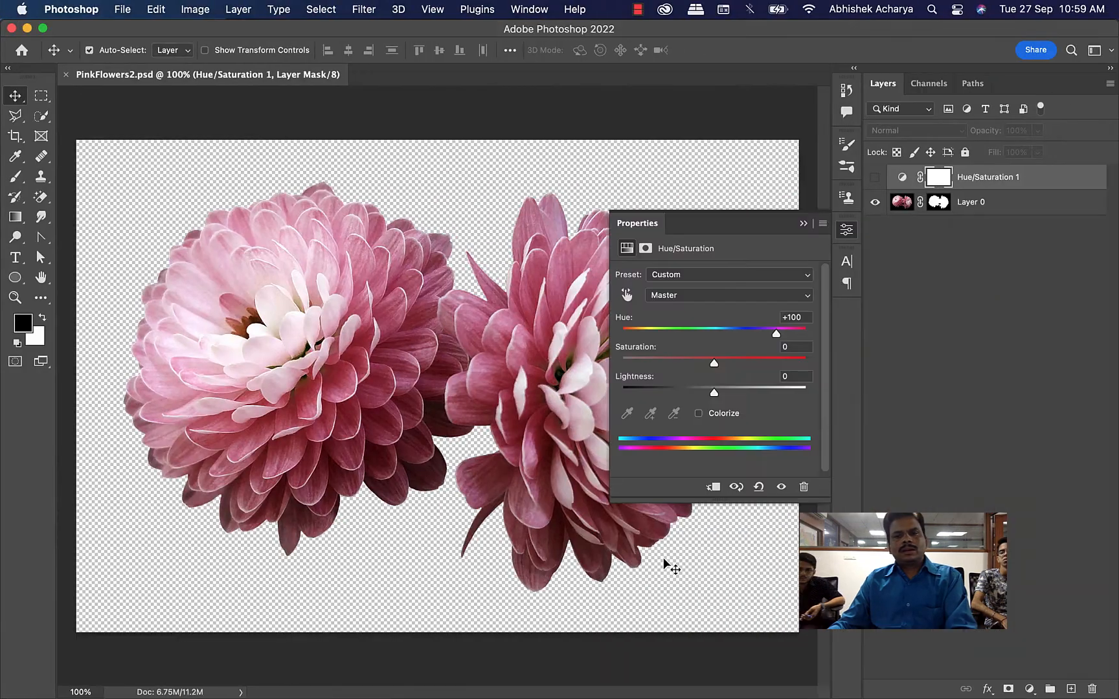
key("ctrl+Right")
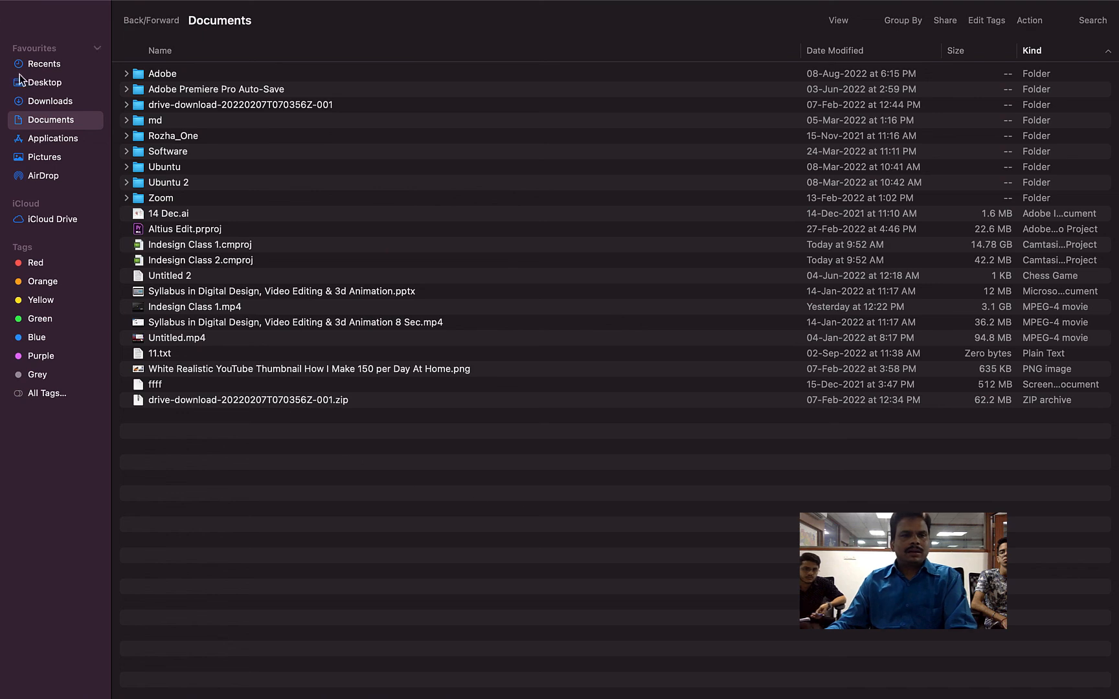
left_click(45, 69)
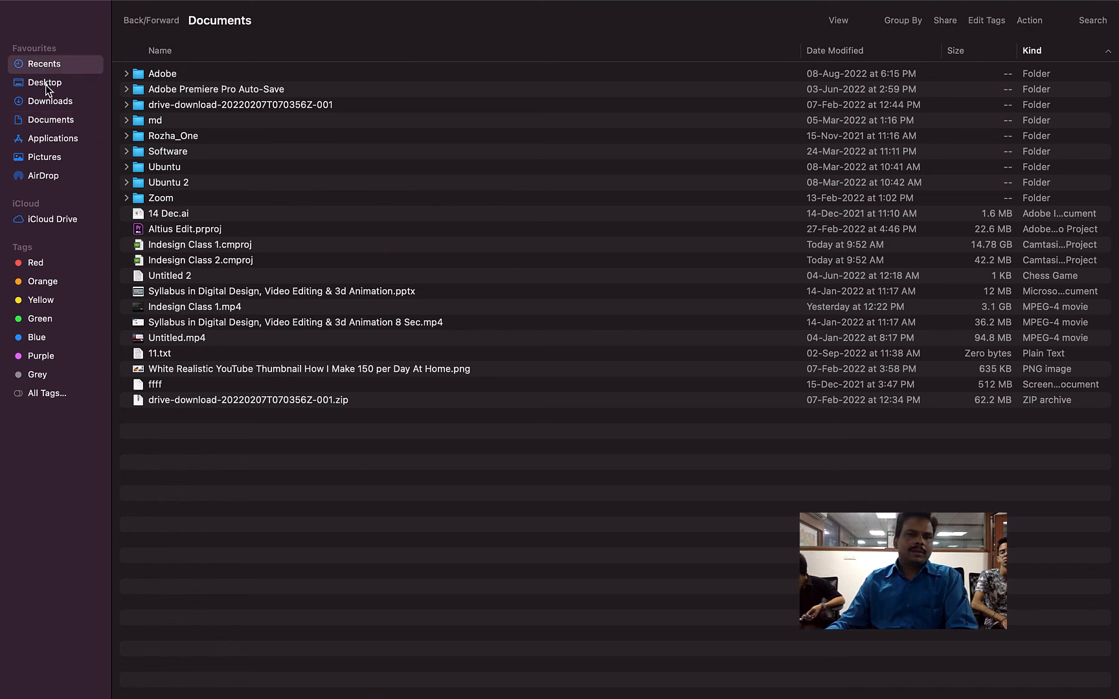
left_click(43, 86)
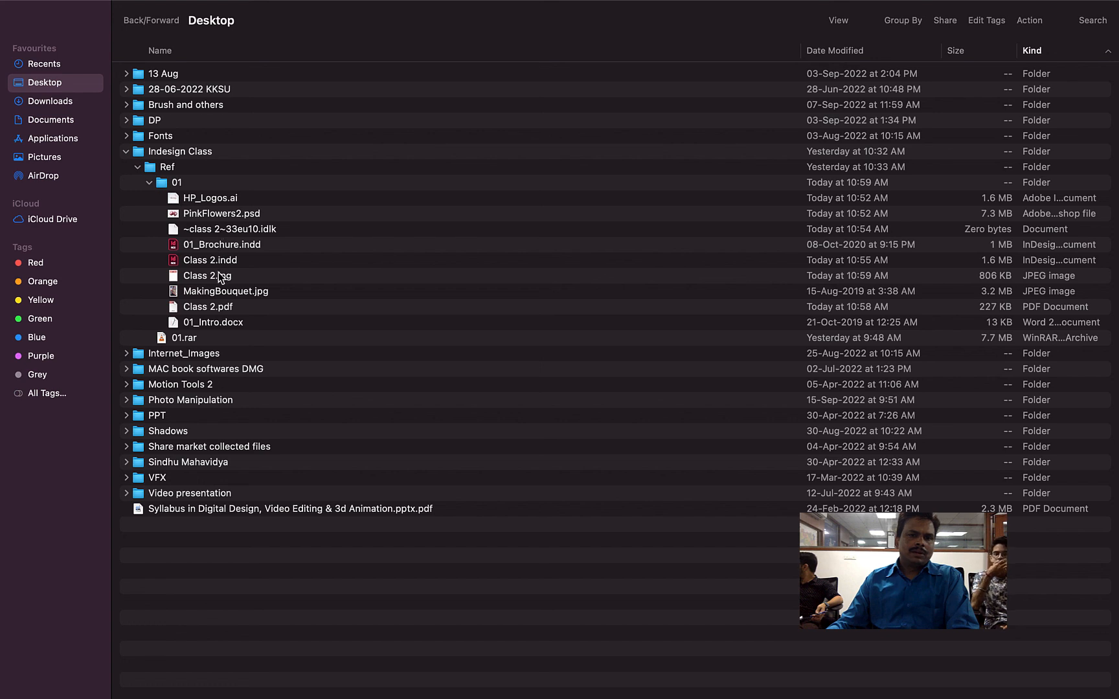
left_click(176, 185)
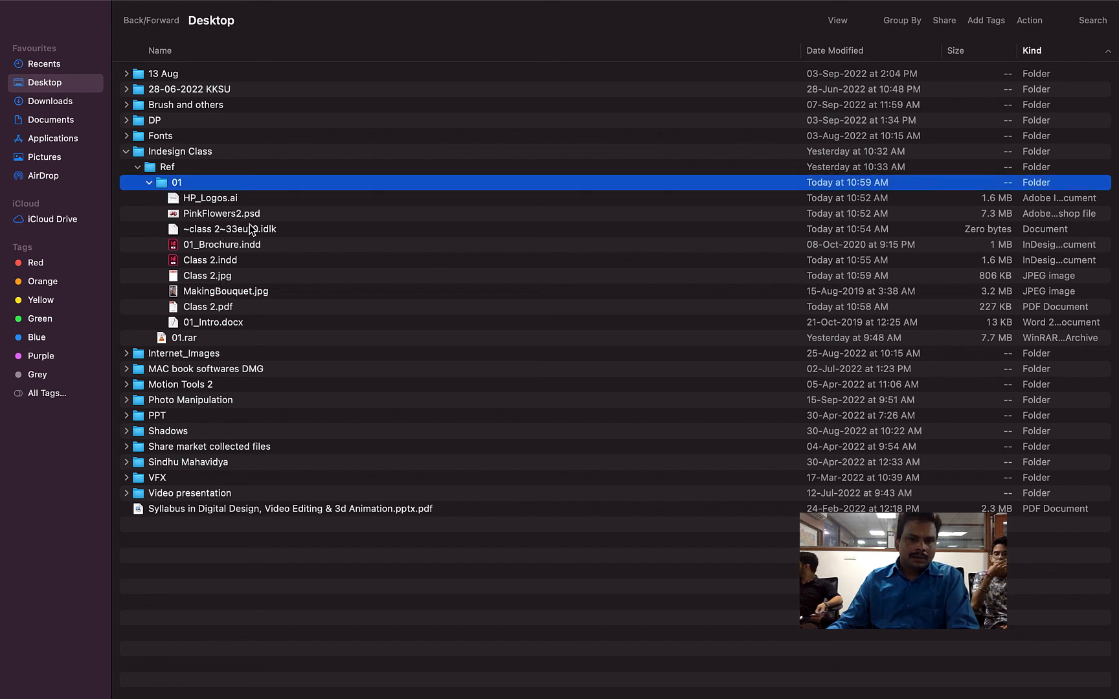
Open the exported Class 2.pdf in Preview, inspect the page at full screen and close it.
left_click(216, 310)
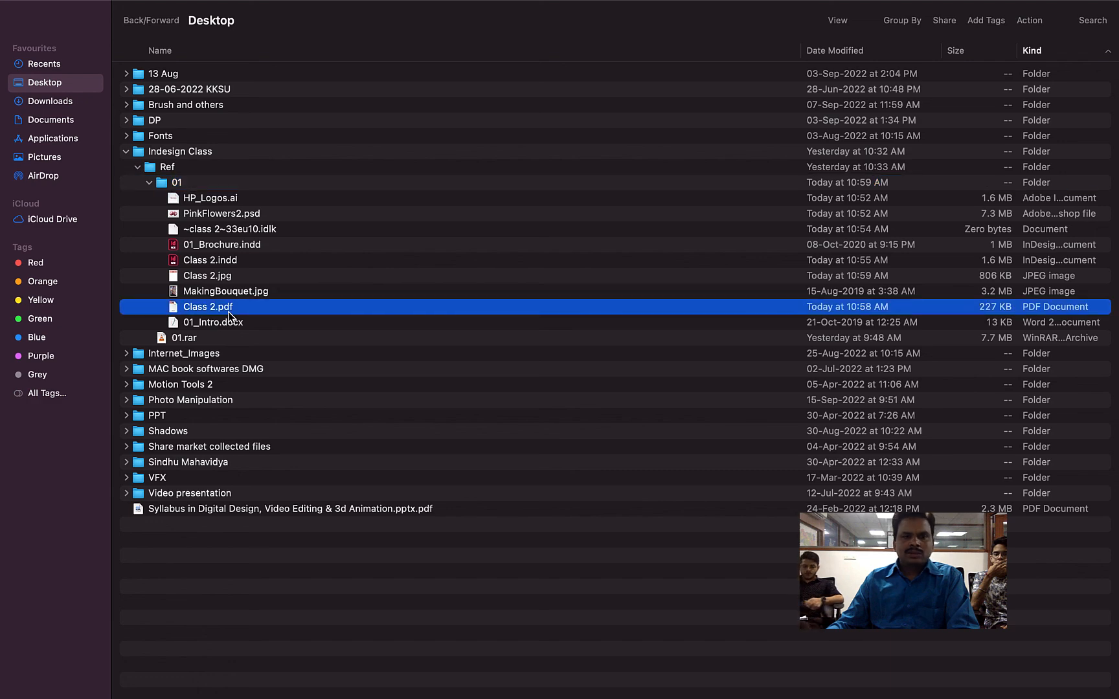
double_click(316, 308)
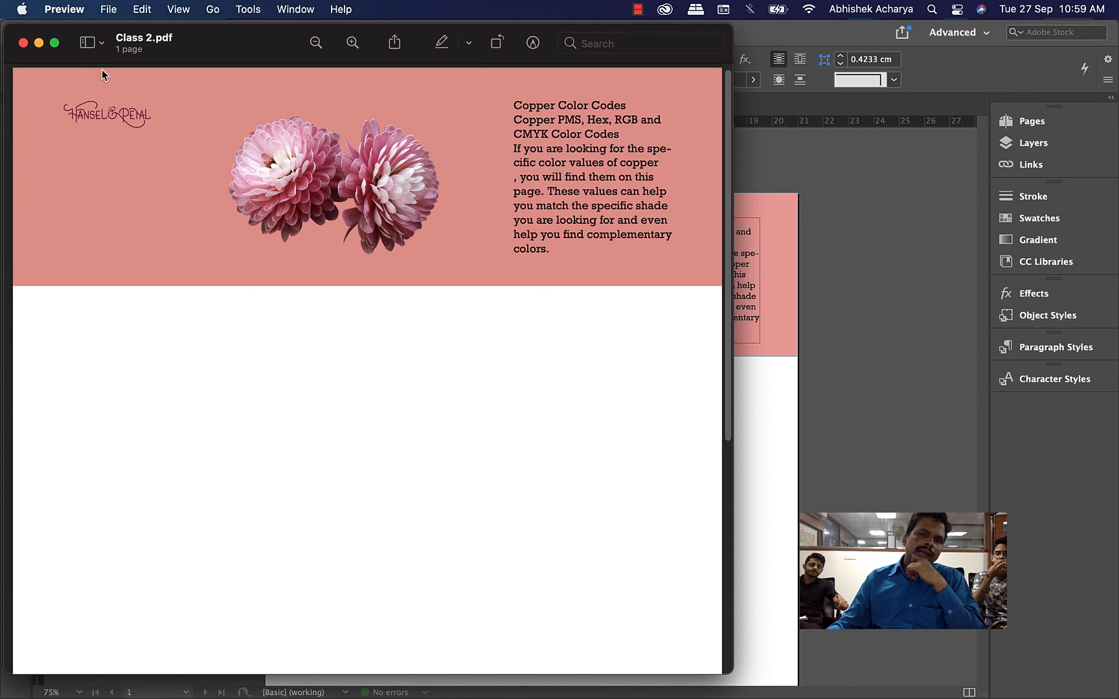
left_click(55, 43)
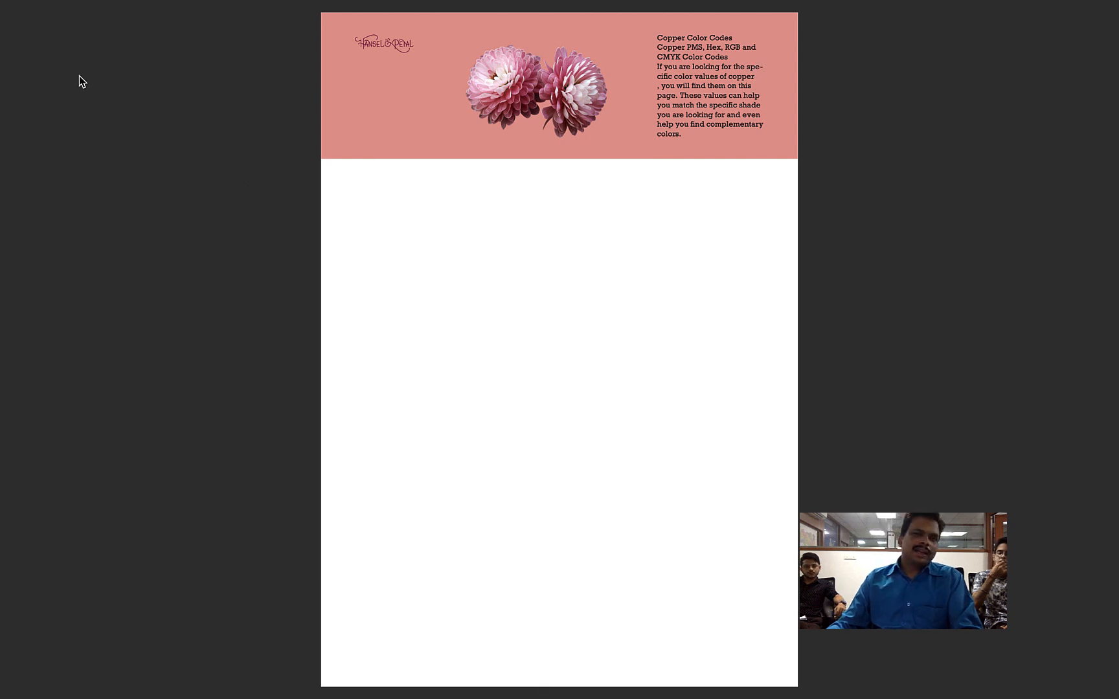
key("Escape")
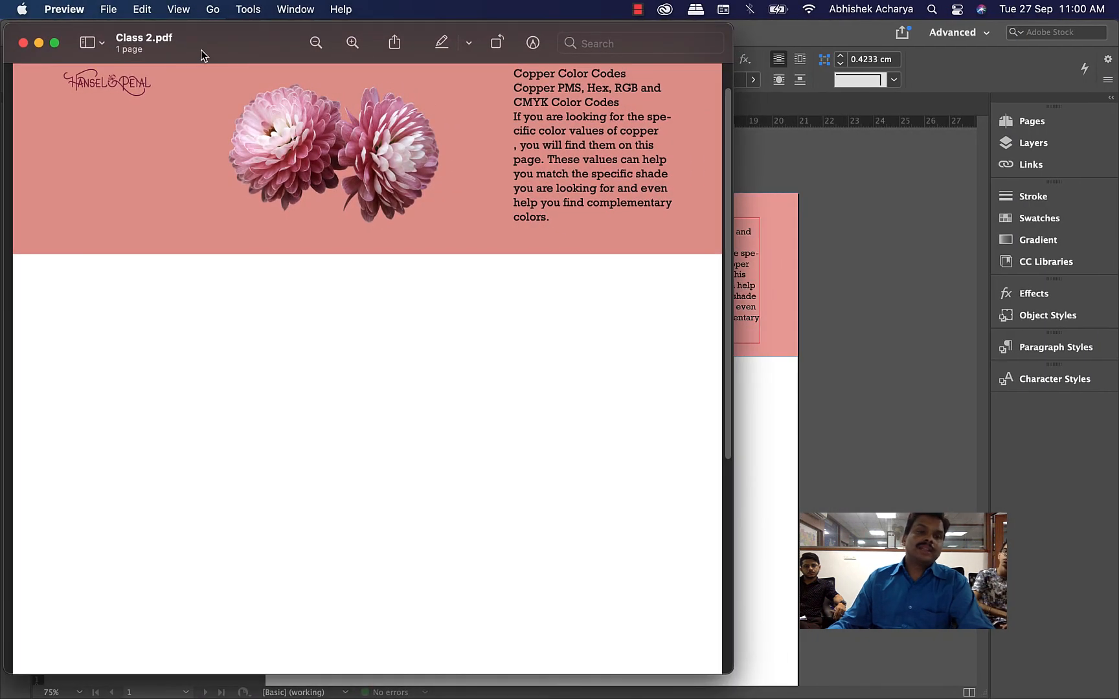
left_click(23, 43)
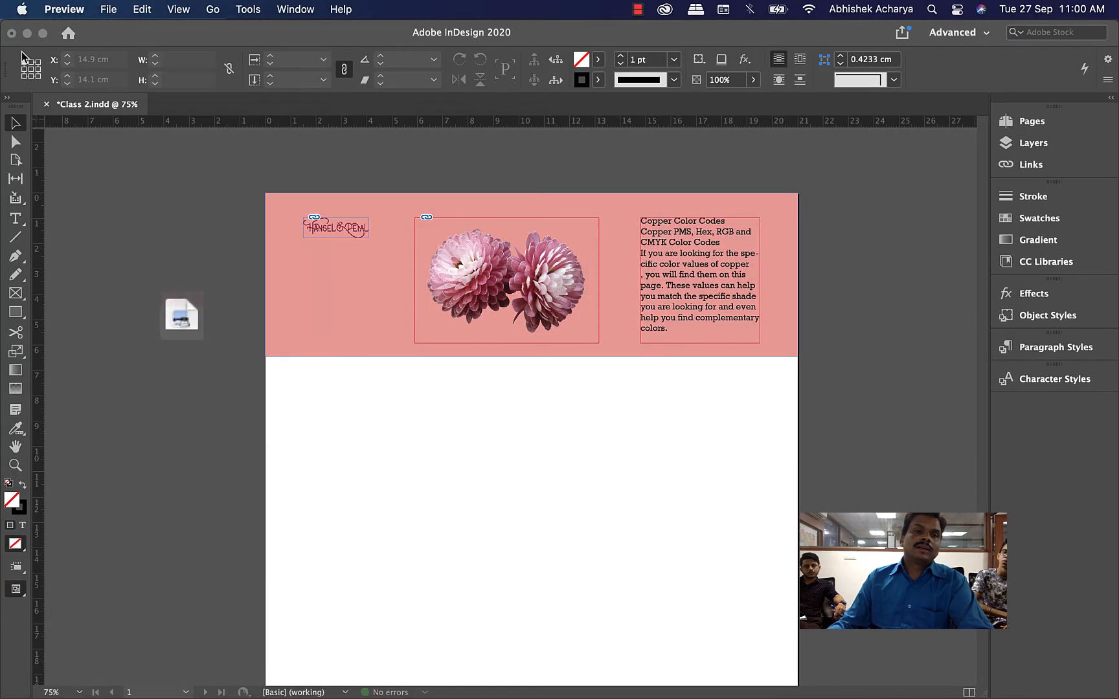
Return to Finder, open the exported Class 2.jpg in Preview and inspect it at full screen.
mouse_move(278, 696)
left_click(159, 658)
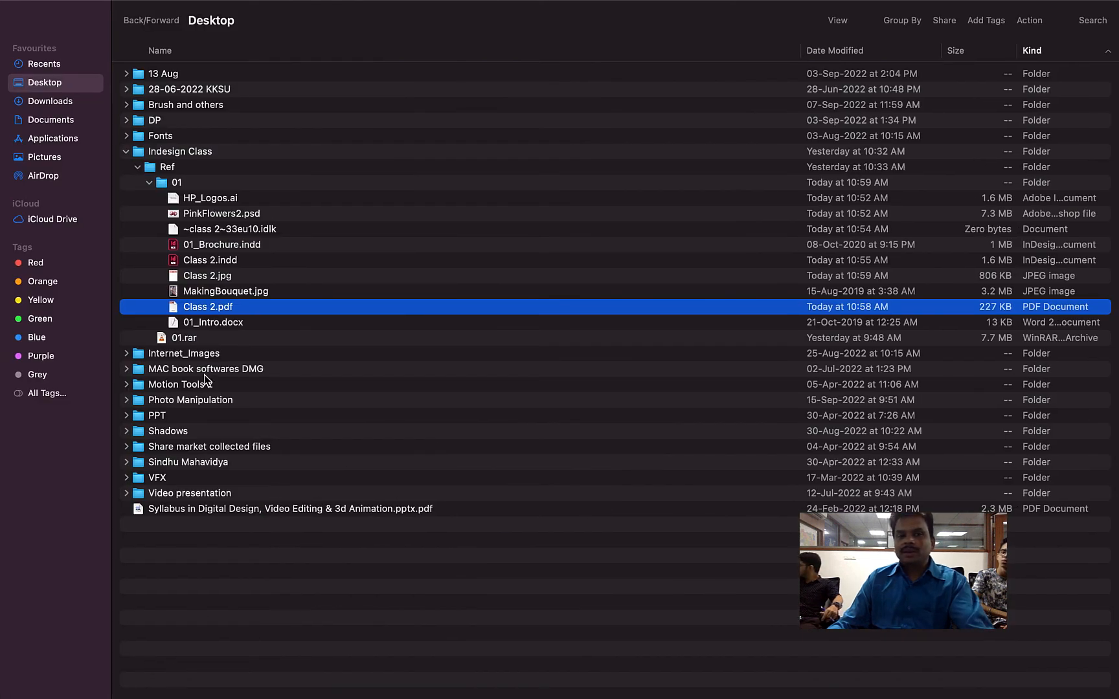
double_click(208, 281)
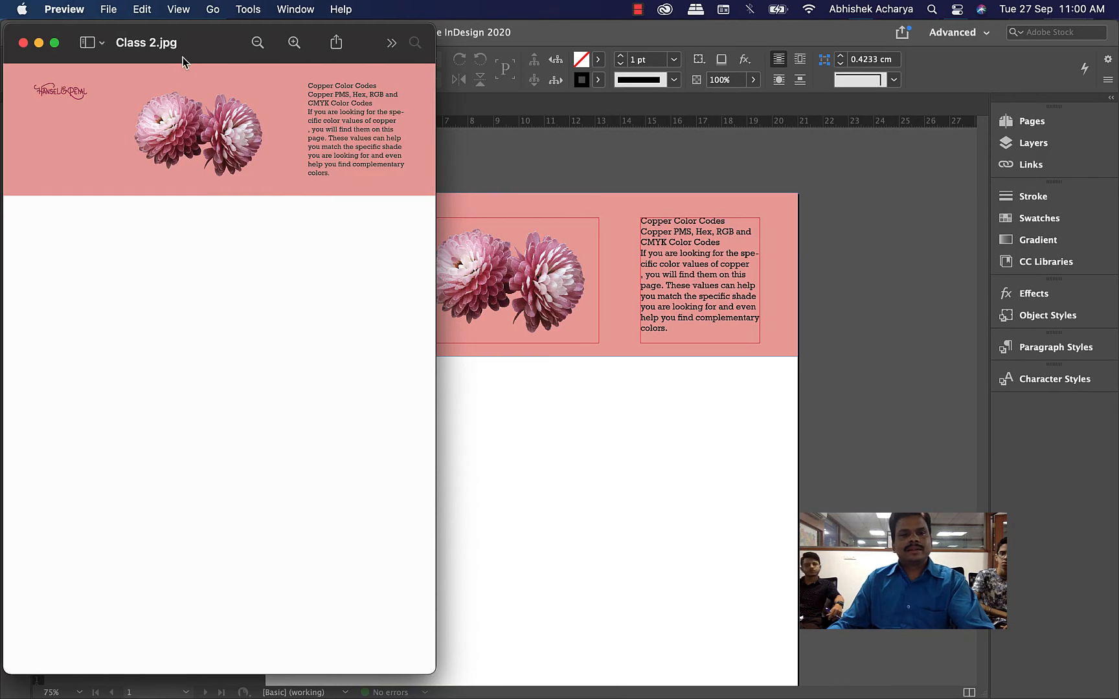
left_click_drag(186, 35, 435, 53)
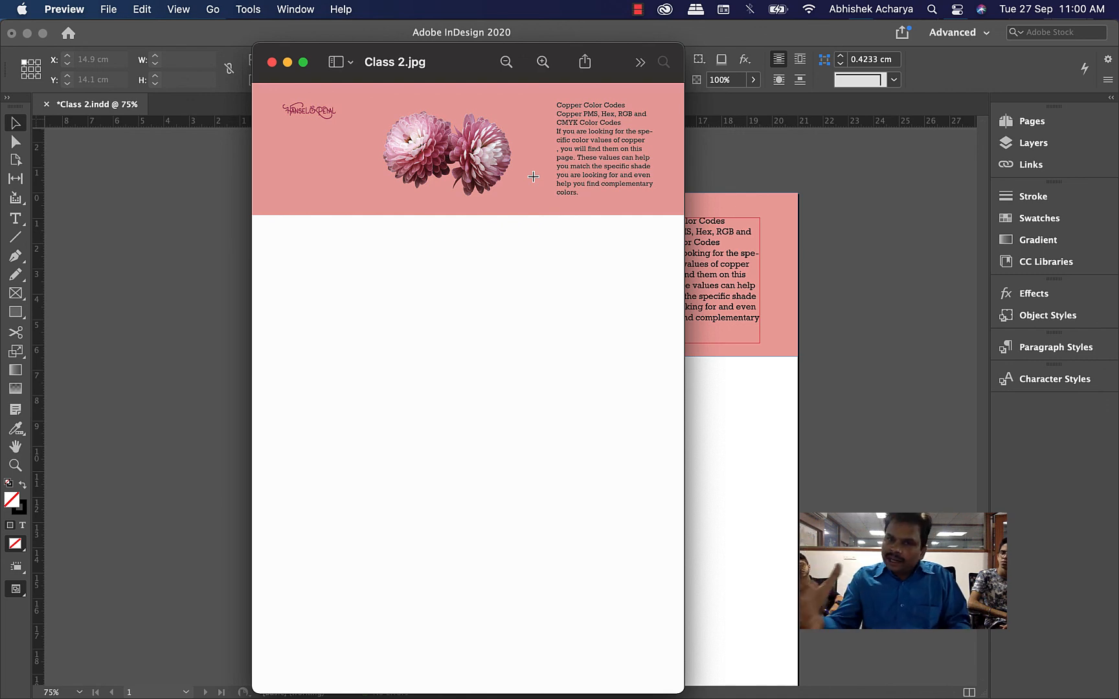
left_click(303, 63)
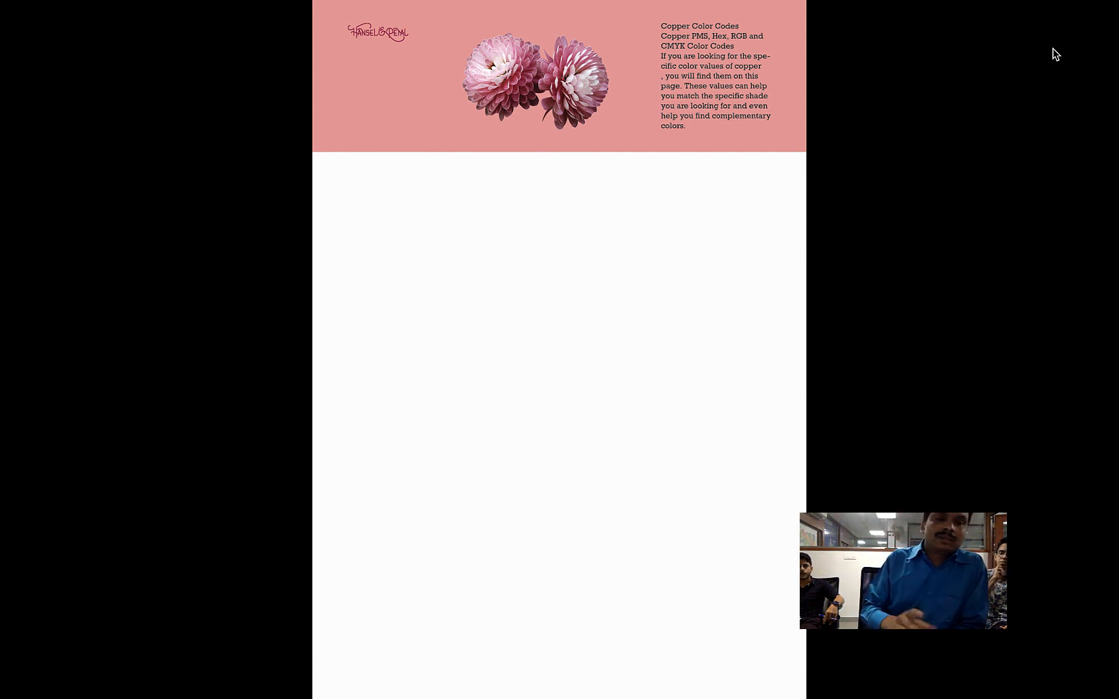
key("Escape")
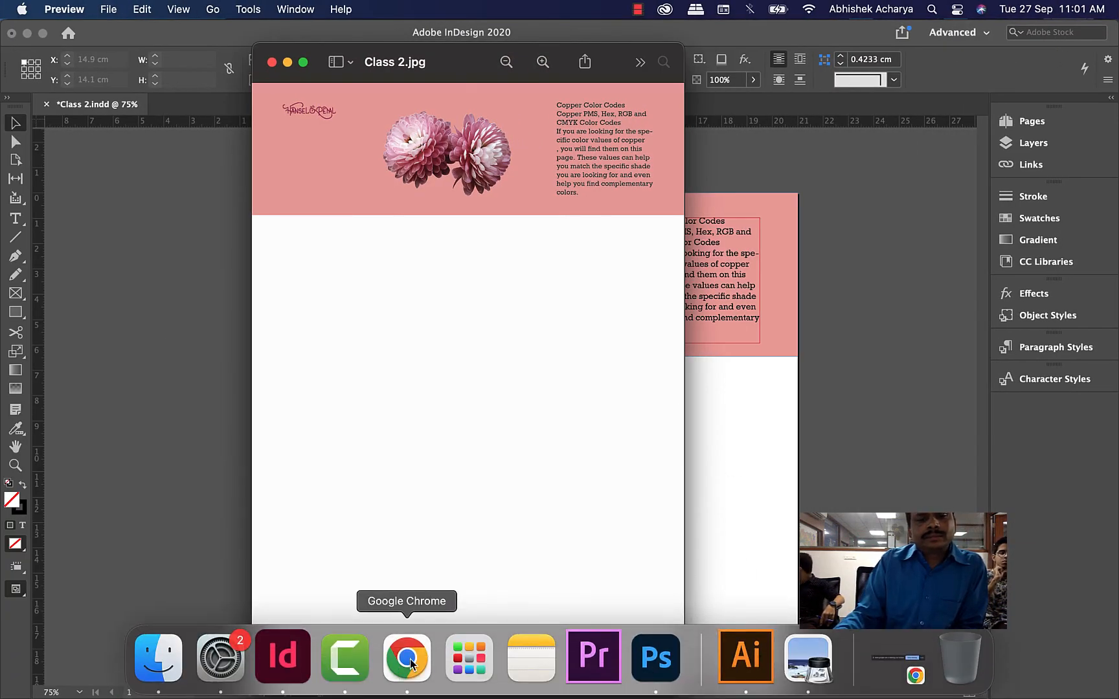
Switch to the Google Meet call in Chrome and review the list of people in the call and one participant's options.
left_click(410, 659)
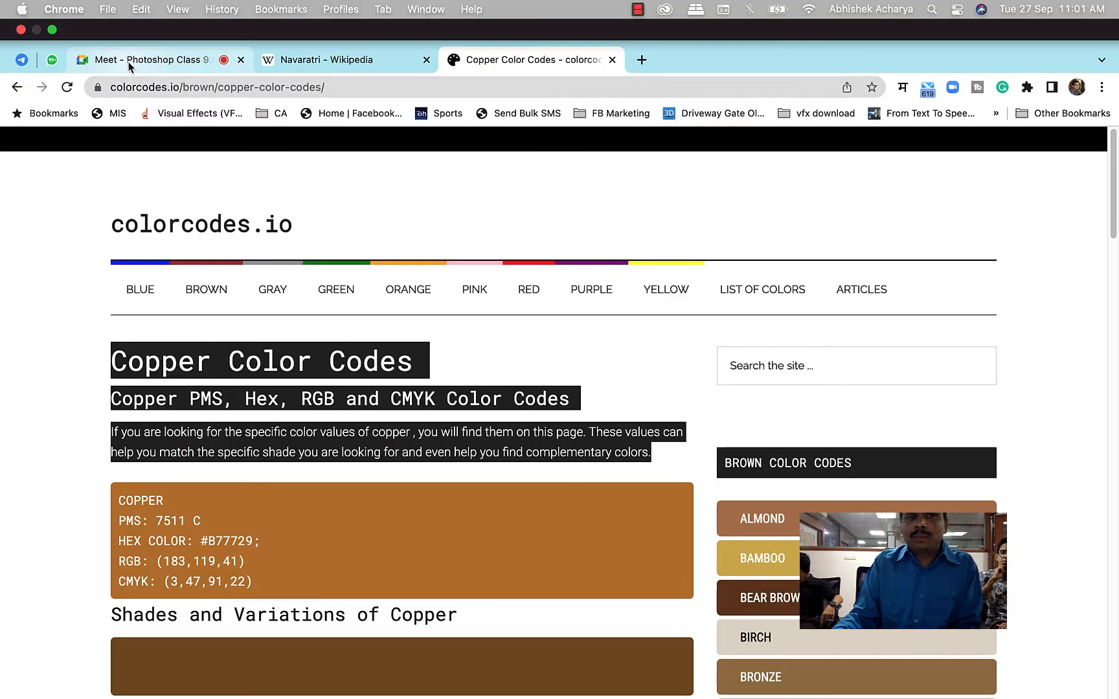
left_click(130, 61)
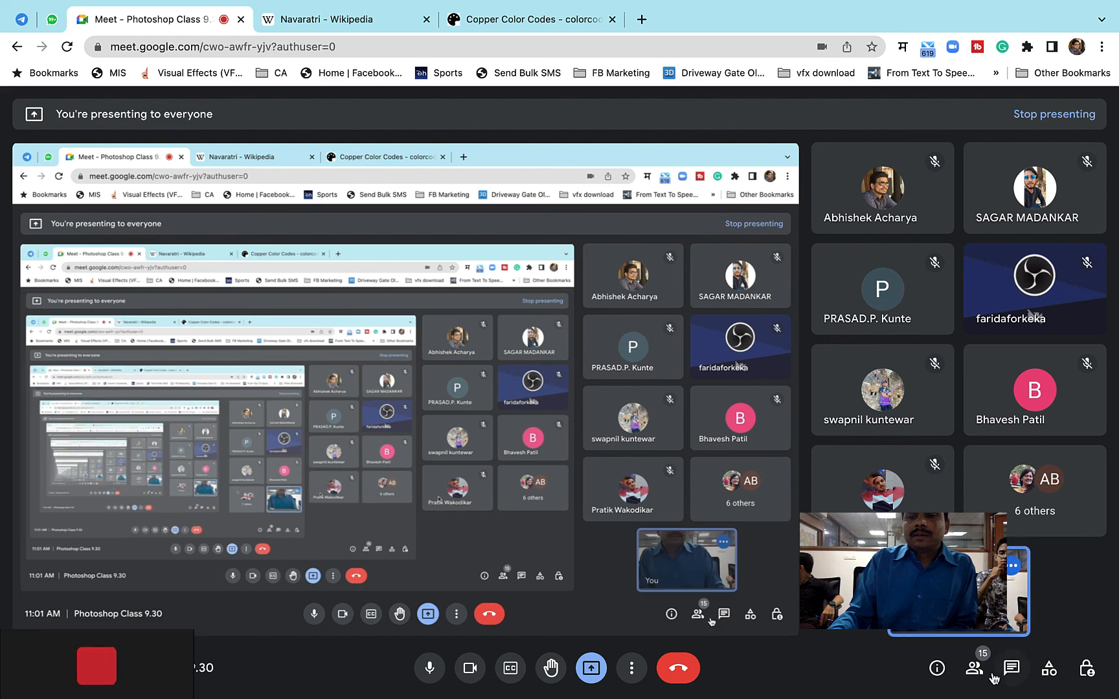
left_click(993, 676)
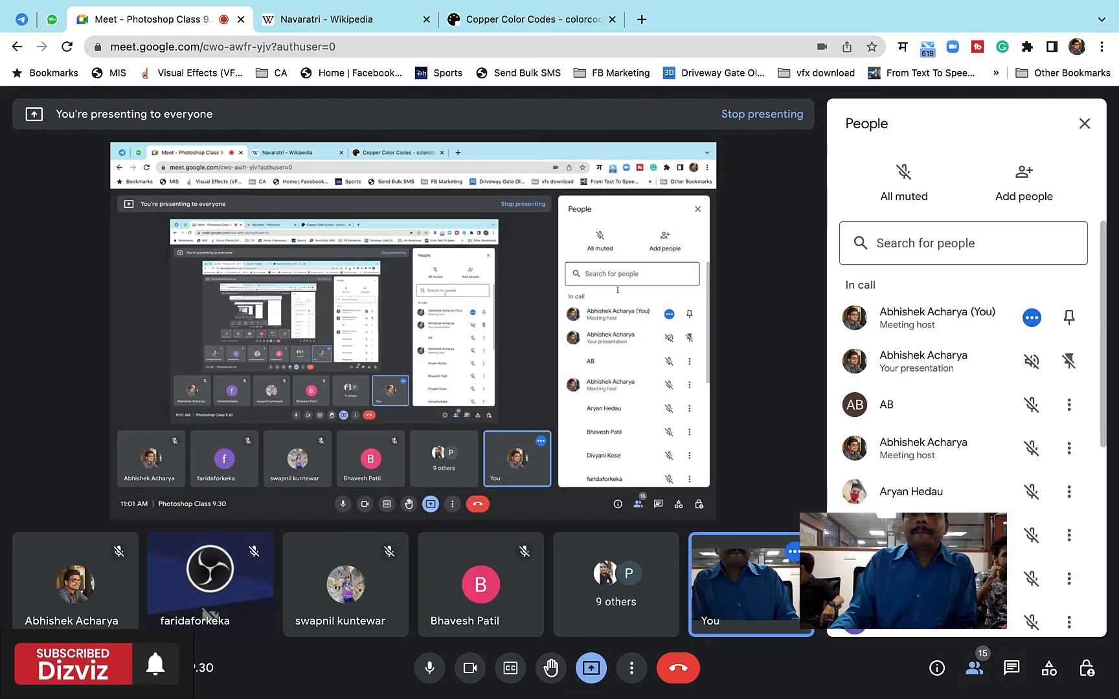
scroll(949, 471, "down", 4)
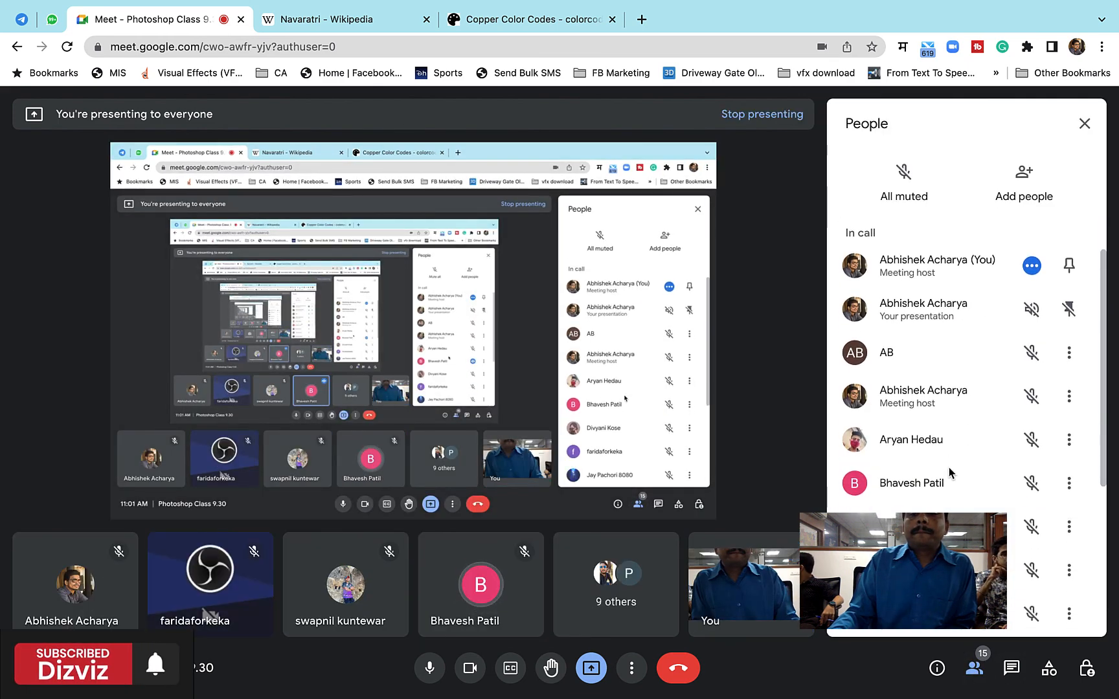
scroll(949, 467, "down", 2)
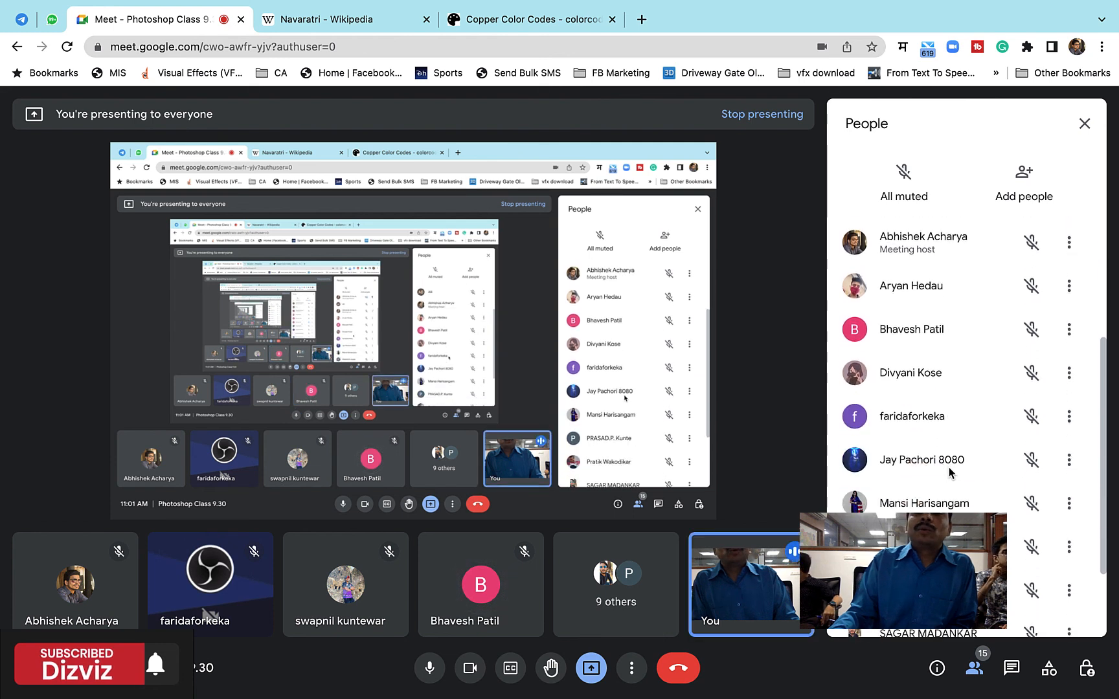
scroll(949, 467, "down", 1)
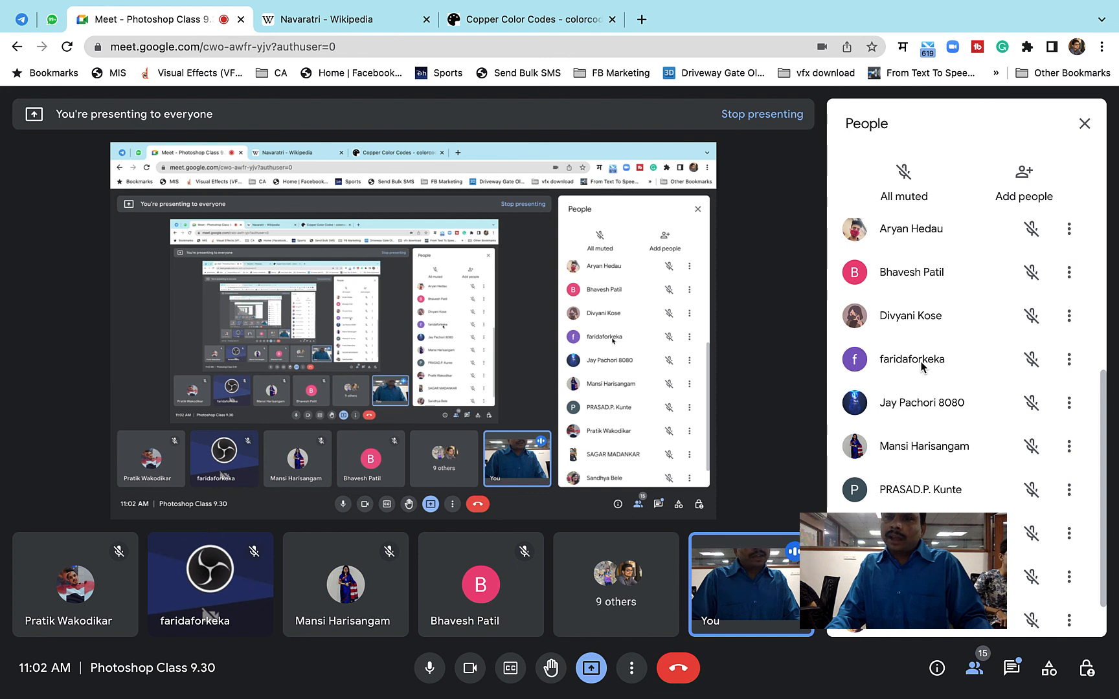
left_click(1070, 359)
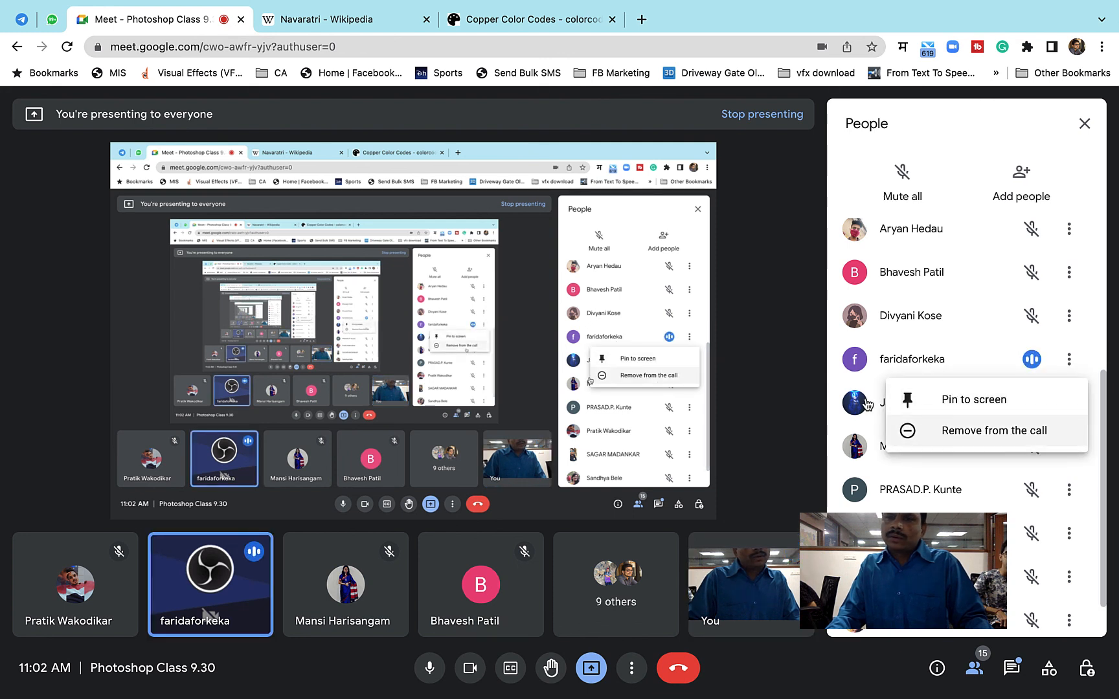
left_click(808, 267)
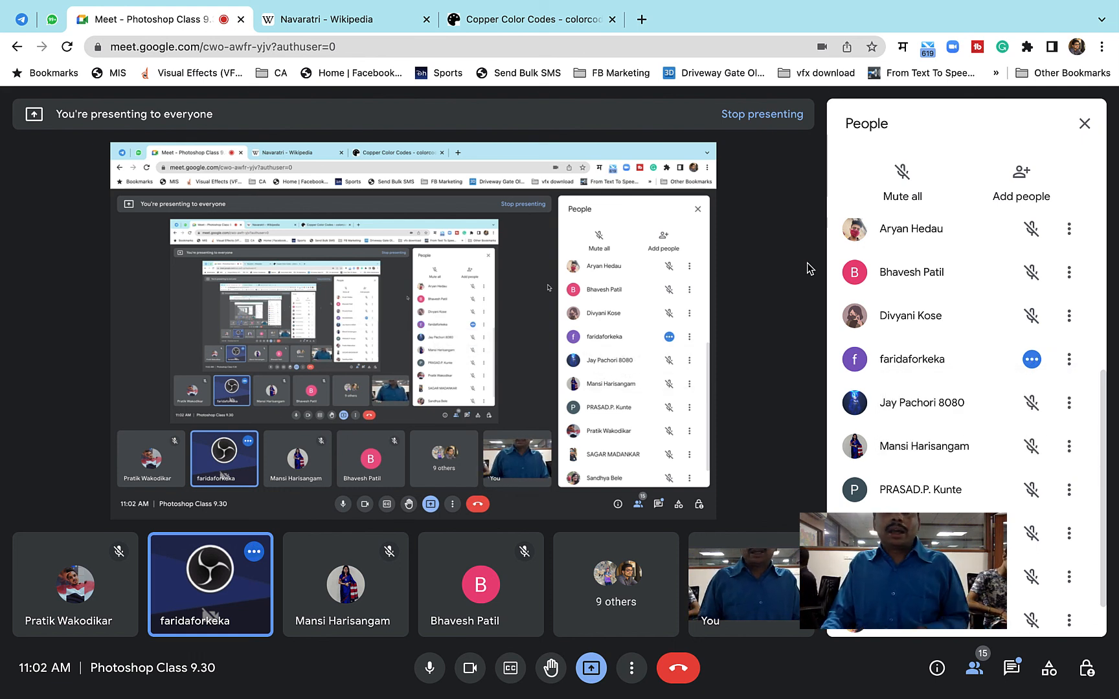
mouse_move(309, 672)
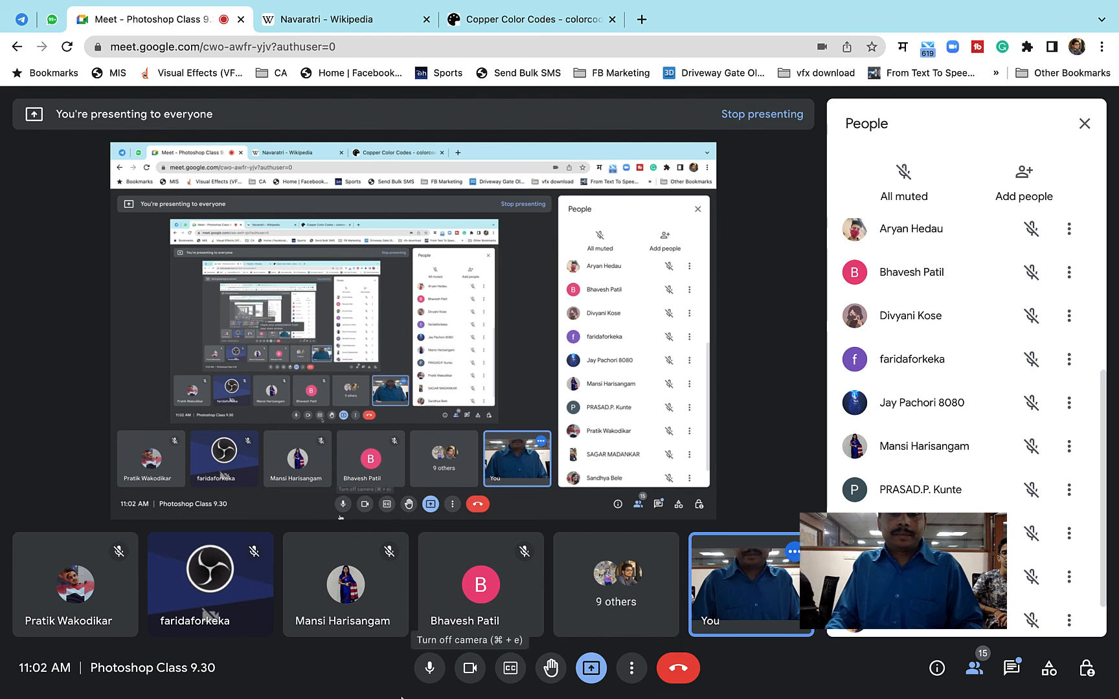
mouse_move(372, 697)
left_click(355, 667)
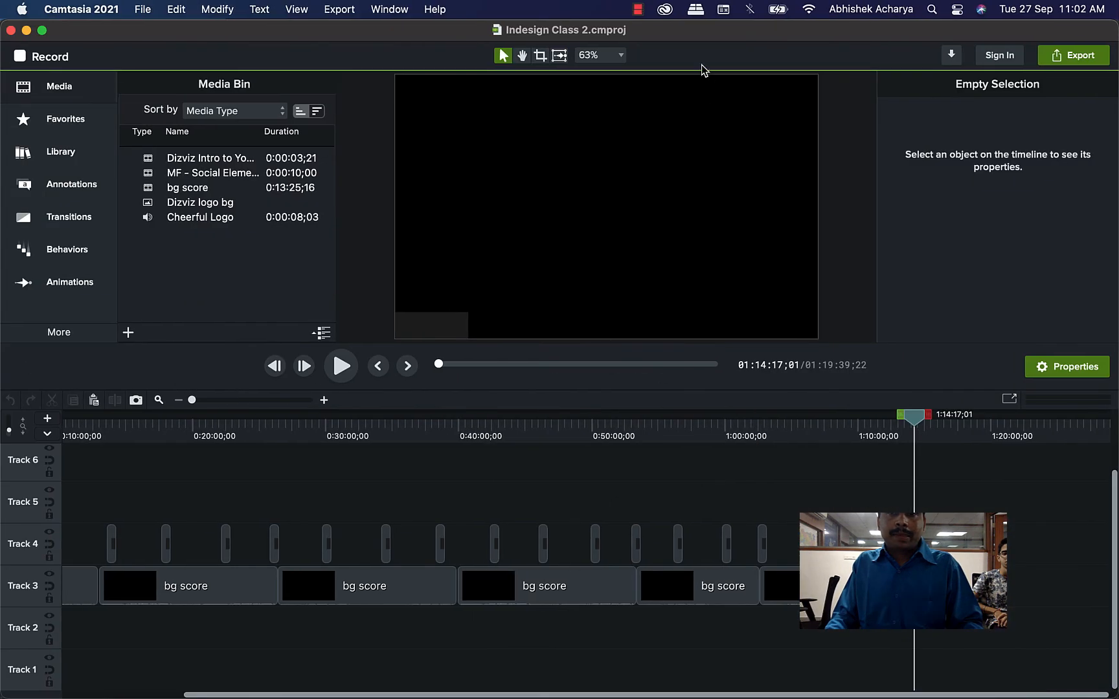
left_click(639, 9)
left_click(647, 29)
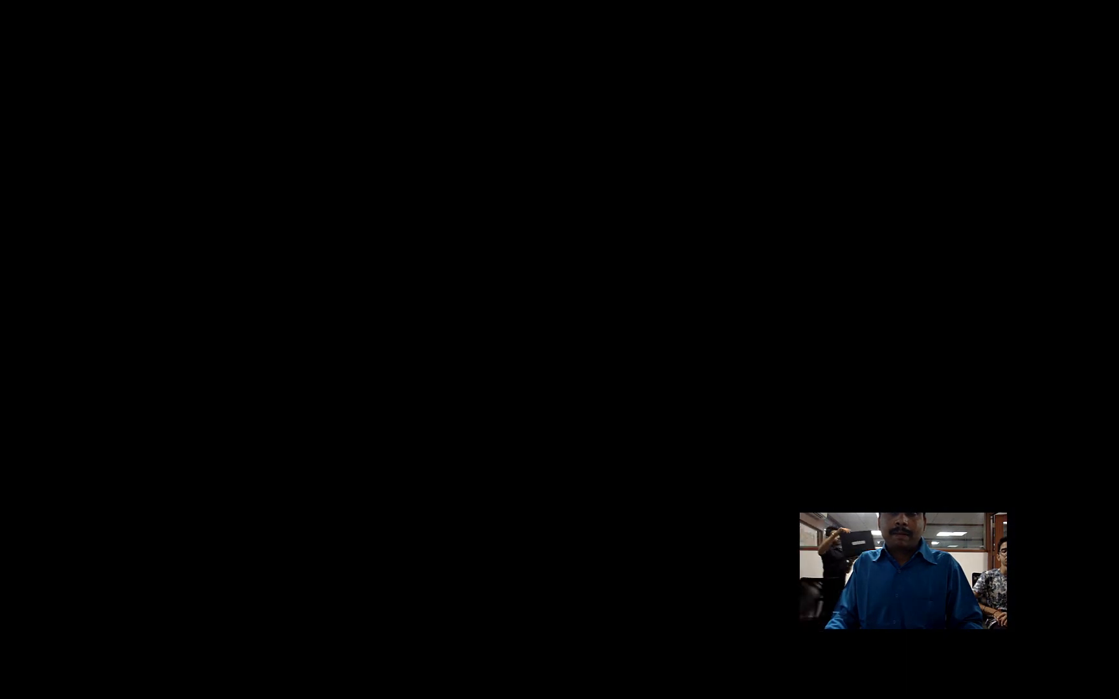